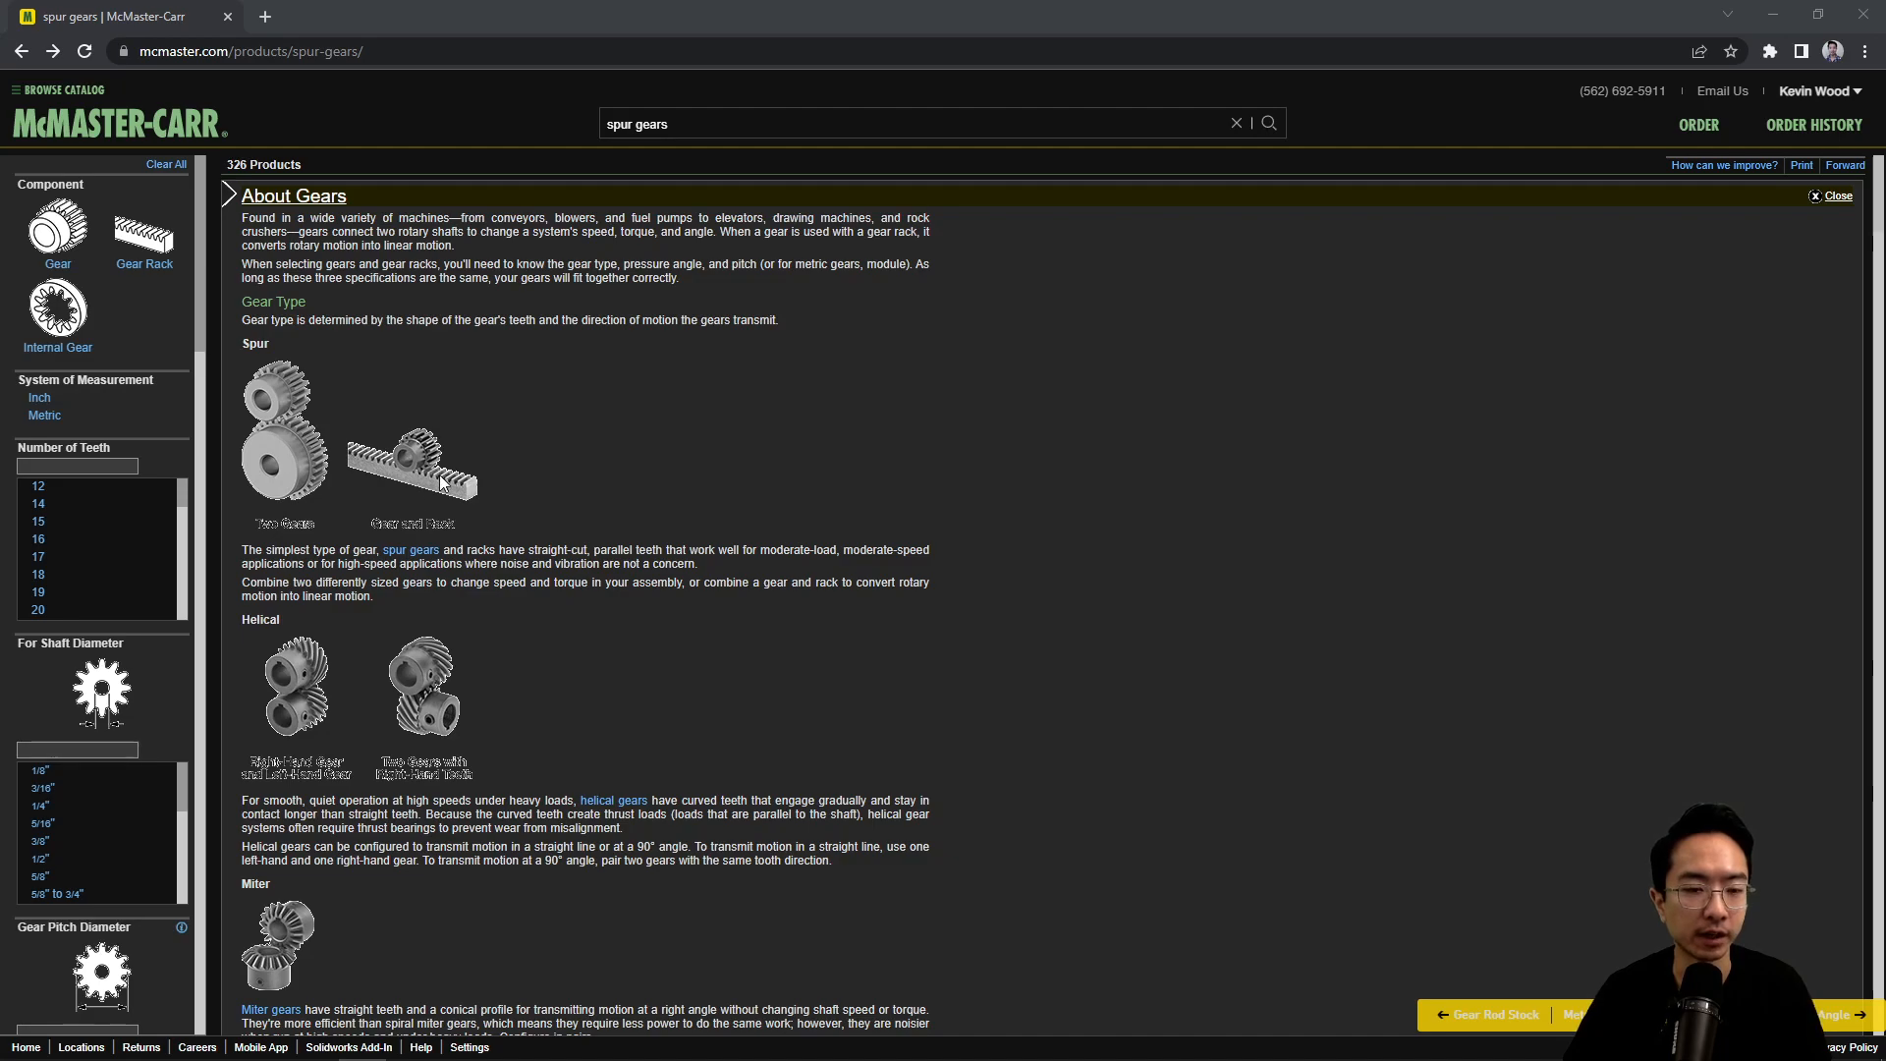
Step: Open the spur gears category and go to Metal Gears and Gear Racks—20° Pressure Angle
left_click(406, 550)
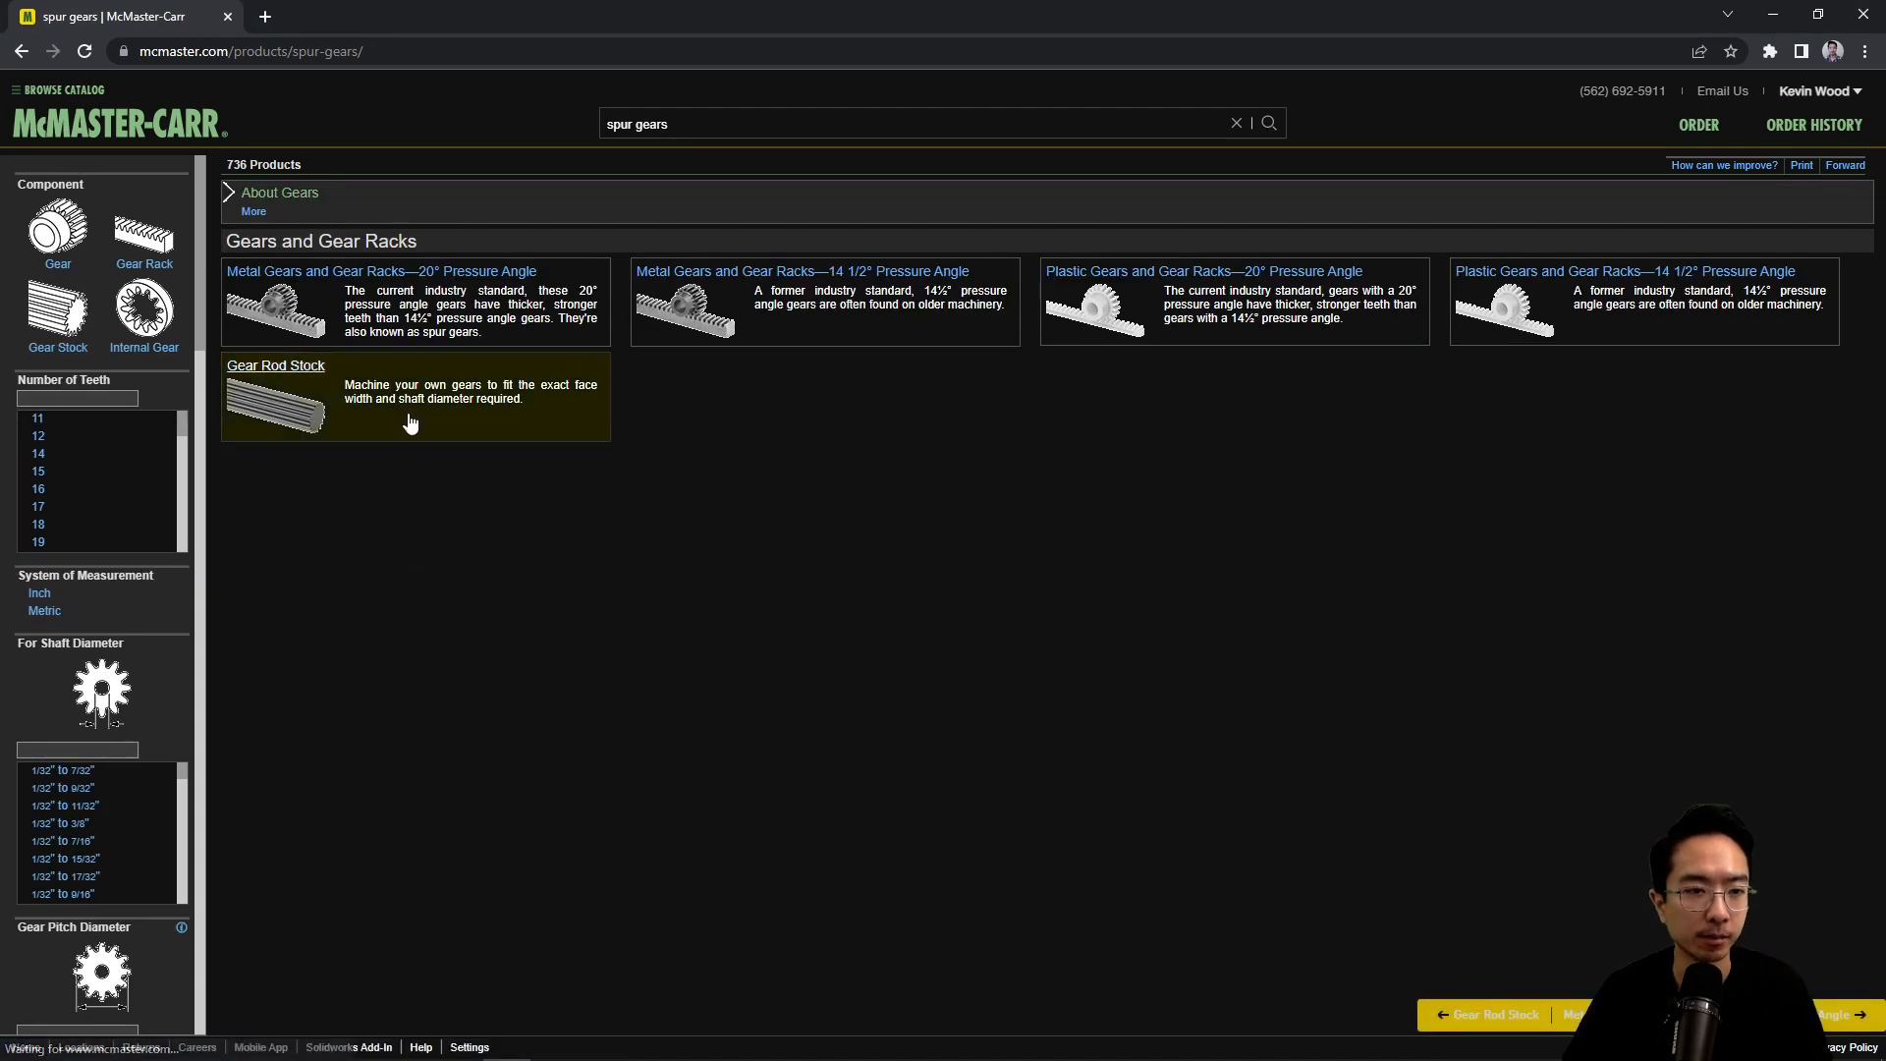
left_click(422, 282)
scroll(411, 581, "down", 2)
scroll(408, 574, "down", 2)
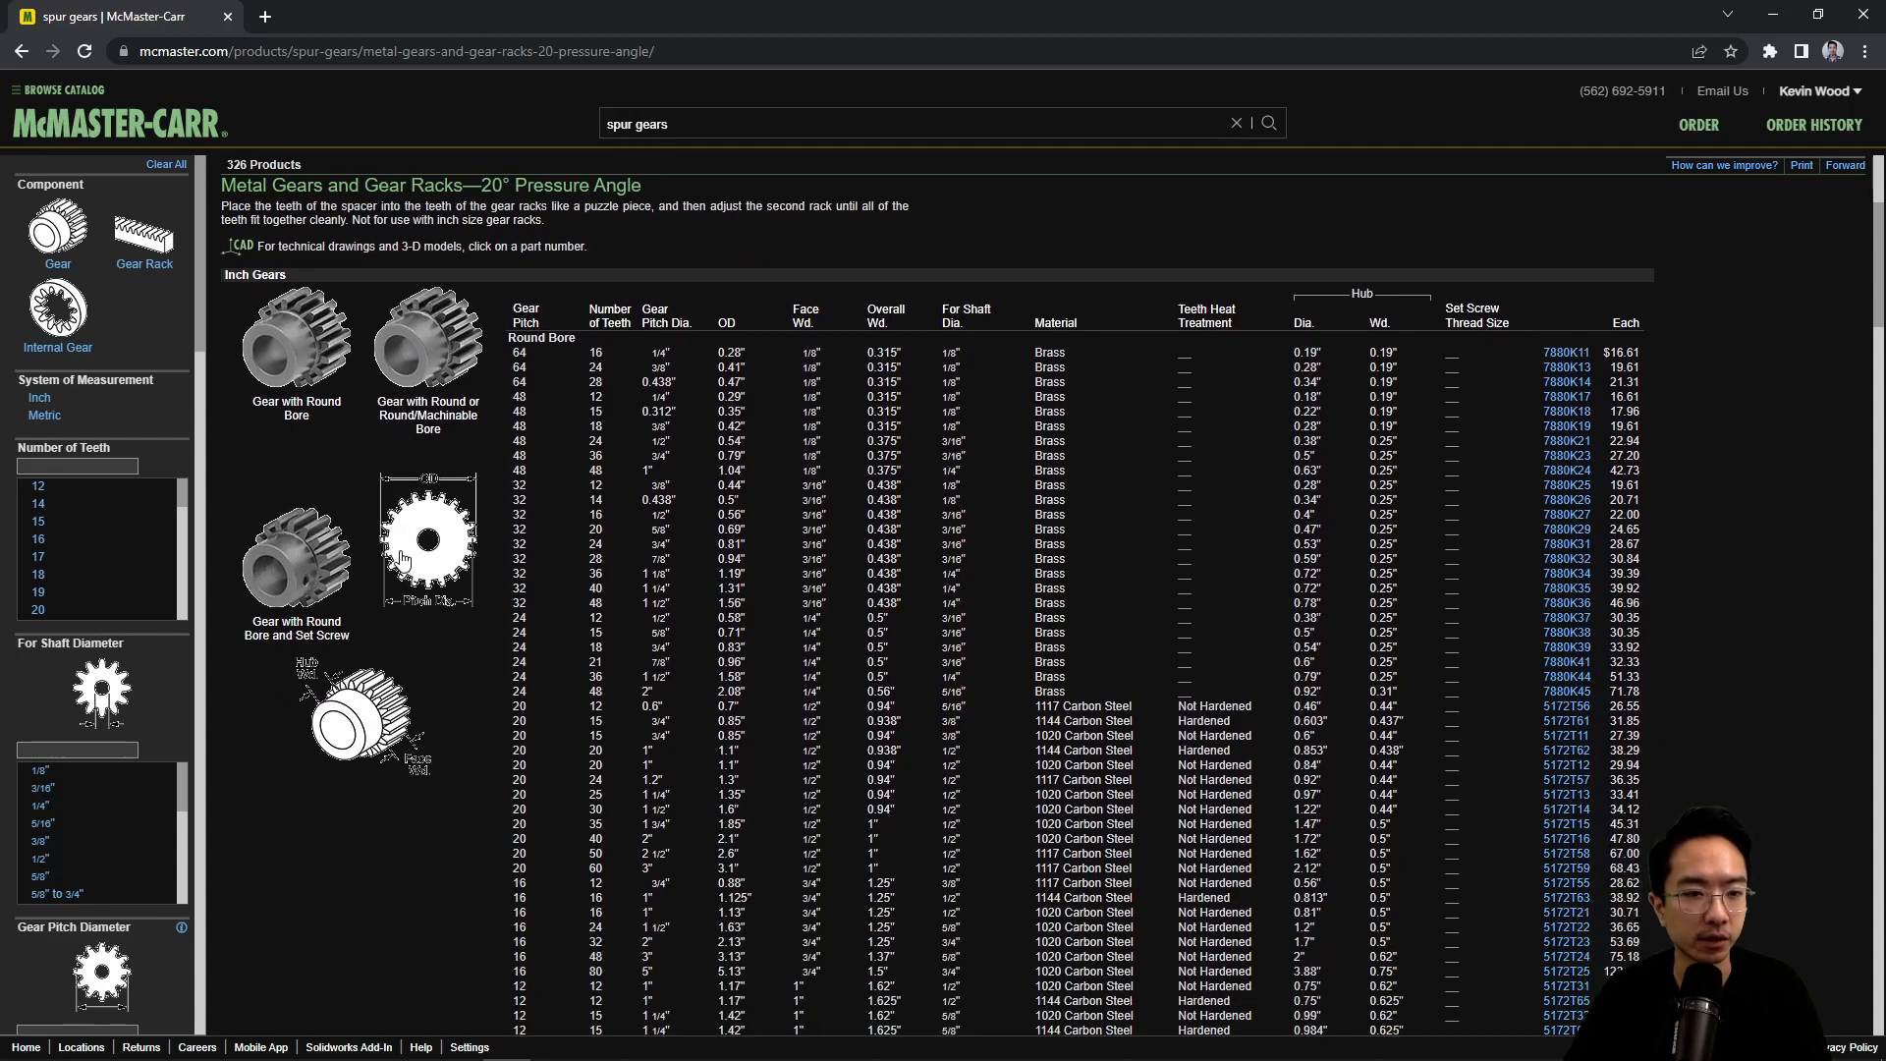
Step: Examine the gear illustrations and the inch gears table with its pitch, tooth count, diameter, width and material columns
mouse_move(277, 364)
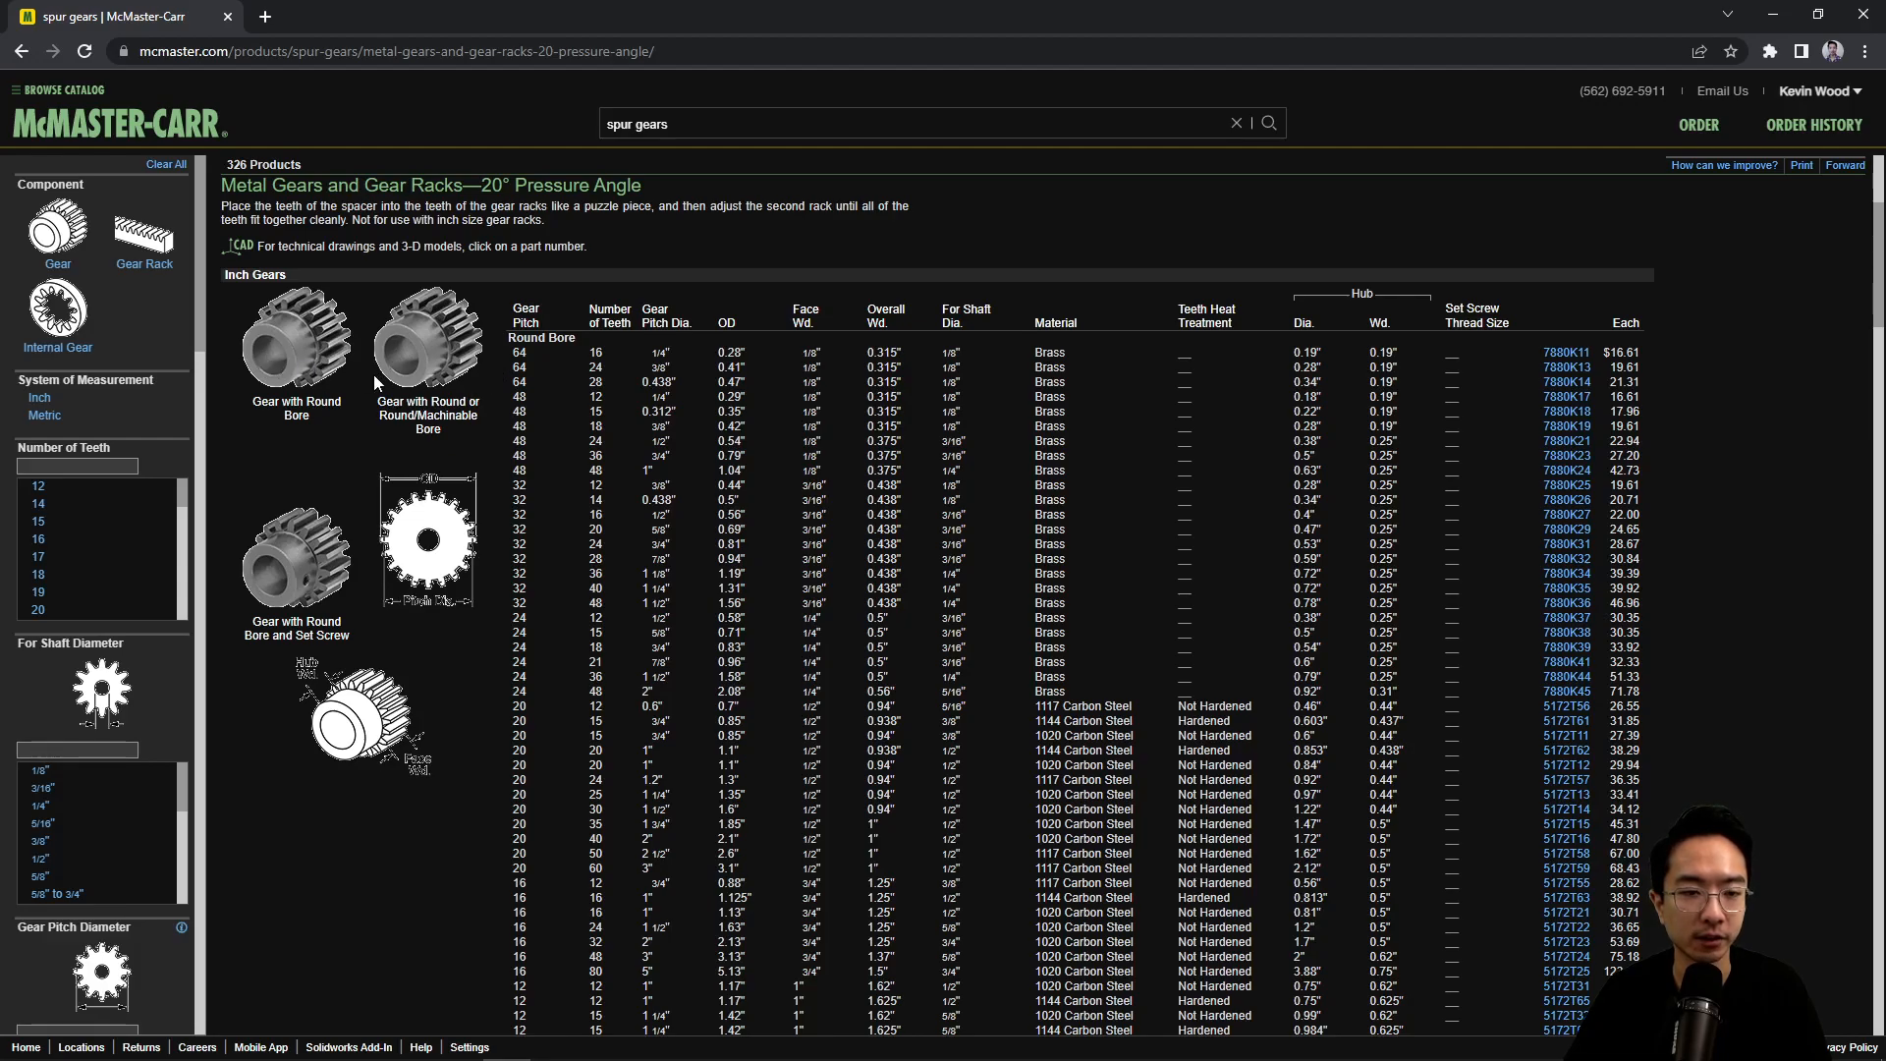
mouse_move(331, 378)
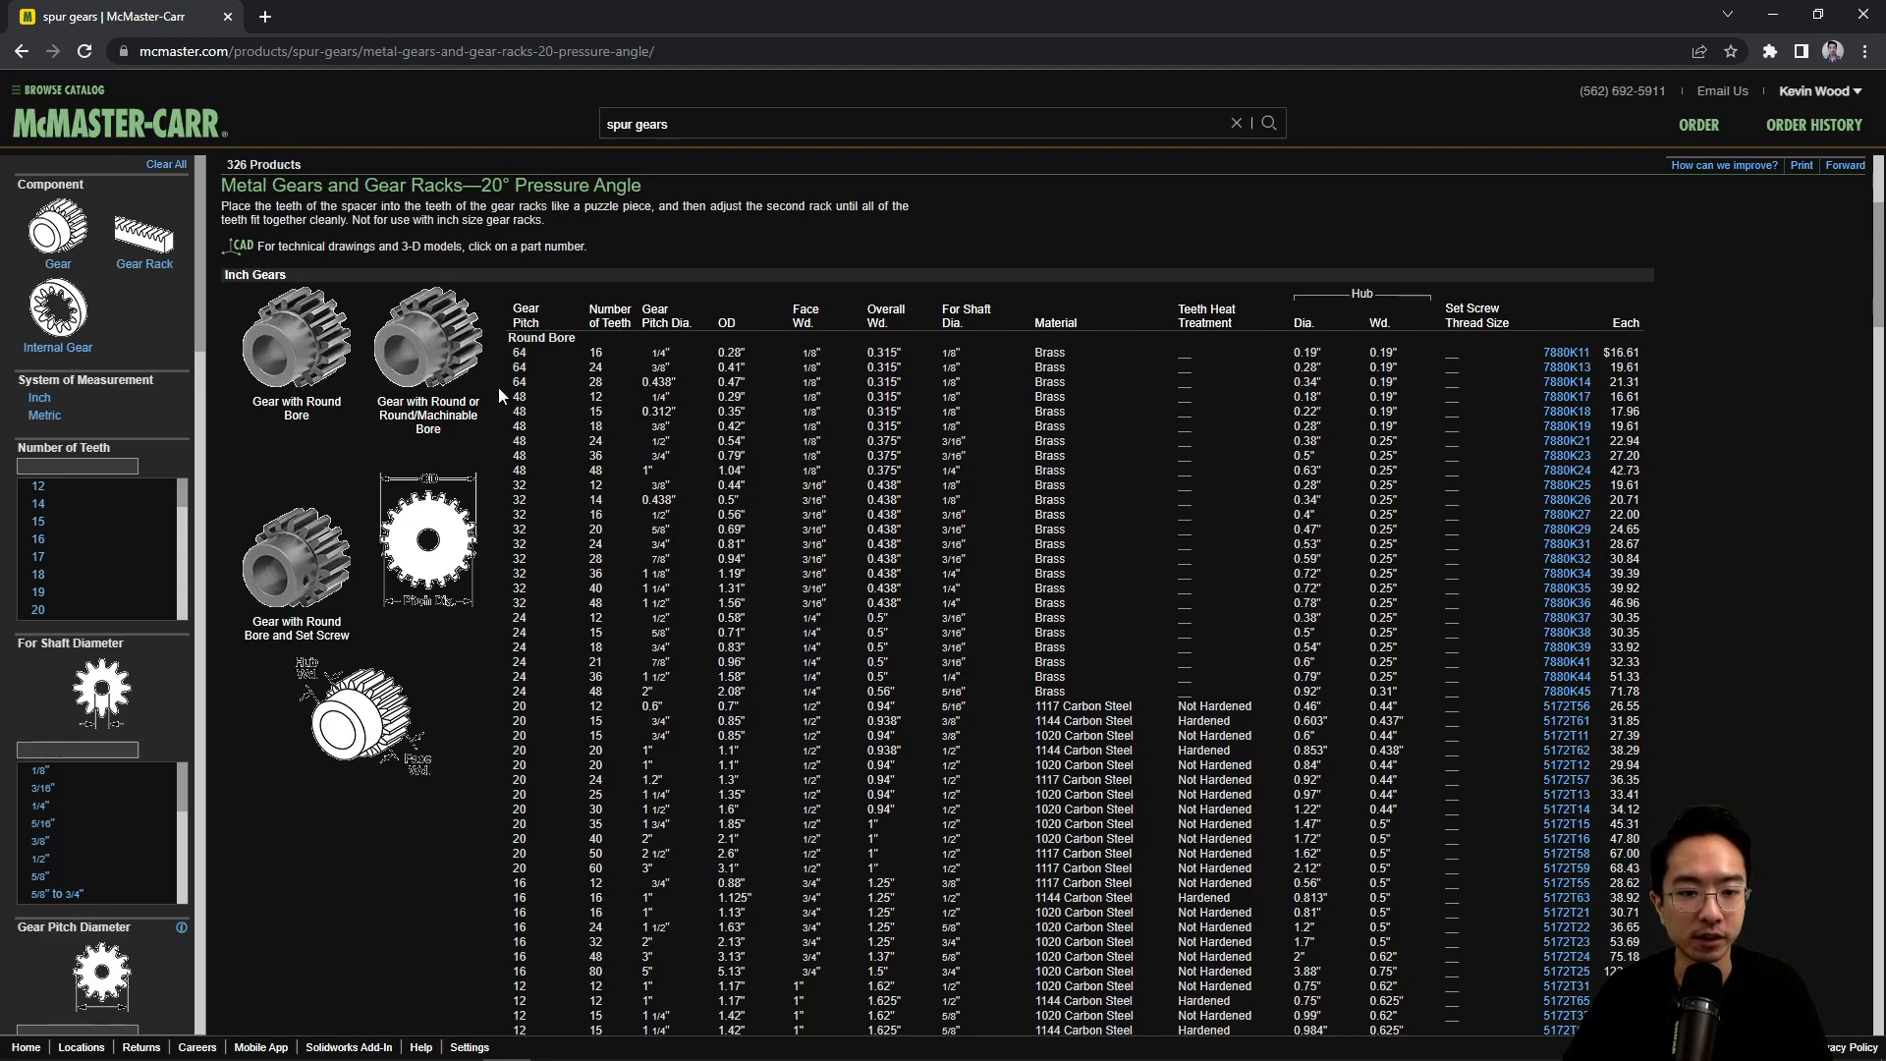
scroll(491, 430, "down", 2)
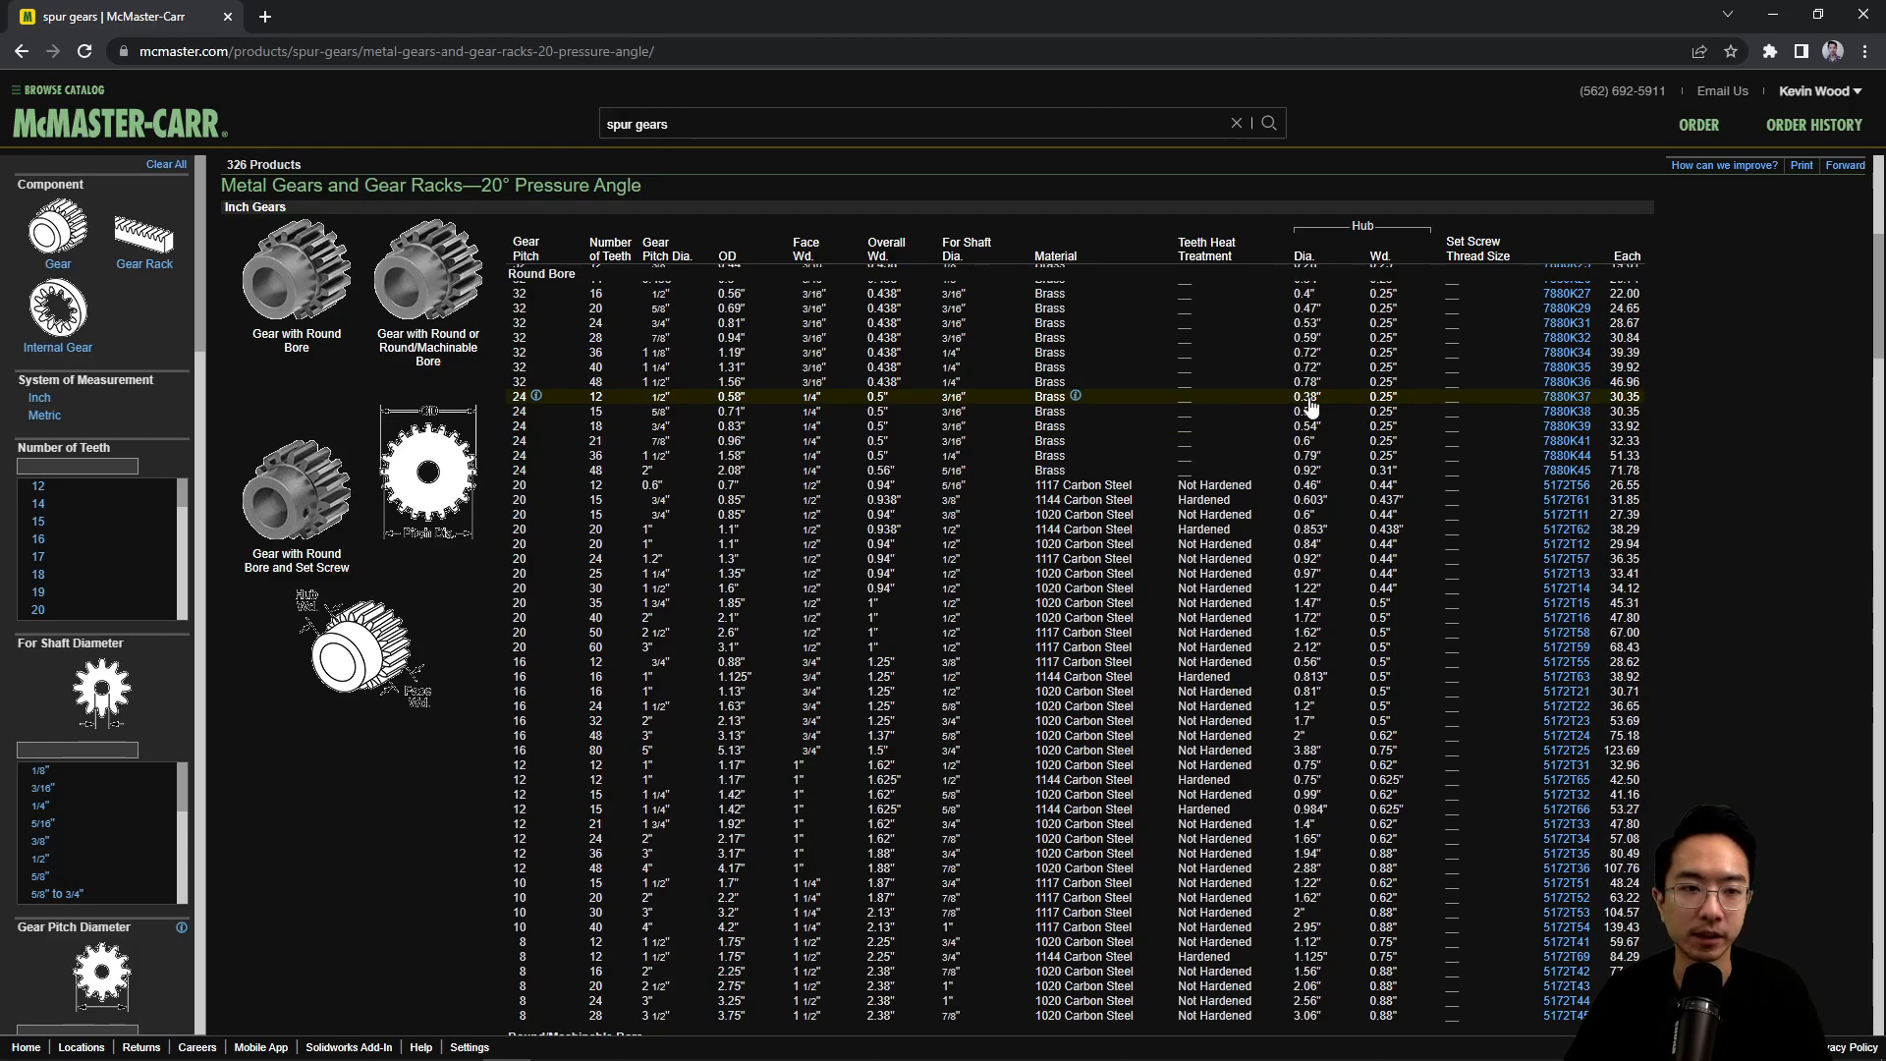
scroll(1306, 407, "up", 3)
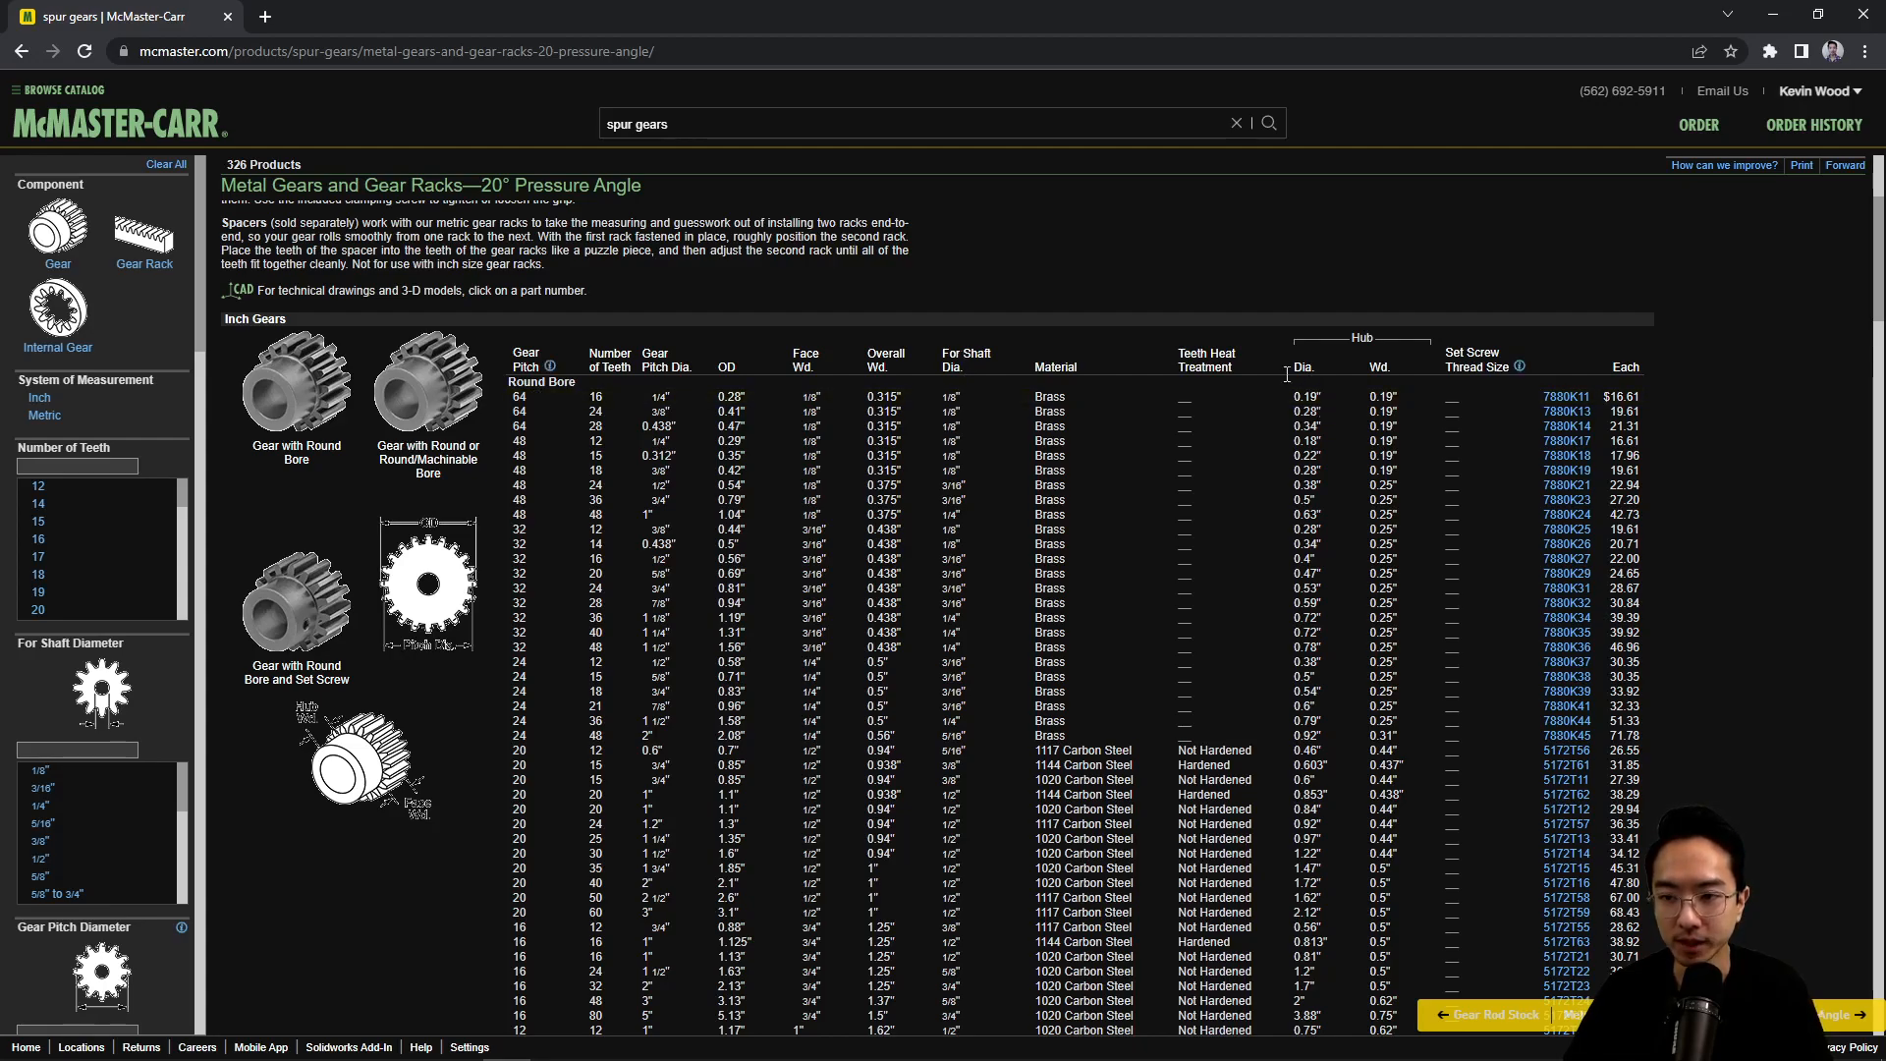
scroll(1314, 565, "down", 1)
scroll(1314, 568, "down", 2)
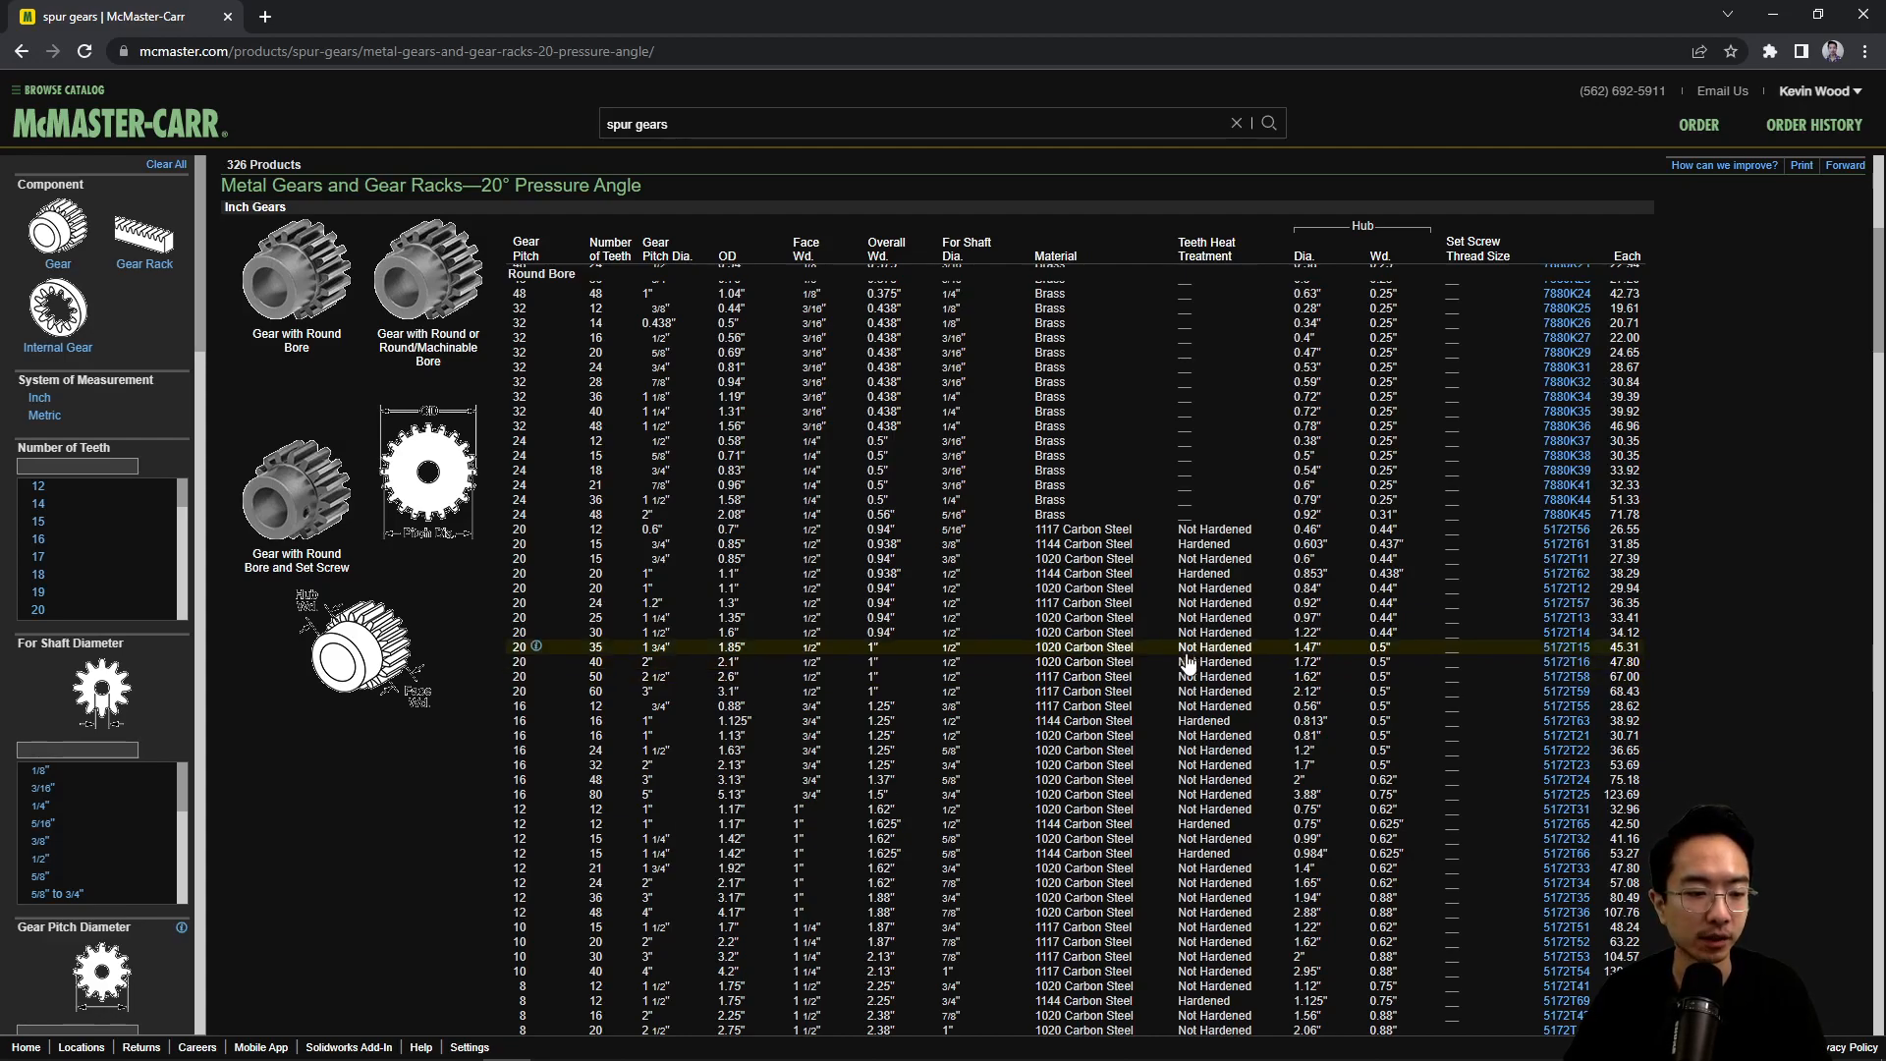
scroll(801, 596, "up", 3)
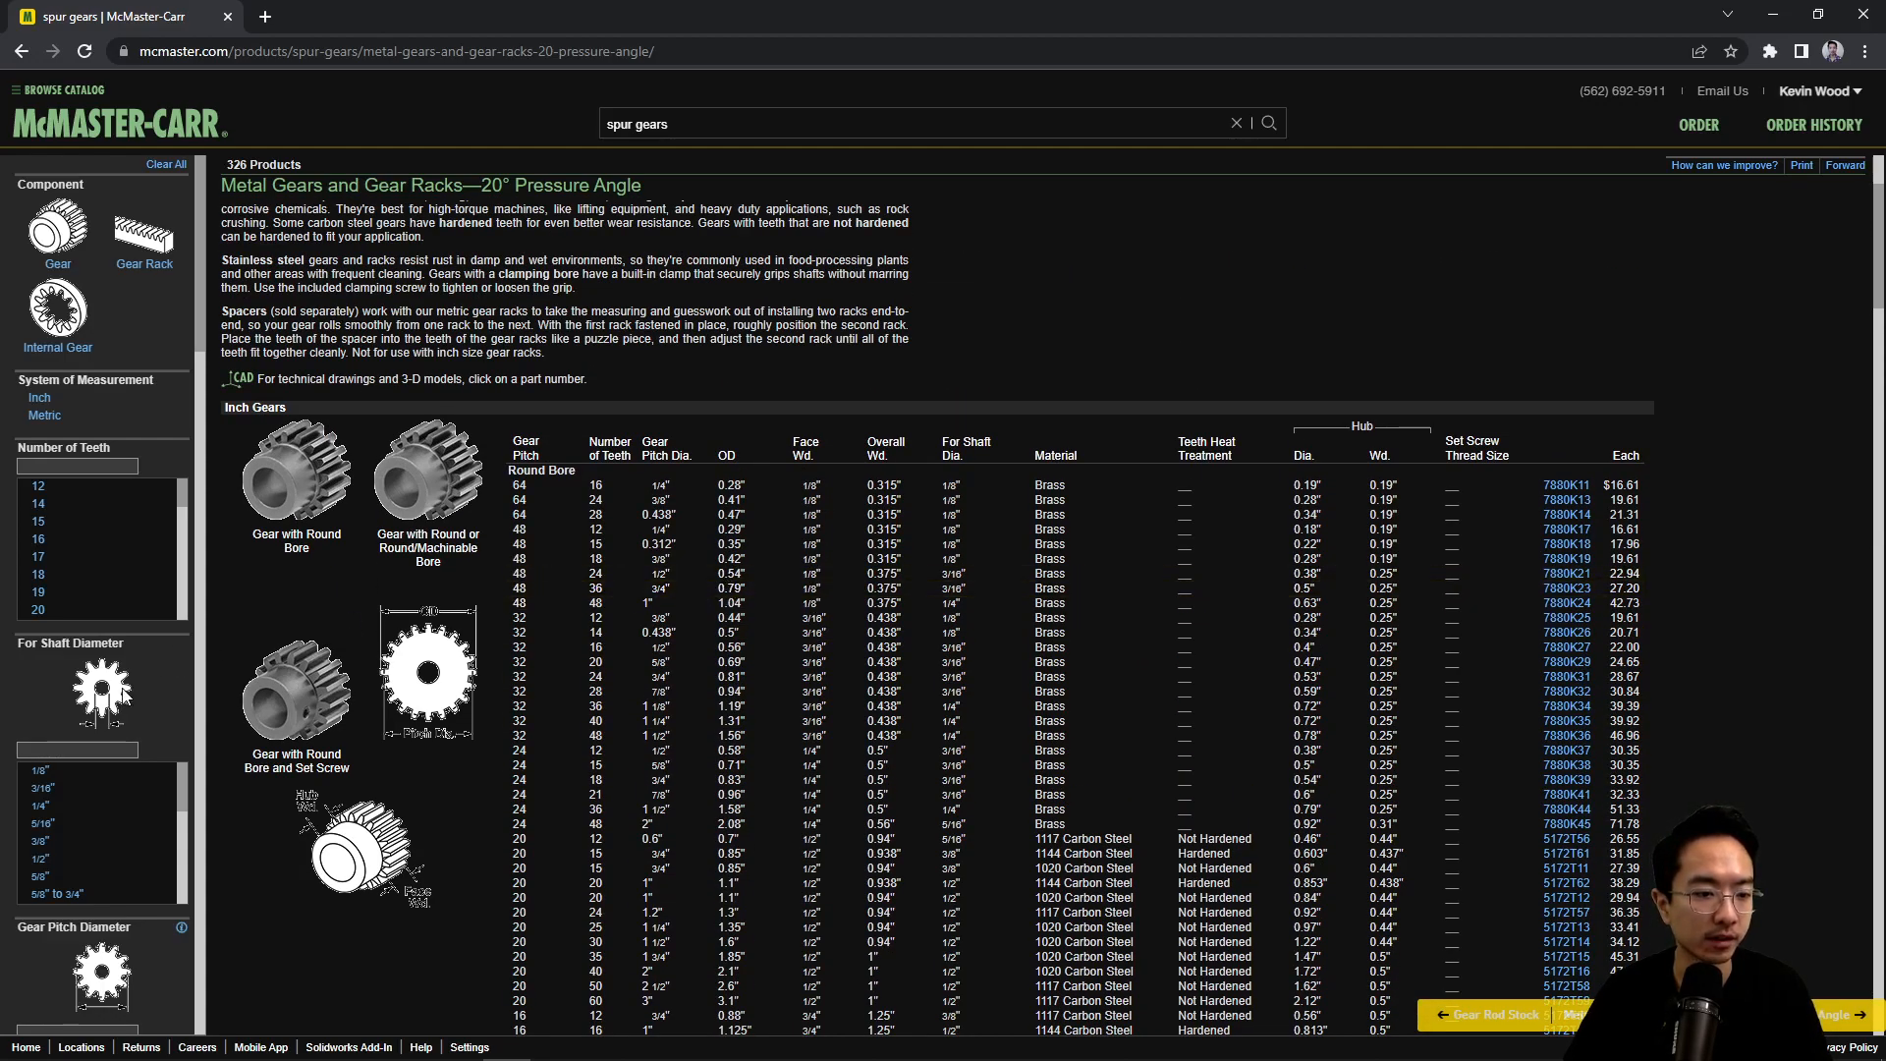
Step: Filter the metal gears by gear pitch 20 and open the pages of parts 5172T61 and 5172T15 in separate tabs
scroll(123, 694, "down", 10)
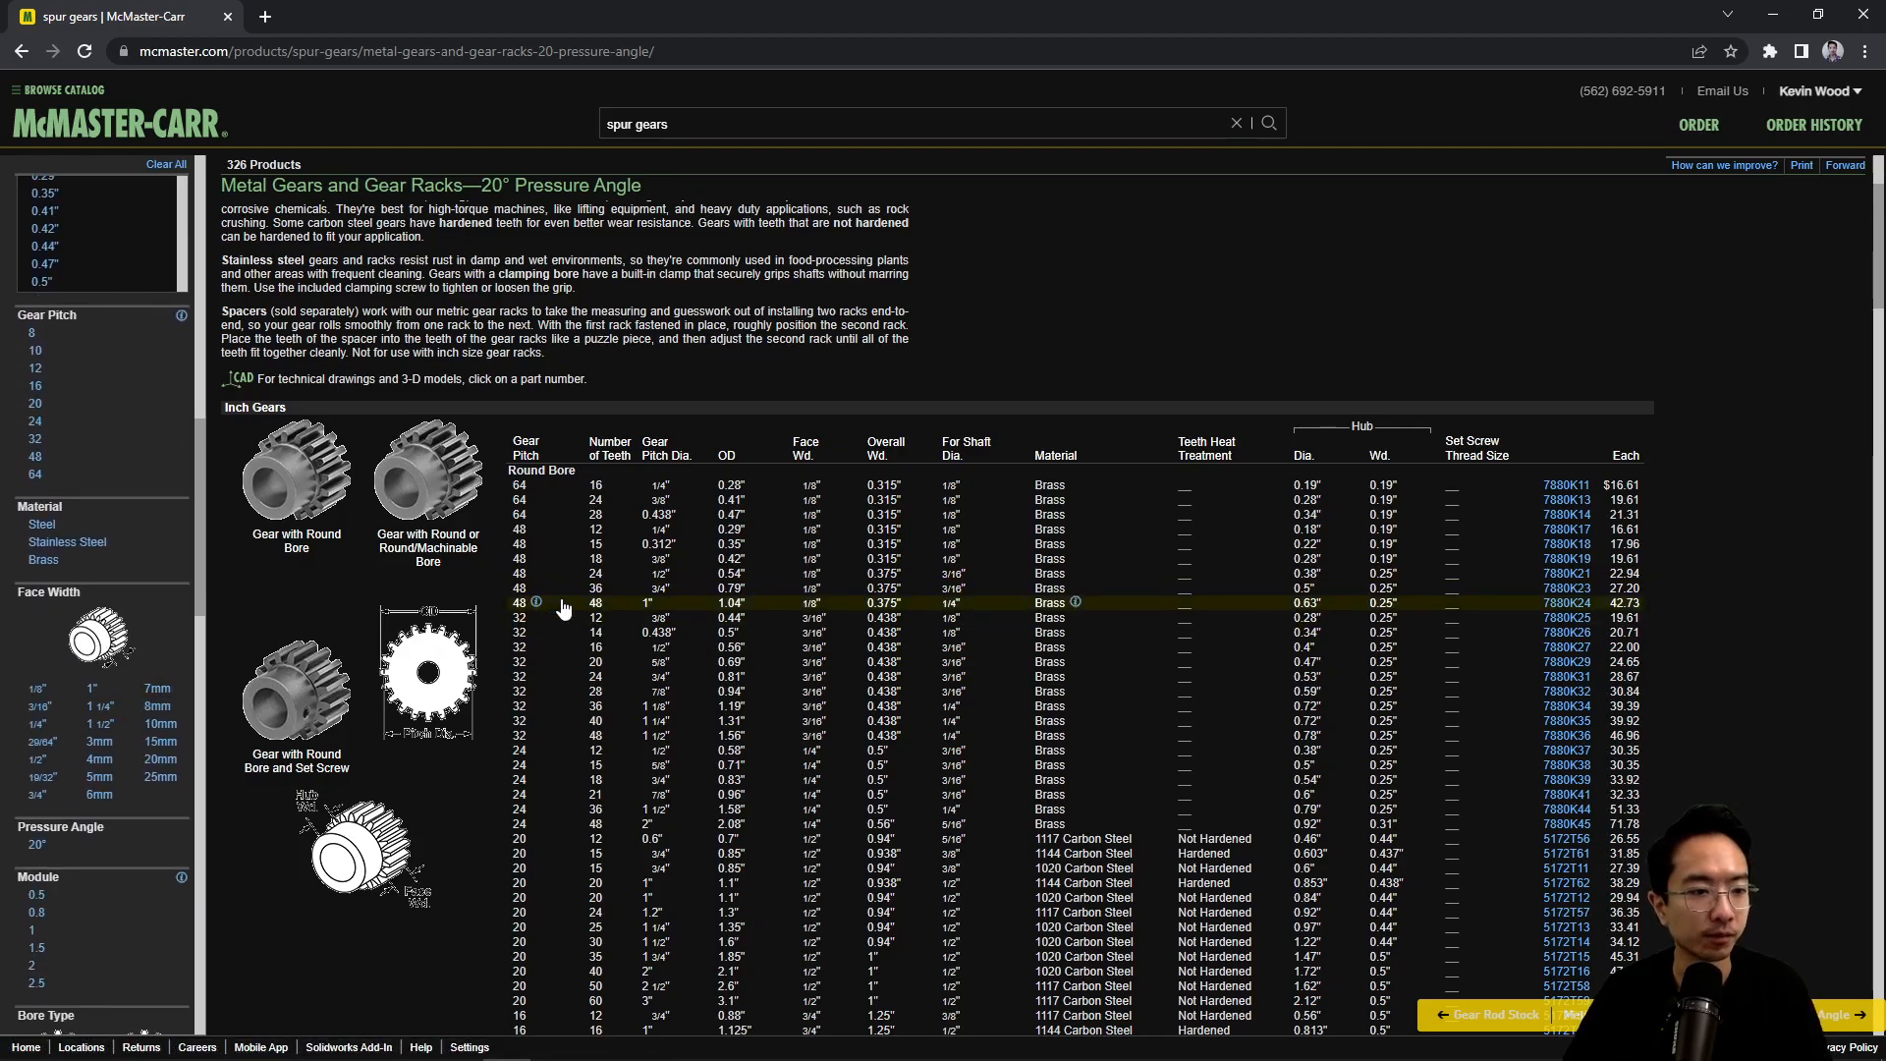
left_click(44, 406)
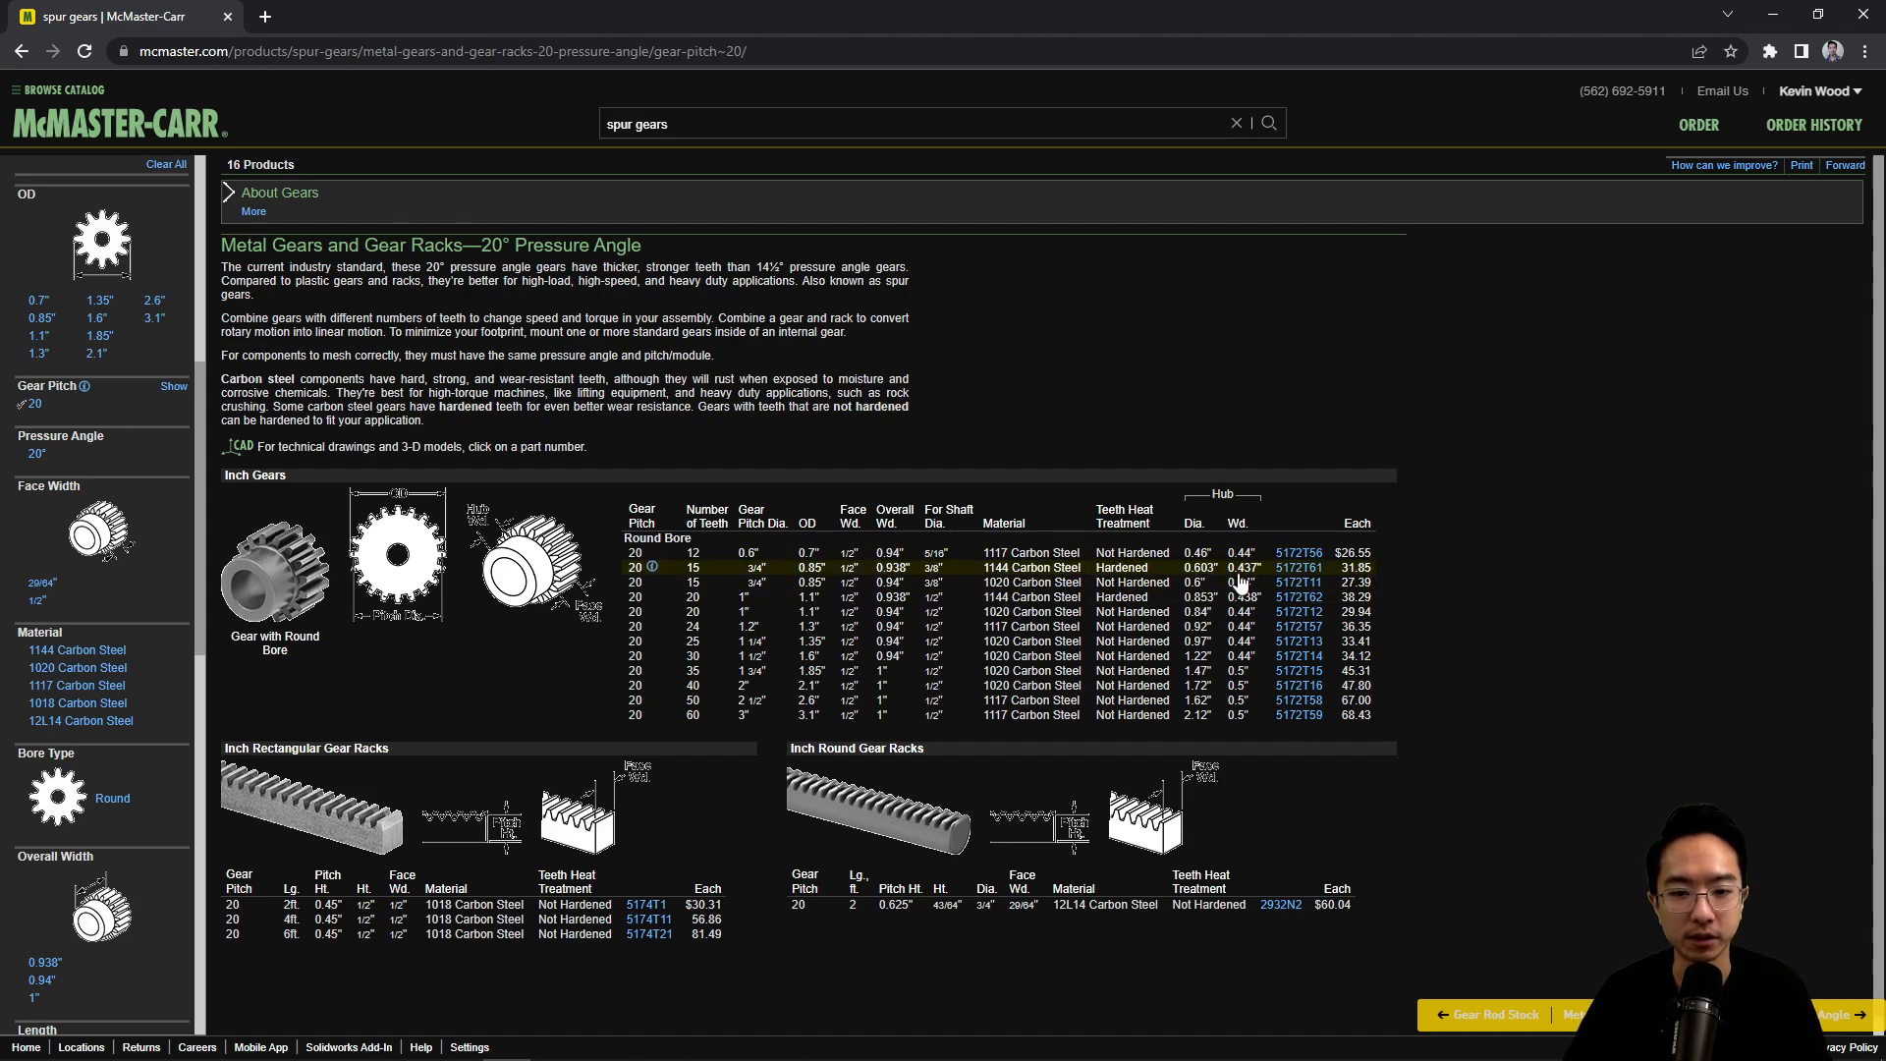
middle_click(1305, 572)
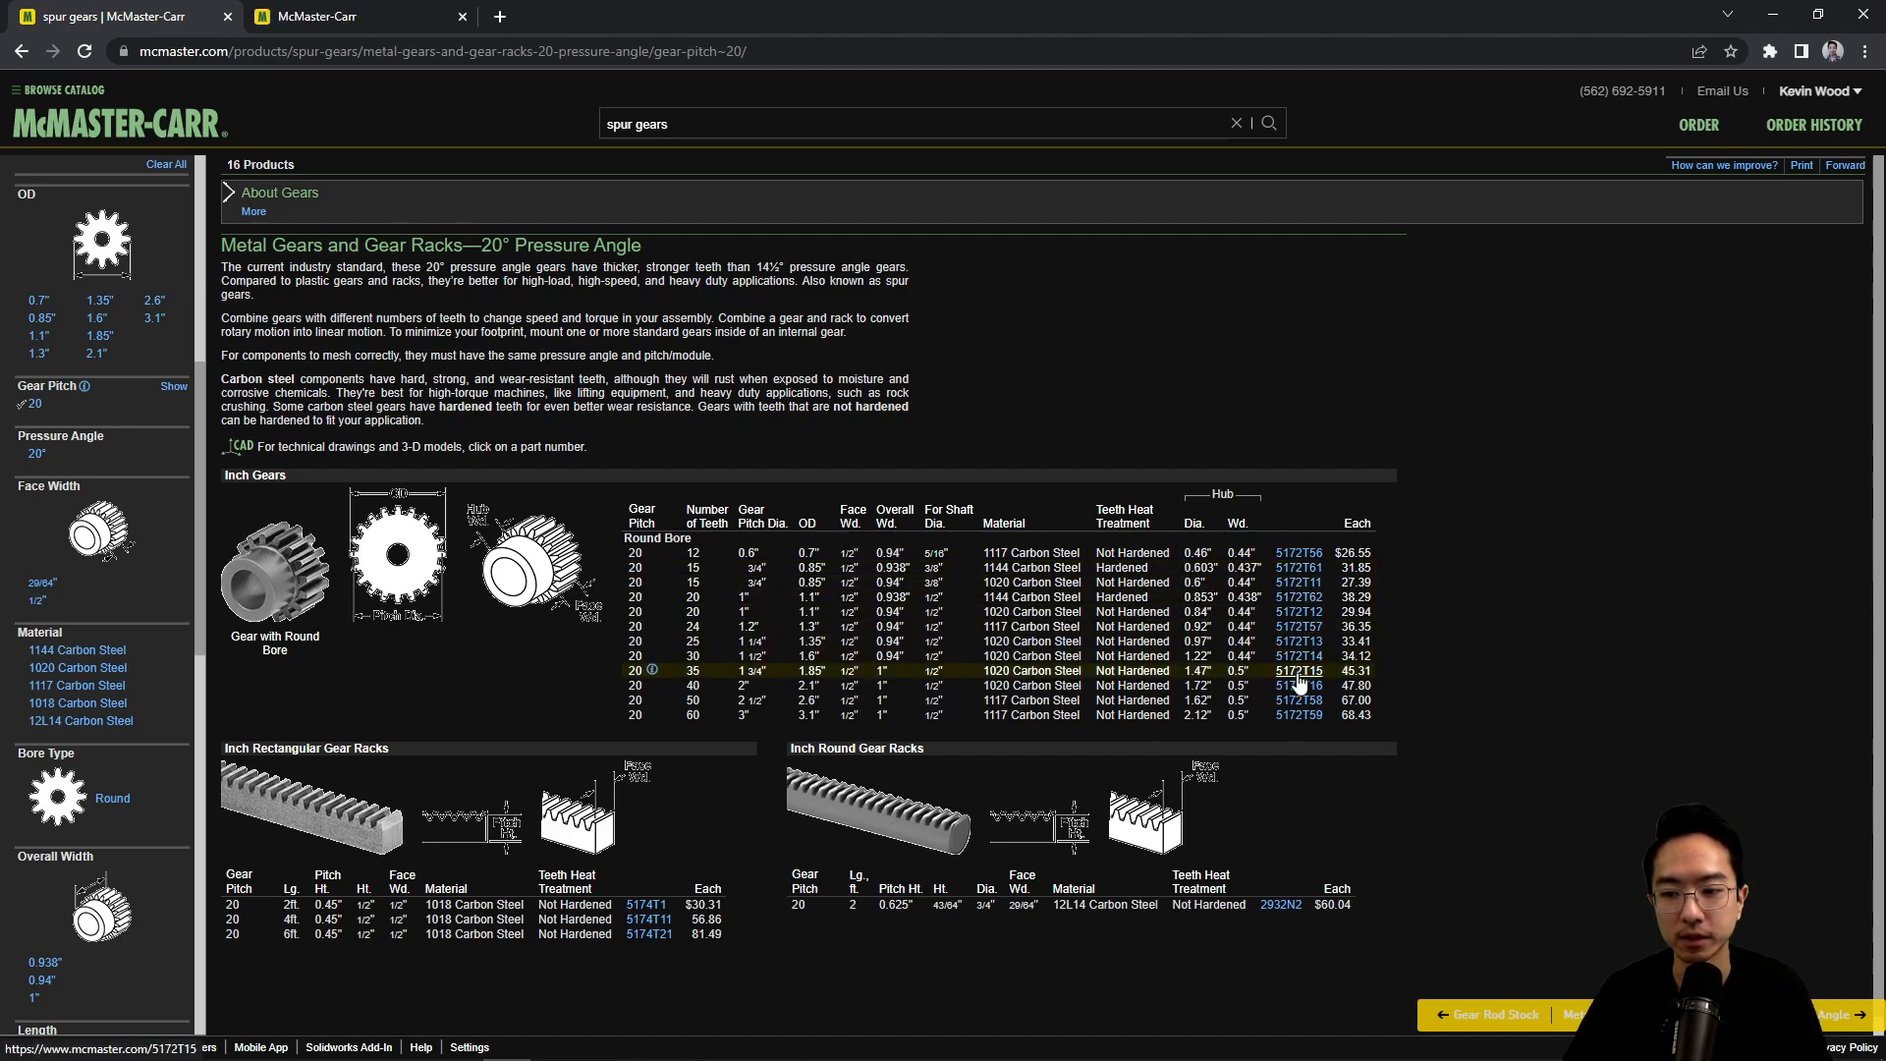
Step: Compare the specifications and dimensioned drawings of the 15-tooth gear 5172T61 and the 35-tooth gear 5172T15
left_click(362, 22)
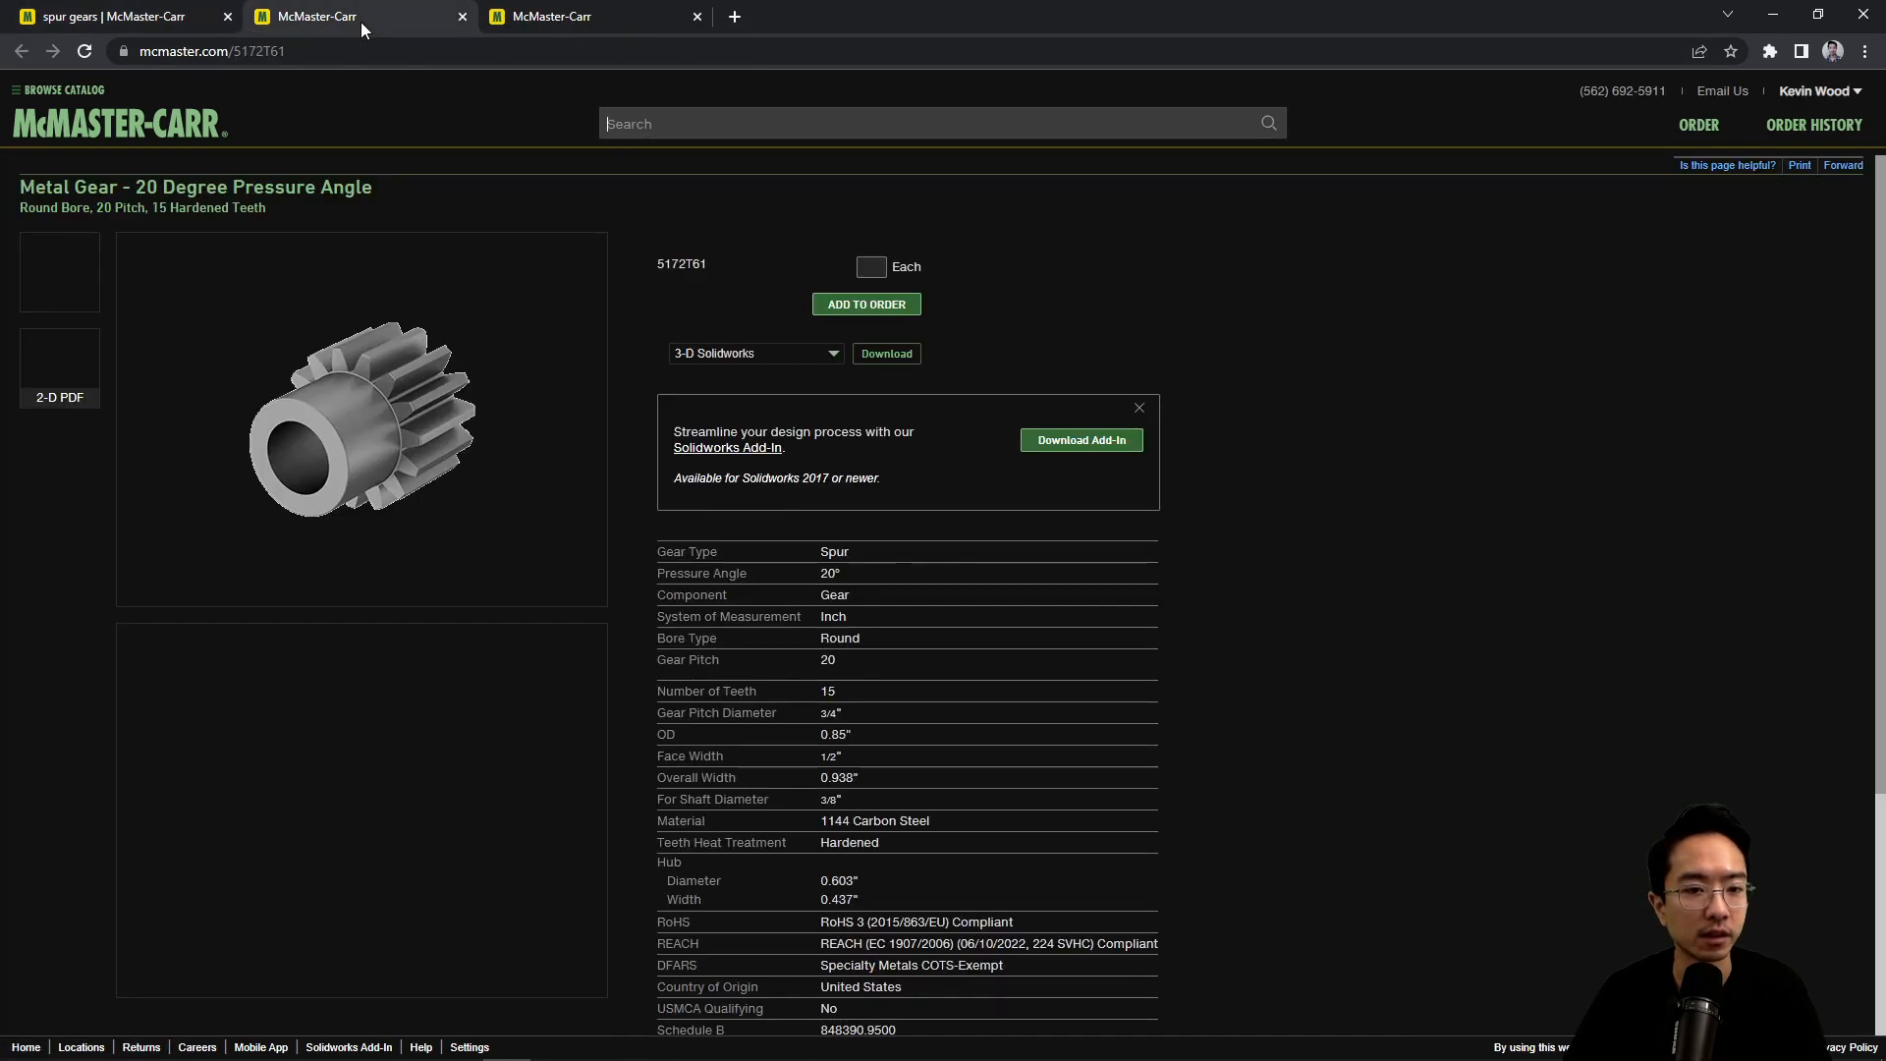
scroll(358, 806, "down", 2)
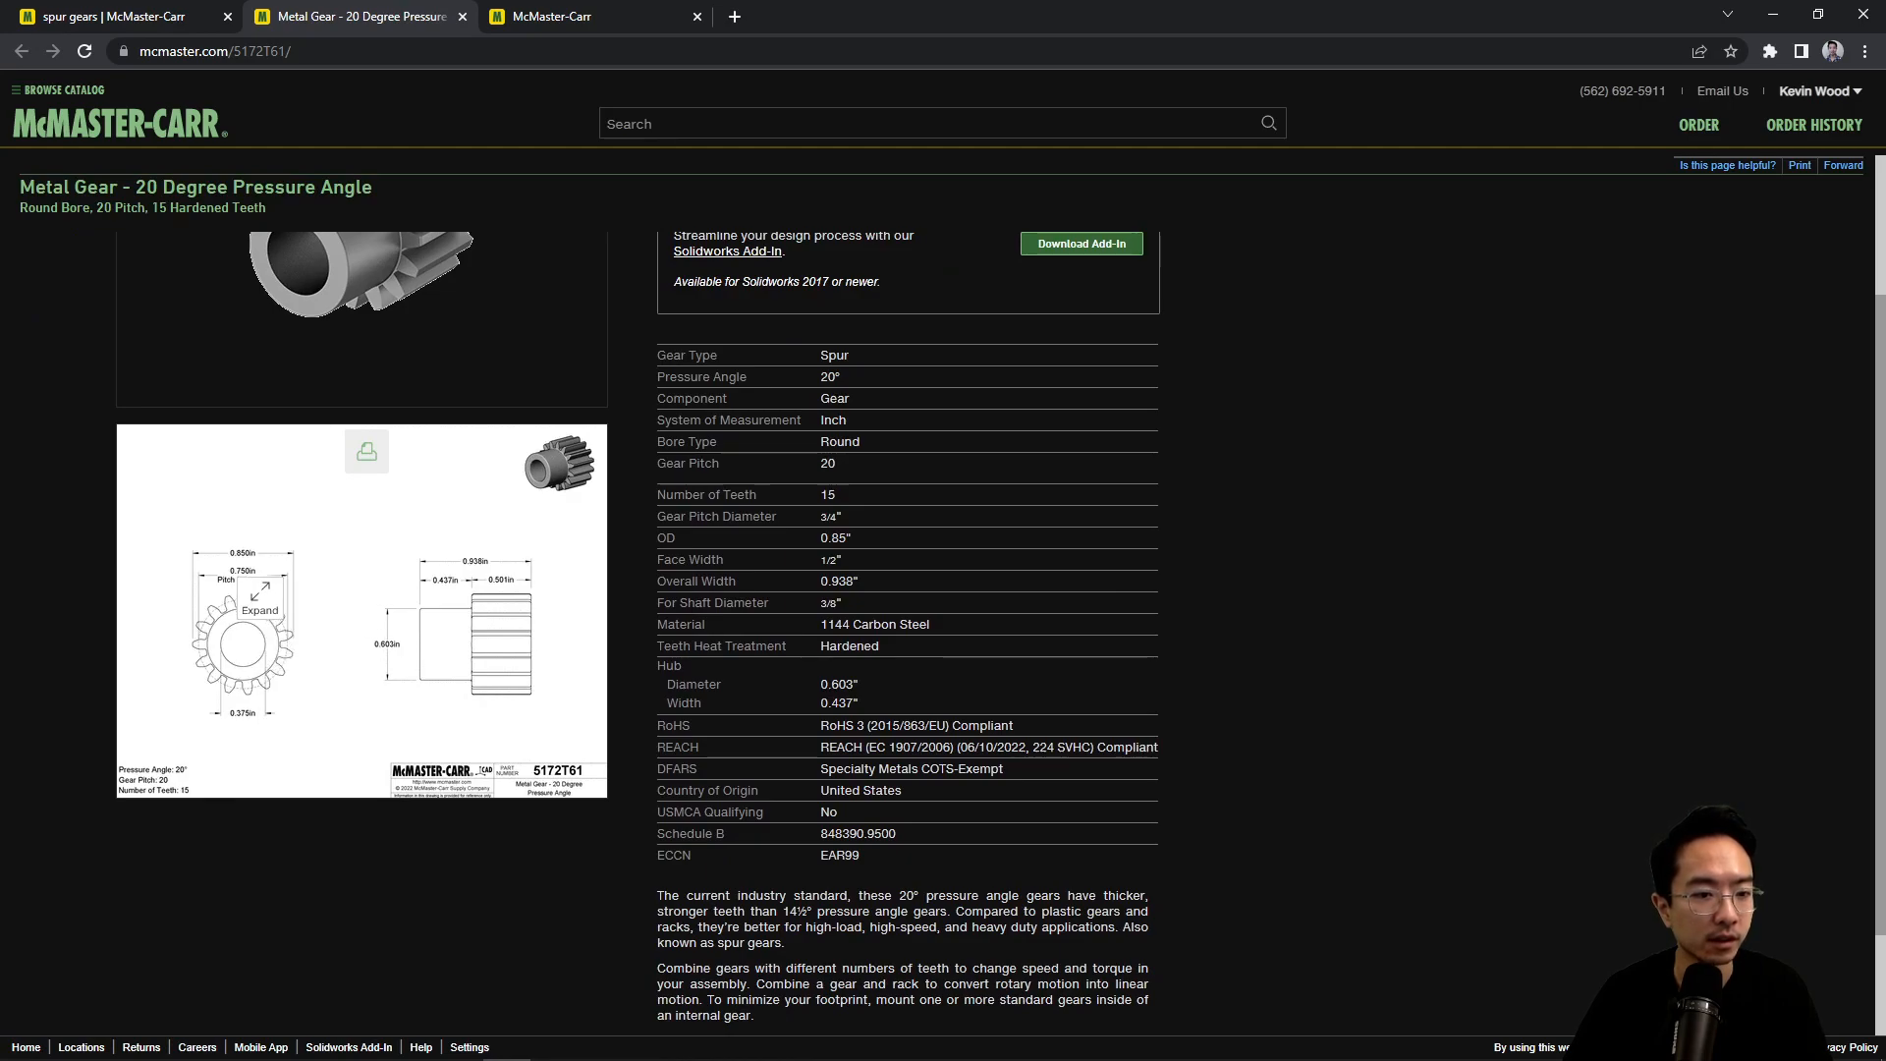
left_click(570, 16)
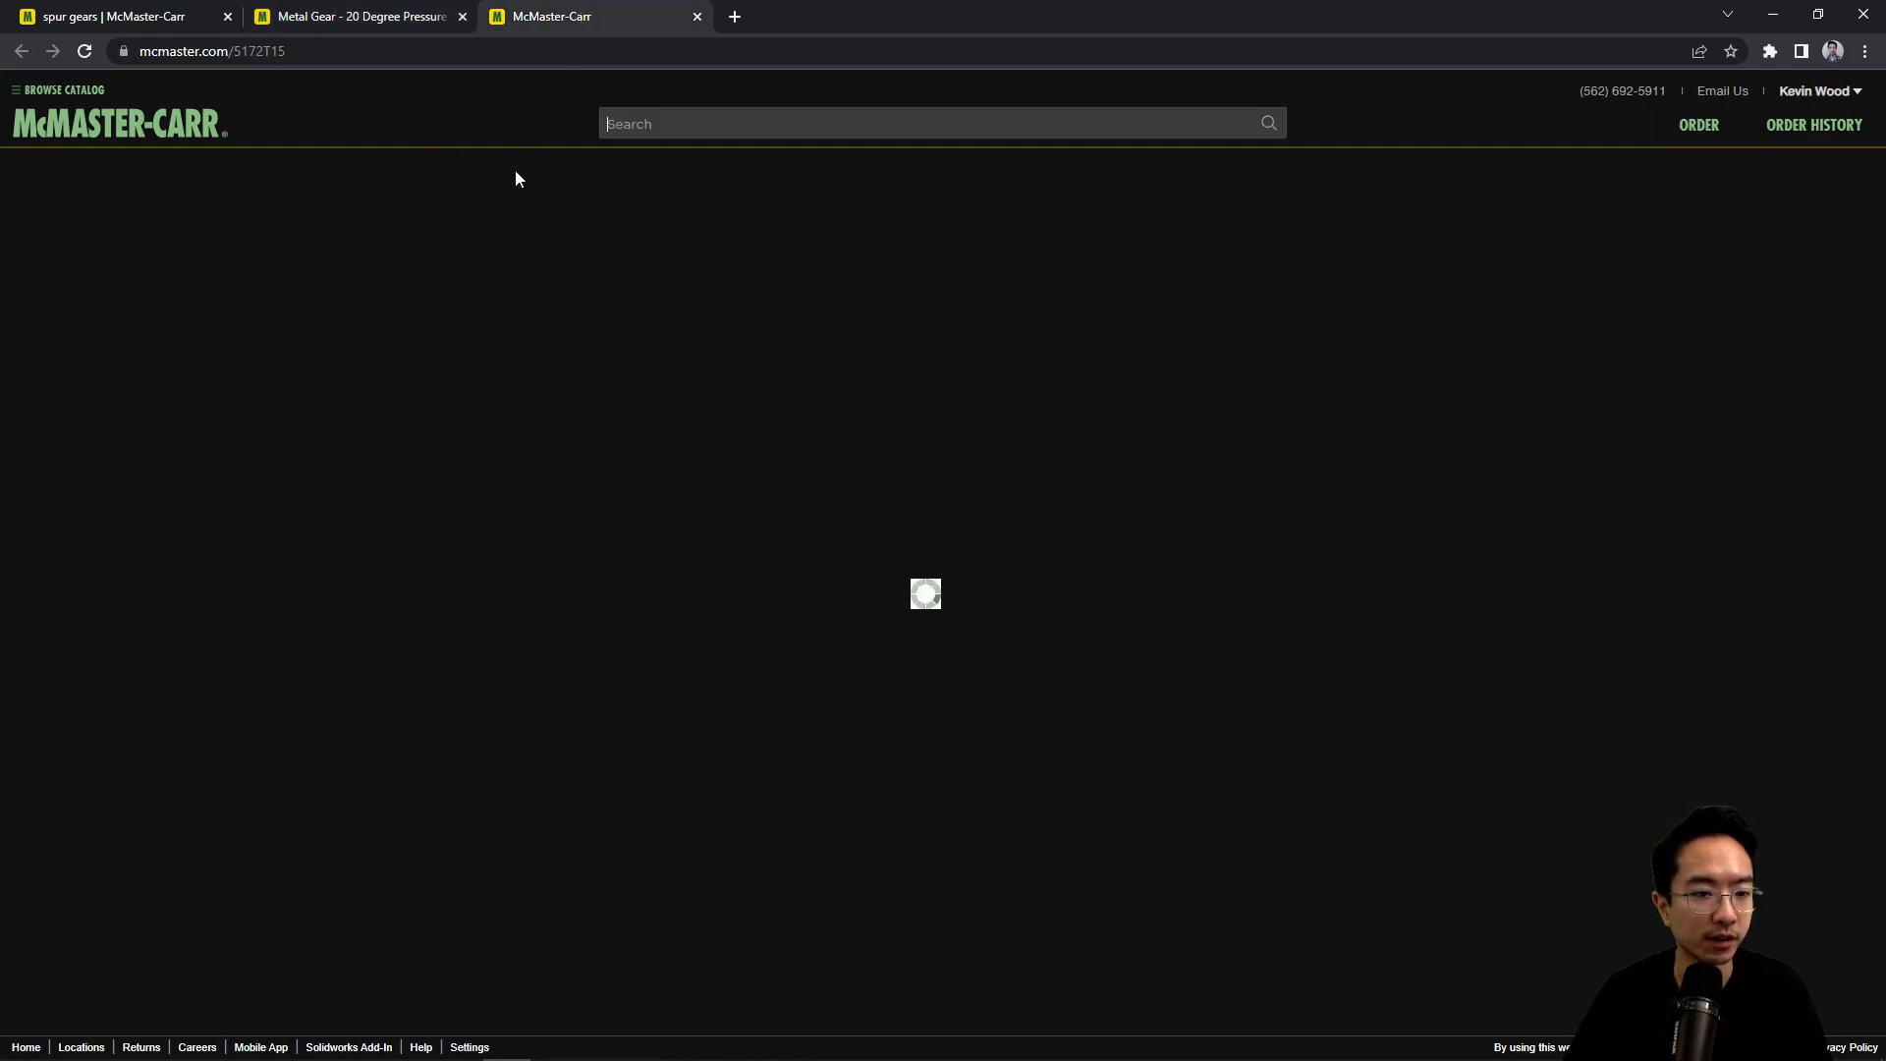
scroll(432, 648, "down", 2)
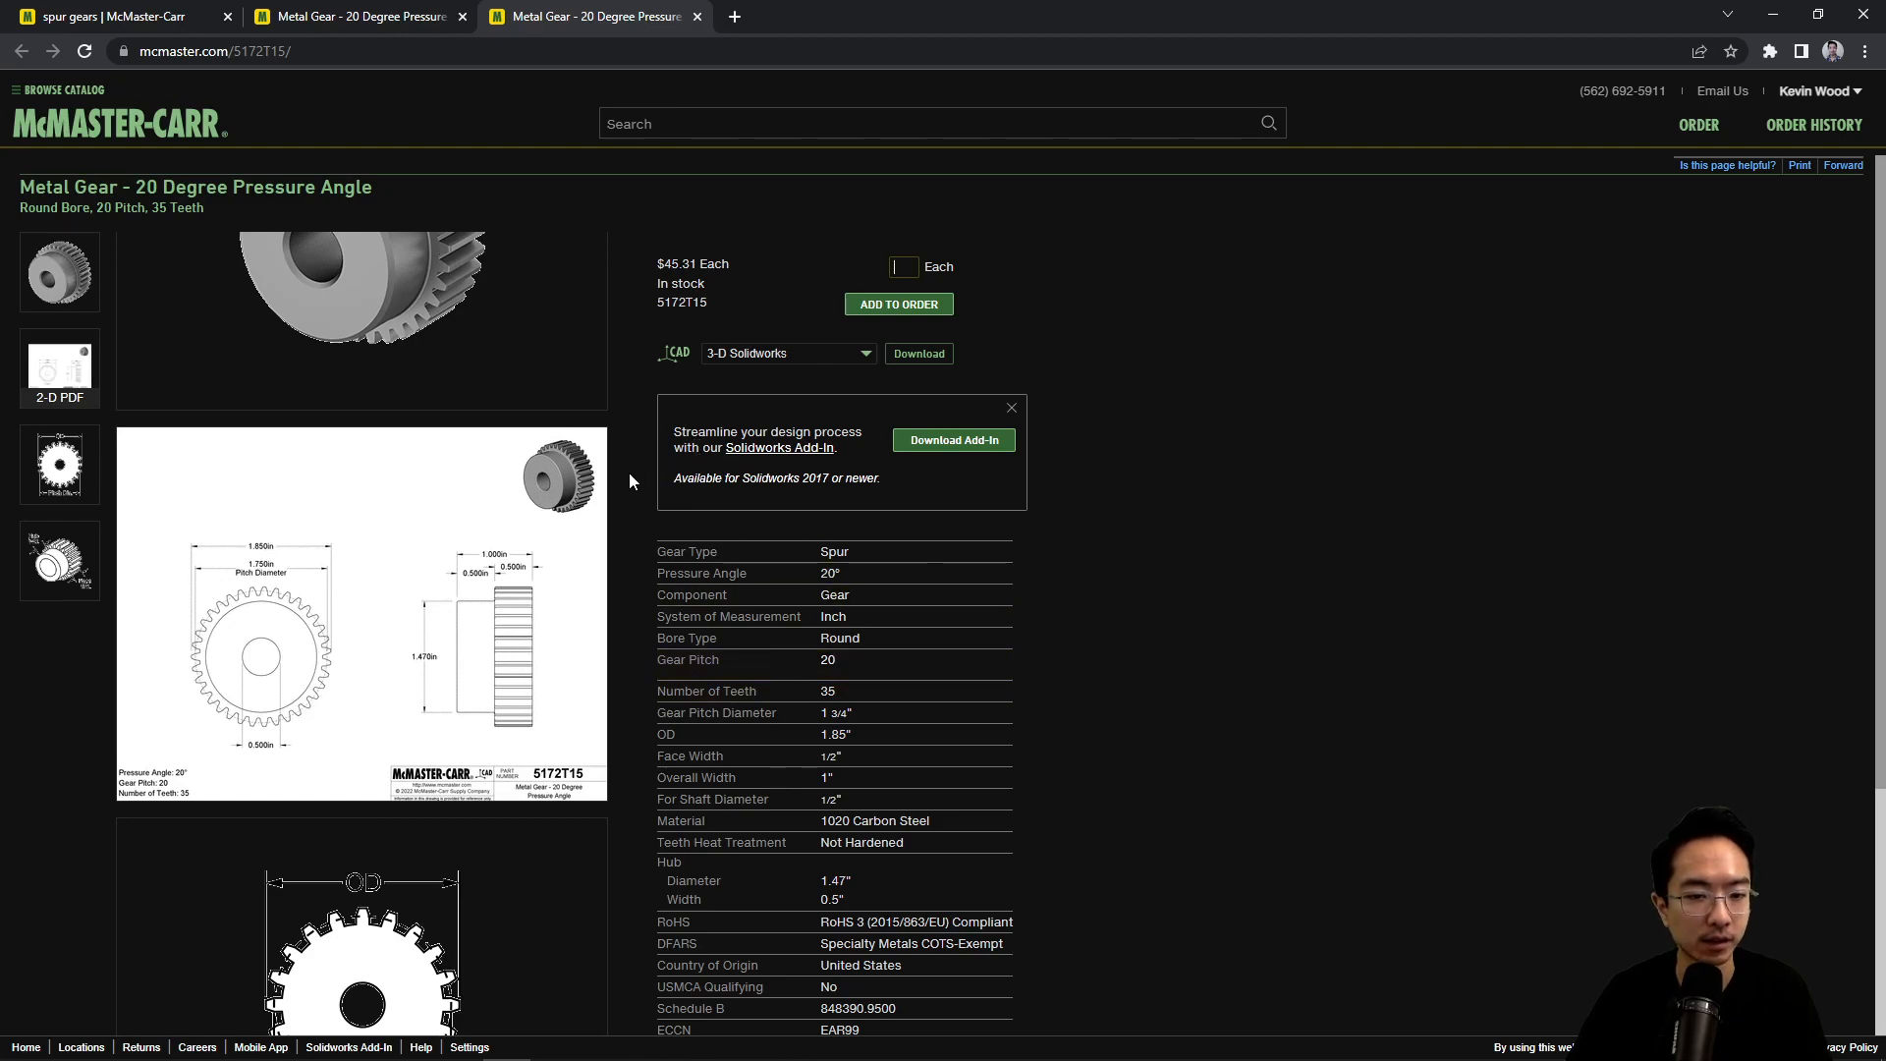
scroll(472, 458, "down", 2)
scroll(470, 459, "up", 4)
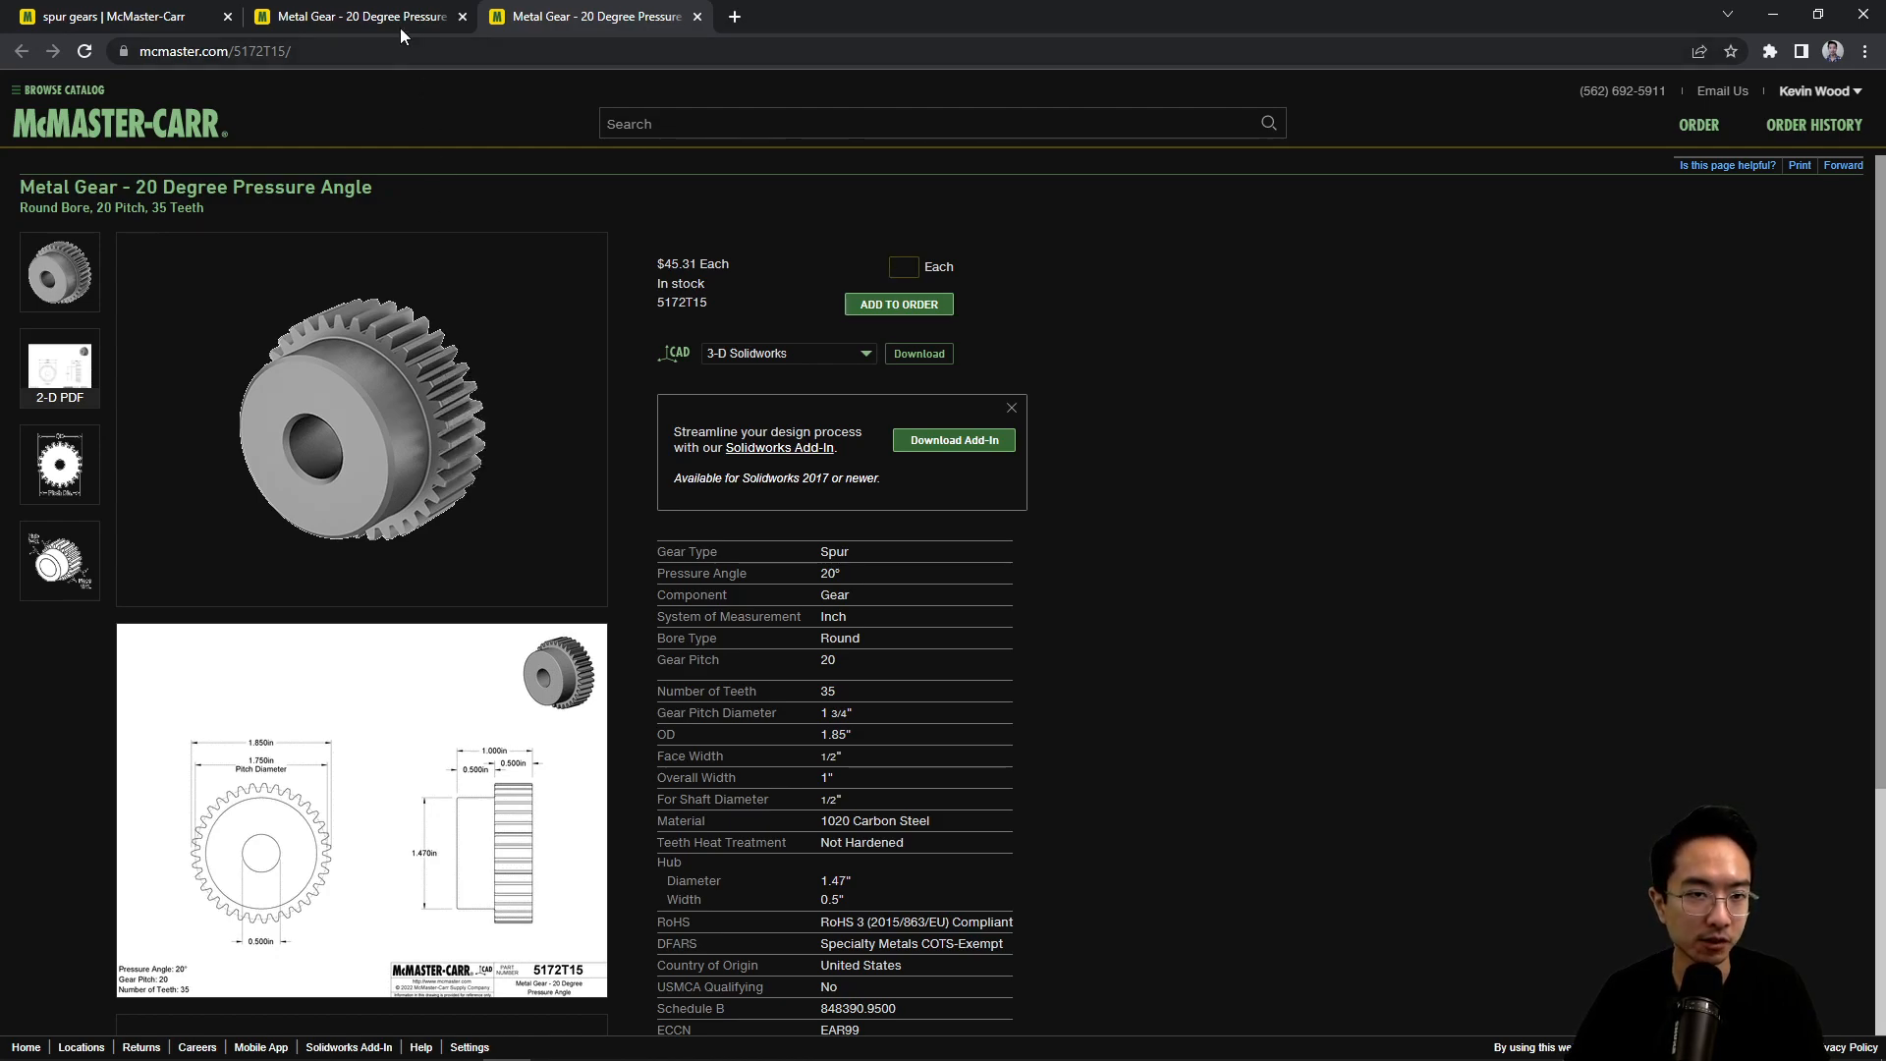
left_click(355, 17)
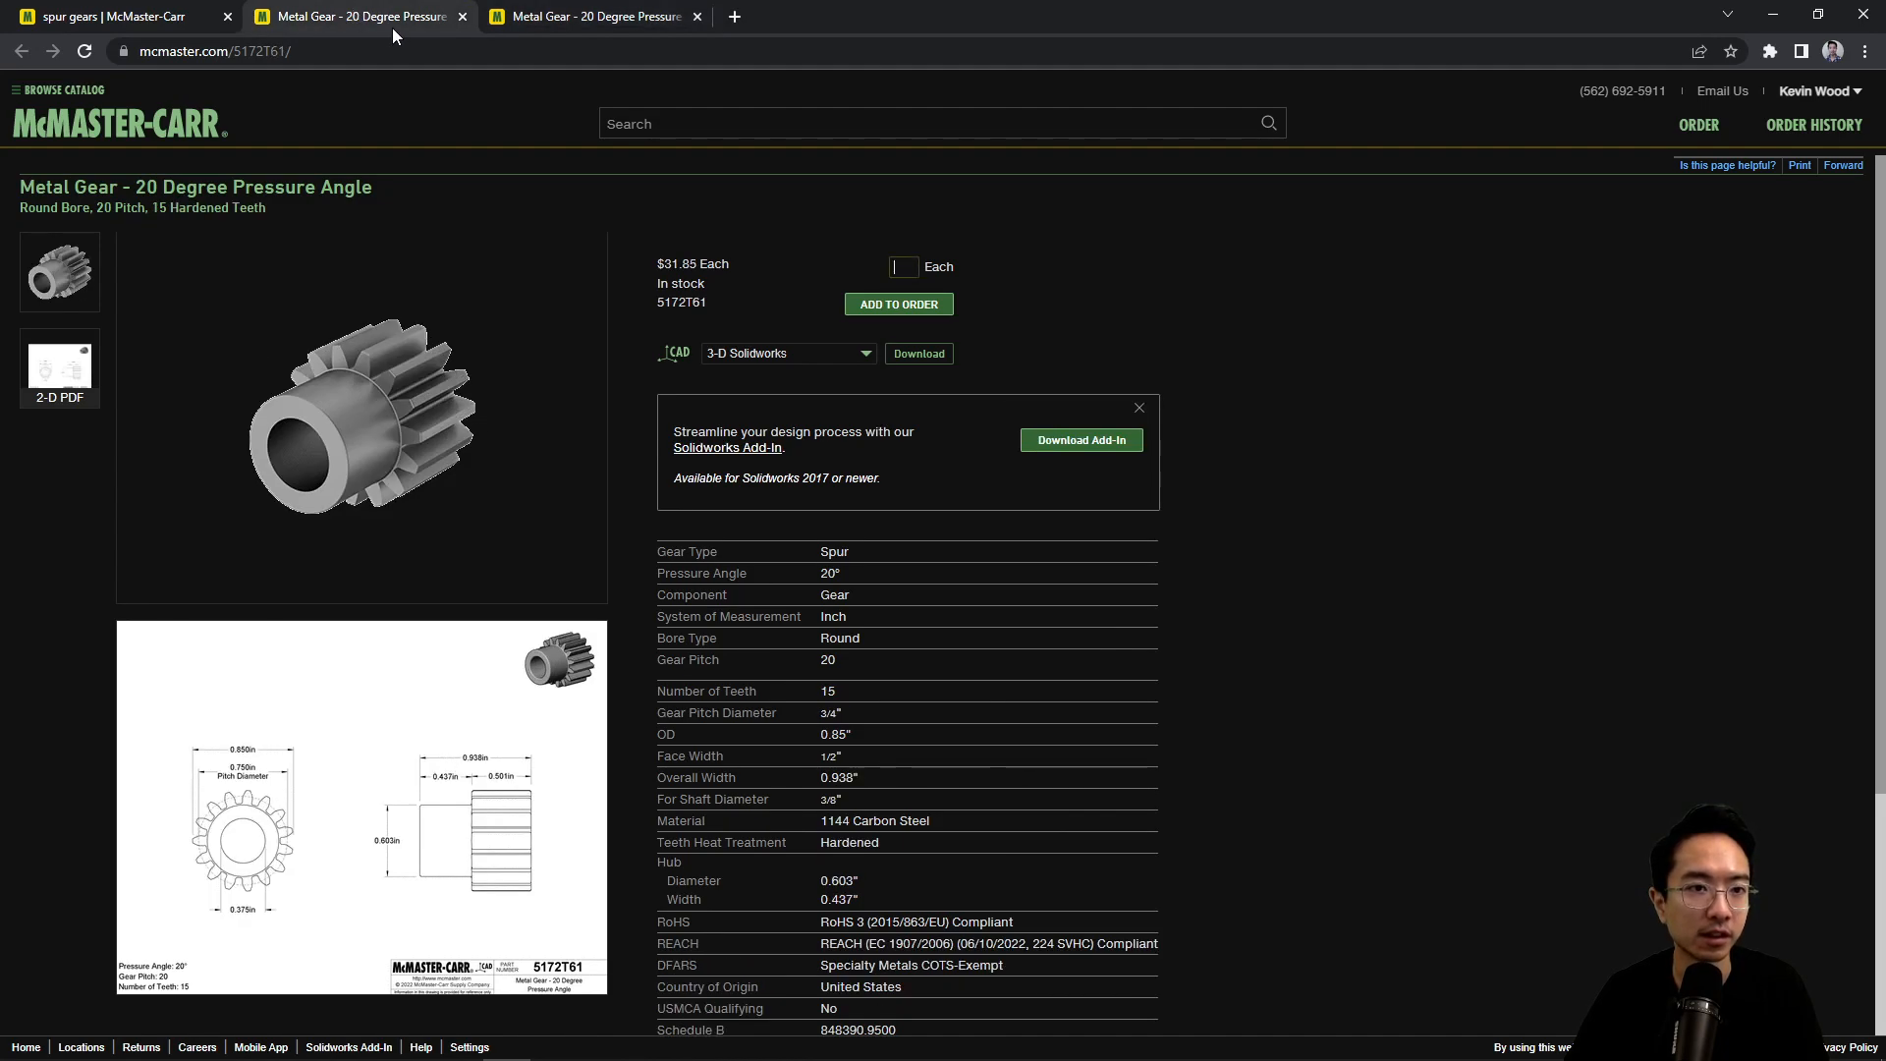
left_click(519, 18)
Step: Download the 3-D Solidworks model of gear 5172T61 into the folder youtube > mechanical-components > 25-spur-gear
left_click(355, 16)
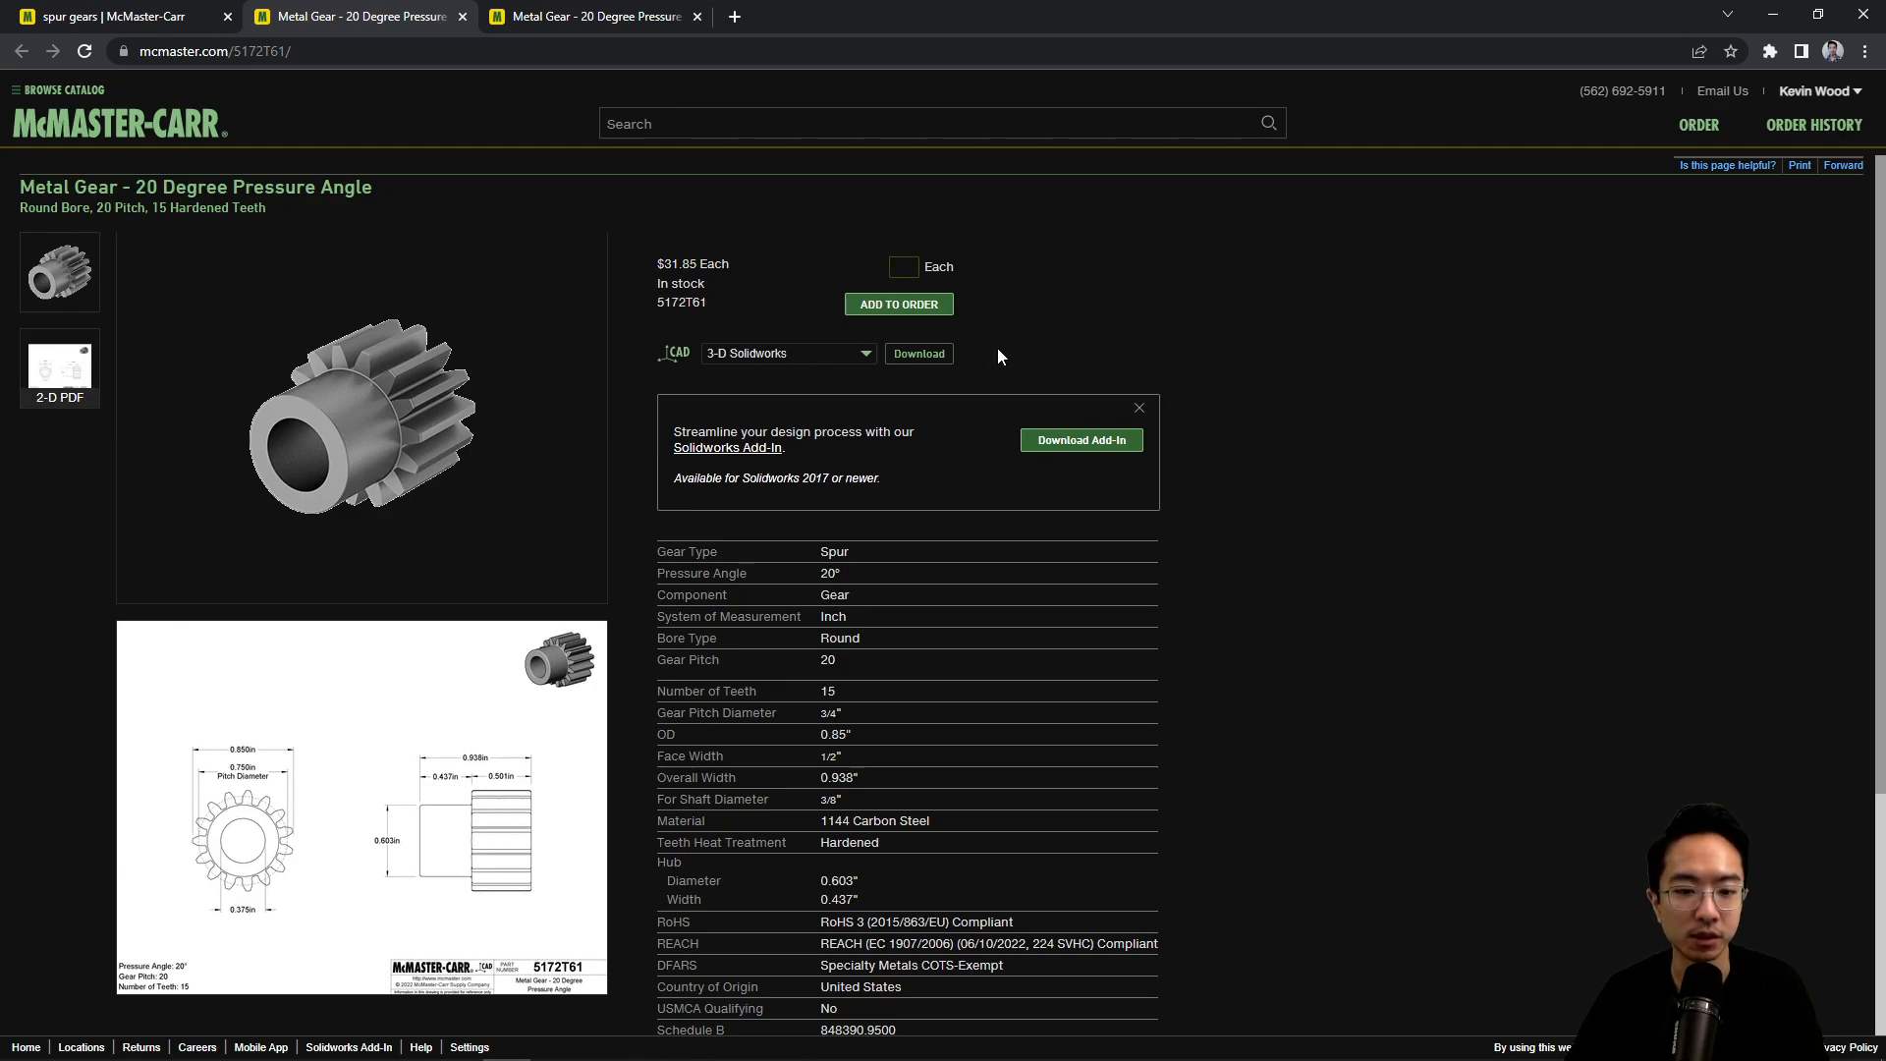
left_click(918, 355)
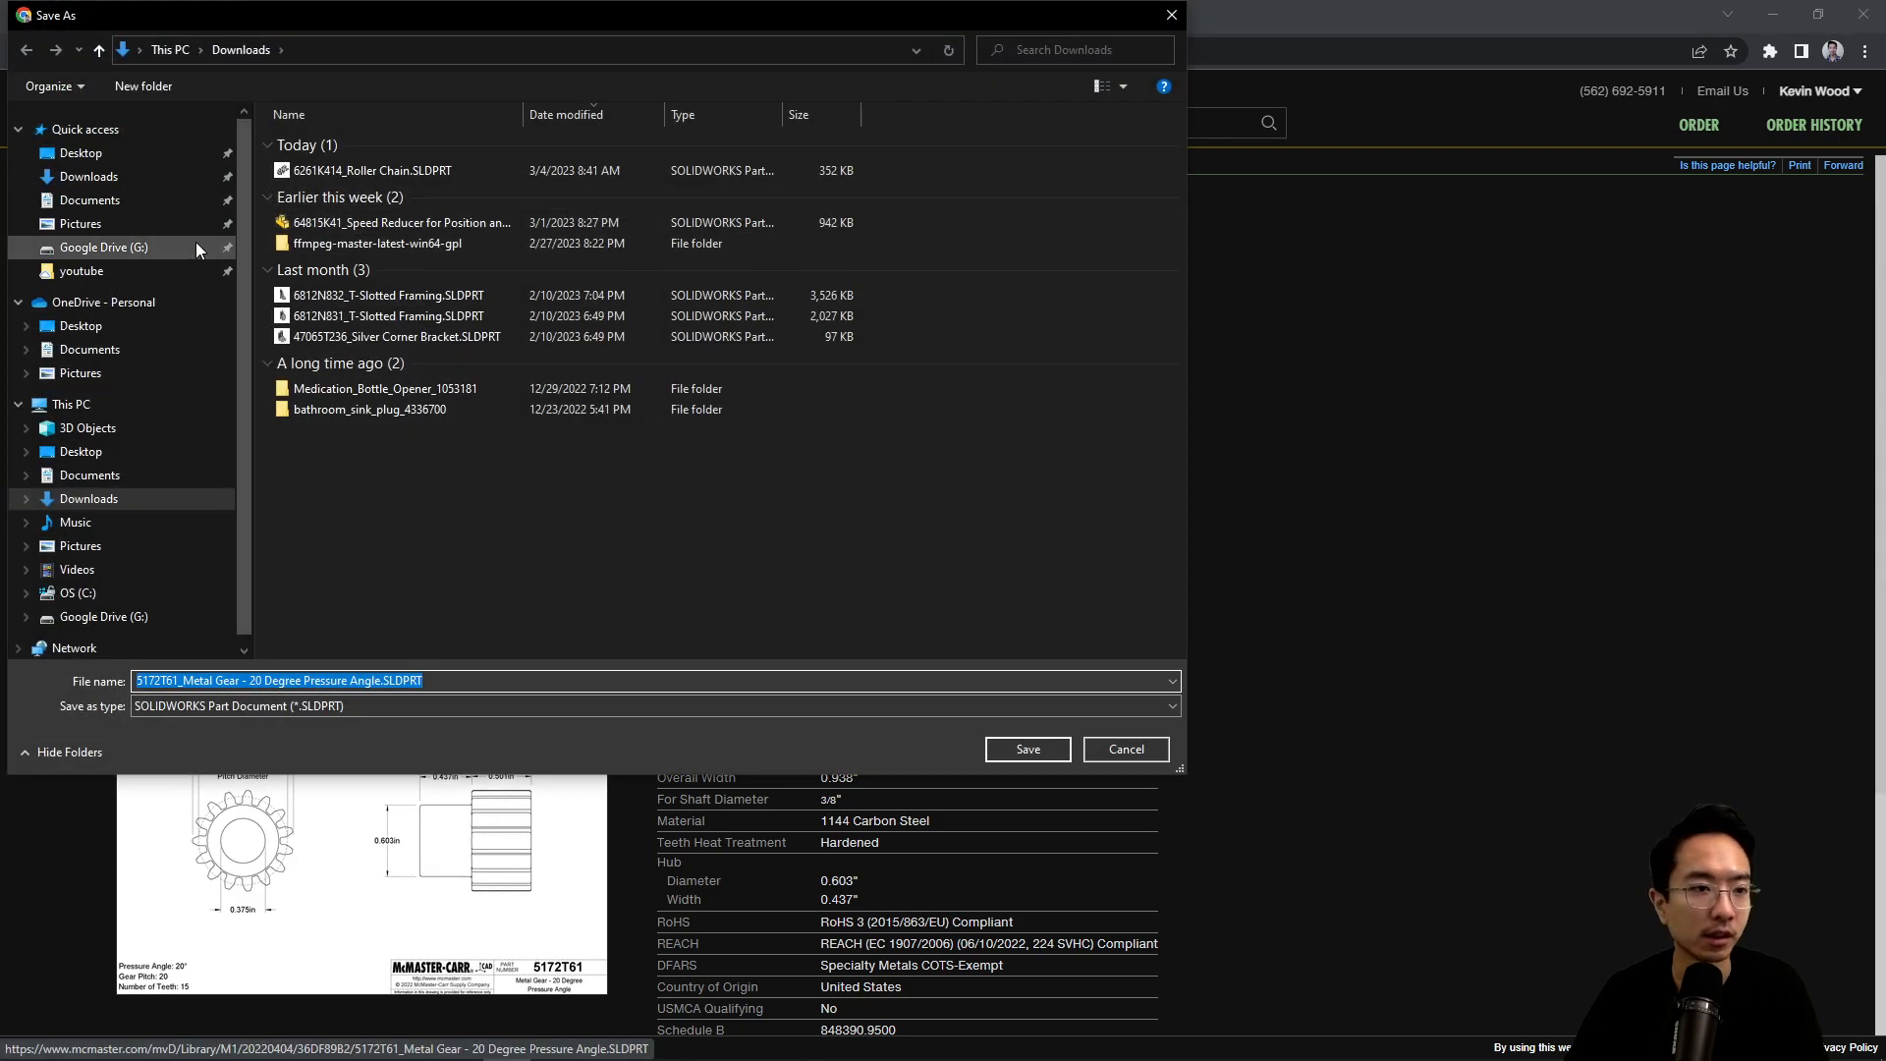
left_click(87, 274)
double_click(370, 227)
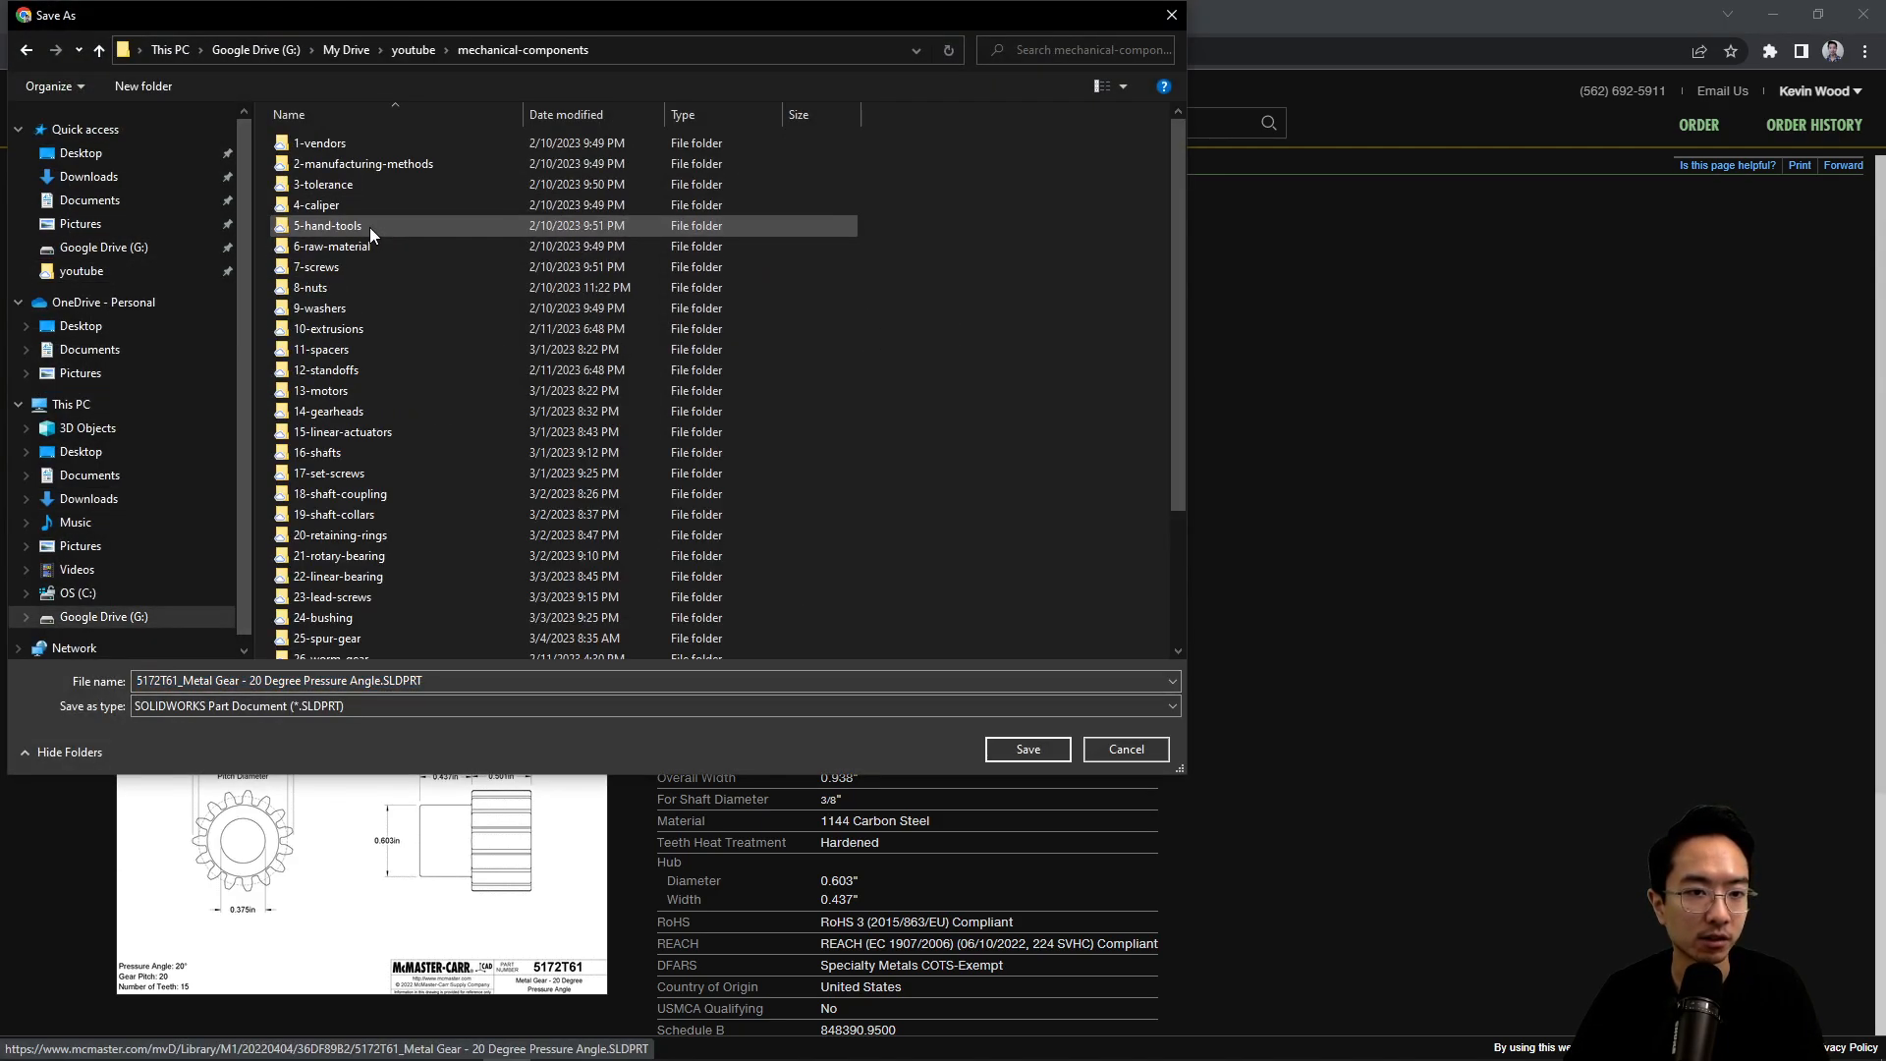
scroll(369, 485, "down", 1)
scroll(369, 485, "down", 2)
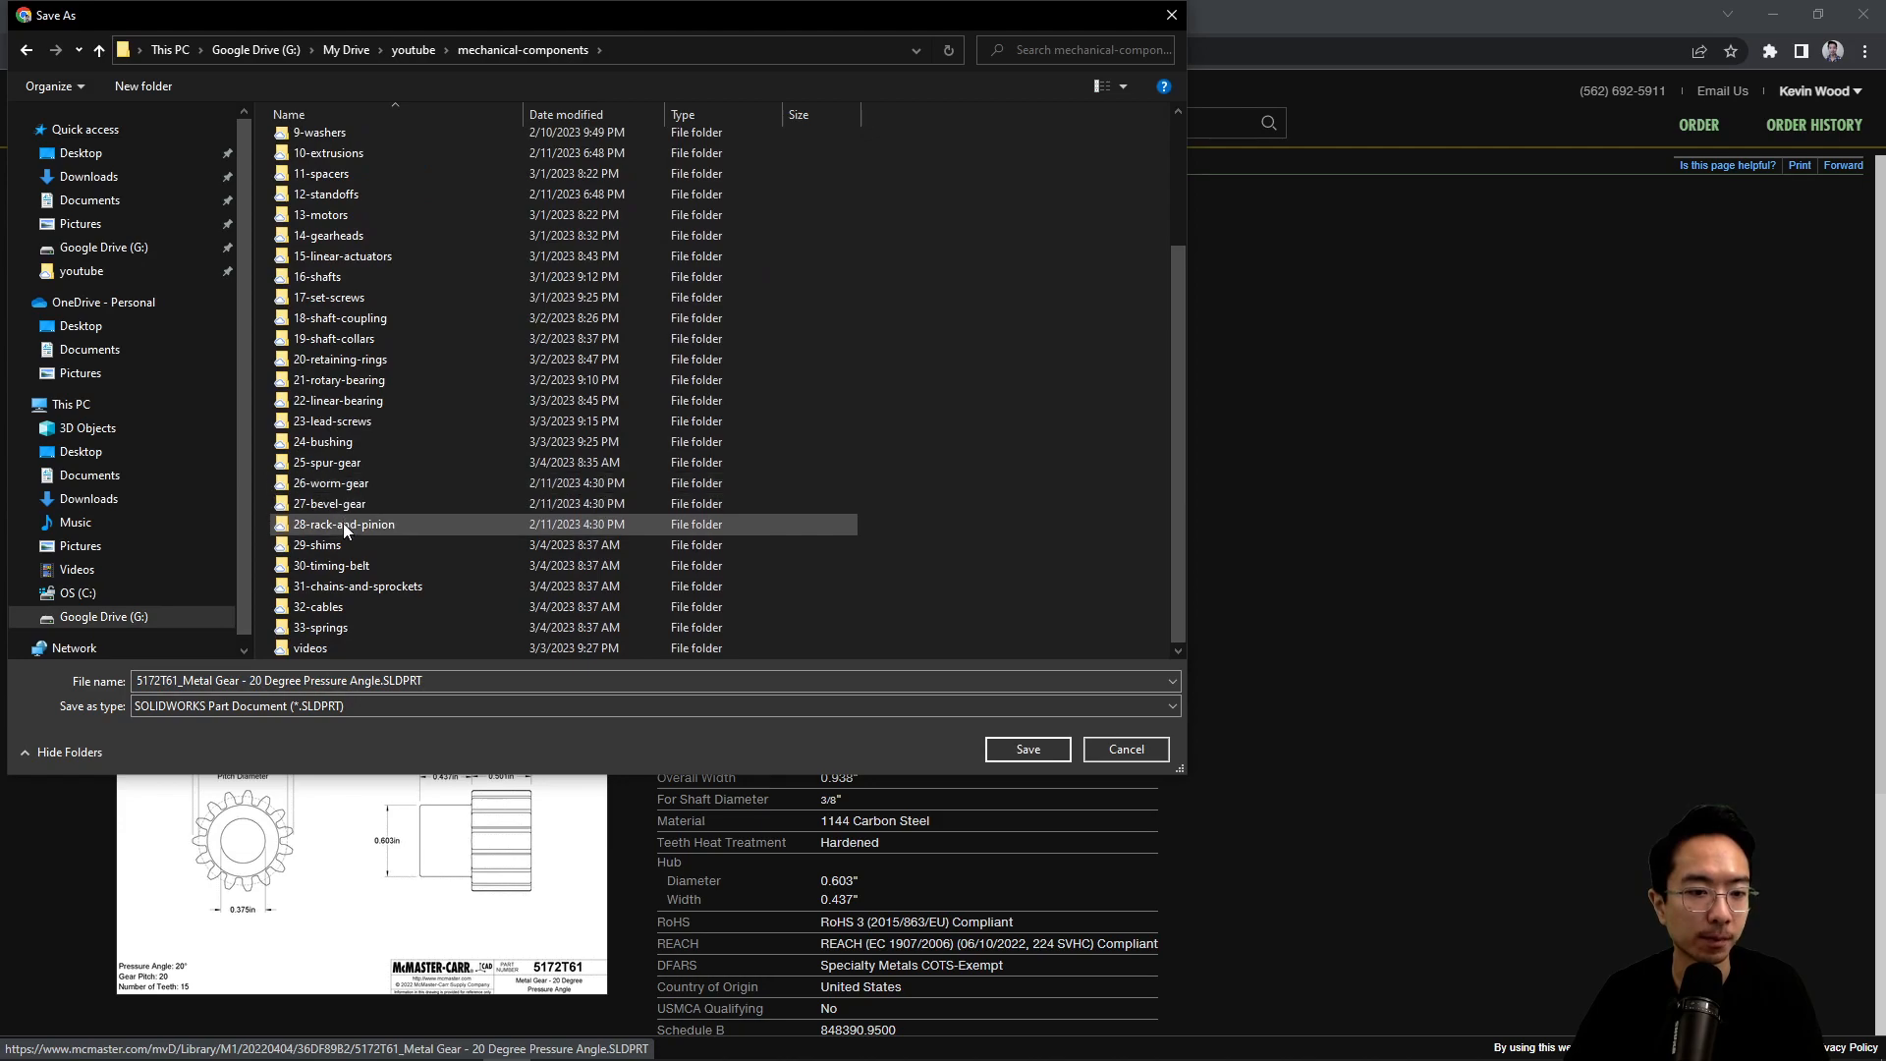
double_click(350, 468)
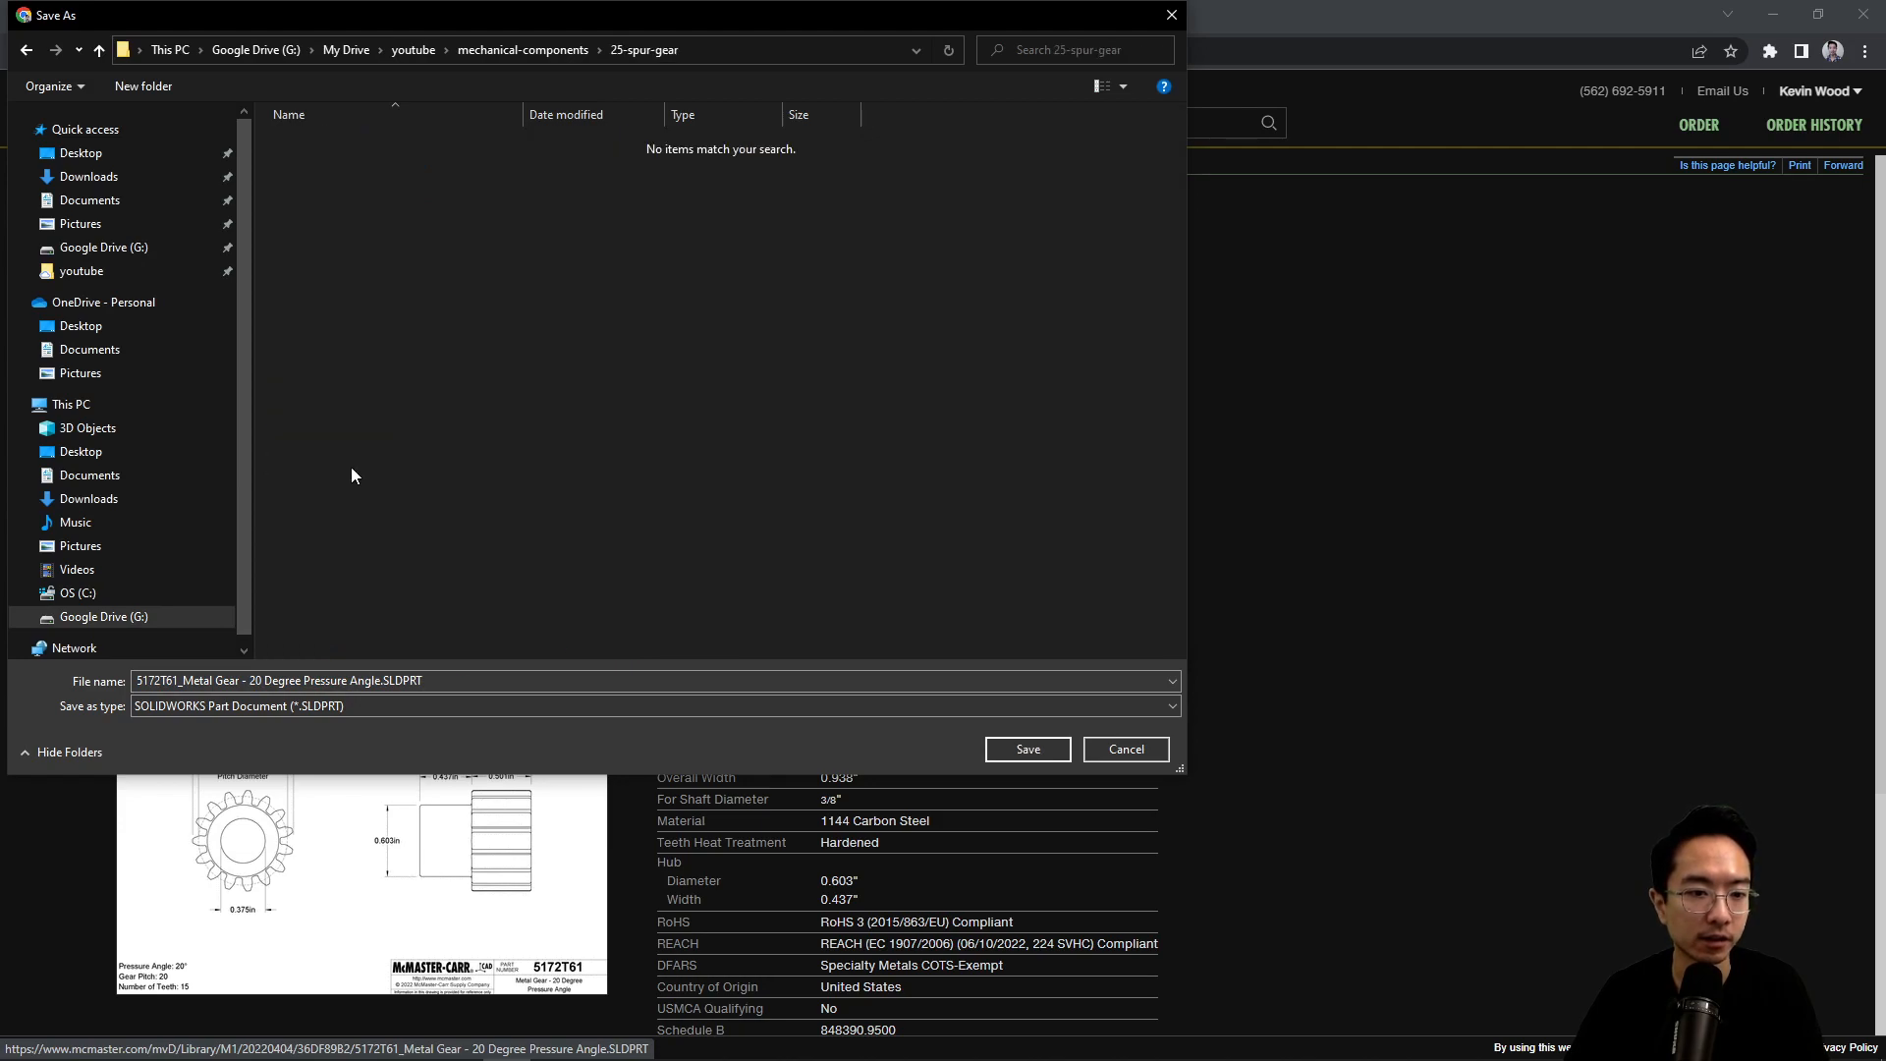
left_click(1028, 750)
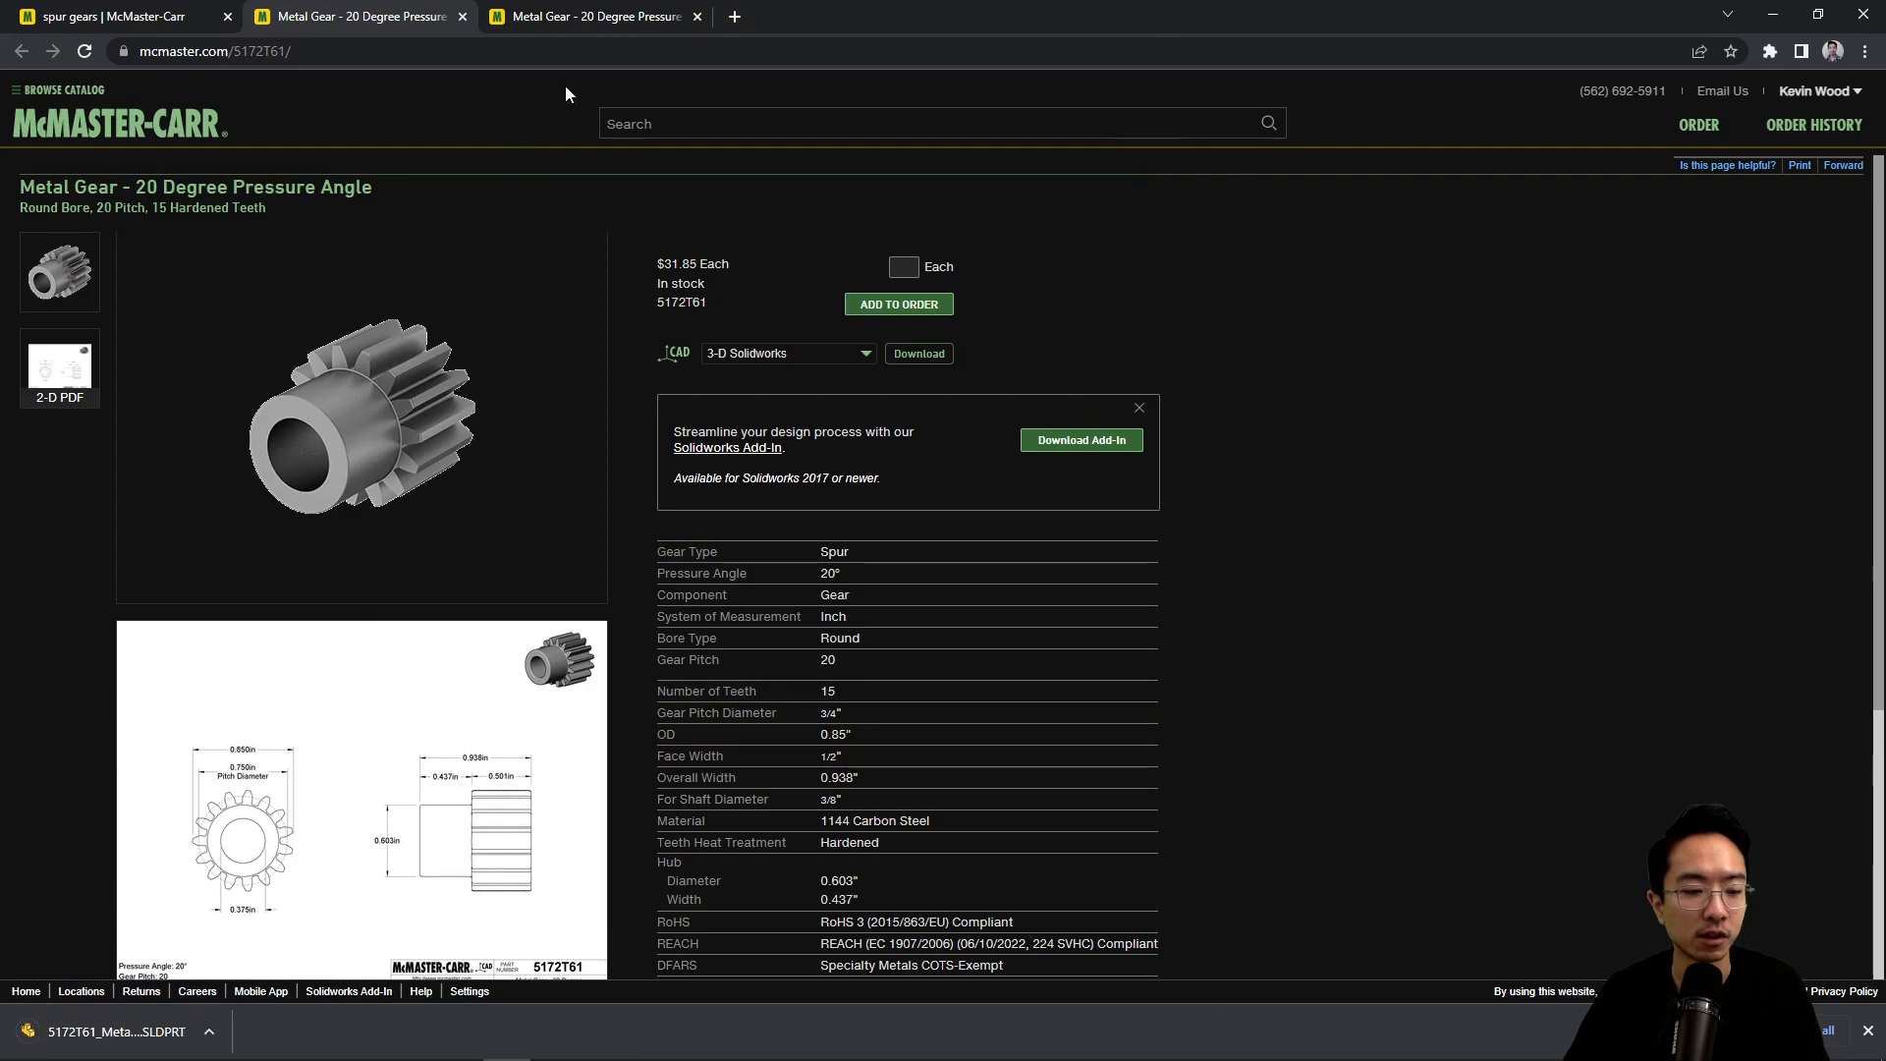
Step: Download the 3-D Solidworks model of the 35-tooth gear 5172T15 into the same 25-spur-gear folder
left_click(596, 19)
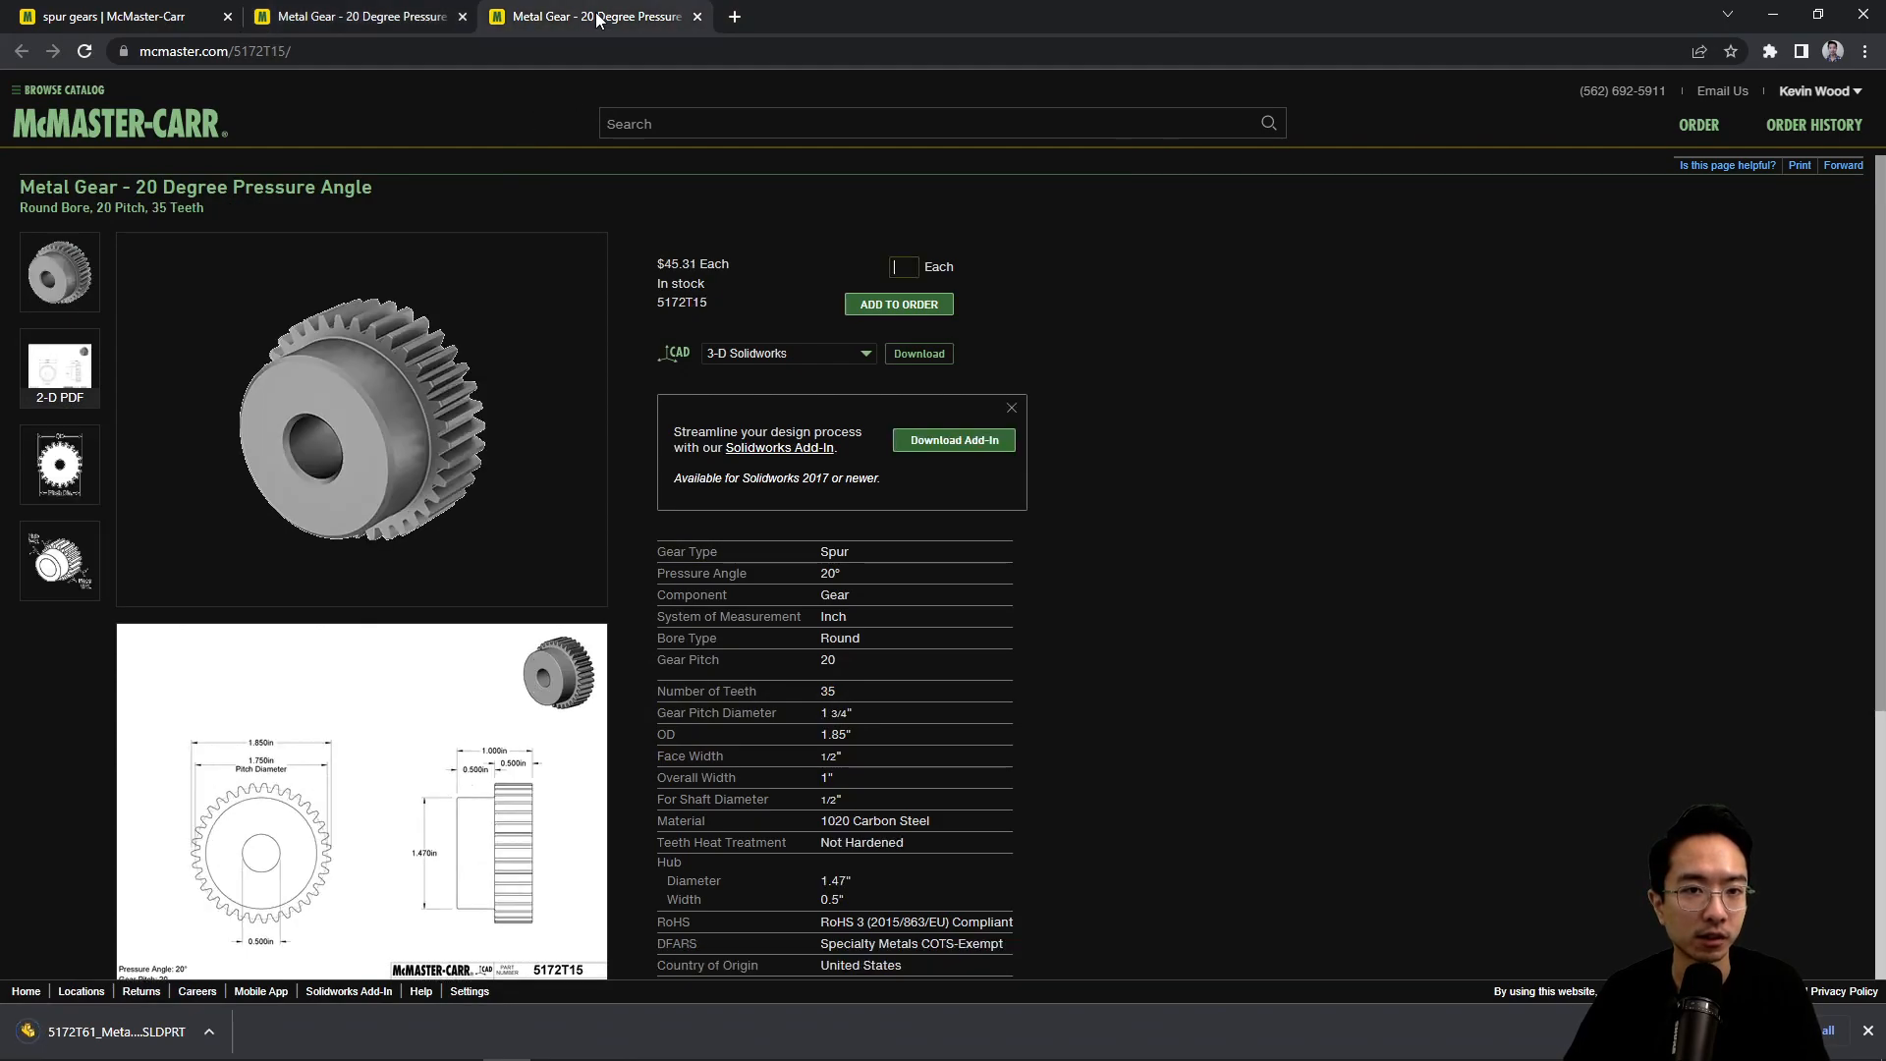
left_click(919, 351)
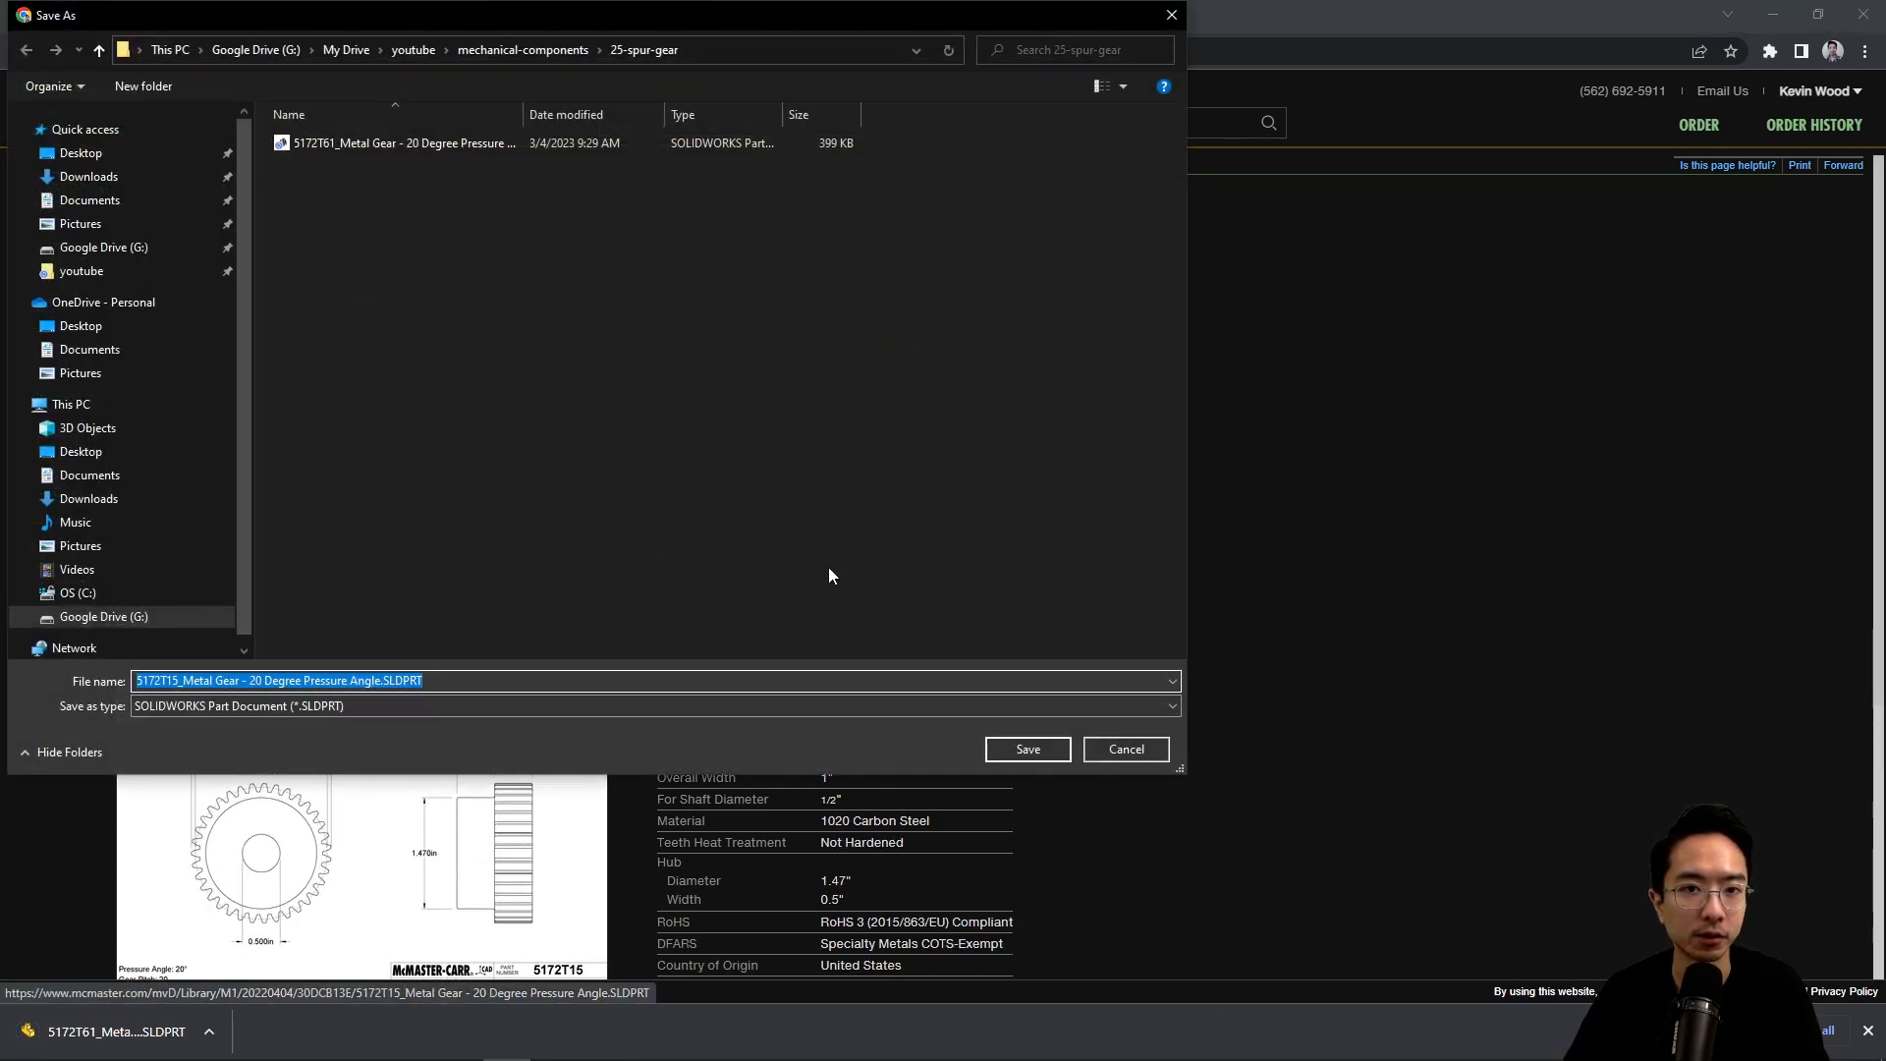
left_click(1041, 755)
Step: Open both downloaded gear files, 5172T61 and 5172T15, and switch to SOLIDWORKS
left_click(285, 1047)
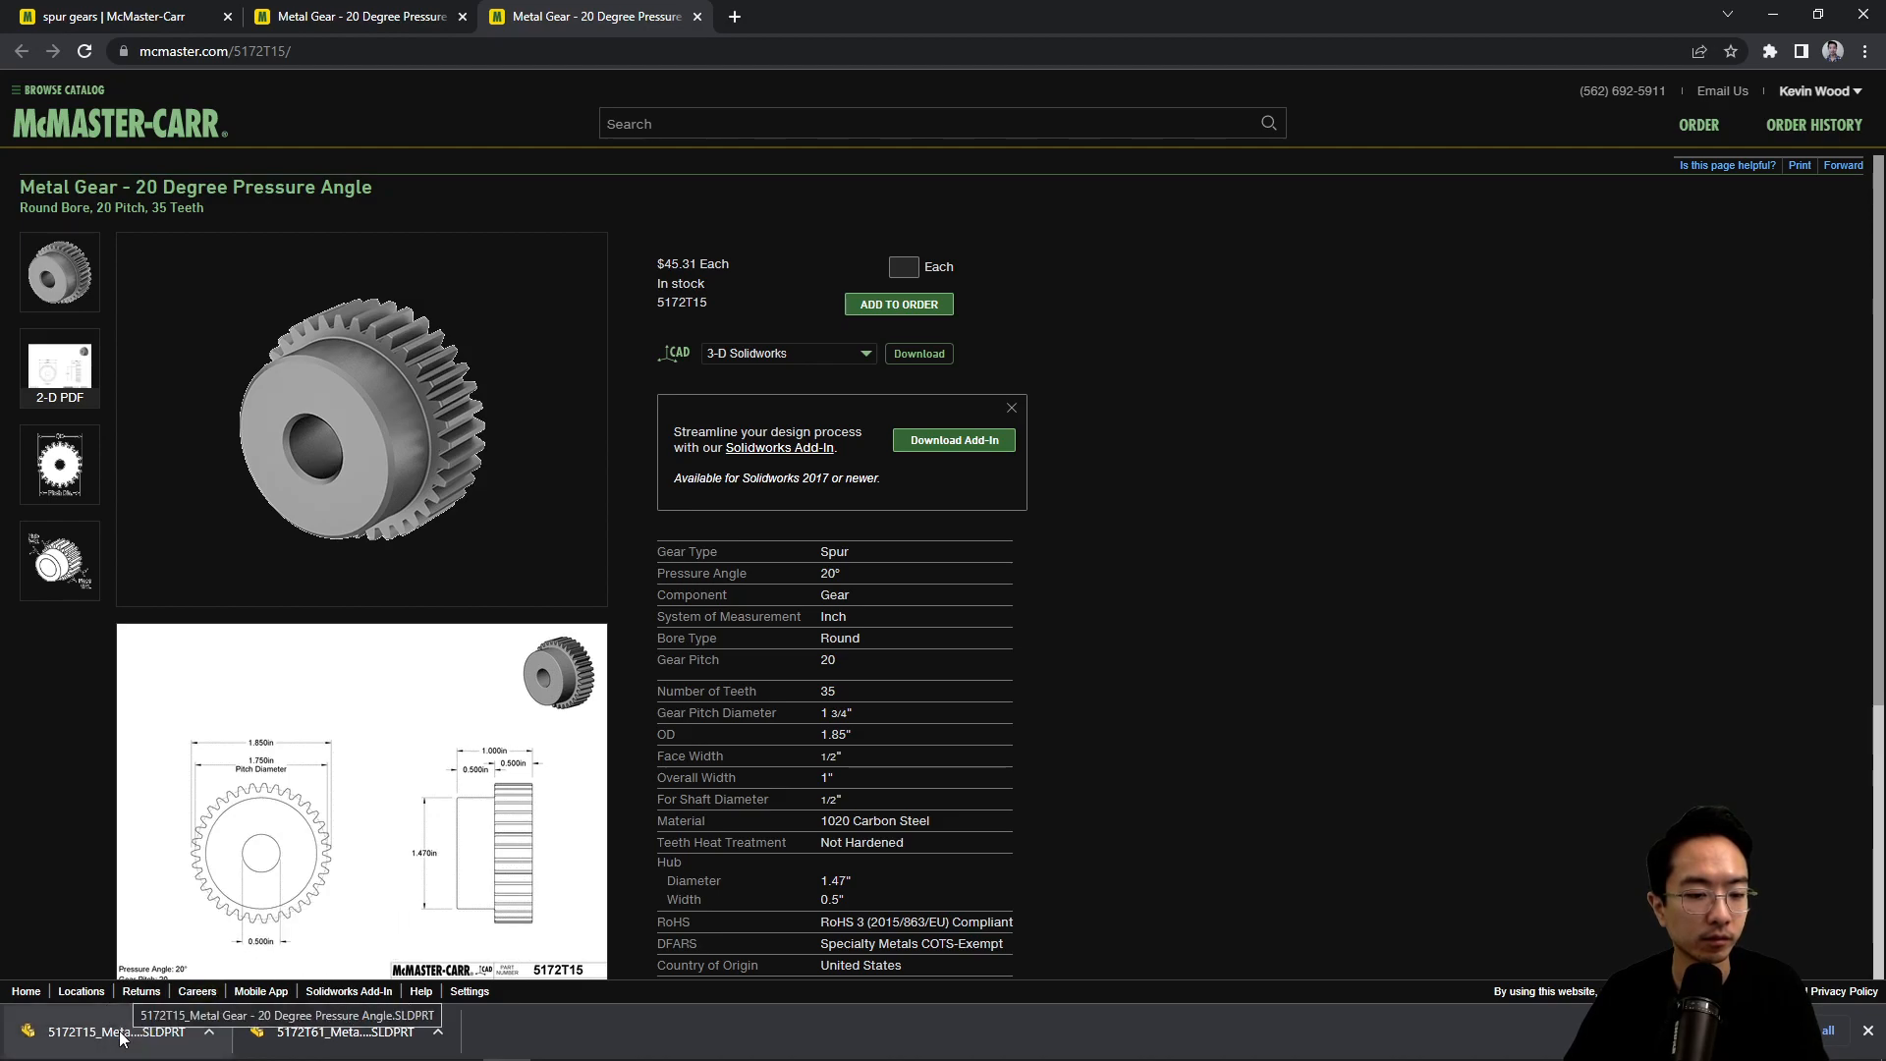
left_click(116, 1031)
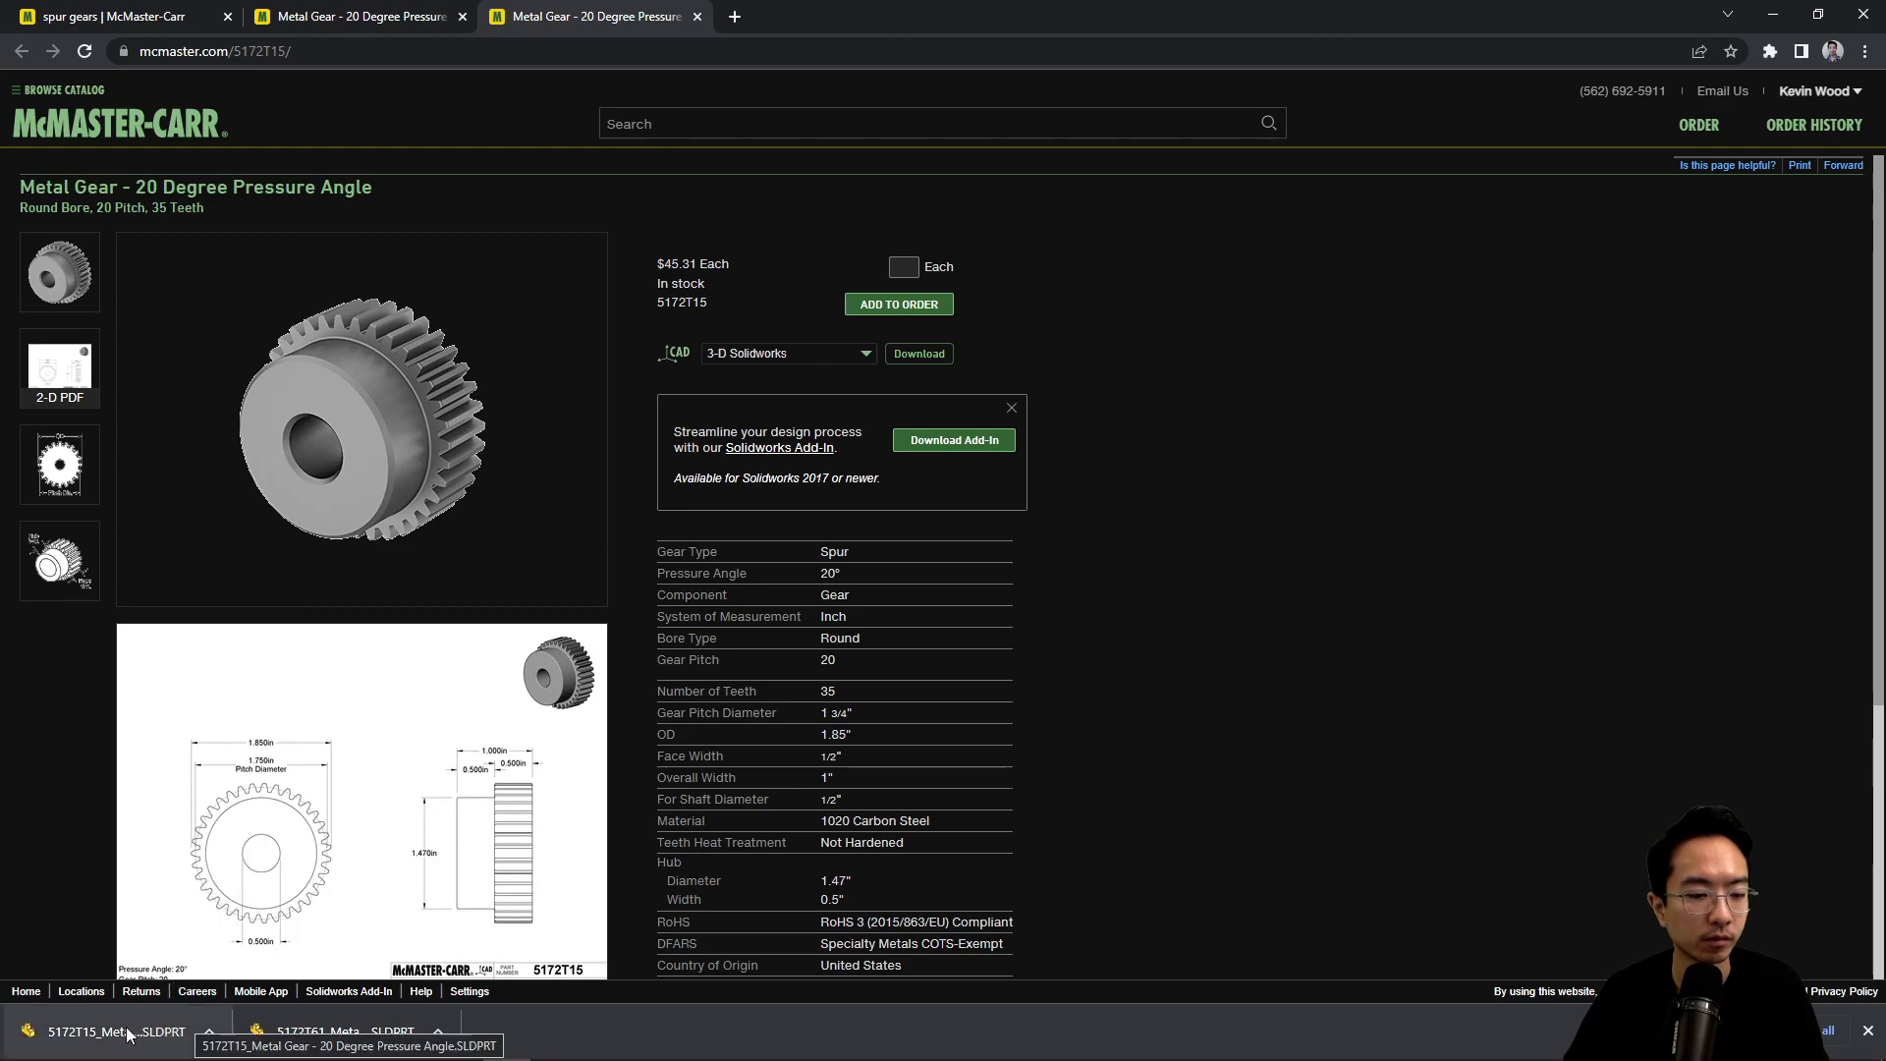
mouse_move(400, 1056)
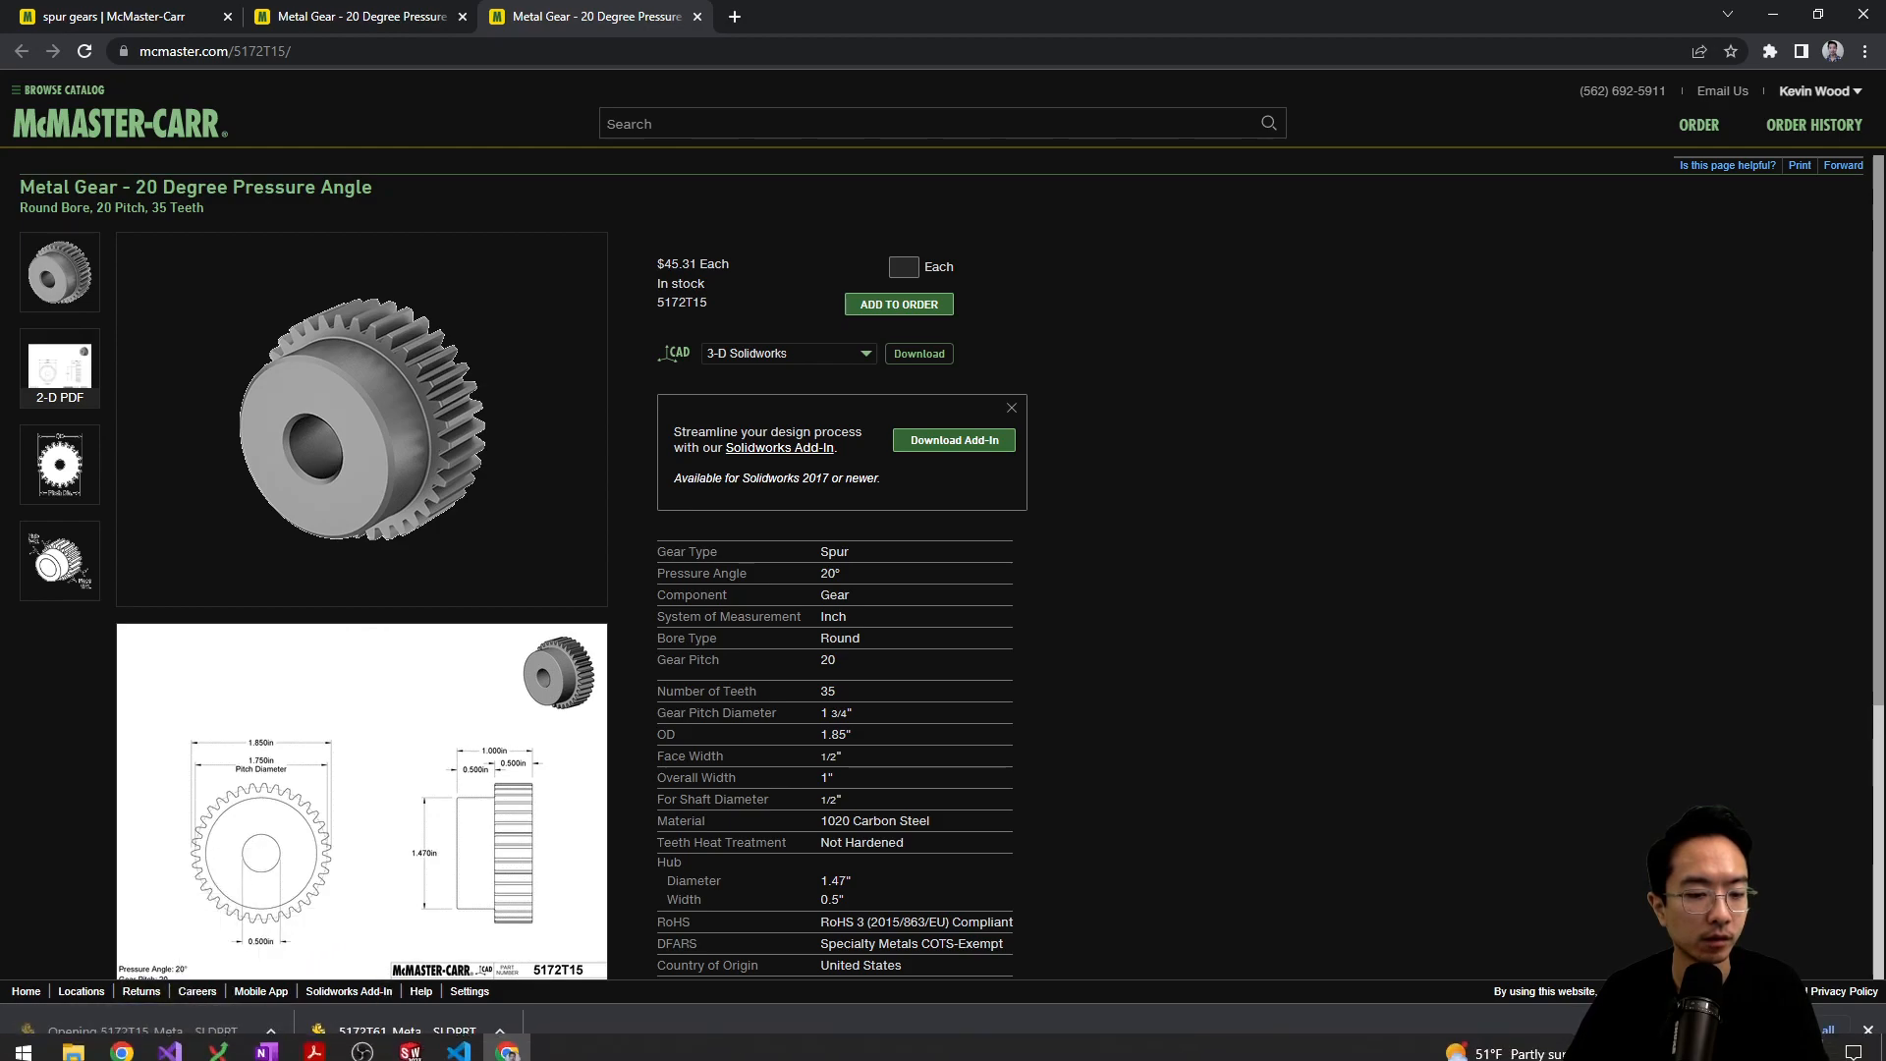
left_click(401, 1043)
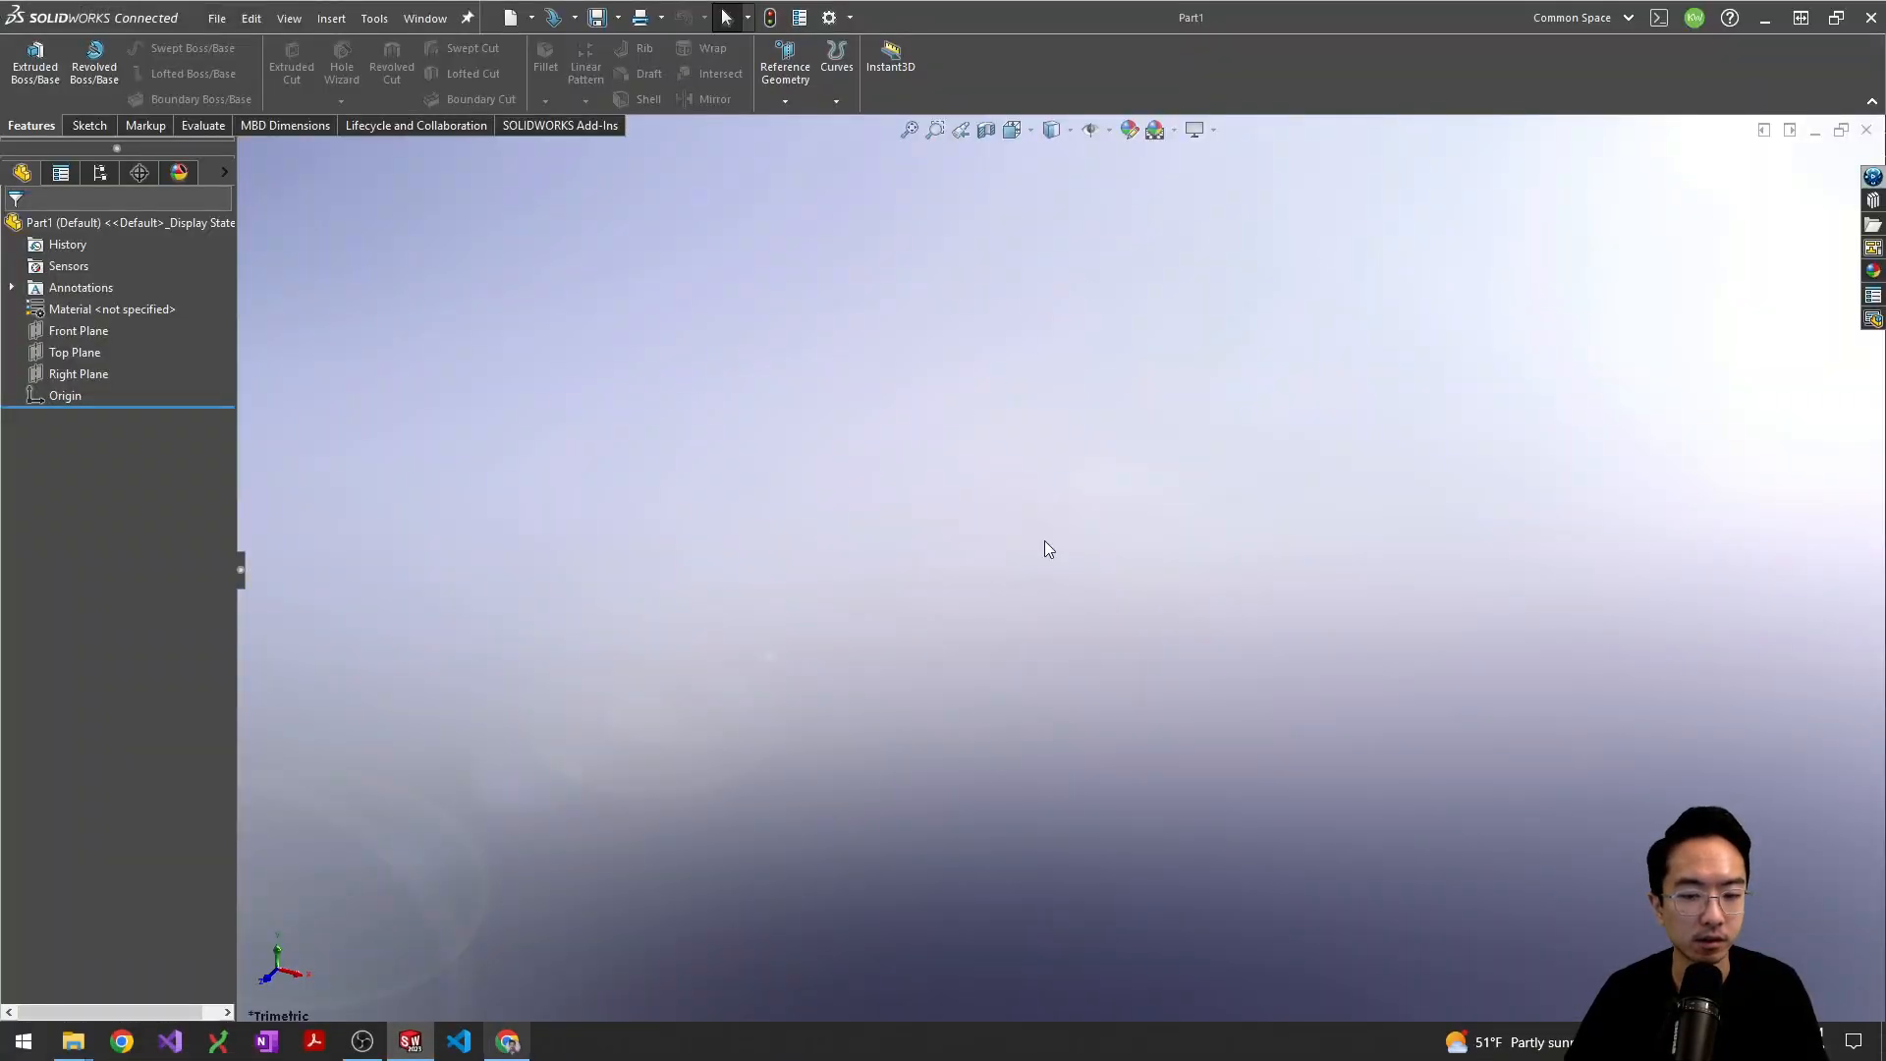
Step: Minimize the empty part document and tile the 5172T15 and 5172T61 gear windows side by side
left_click(1814, 130)
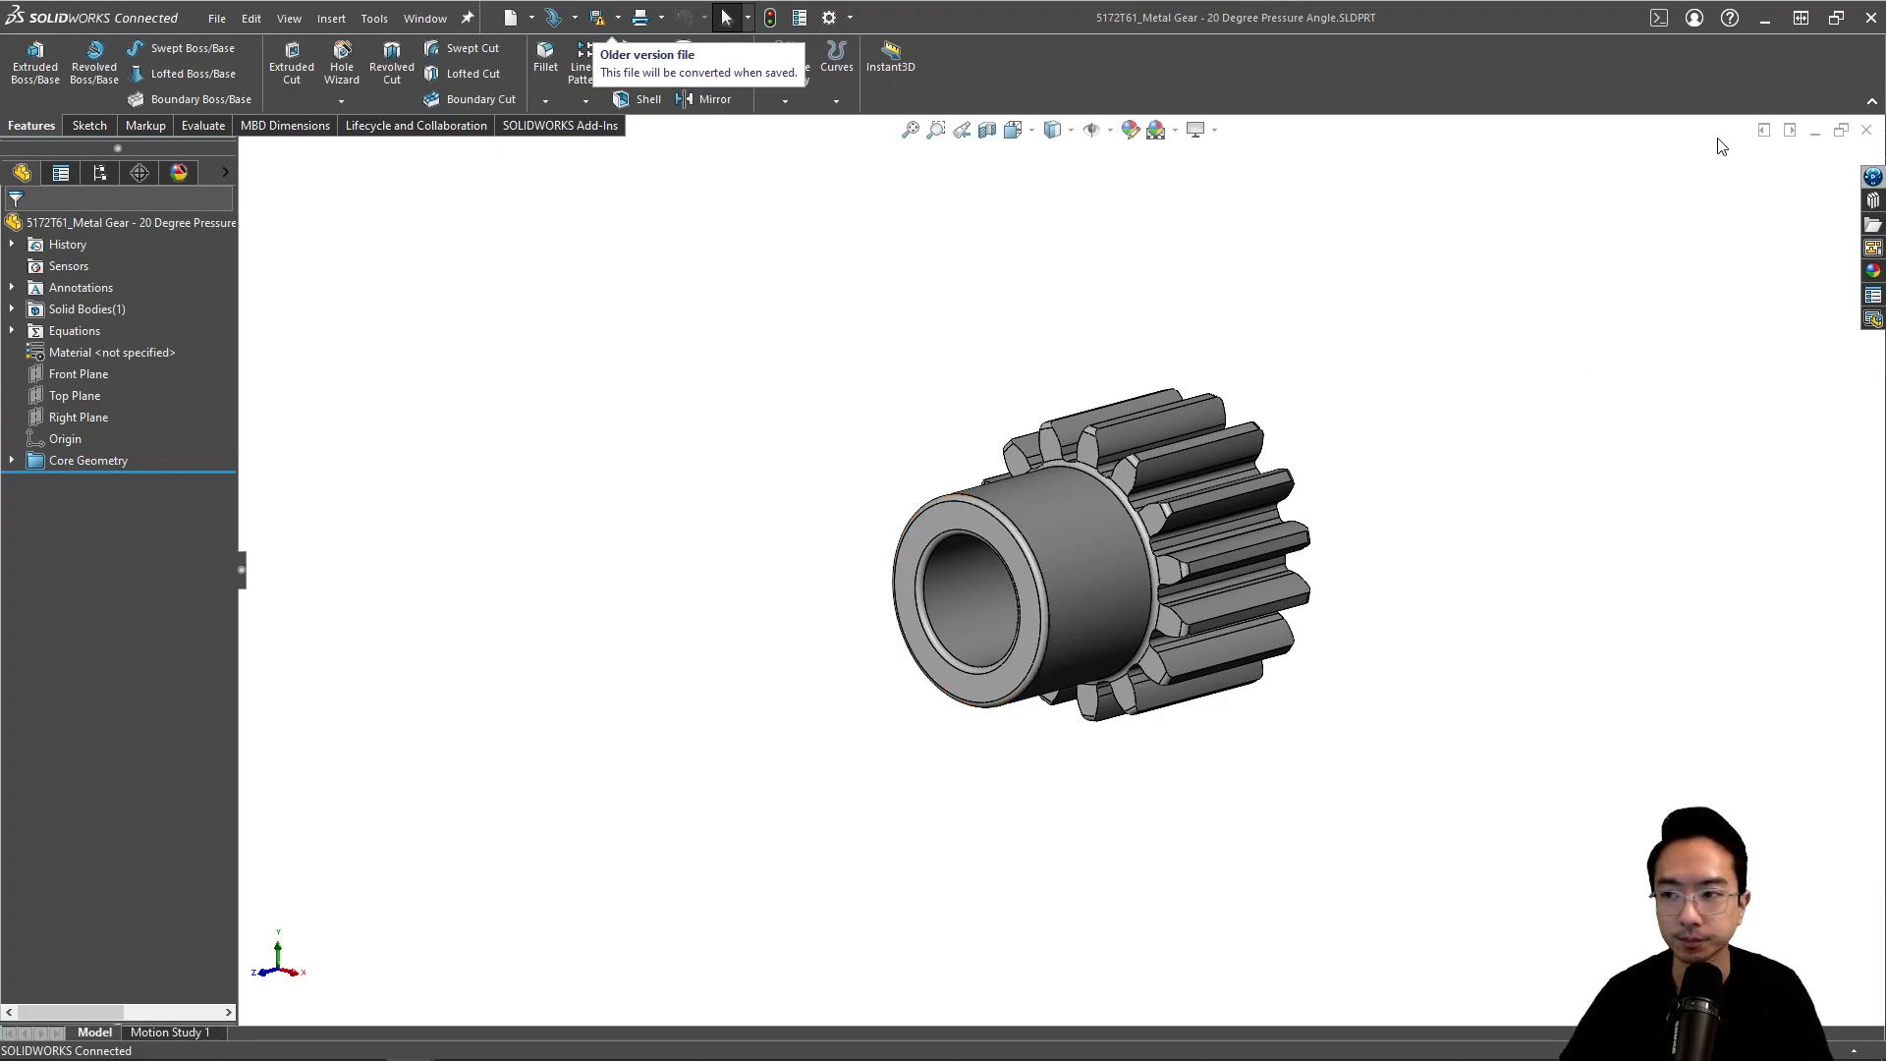
left_click(1790, 132)
left_click(1653, 132)
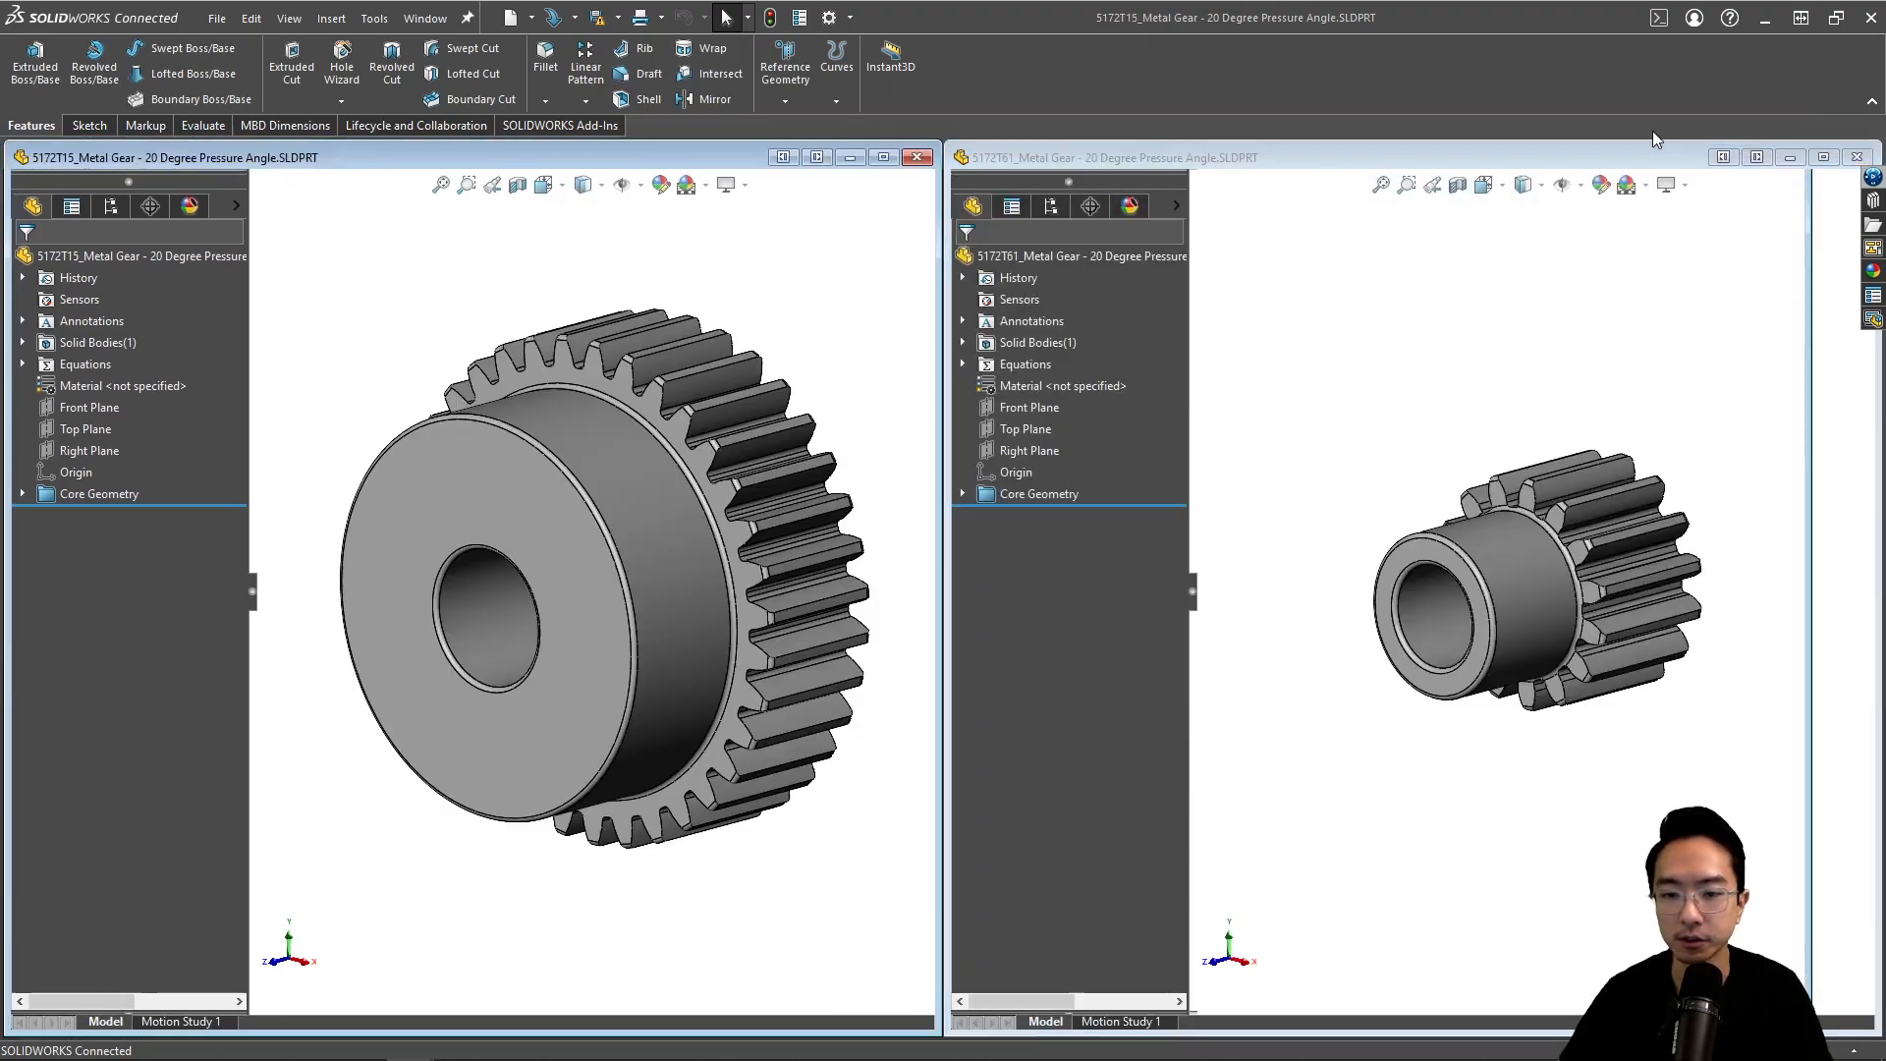
Step: Make a new assembly from the 5172T15 gear part, keep component insertion active, and place that gear as the first component
key("alt+Tab")
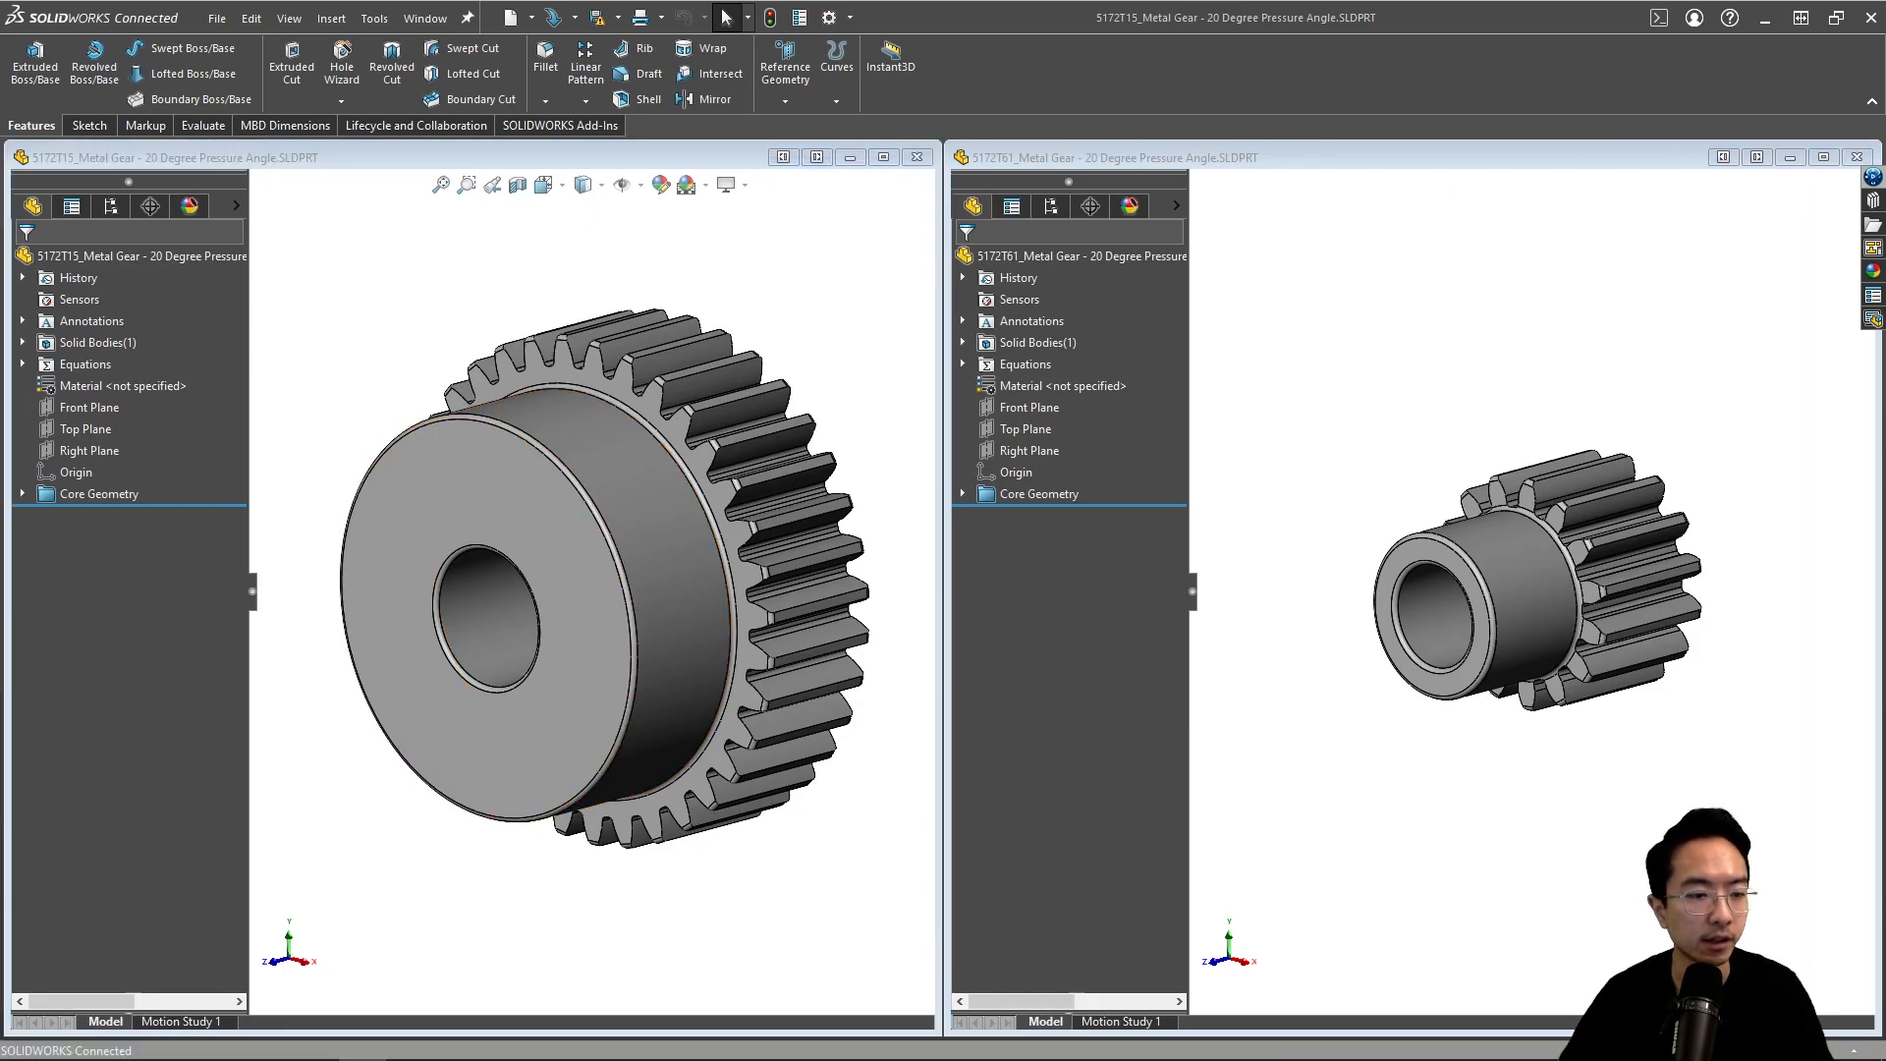
left_click(217, 18)
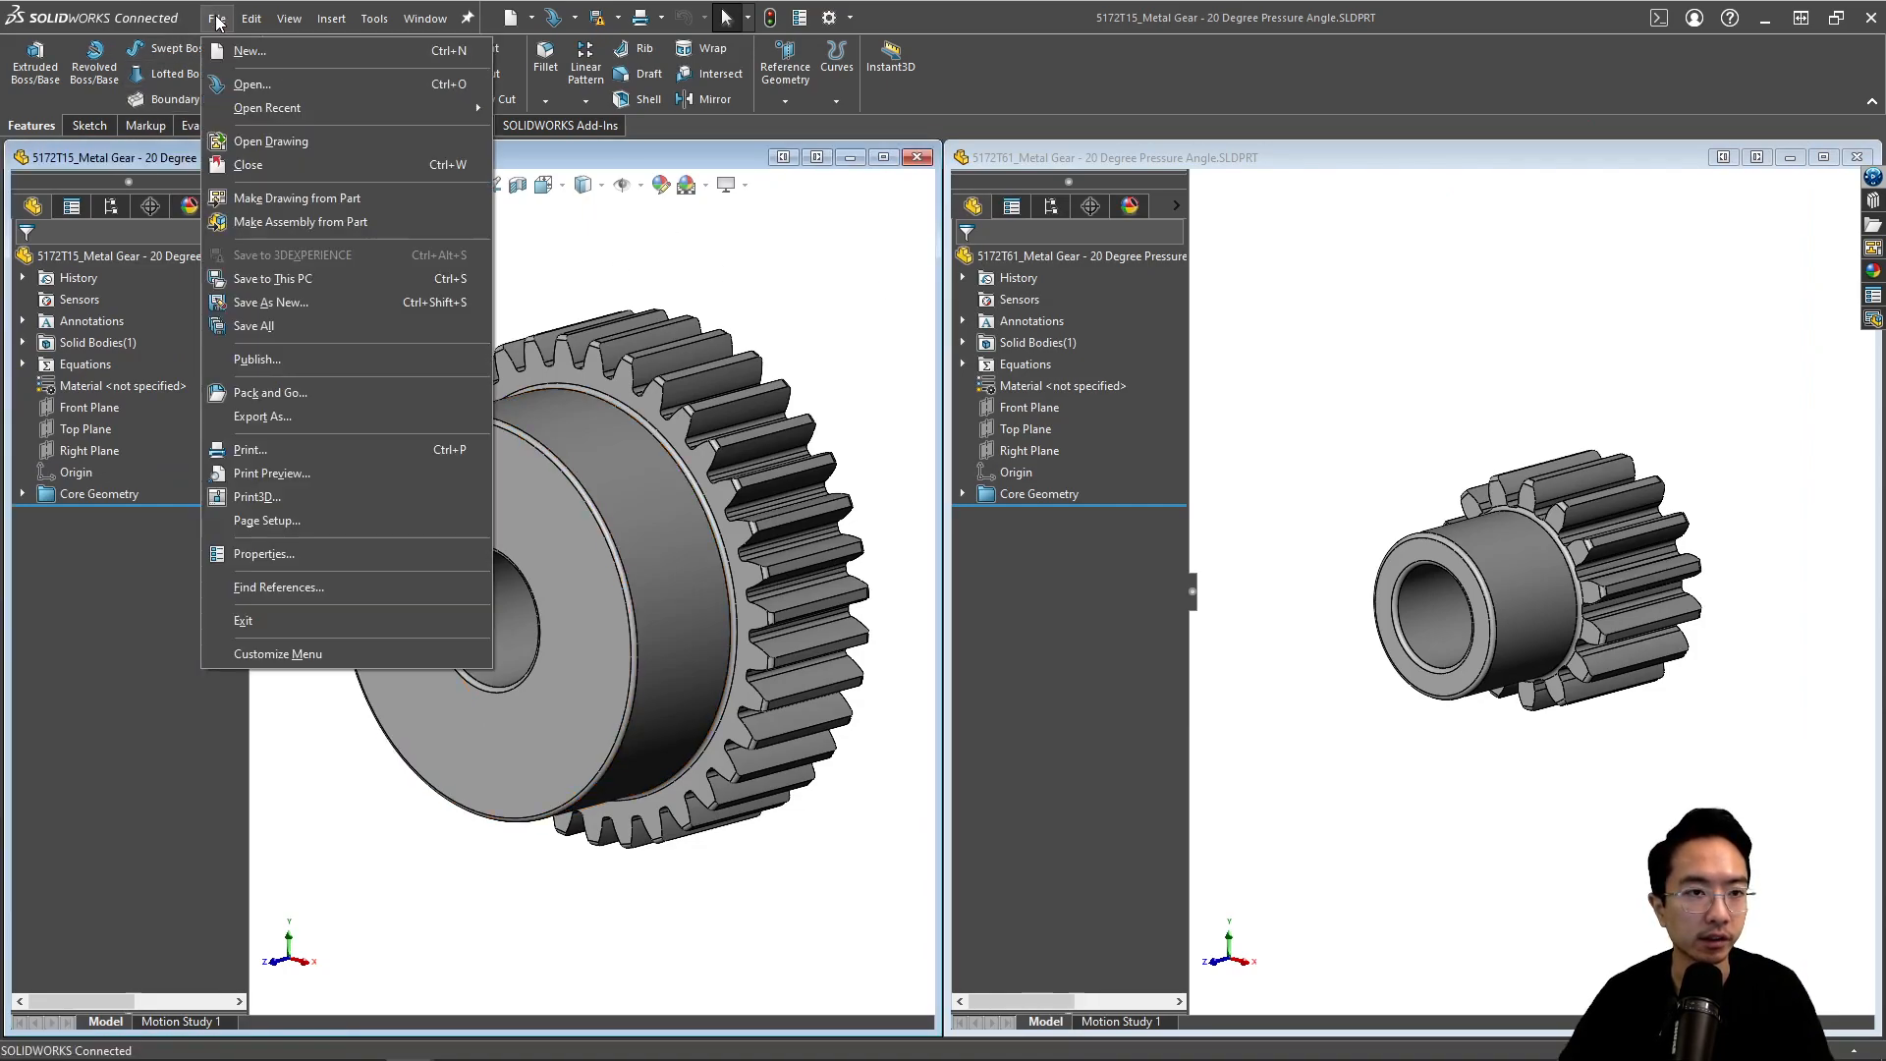
left_click(306, 221)
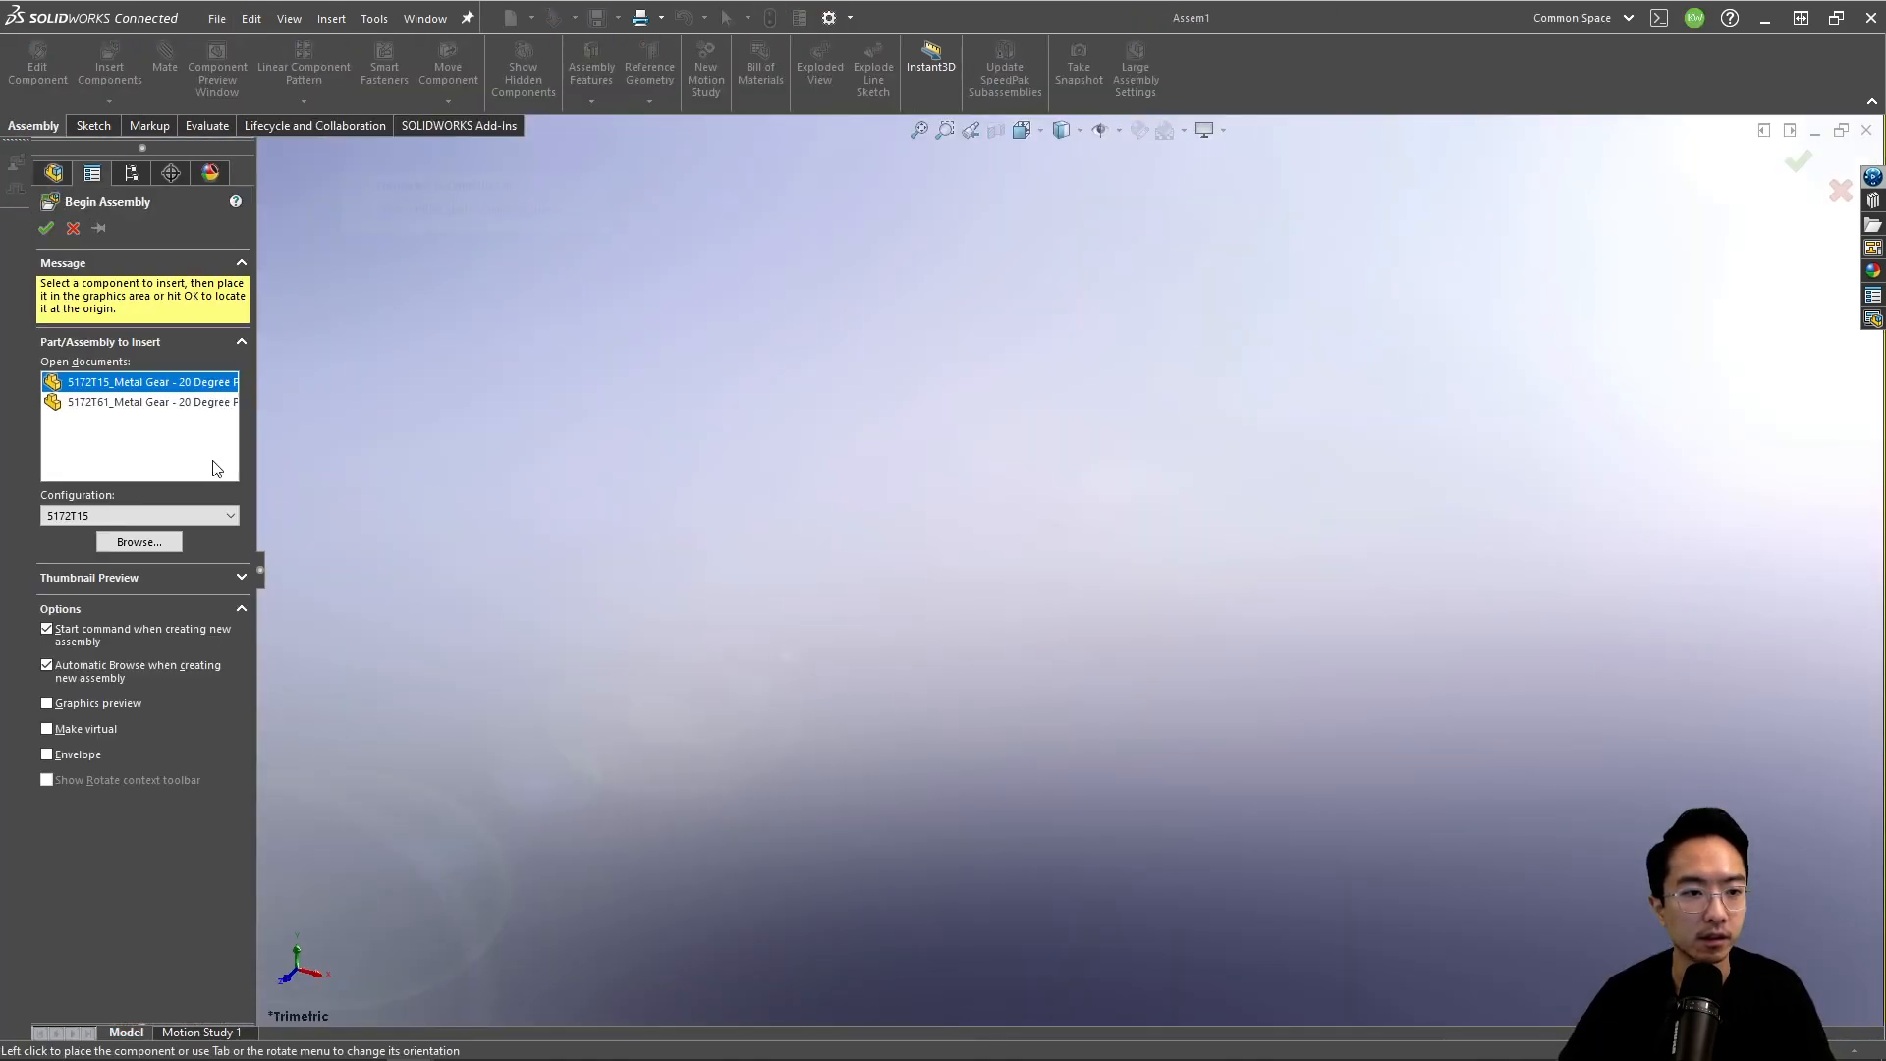
left_click(99, 228)
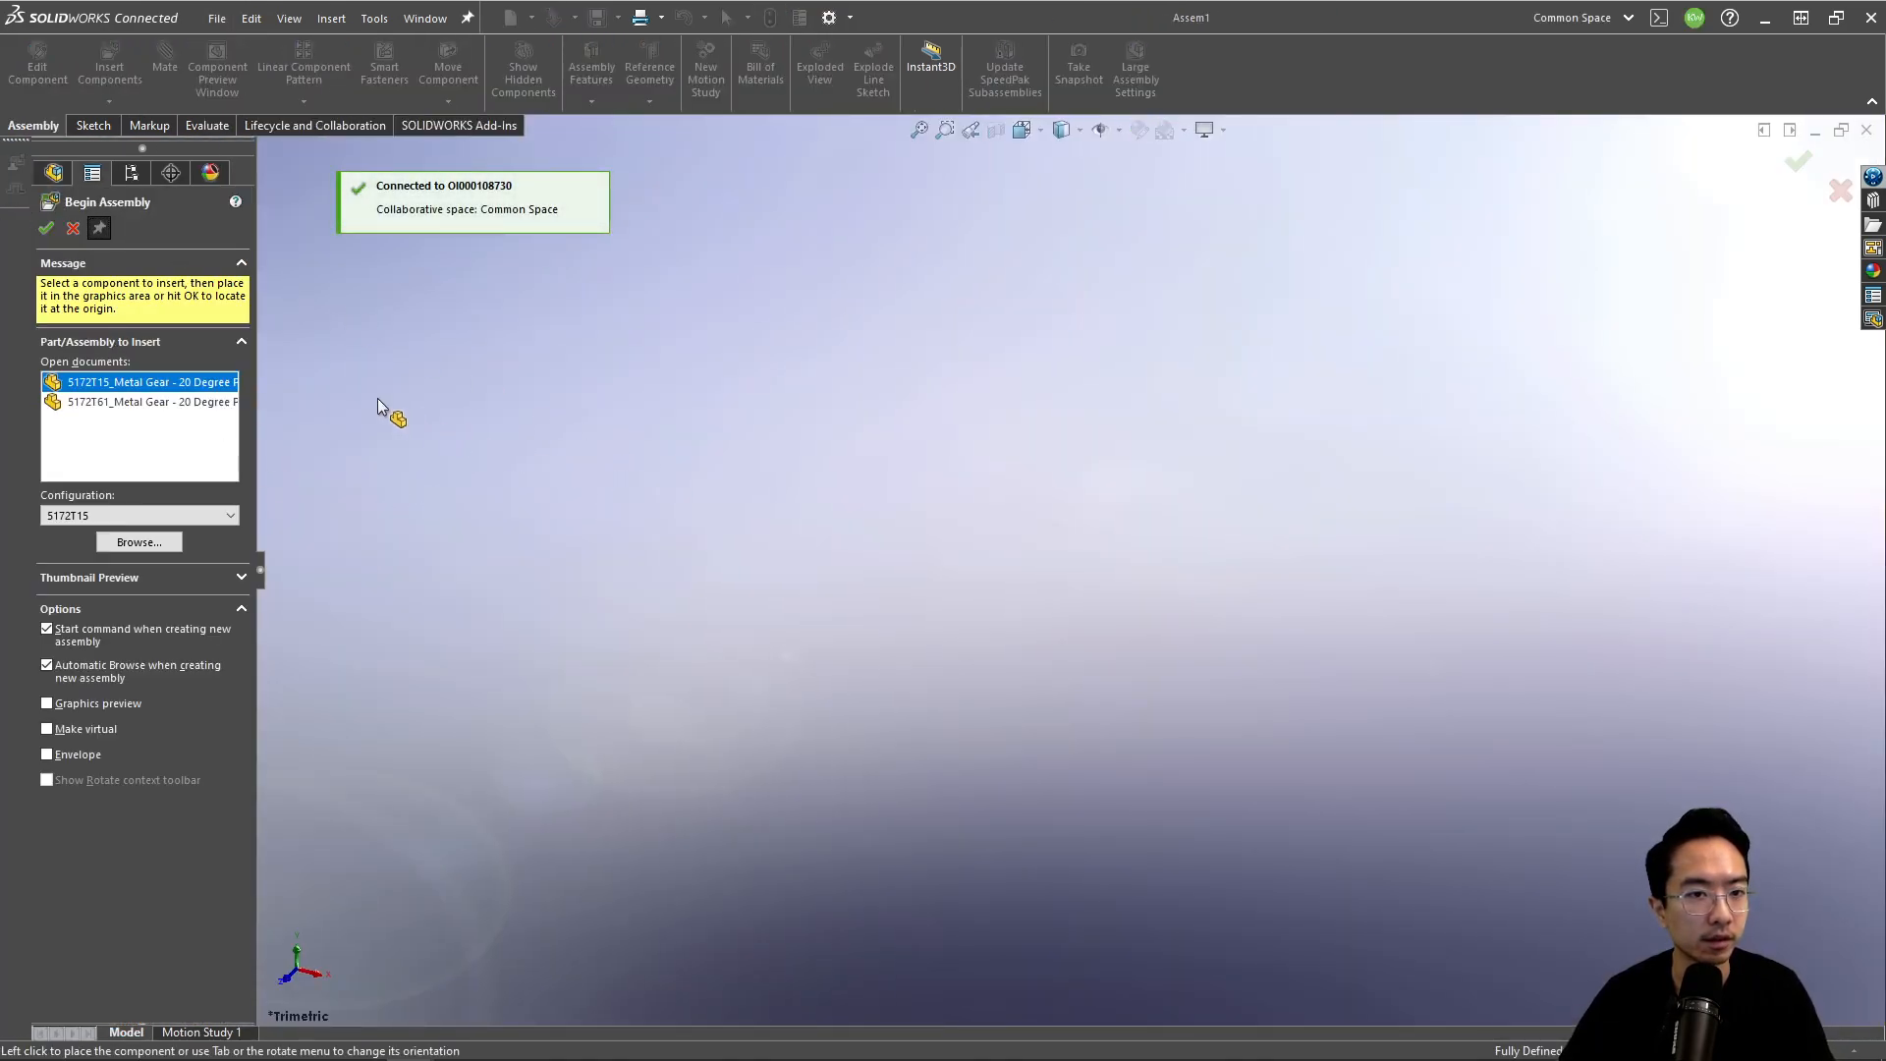
left_click(398, 412)
Step: Place the 5172T61 gear in the assembly beside the large gear and finish inserting components
left_click(138, 403)
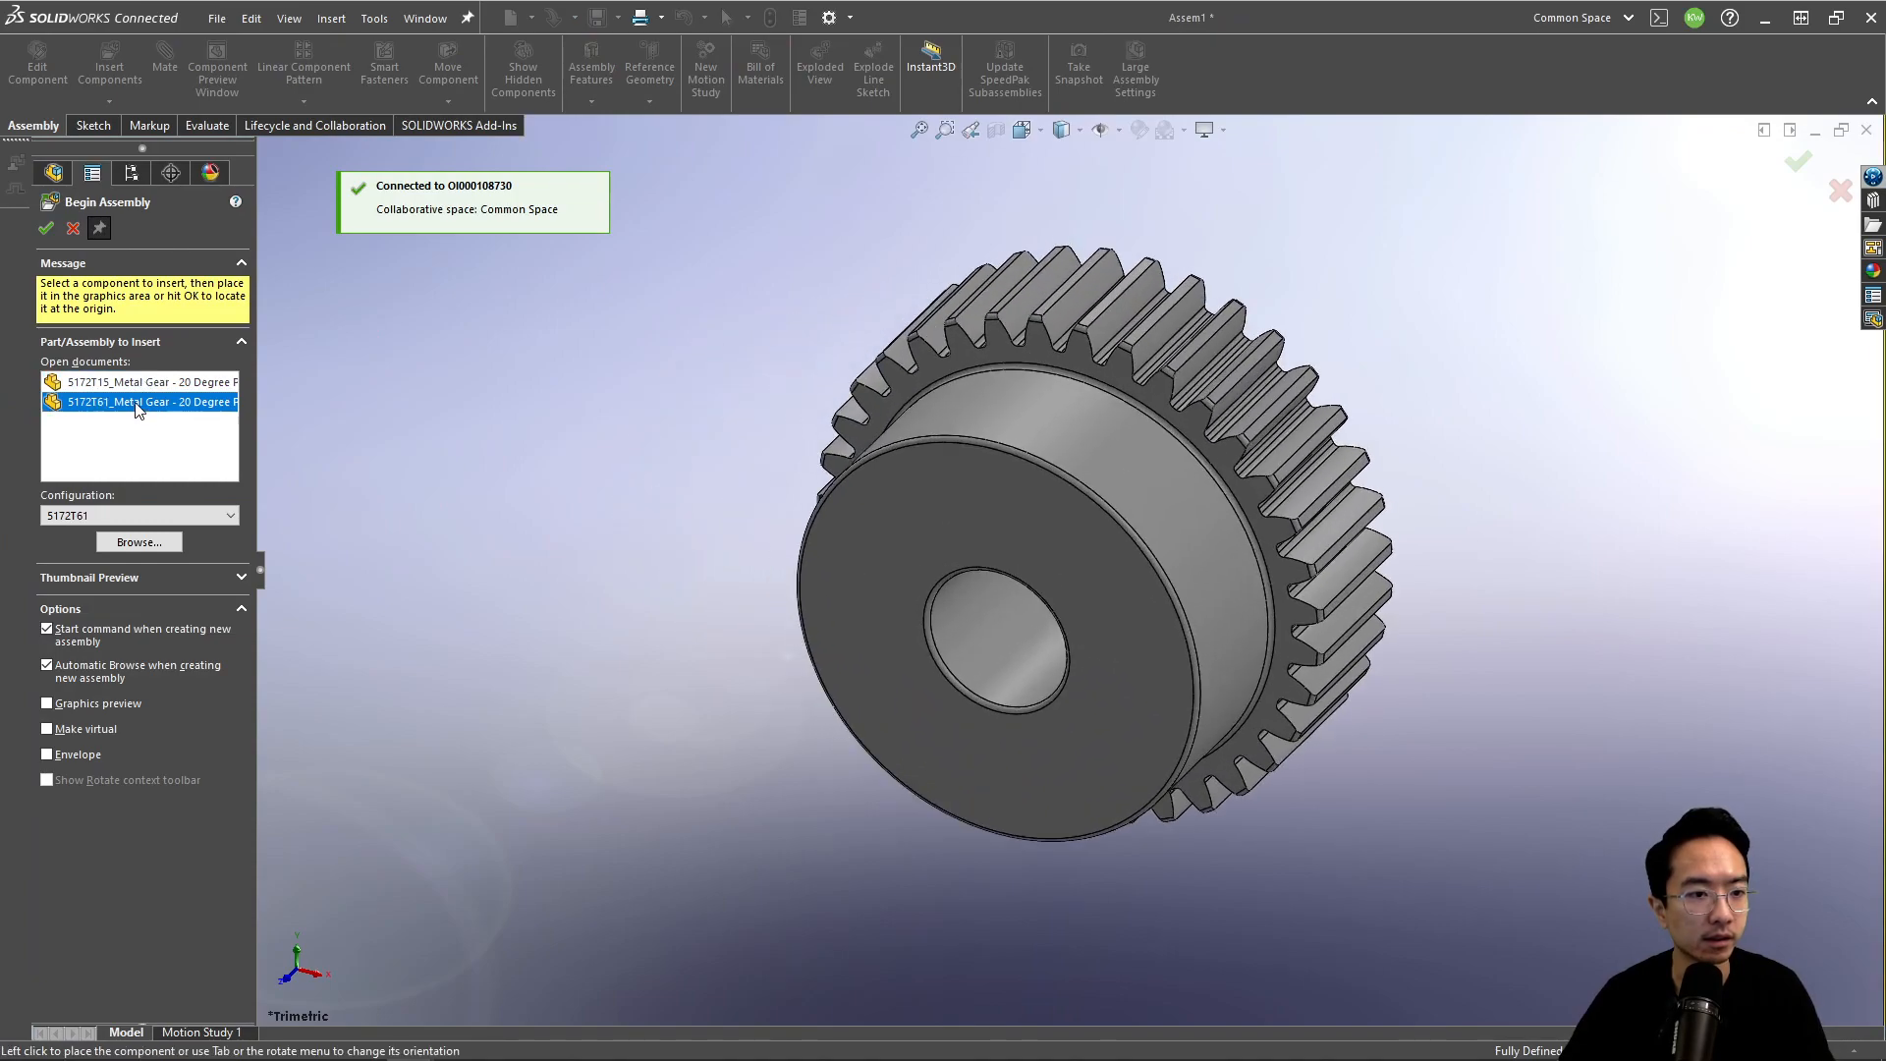
left_click(488, 436)
left_click(72, 228)
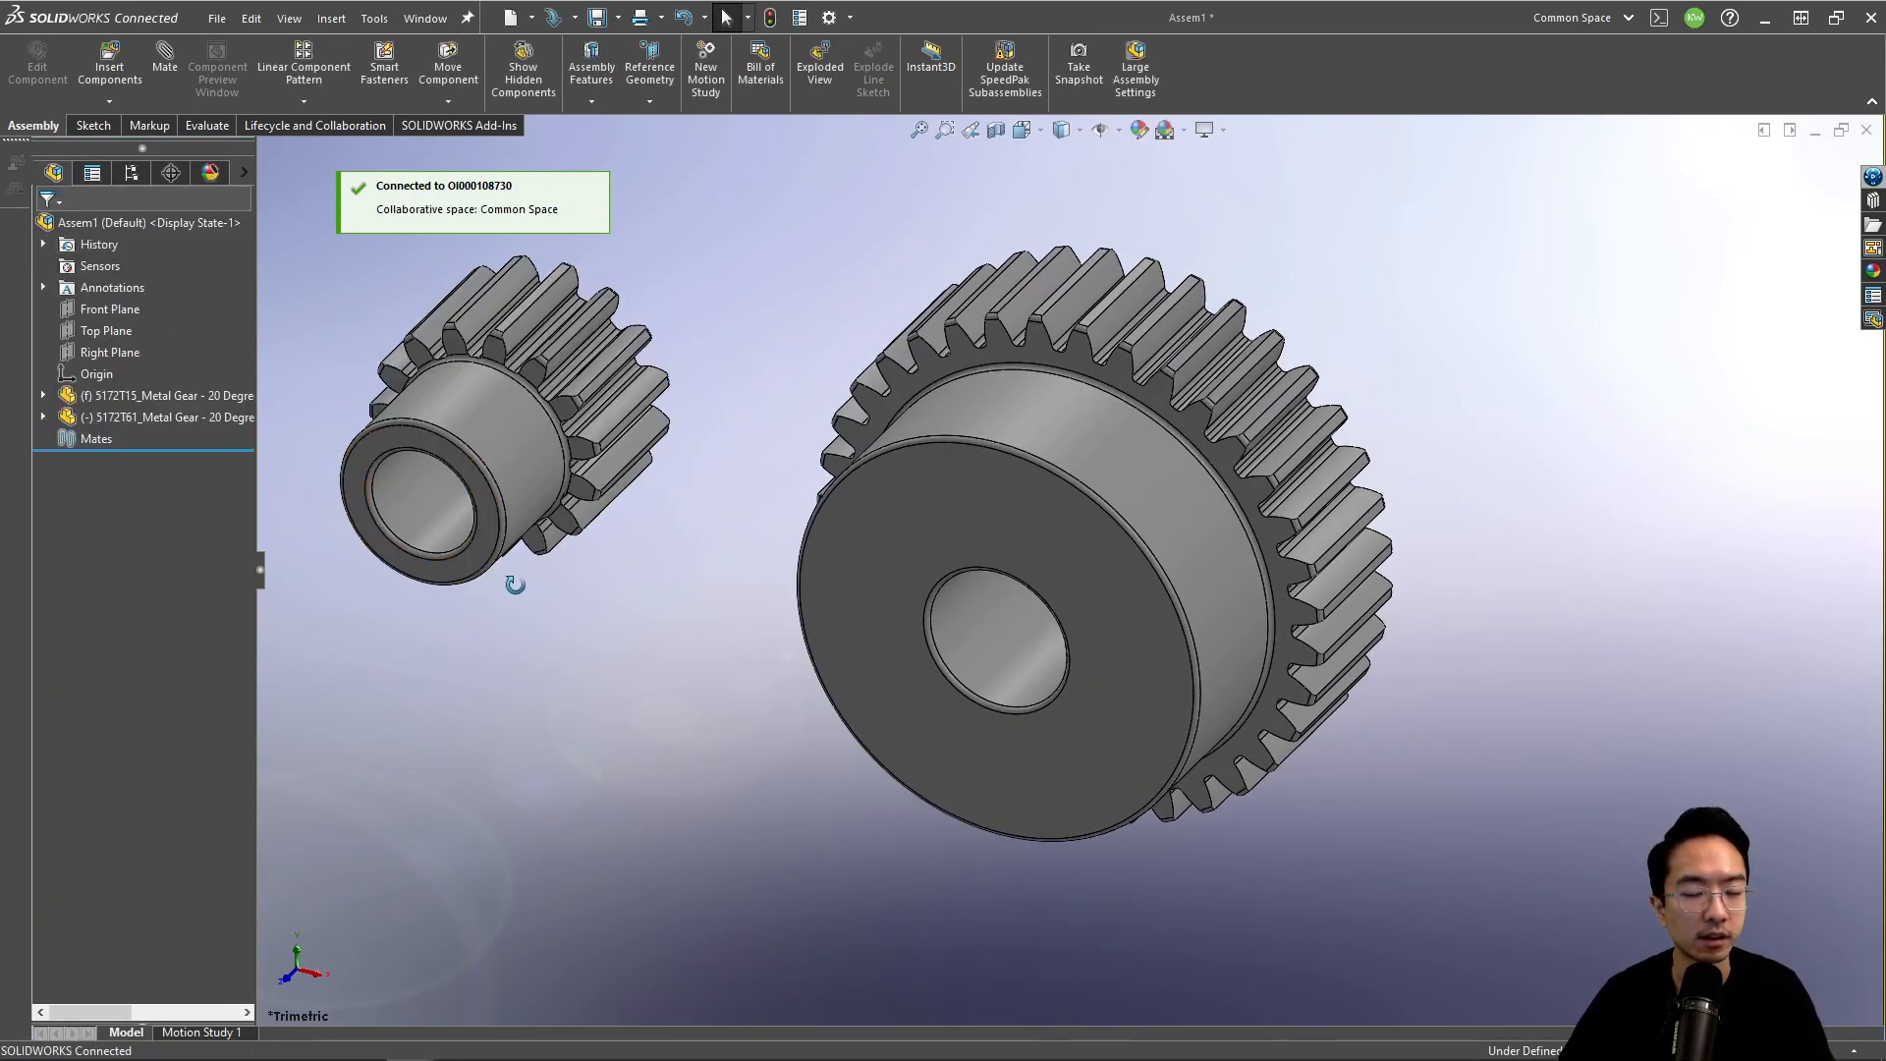
Step: View the gears face-on and move the small 5172T61 gear up against the teeth of the large gear
middle_click_drag(515, 595, 665, 448)
left_click(945, 503)
left_click(1116, 439)
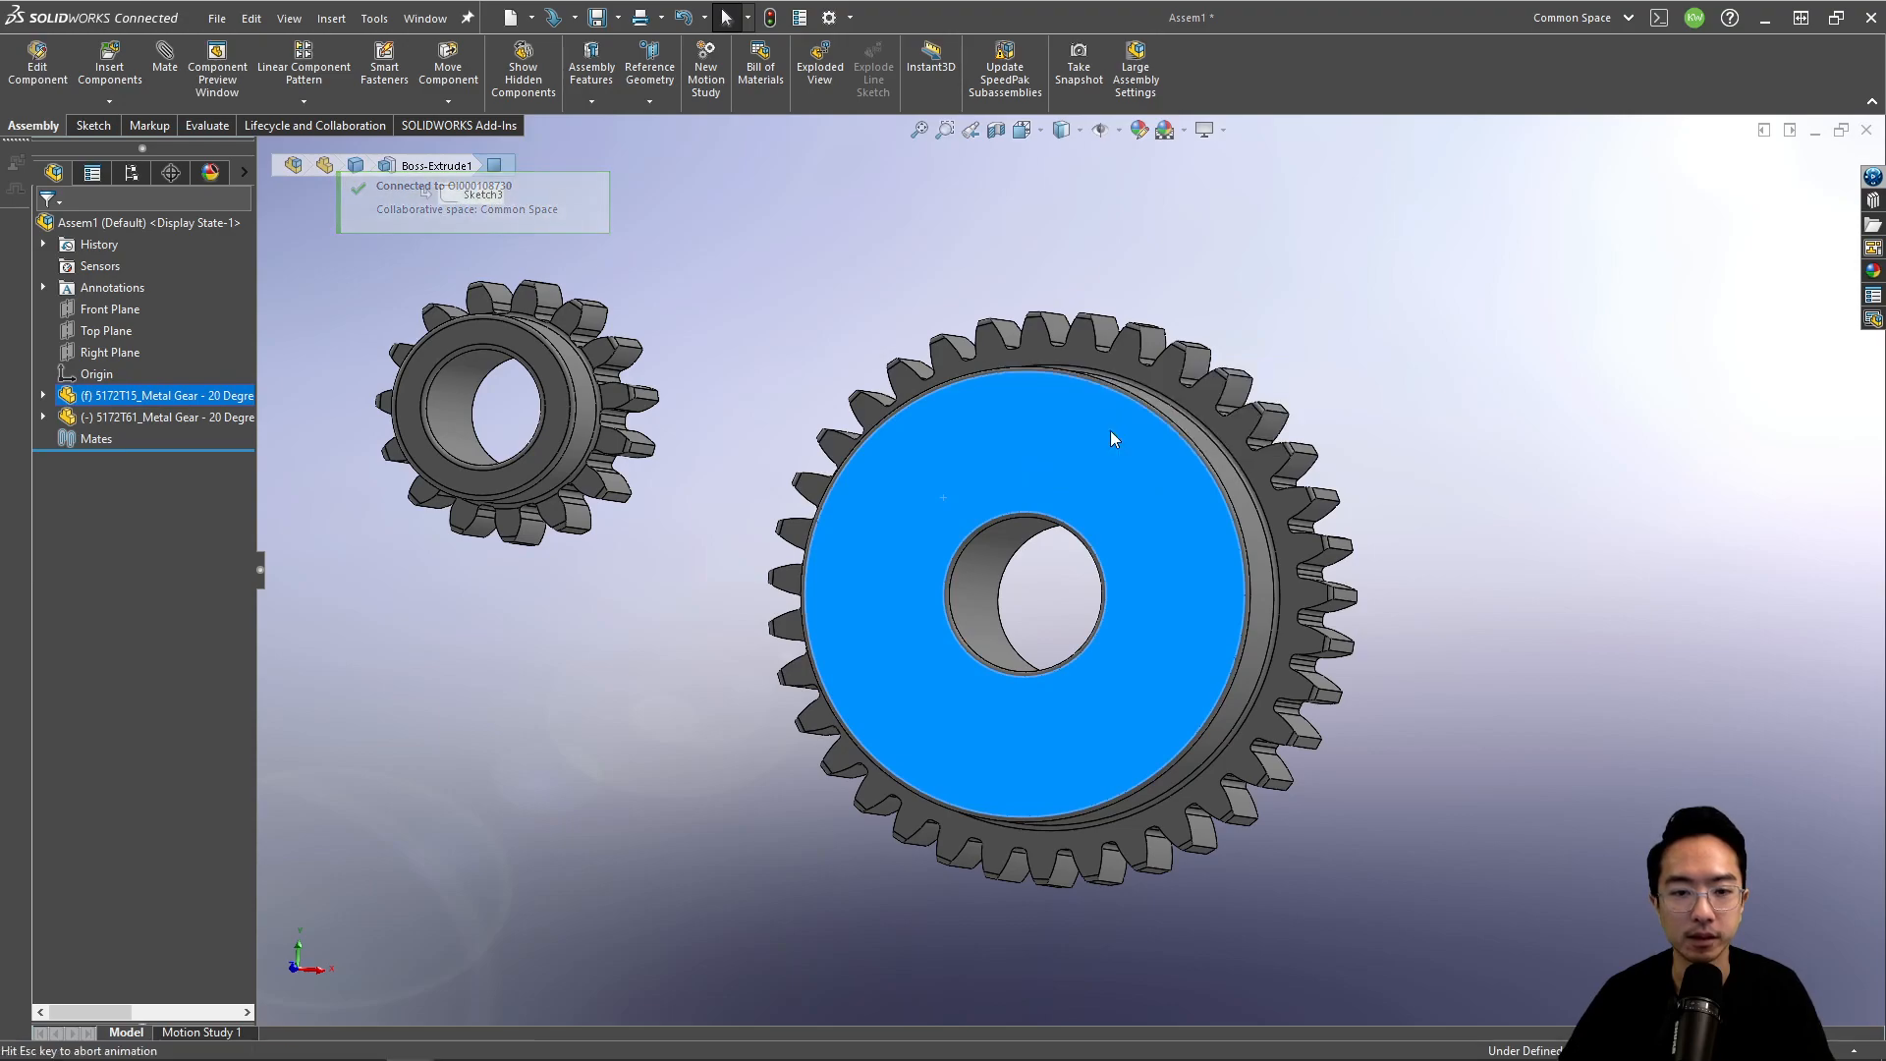
left_click_drag(779, 484, 905, 570)
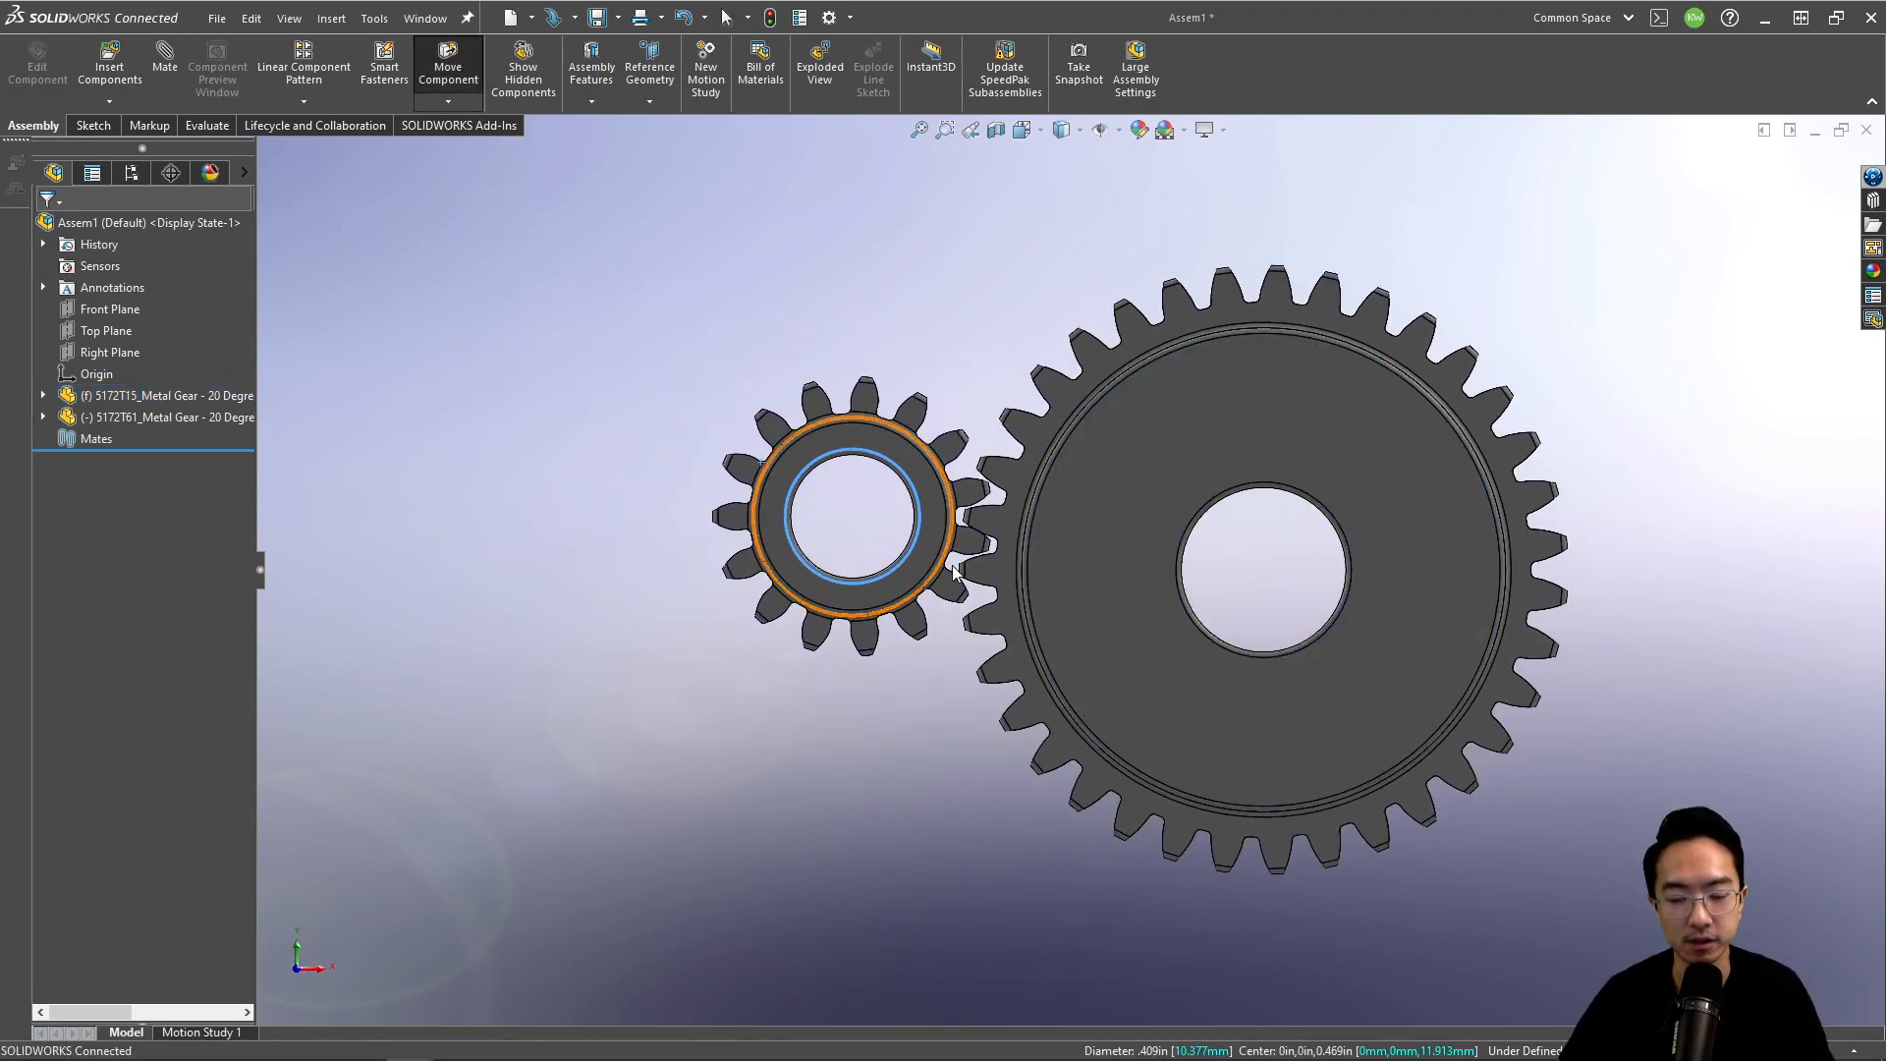
Step: Fine-adjust the small gear by one of its teeth where the two gears engage
scroll(951, 571, "down", 8)
left_click(892, 564)
left_click_drag(898, 564, 904, 563)
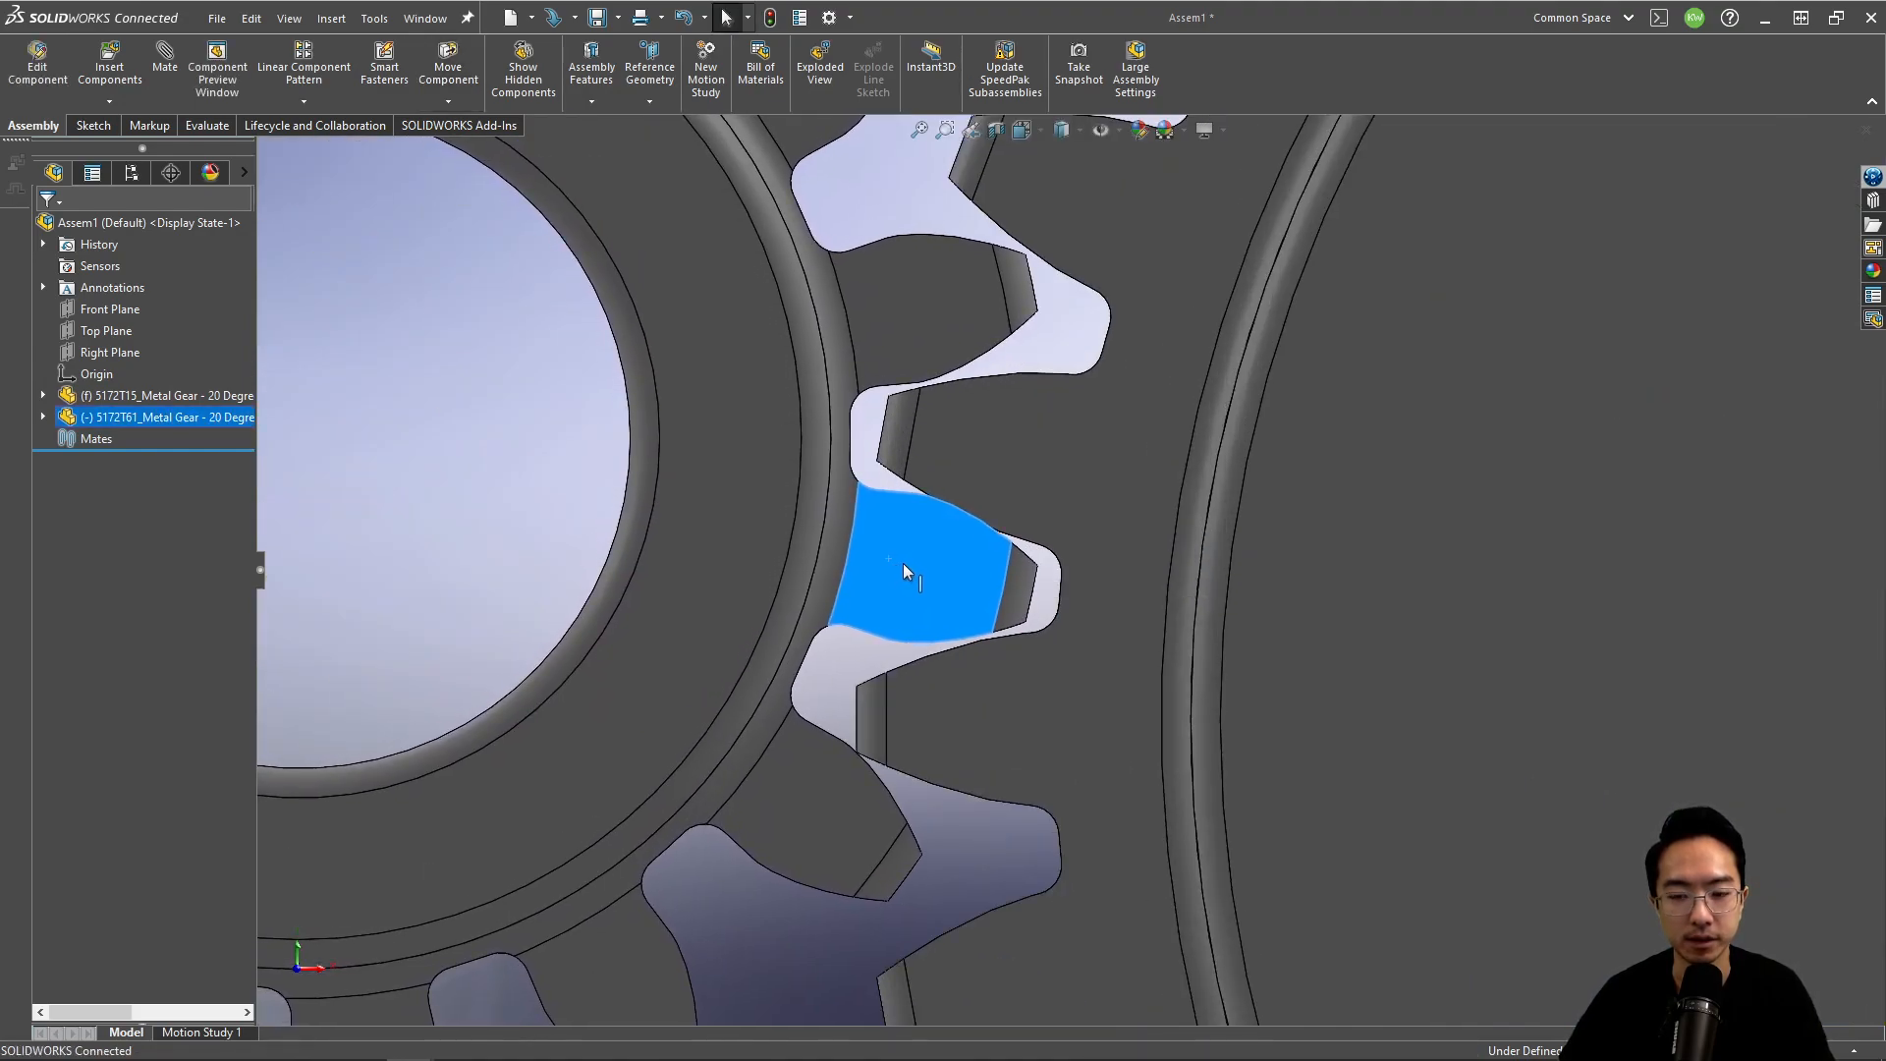
scroll(904, 563, "up", 7)
left_click(852, 513)
scroll(805, 568, "up", 4)
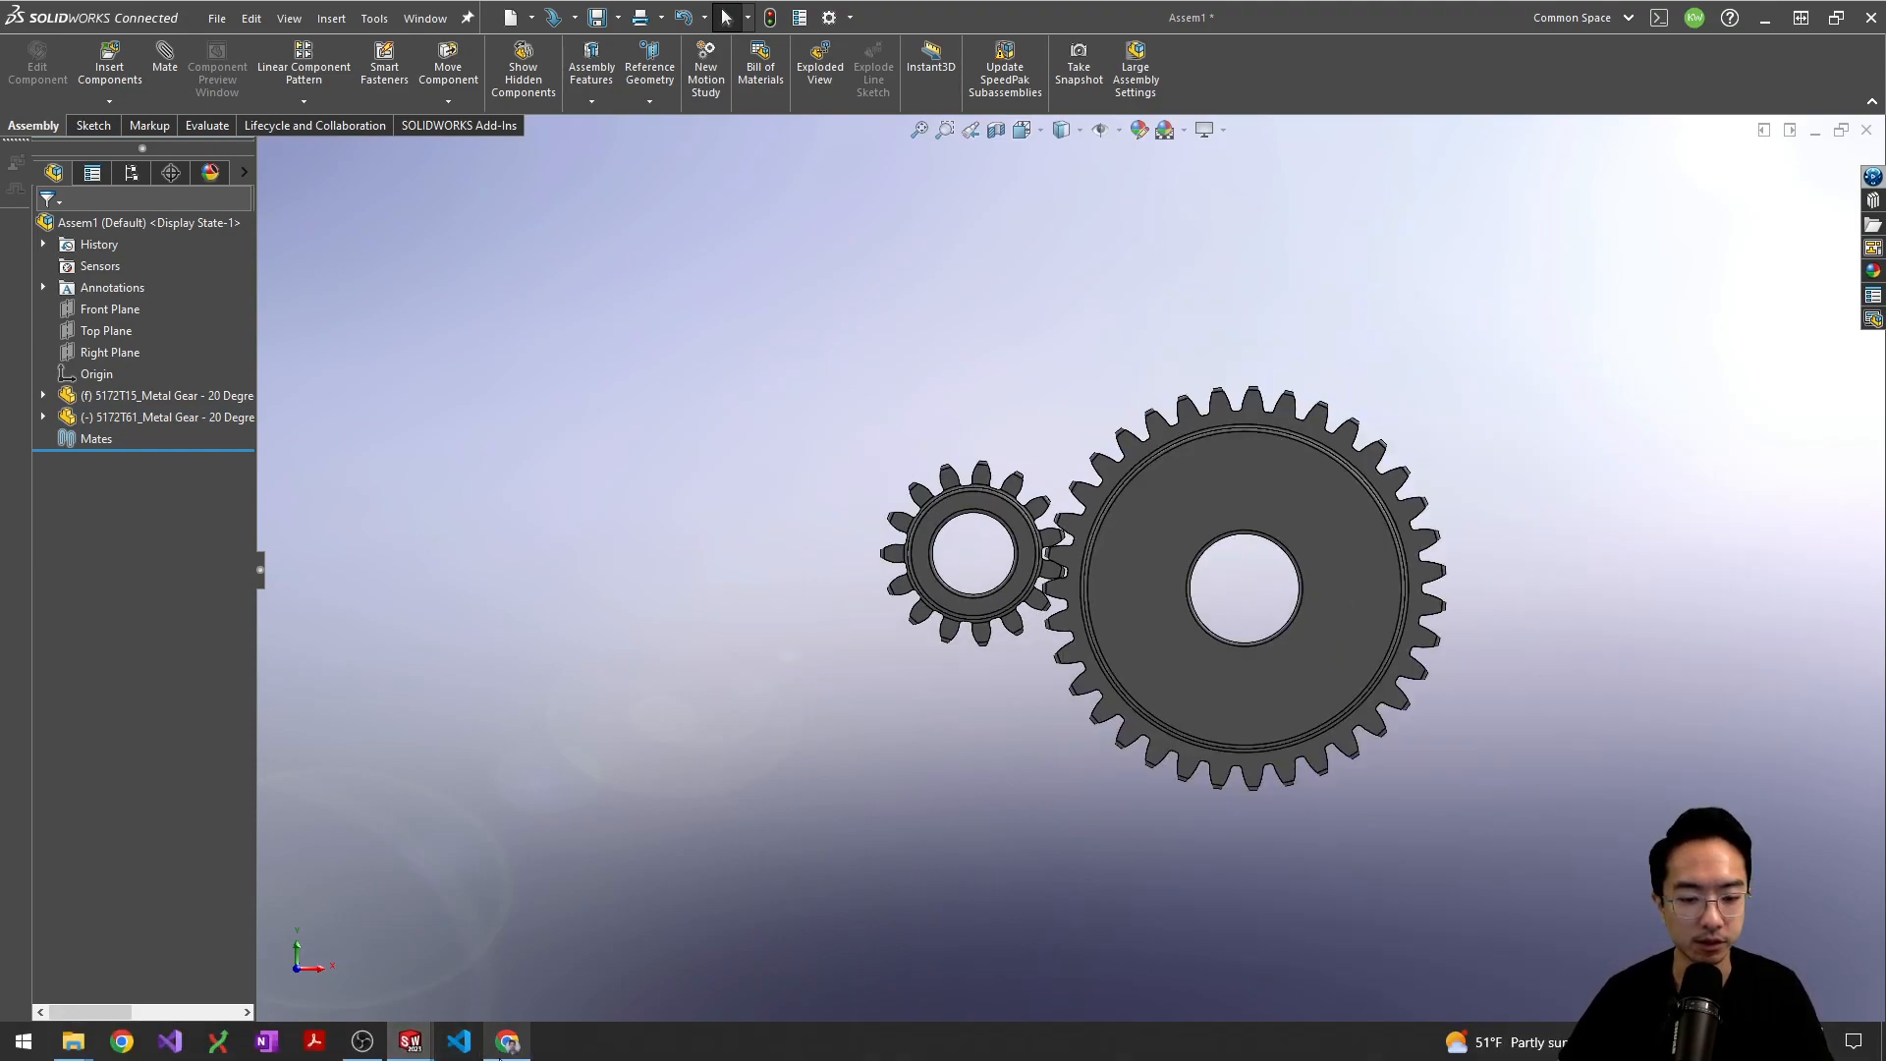
Step: Compare the pitch diameters on the McMaster-Carr pages of 5172T61 and 5172T15 in the browser, and return to the SOLIDWORKS assembly
left_click(508, 1041)
left_click(606, 20)
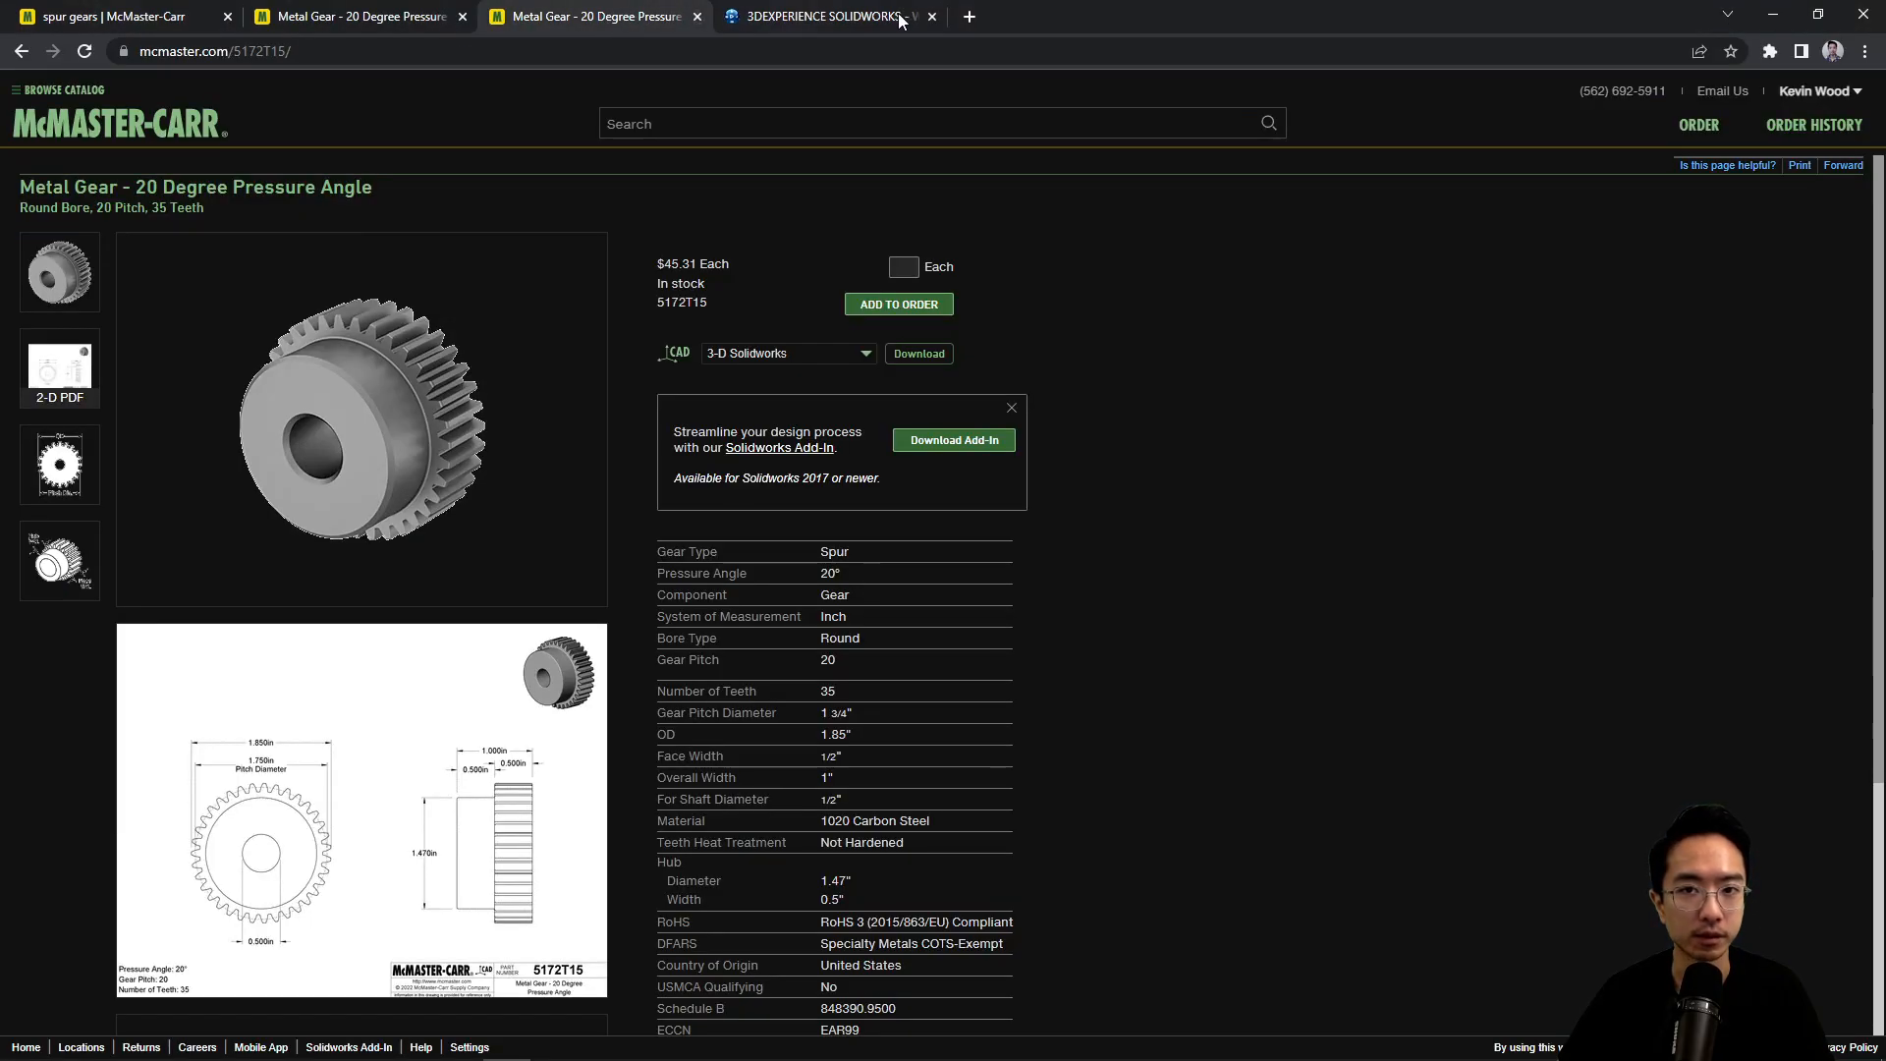
left_click(931, 17)
left_click(423, 17)
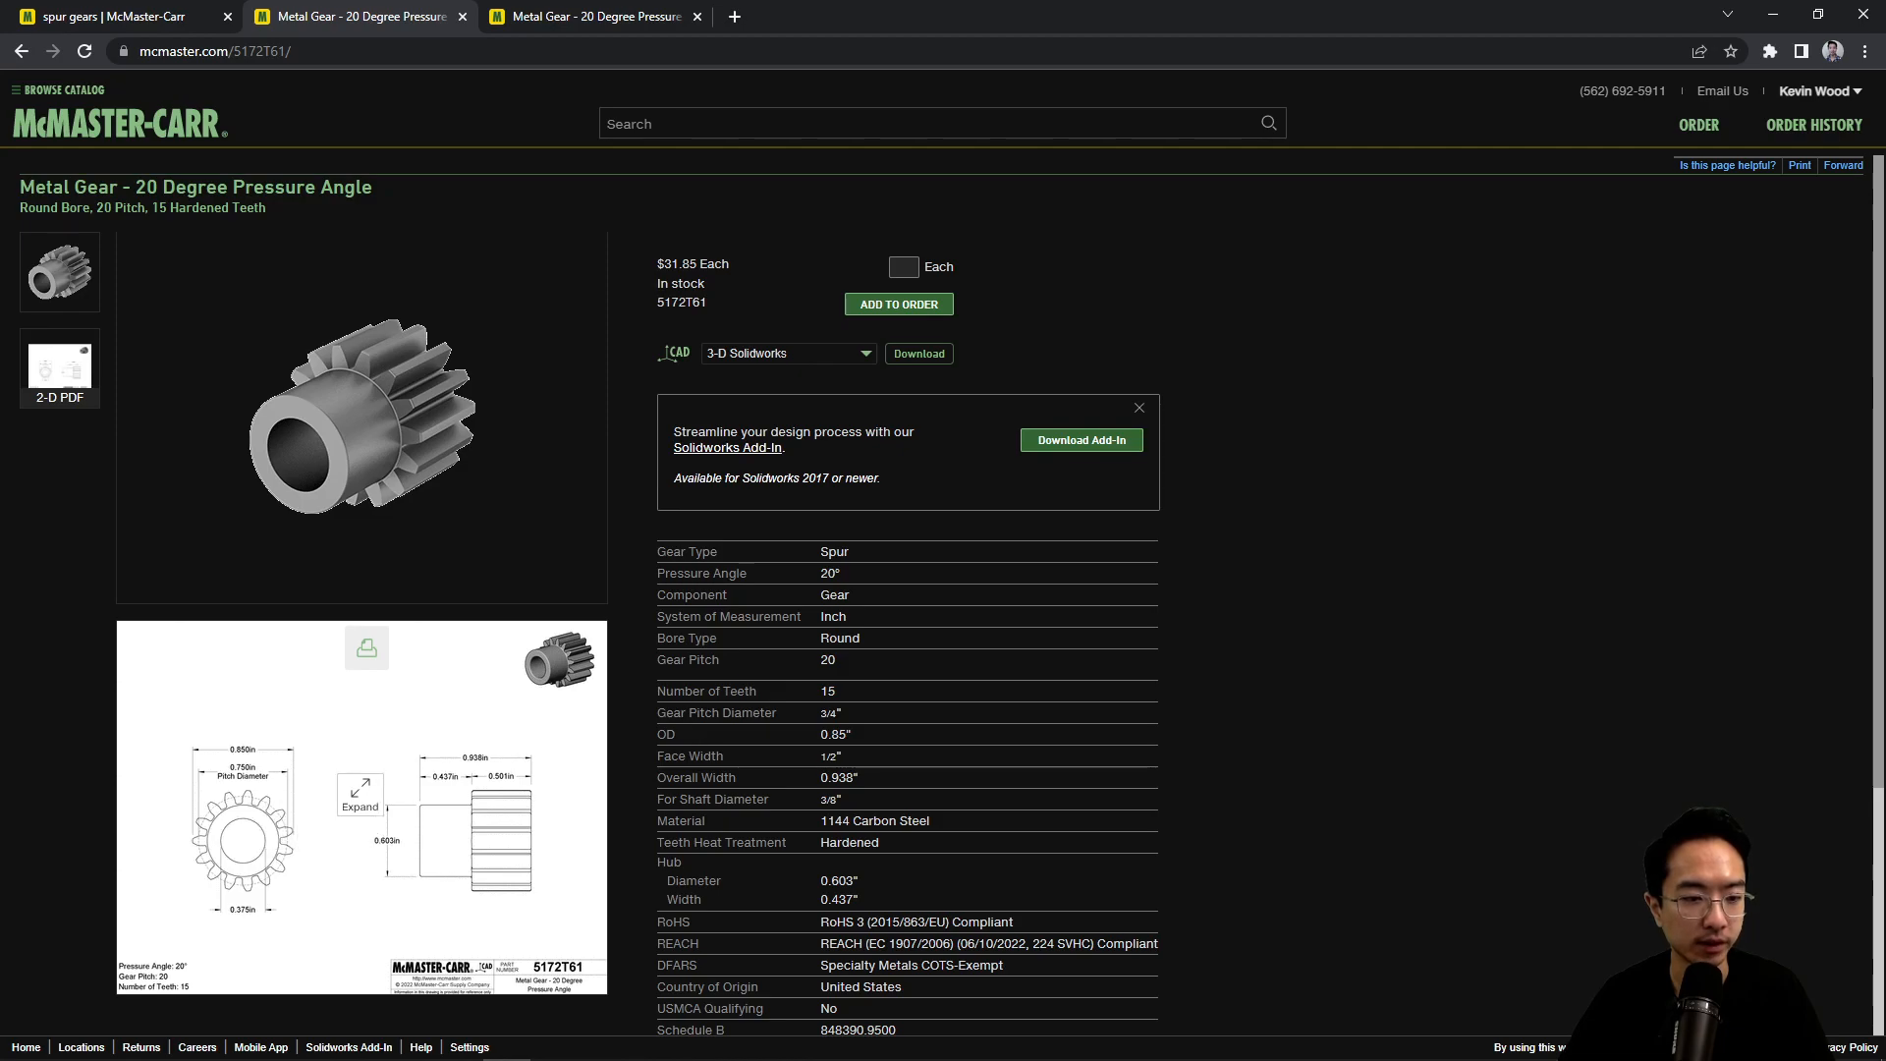
left_click(543, 17)
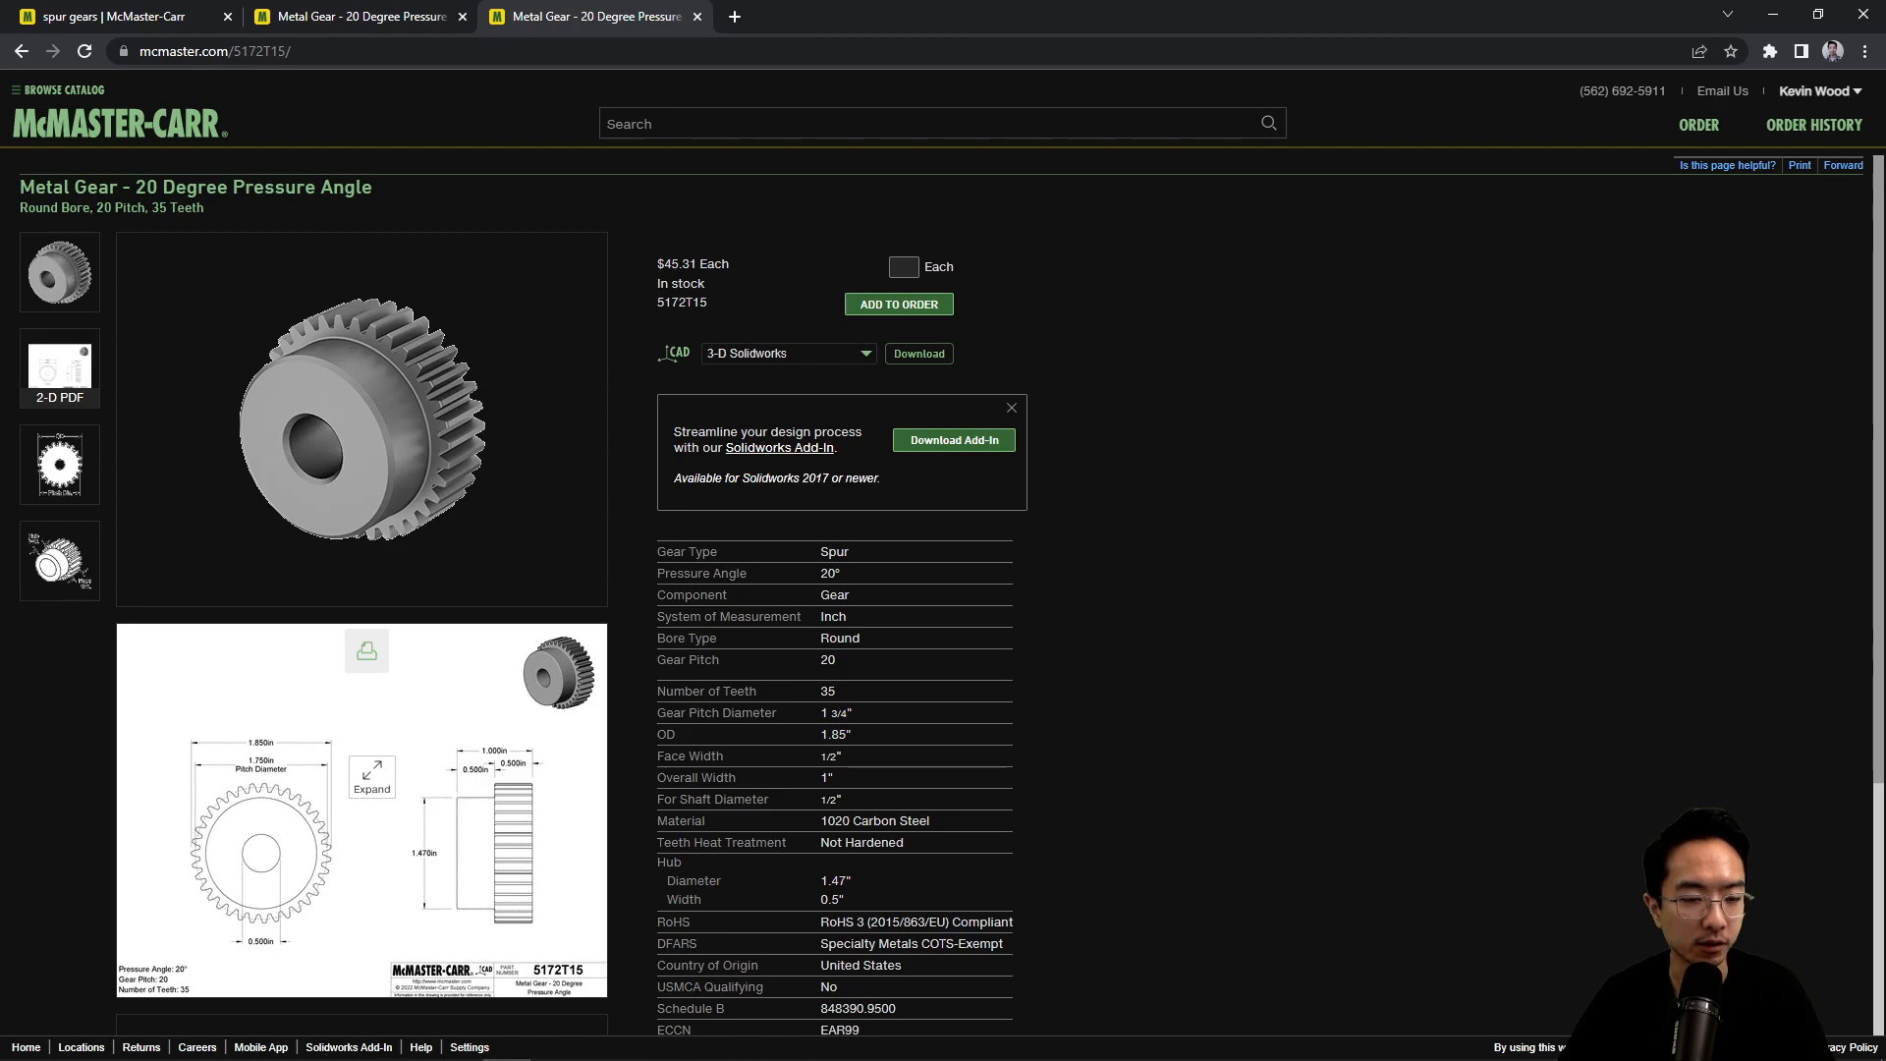
mouse_move(508, 1058)
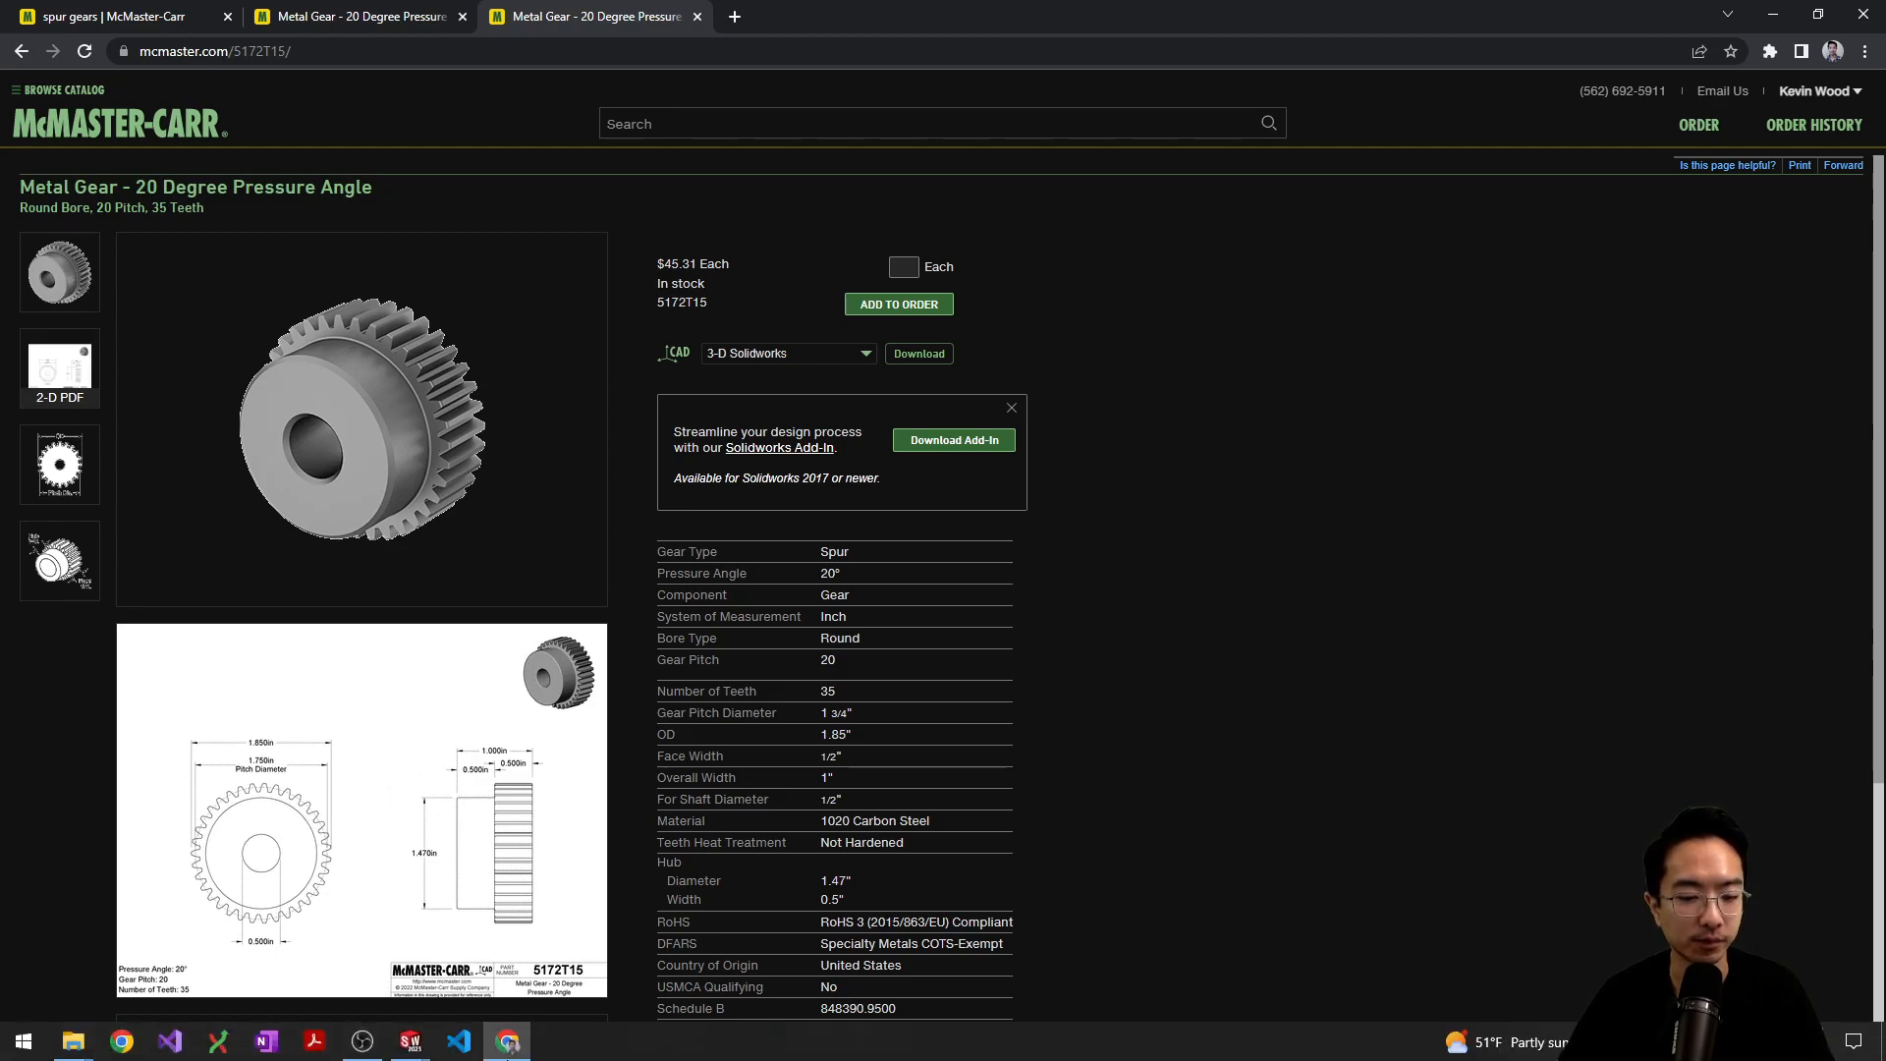
mouse_move(411, 1041)
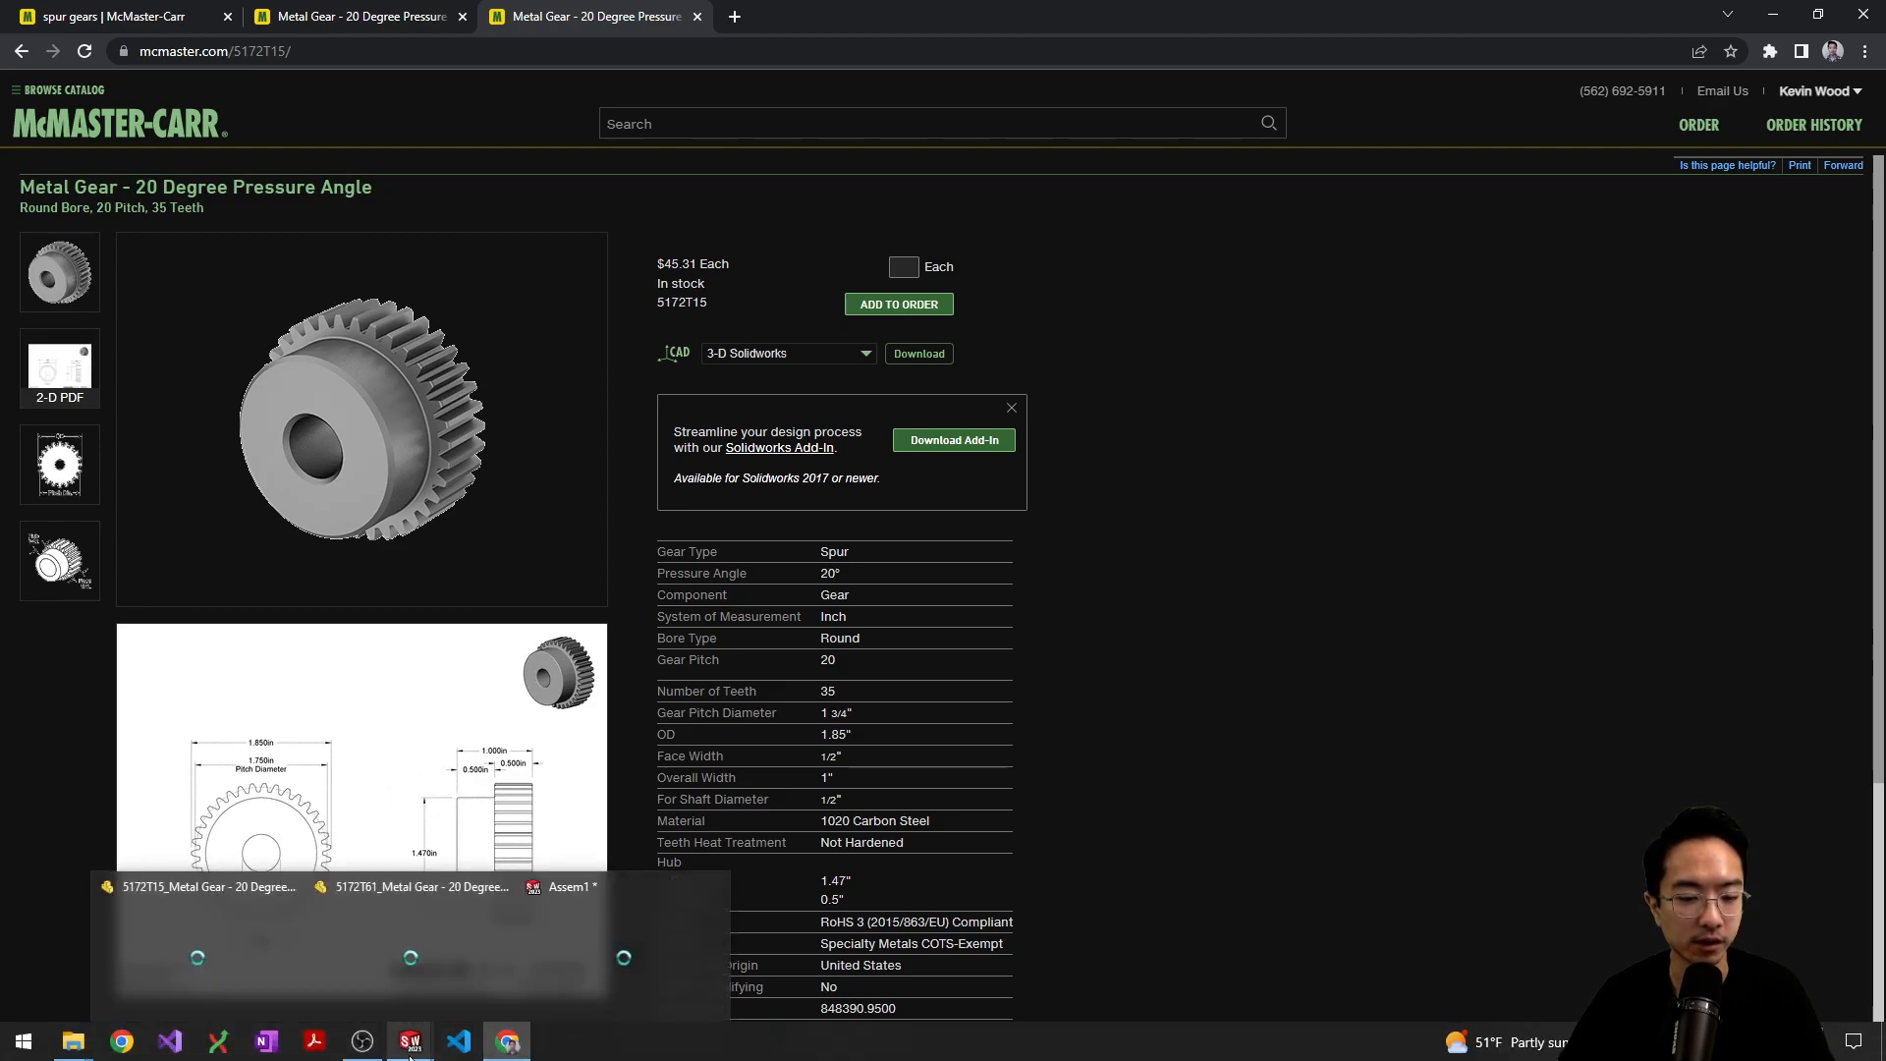
left_click(575, 958)
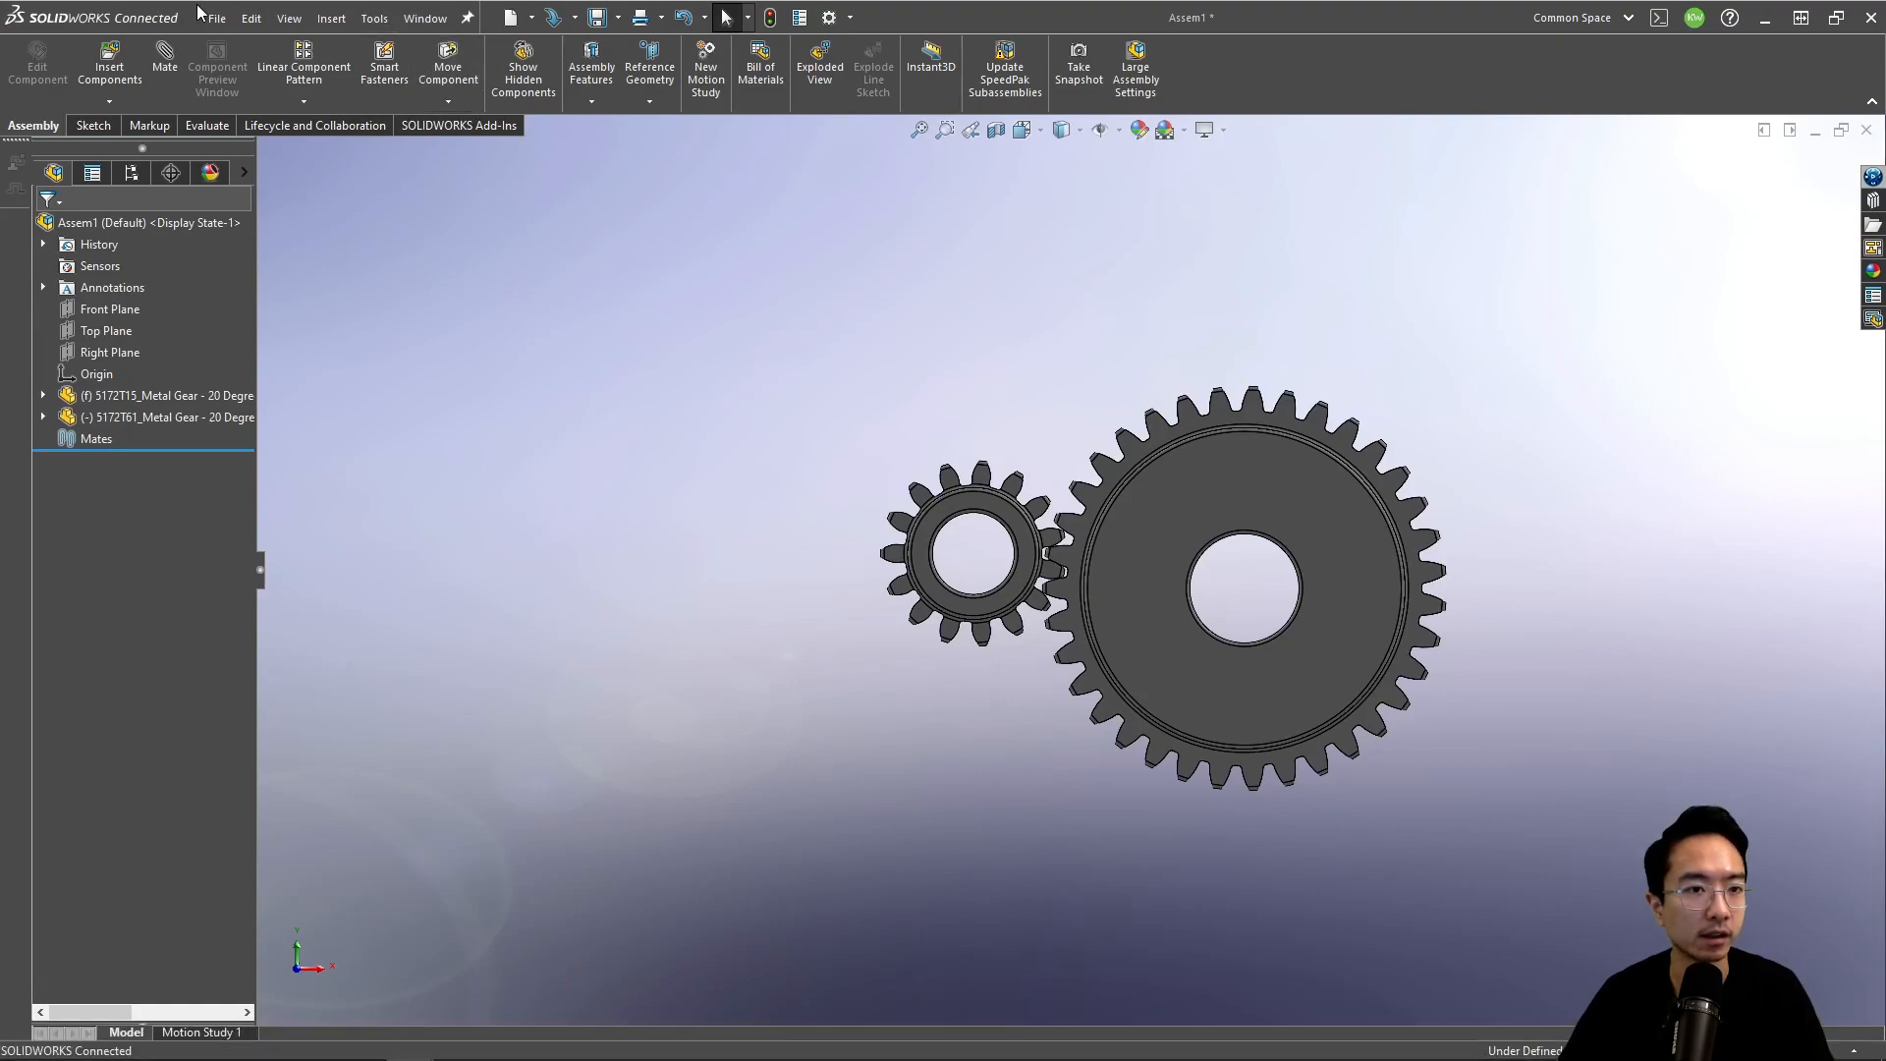
Step: Create a new part document
left_click(212, 18)
left_click(246, 49)
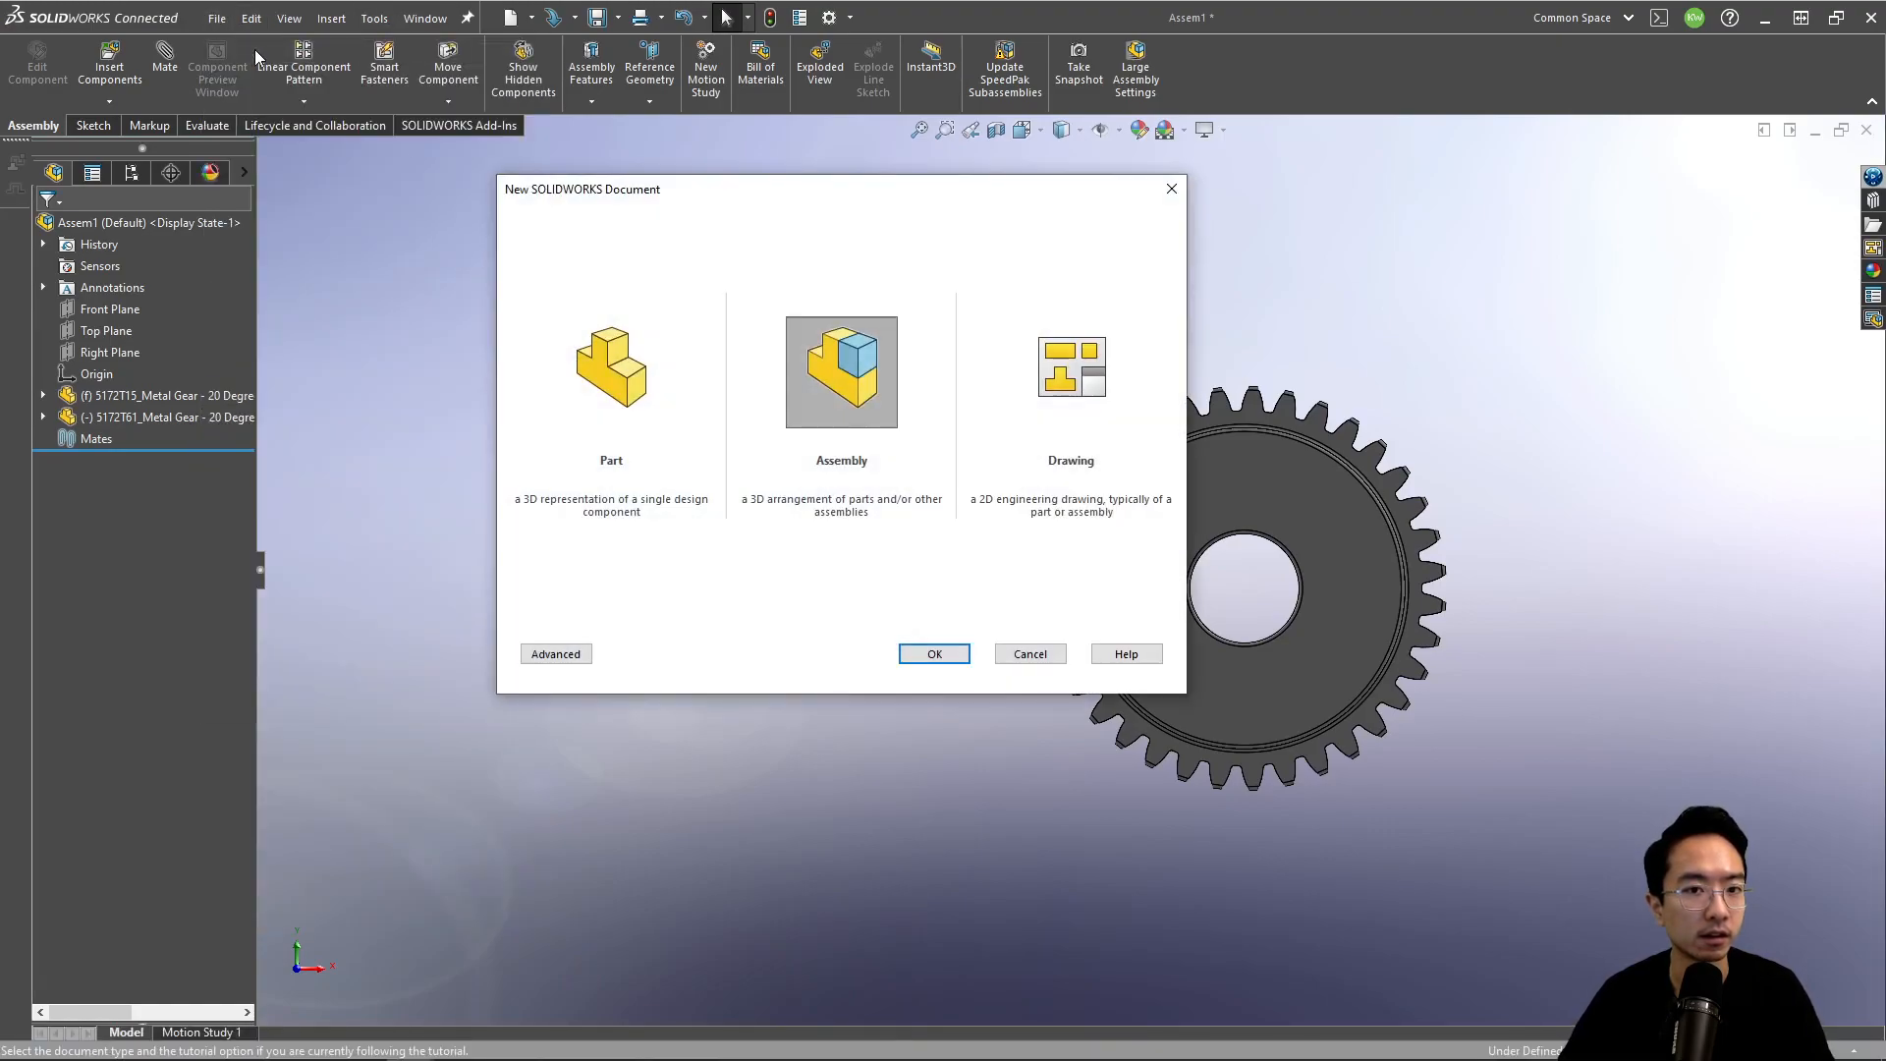
left_click(647, 476)
left_click(935, 655)
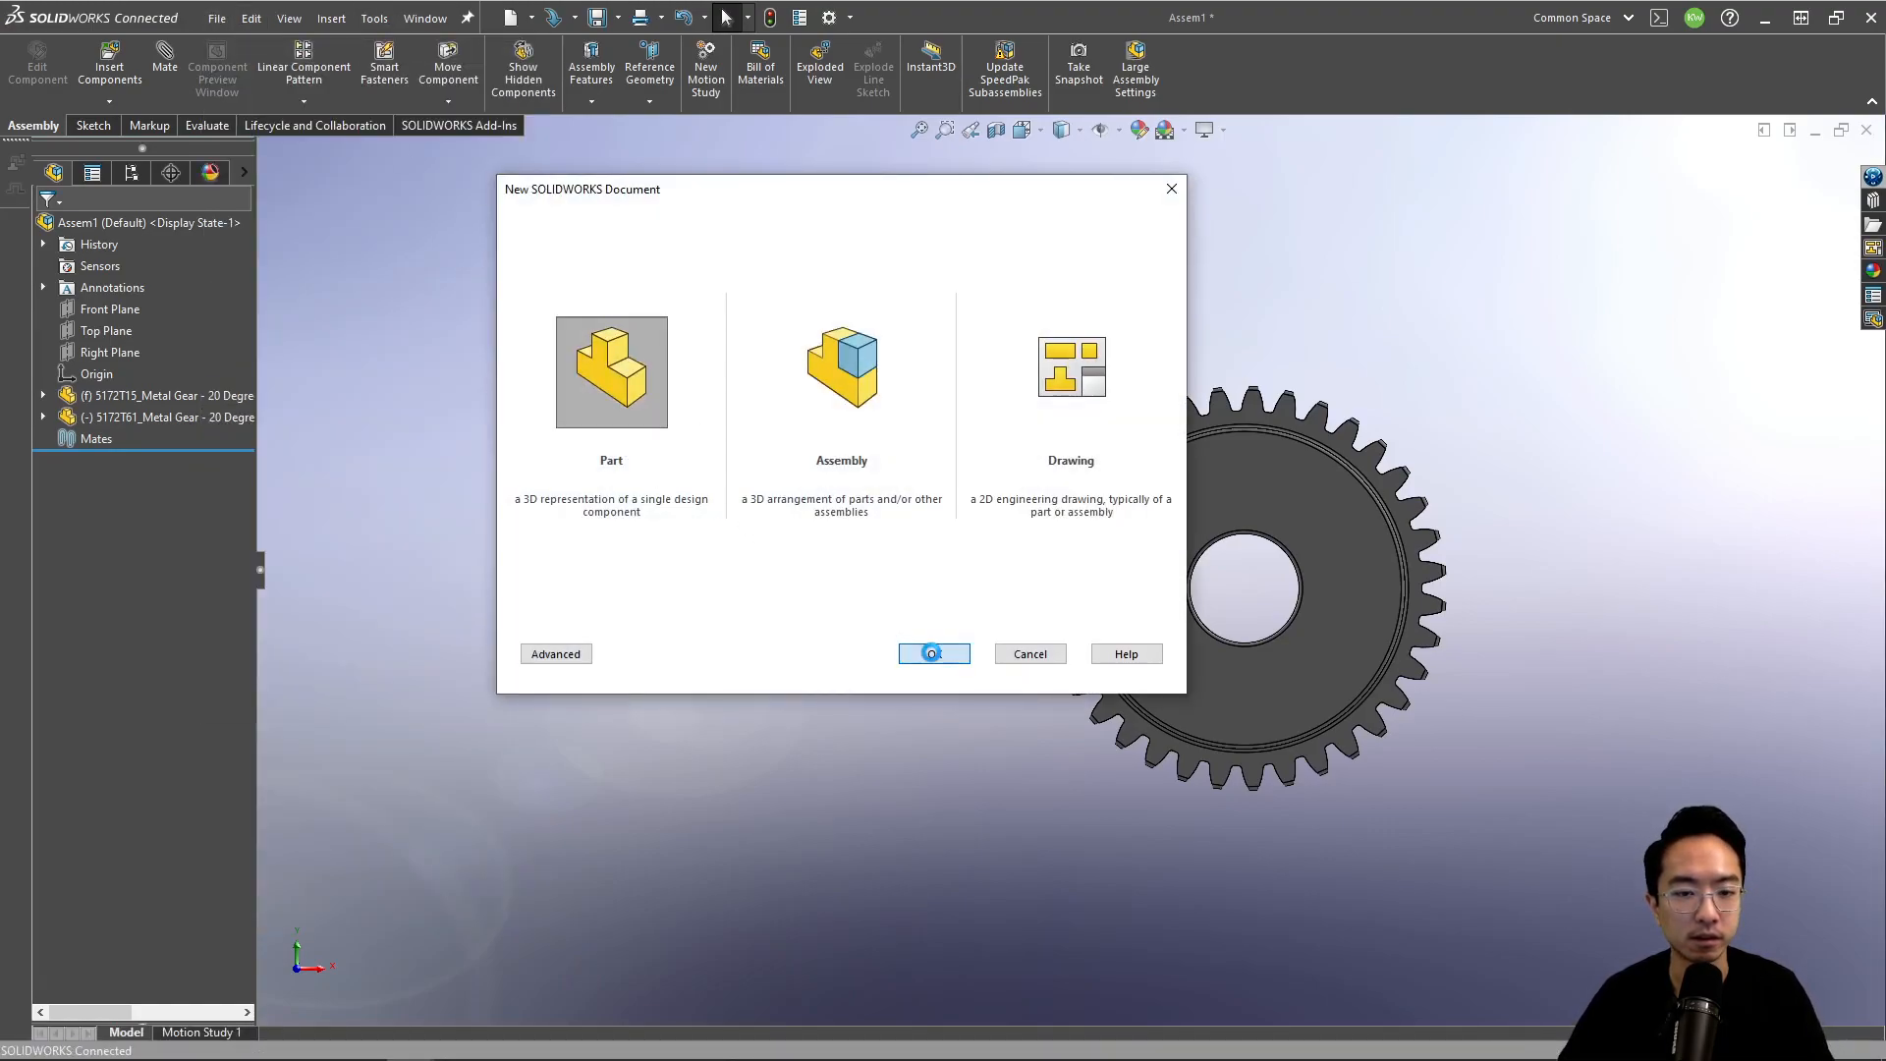
Step: Sketch a center rectangle about 6.41 by 2.95 in on the Top Plane, centred on the origin
left_click(69, 355)
left_click(87, 327)
left_click(149, 73)
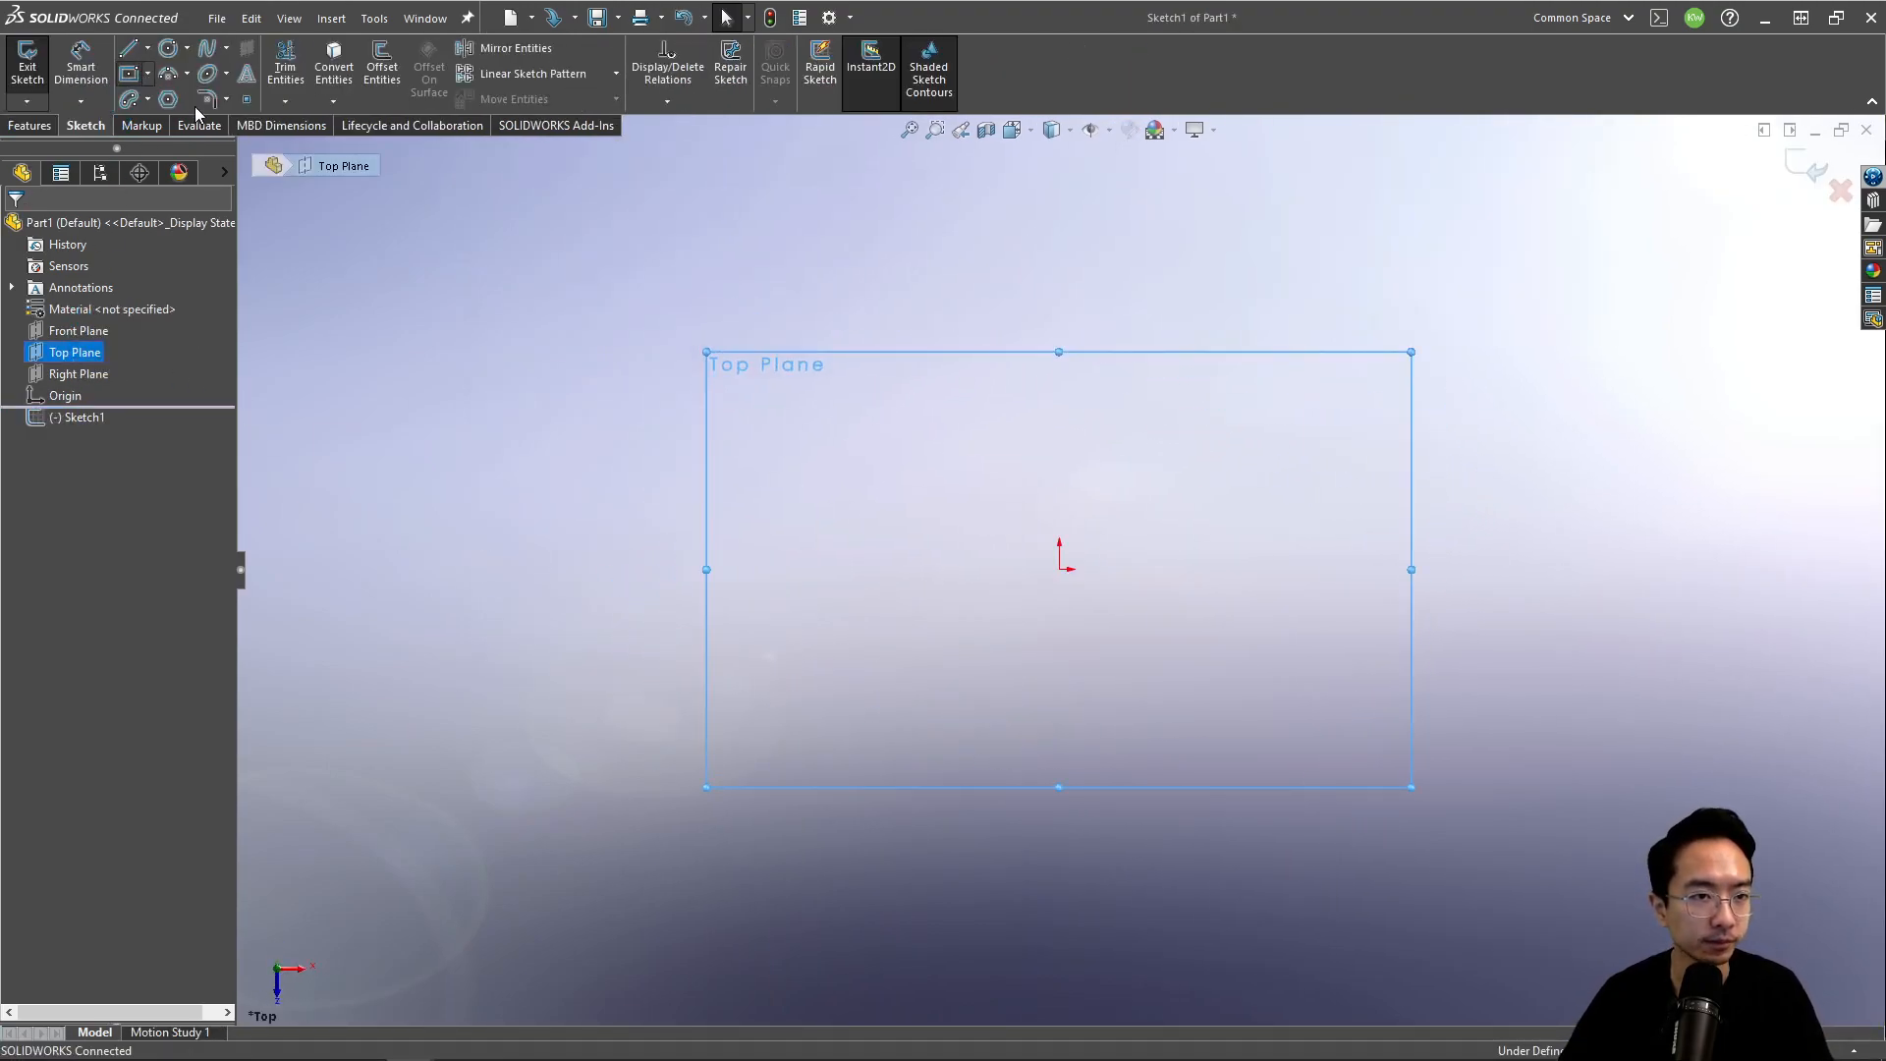
left_click(1059, 570)
left_click(1381, 422)
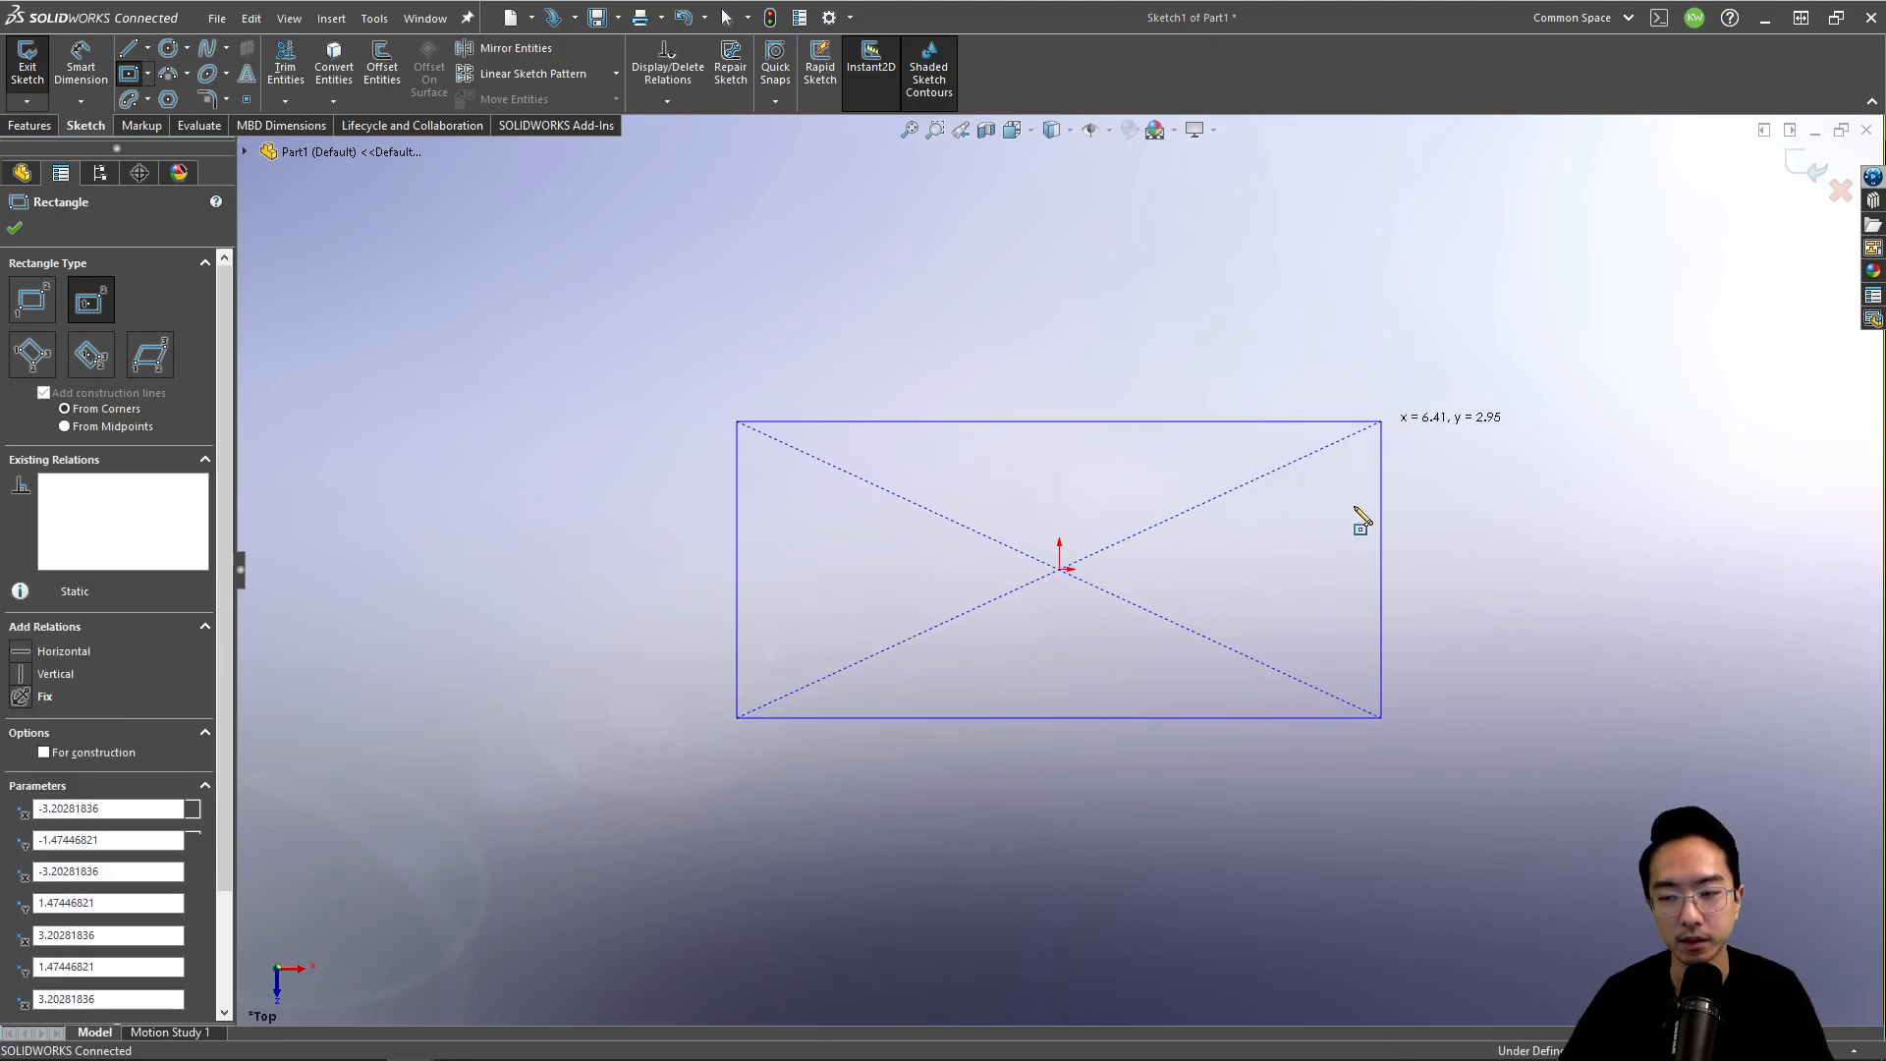
Step: Dimension the rectangle 5 in wide and 3 in high
right_click_drag(1201, 781, 1197, 734)
left_click(1118, 720)
left_click(1081, 842)
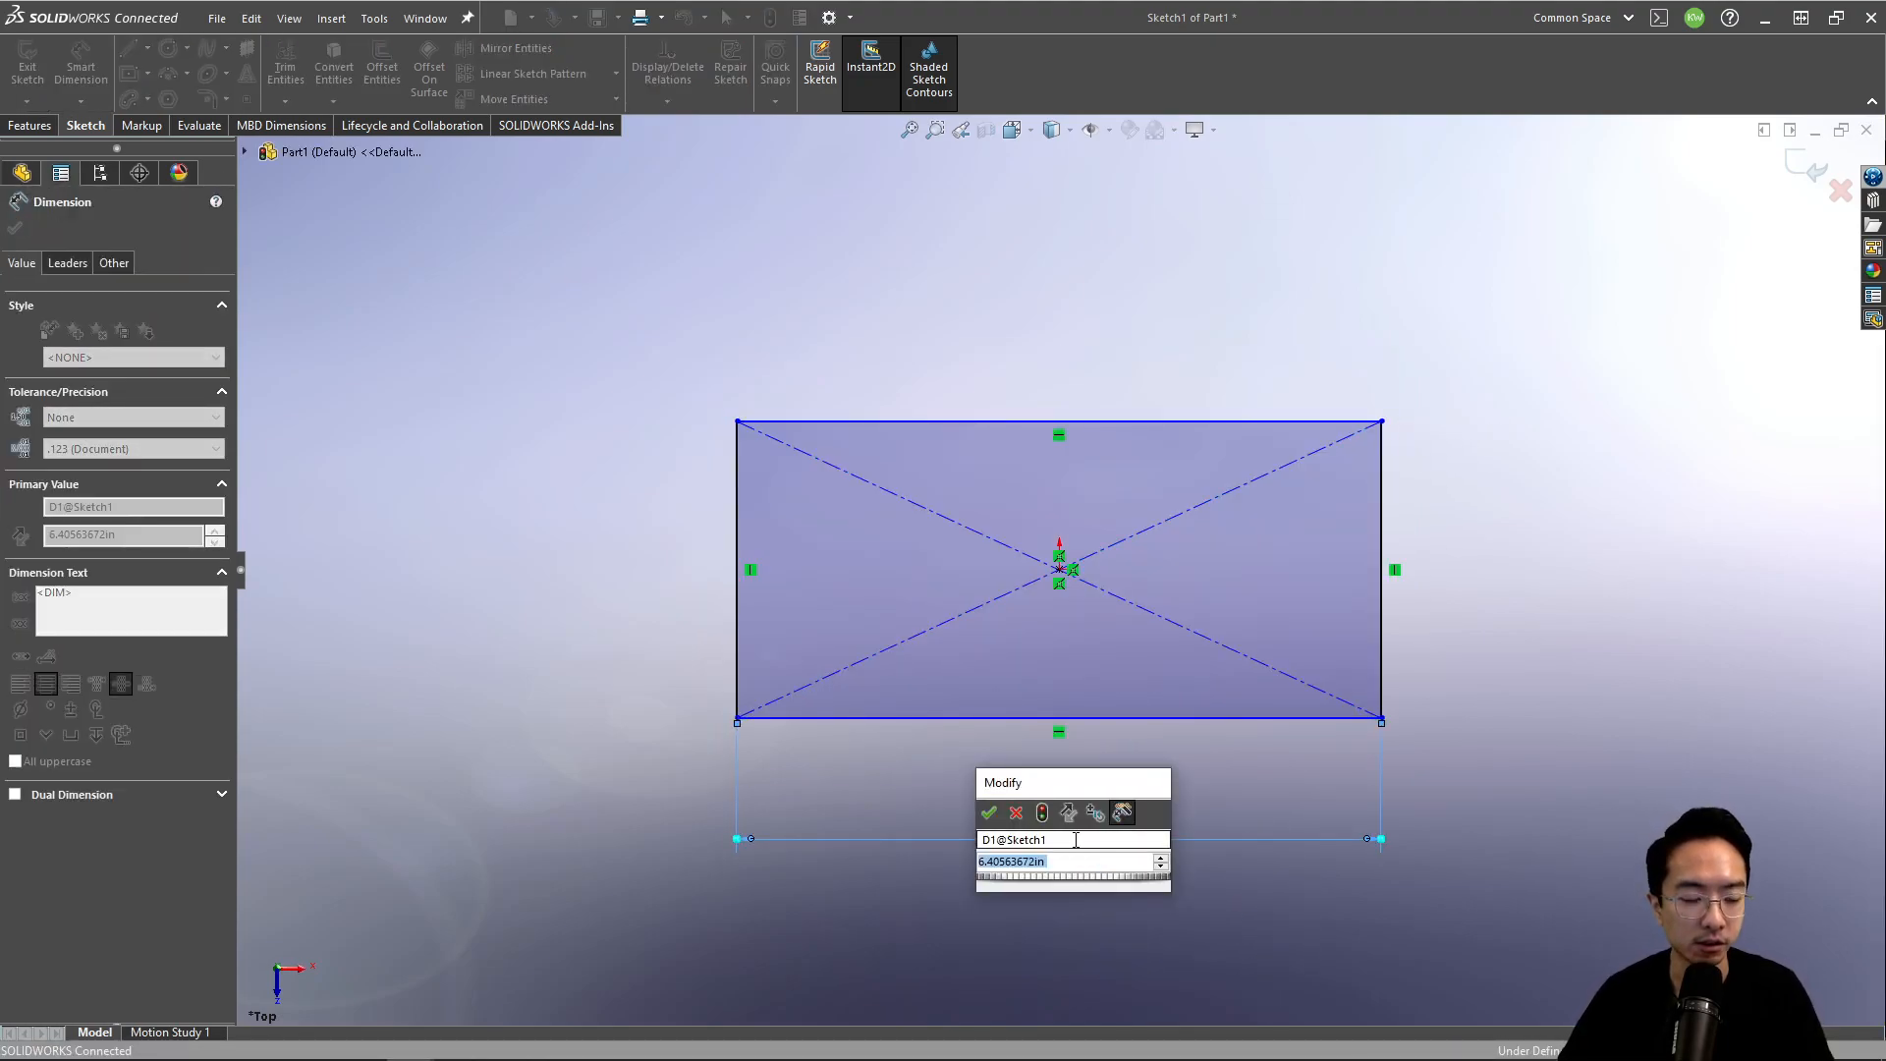
type("5")
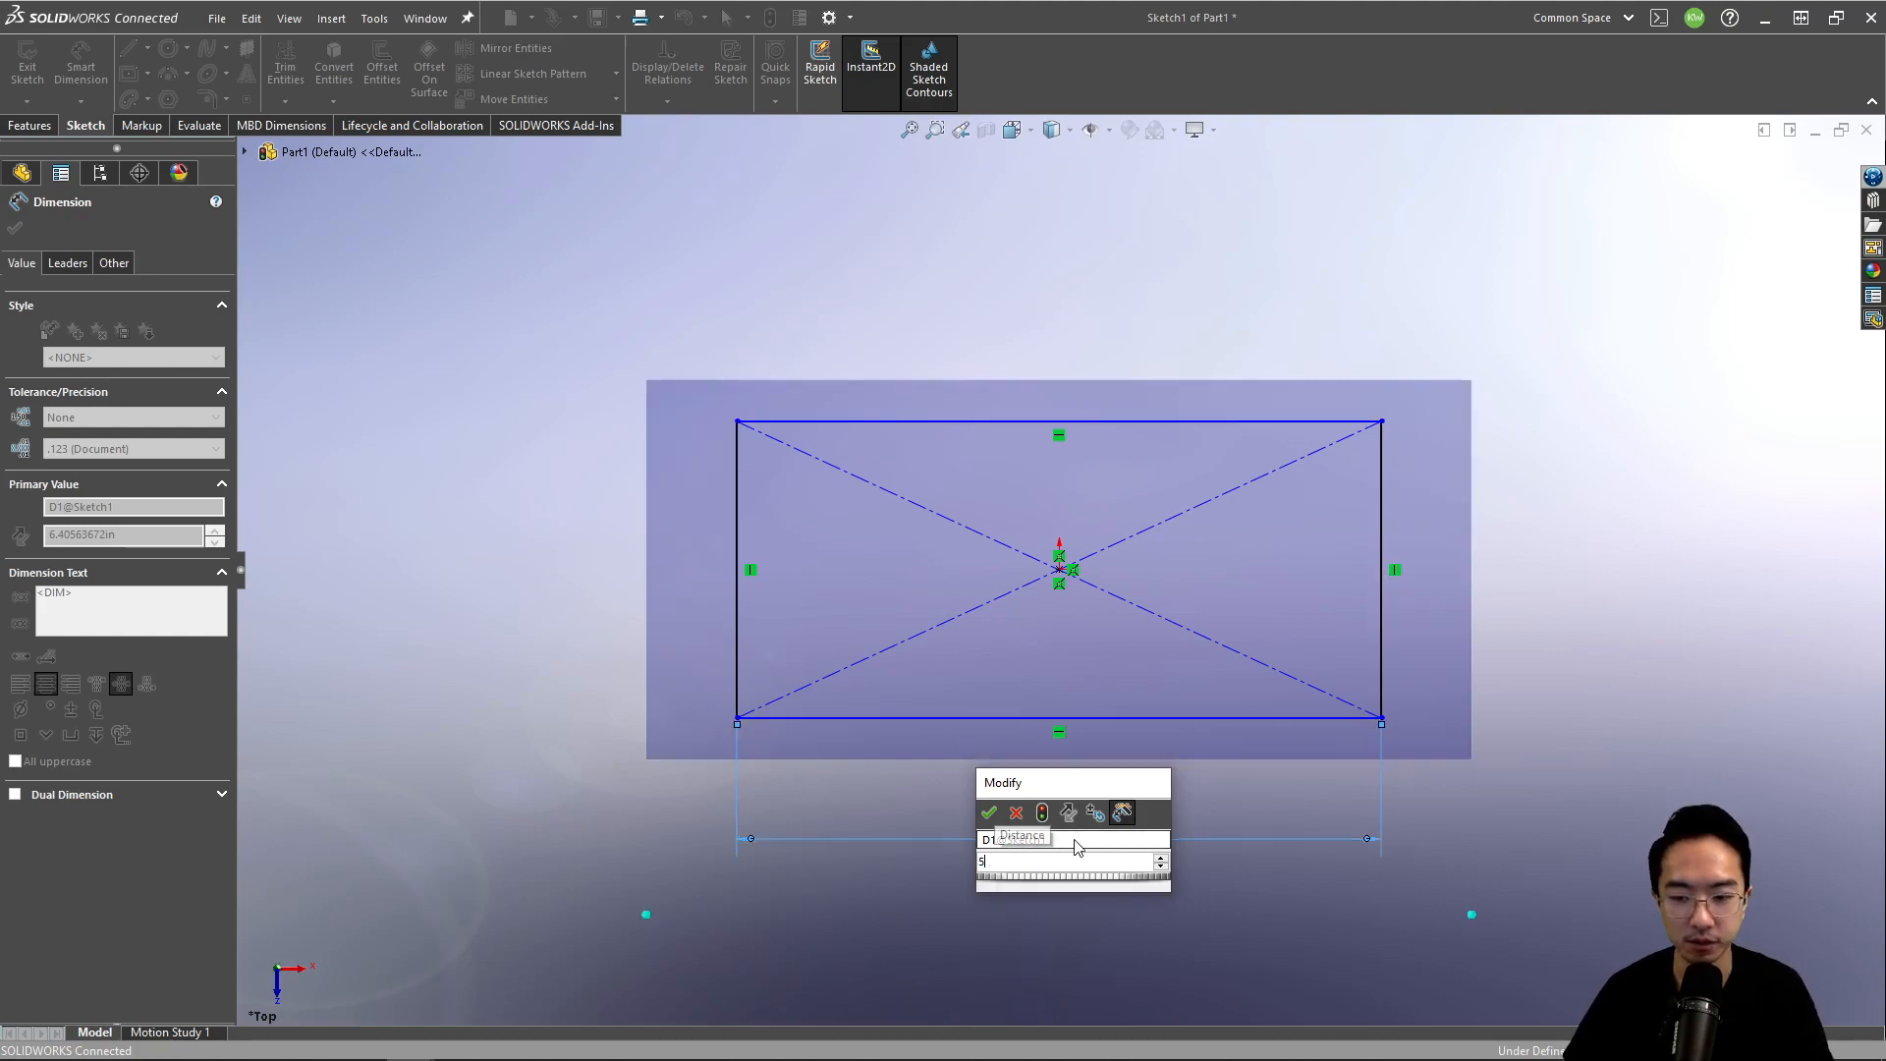
key("Return")
left_click(735, 583)
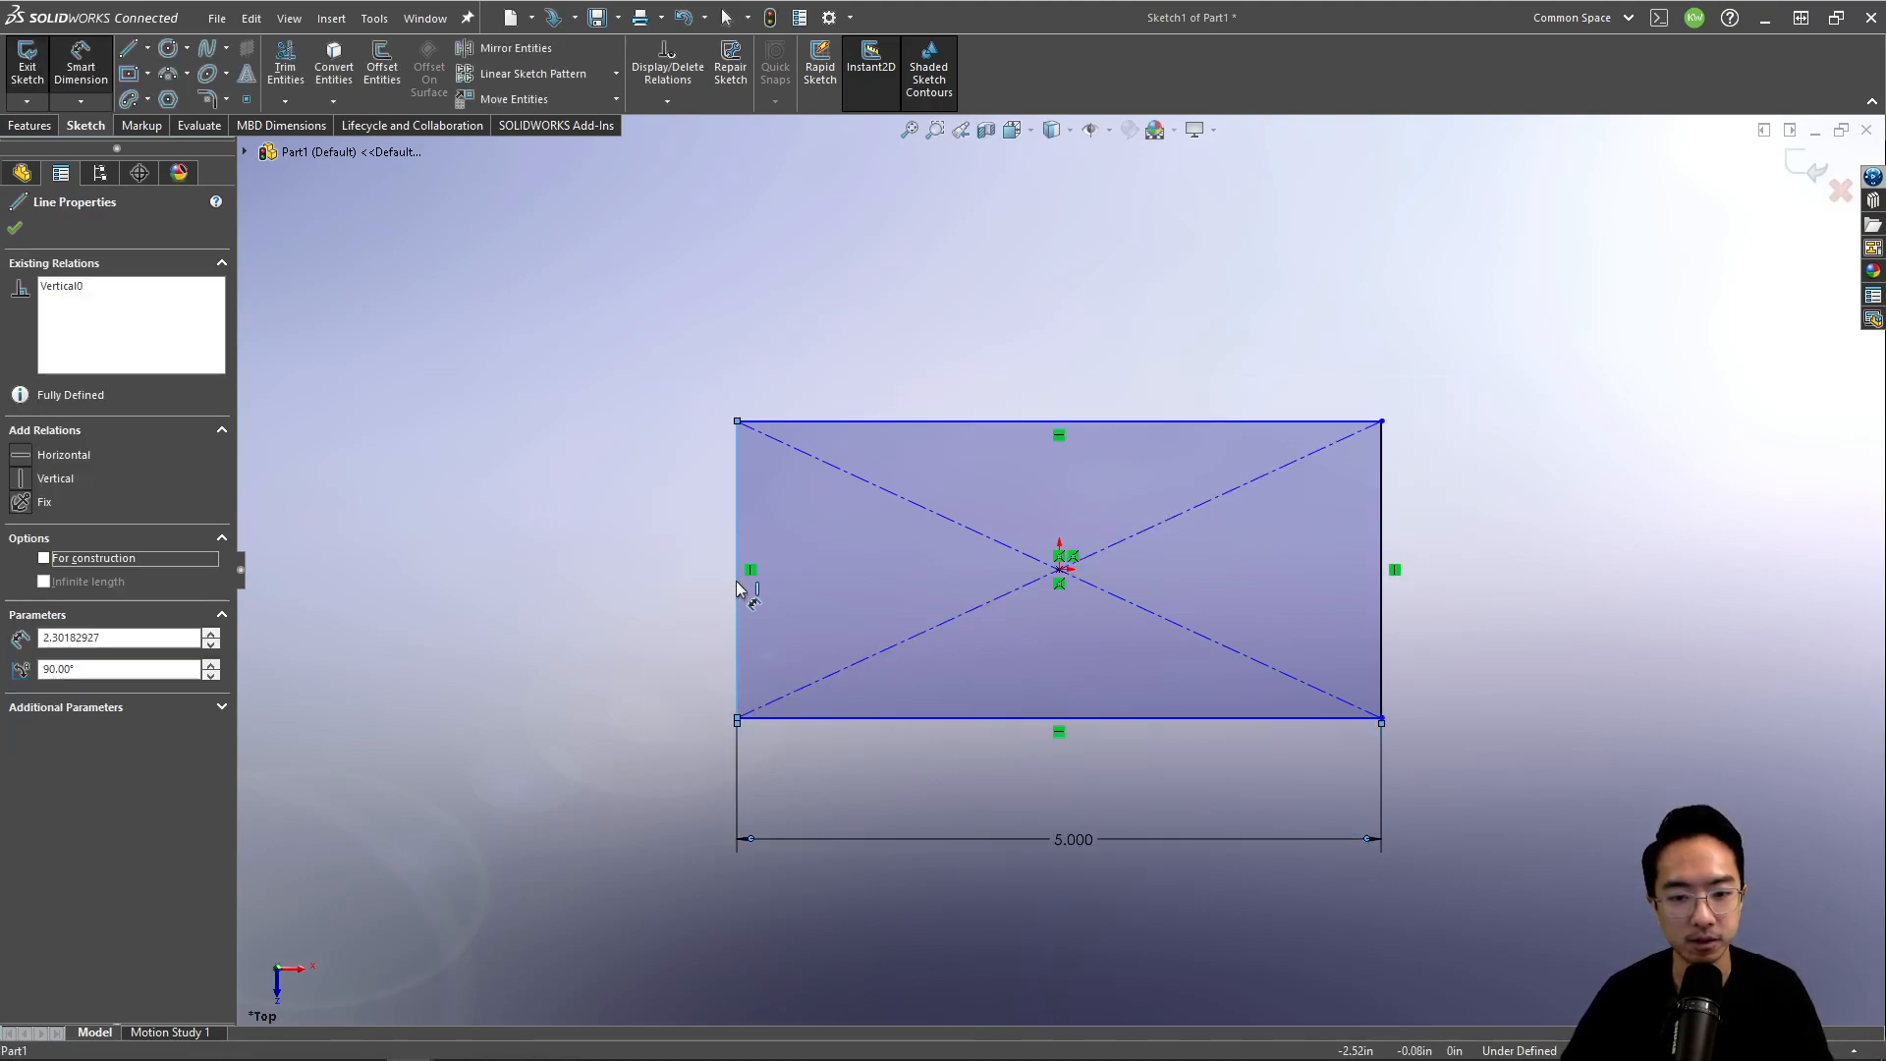
left_click(643, 588)
type("3.000in")
key("Return")
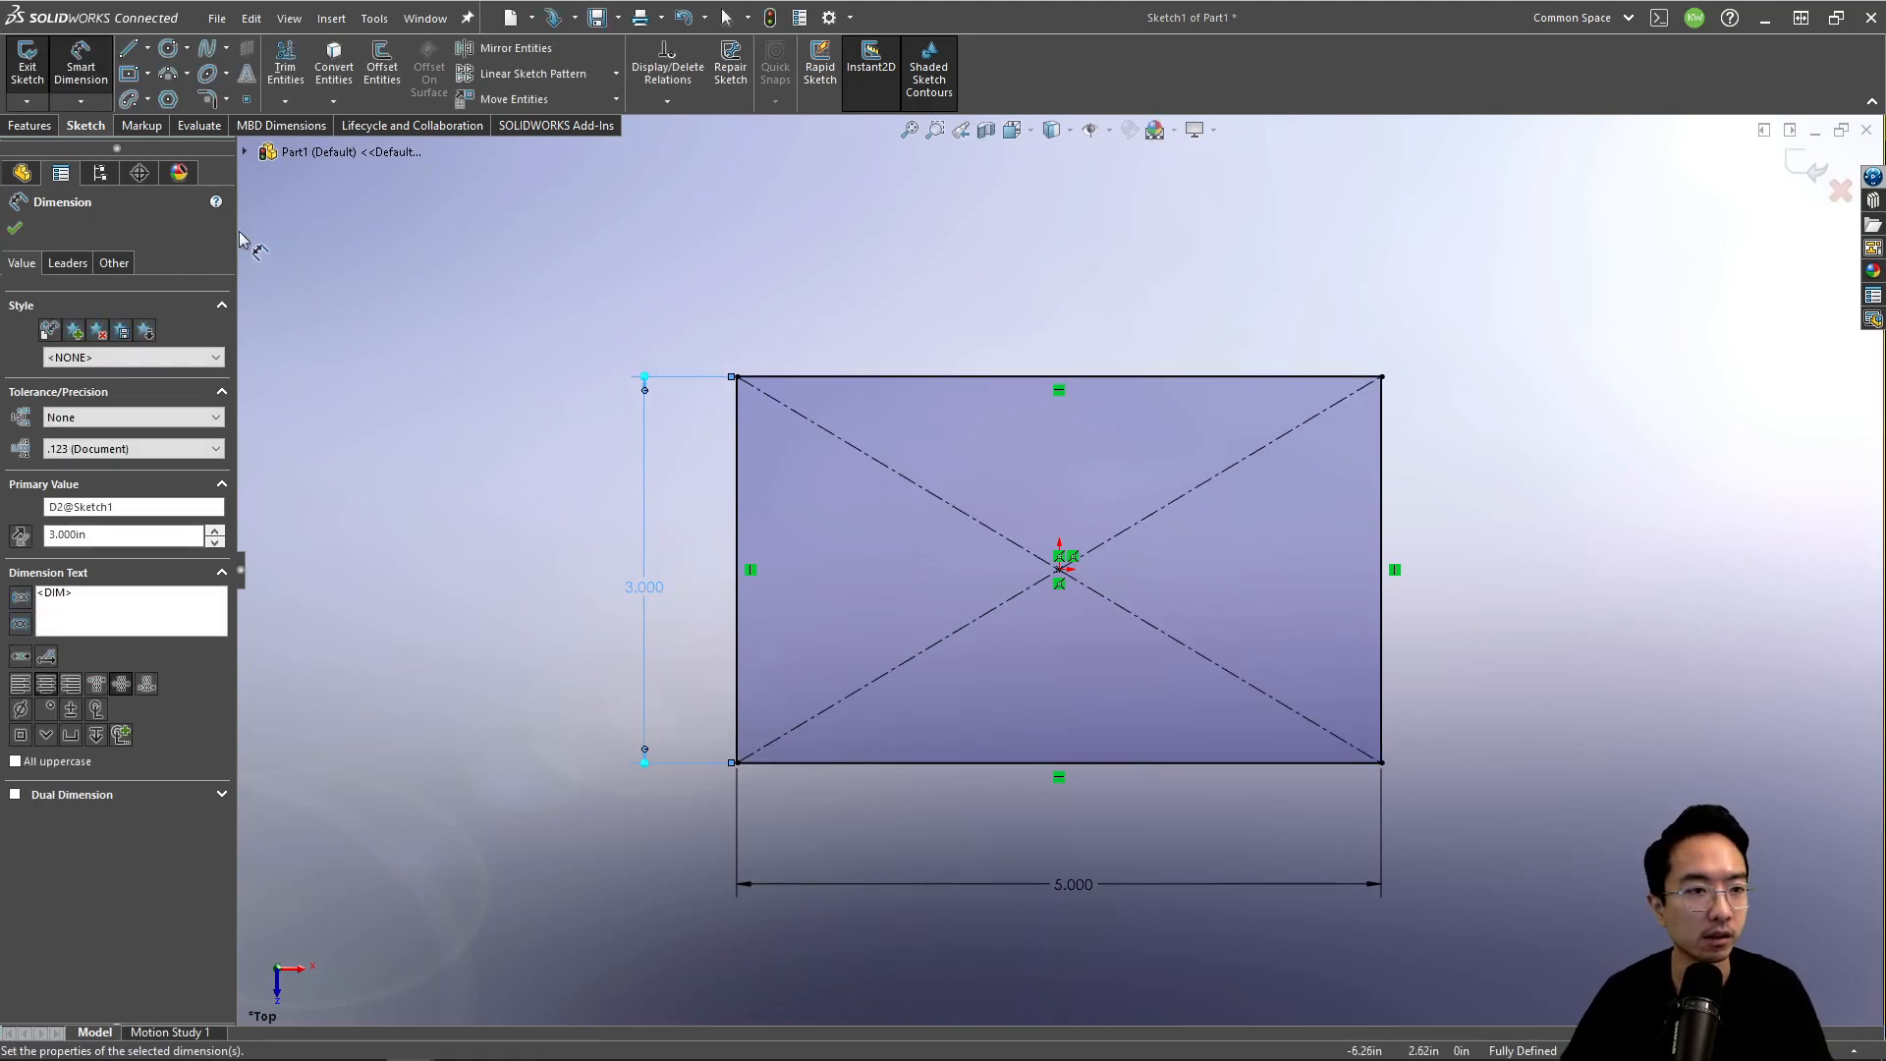
Step: Extrude the rectangle as a blind boss with a depth of 0.25 in
left_click(30, 125)
left_click(35, 64)
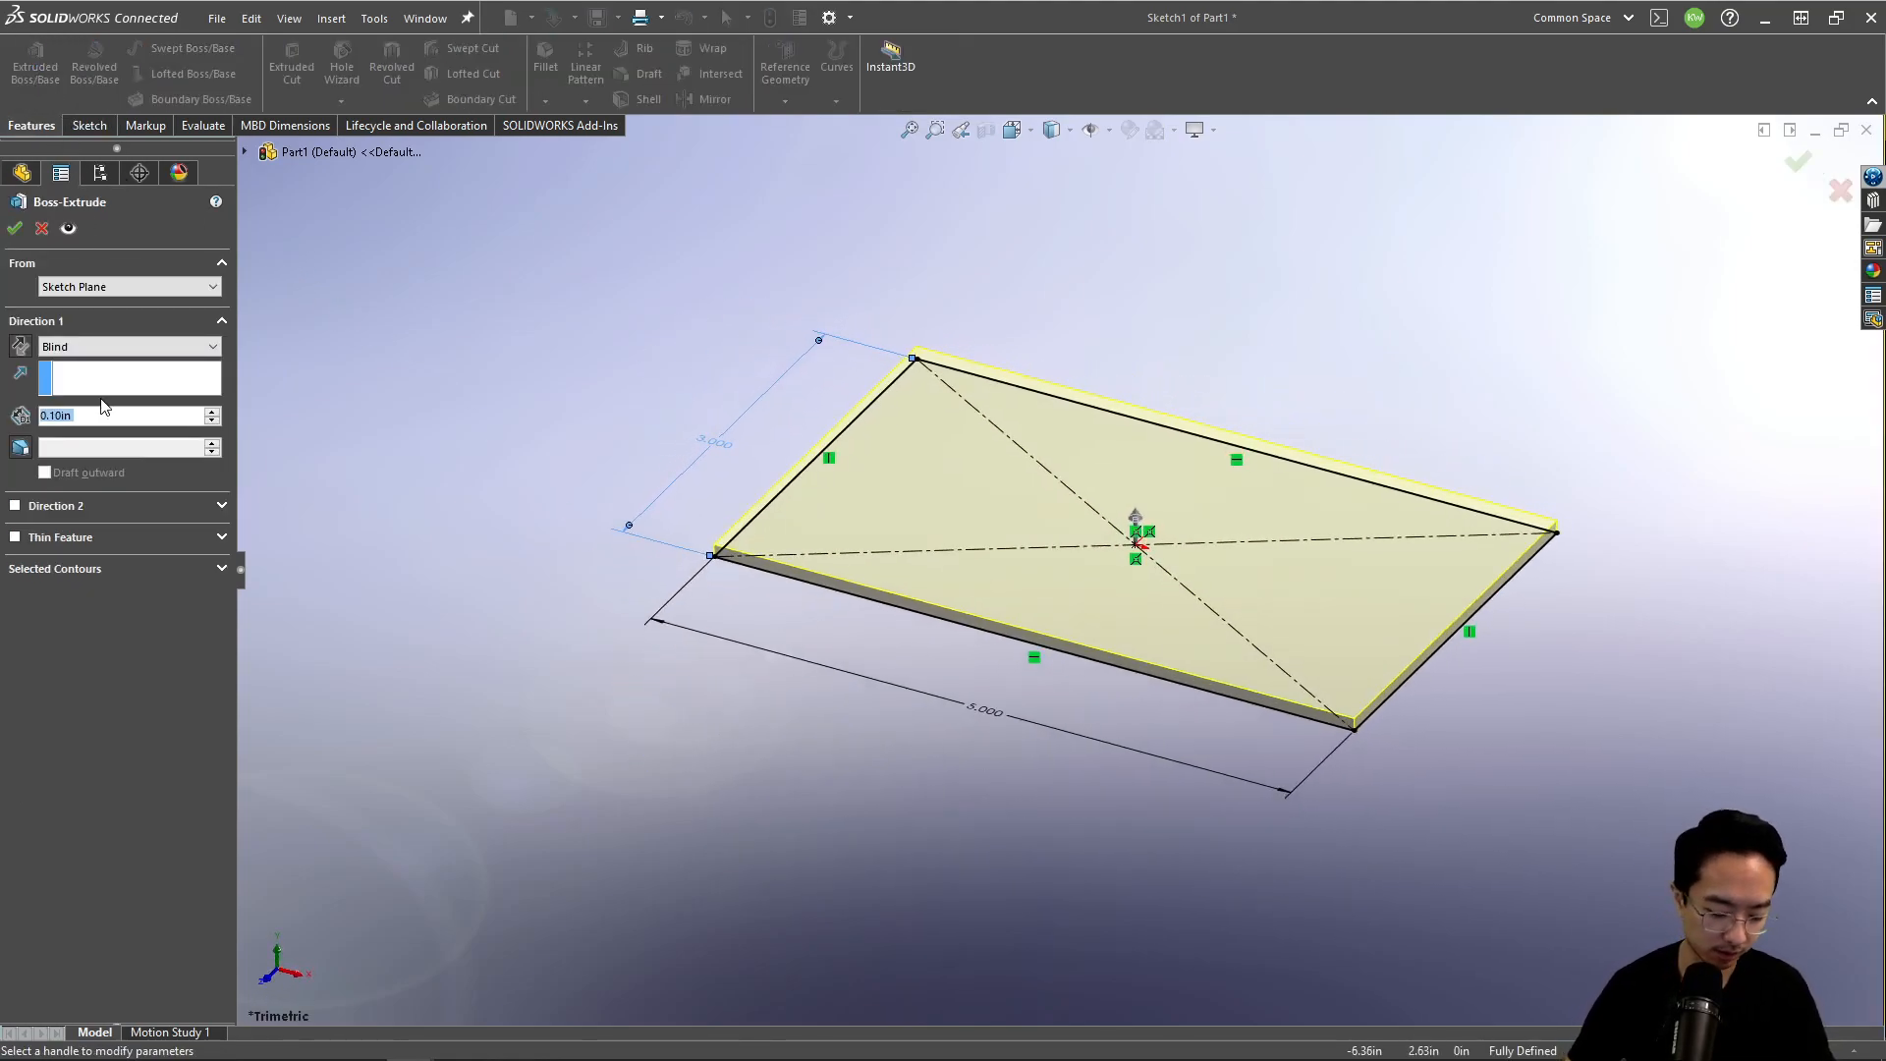
key("BackSpace")
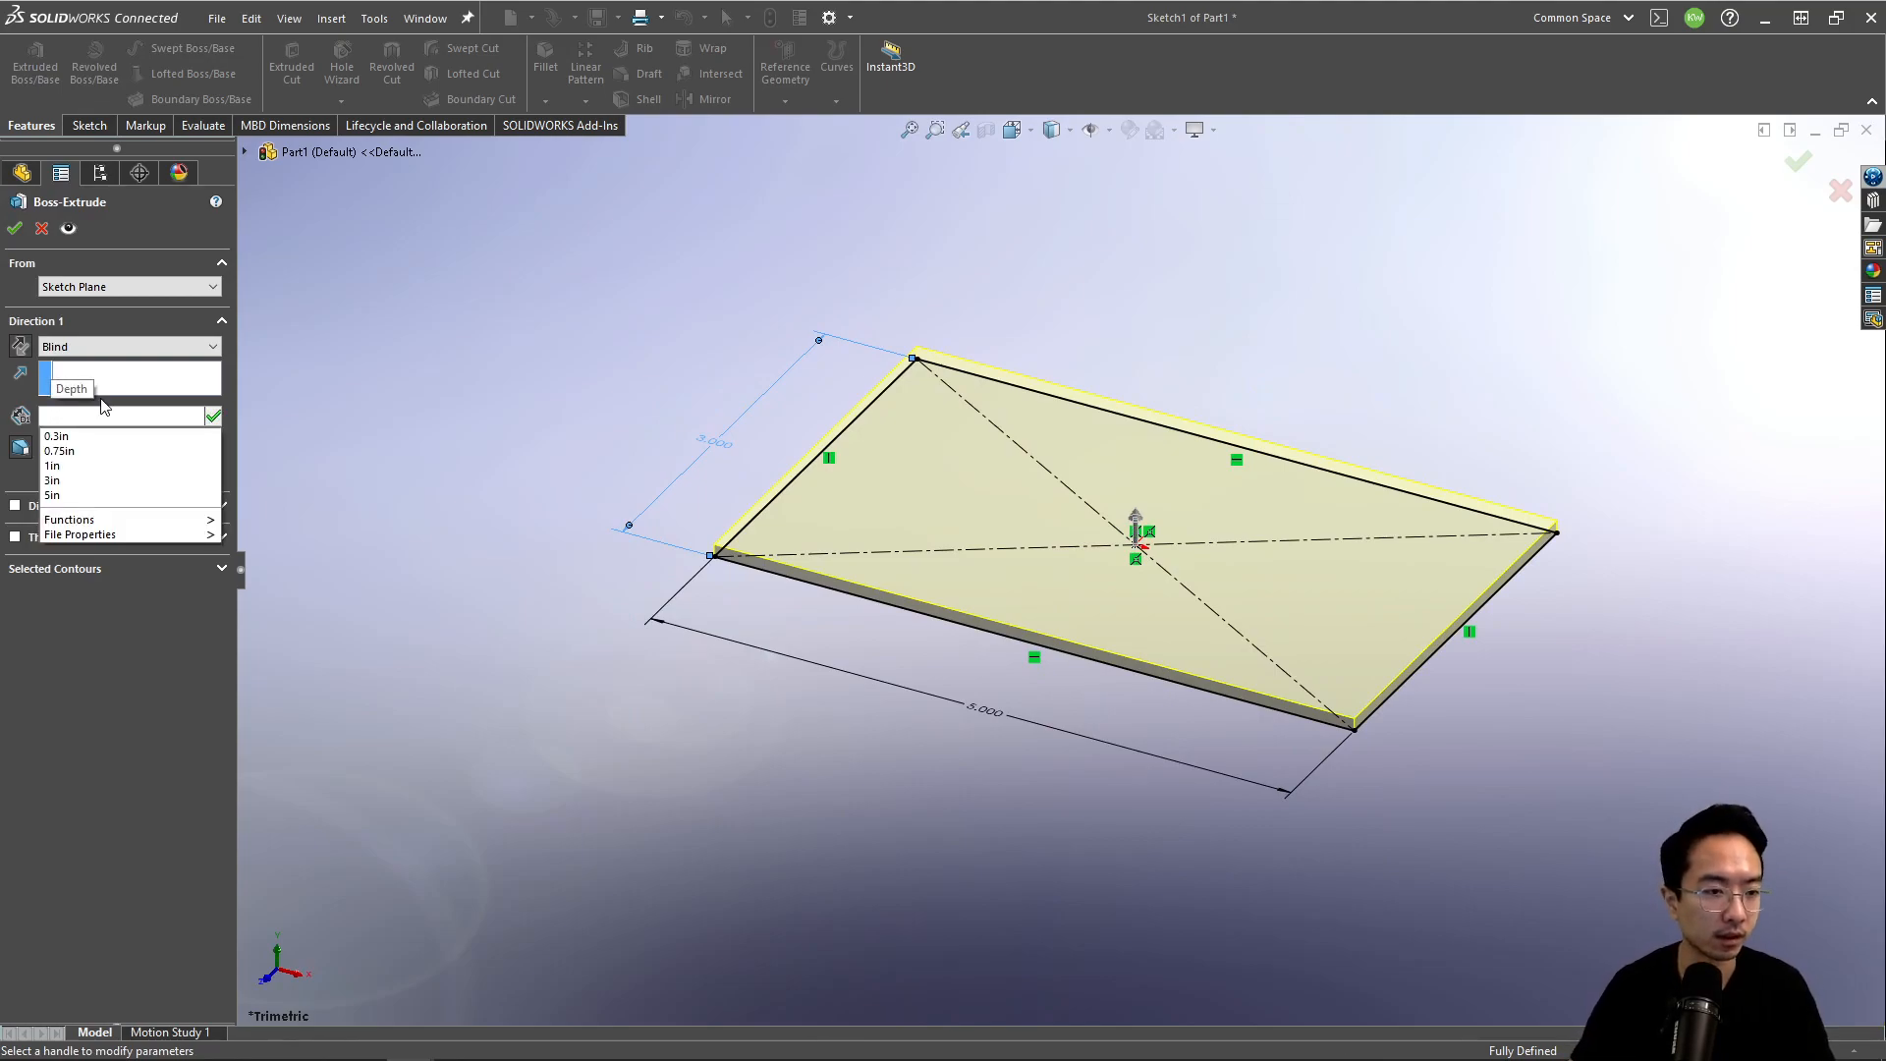
type("0.25")
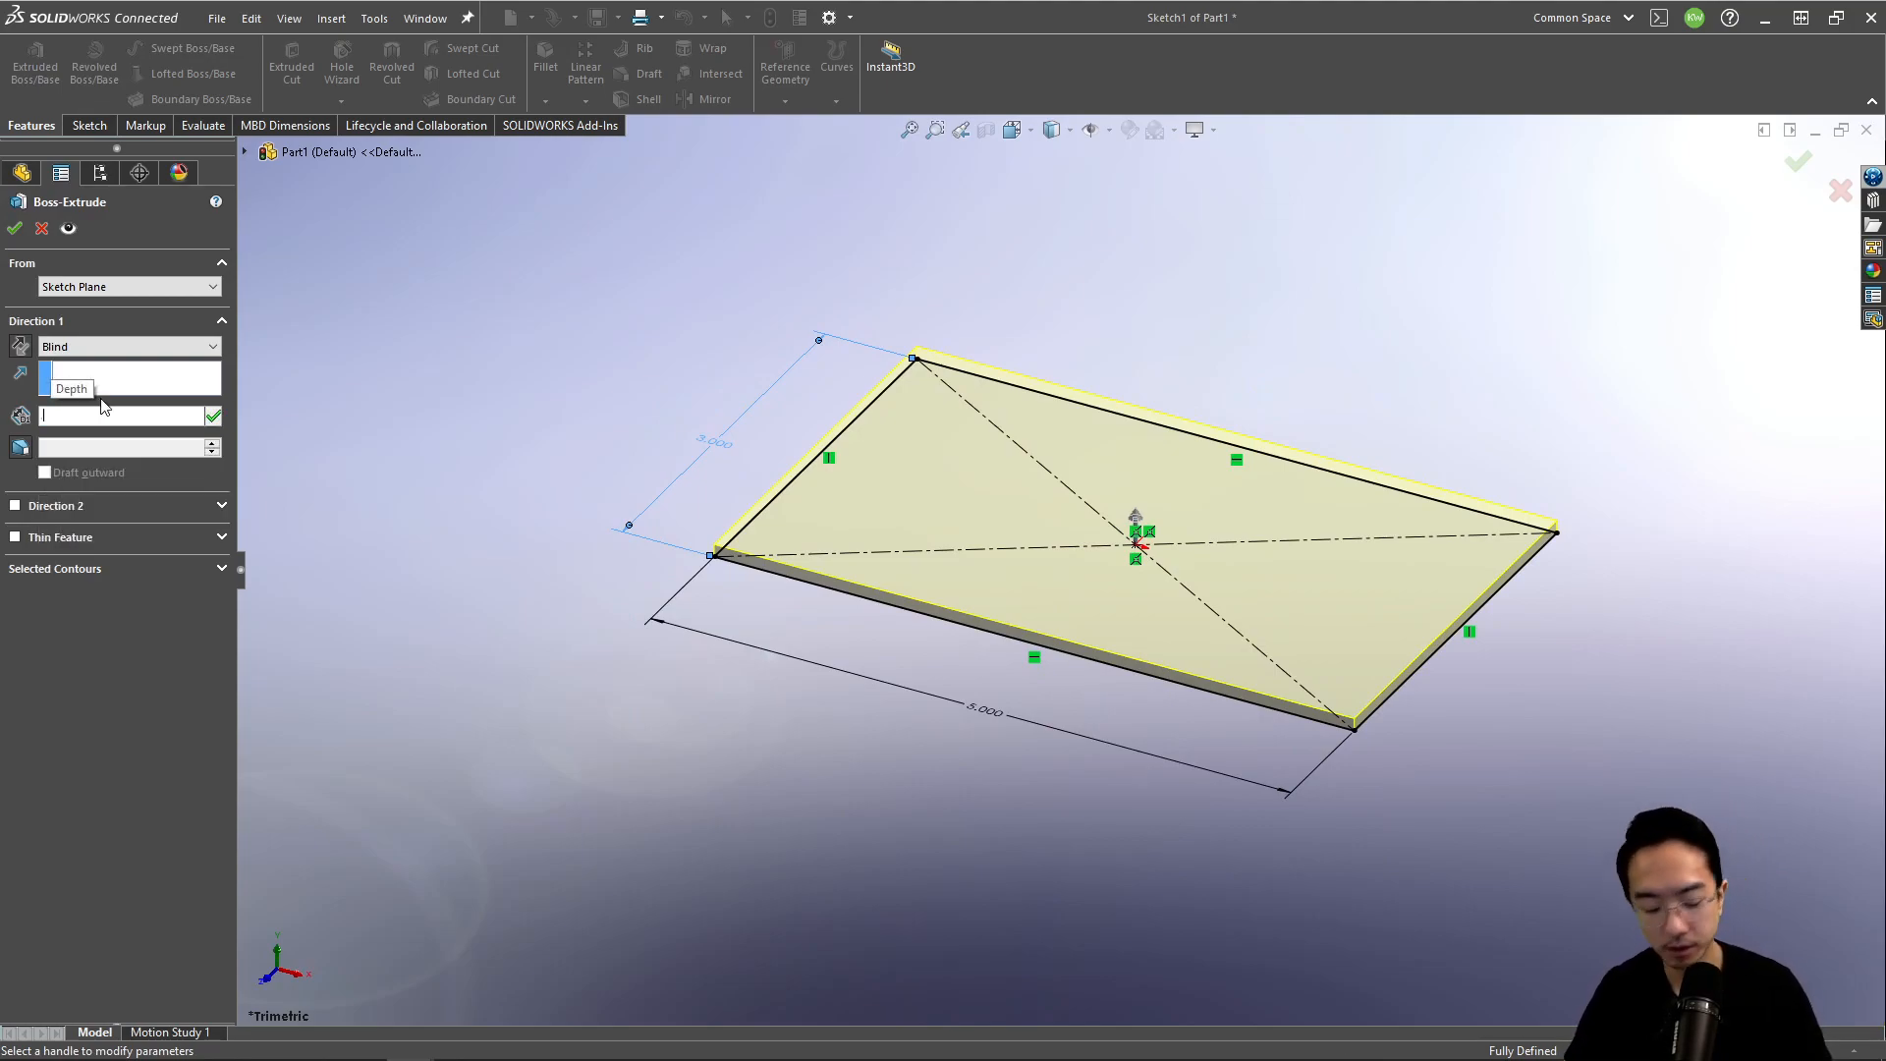
key("Return")
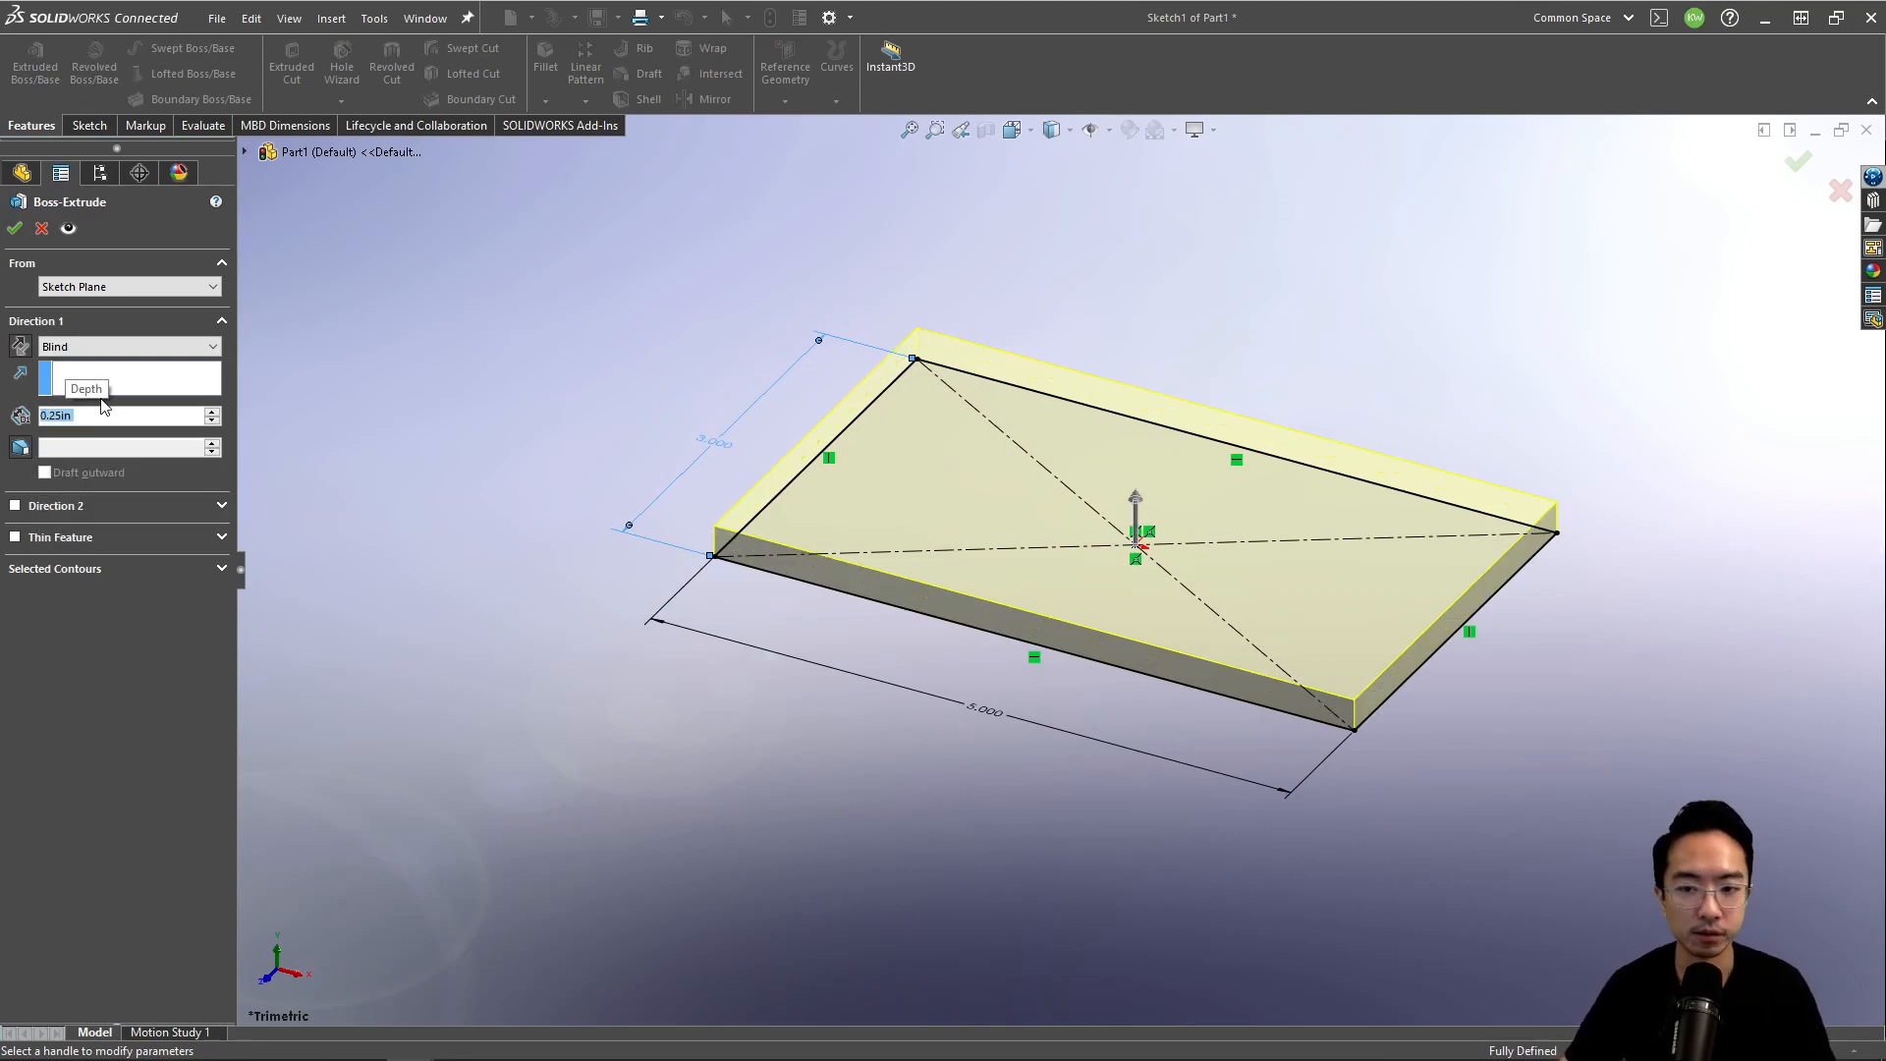
left_click(15, 228)
Step: Sketch two circles level with the origin on the plate's top face: one about 1.5 in in diameter left of it, a smaller one right
left_click(920, 445)
left_click(1094, 387)
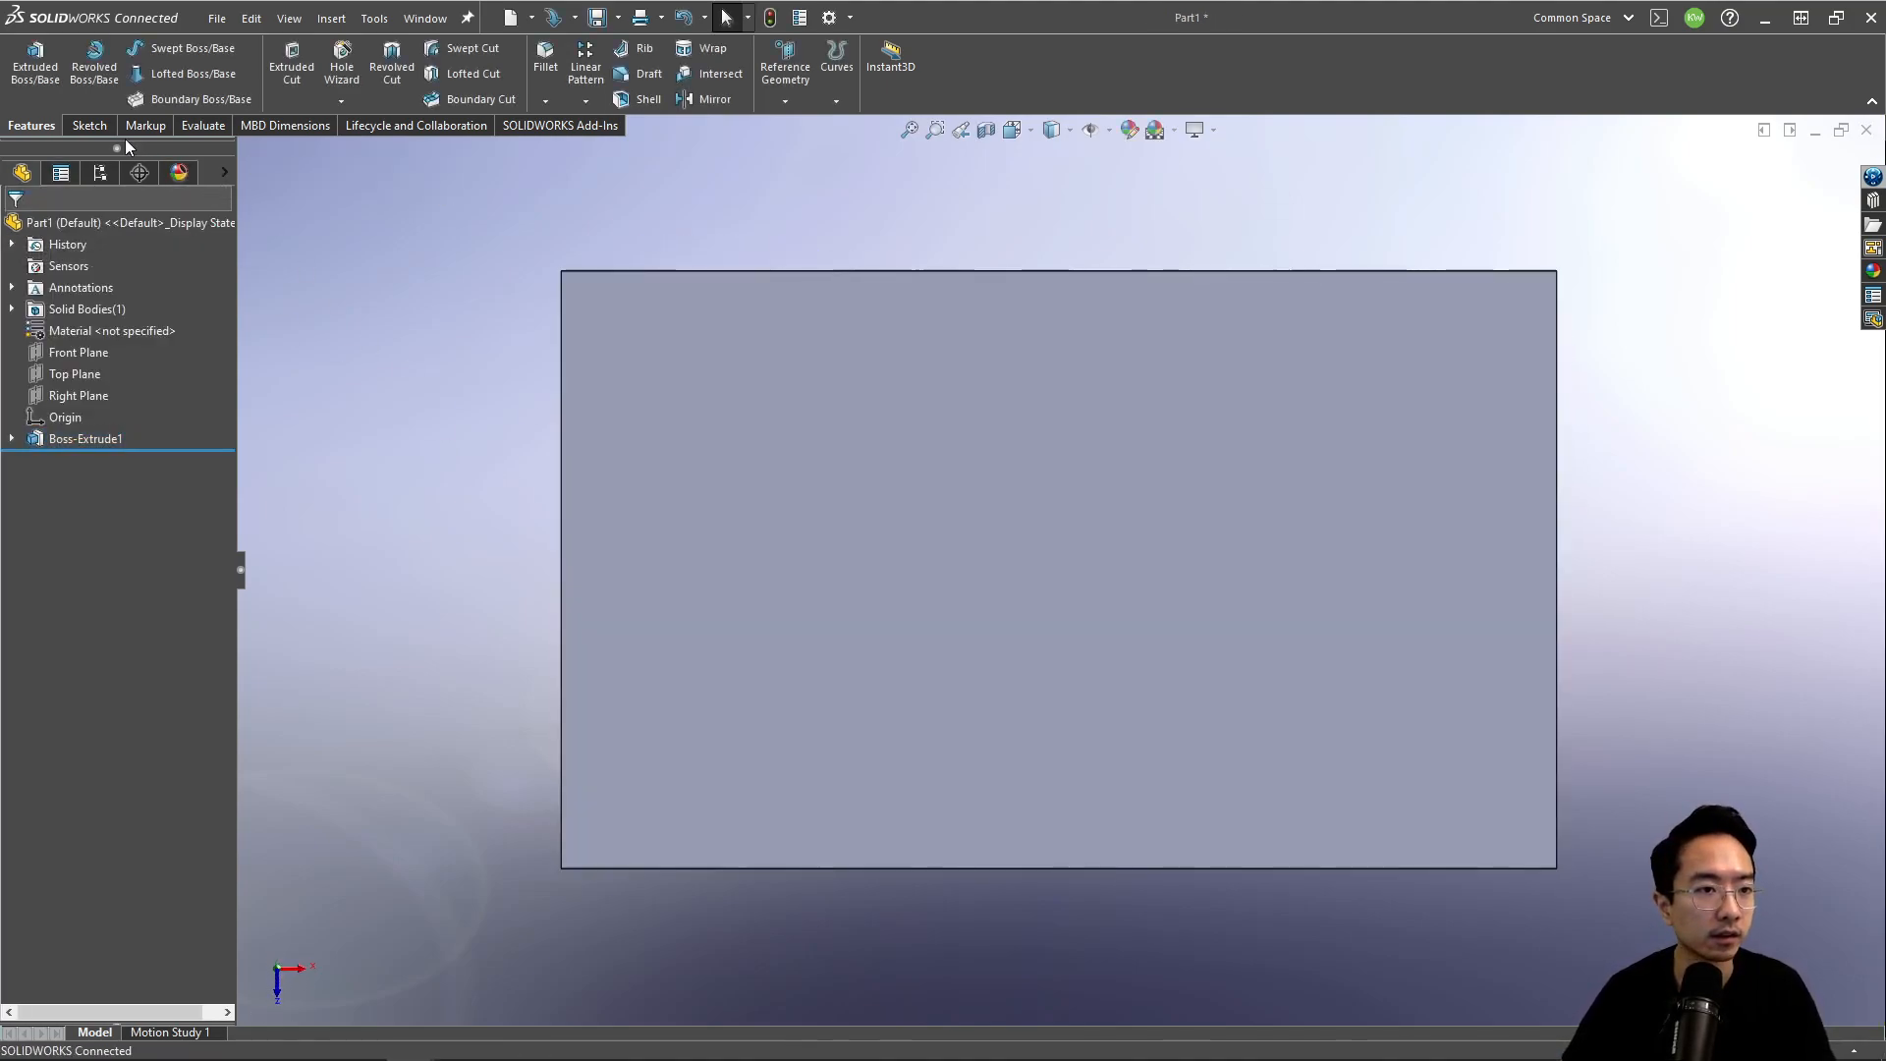
left_click(102, 127)
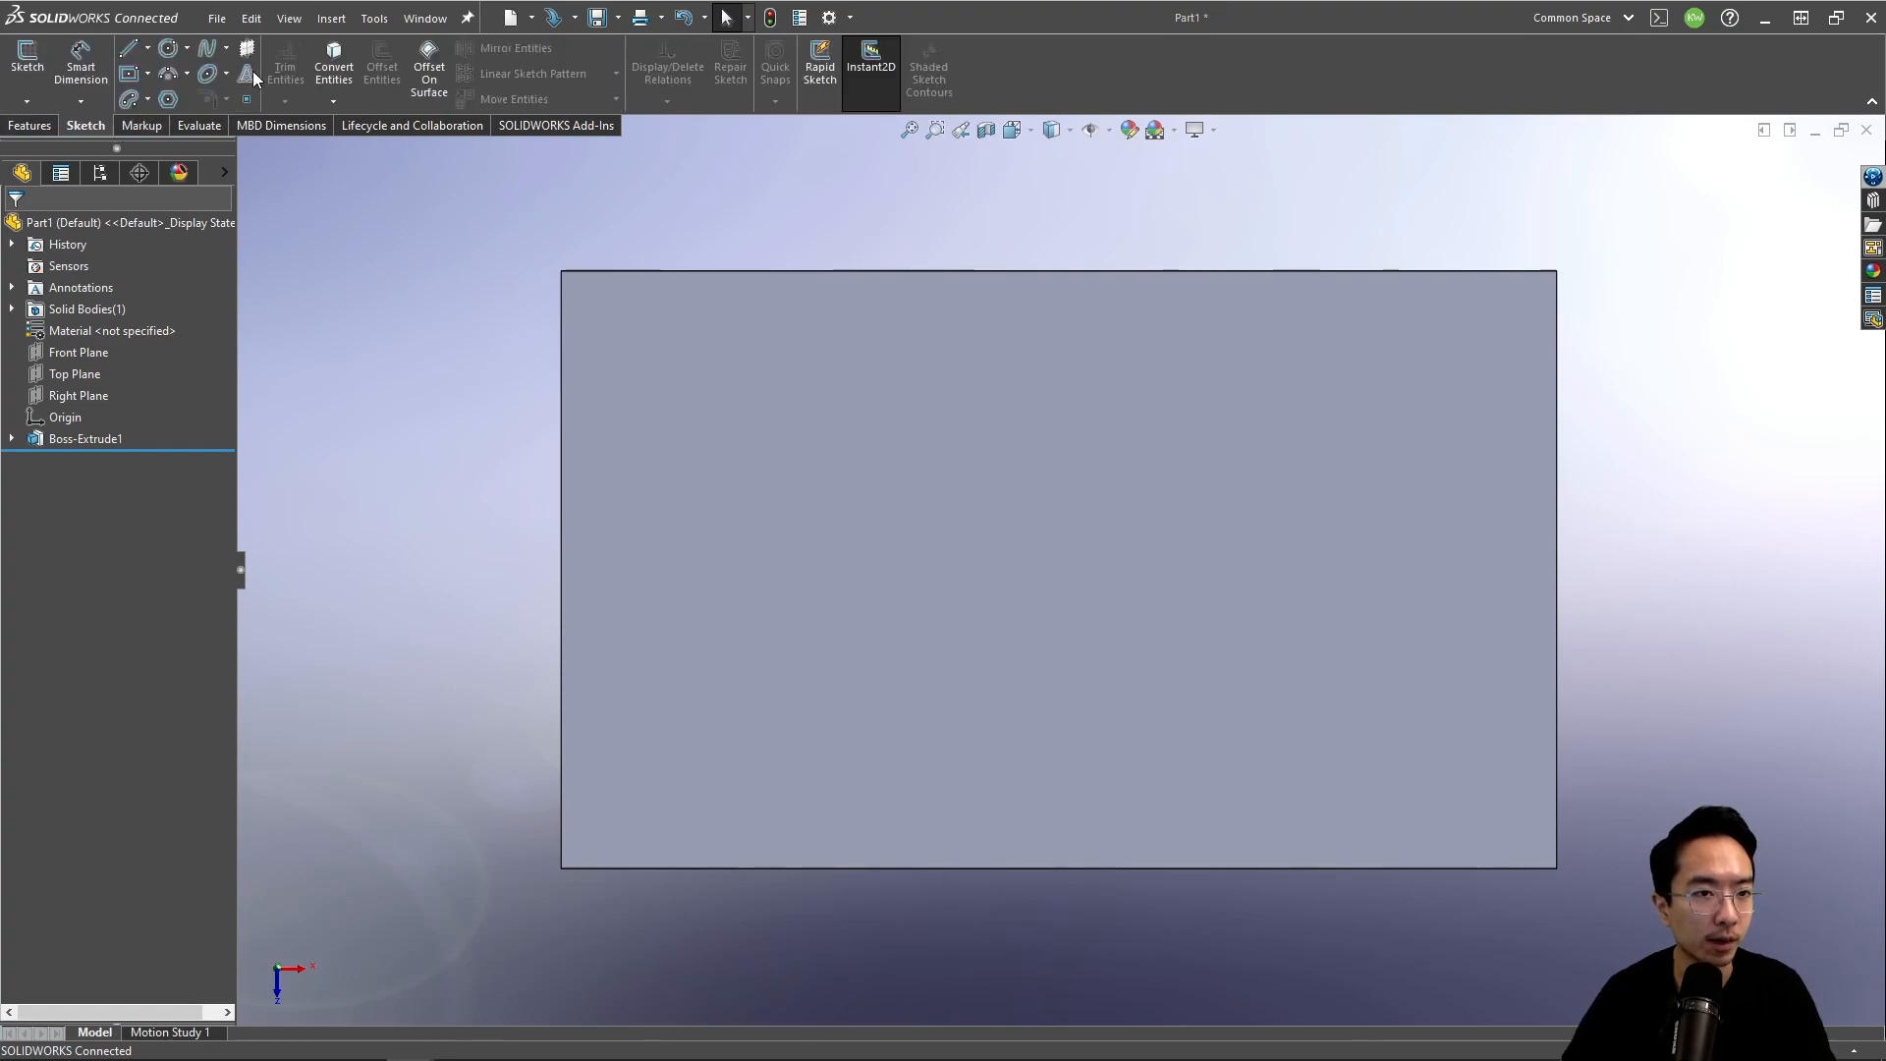
left_click(169, 48)
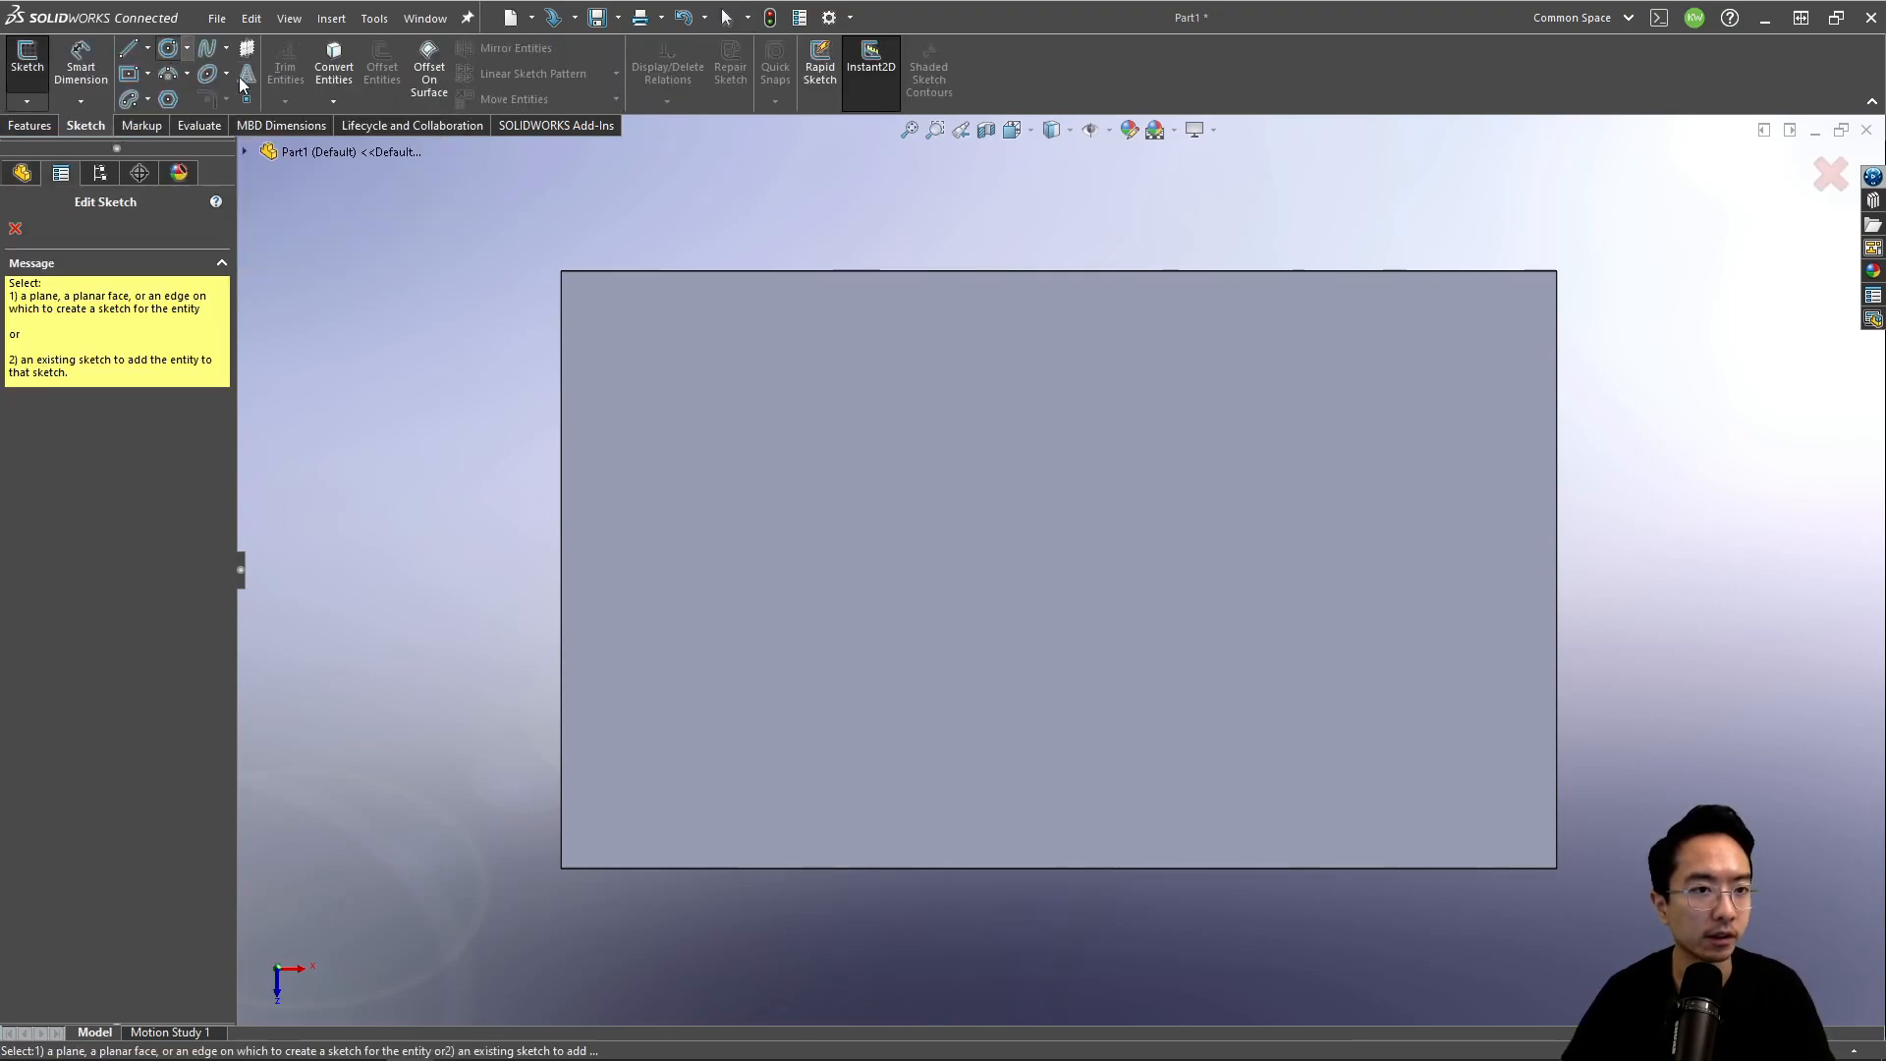
left_click(828, 552)
left_click(875, 569)
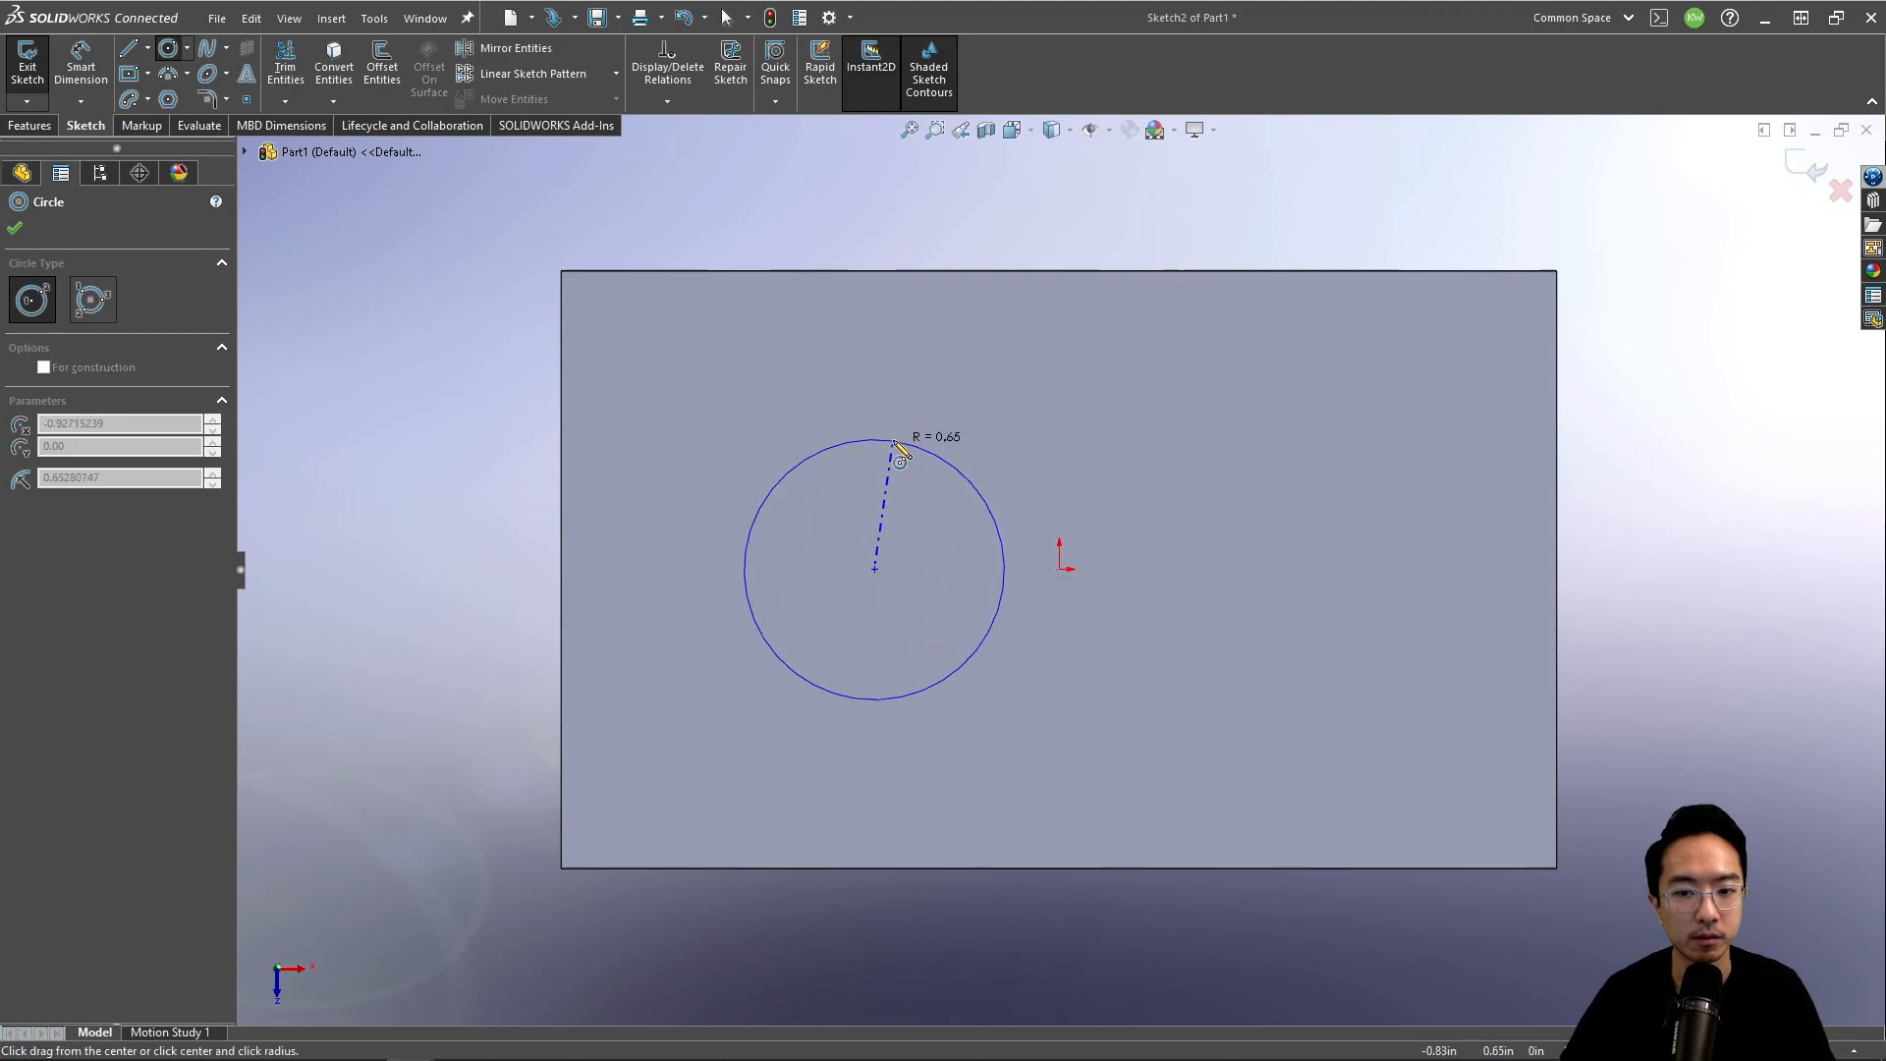
left_click(913, 424)
left_click(1257, 569)
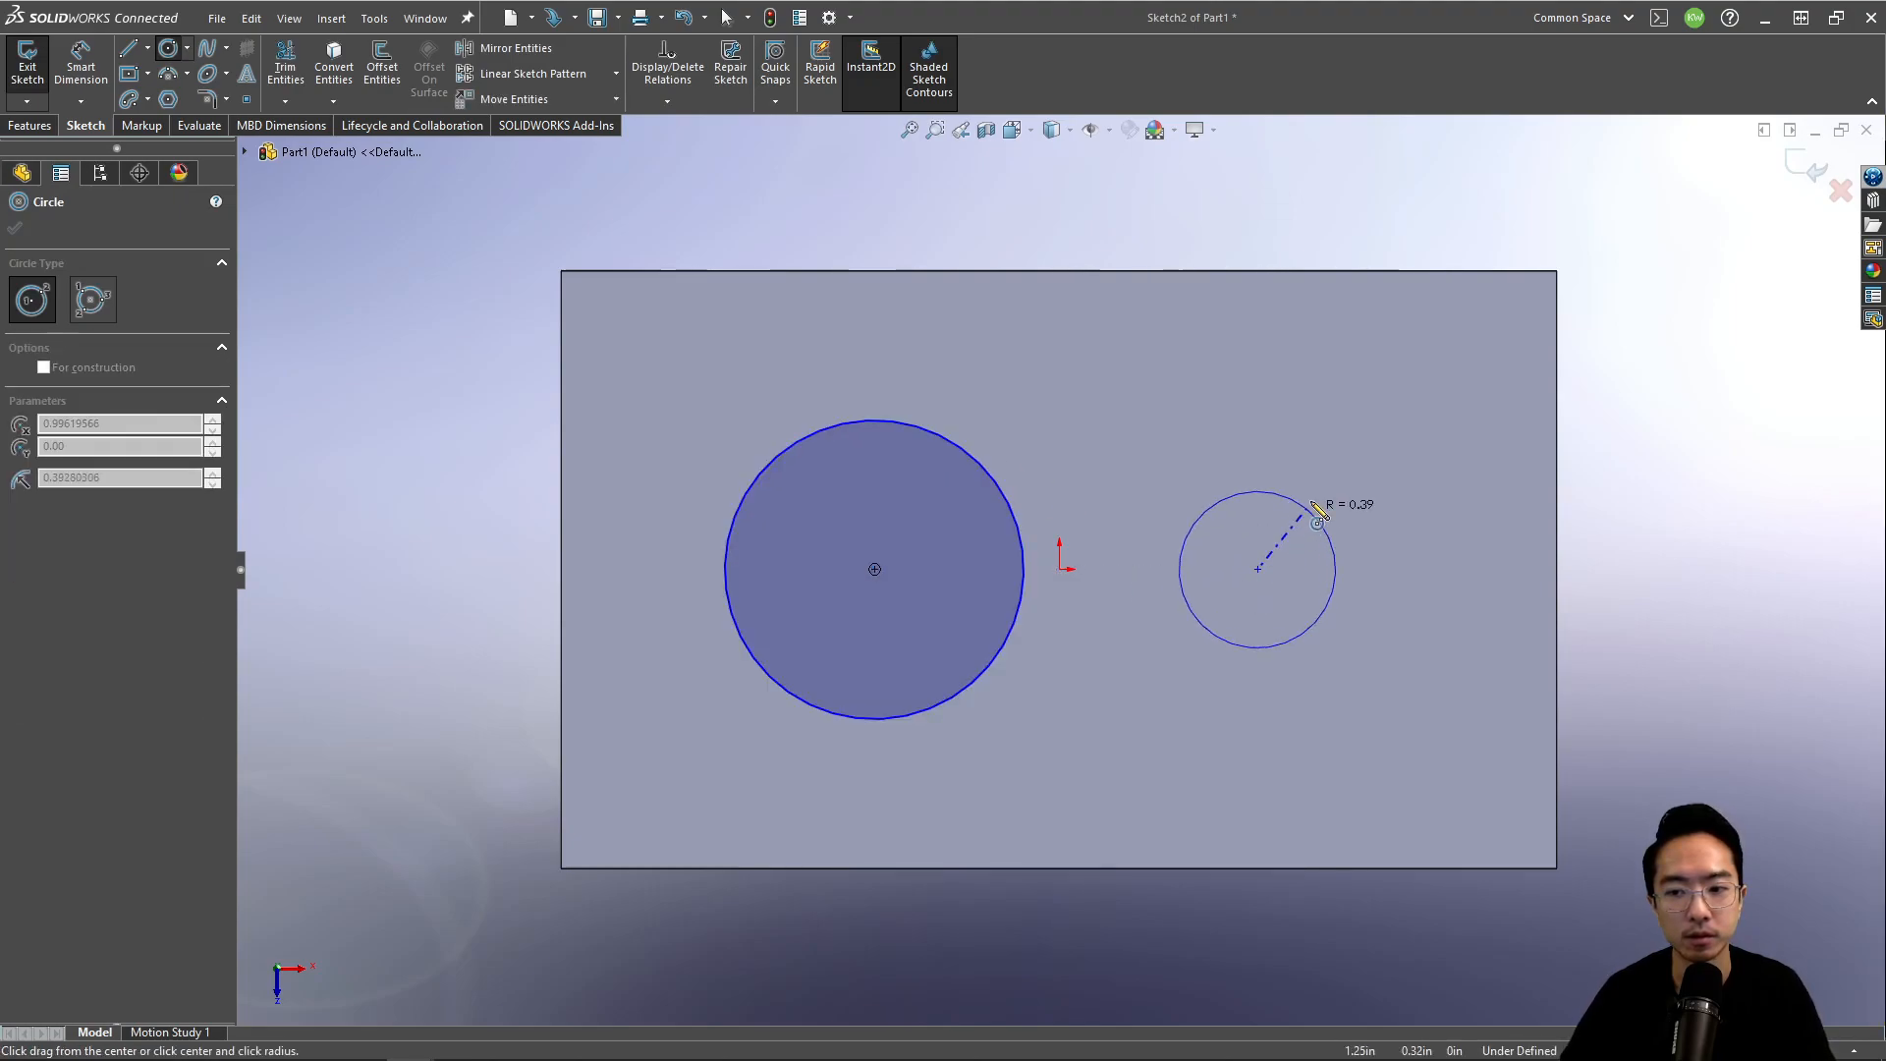
left_click(1320, 506)
key("Escape")
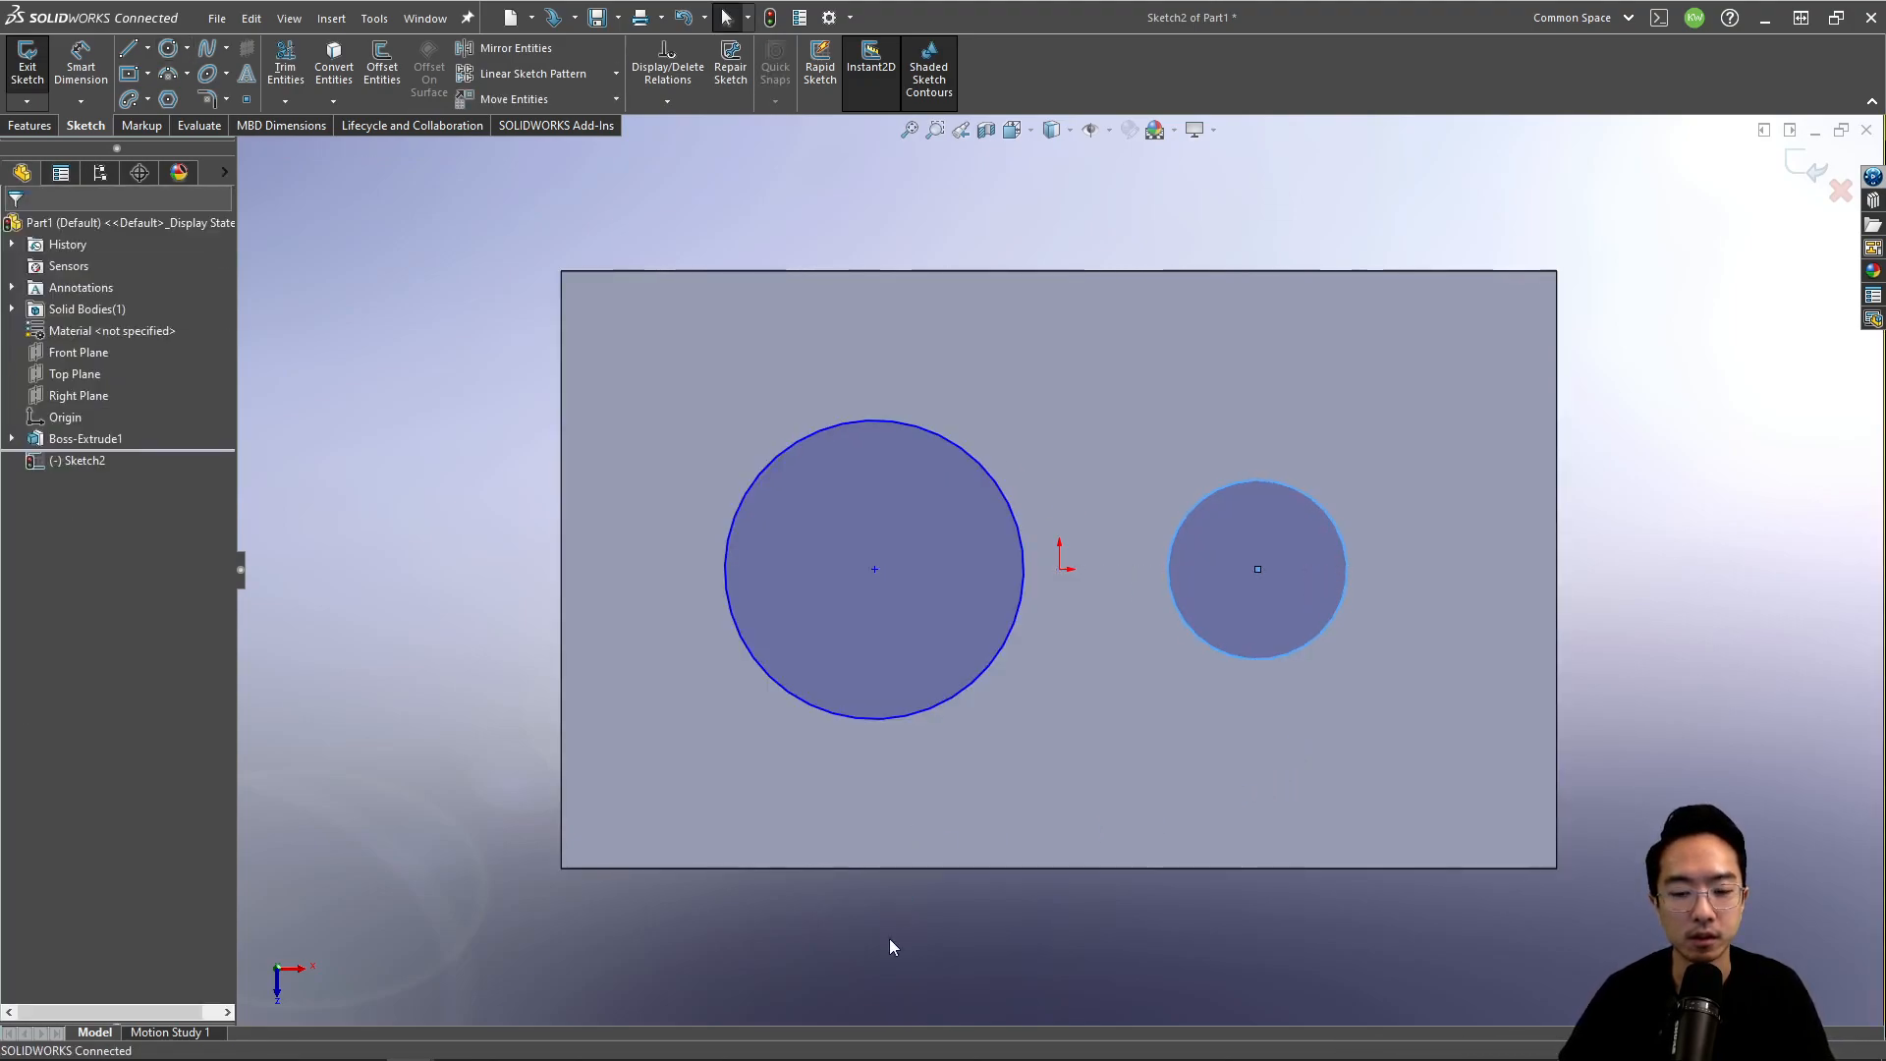
Step: Dimension the larger circle's diameter as 1.75 in and the smaller circle's diameter as 0.75 in
right_click_drag(889, 939, 886, 854)
left_click(882, 718)
left_click(580, 943)
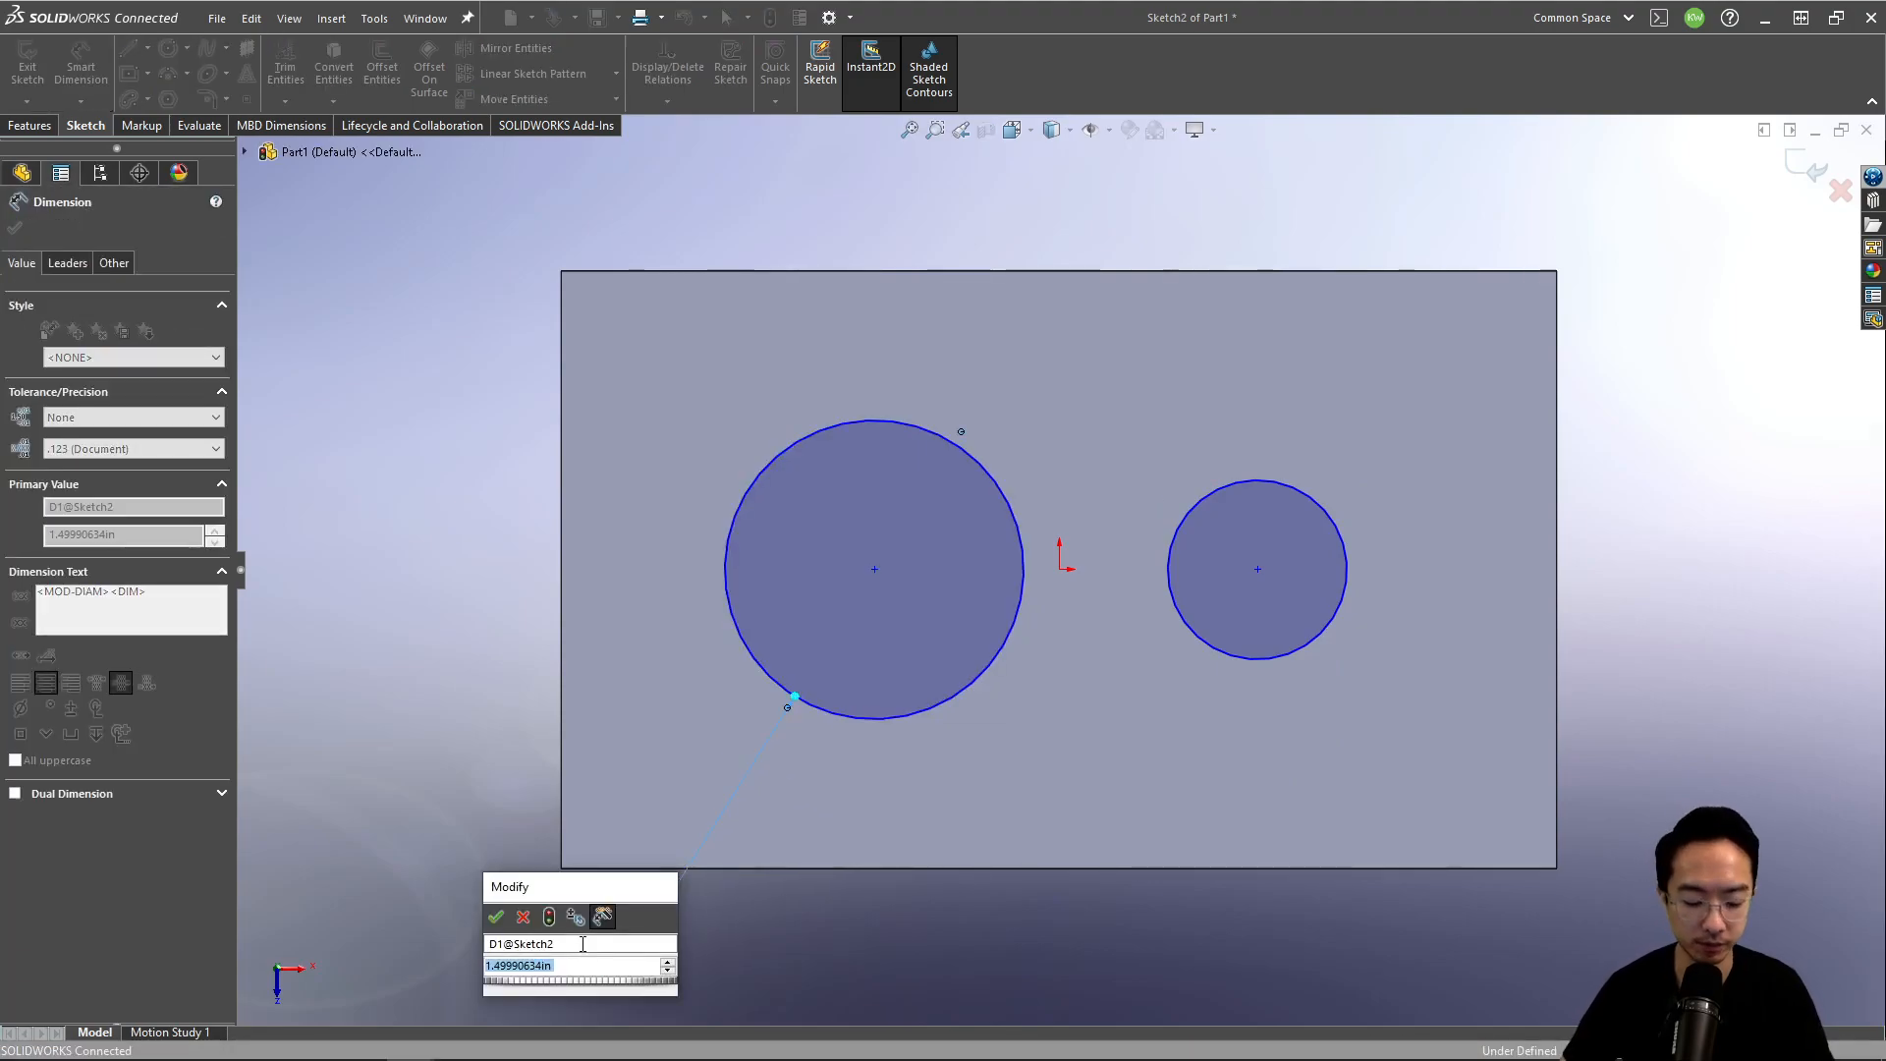
type("1.75")
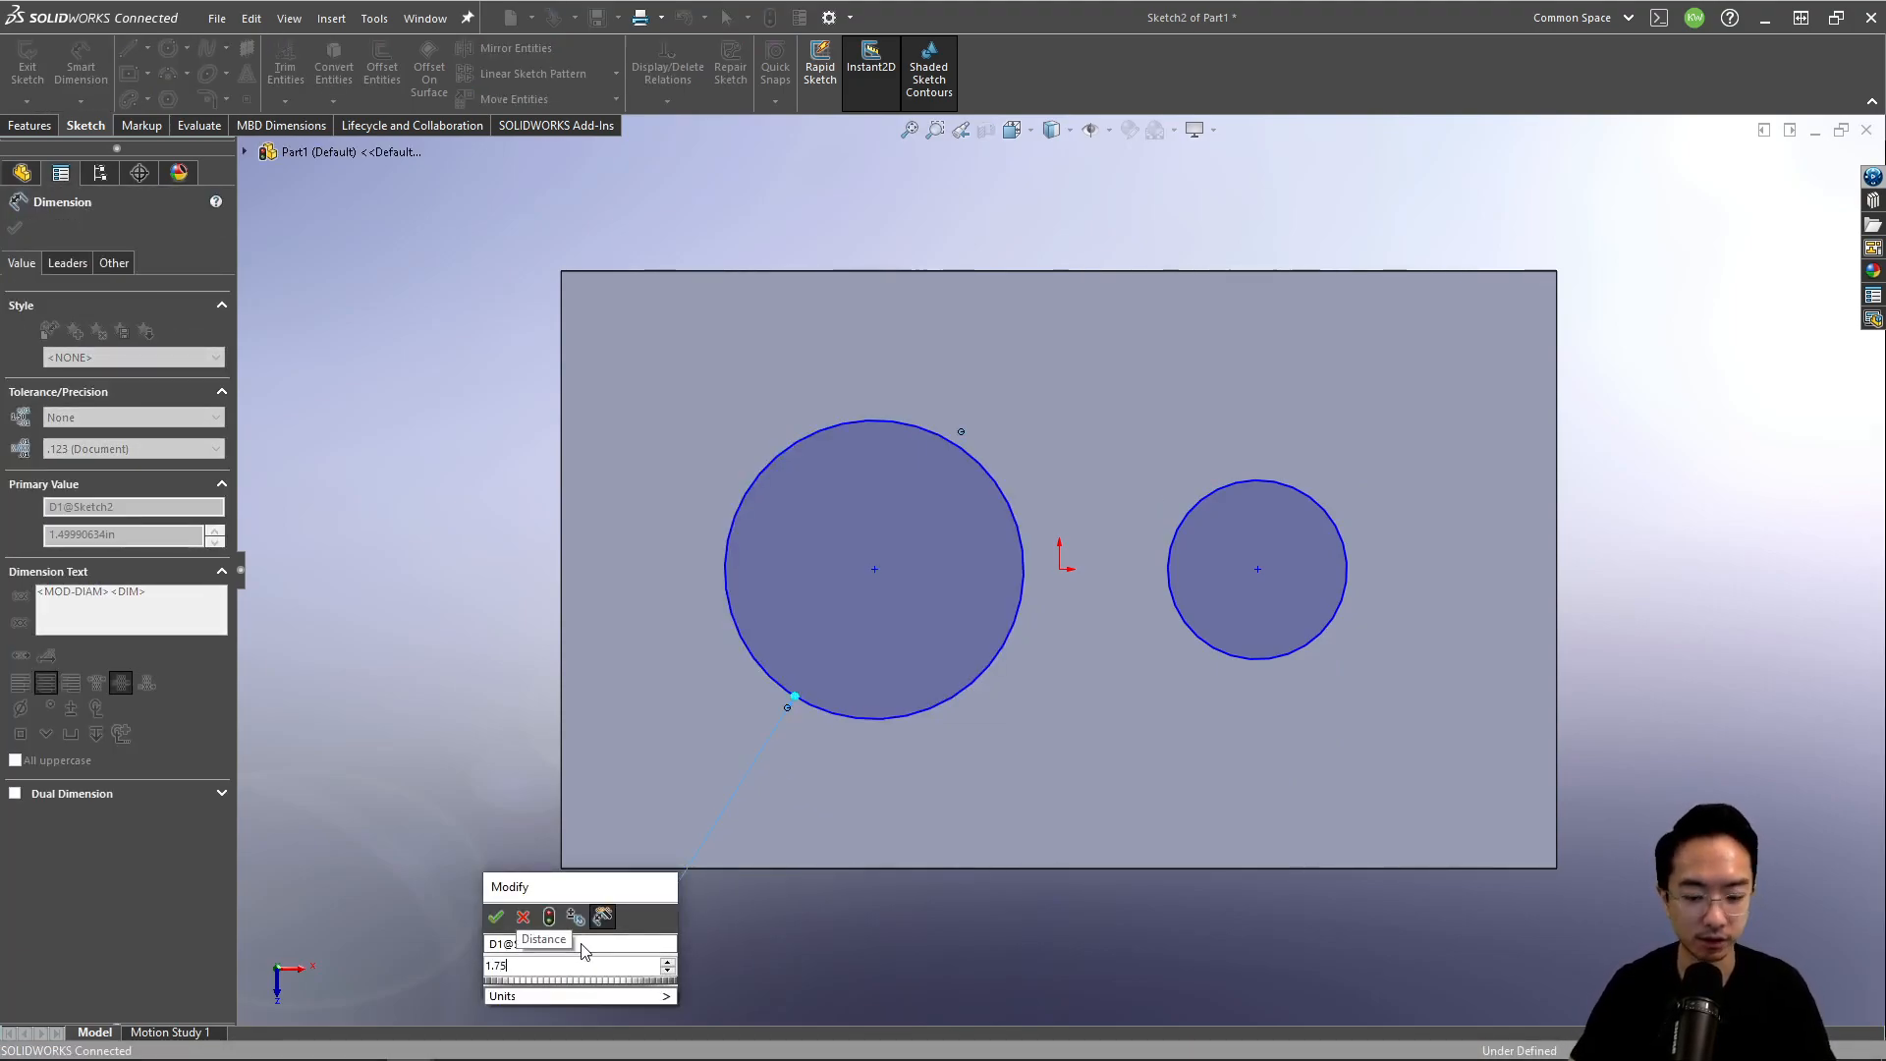
key("Return")
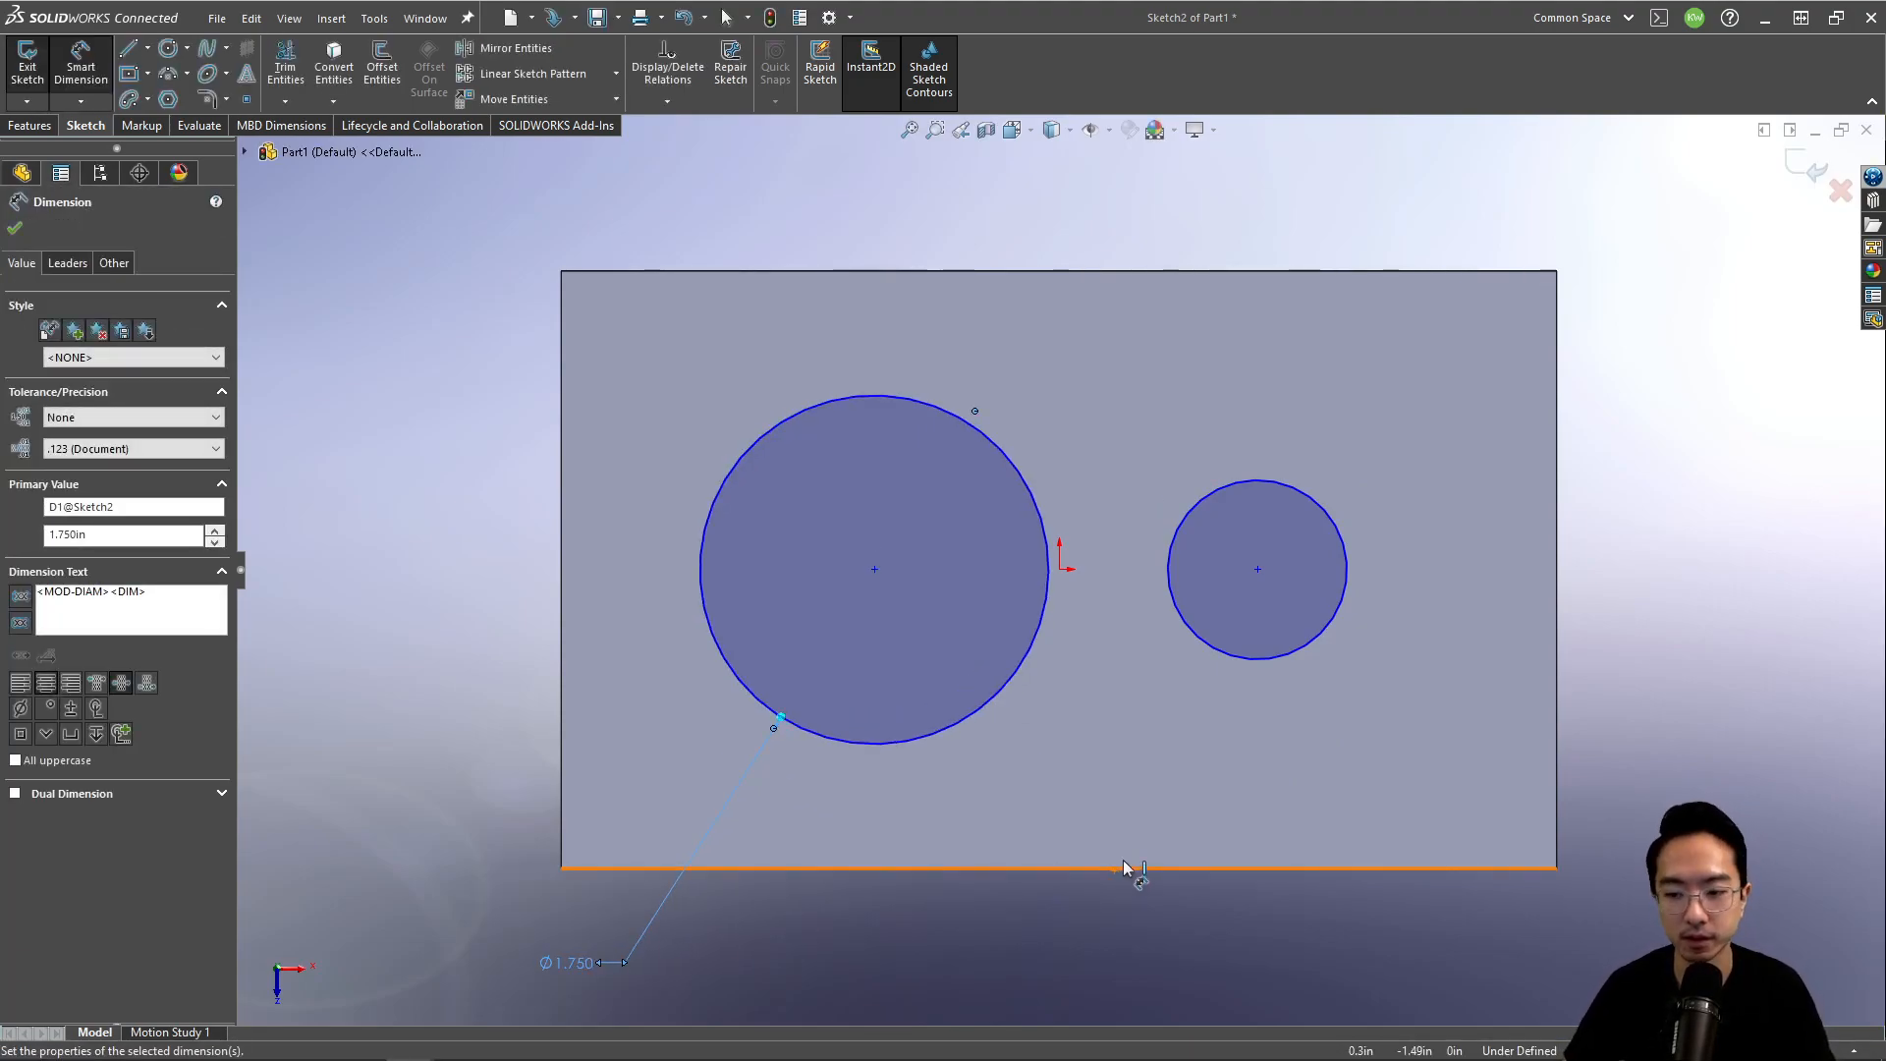
left_click(1289, 652)
left_click(1582, 947)
type(".75")
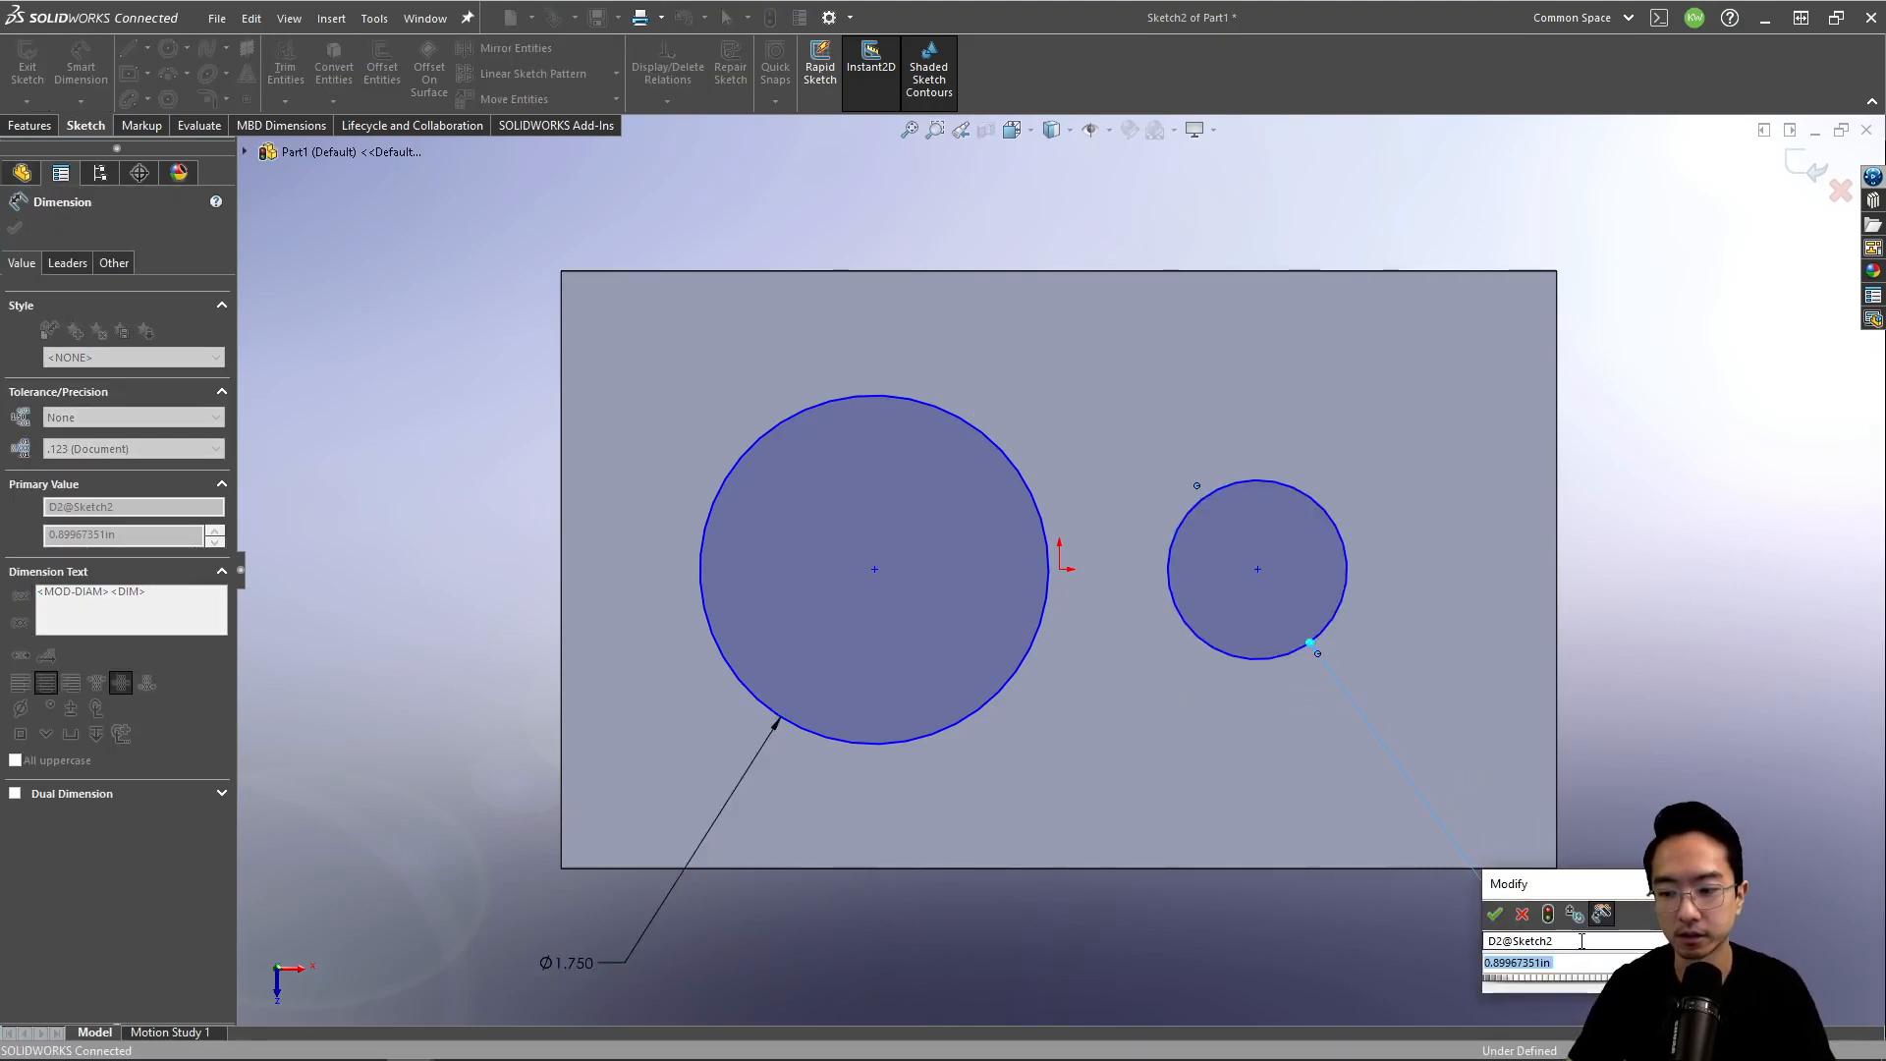
key("Return")
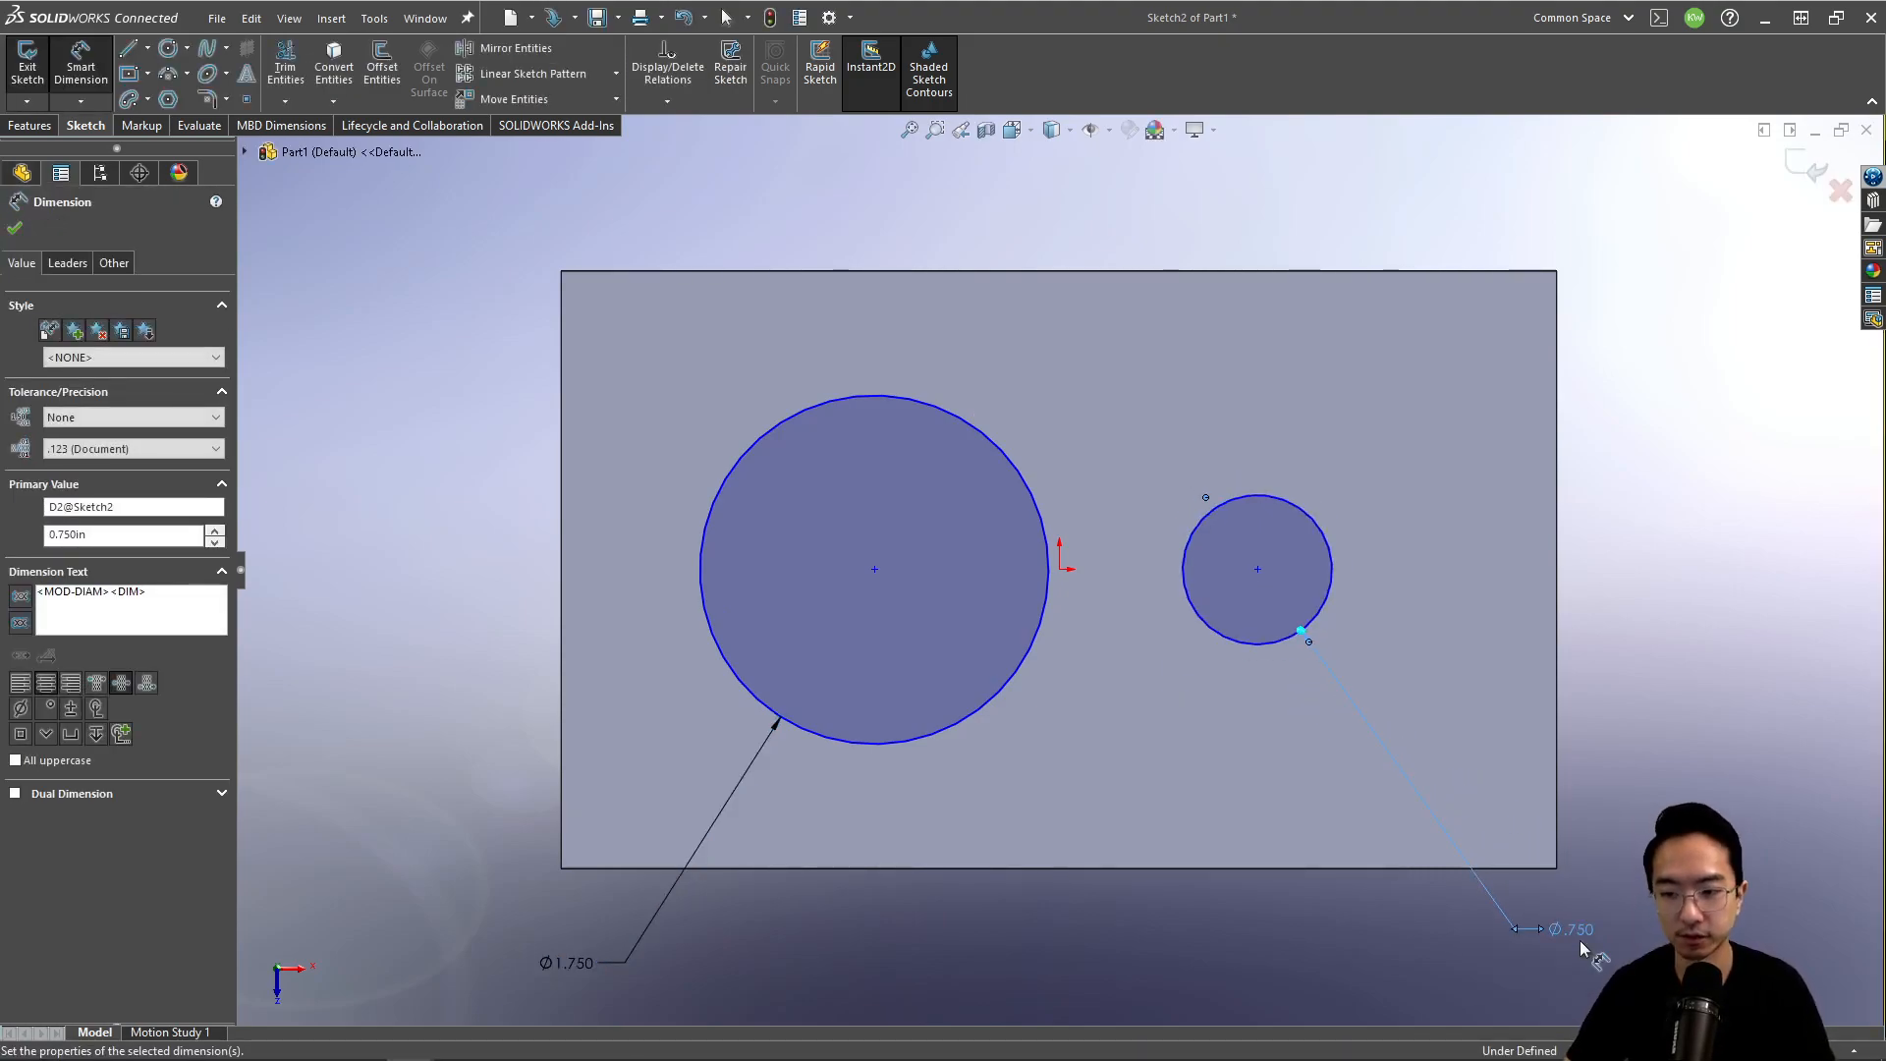
key("Escape")
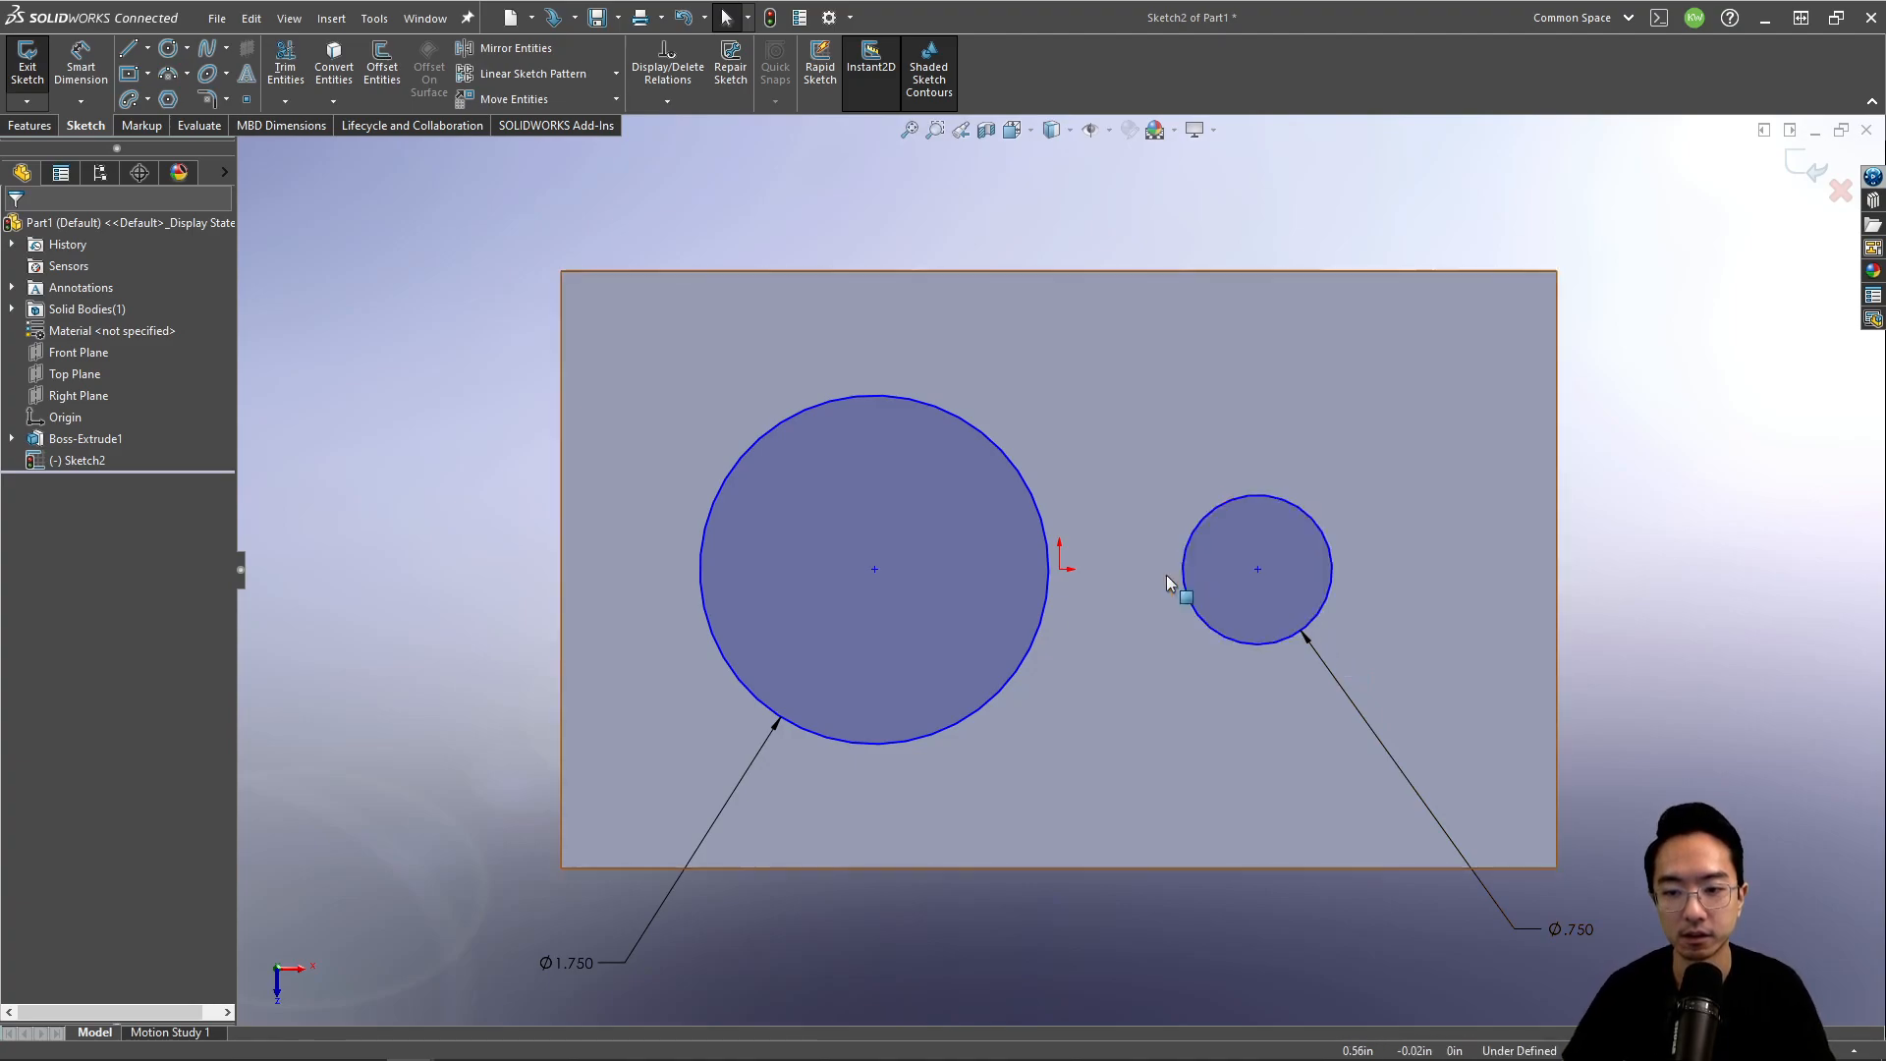
Step: Add horizontal relations between the origin and the centre points of both circles
left_click(1061, 569)
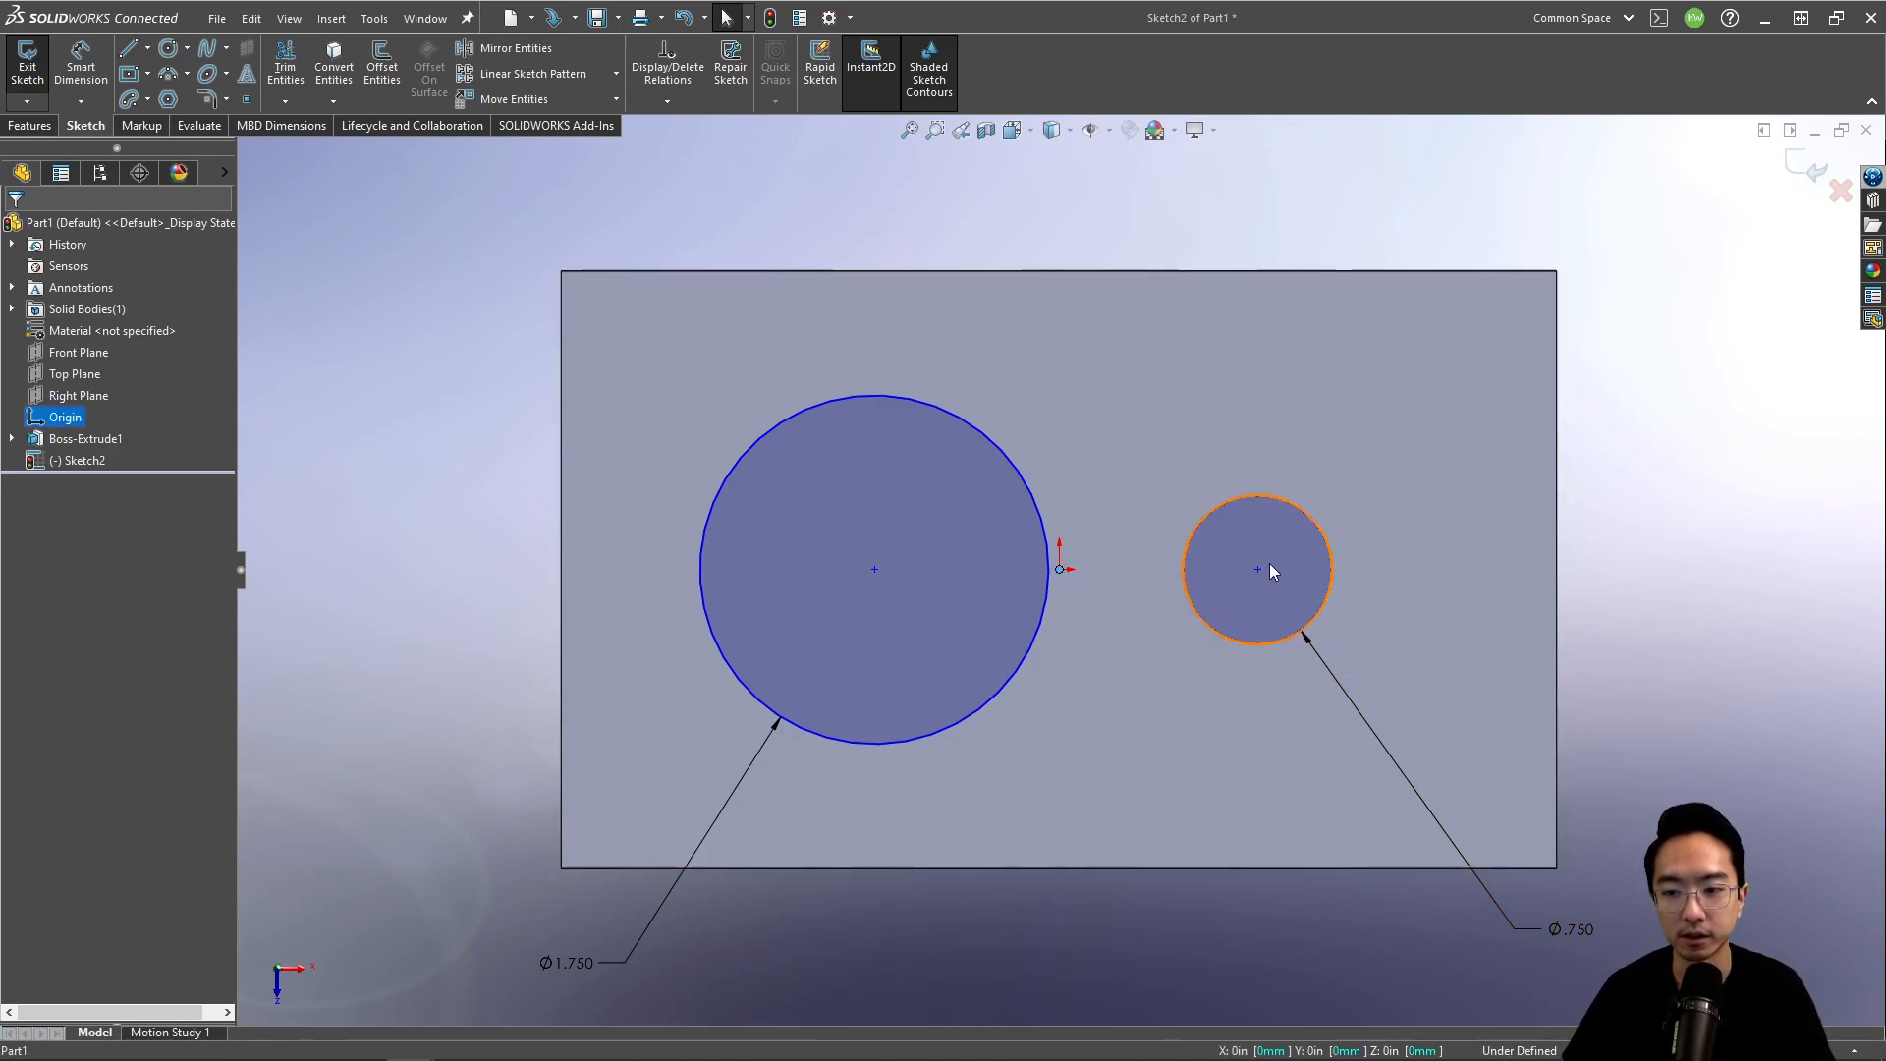
left_click(1259, 570, "ctrl")
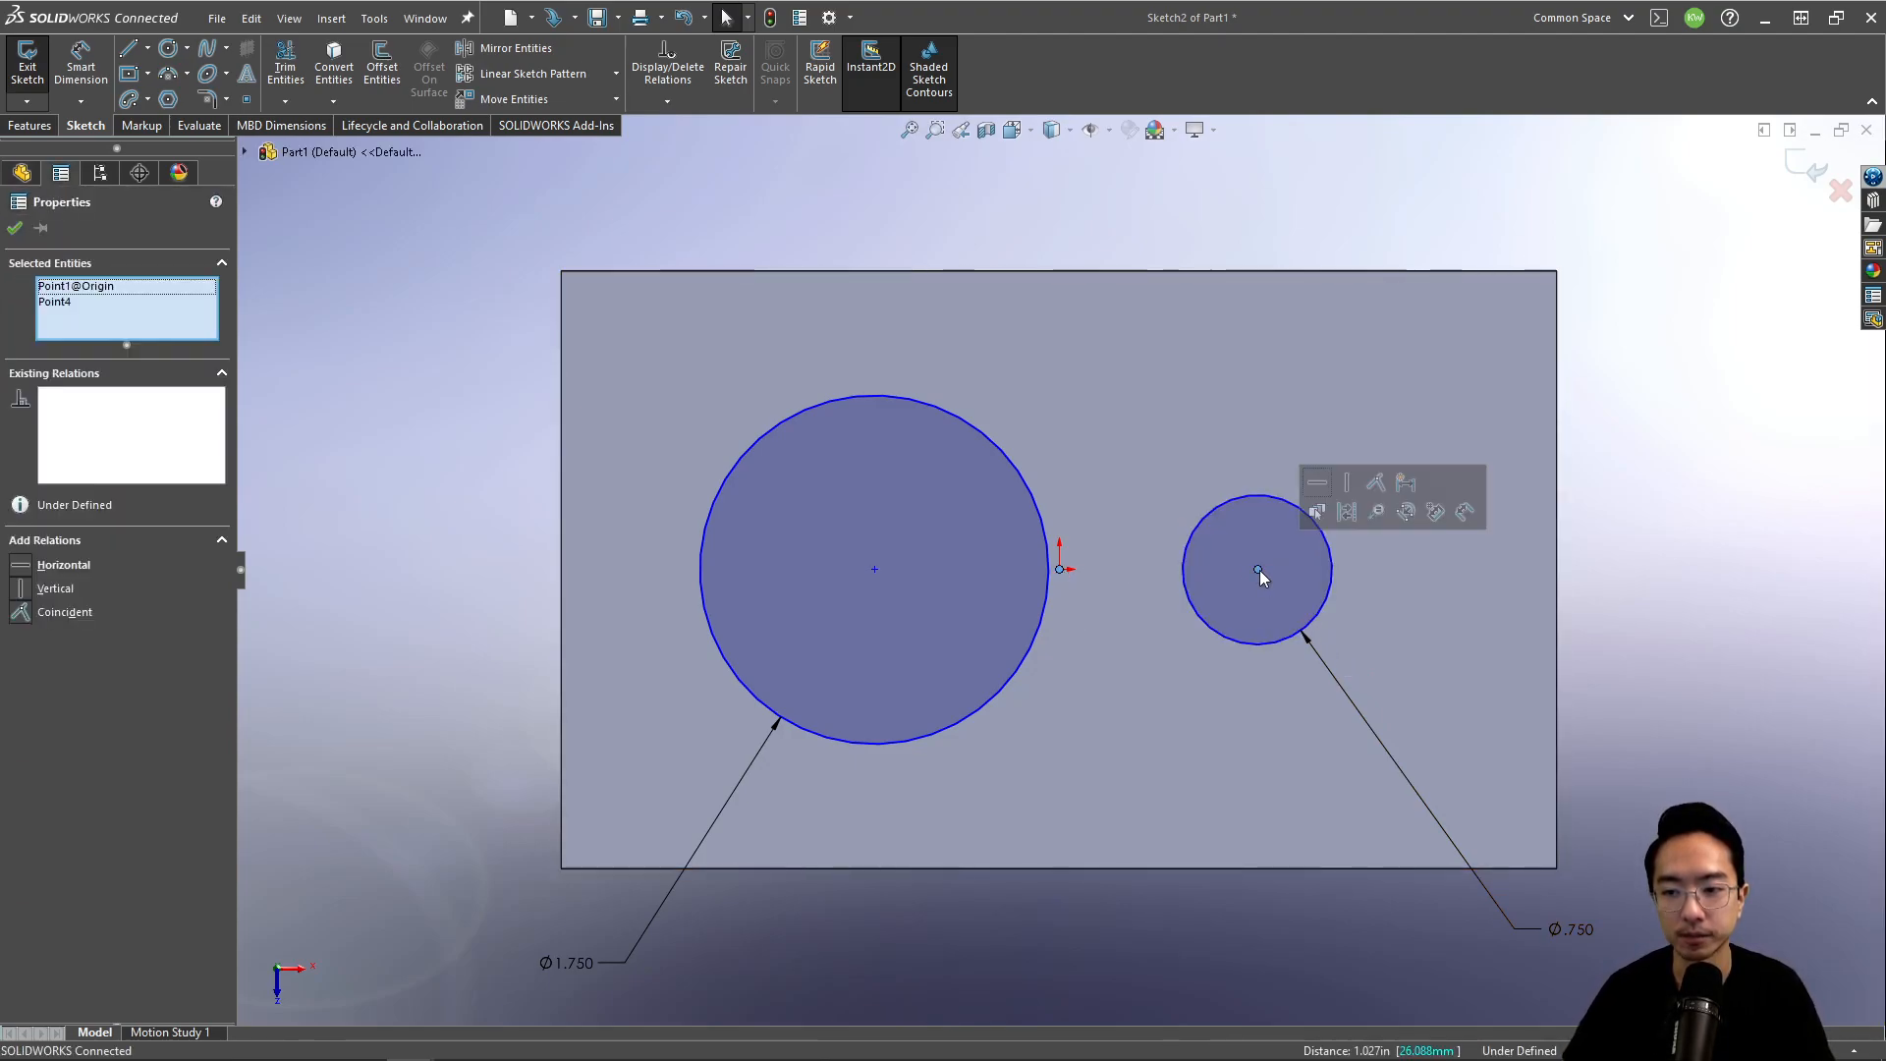
left_click(1318, 483)
key("Escape")
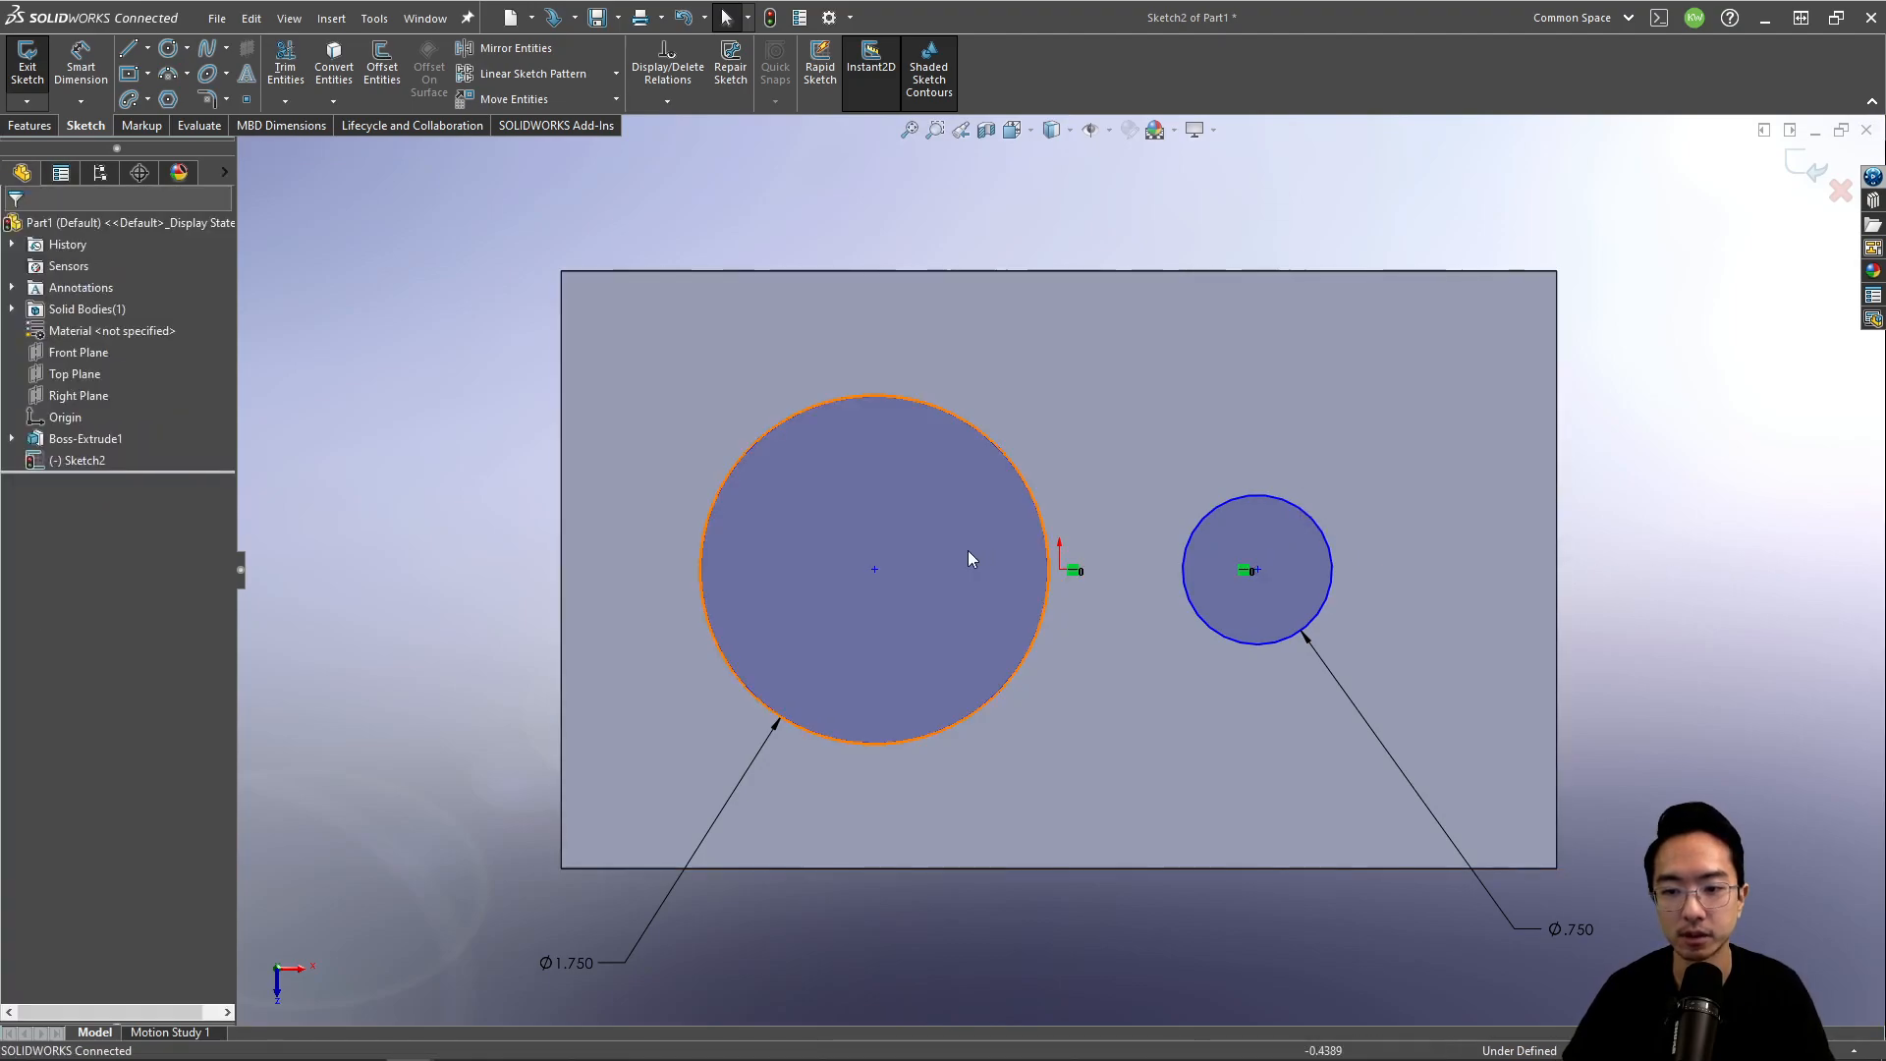
left_click(875, 570)
left_click(1061, 570, "ctrl")
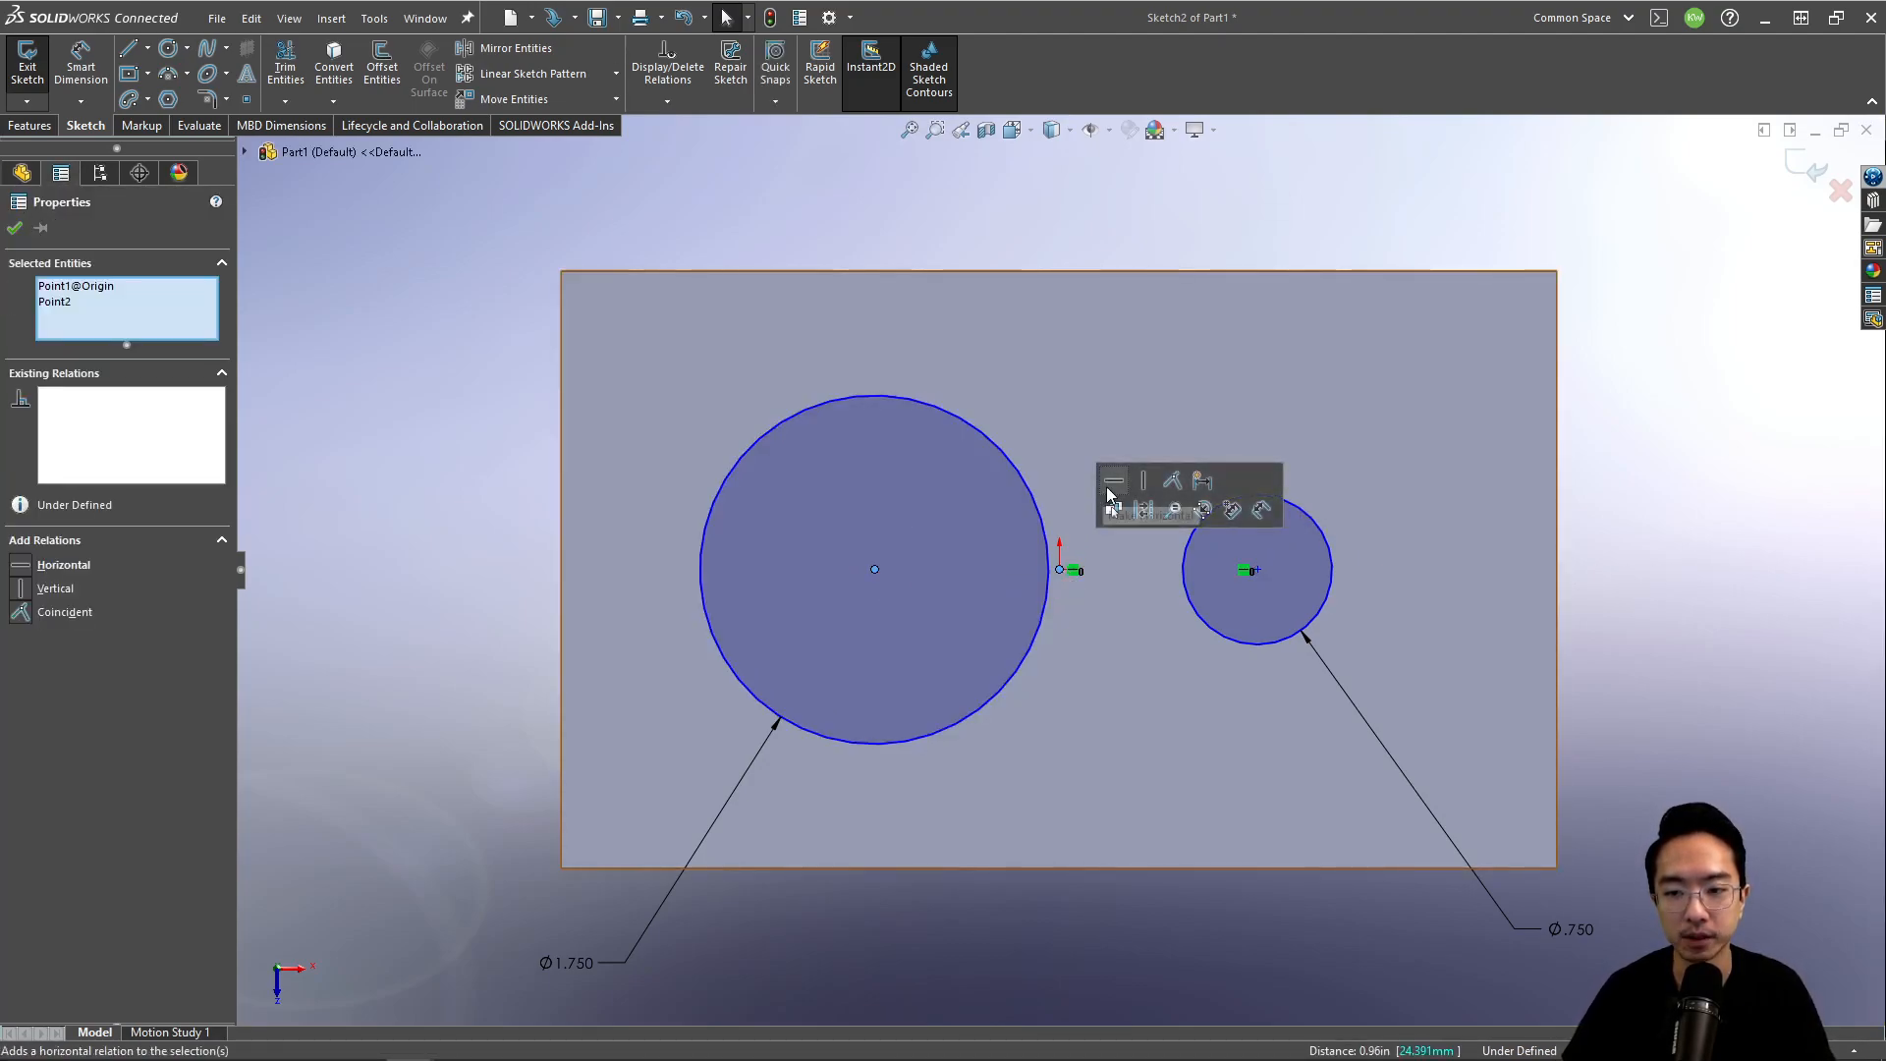
left_click(1113, 482)
key("Escape")
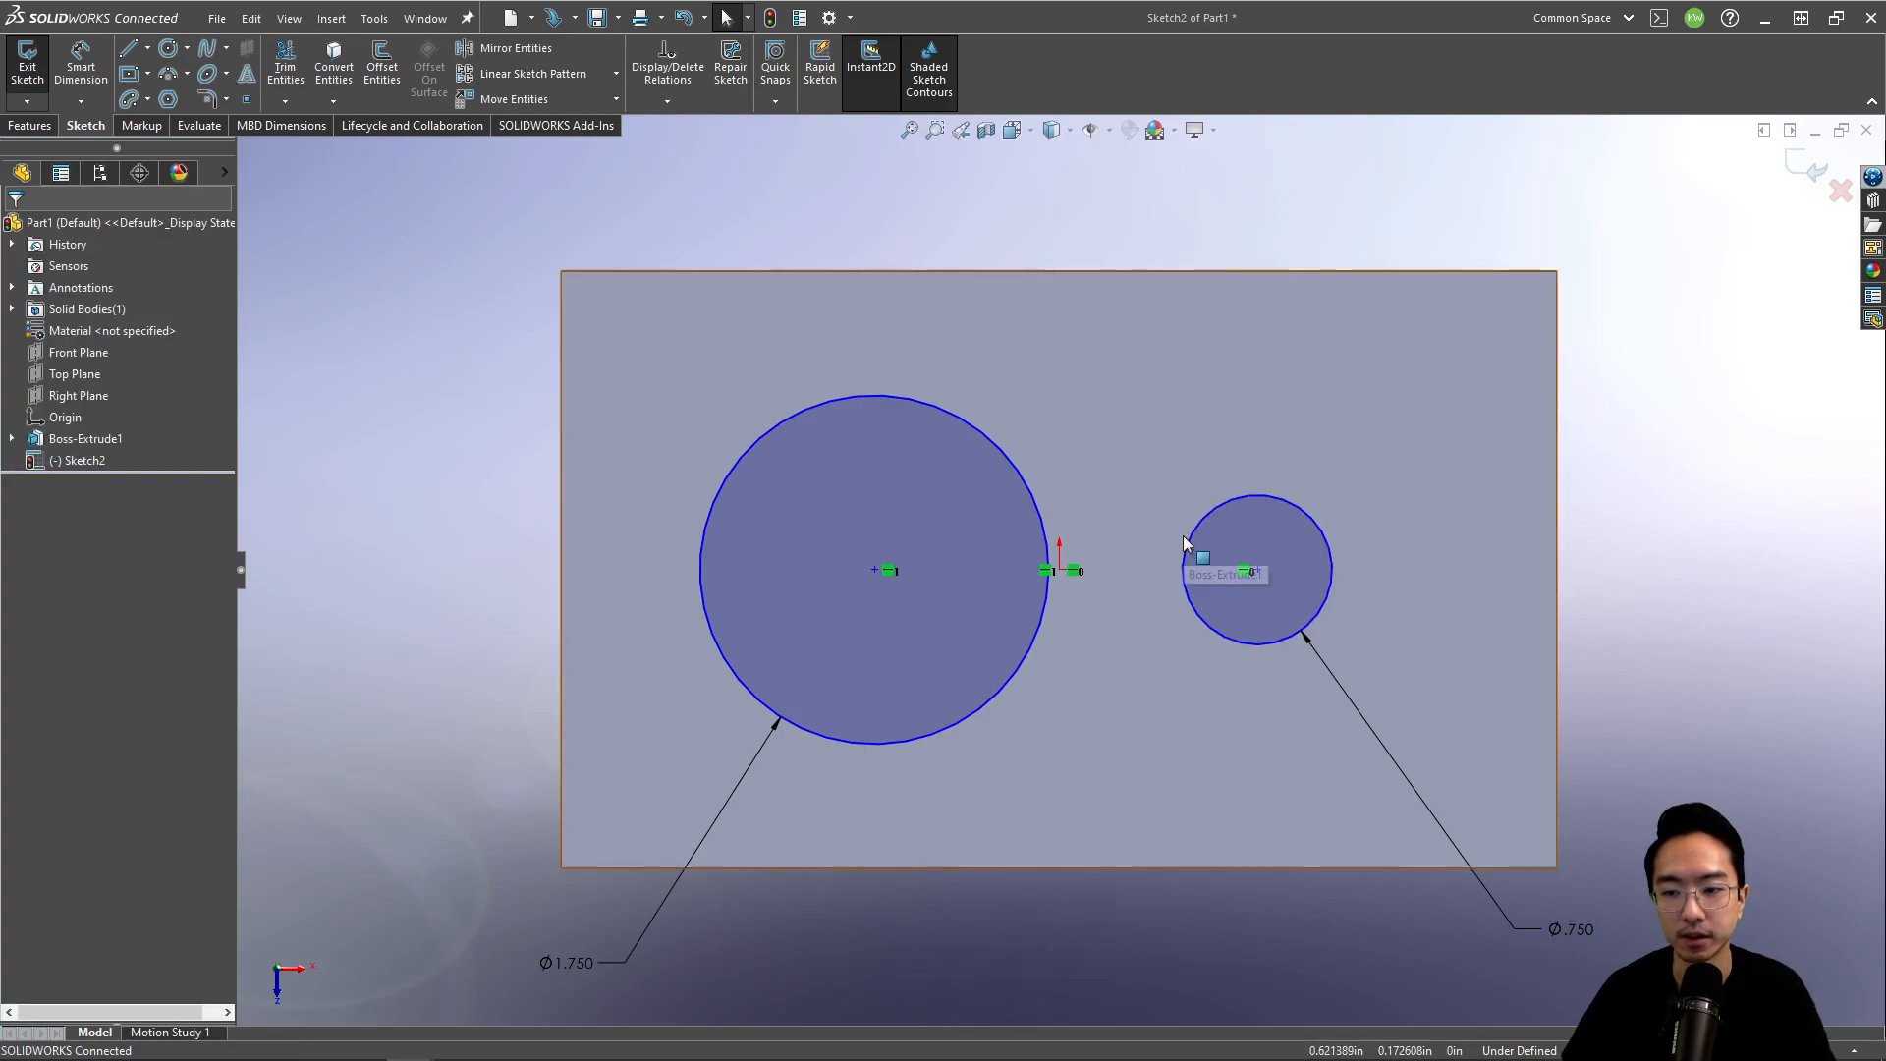
Step: Make the two circles tangent to each other and shift the pair sideways so they sit around the origin
left_click(1187, 534)
left_click(1043, 525, "ctrl")
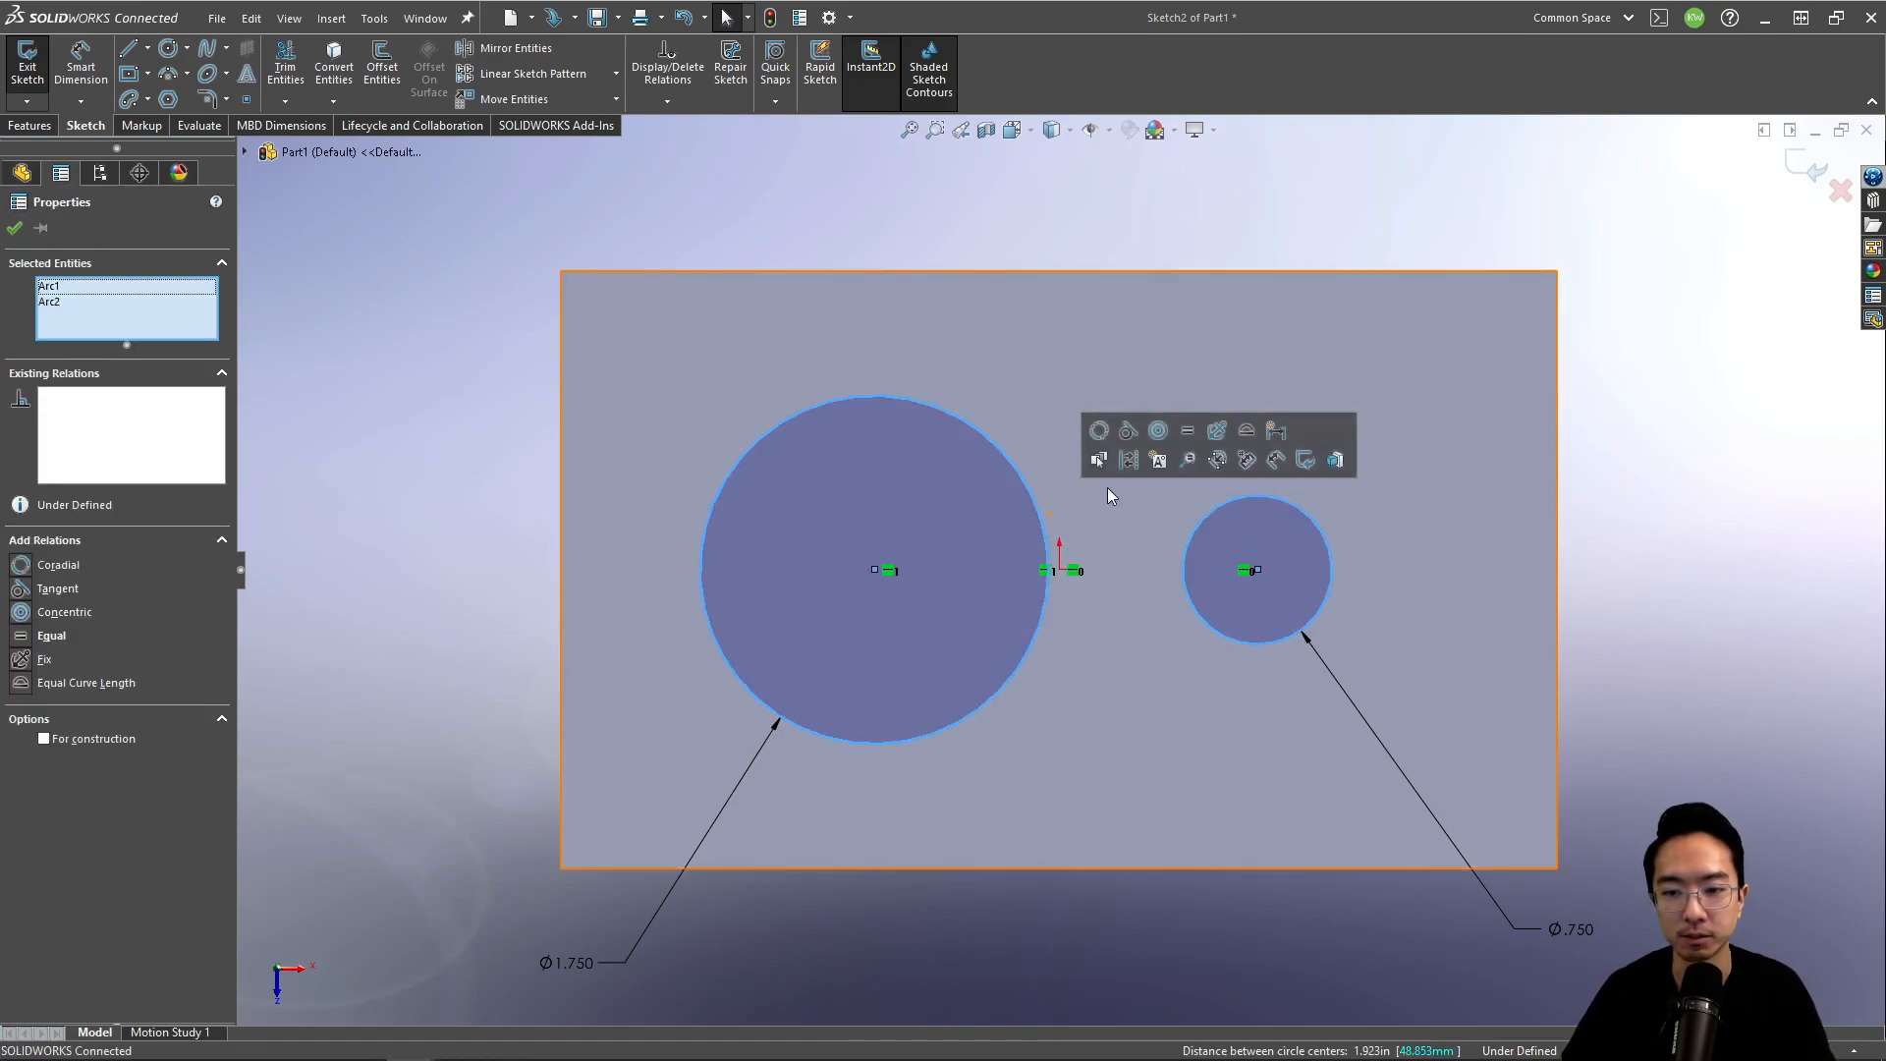
left_click(1130, 433)
key("Escape")
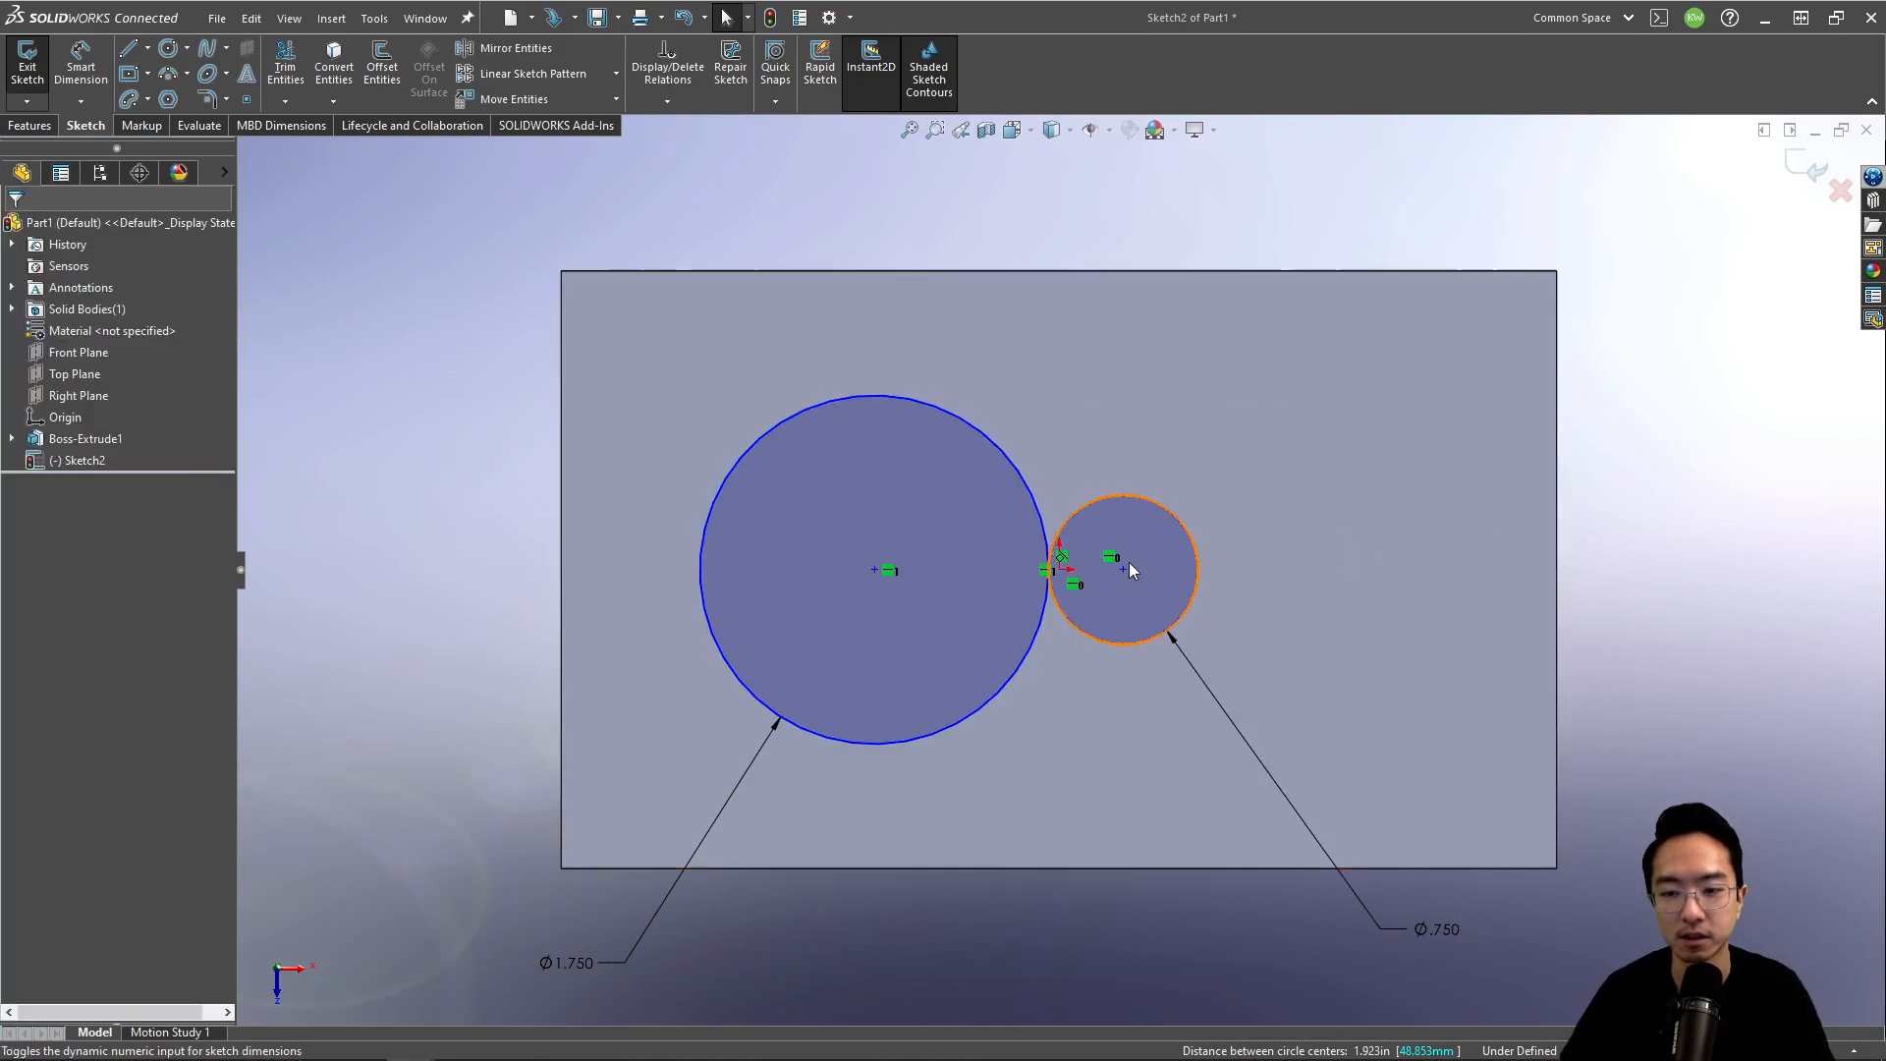
left_click_drag(1128, 570, 1205, 562)
left_click(1712, 562)
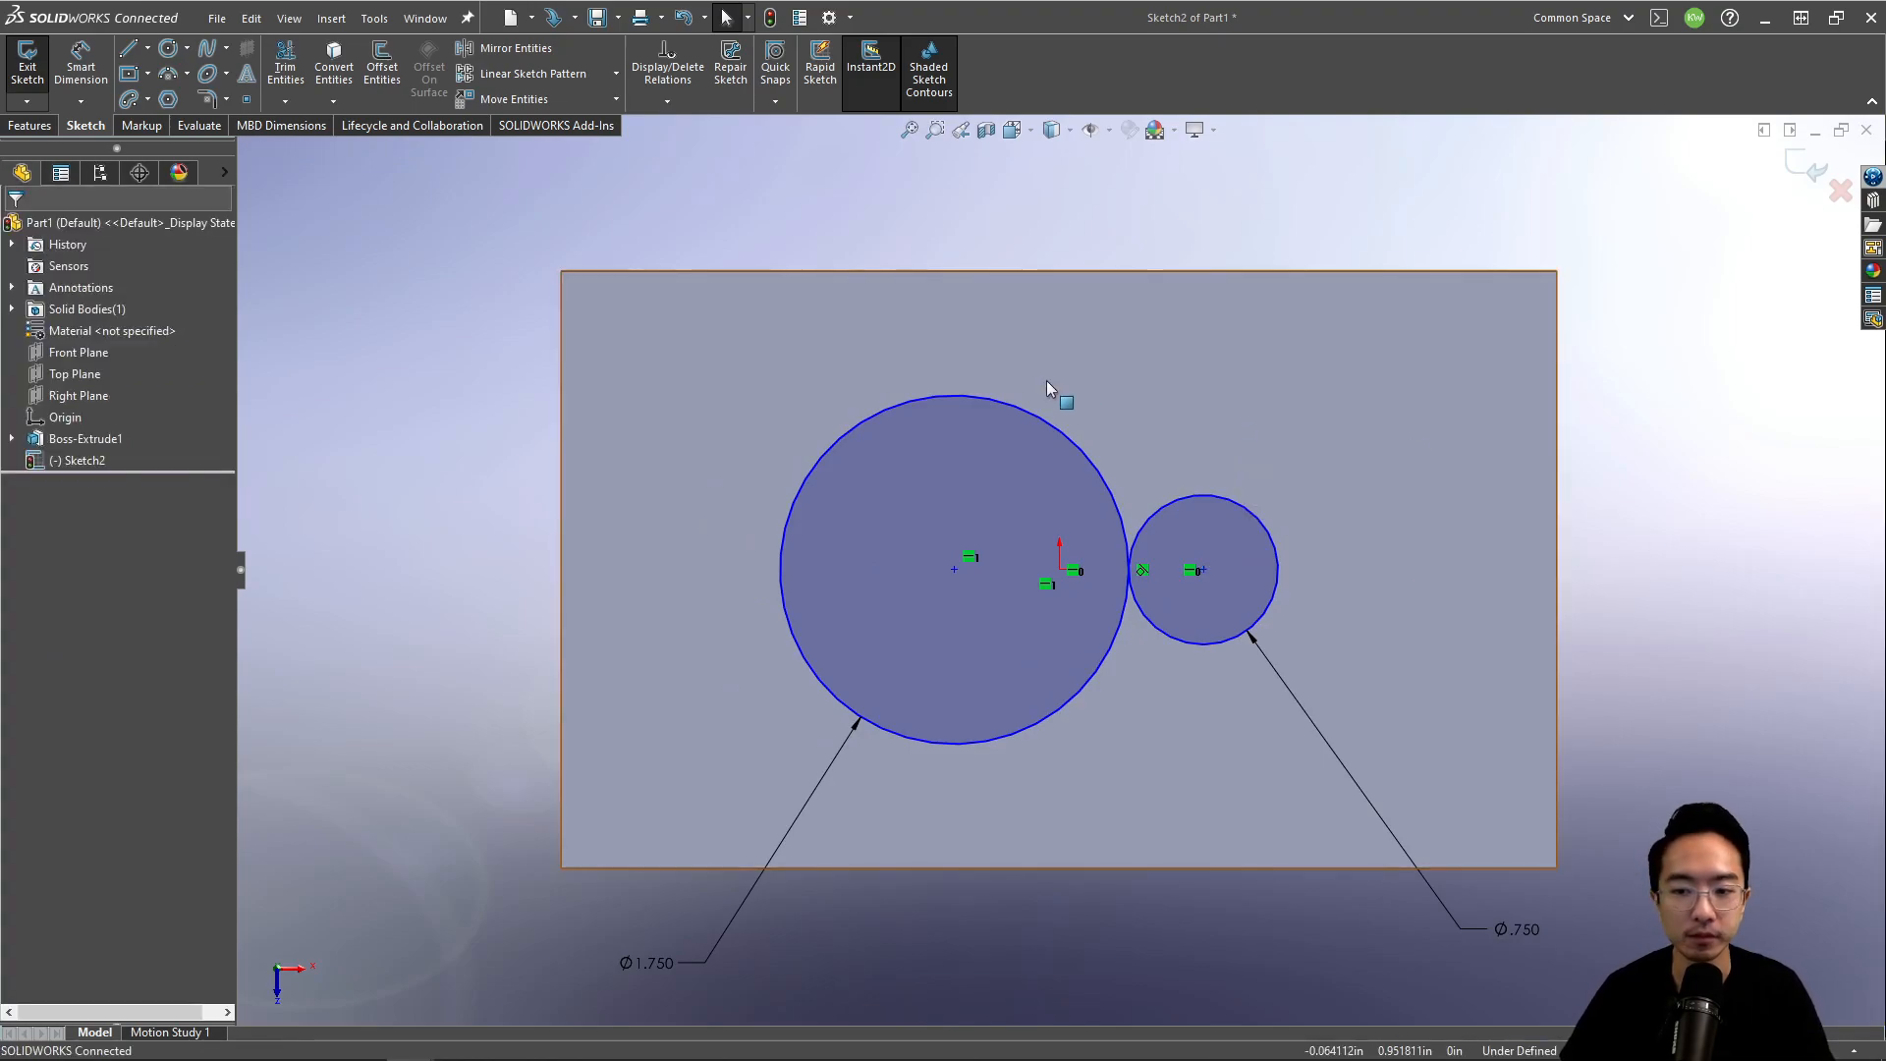
Step: Draw a centerline from the larger circle's centre to the smaller circle's centre
left_click(147, 48)
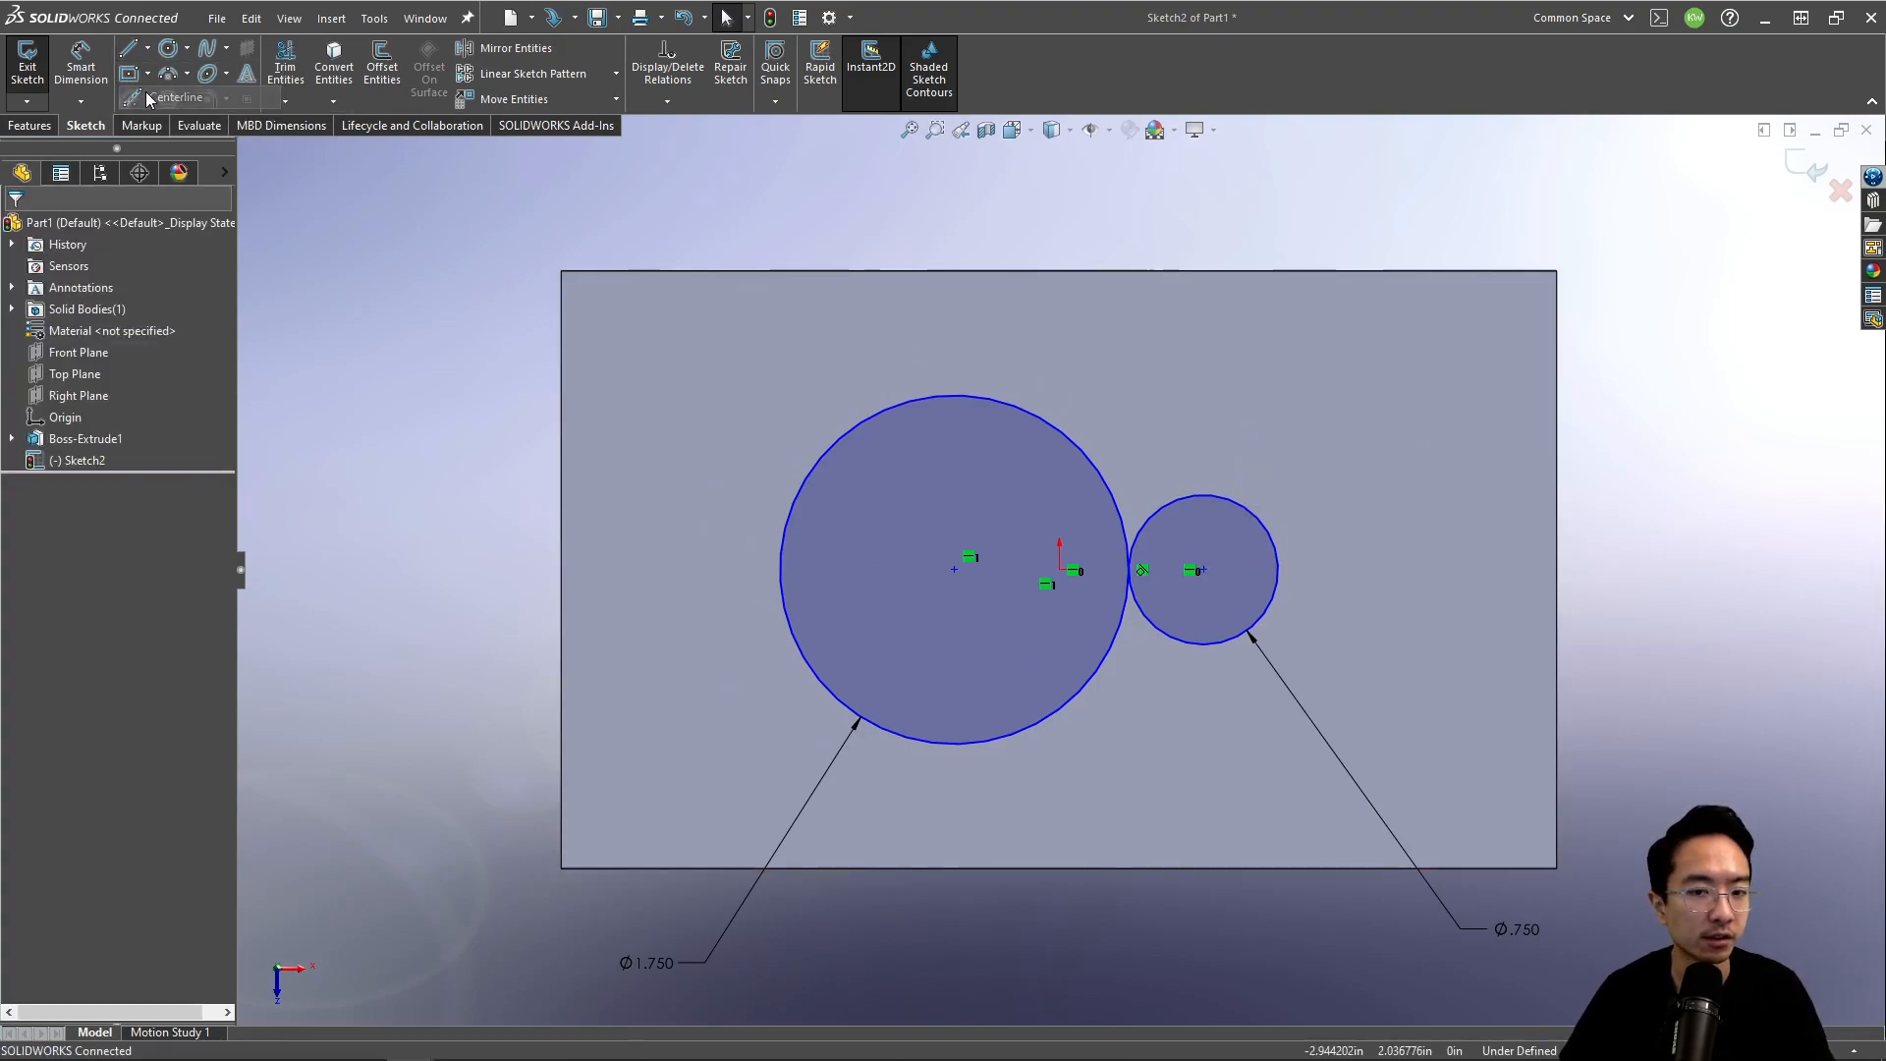
left_click(172, 96)
left_click(953, 570)
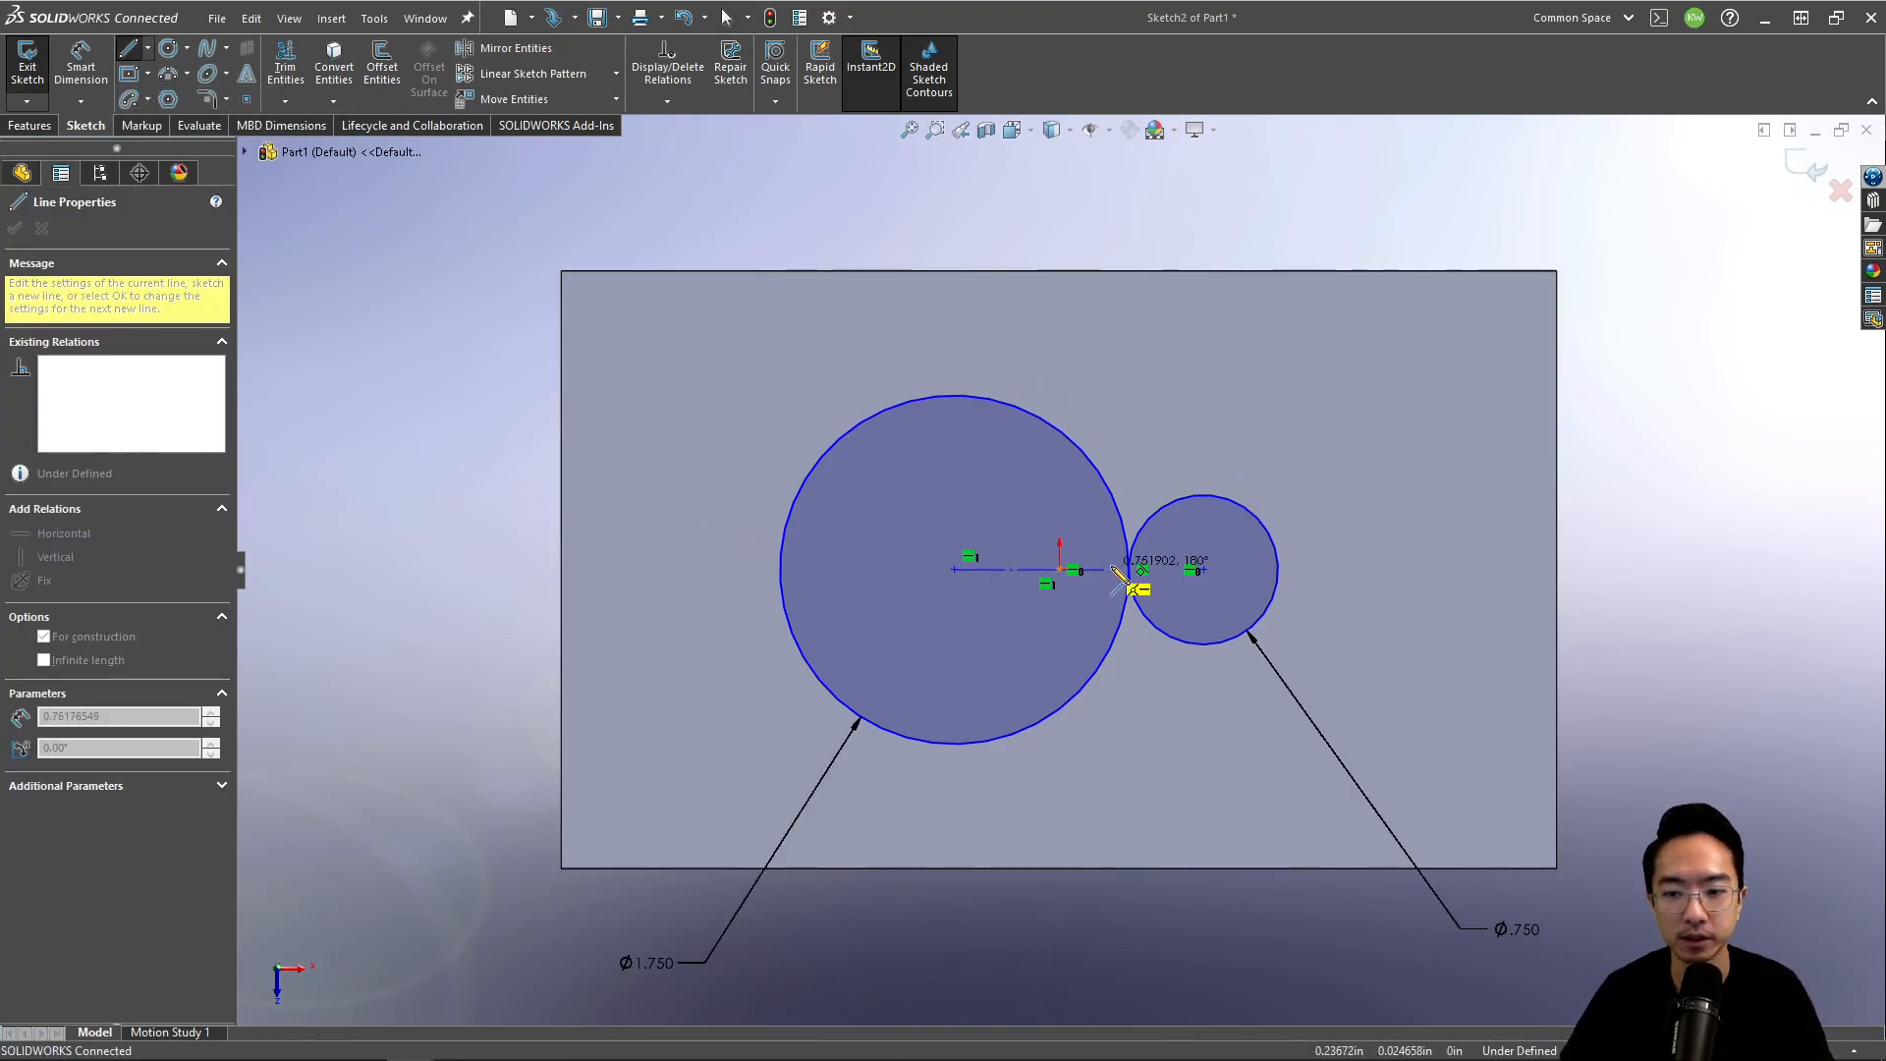
left_click(1198, 570)
key("Escape")
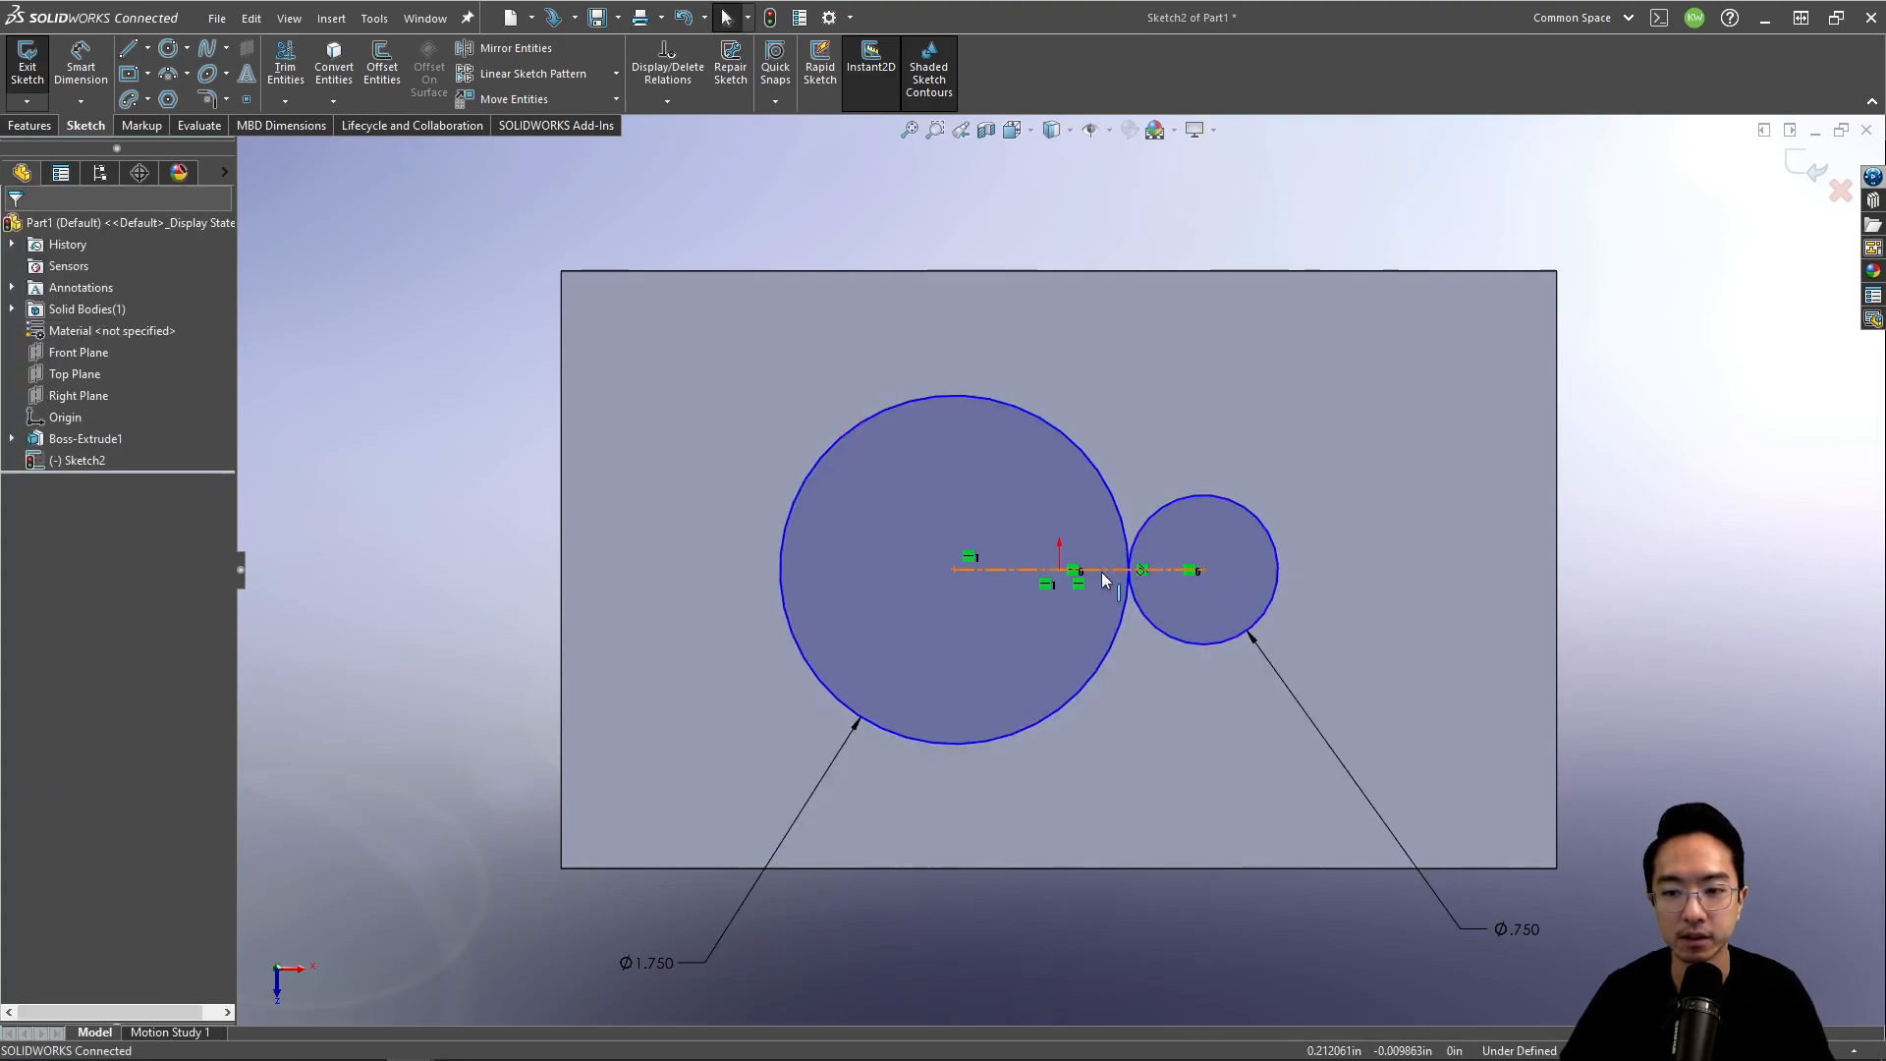
Step: Add a midpoint relation between the centerline and the origin to centre the circle pair on the plate
left_click(1092, 570)
left_click(1059, 570, "ctrl")
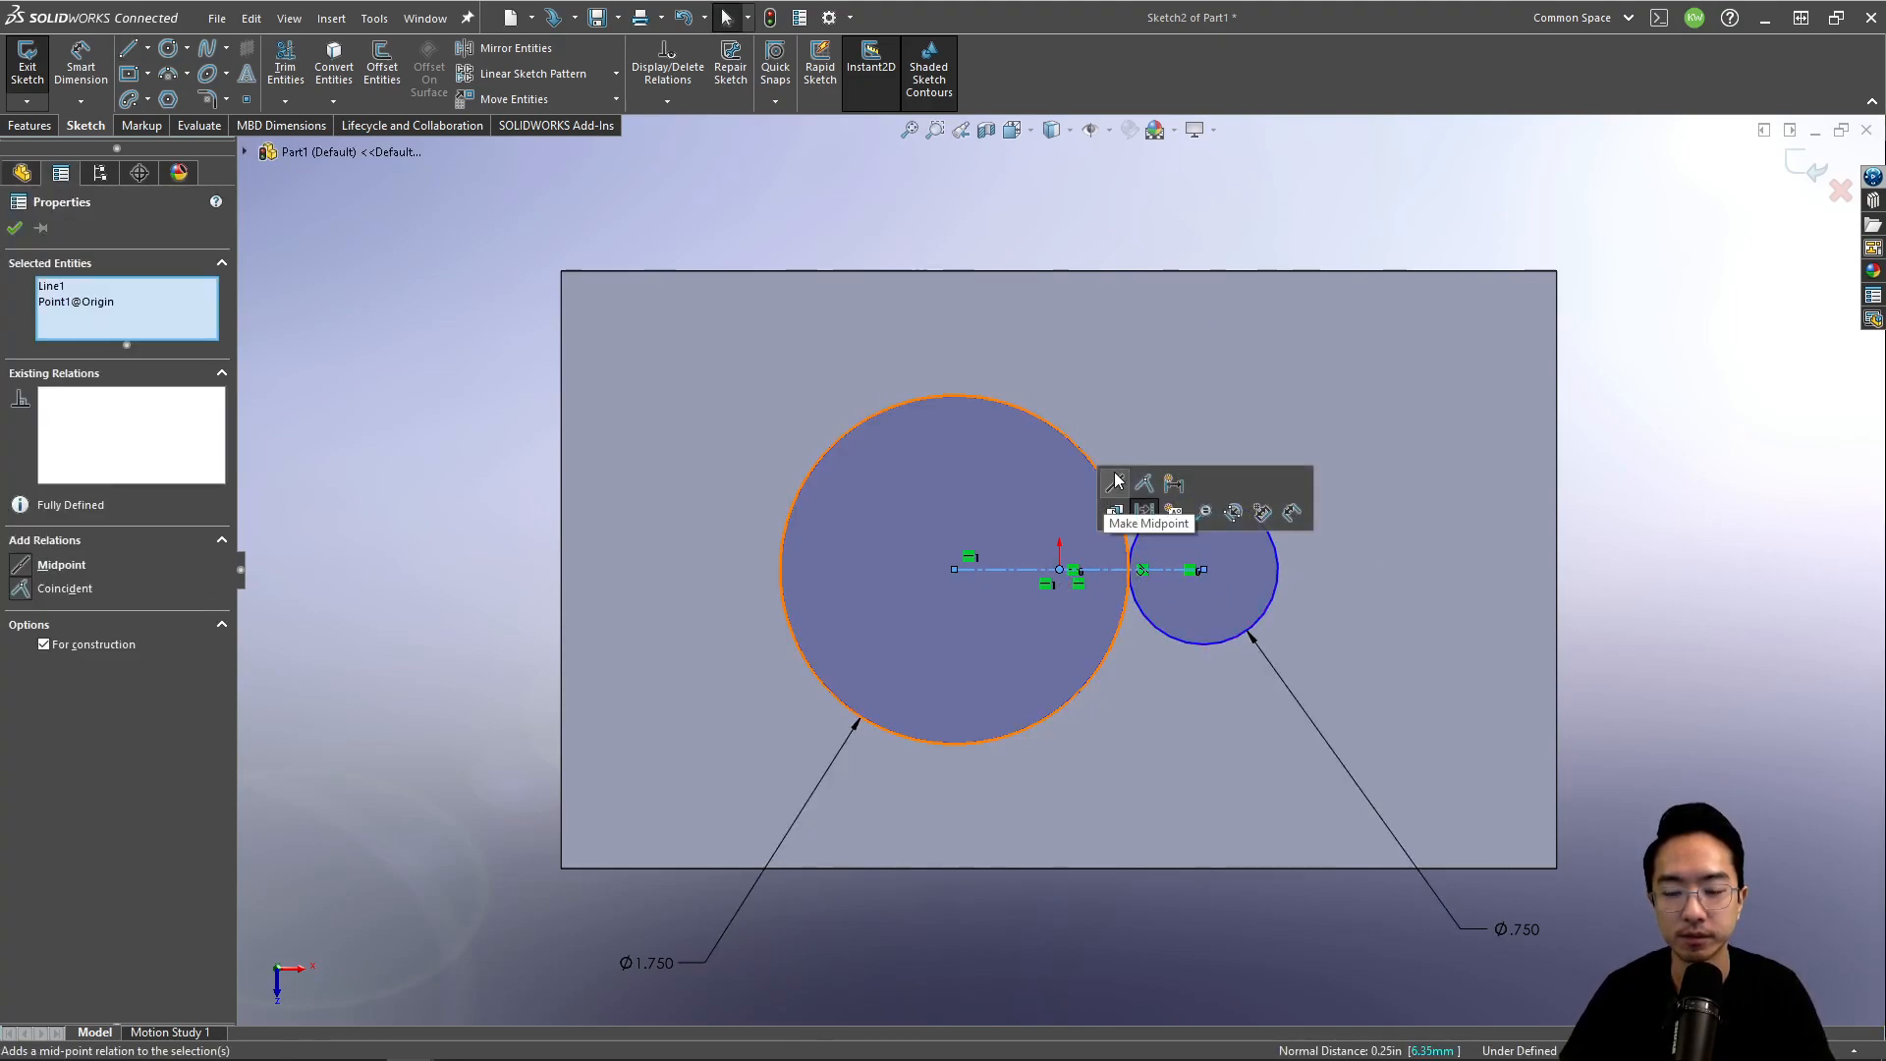
left_click(1115, 482)
left_click(1691, 439)
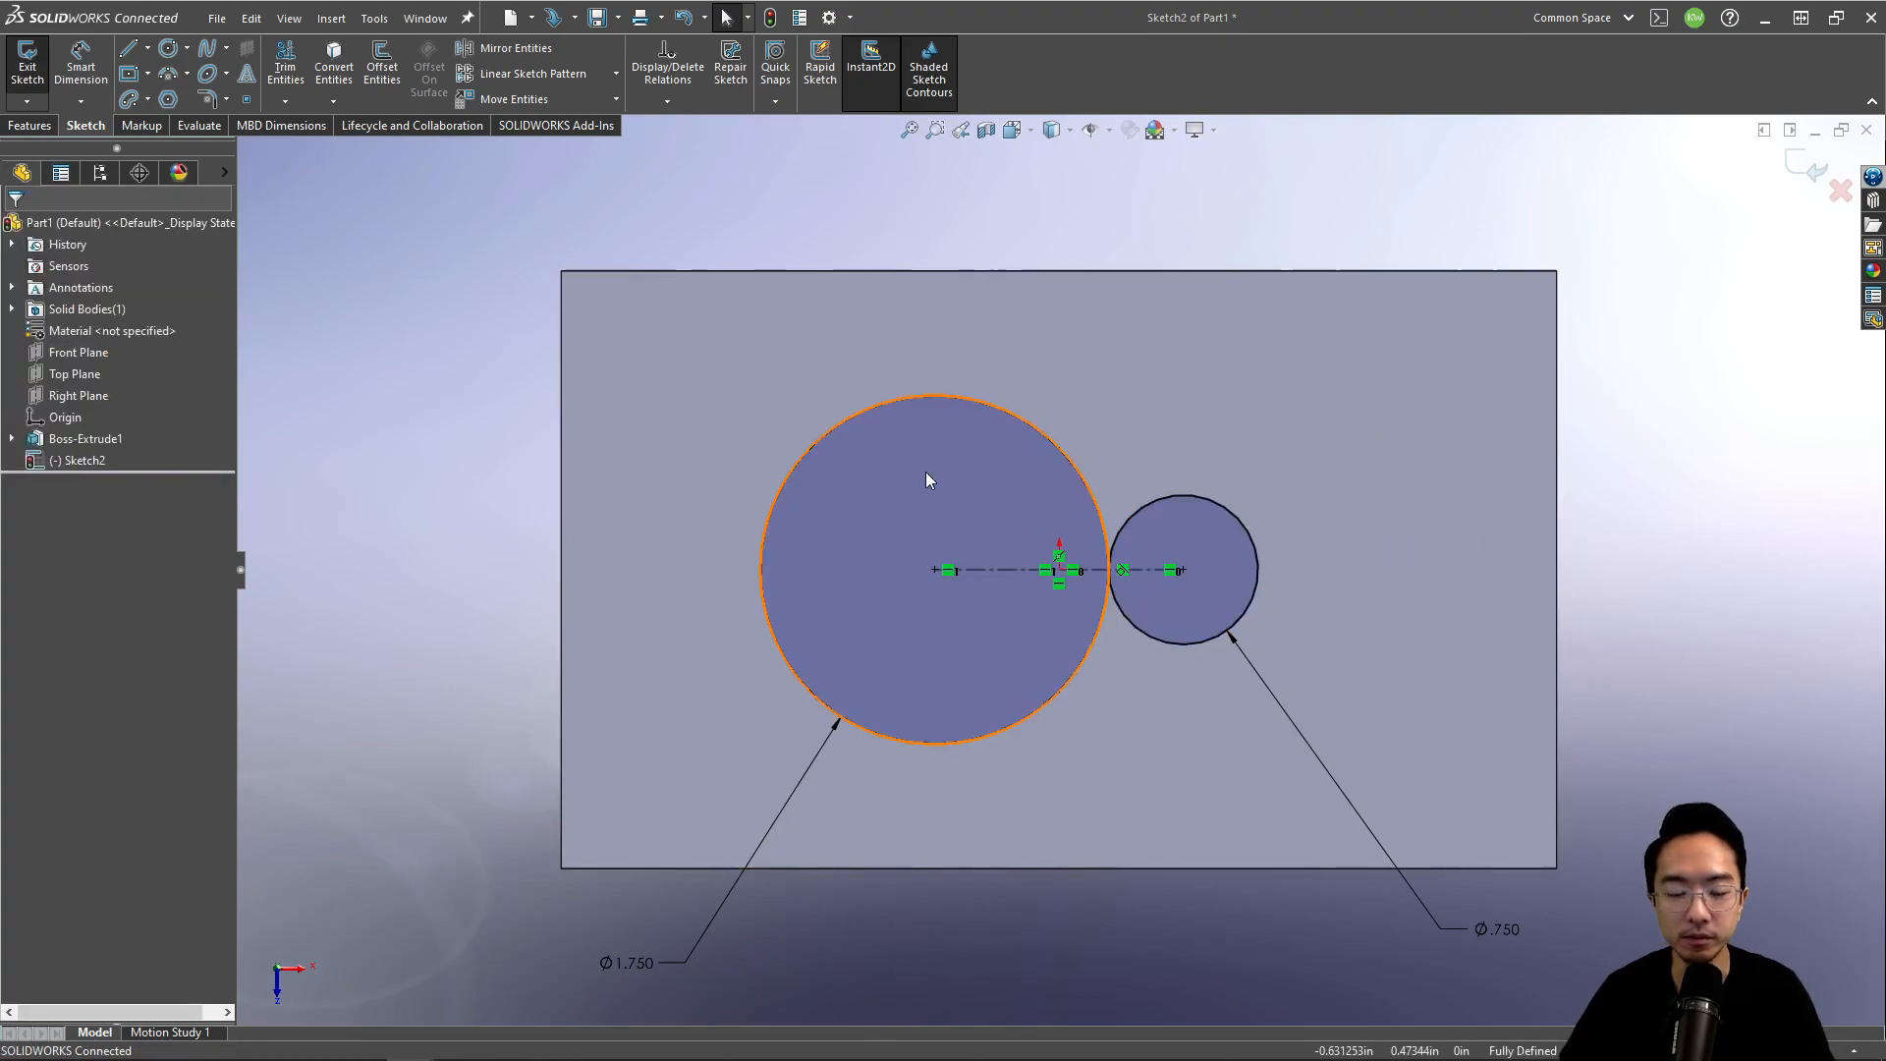
Step: Convert both circles to construction geometry
left_click_drag(631, 350, 1434, 850)
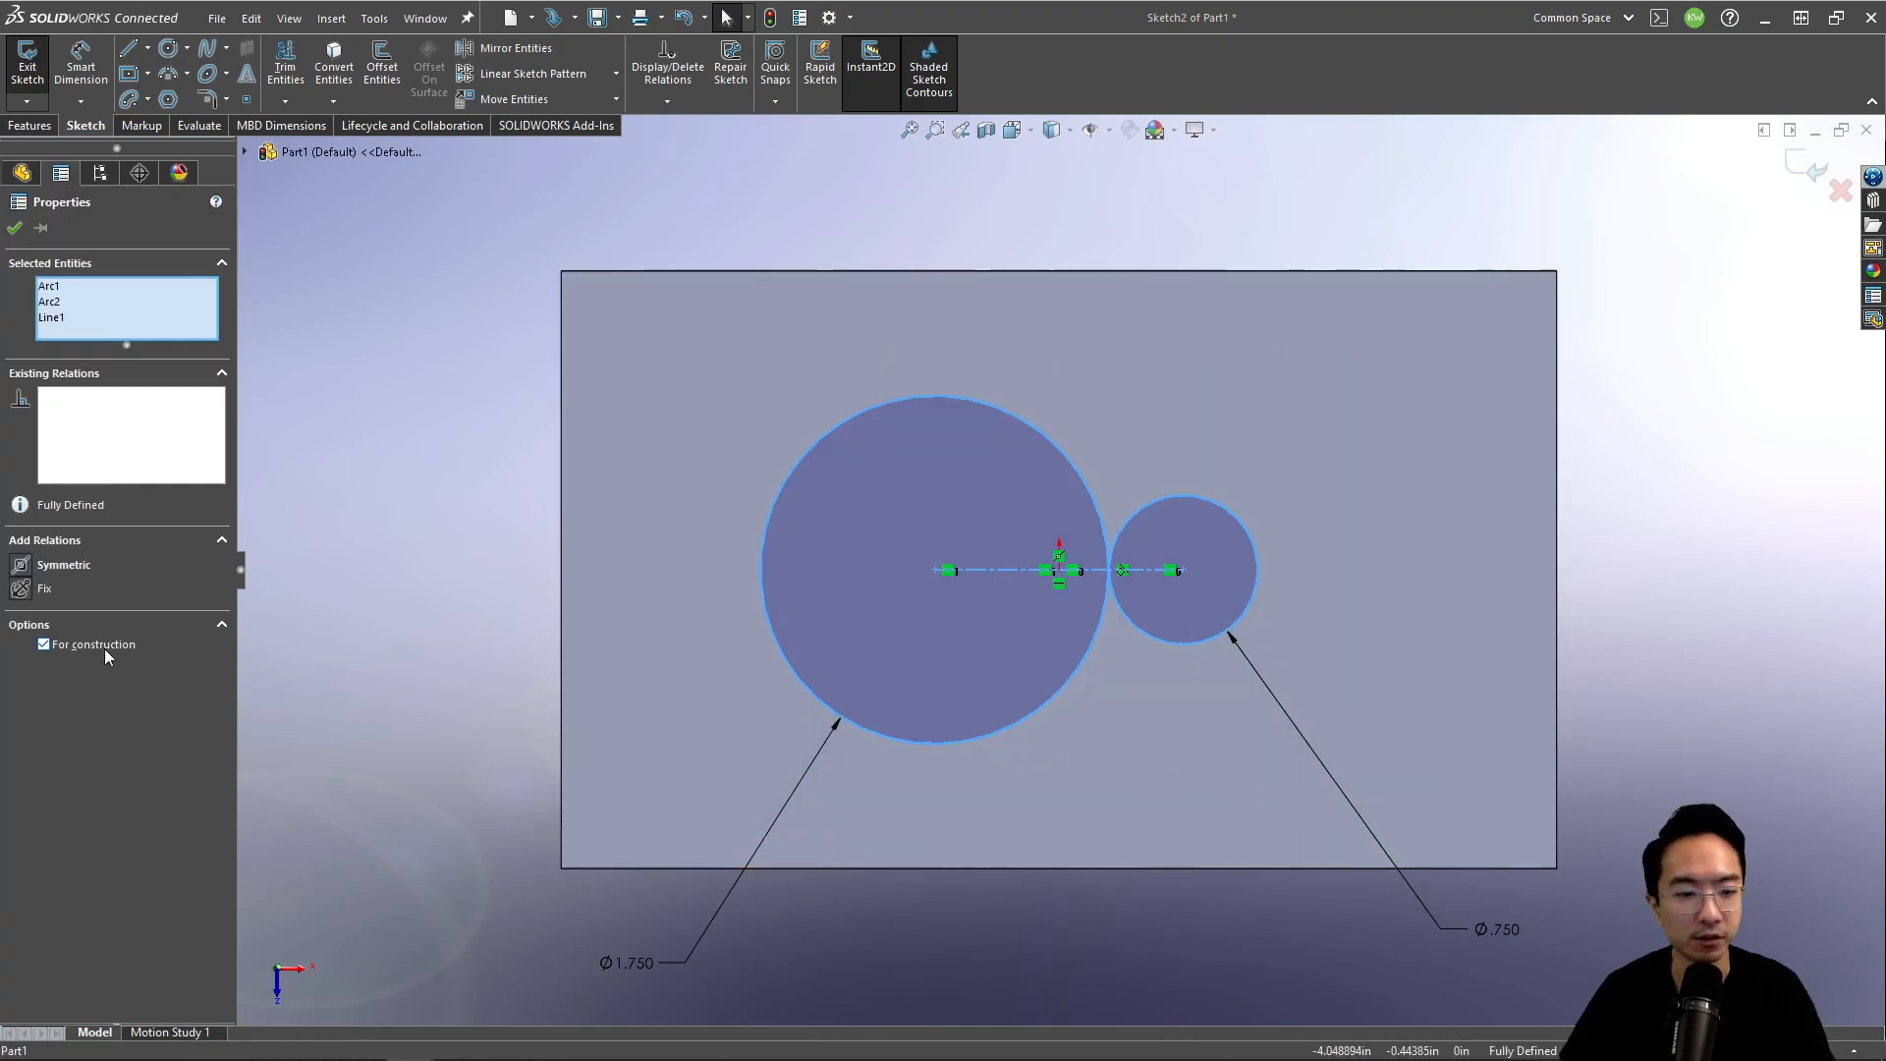
left_click(54, 646)
left_click(398, 578)
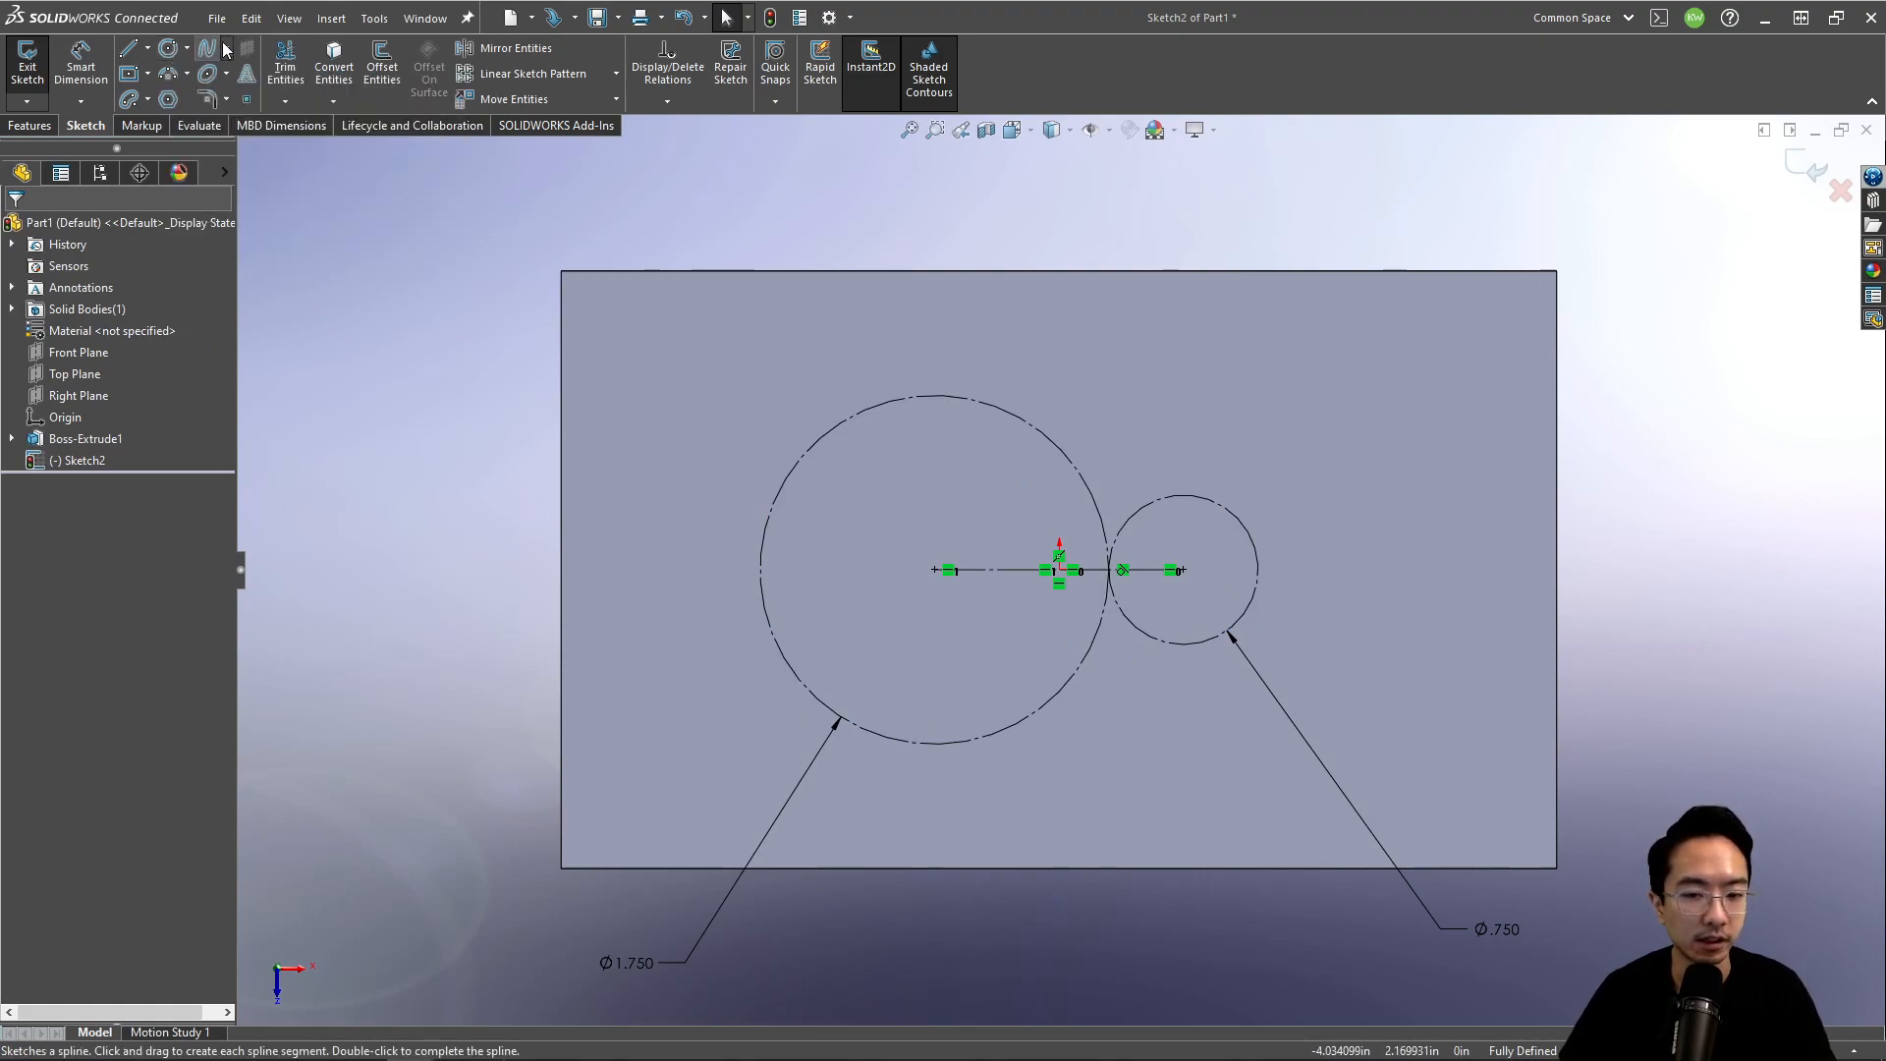
Step: Switch to Chrome and compare the pitch and shaft diameters on the McMaster-Carr pages of the 35-tooth and 15-tooth gears
mouse_move(741, 1044)
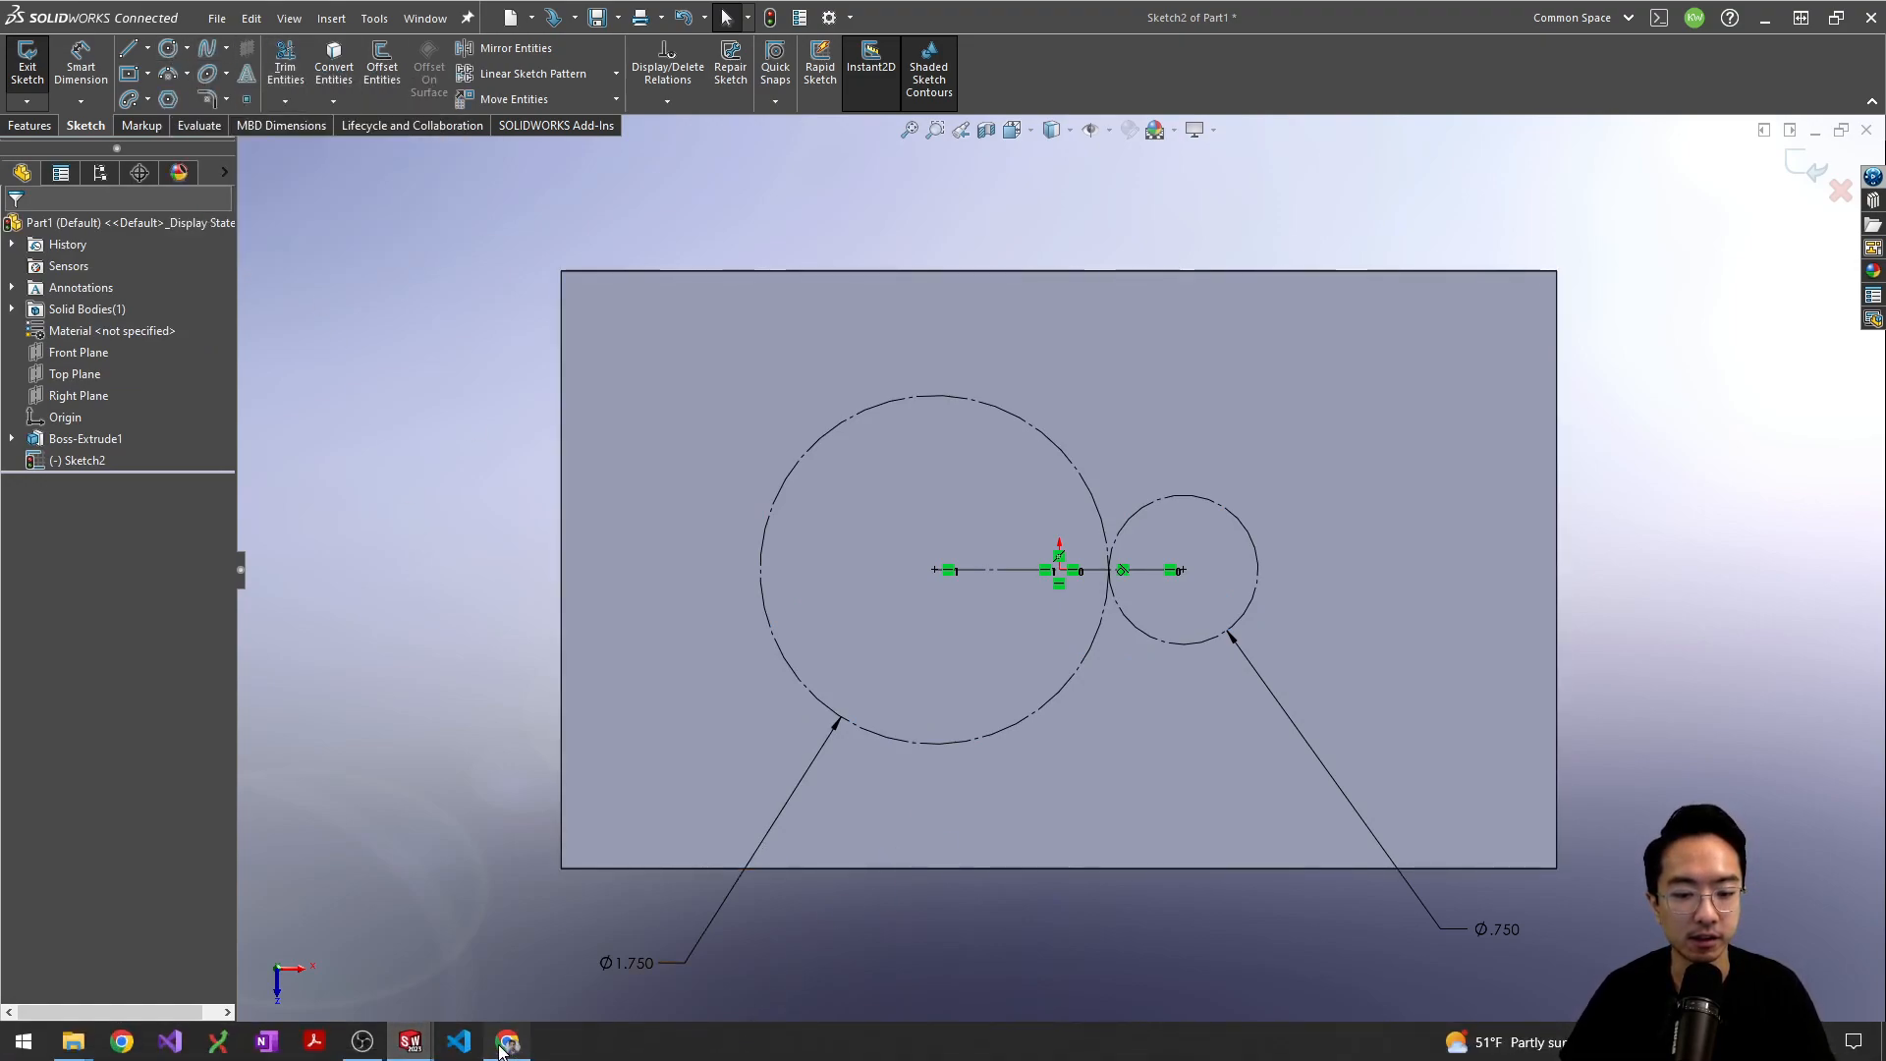
left_click(503, 1043)
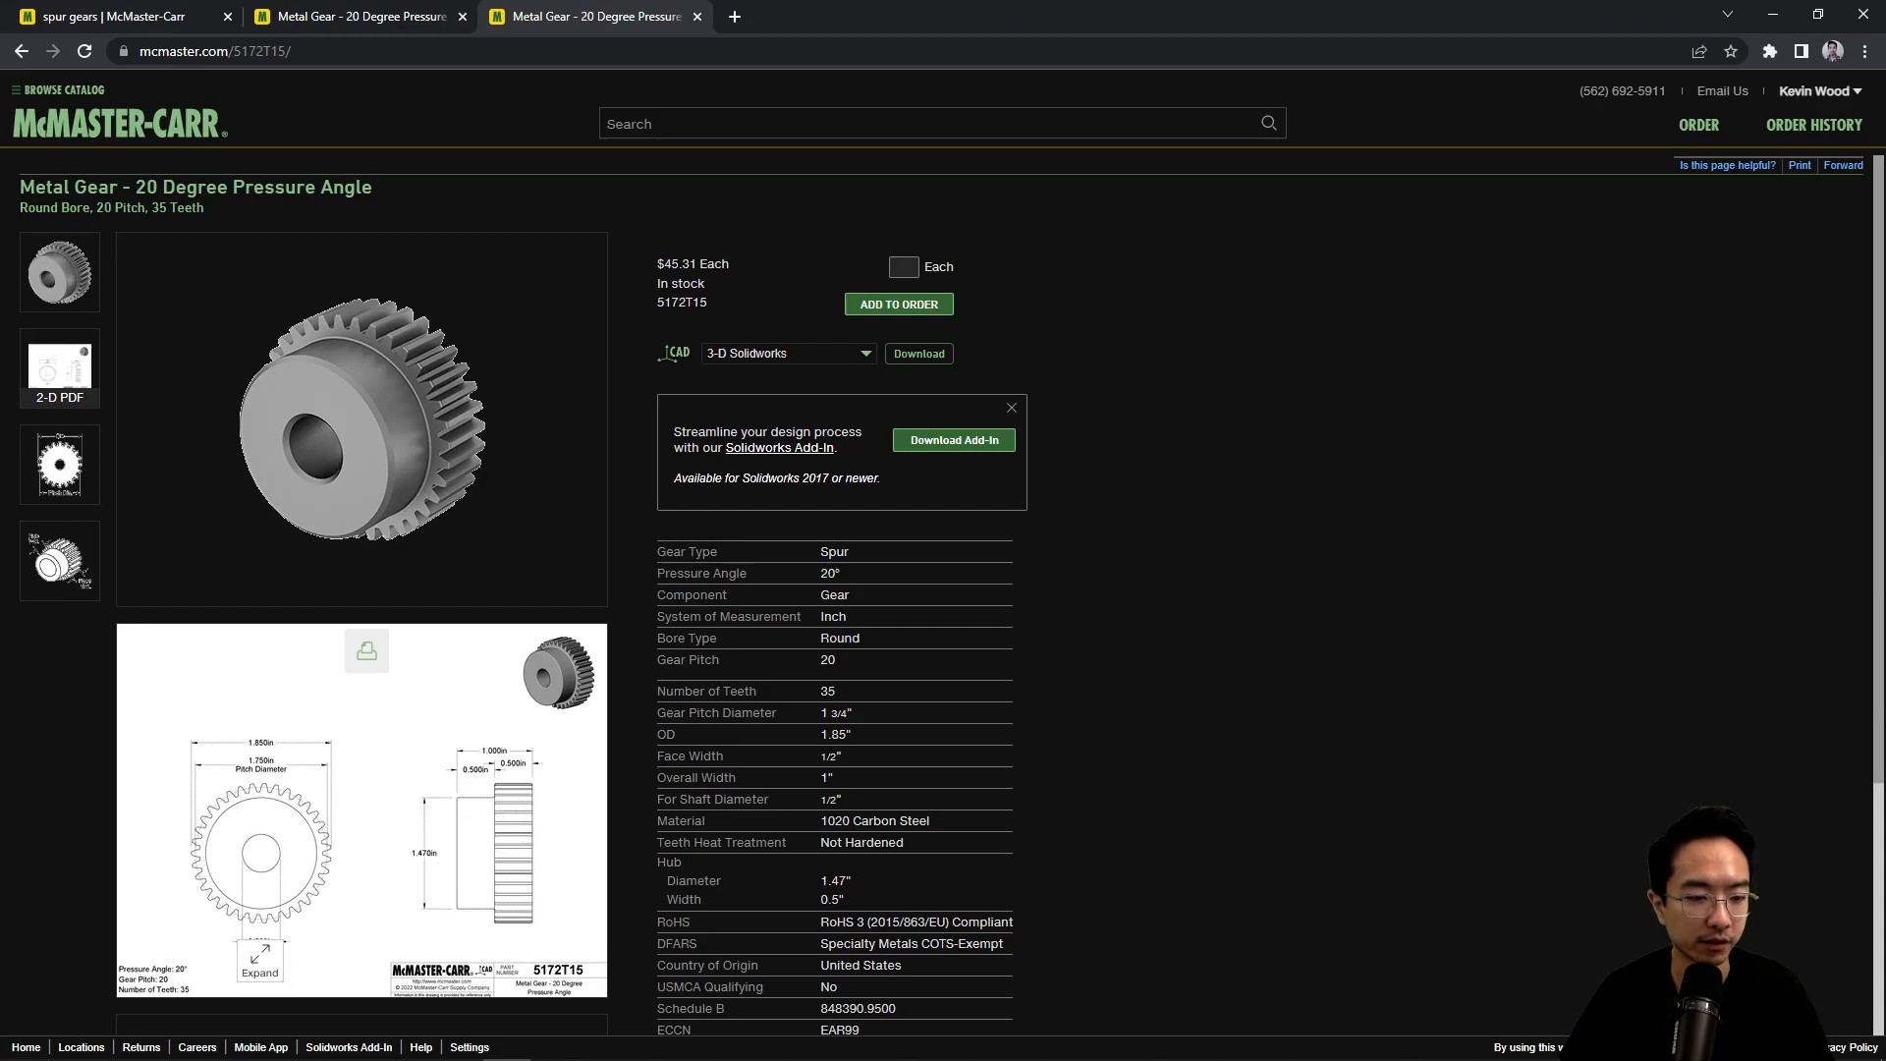
left_click(408, 21)
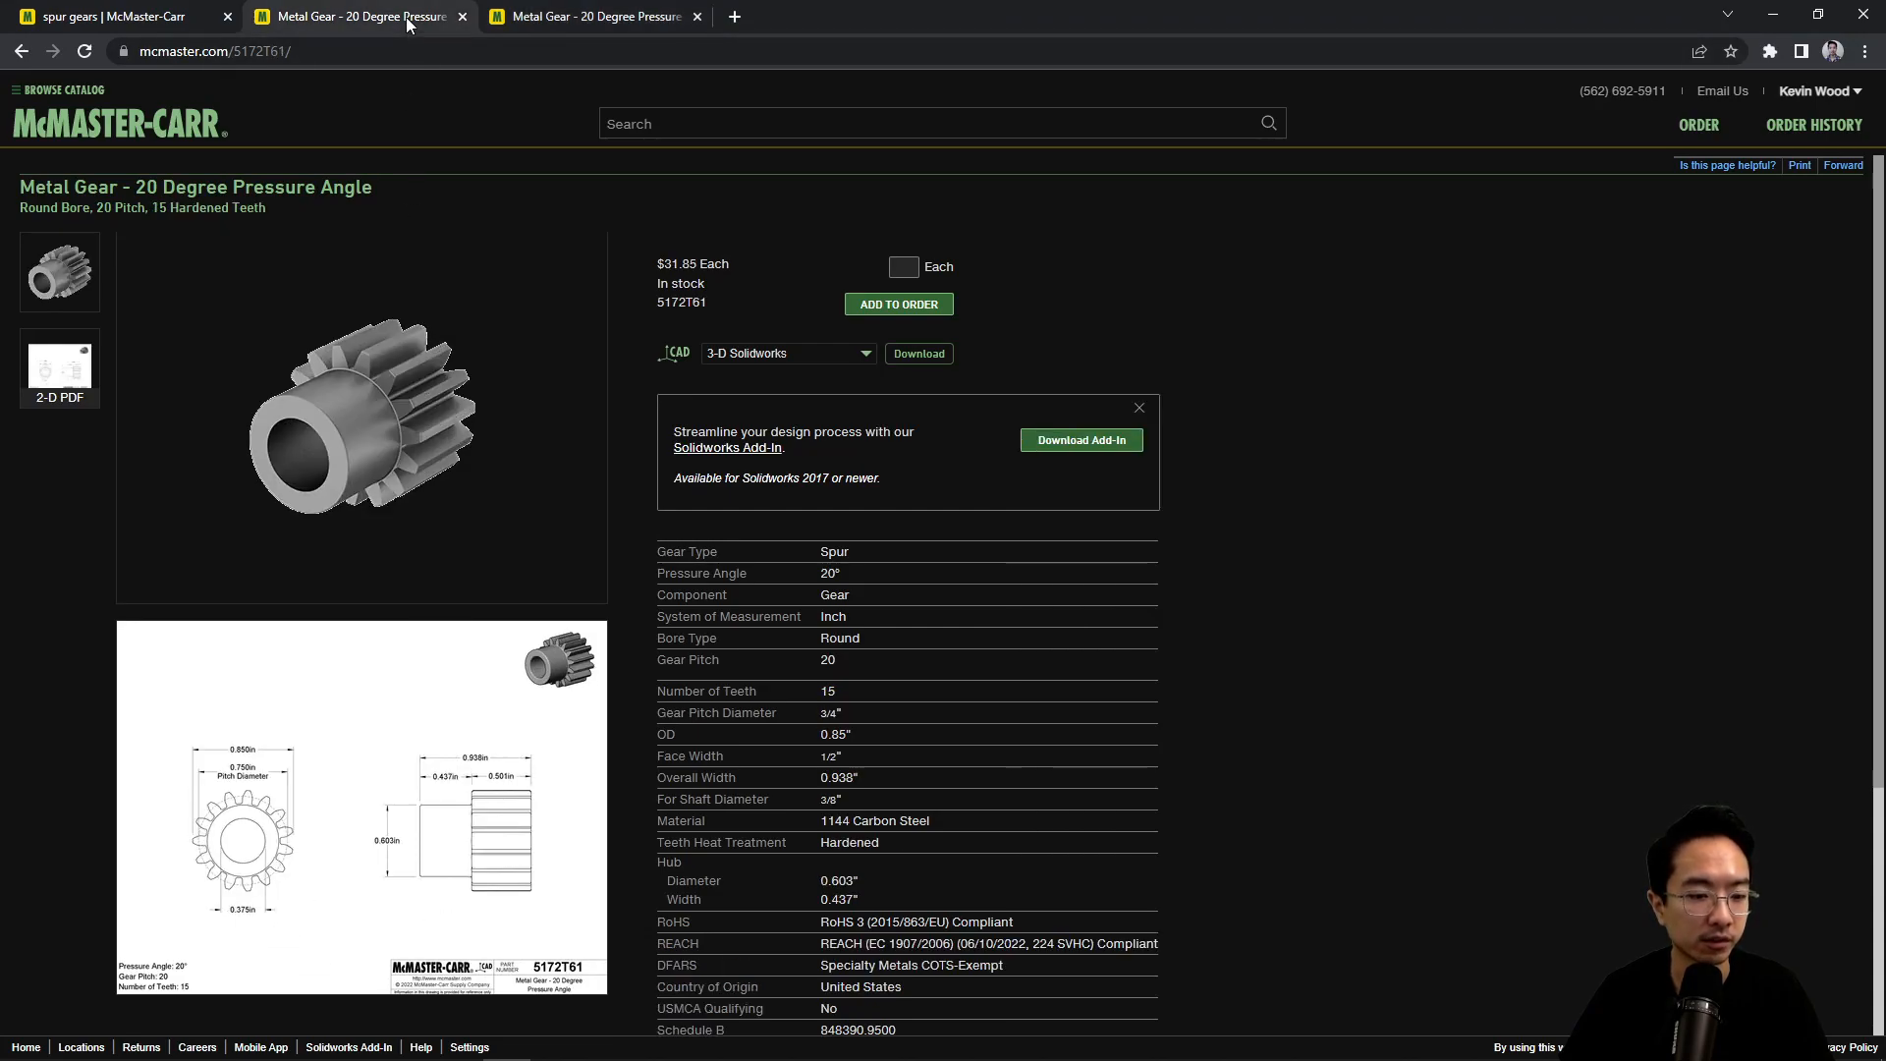
left_click(1768, 20)
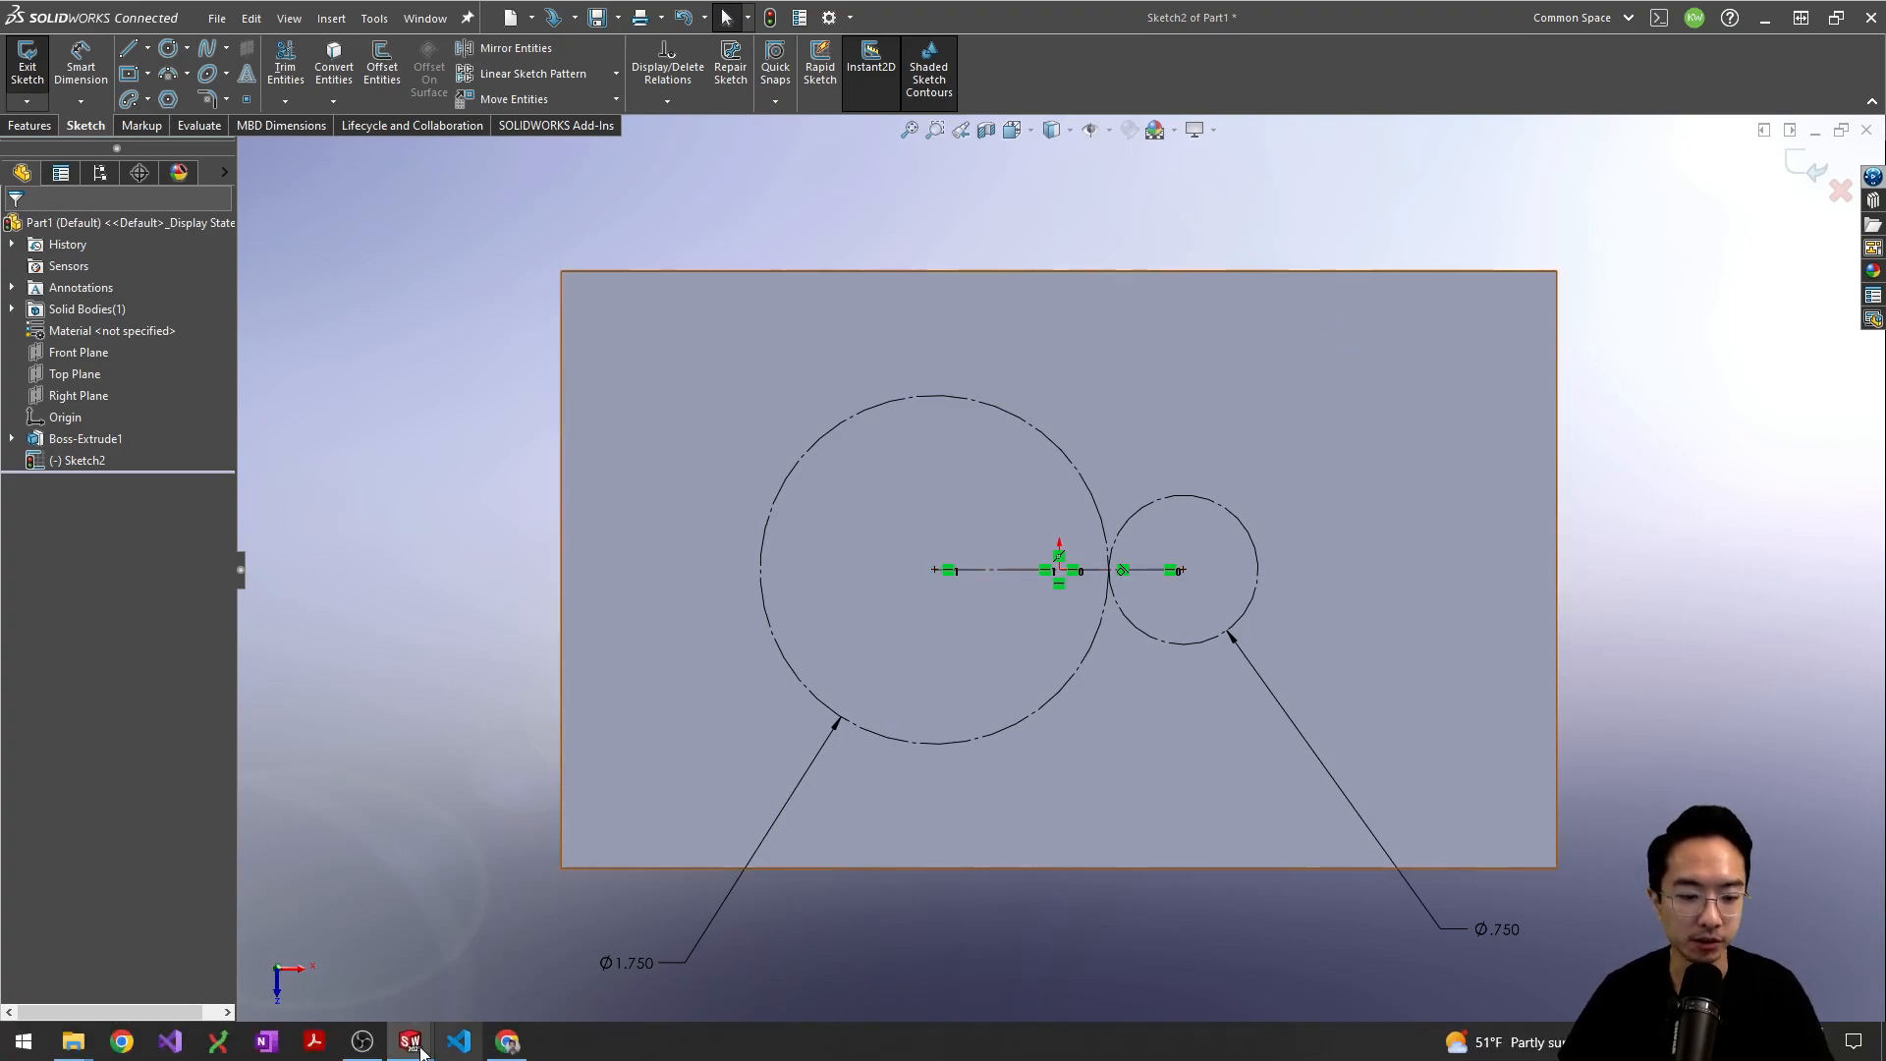
left_click(501, 1044)
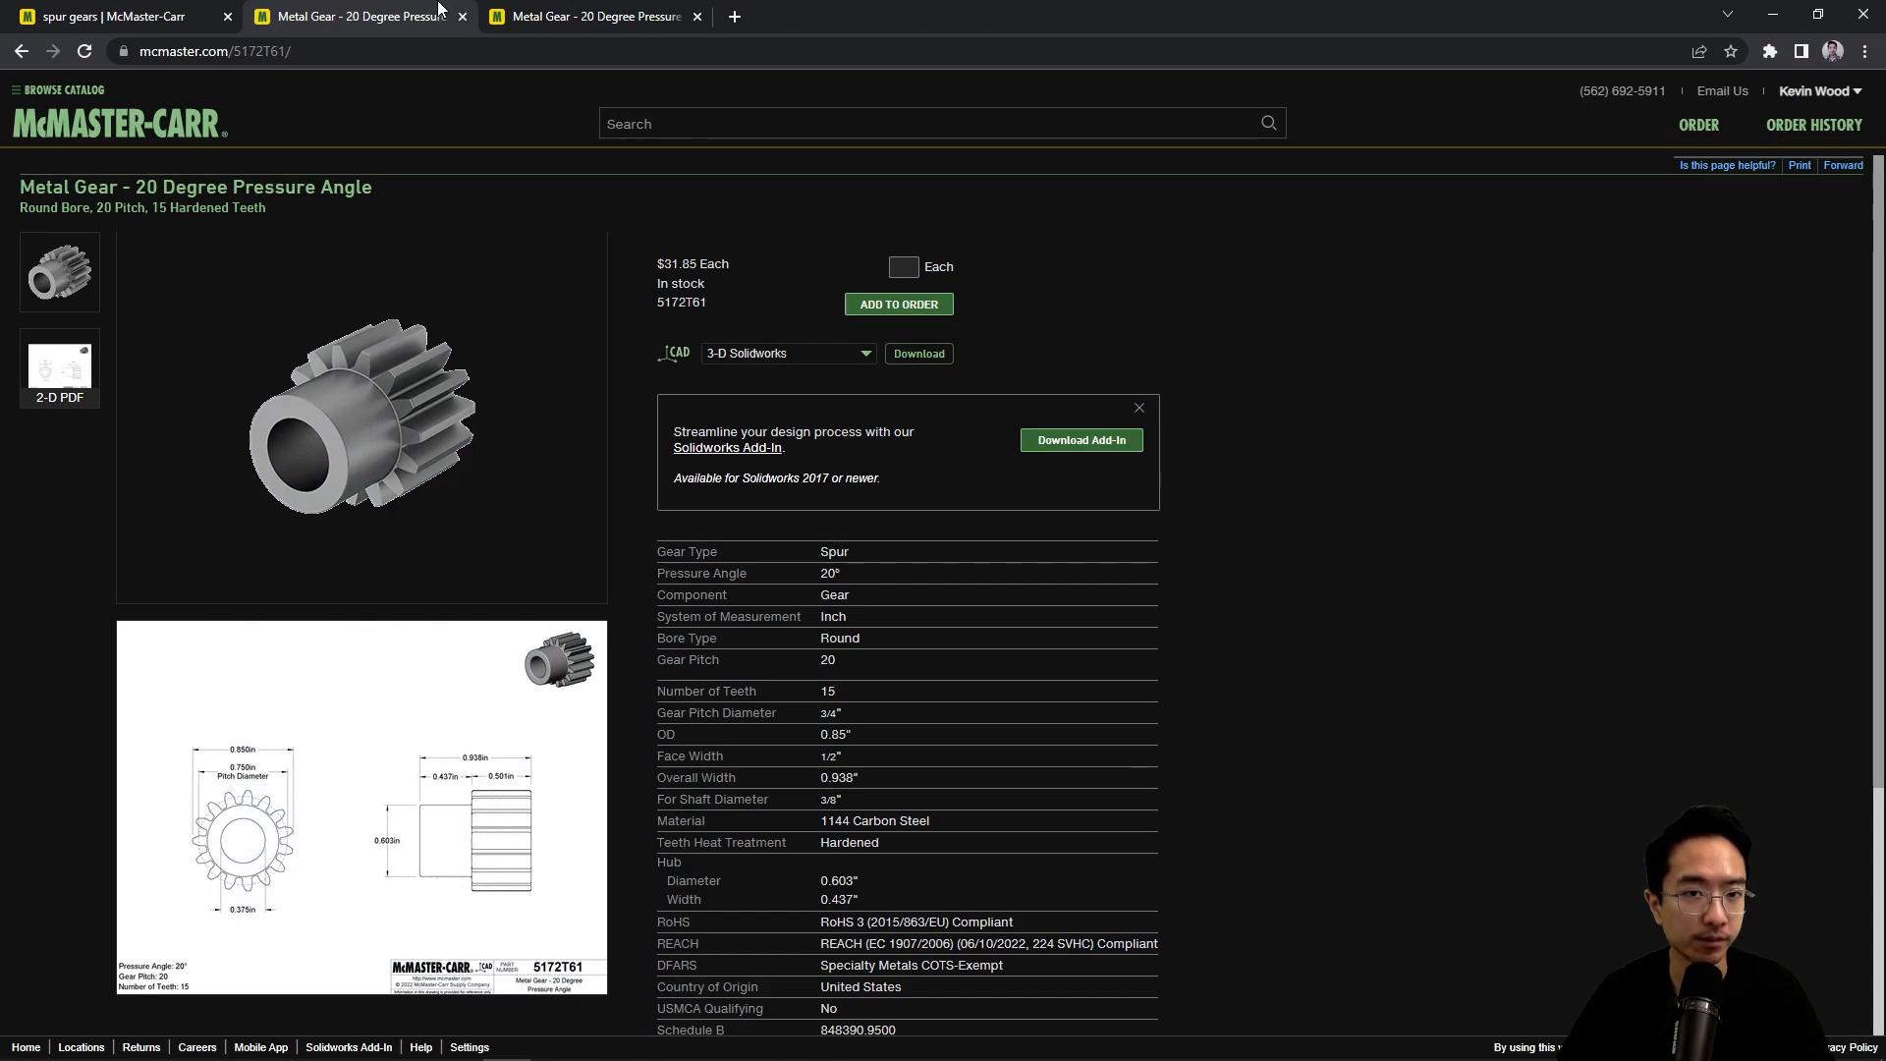
left_click(611, 20)
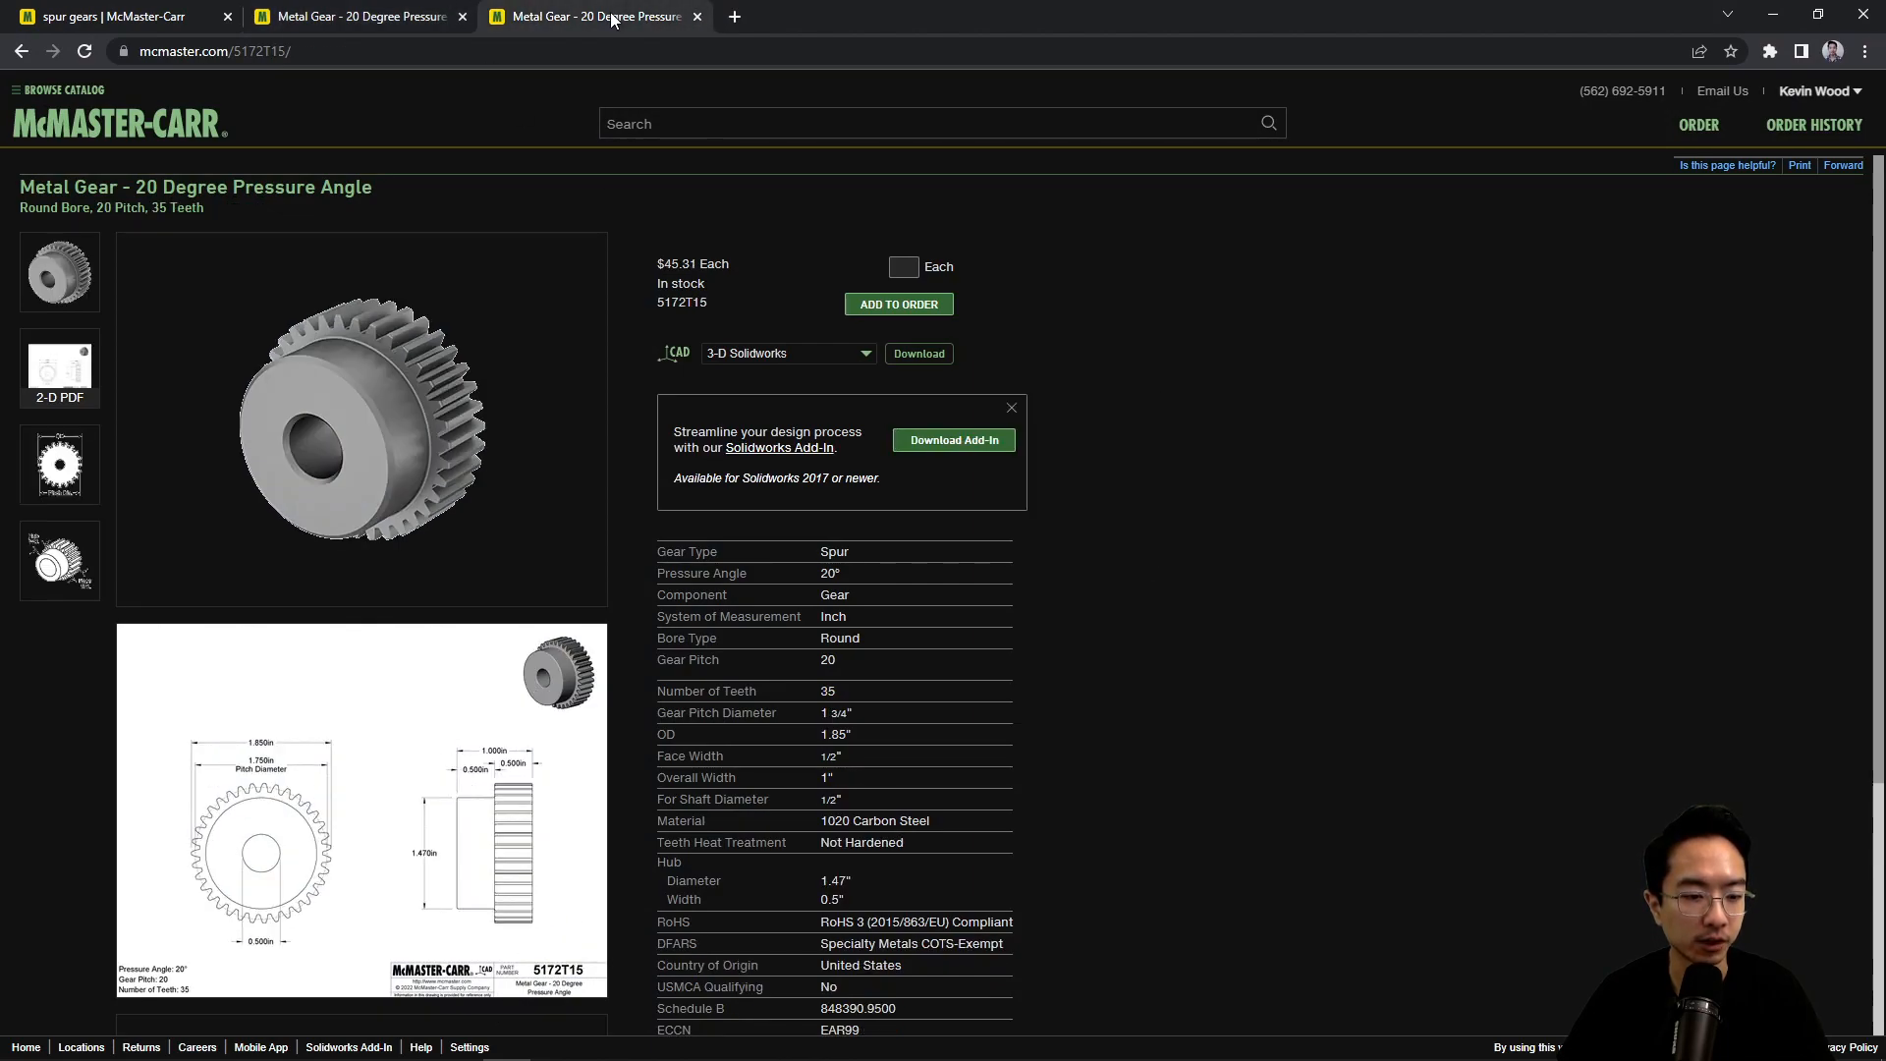
left_click(379, 23)
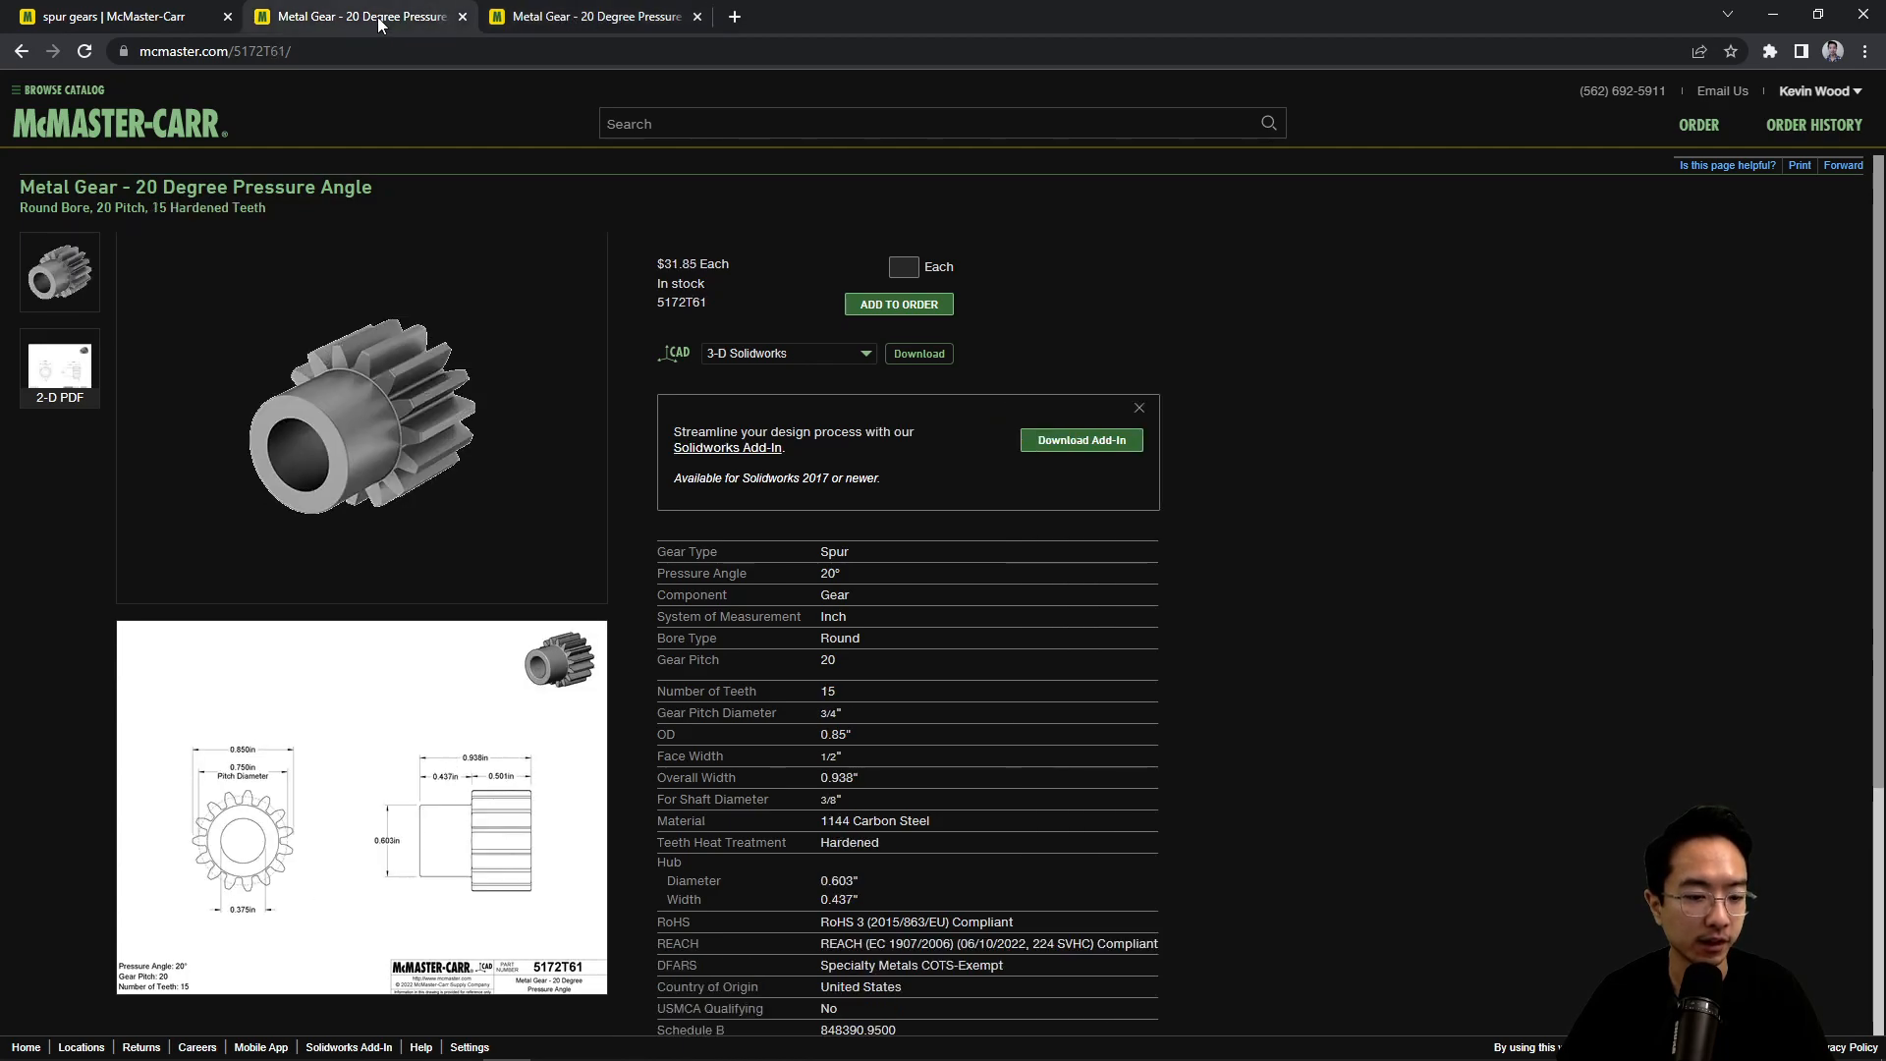
Step: Search the McMaster-Carr catalog for bearings, starting from the spur gears results page
left_click(140, 22)
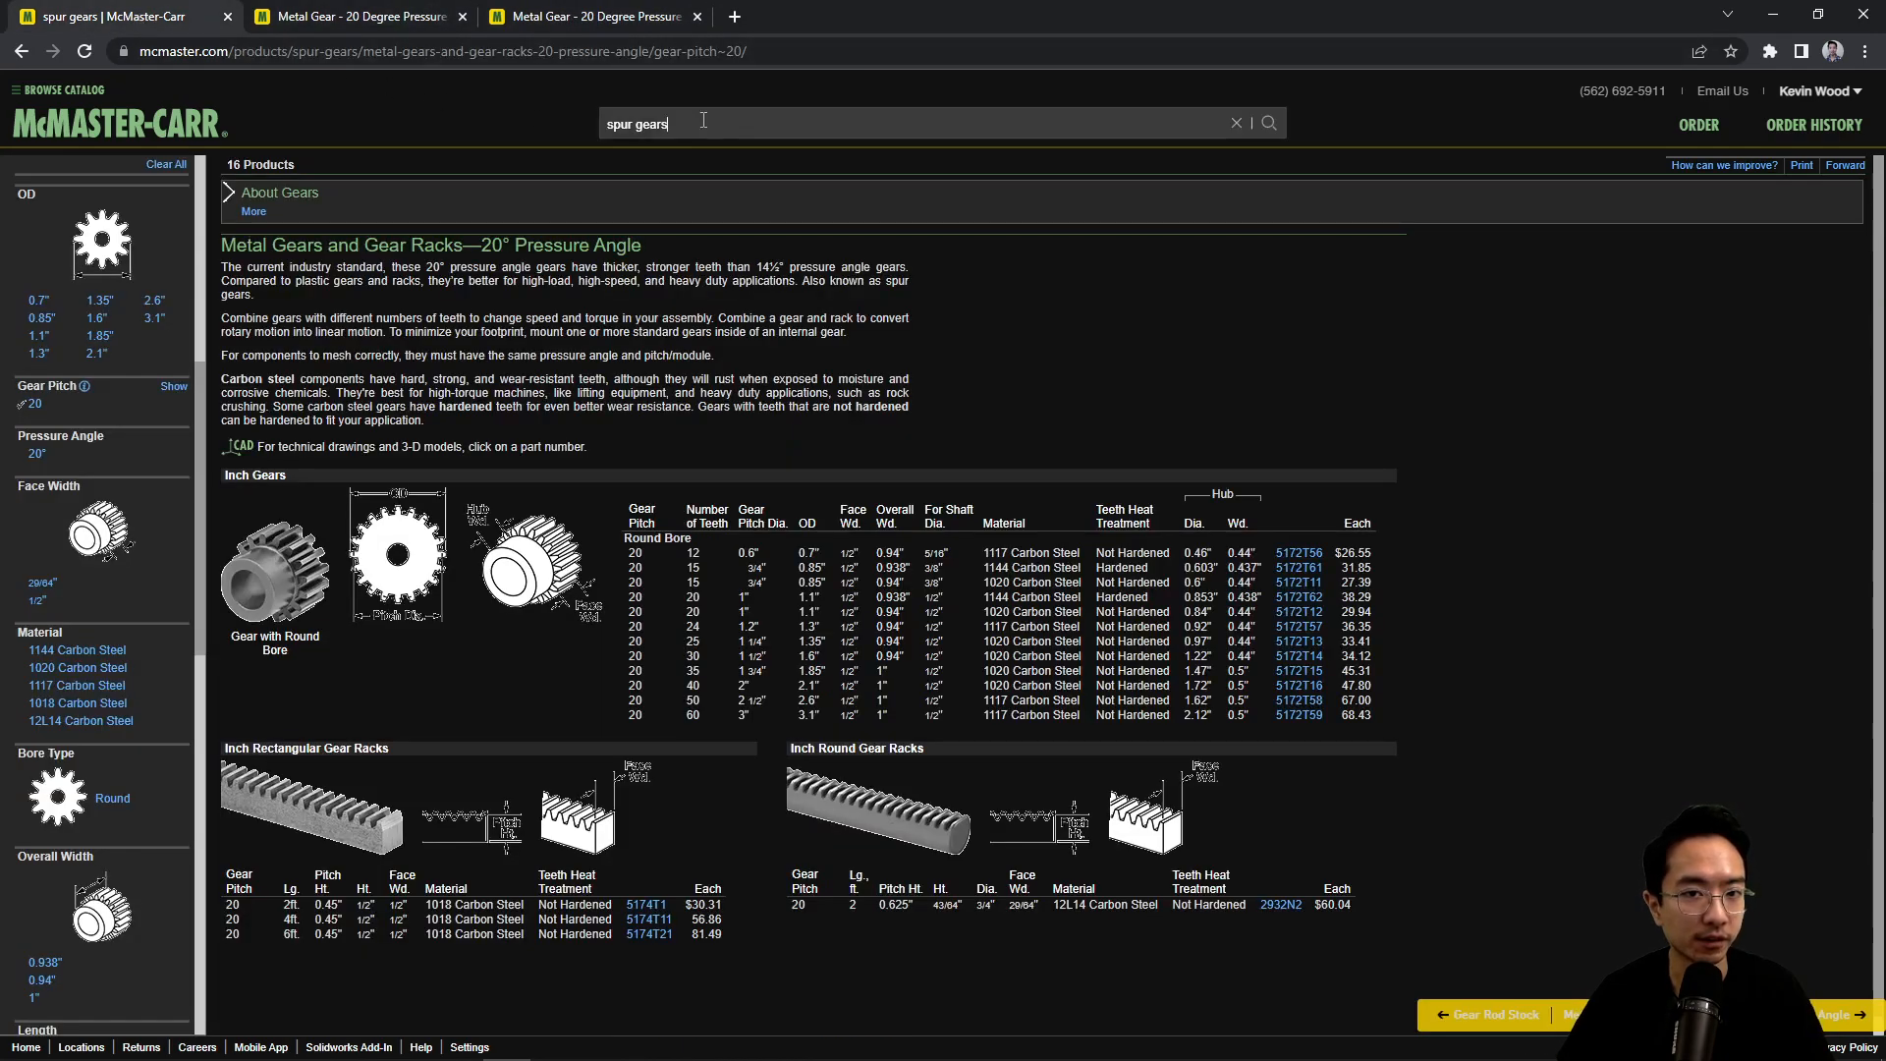
type("bearings")
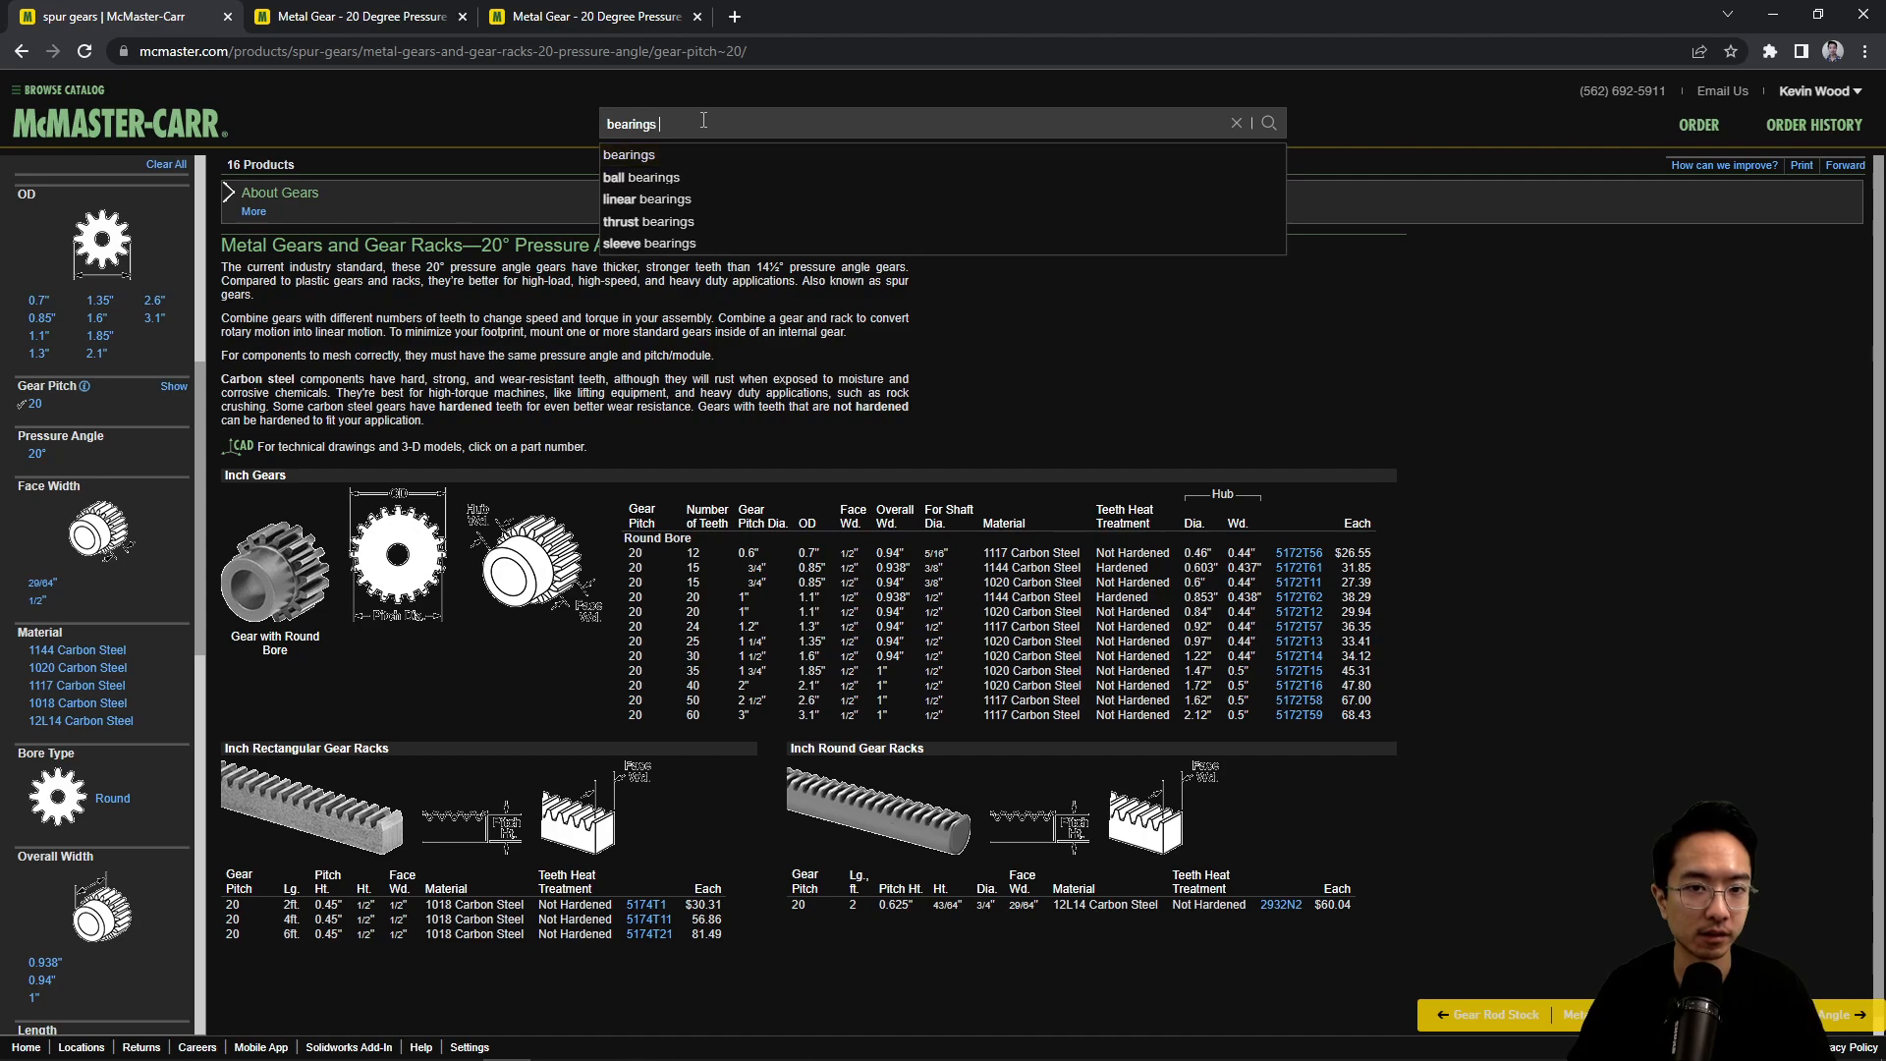
key("Return")
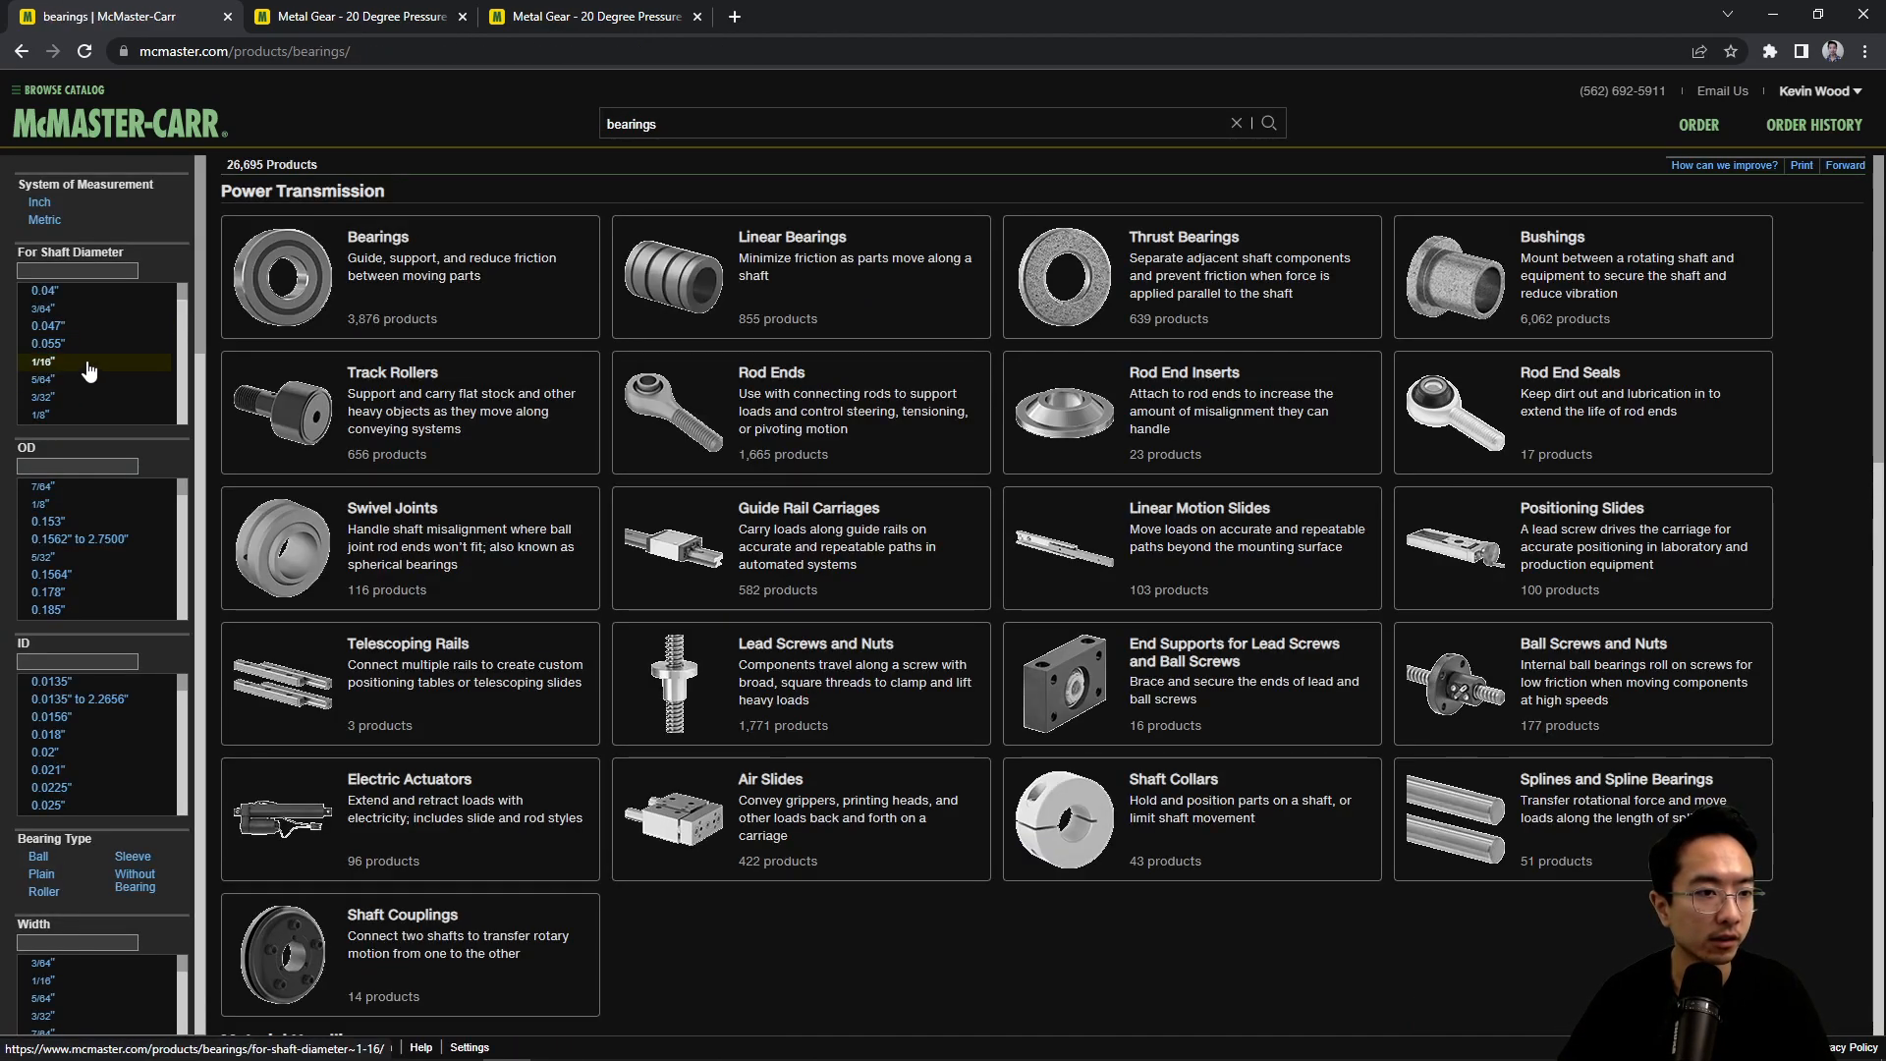
Step: Try to filter the bearings by a shaft diameter of .375
scroll(79, 364, "down", 1)
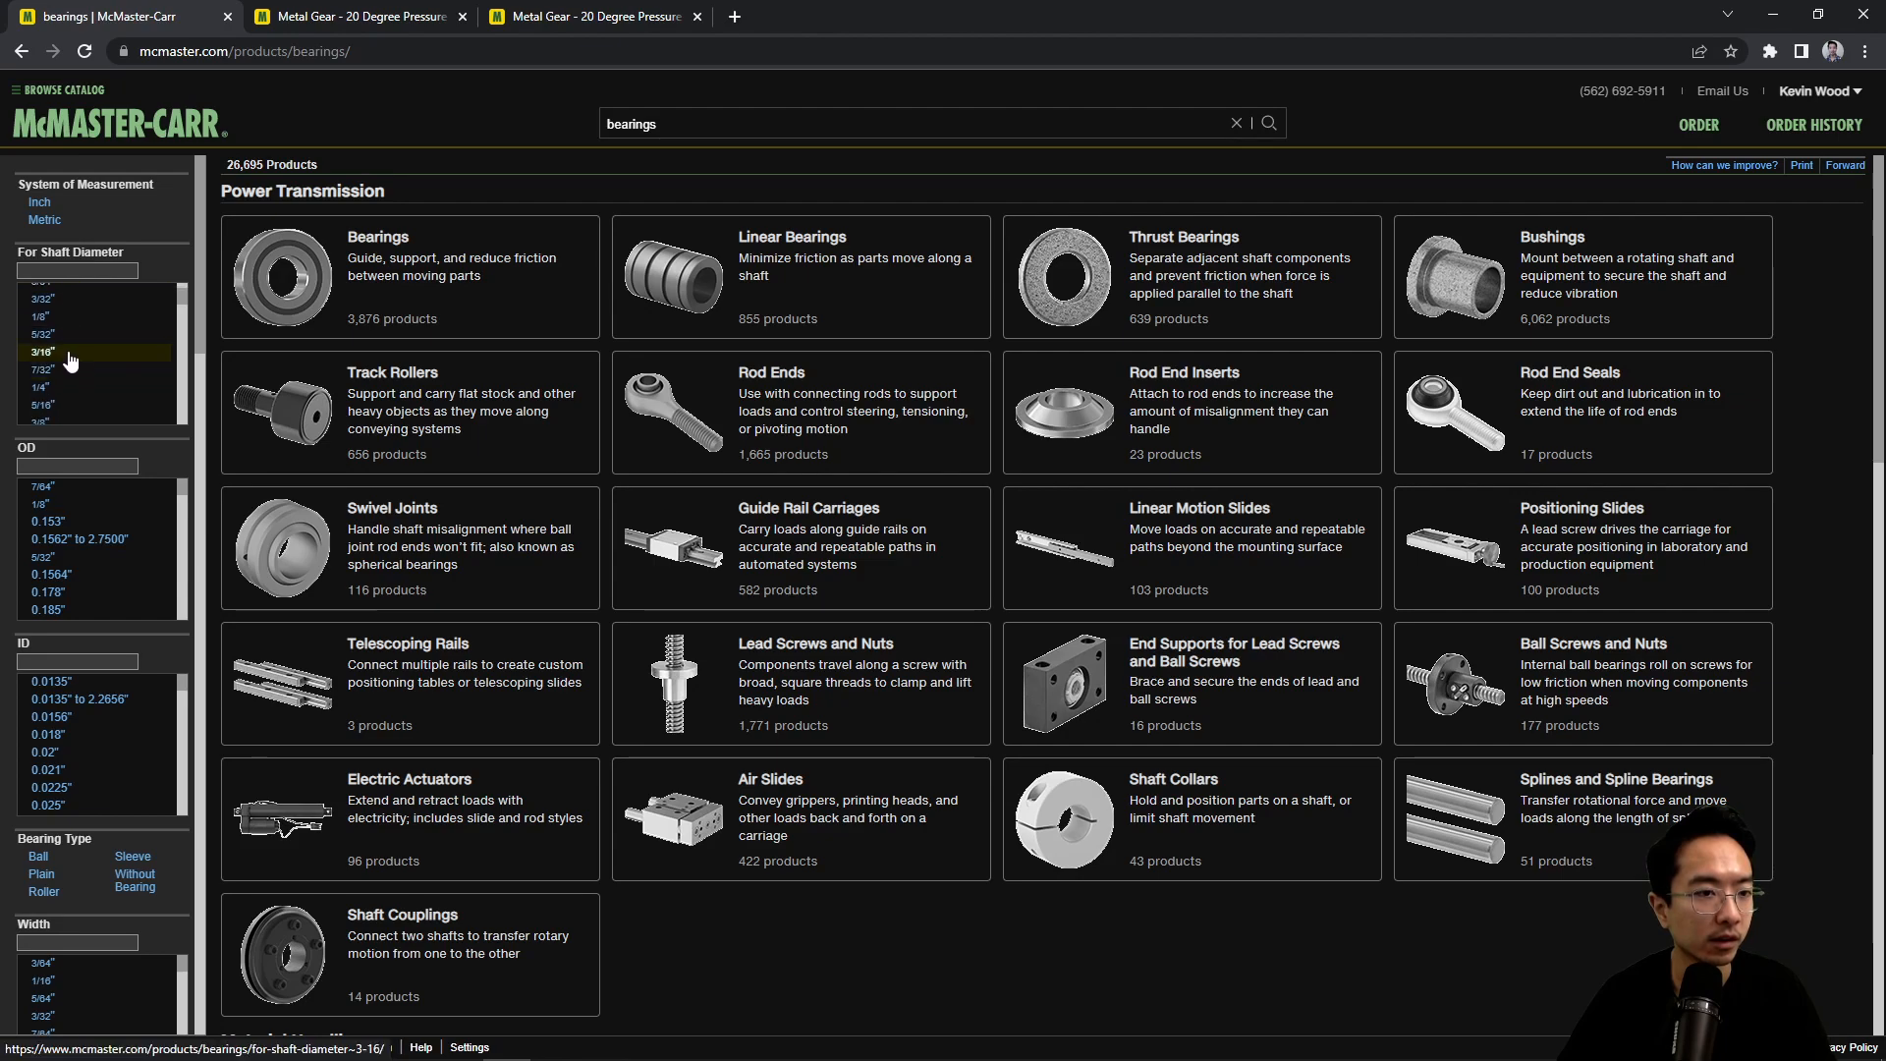
left_click(86, 271)
type(".3")
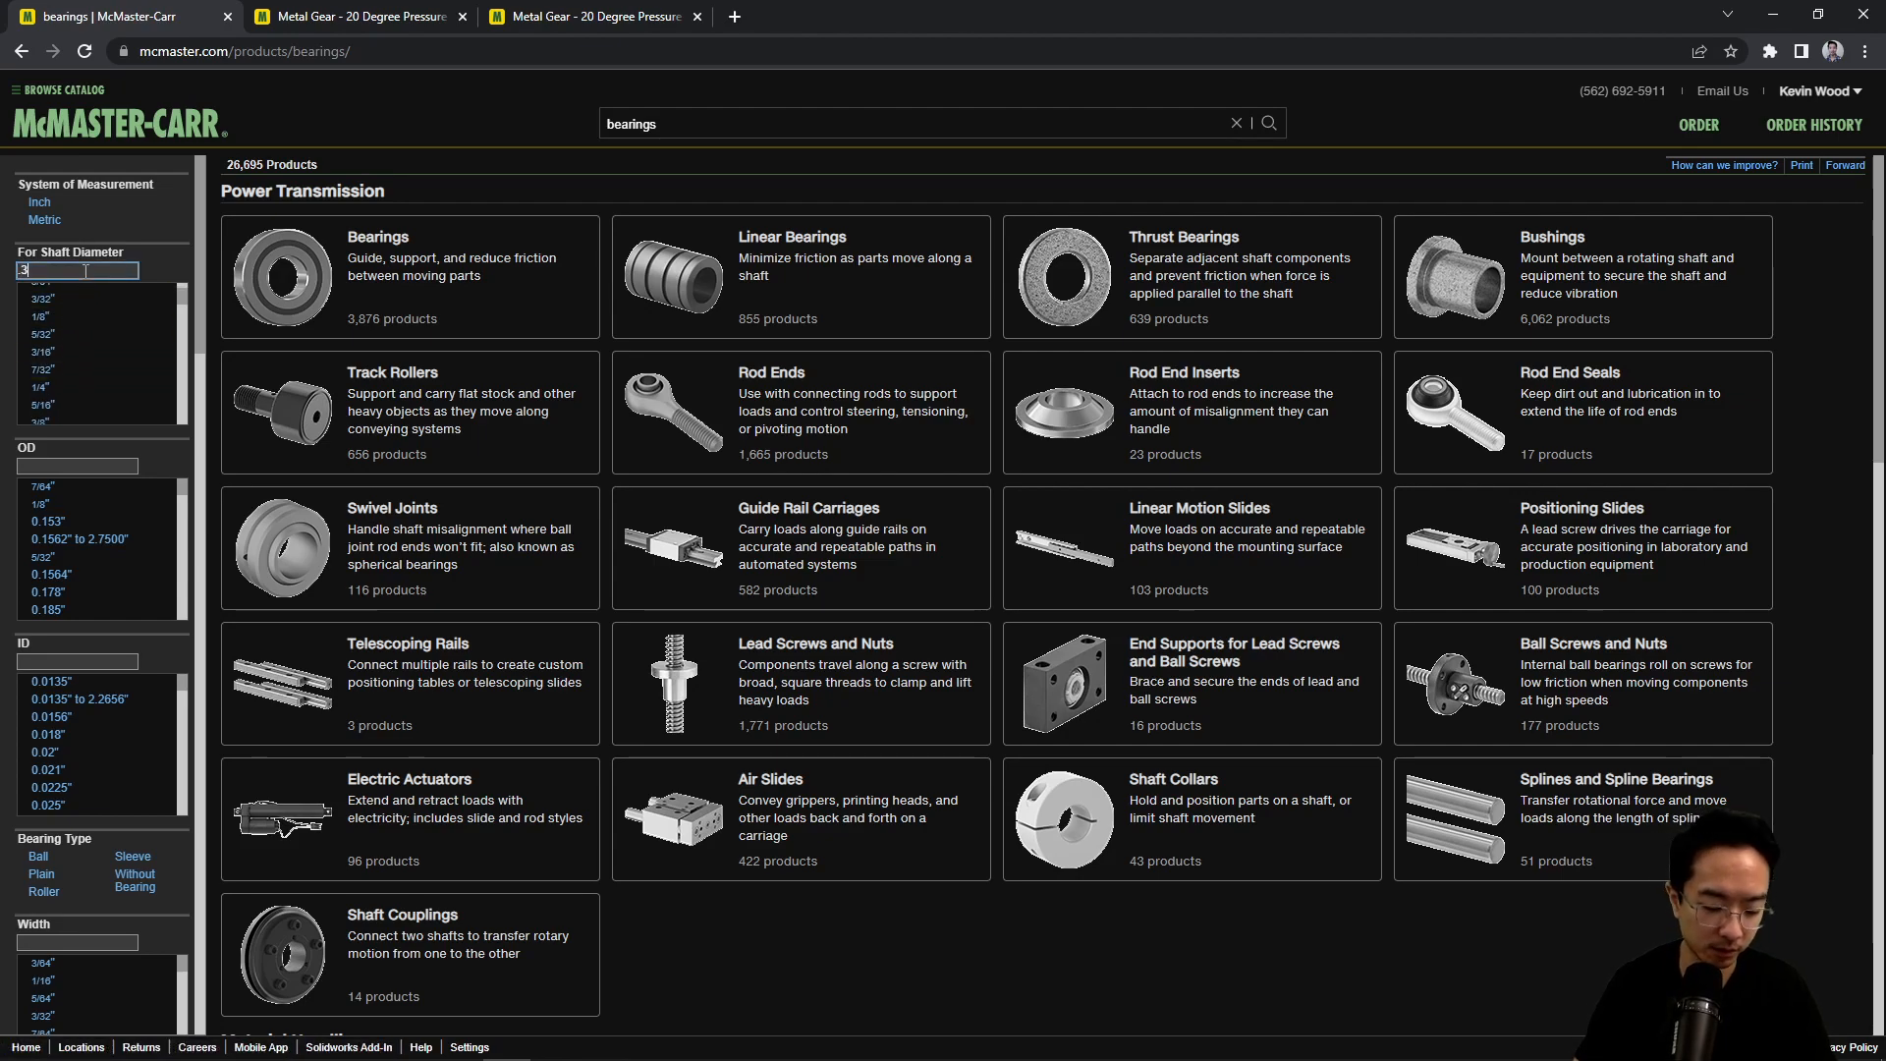
type("75")
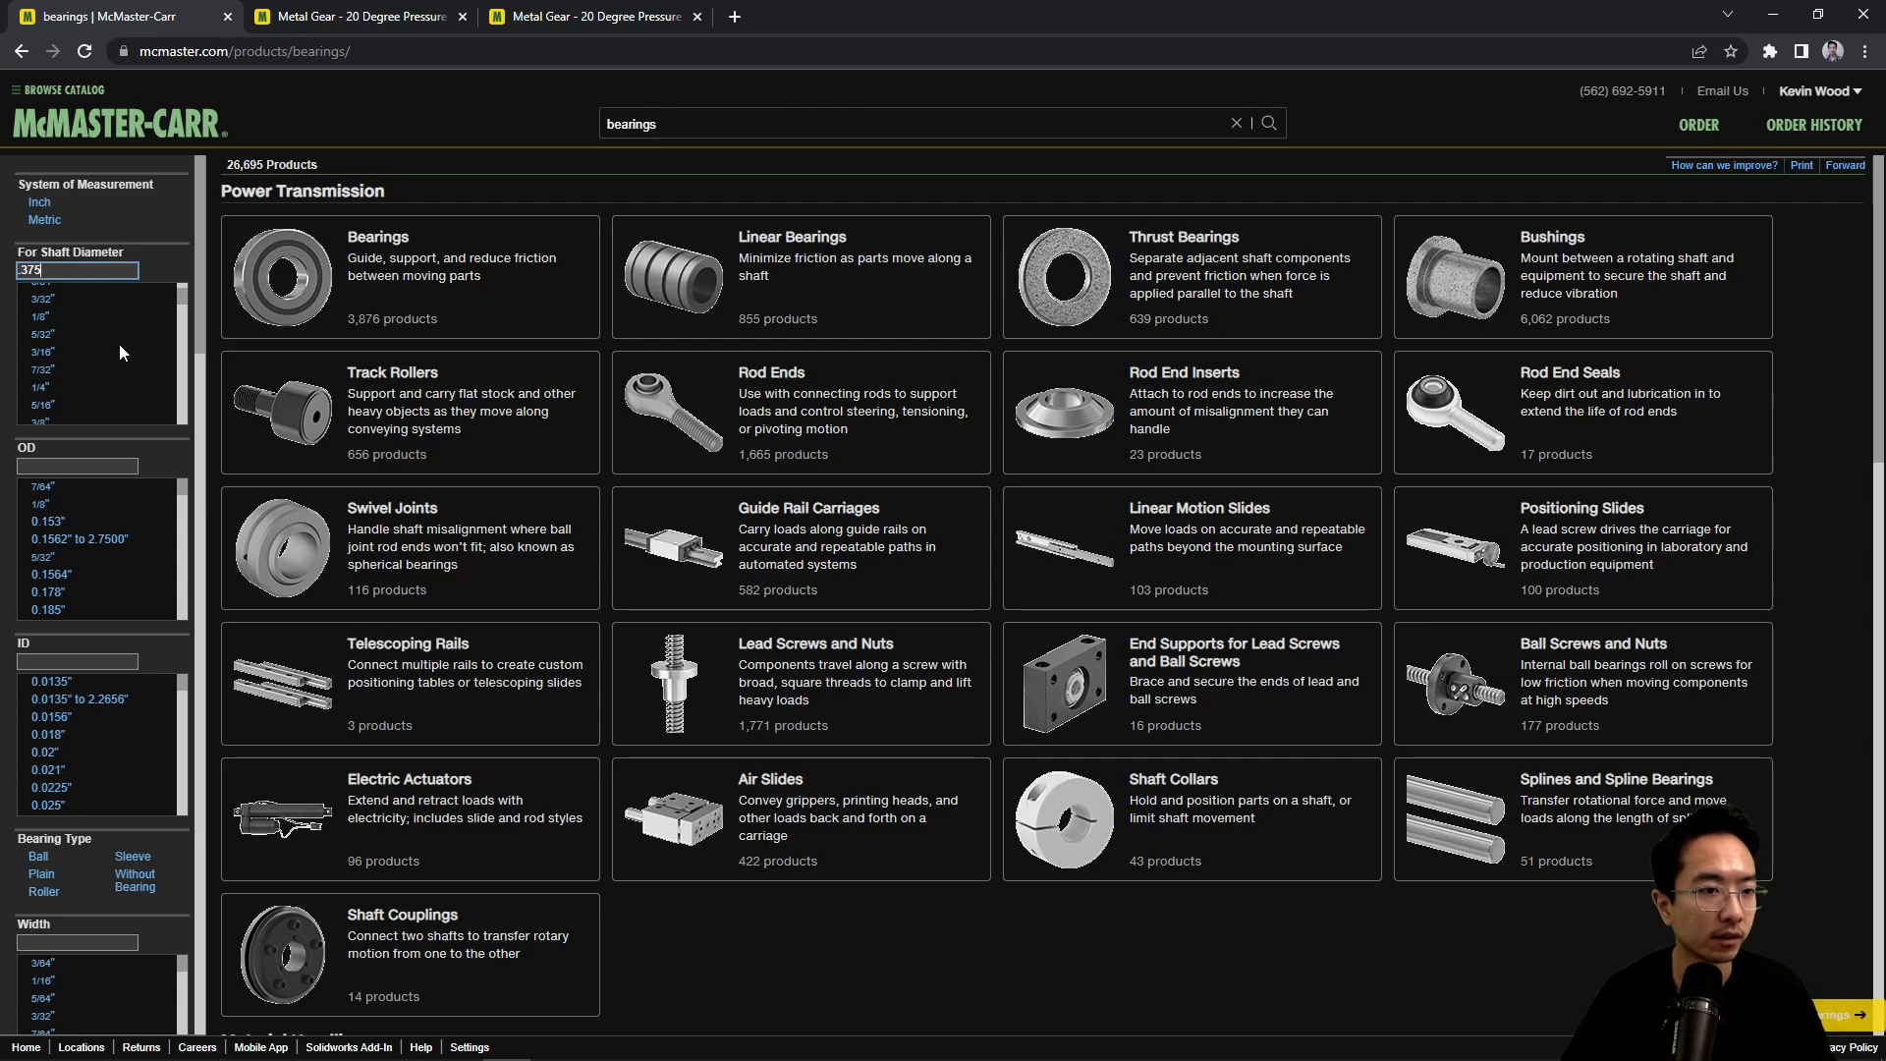
scroll(118, 355, "down", 1)
scroll(112, 360, "up", 5)
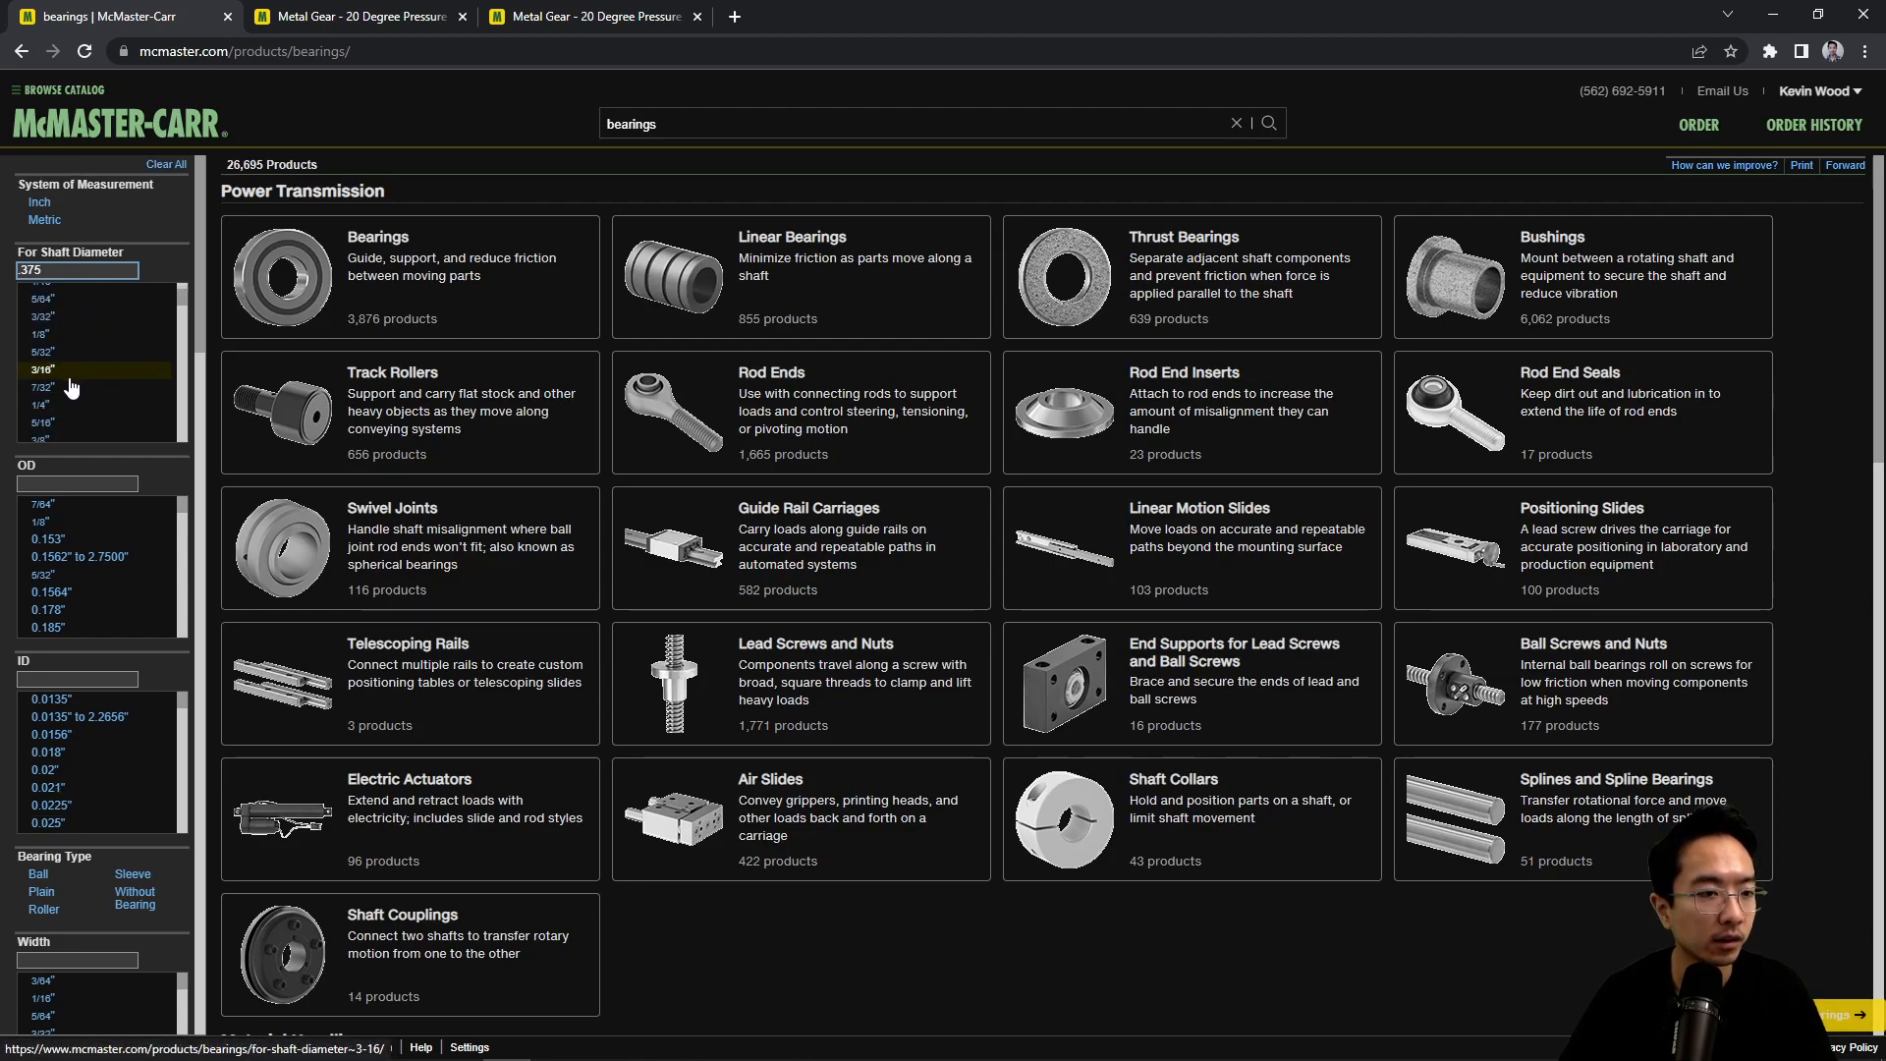
scroll(73, 419, "down", 3)
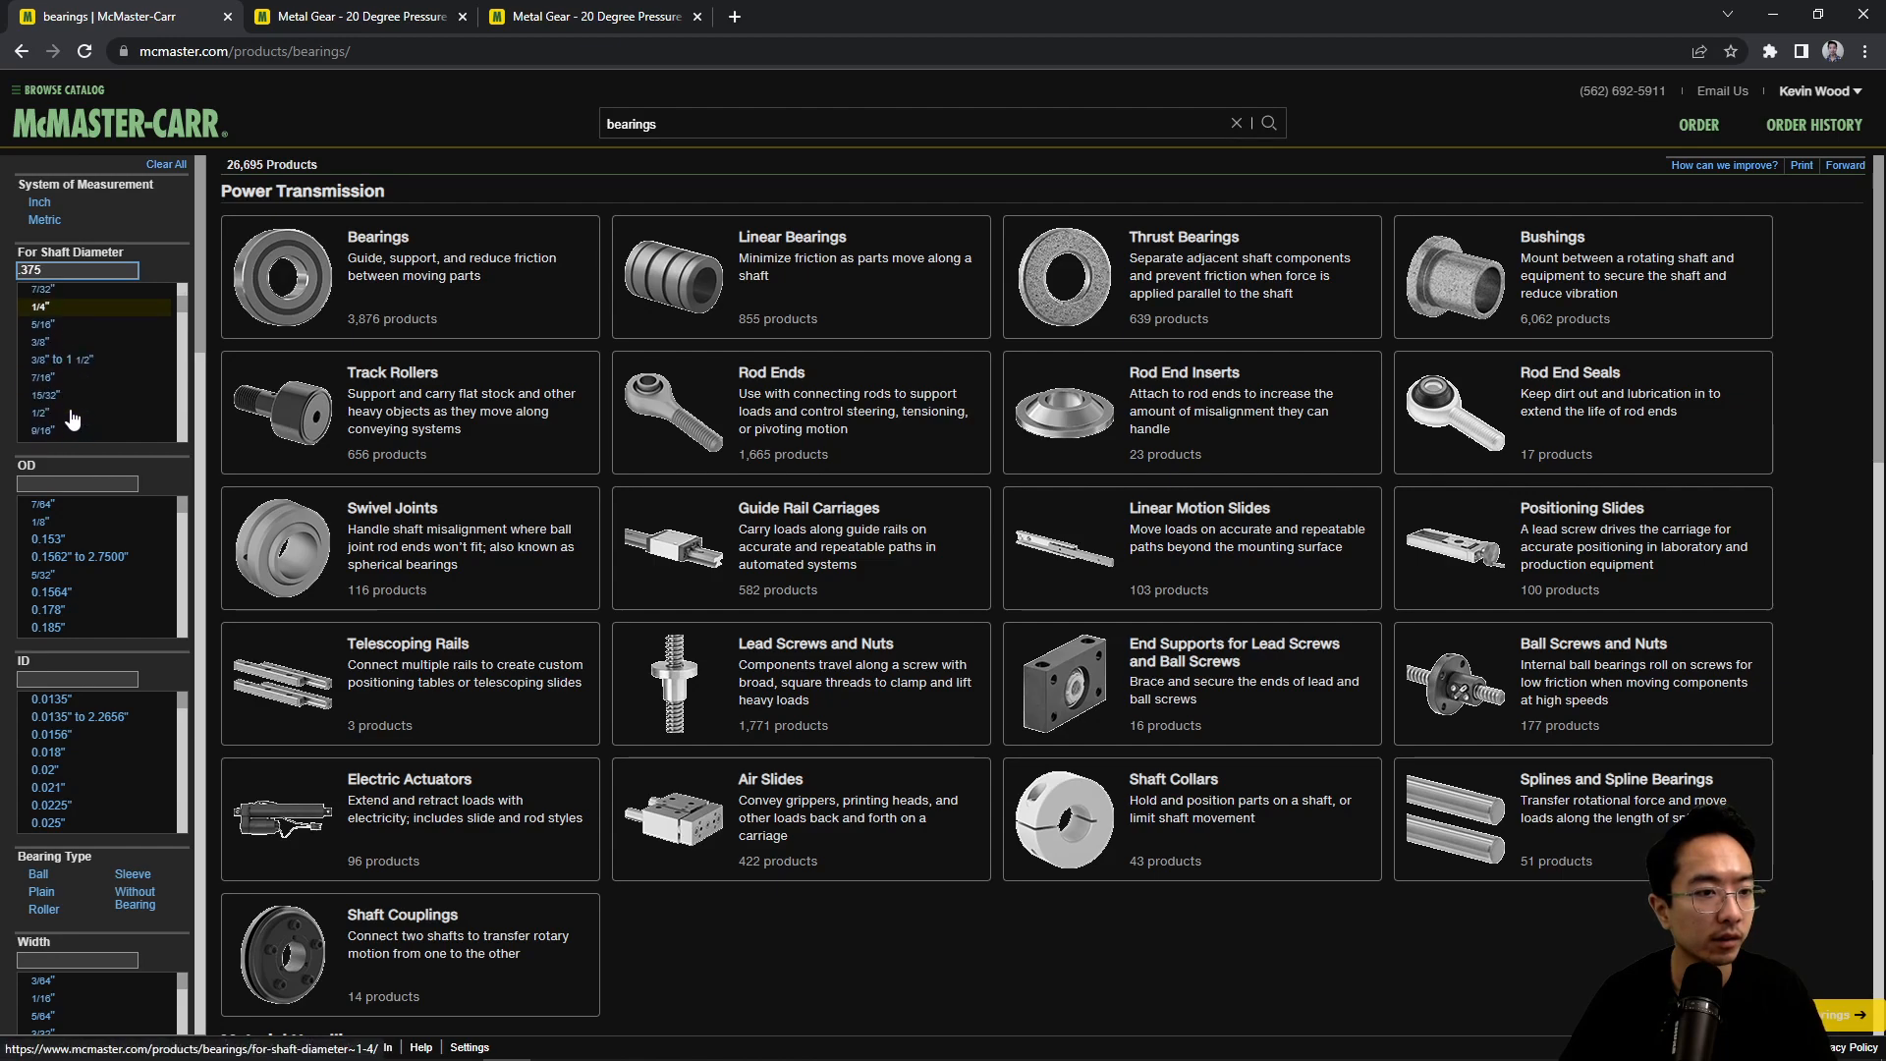
Step: Look up 3/8 on Google in a separate tab, and return to the McMaster-Carr bearings page
left_click(735, 15)
type("3/8")
key("Return")
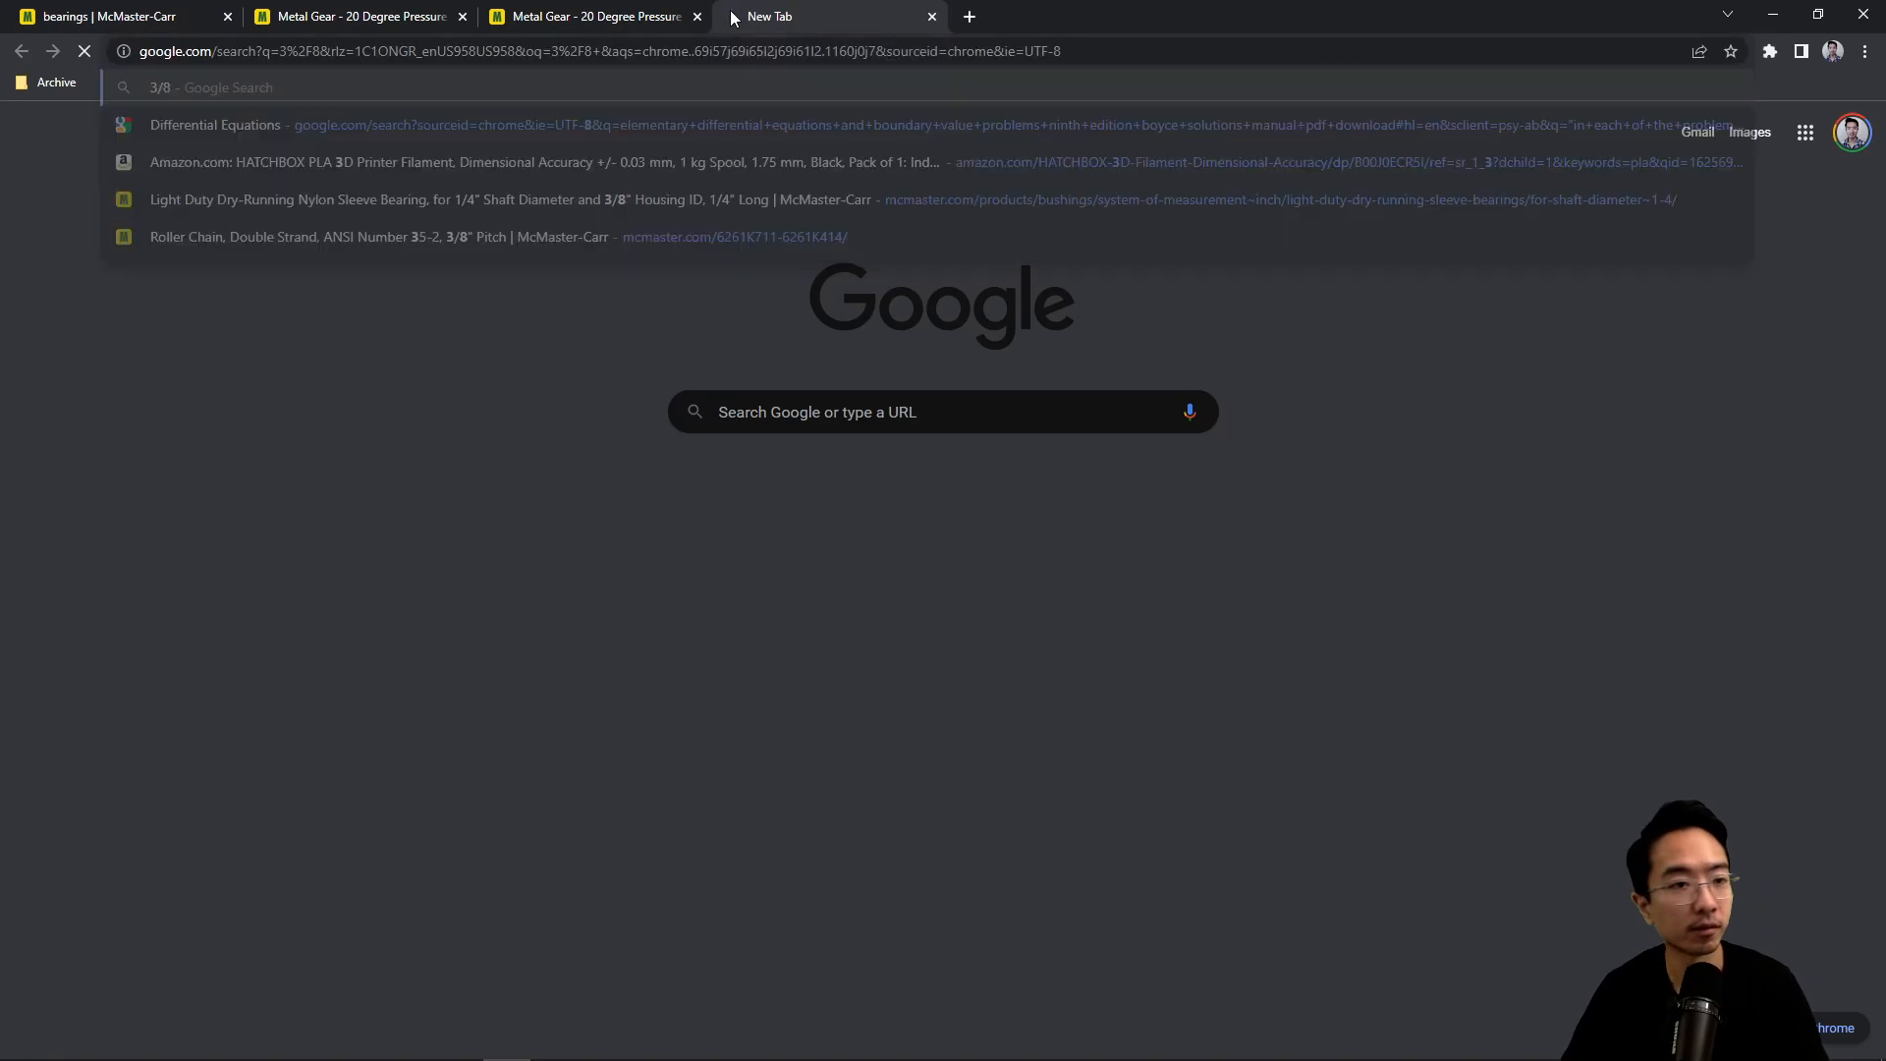
left_click(168, 27)
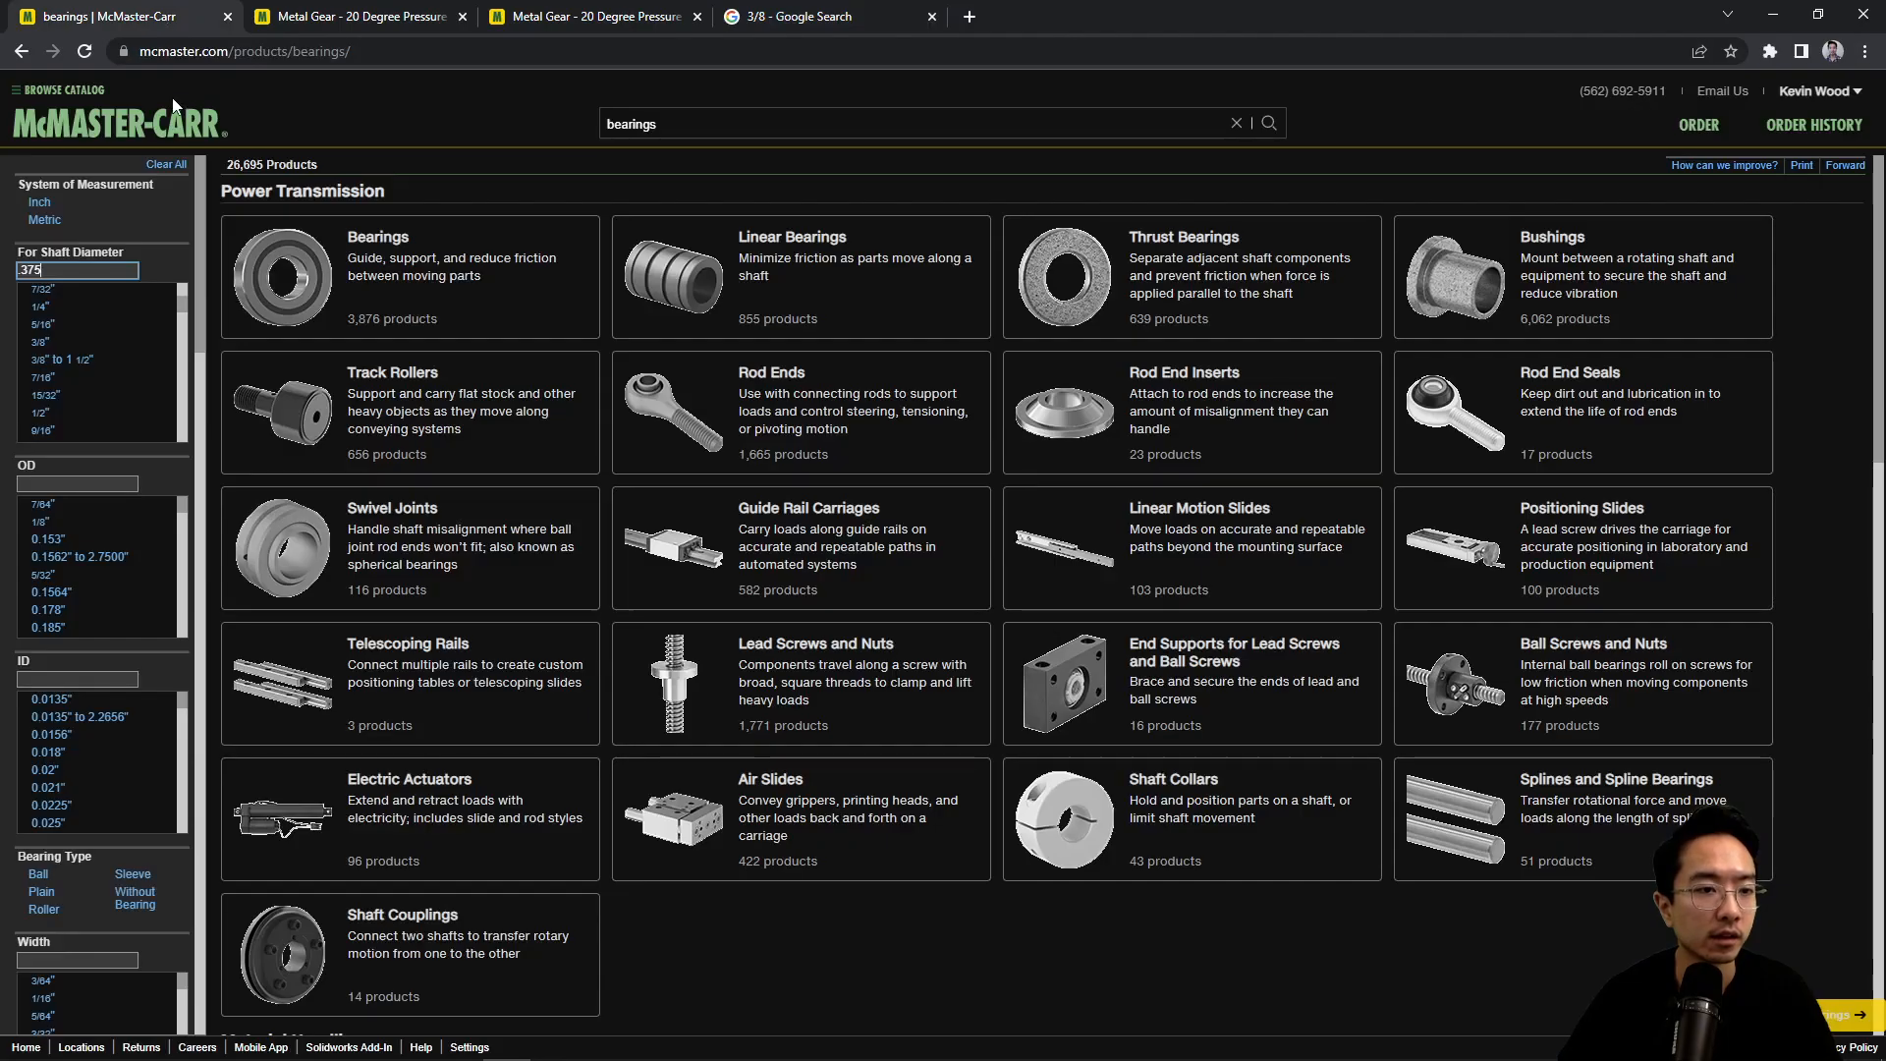
Step: Filter the bearings to a 3/8" shaft diameter and open the Ball Bearings category in a new tab
left_click(40, 343)
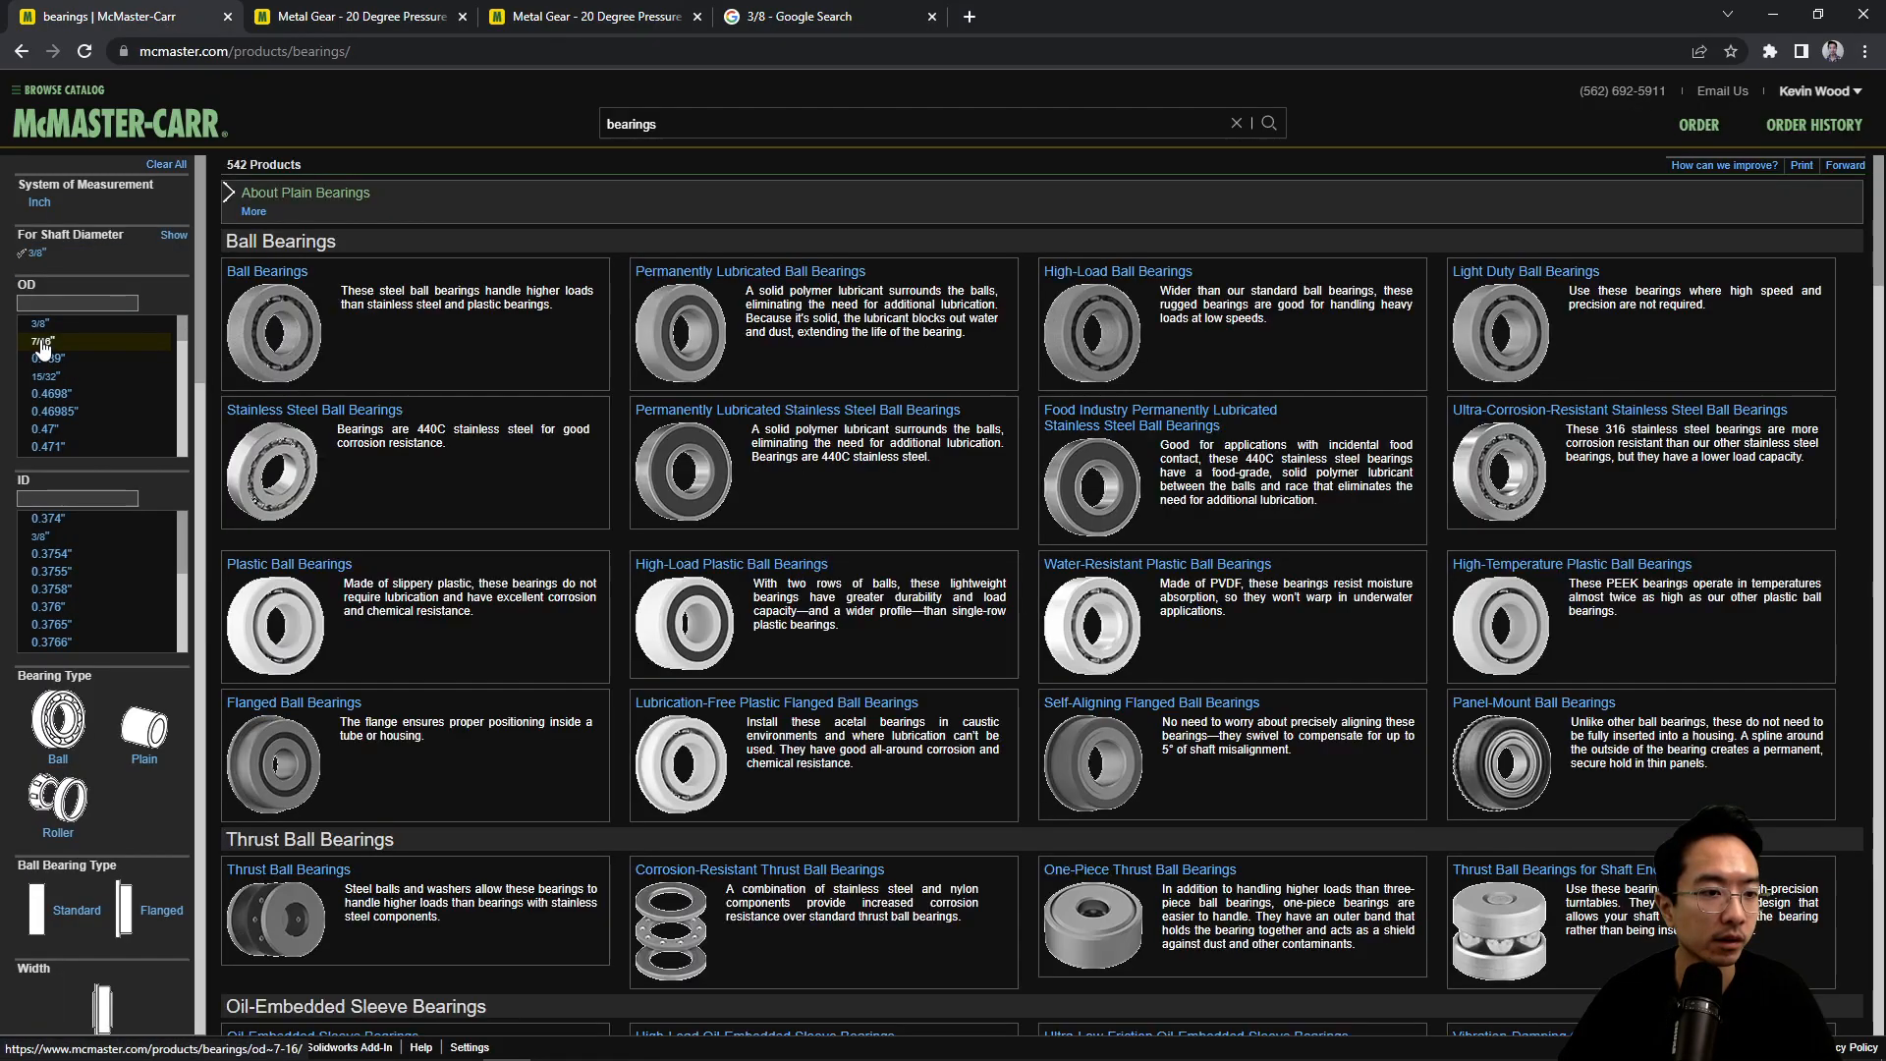
left_click(274, 275, "ctrl")
left_click(363, 12)
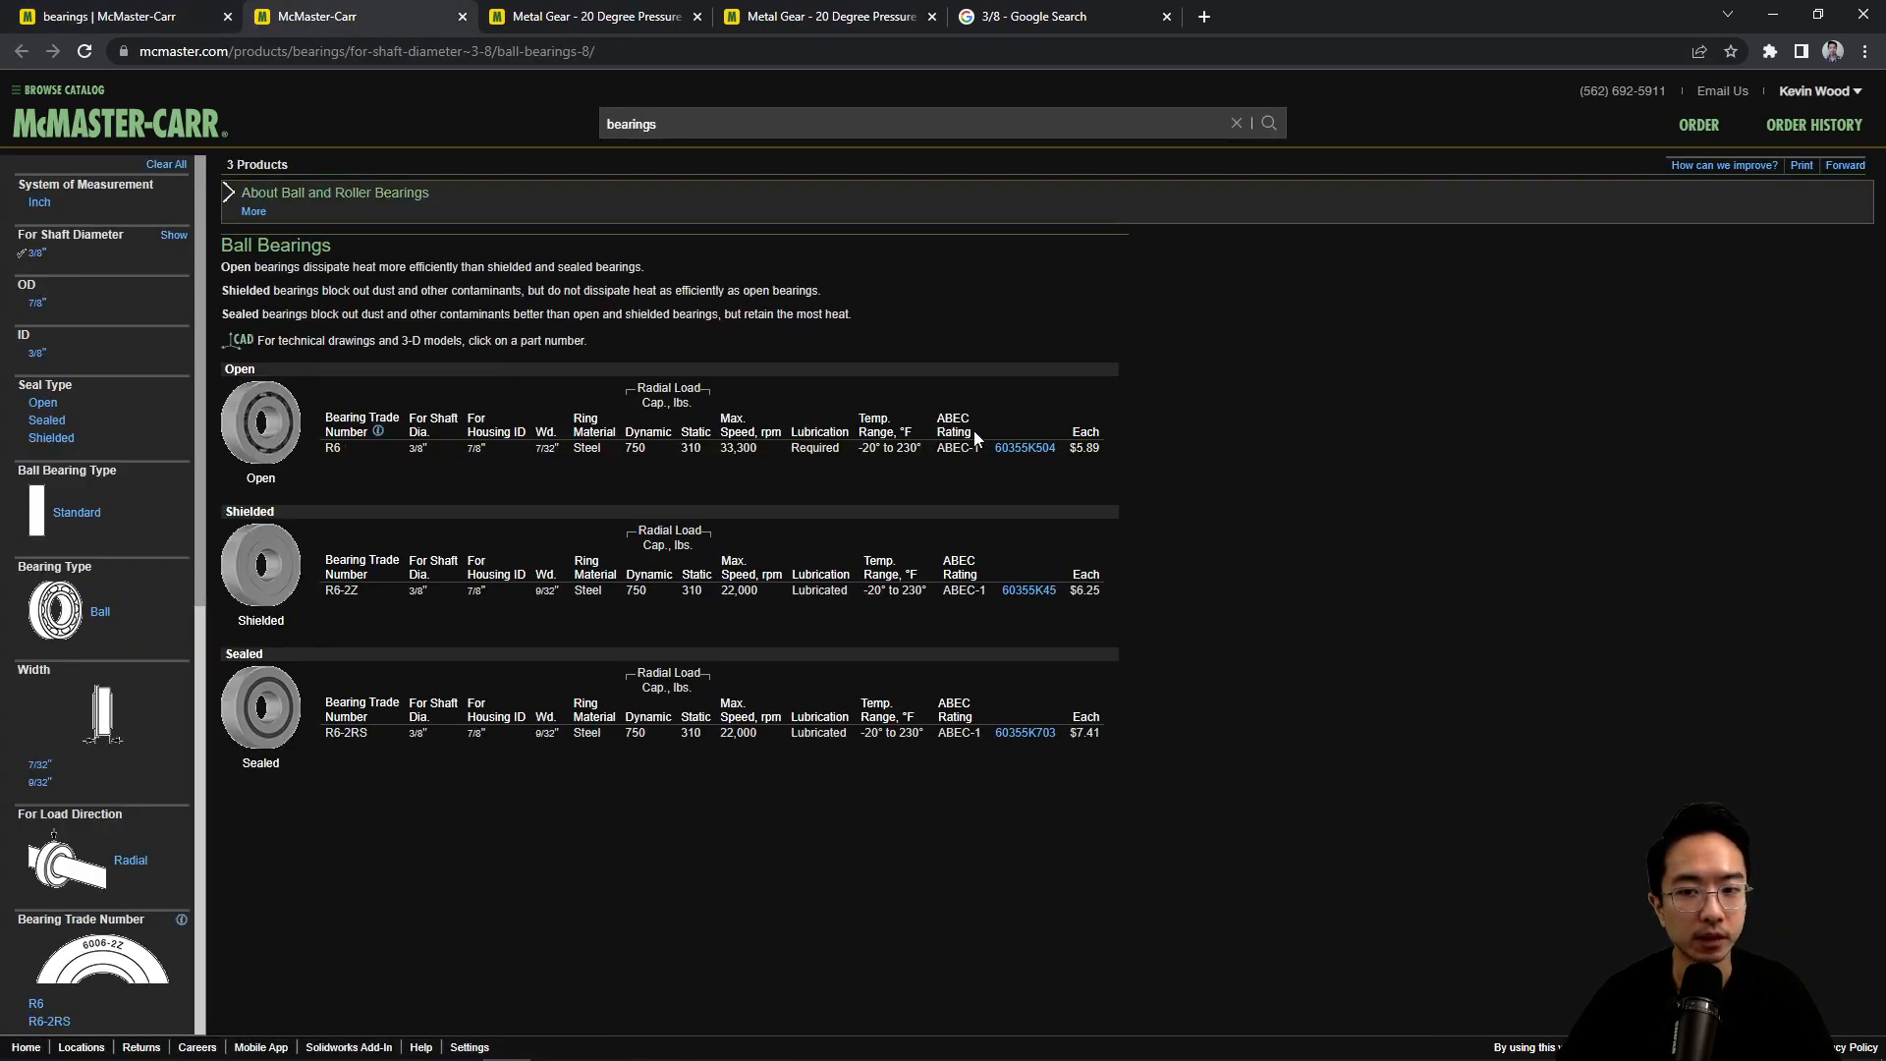
Step: Download the 3-D SOLIDWORKS model of open ball bearing 60355K504 into the 25-spur-gear folder
left_click(1022, 448)
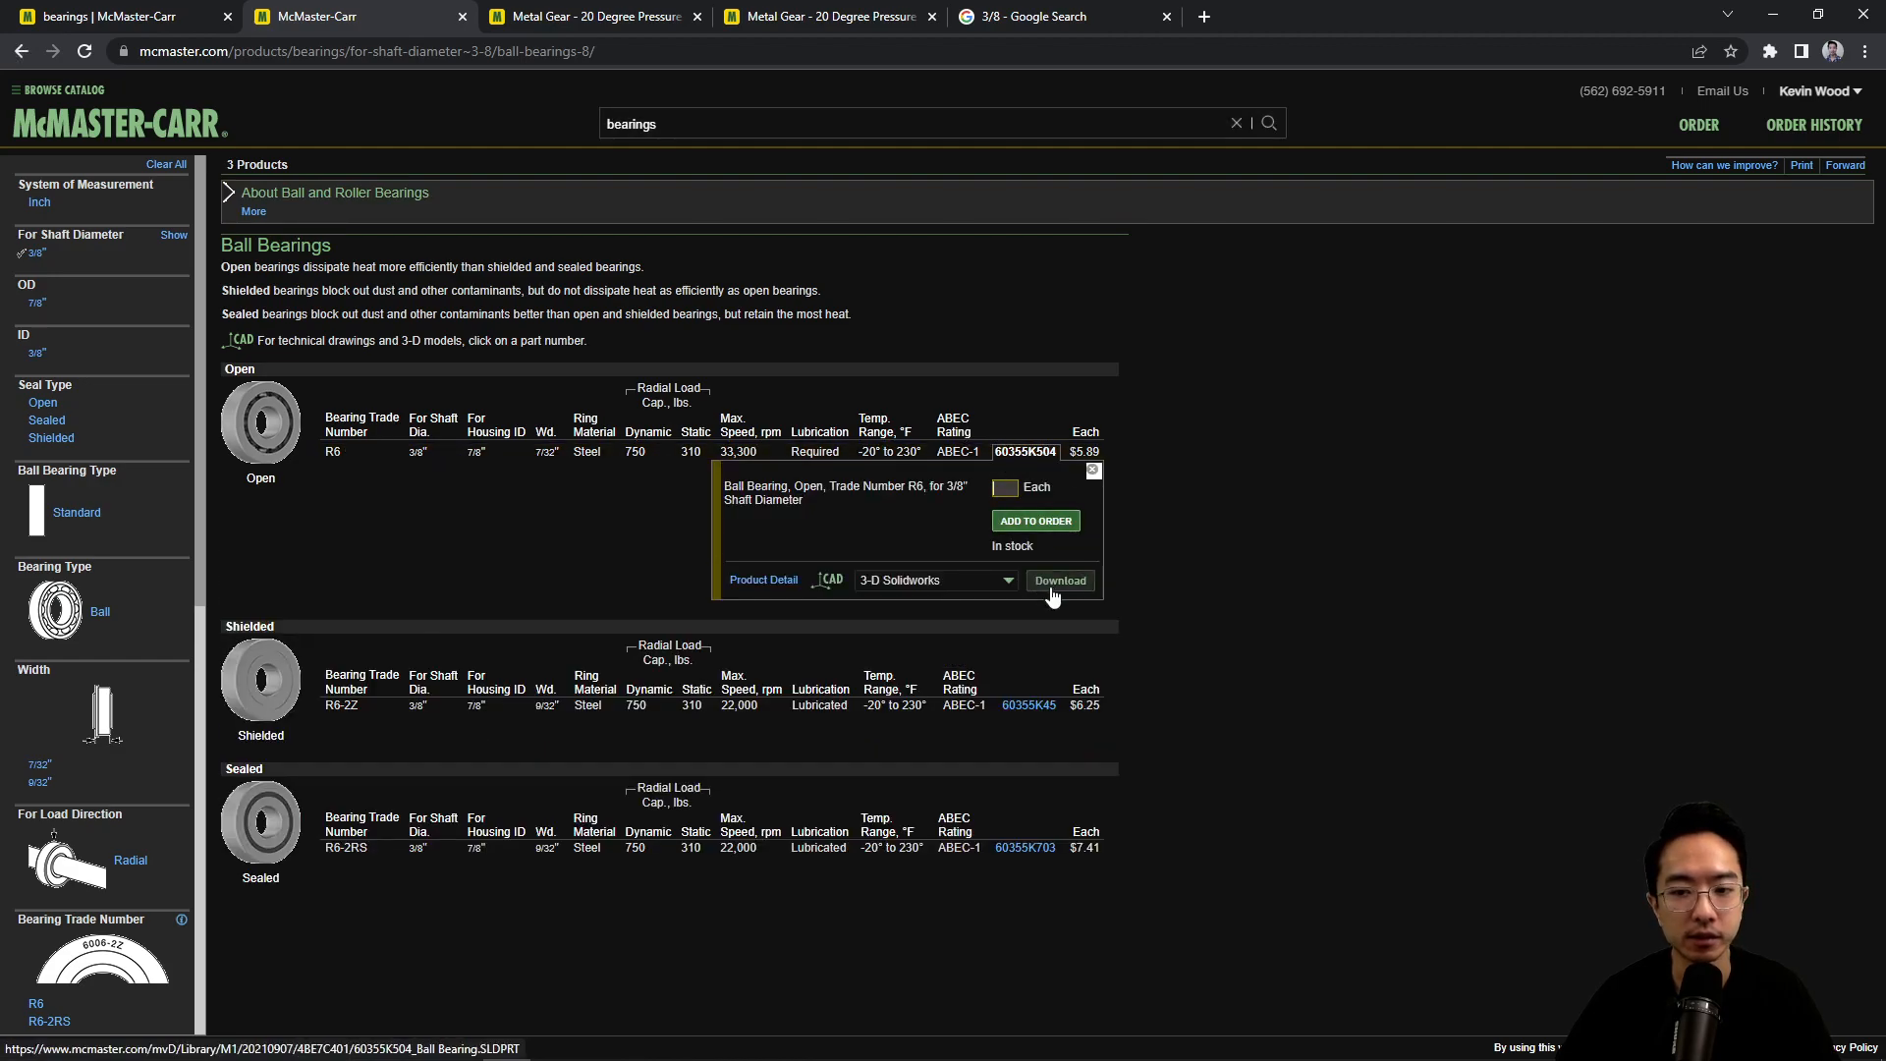
left_click(1056, 581)
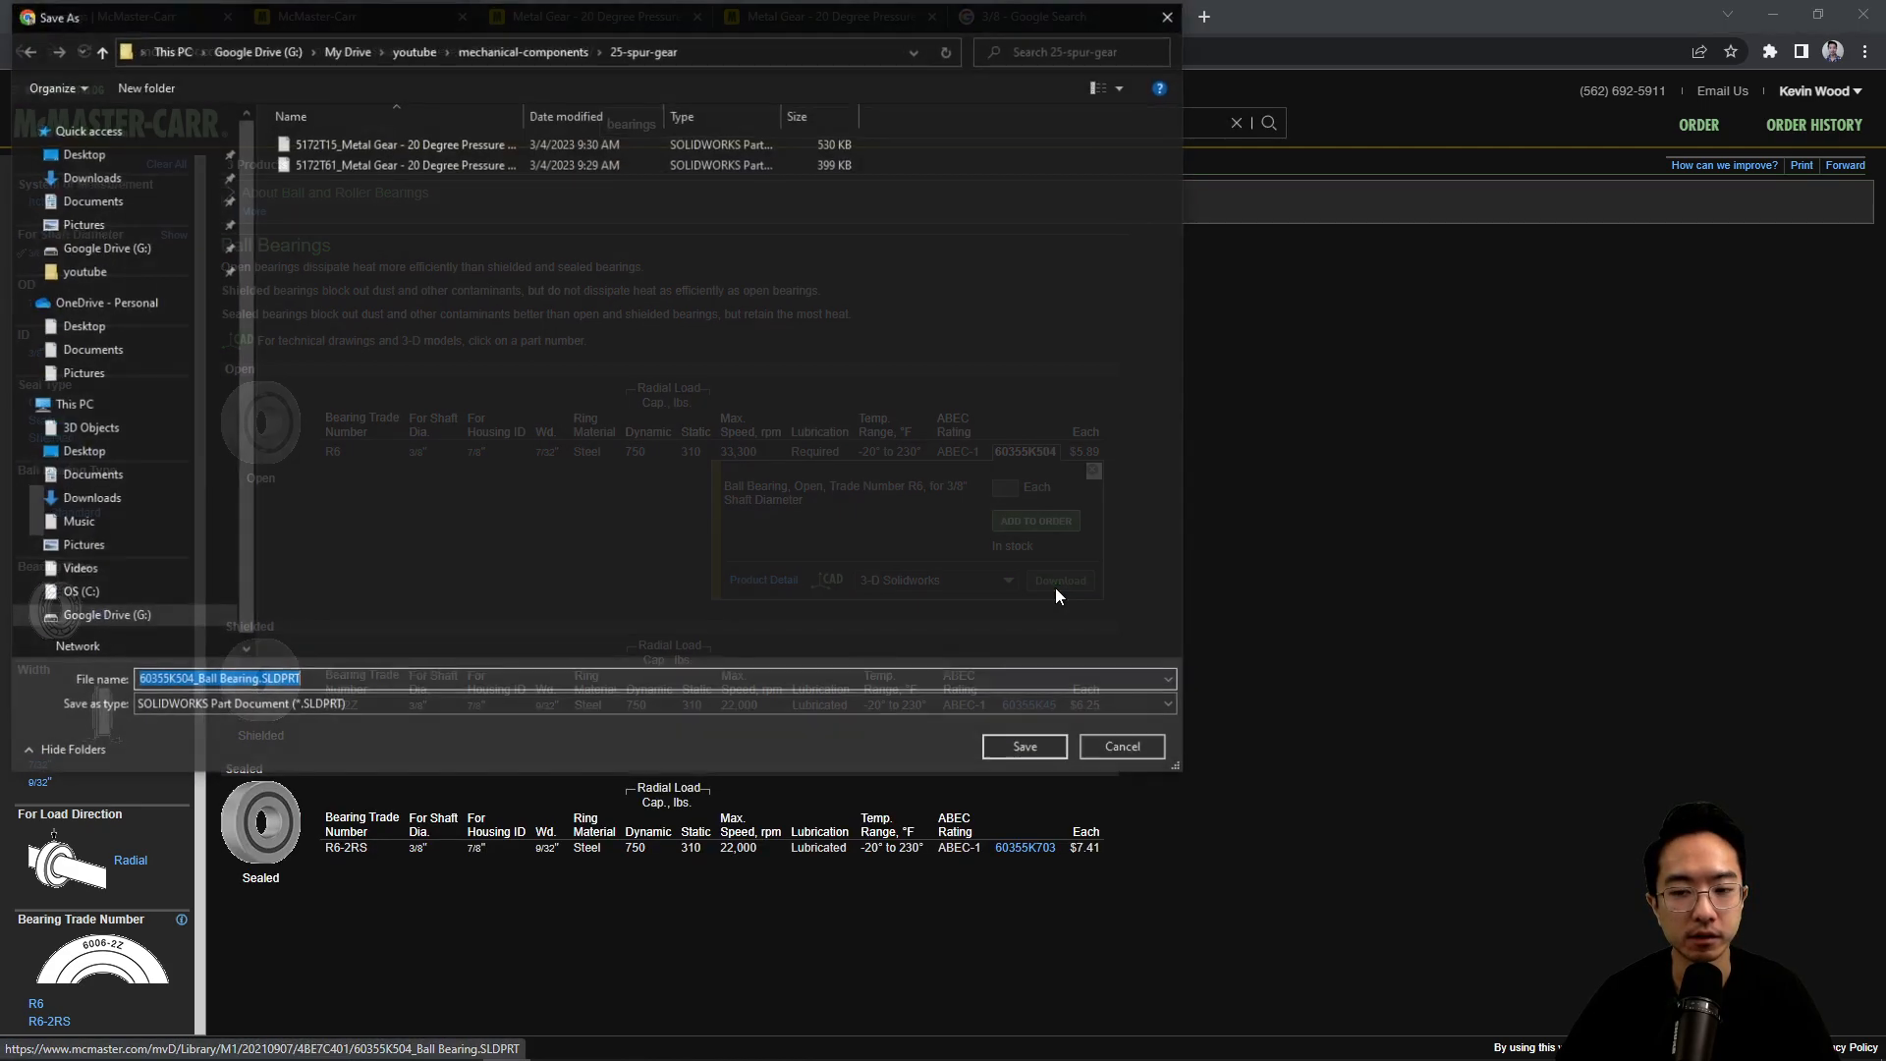
left_click(1018, 756)
Step: Replace the shaft diameter filter on the bearings results page with 1/2" and open the Ball Bearings category
left_click(257, 157)
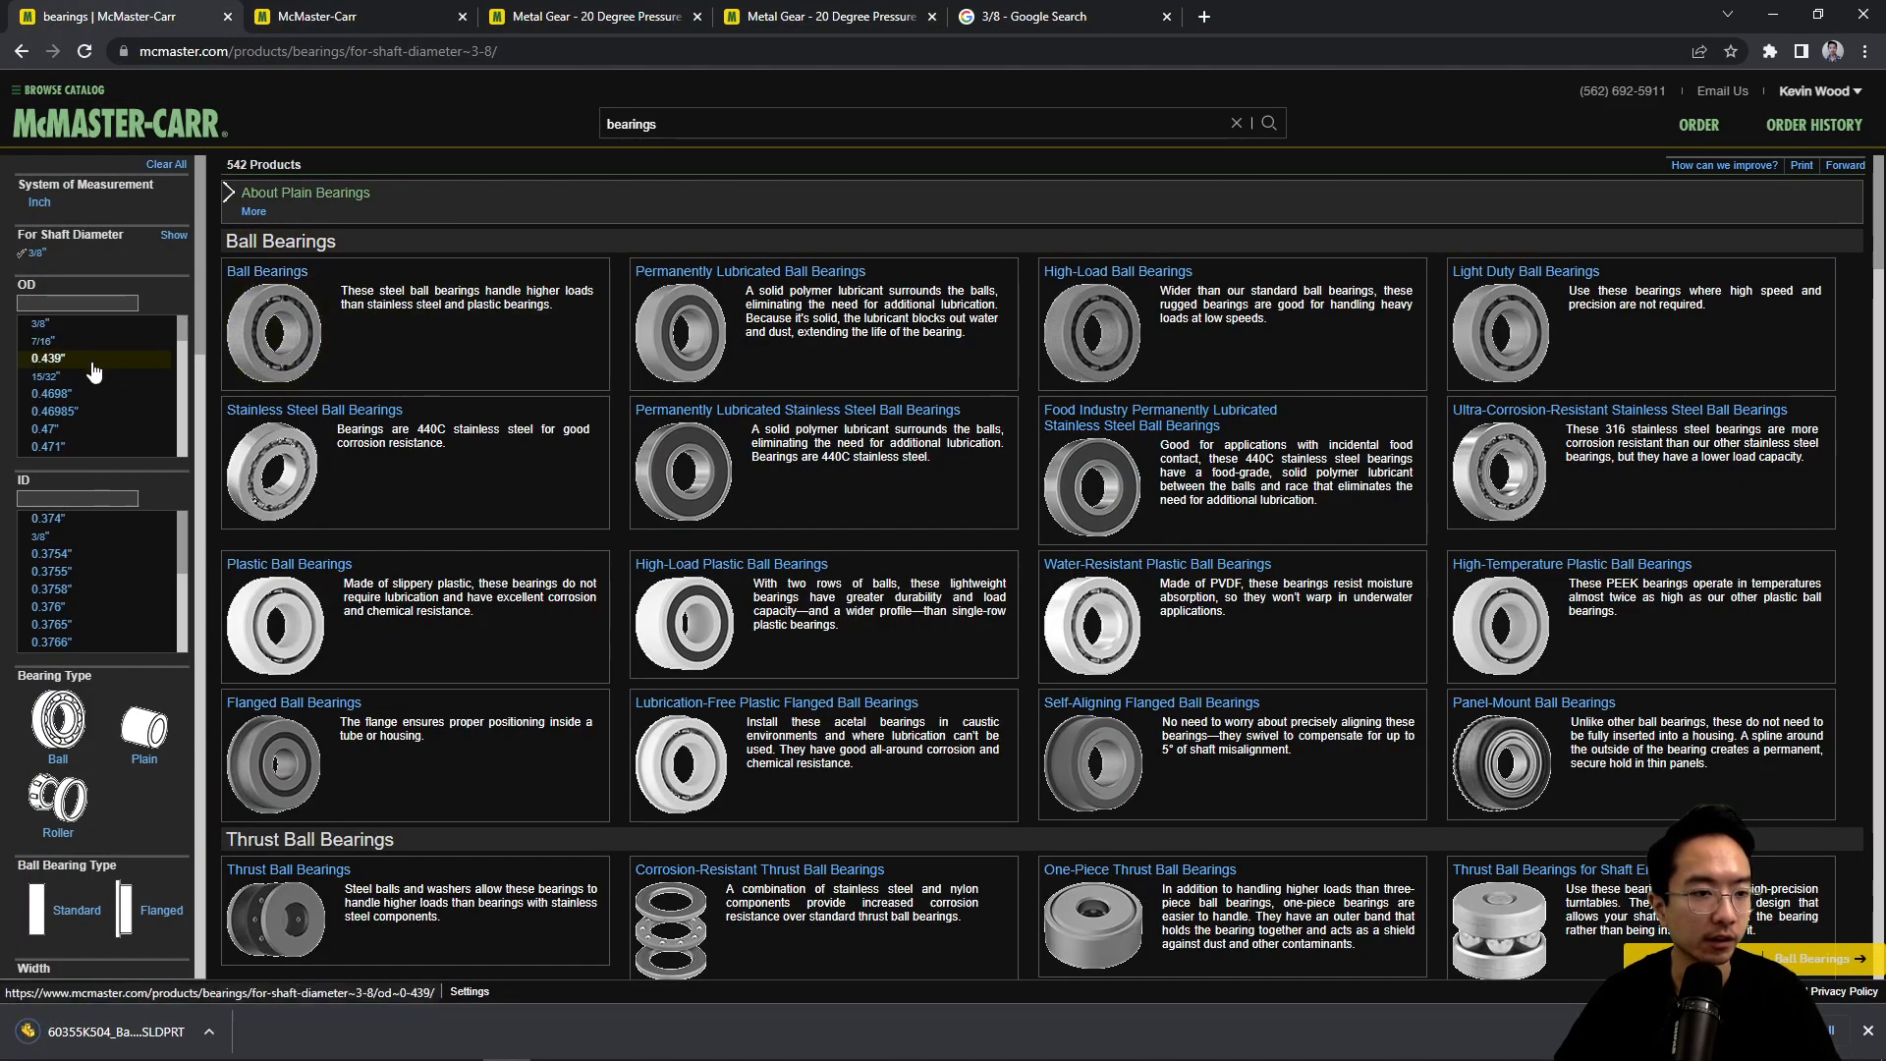
left_click(165, 164)
left_click(57, 268)
scroll(51, 372, "down", 3)
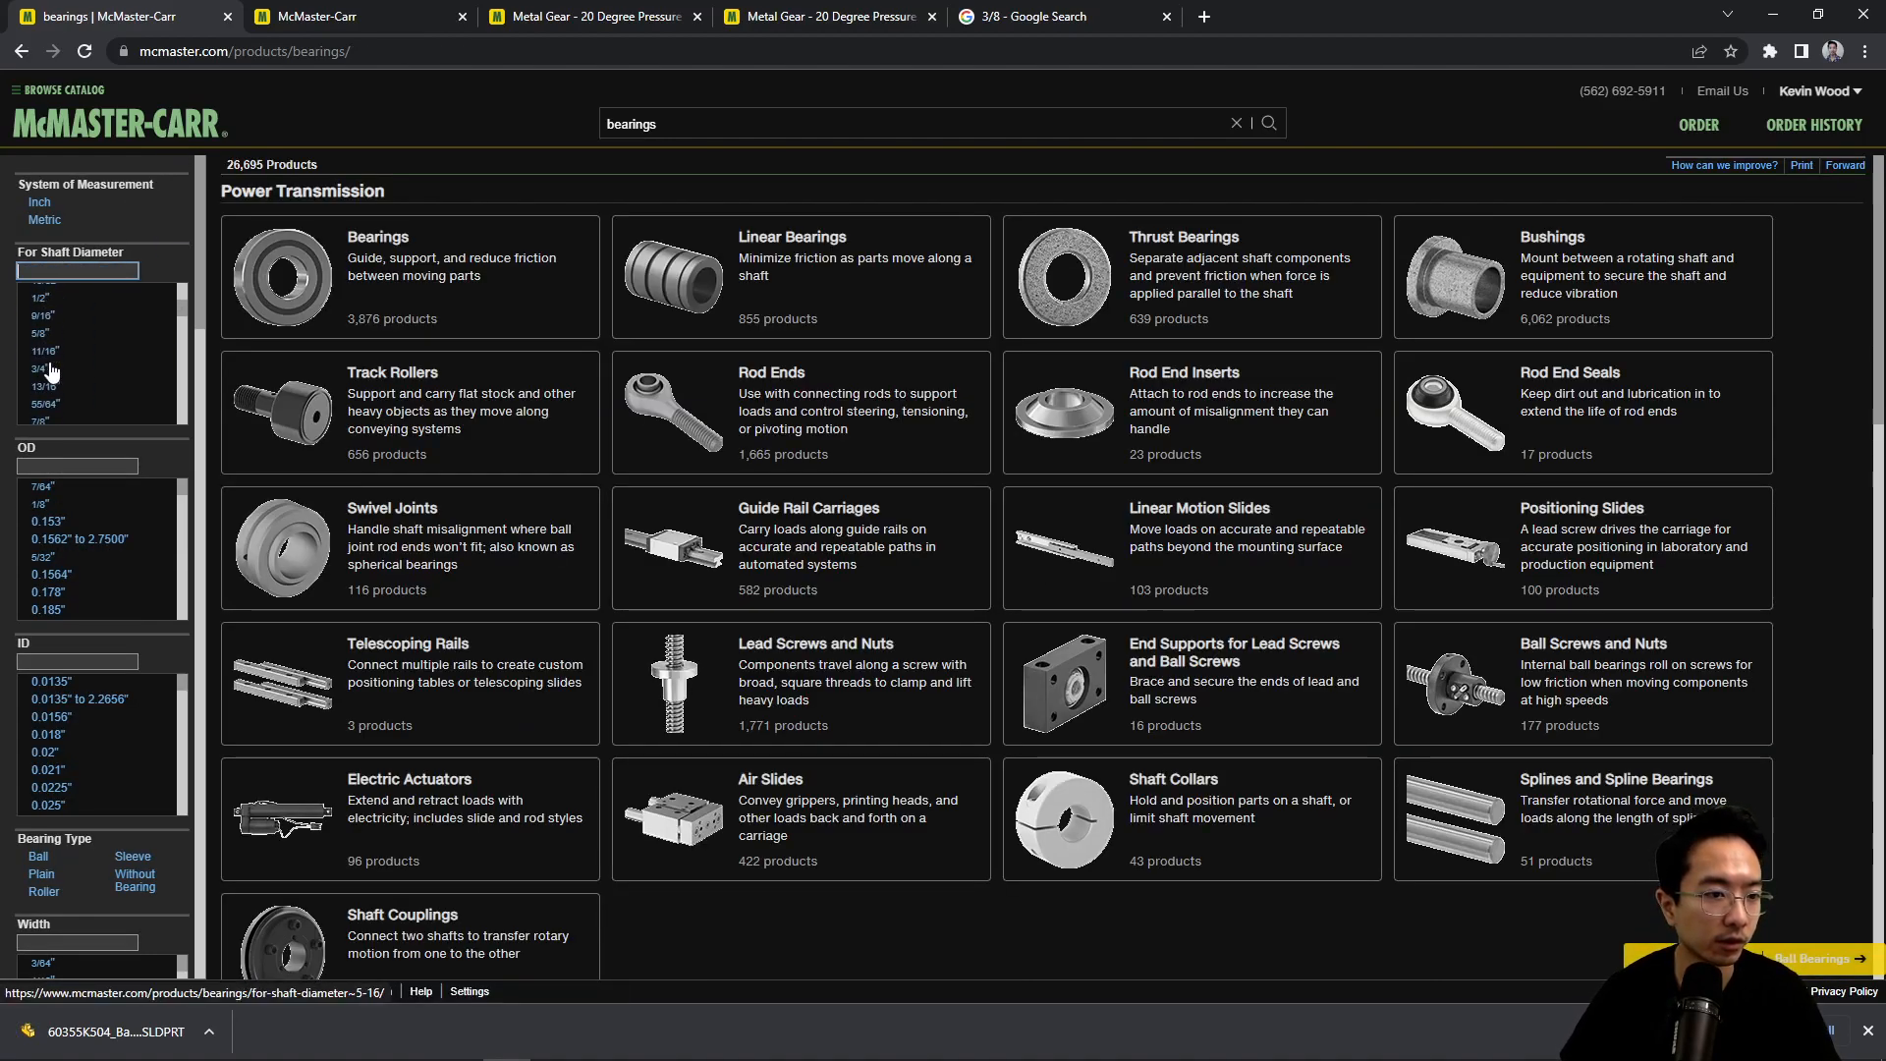
left_click(47, 301)
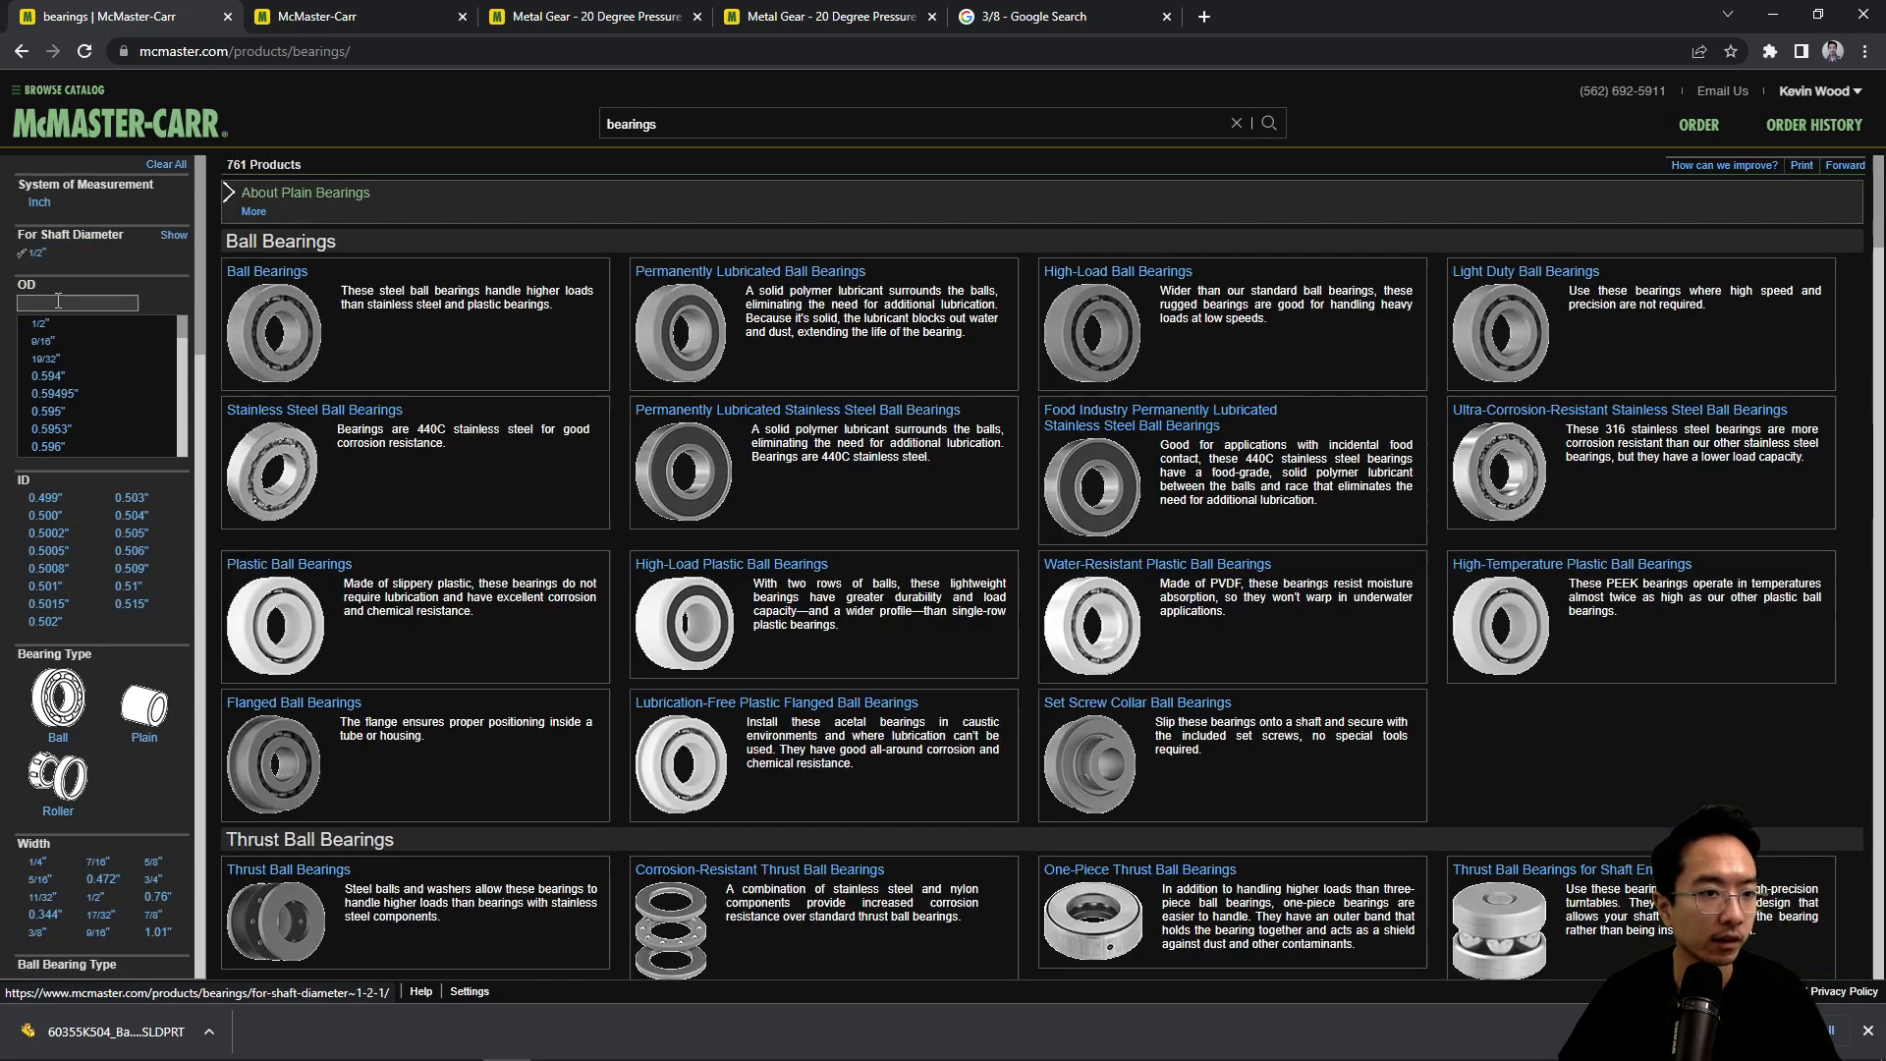
left_click(293, 276)
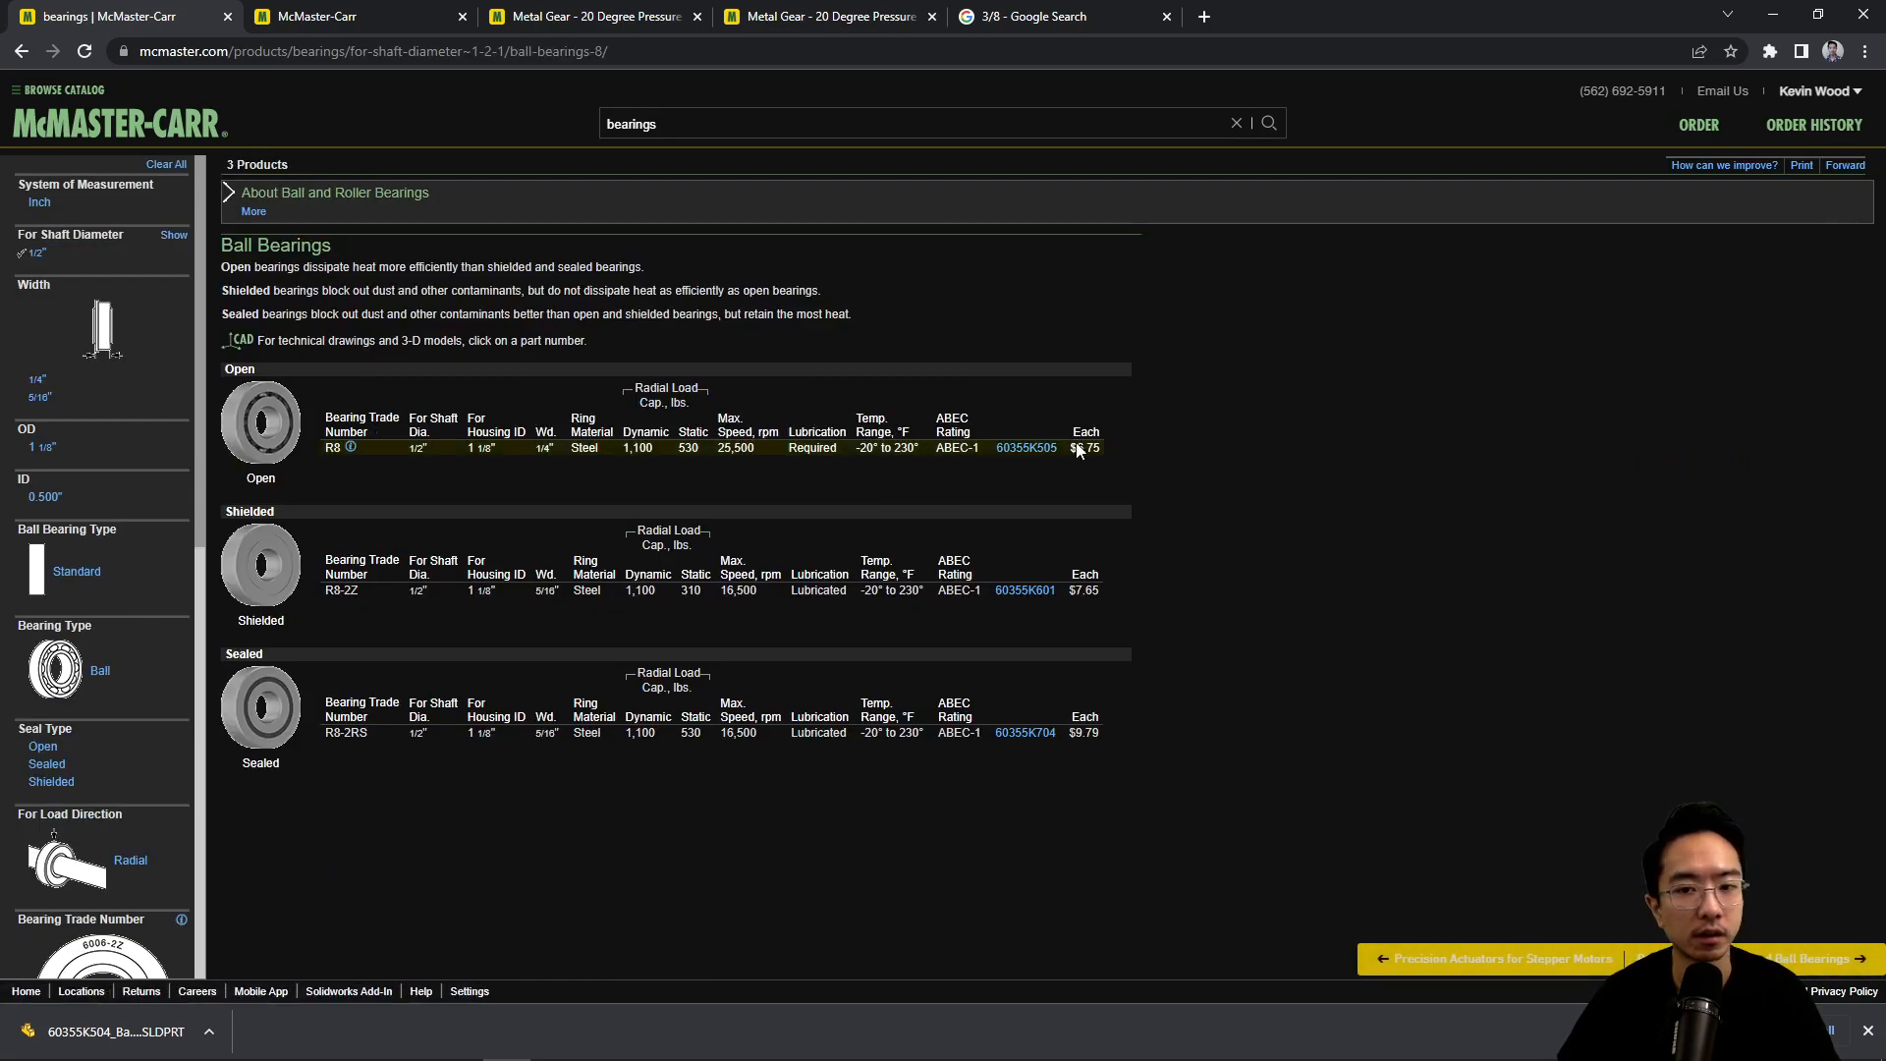
Step: Download the 3-D SOLIDWORKS model of open ball bearing 60355K505 into the 25-spur-gear folder
left_click(1045, 453)
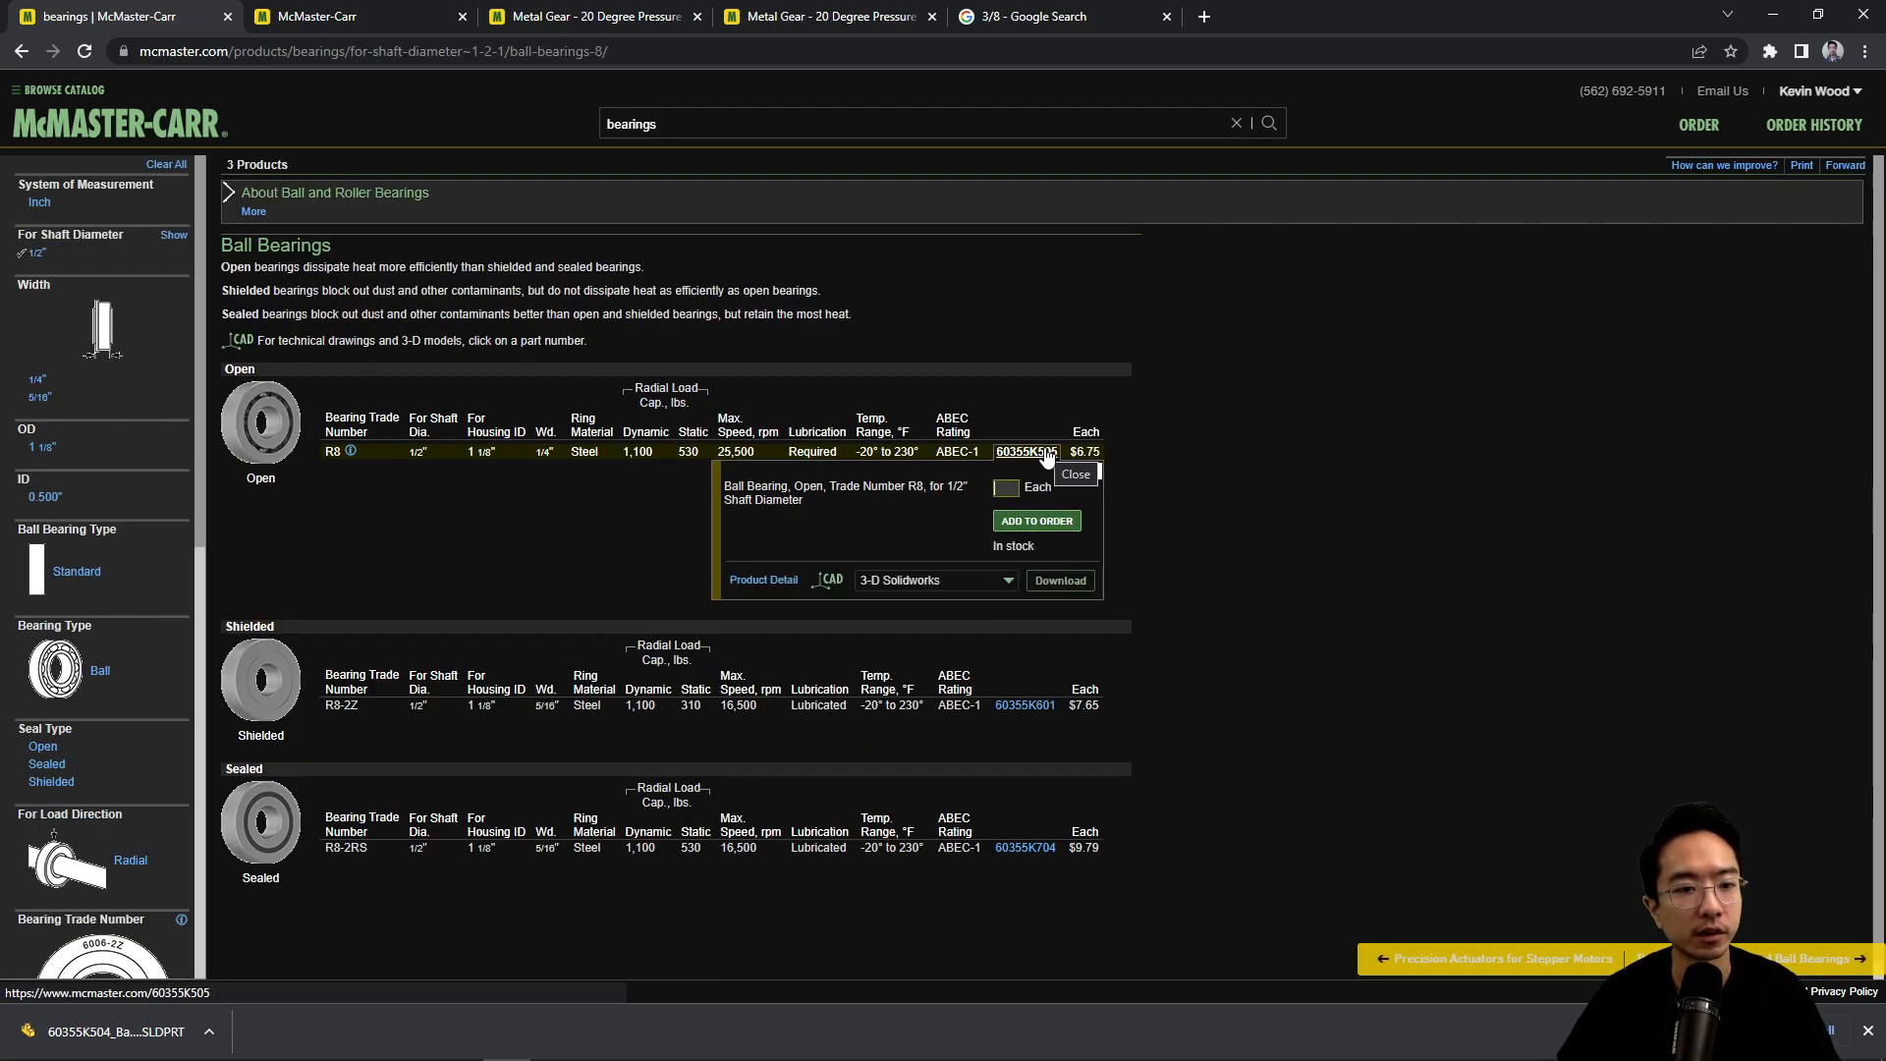
left_click(1051, 587)
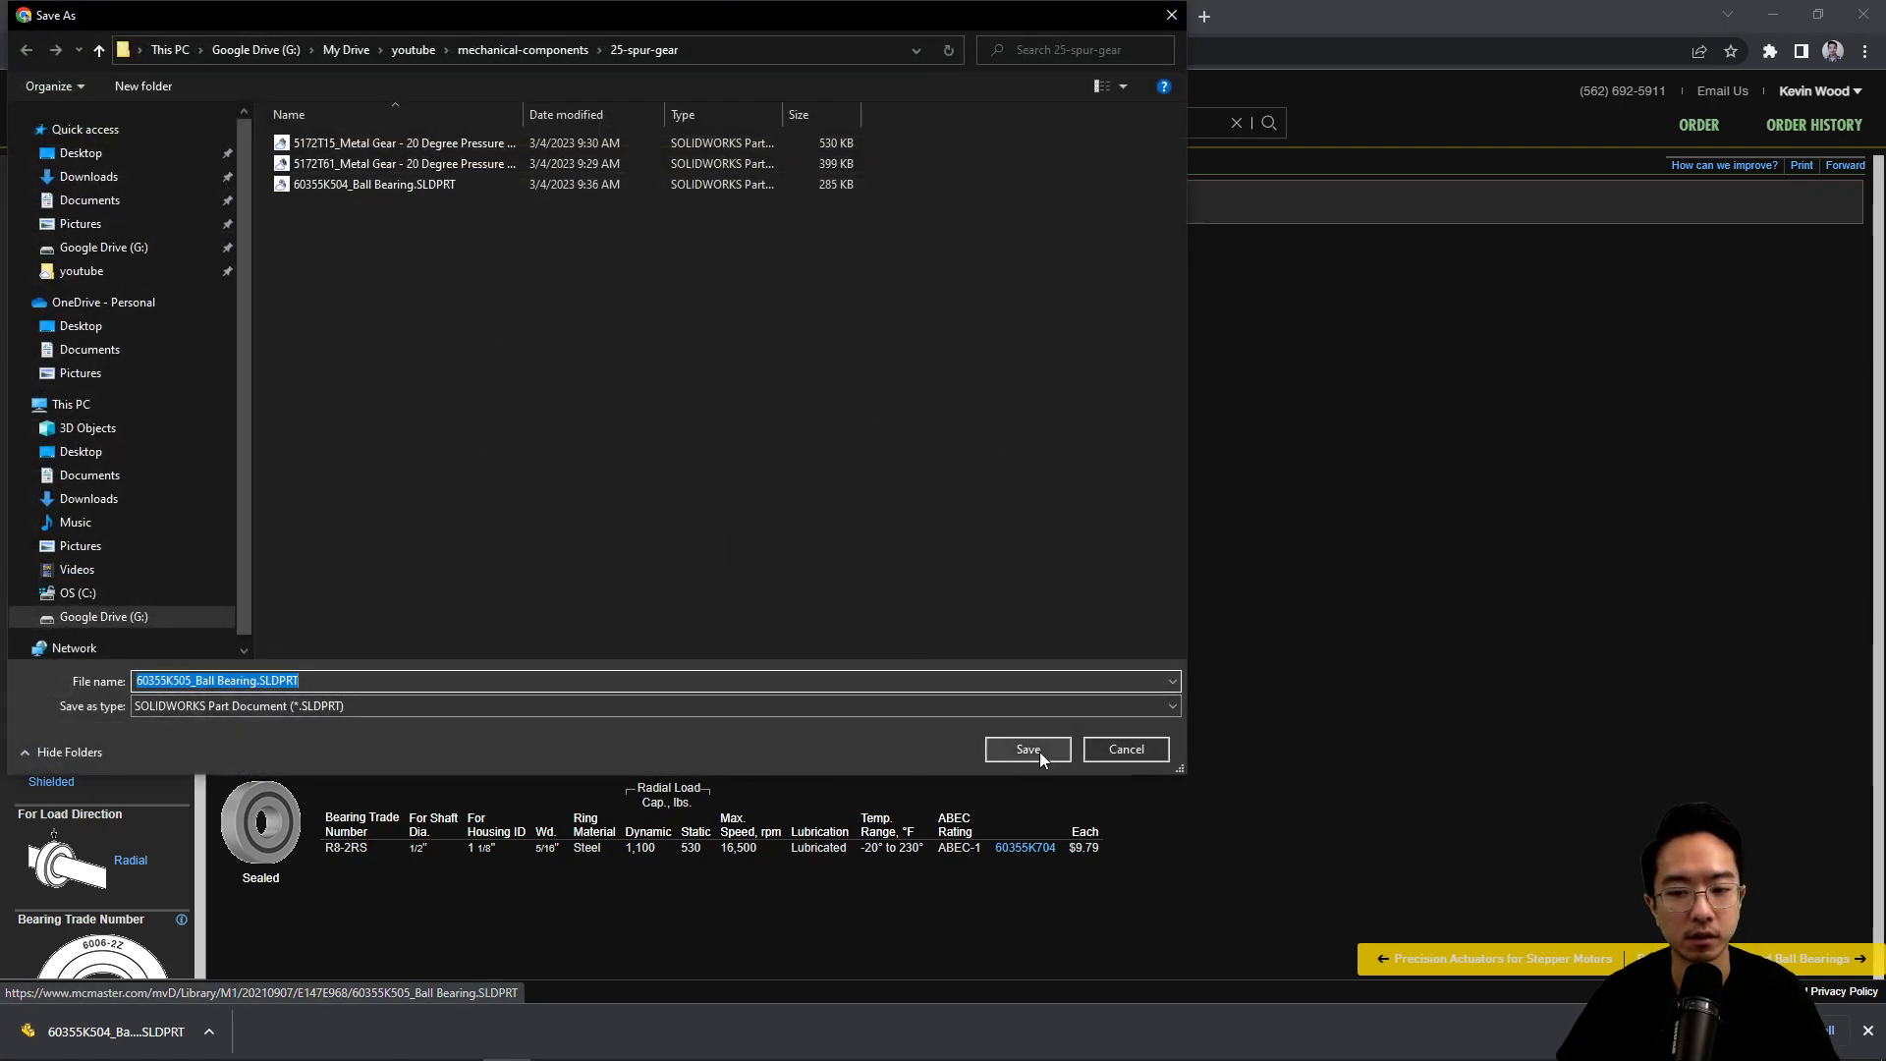
left_click(1037, 749)
Step: Open both downloaded bearing parts, 60355K504 and 60355K505, in SOLIDWORKS
left_click(350, 1044)
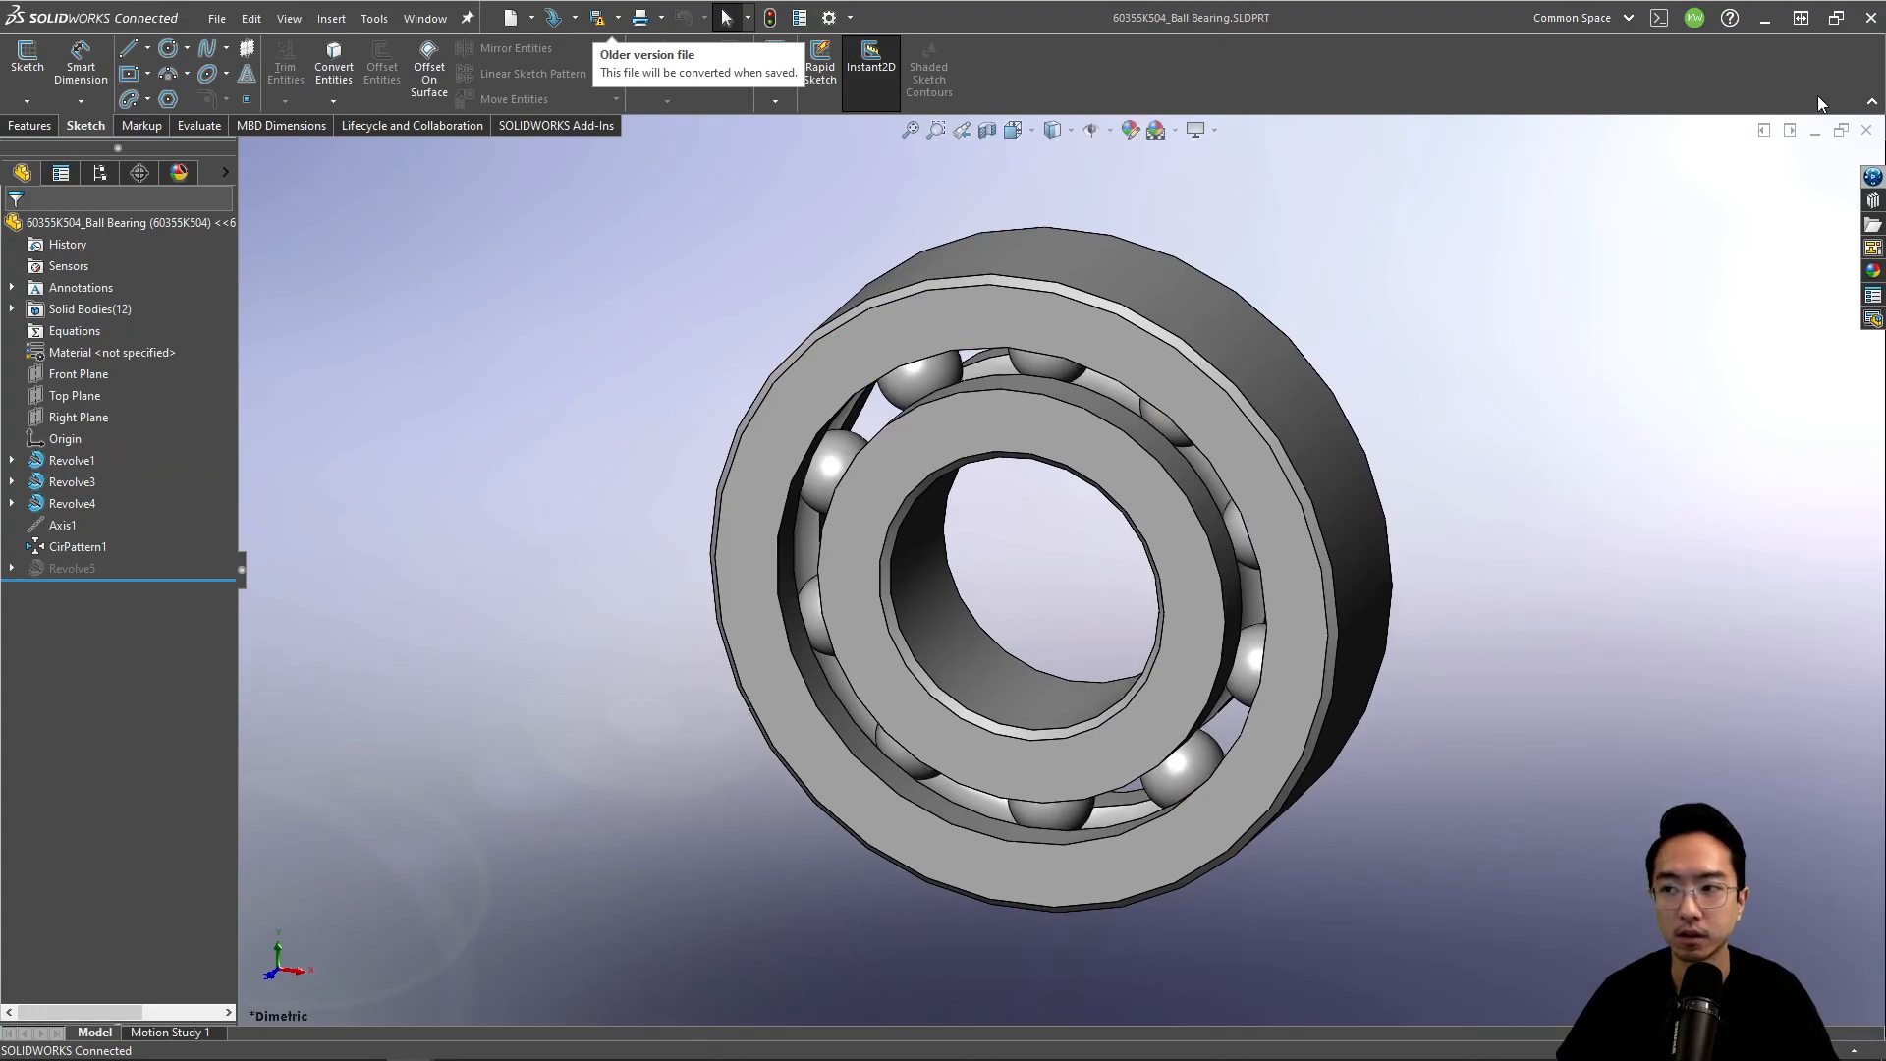
mouse_move(310, 1048)
left_click(503, 1045)
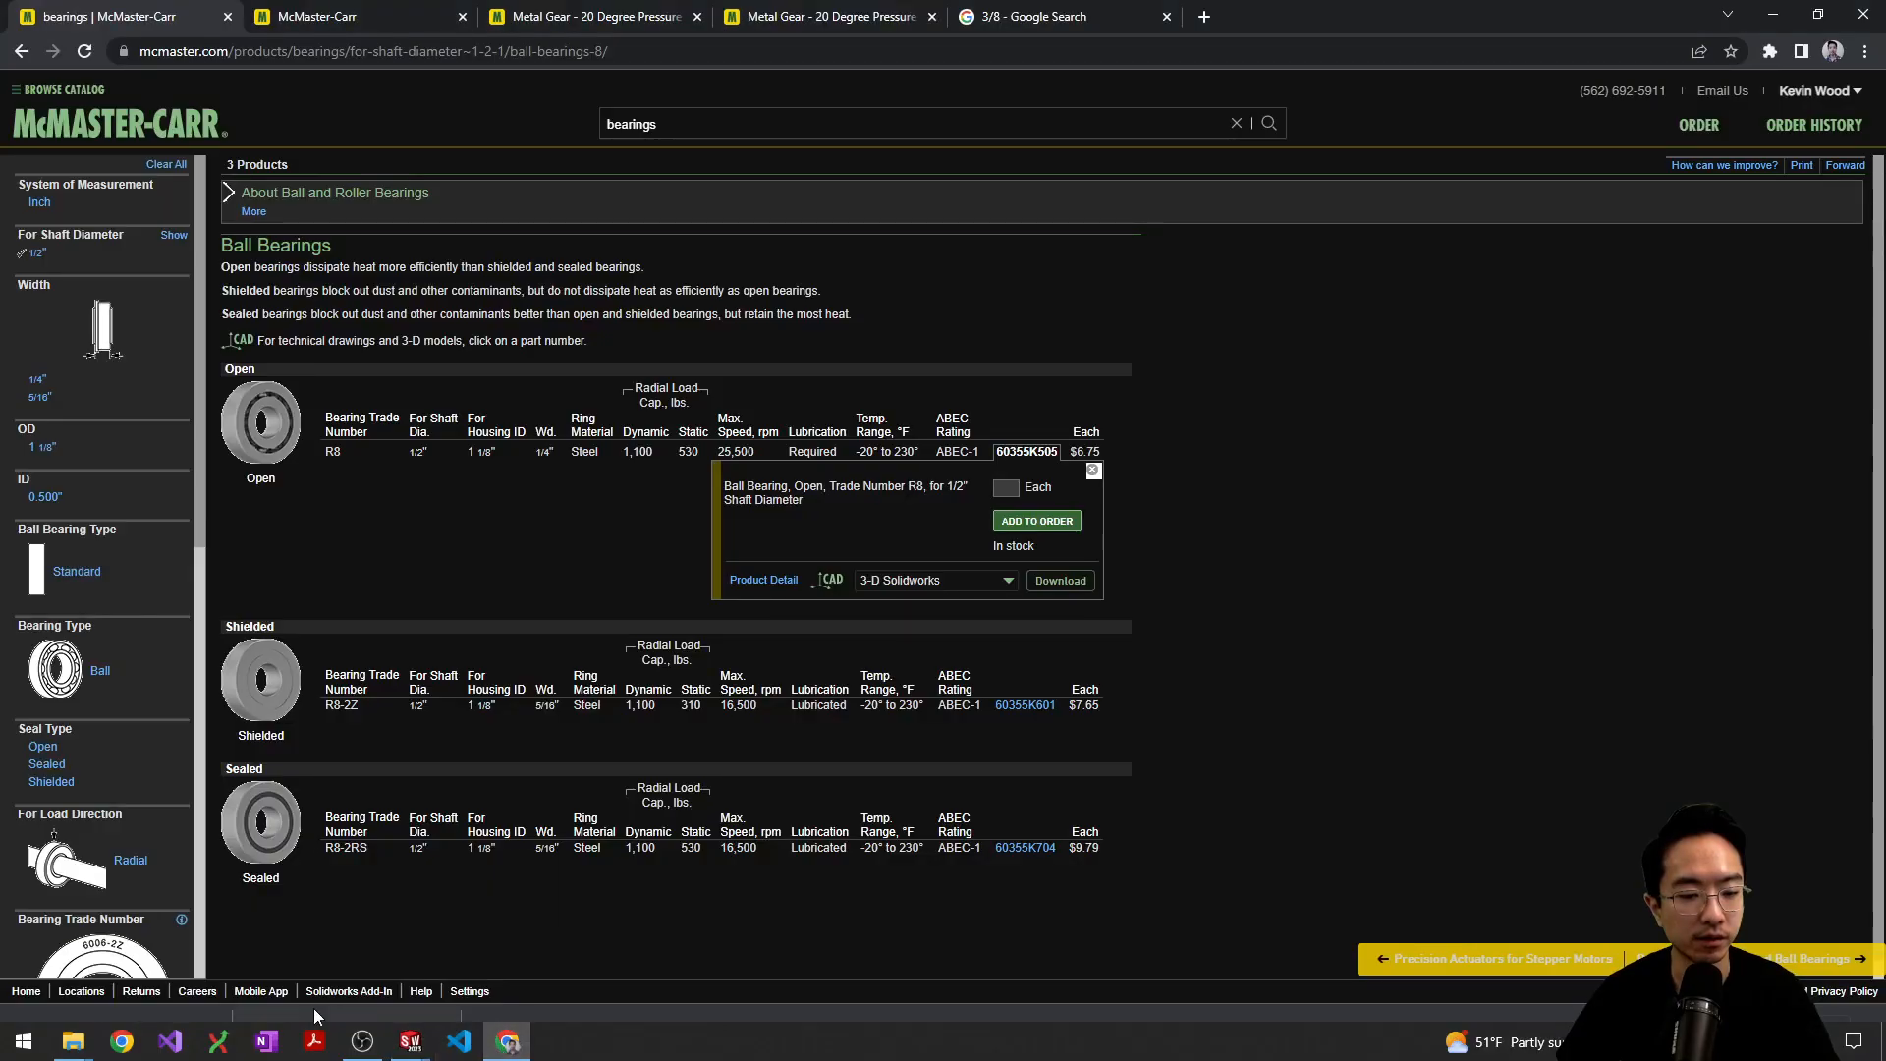
left_click(96, 1039)
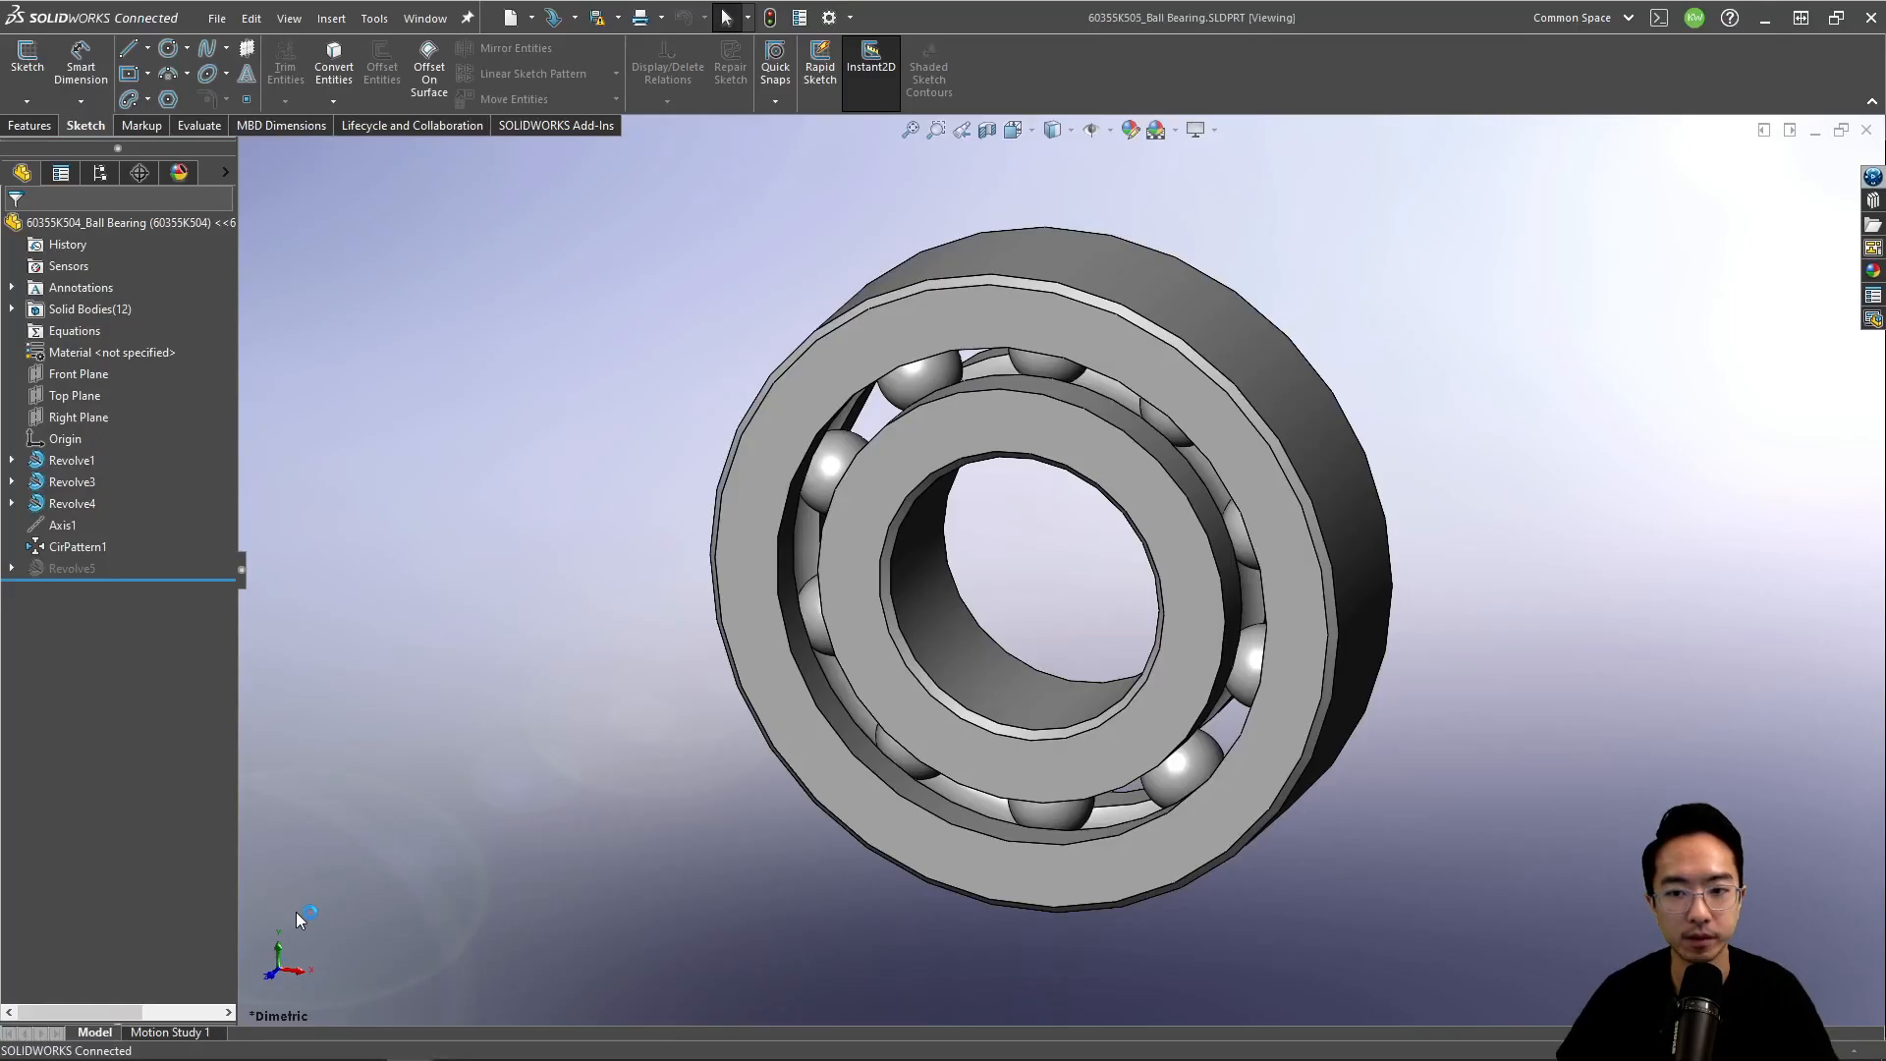
Step: Tile the two bearing parts side by side and check their outer diameters and the bore of 60355K504
left_click(1792, 132)
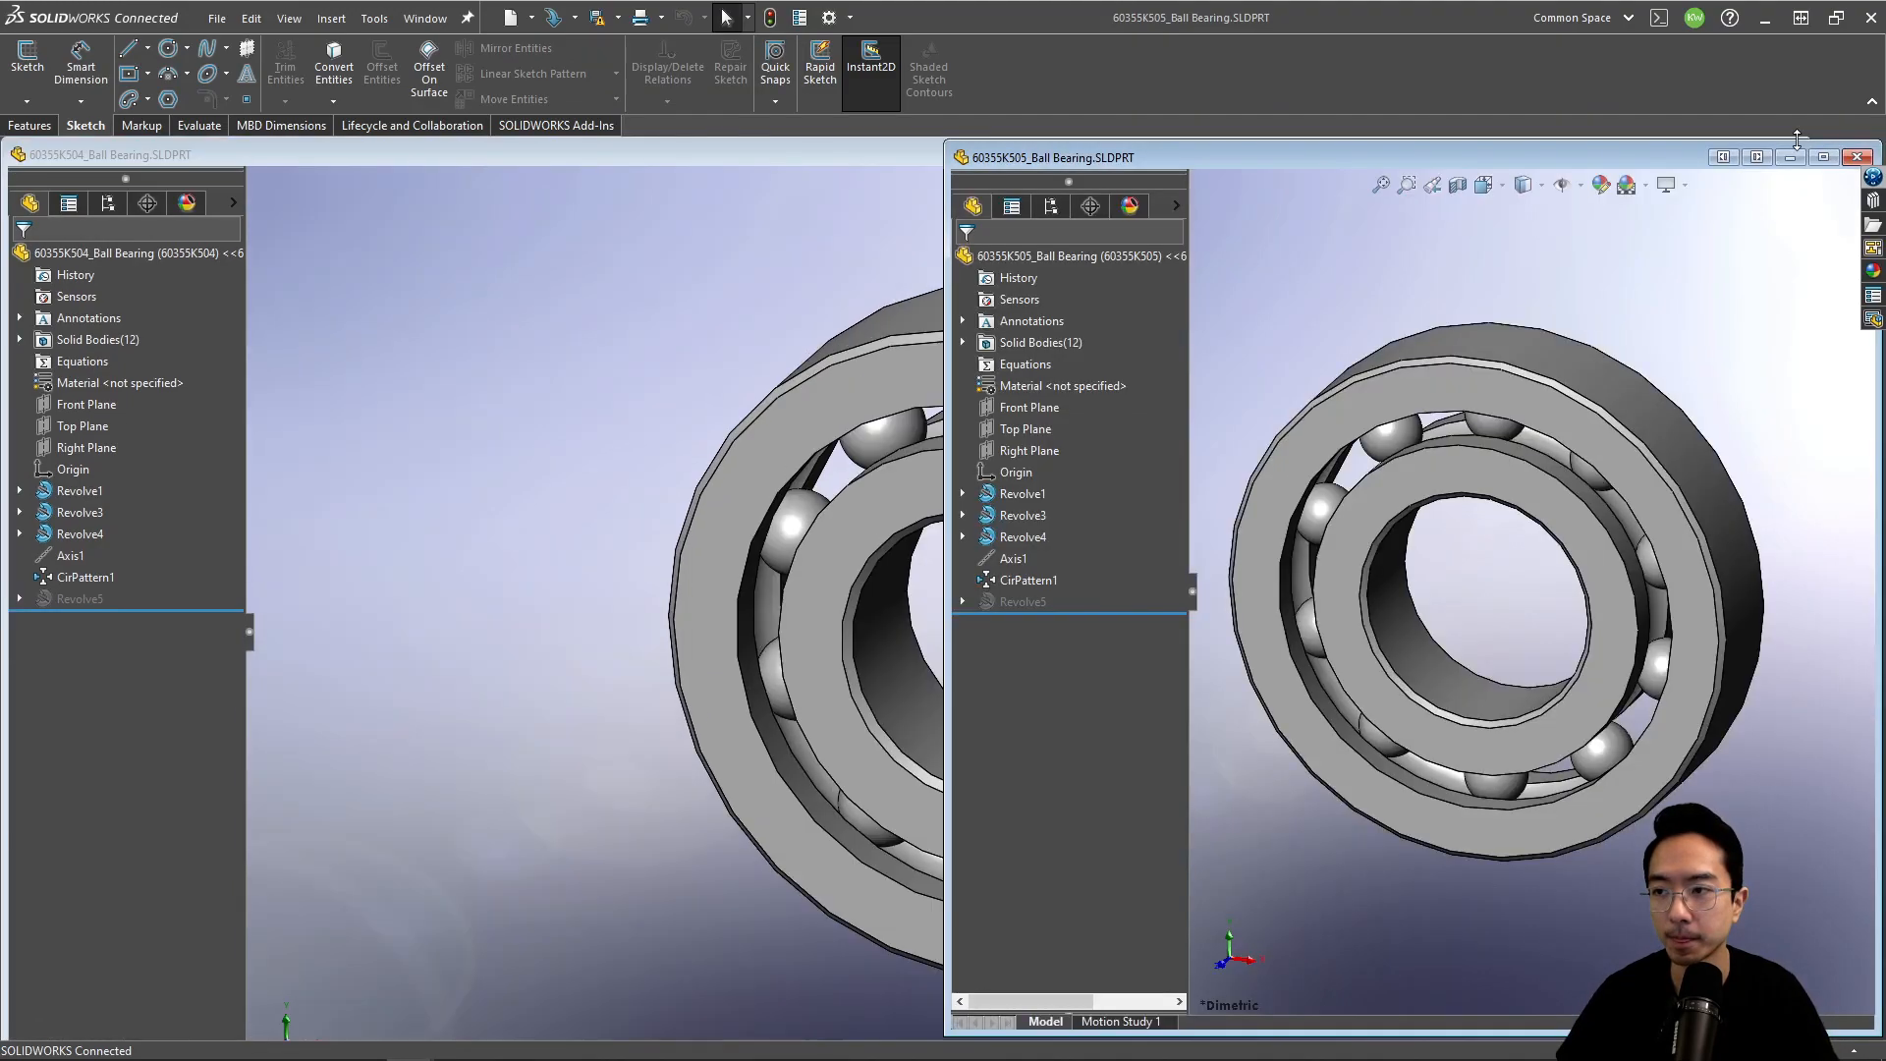
left_click(692, 319)
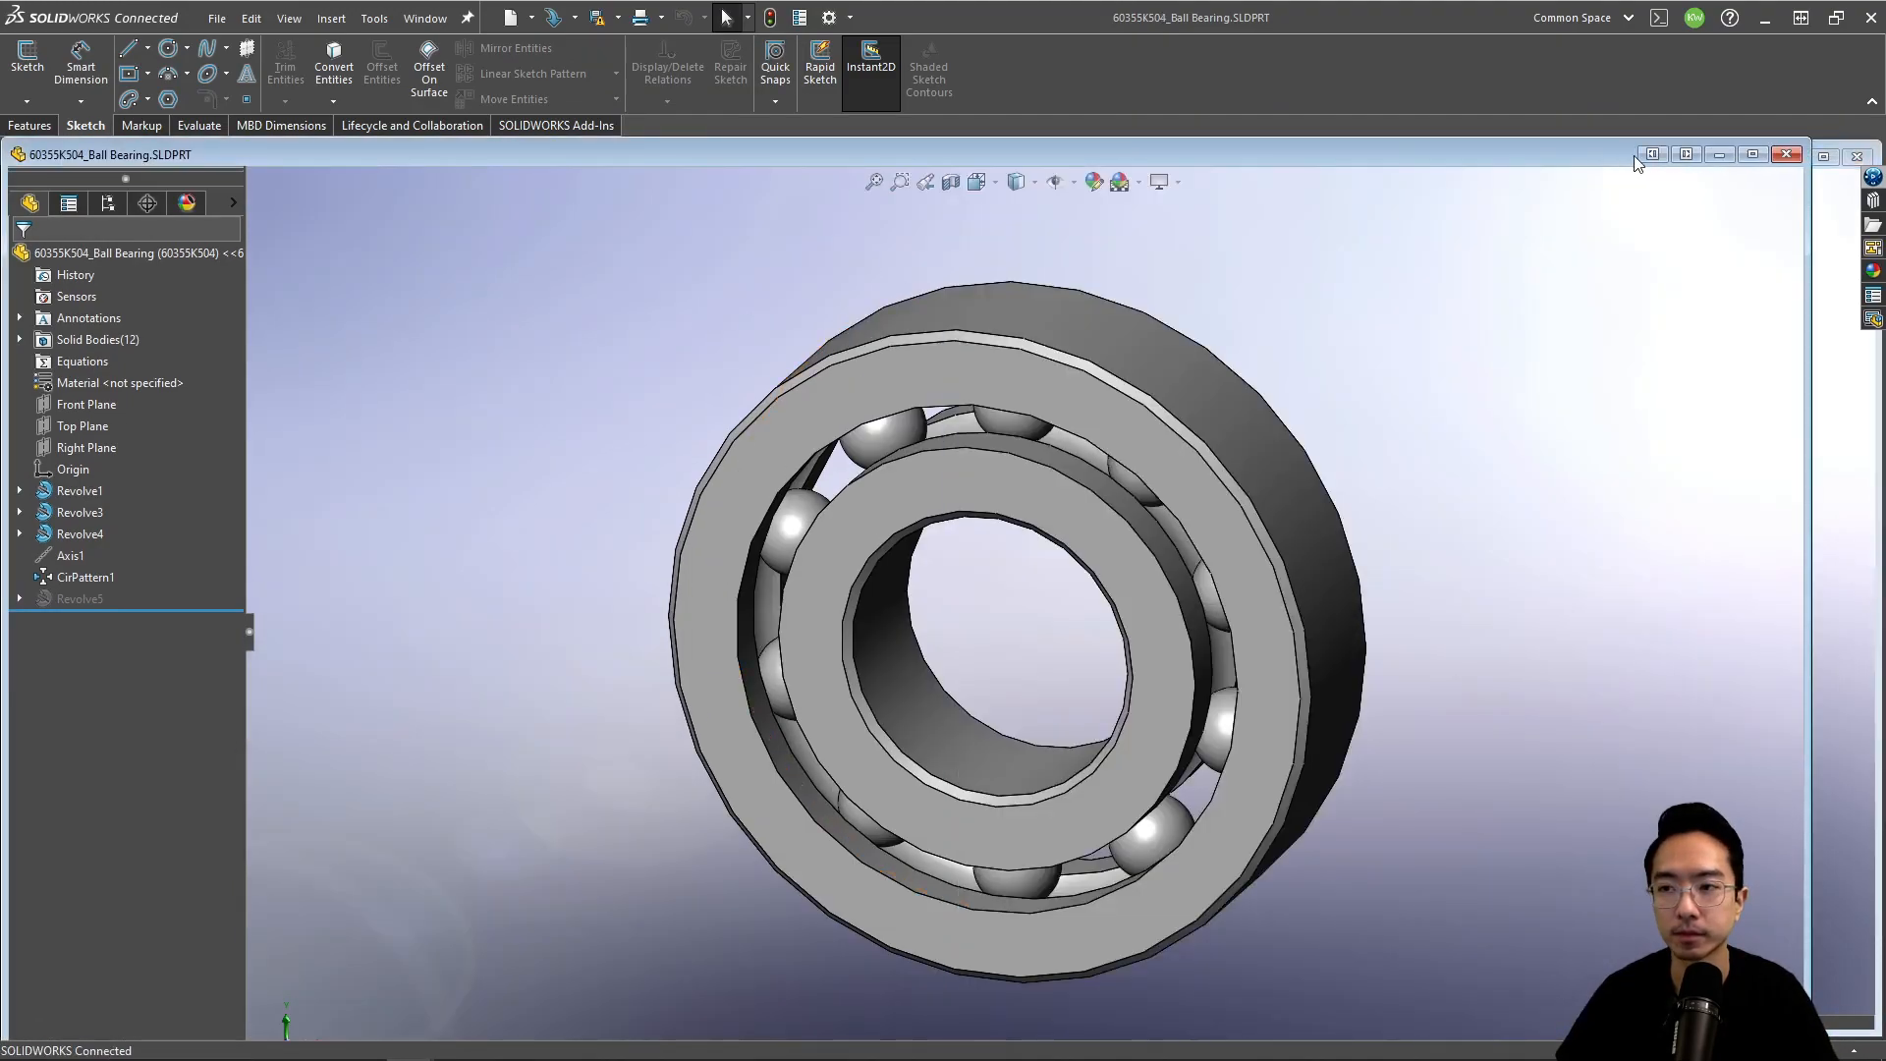
left_click(1685, 154)
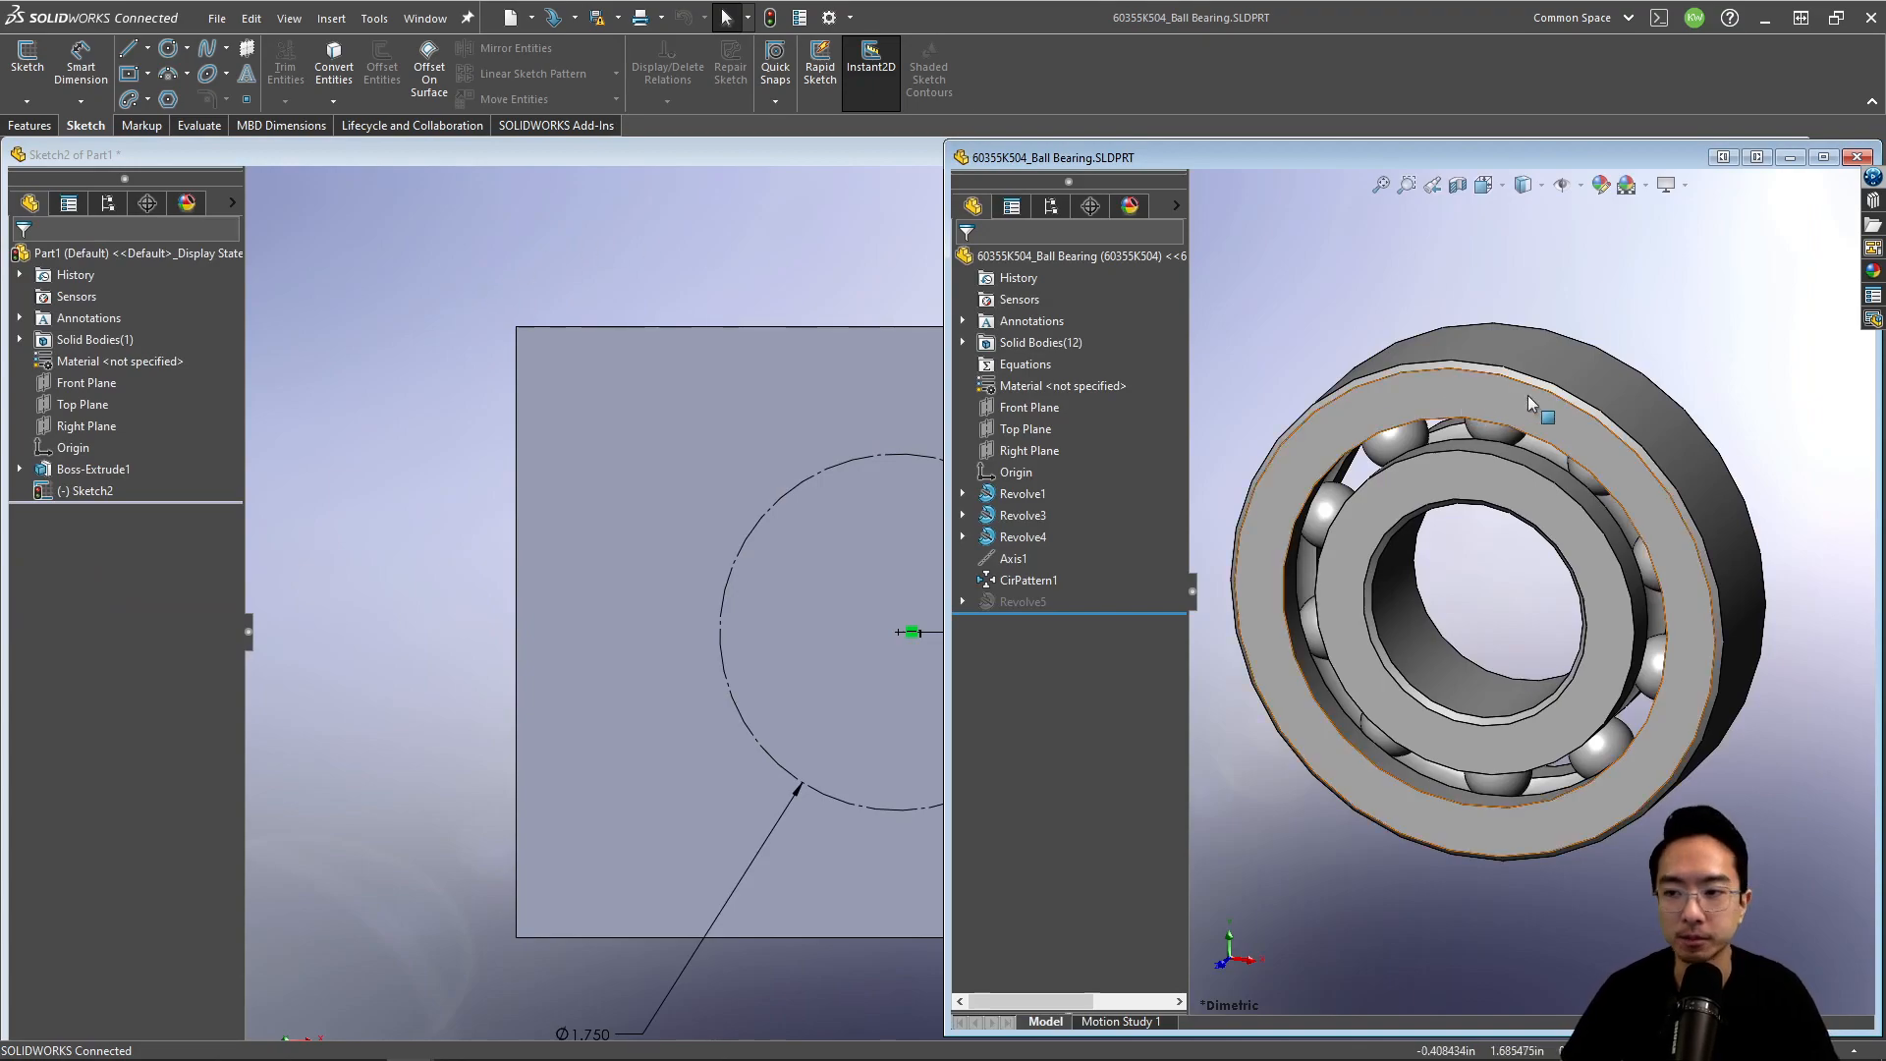
left_click(1595, 379)
middle_click_drag(1690, 438, 1661, 481)
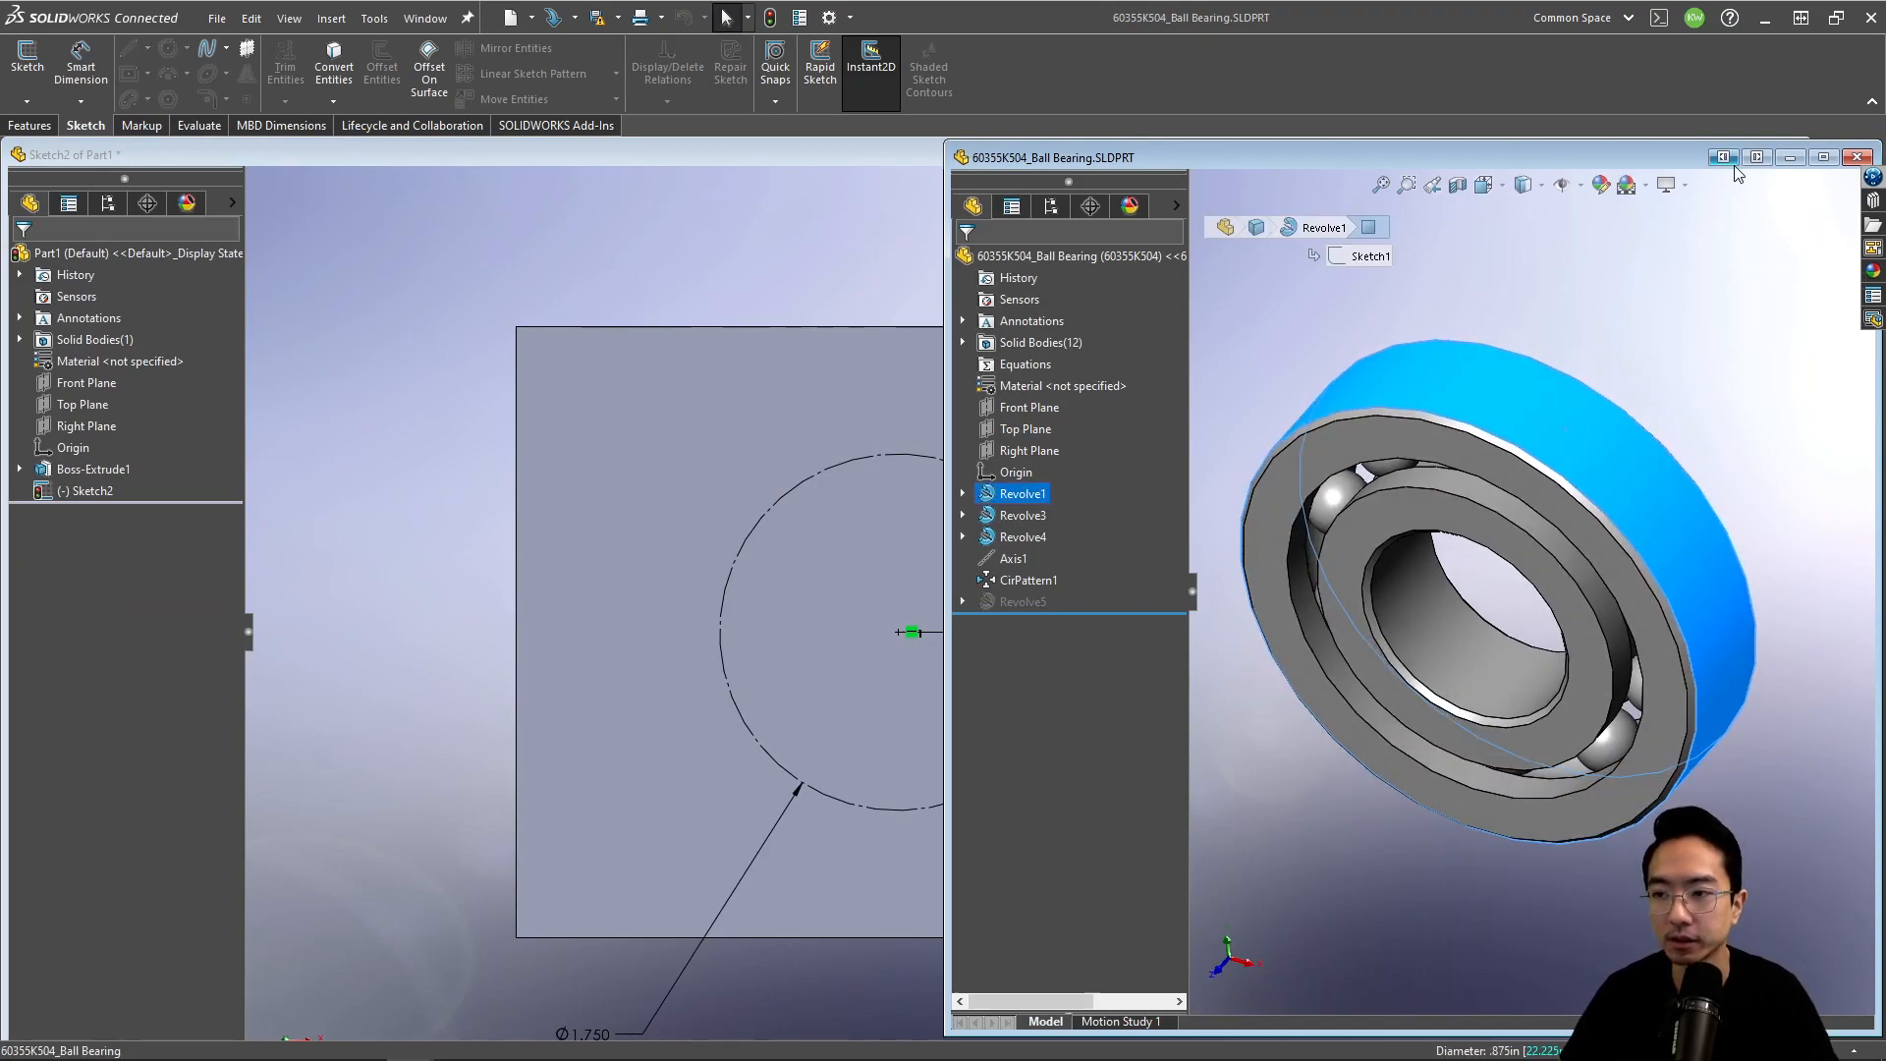
left_click(1453, 627)
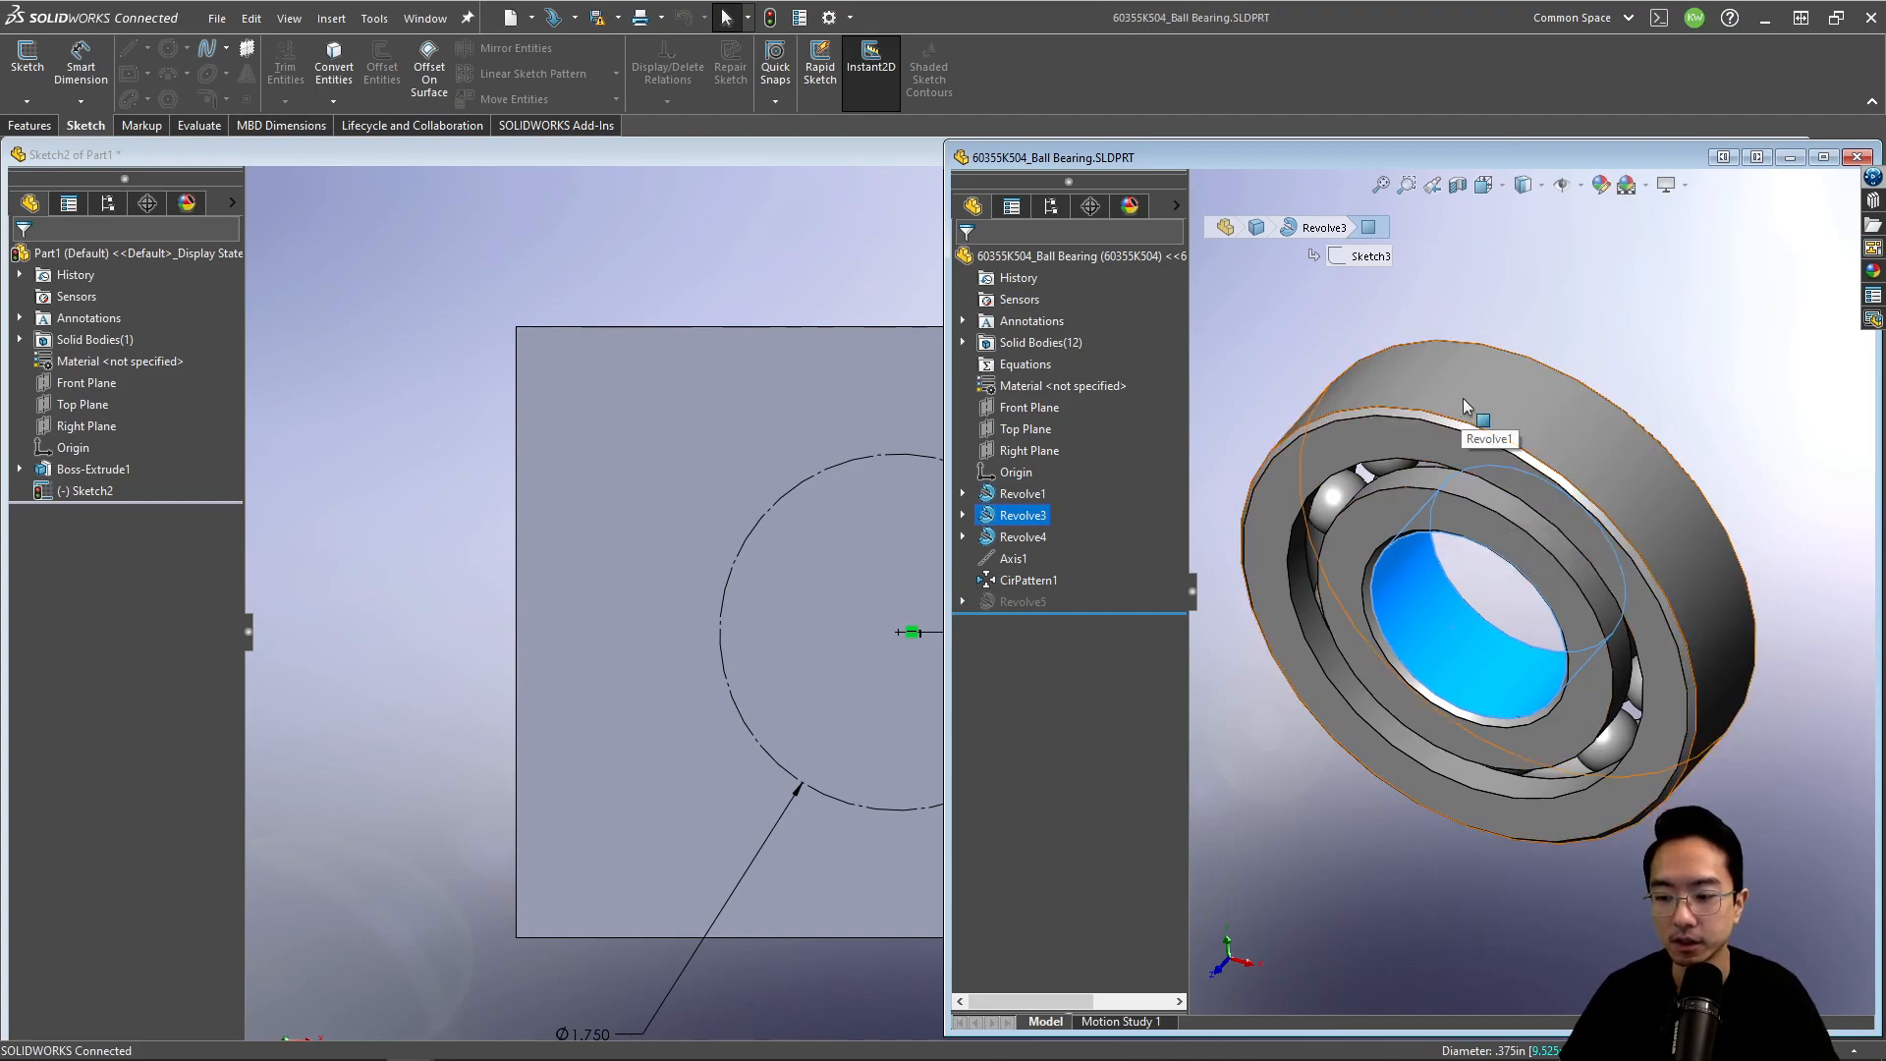
left_click(1723, 157)
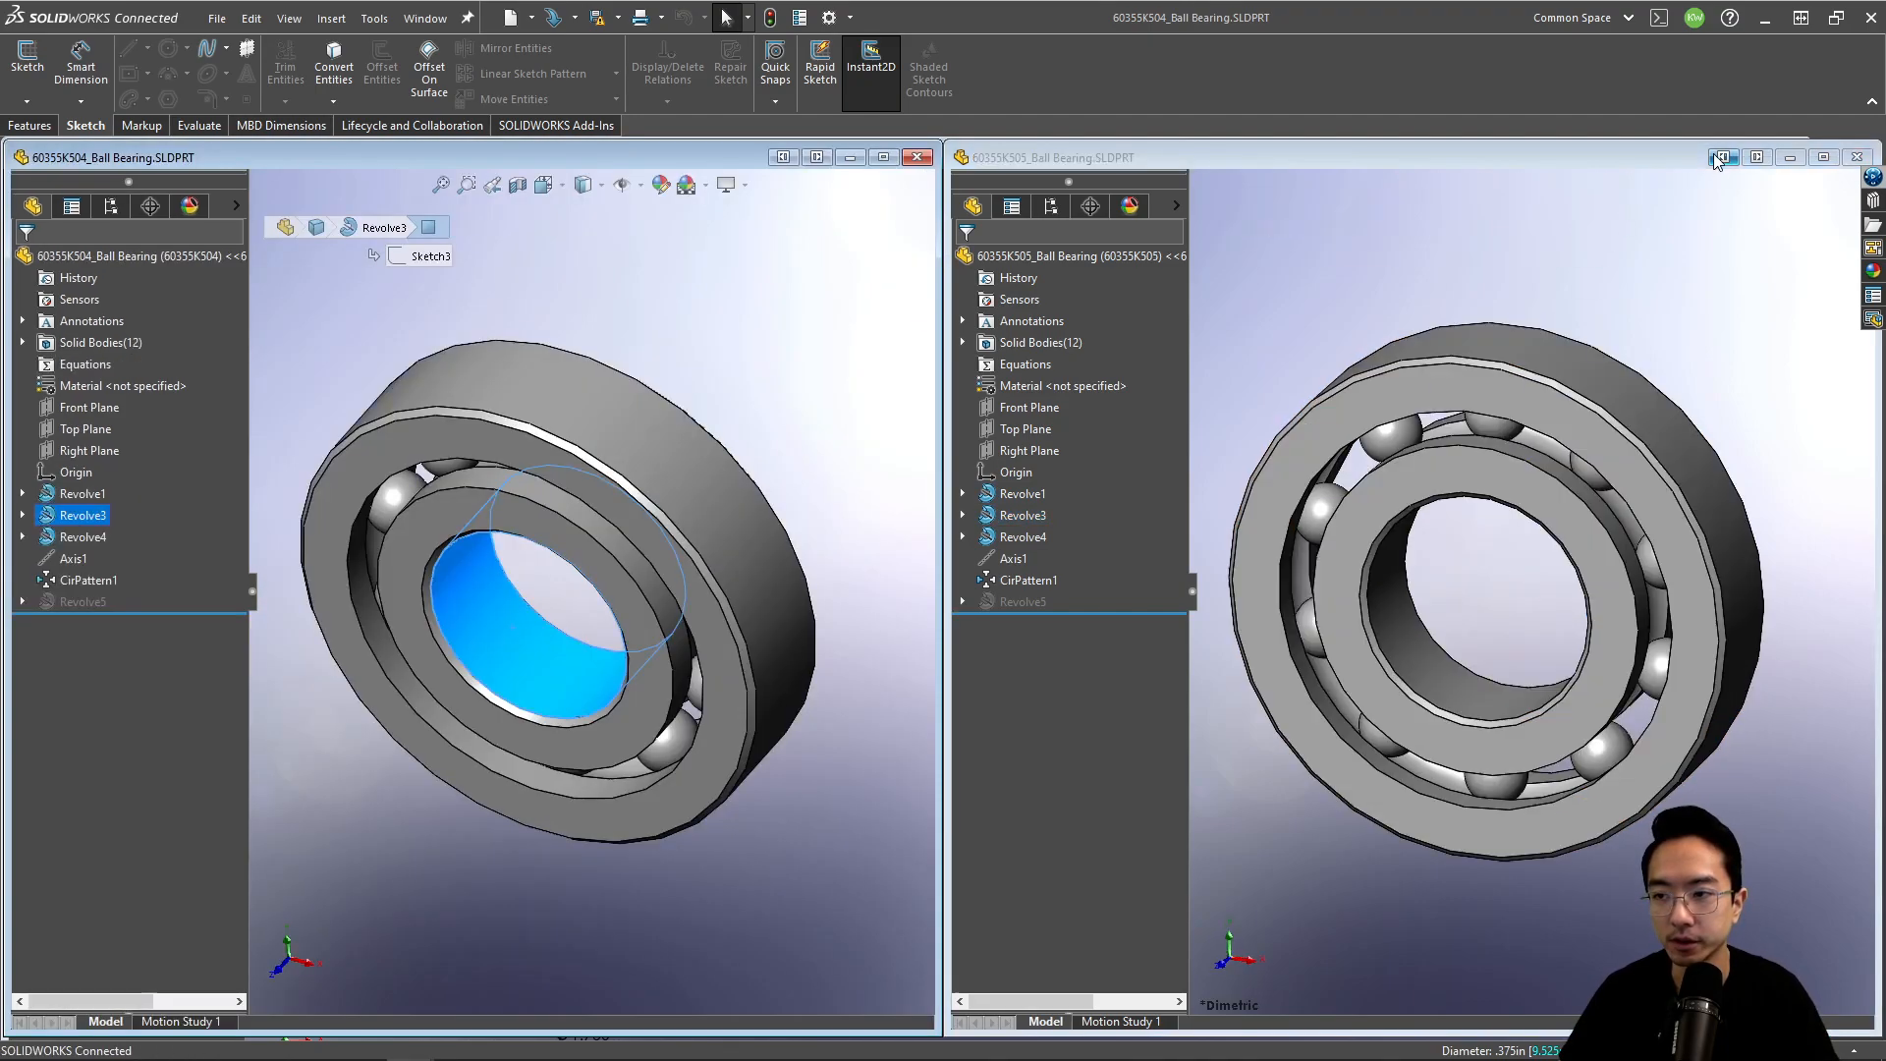
left_click(1606, 395)
middle_click_drag(1606, 395, 1448, 584)
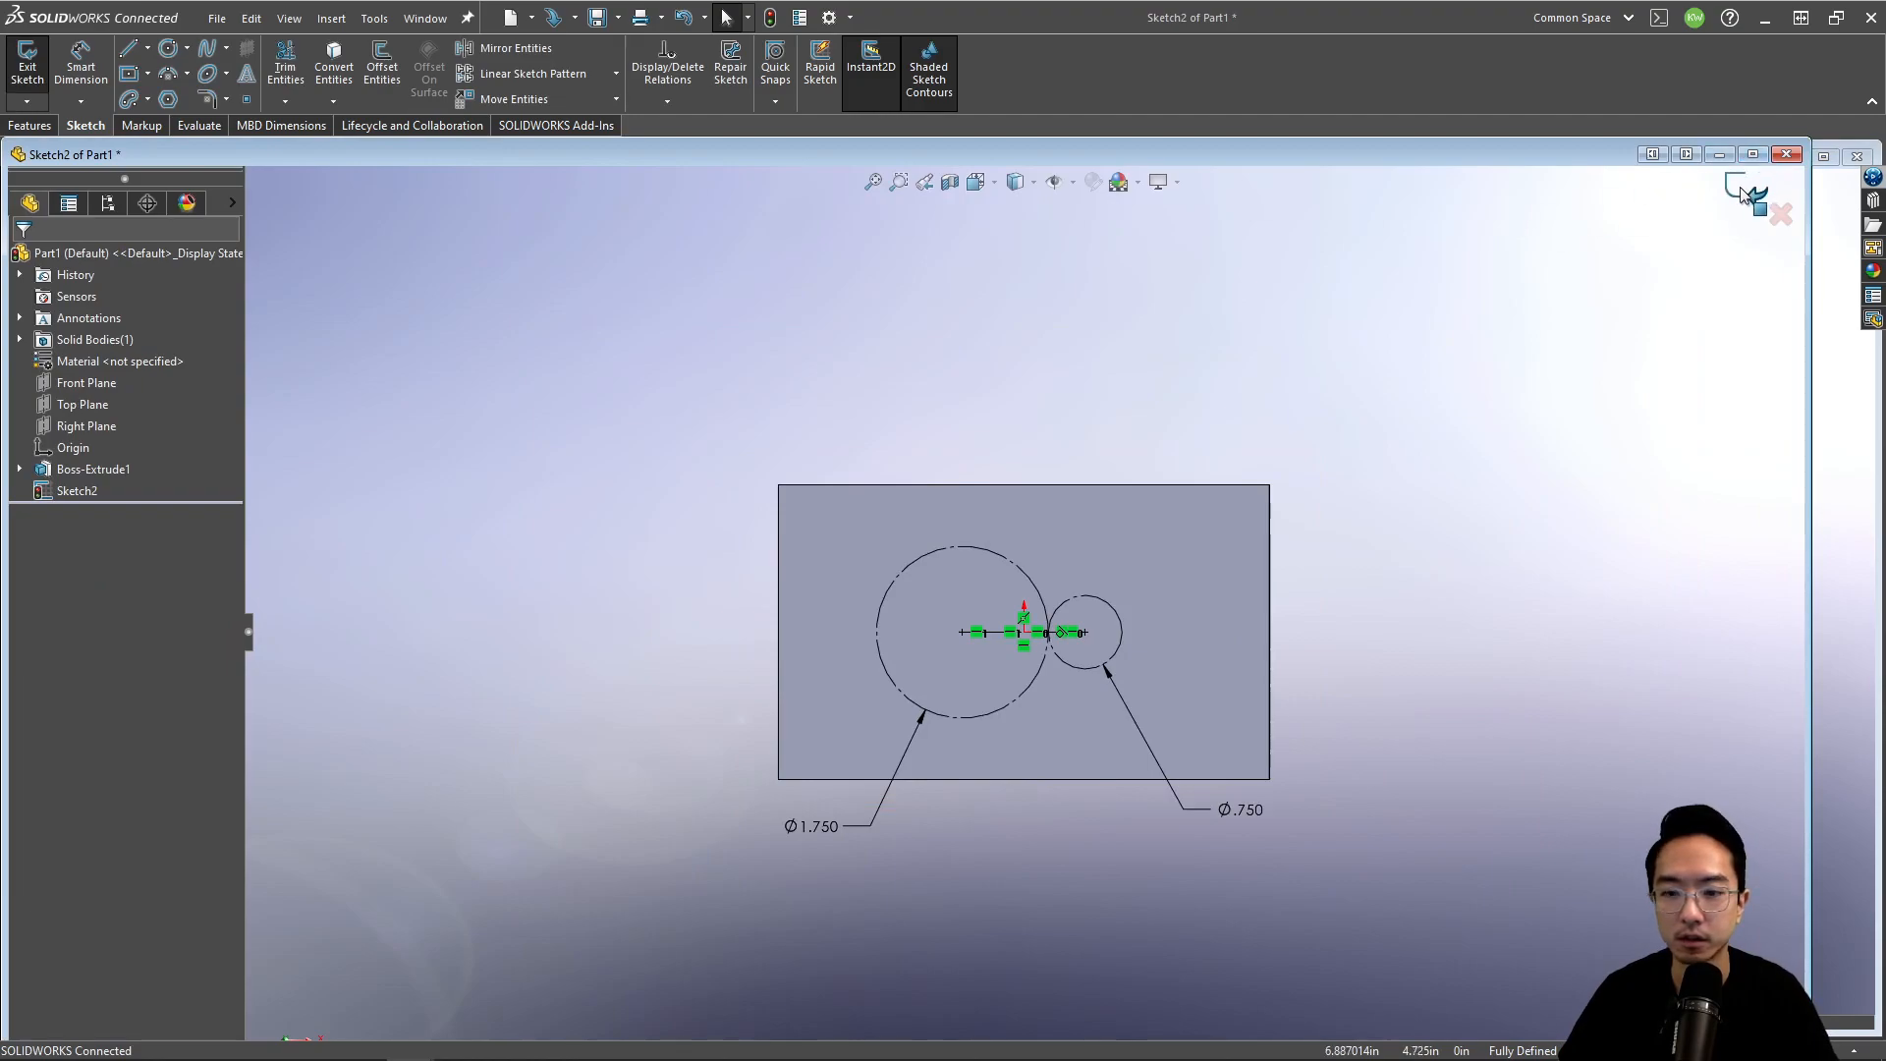
Step: Exit the pitch-circle sketch and sketch a circle about 0.864 in across on the plate face, centred on the larger pitch circle
left_click(1744, 193)
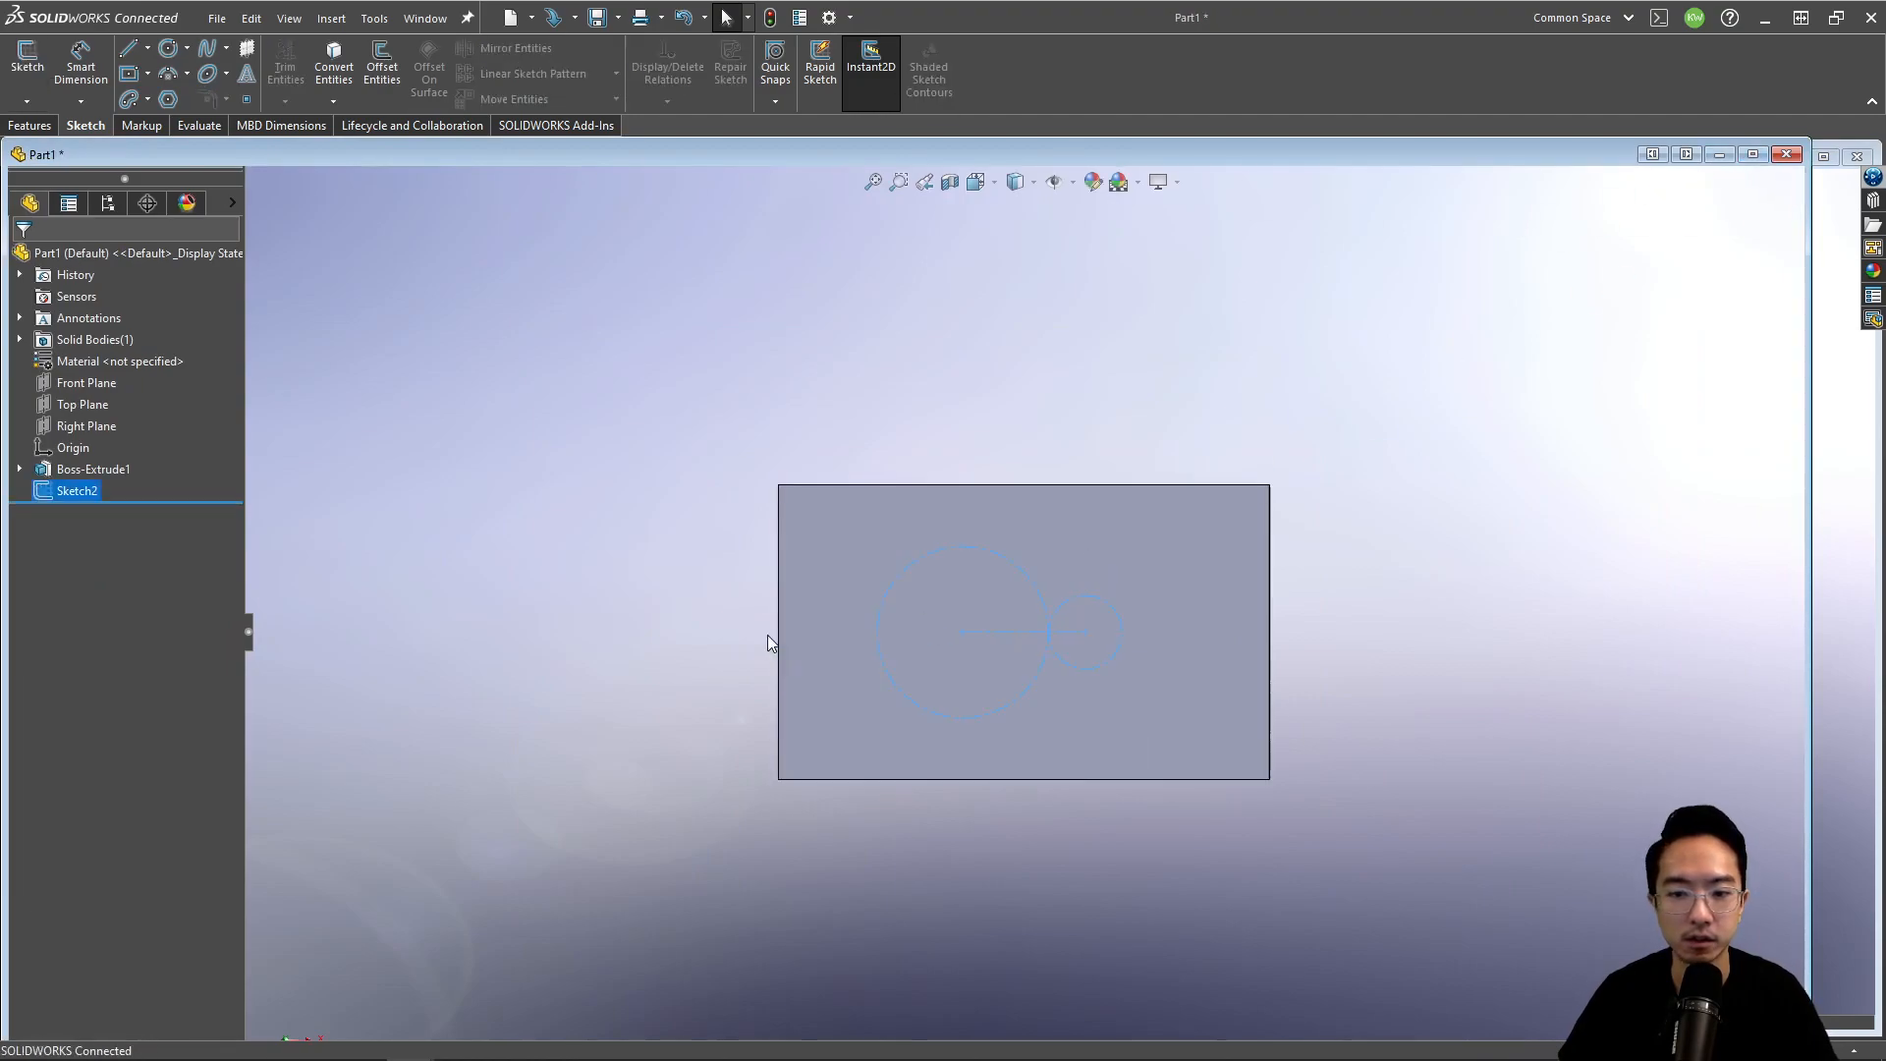
scroll(884, 648, "down", 3)
left_click(776, 525)
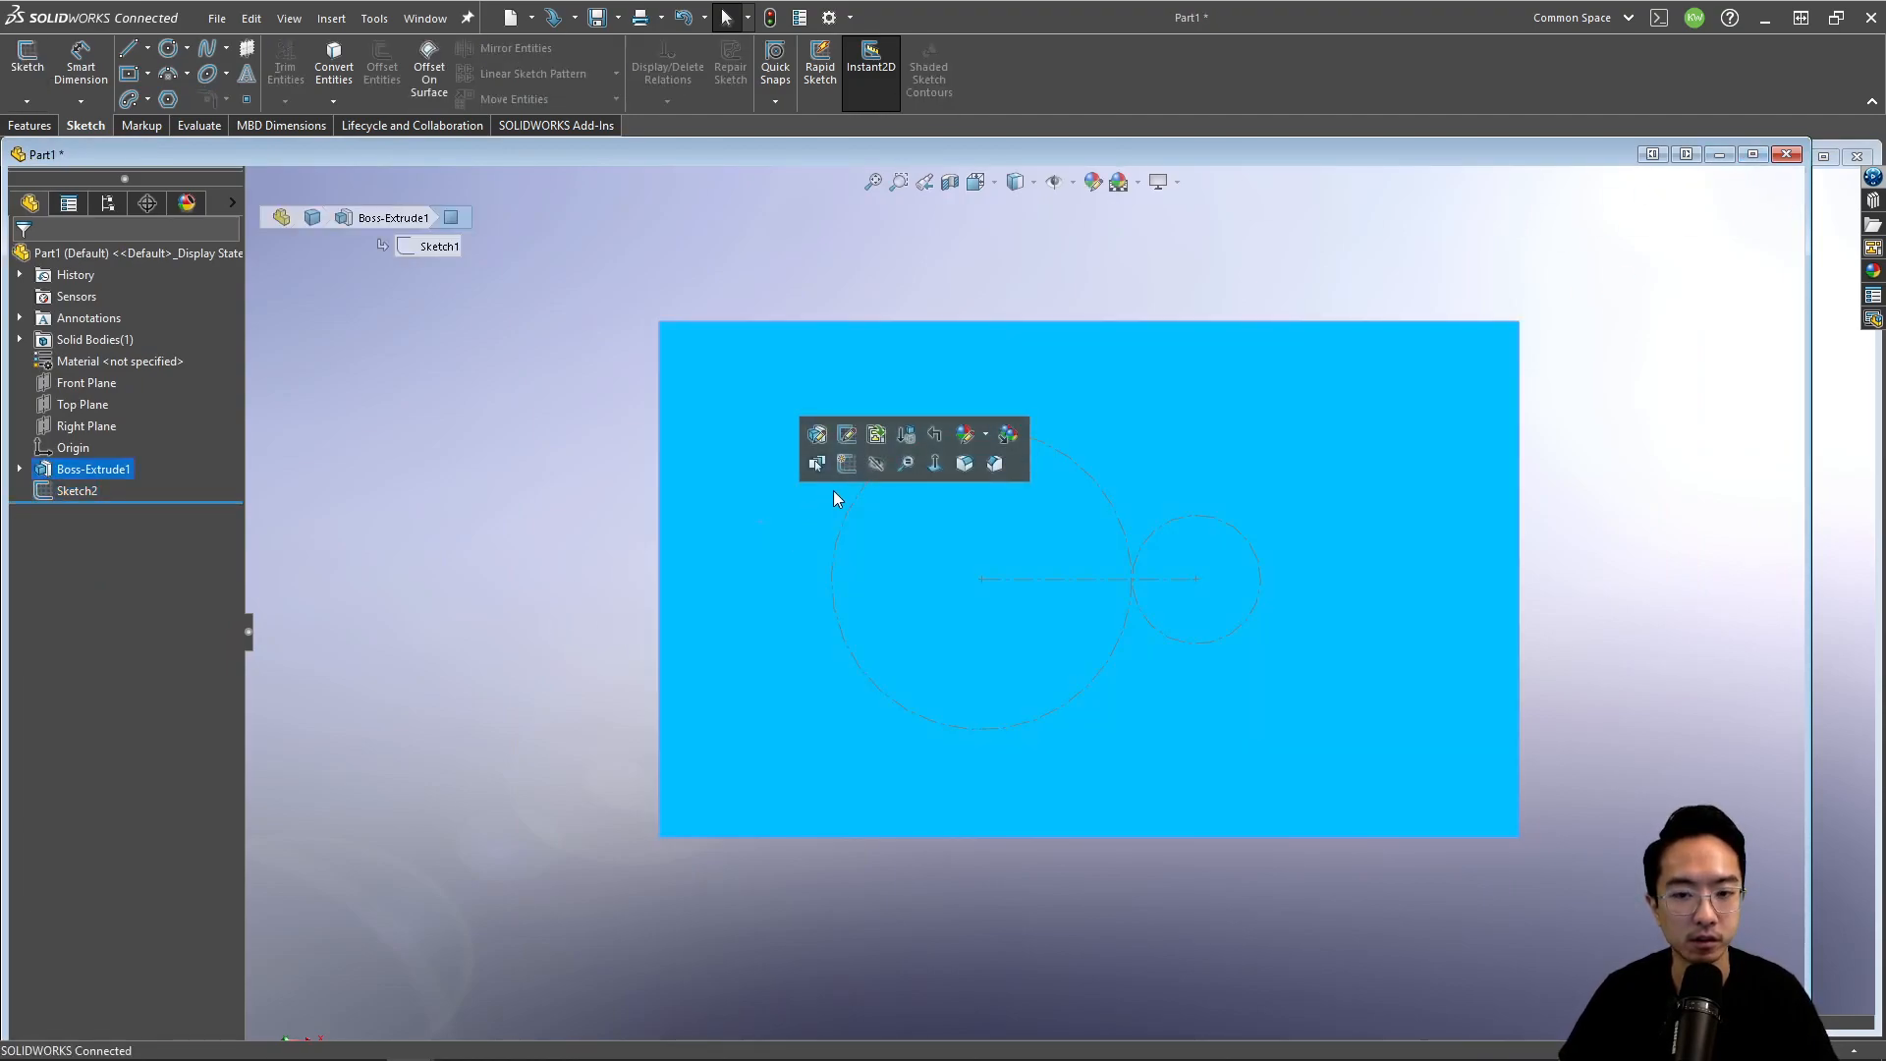
left_click(849, 473)
left_click(169, 48)
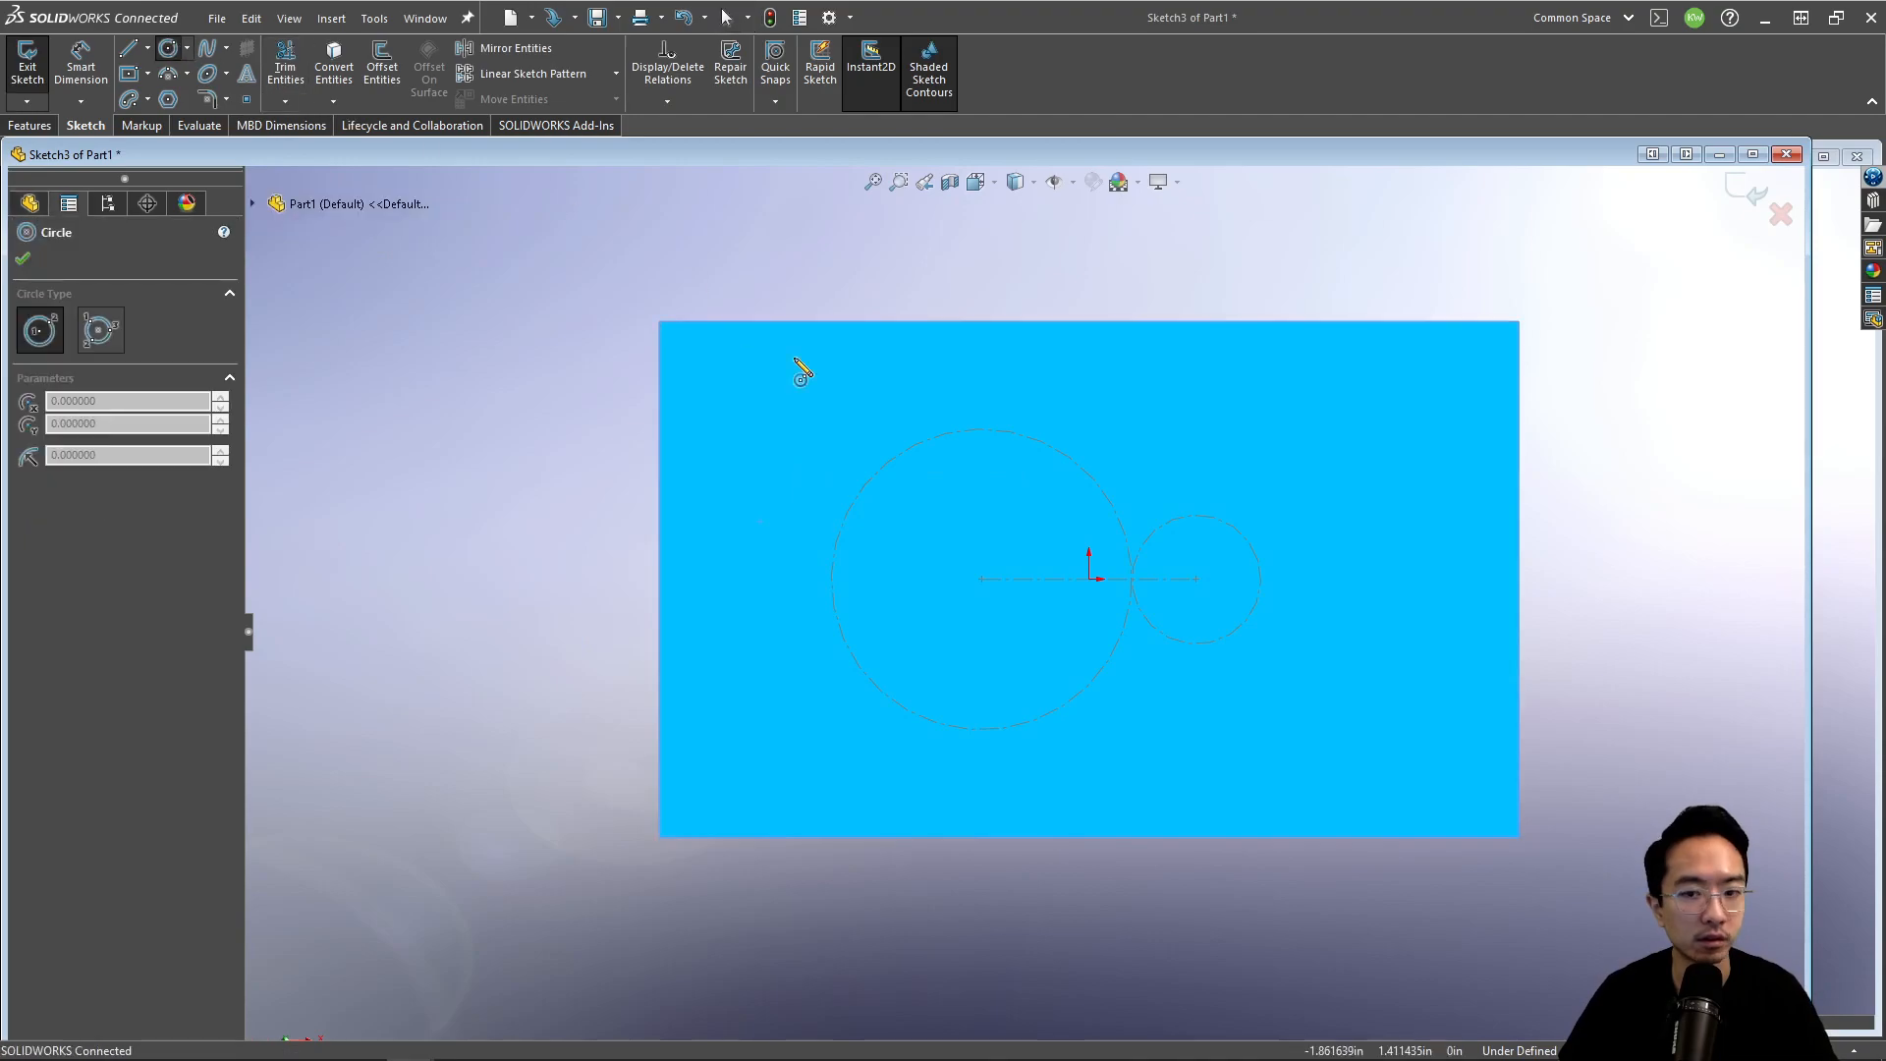
left_click(981, 579)
left_click(1025, 520)
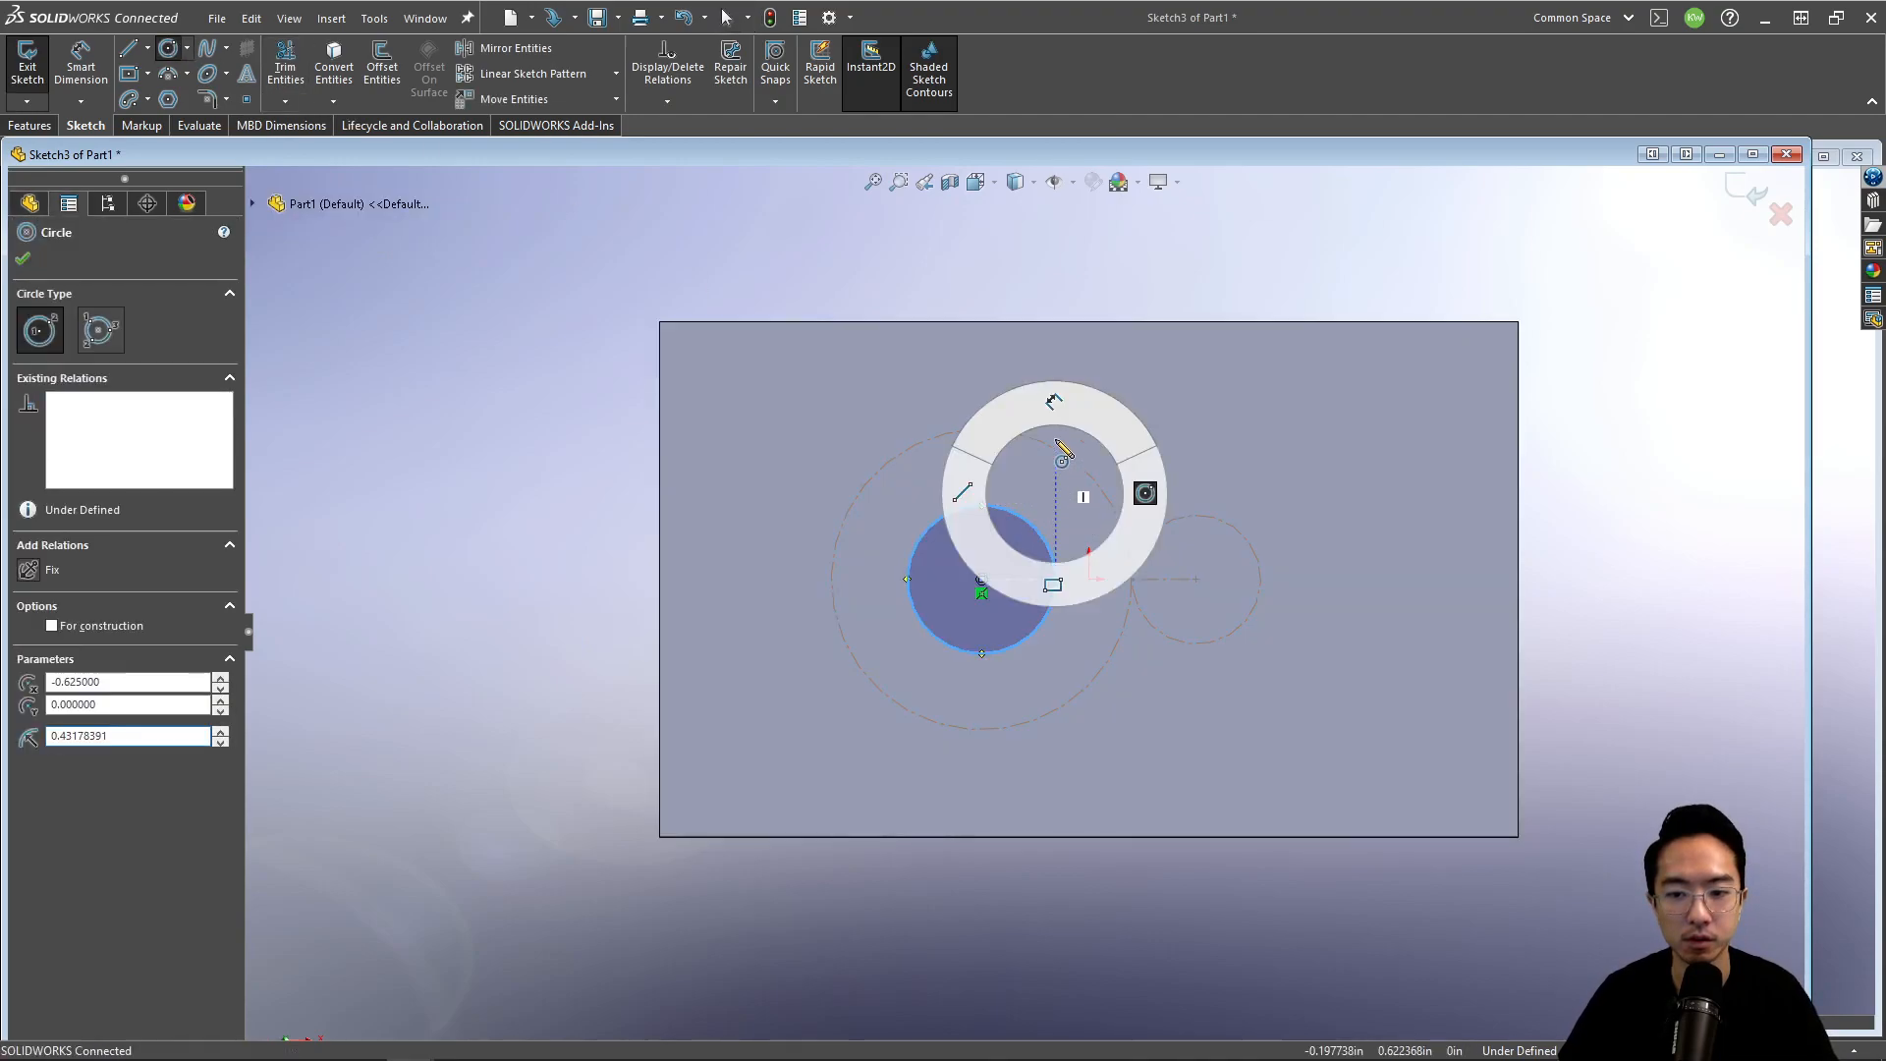
Step: Dimension the new circle's diameter at 1.125 in
right_click_drag(1056, 460, 1045, 268)
left_click(951, 653)
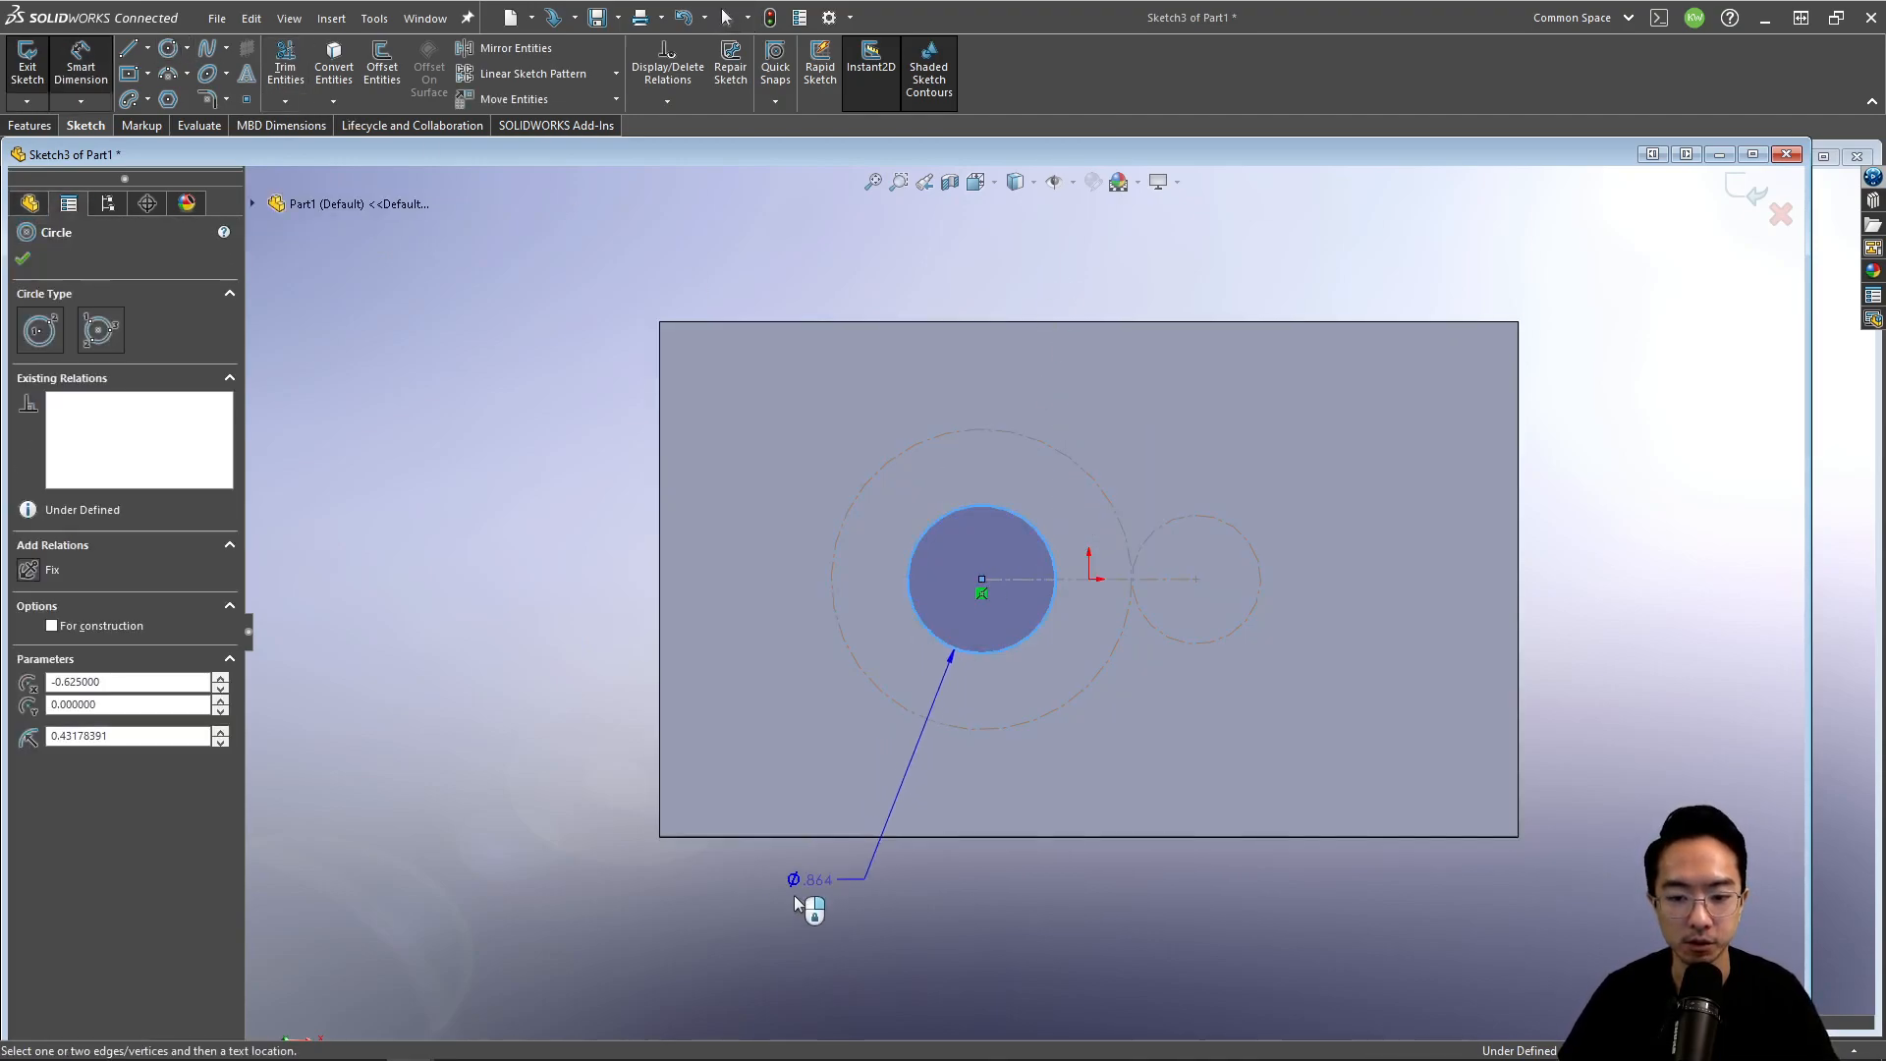
left_click(755, 917)
type("1.125")
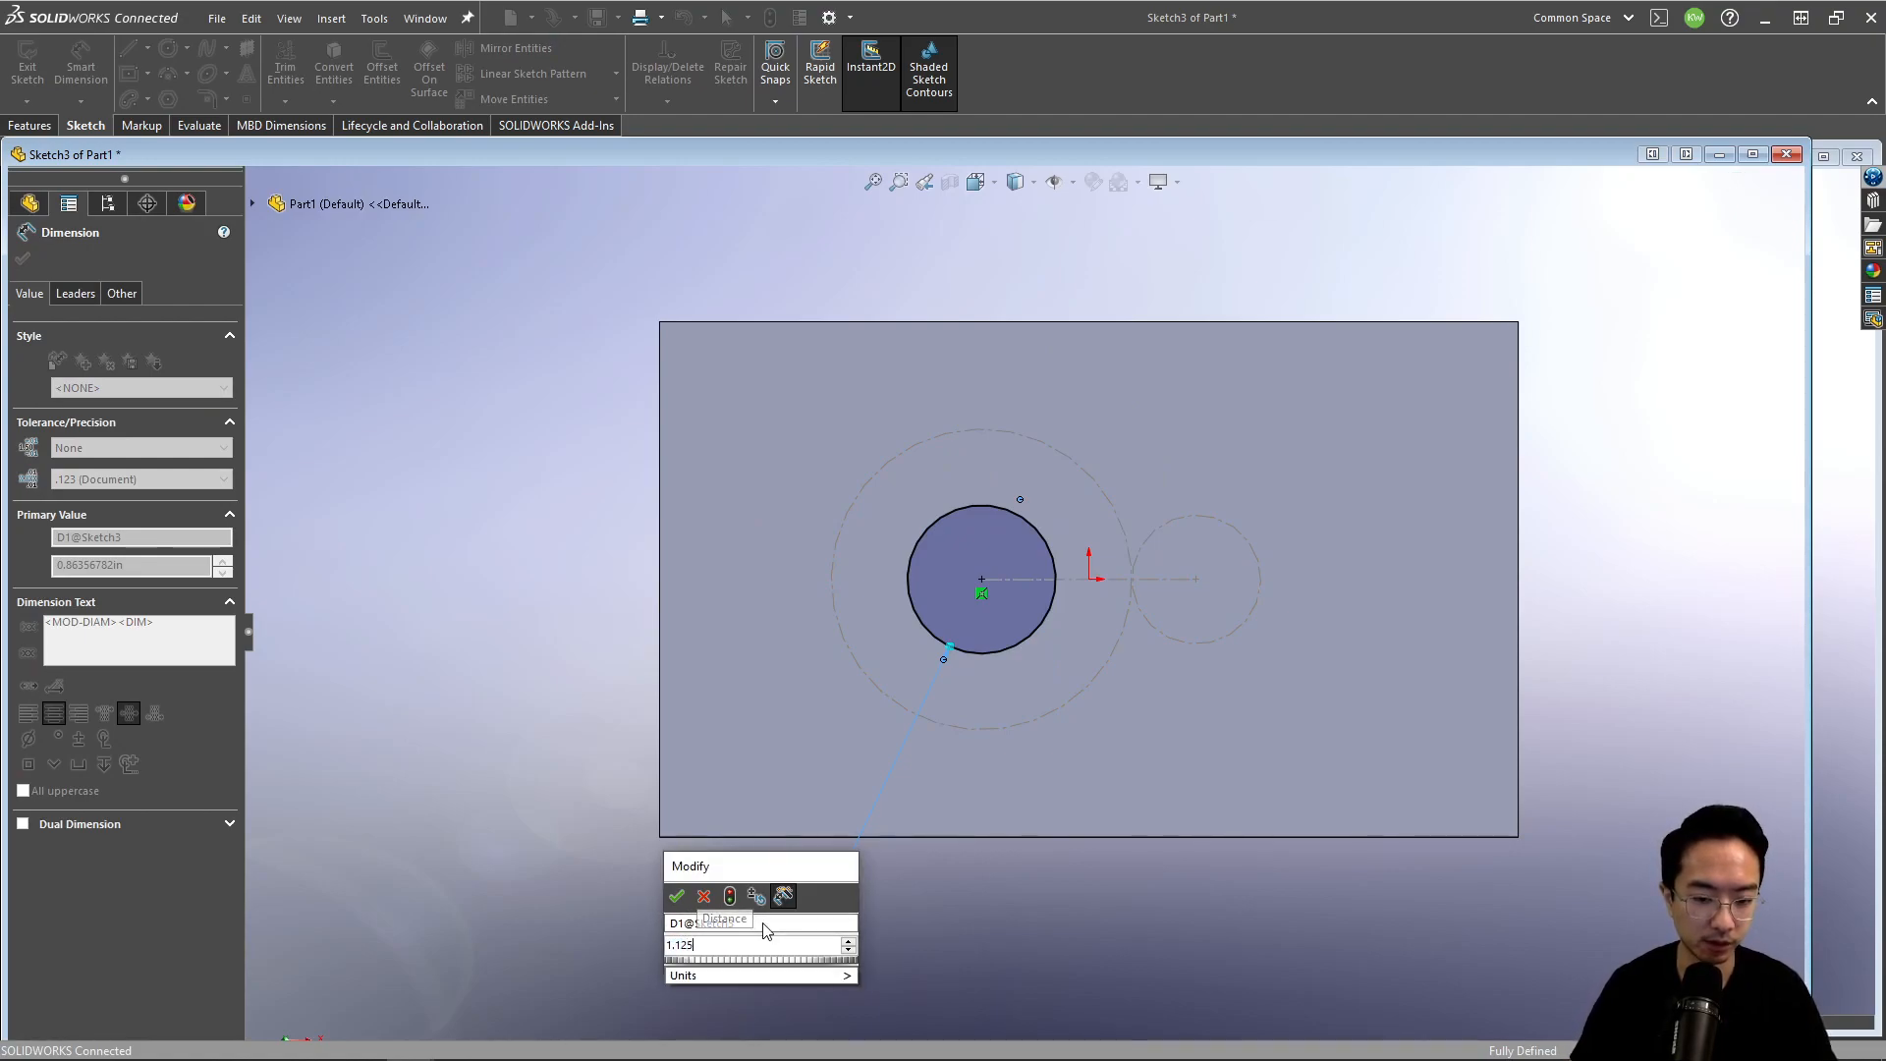
key("Return")
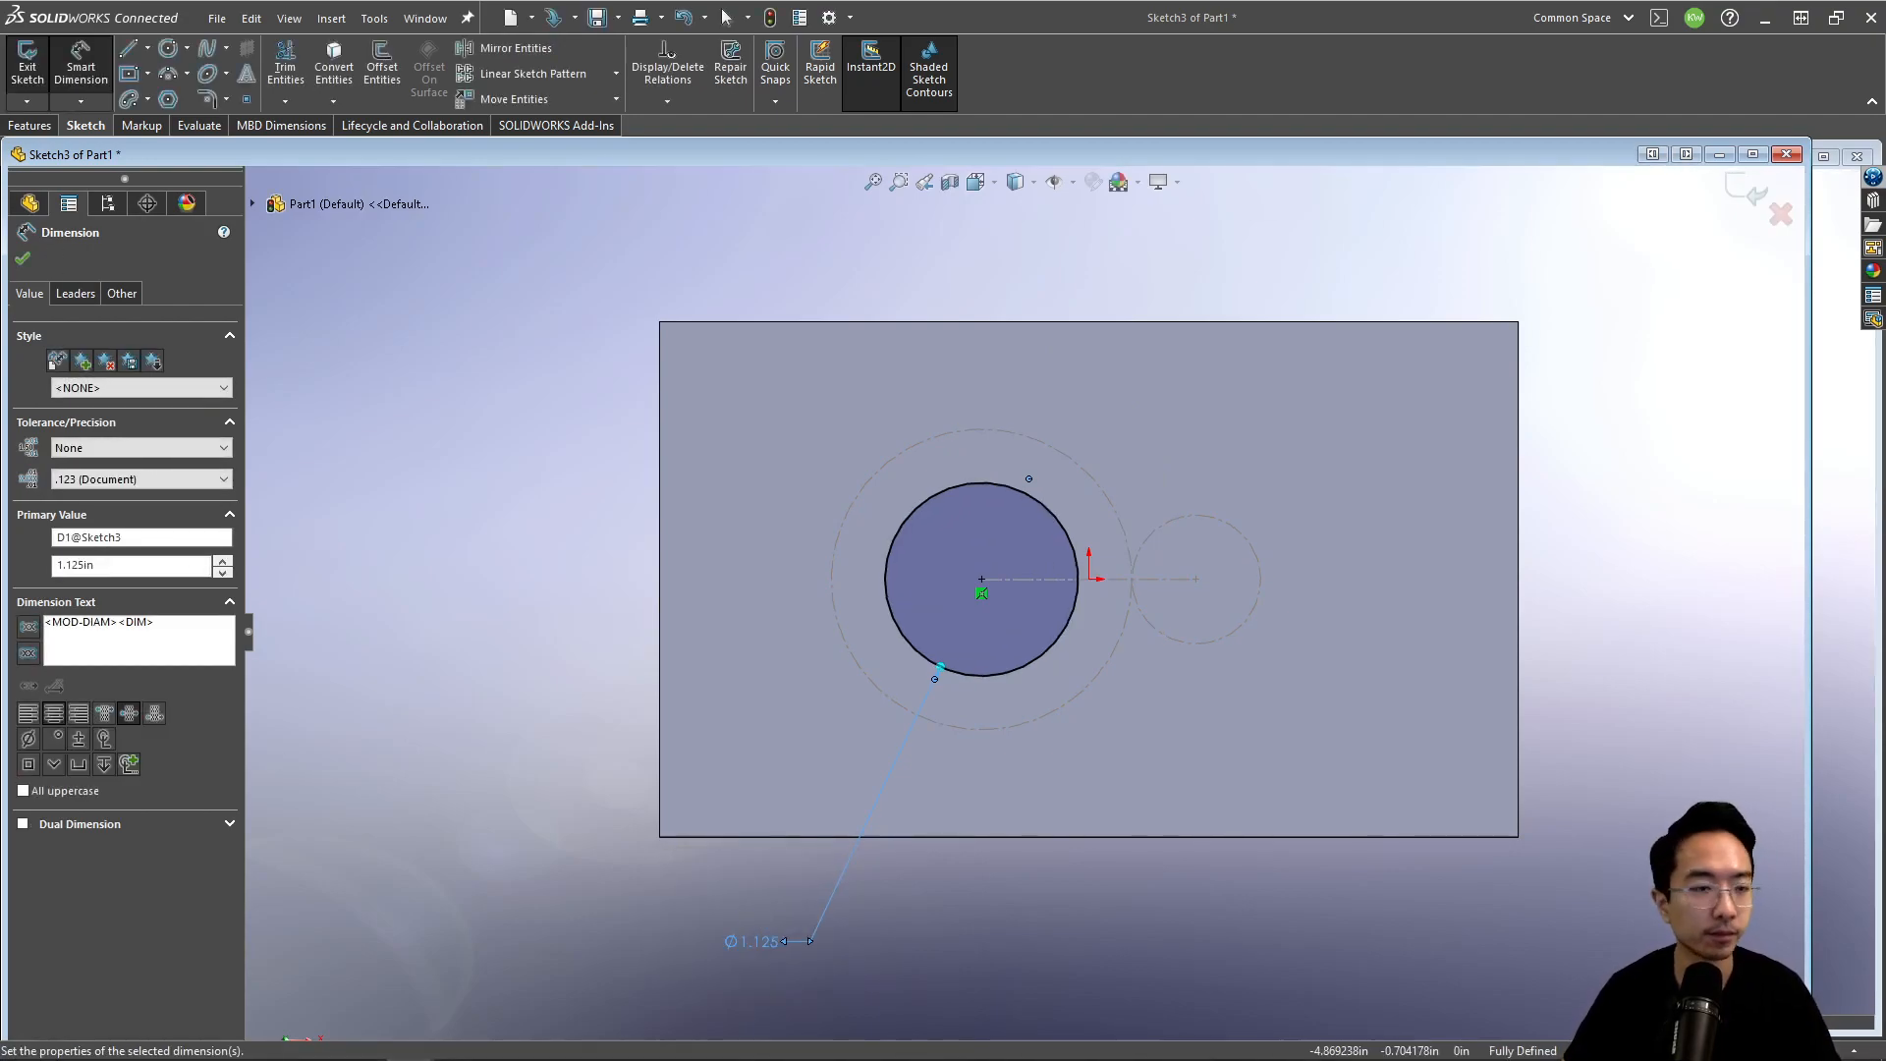
Step: Cut the 1.125 in circle through the whole plate with an Extruded Cut set to Through All
left_click(31, 125)
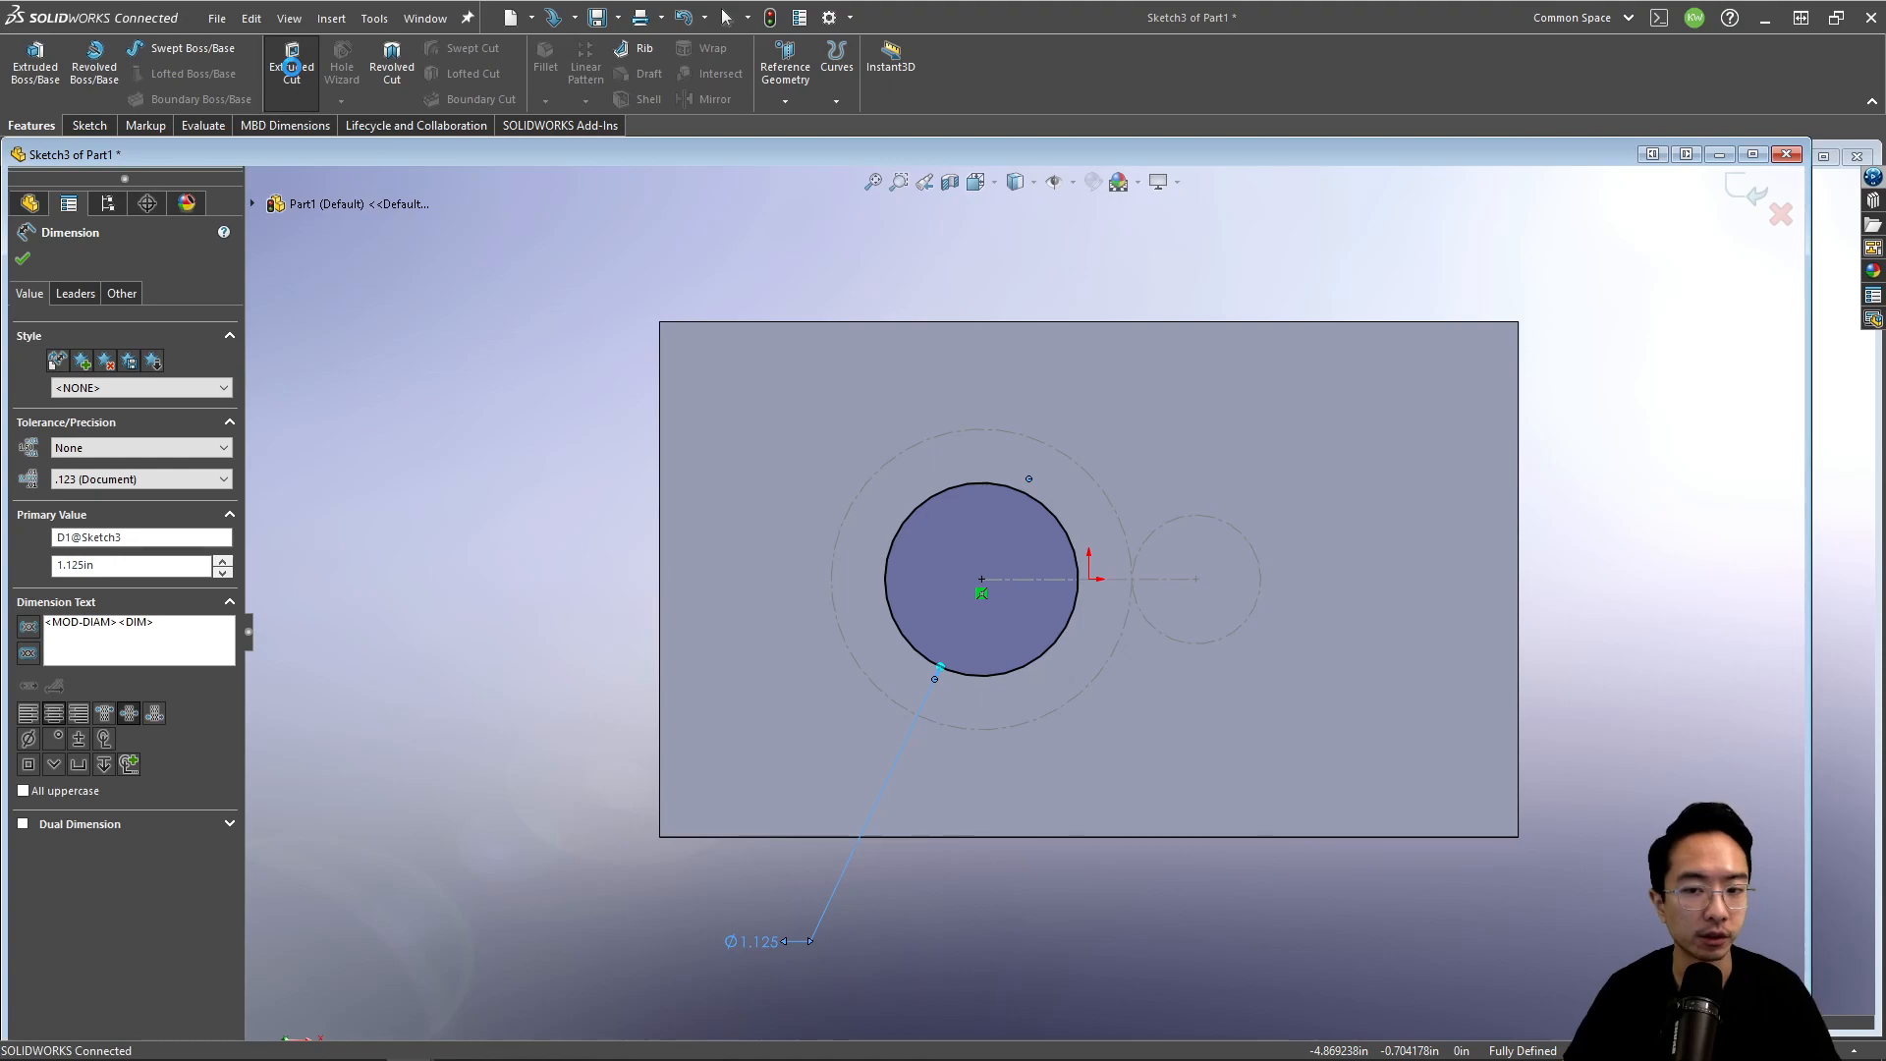
left_click(292, 65)
left_click(72, 377)
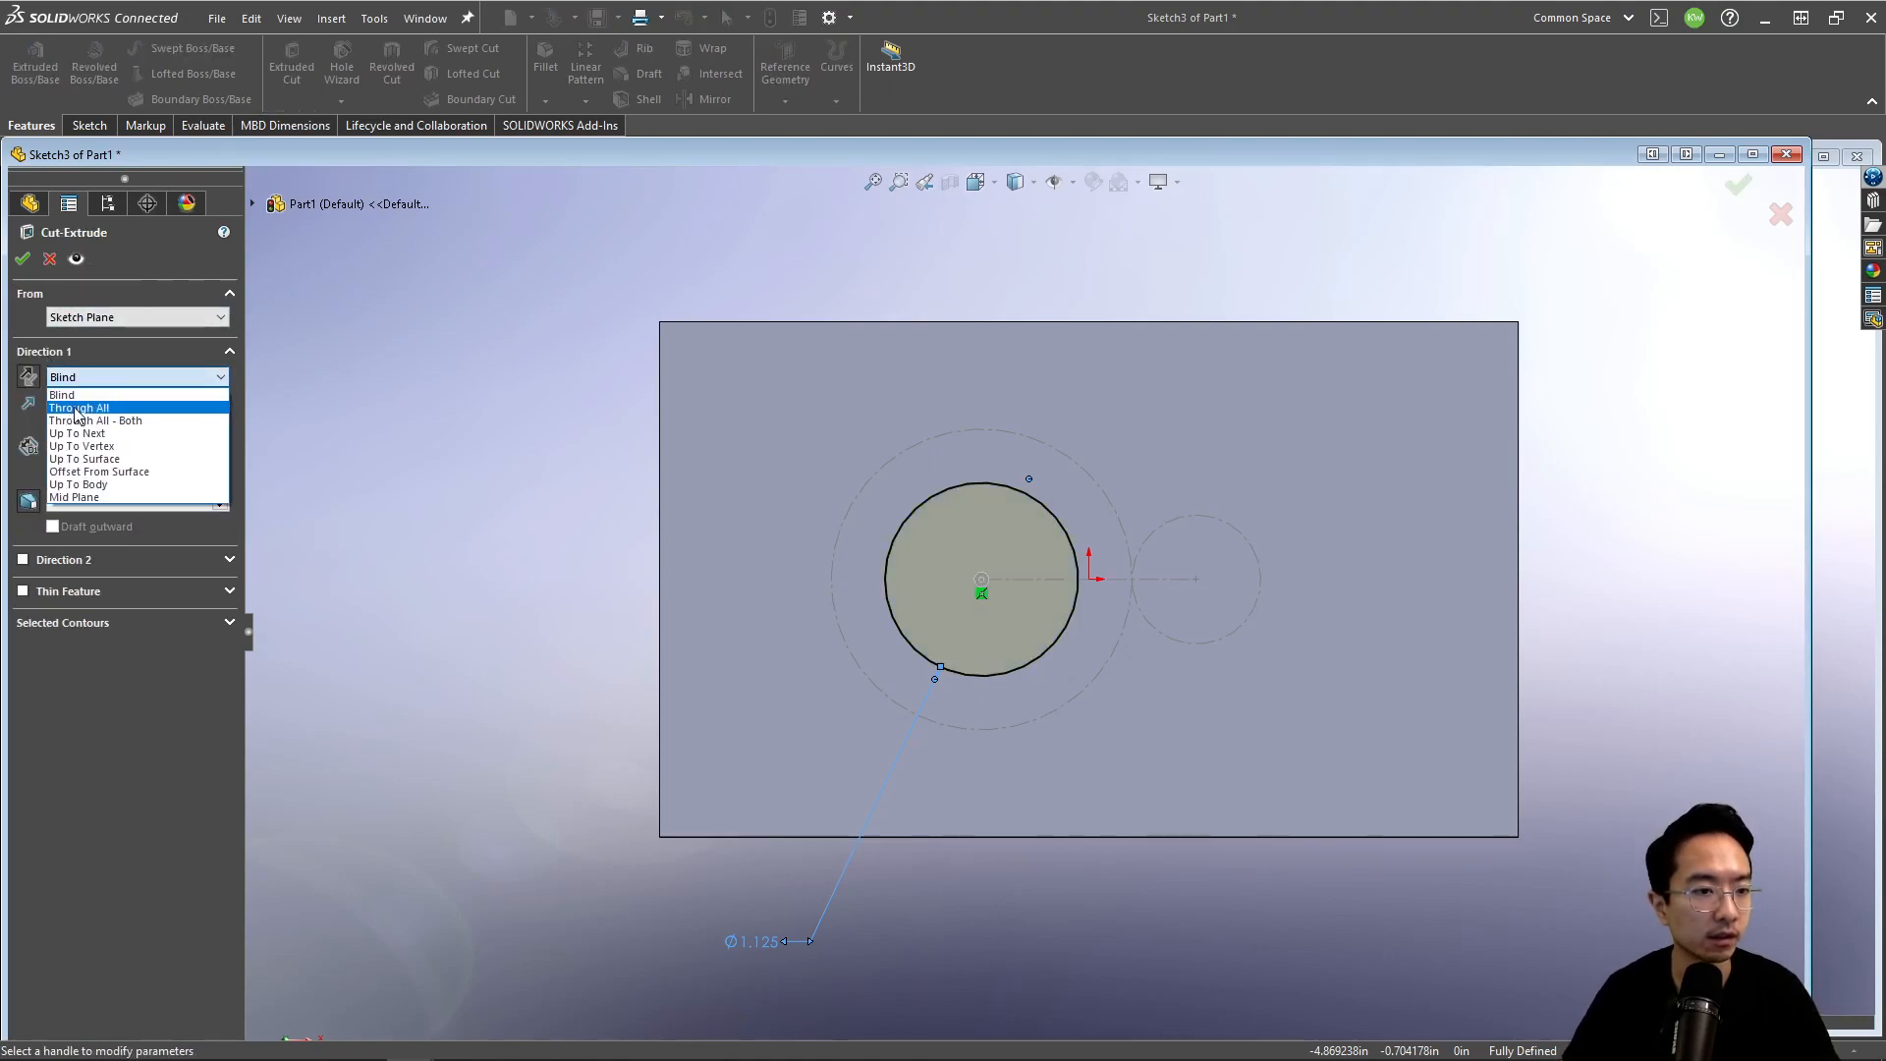
left_click(79, 405)
key("Return")
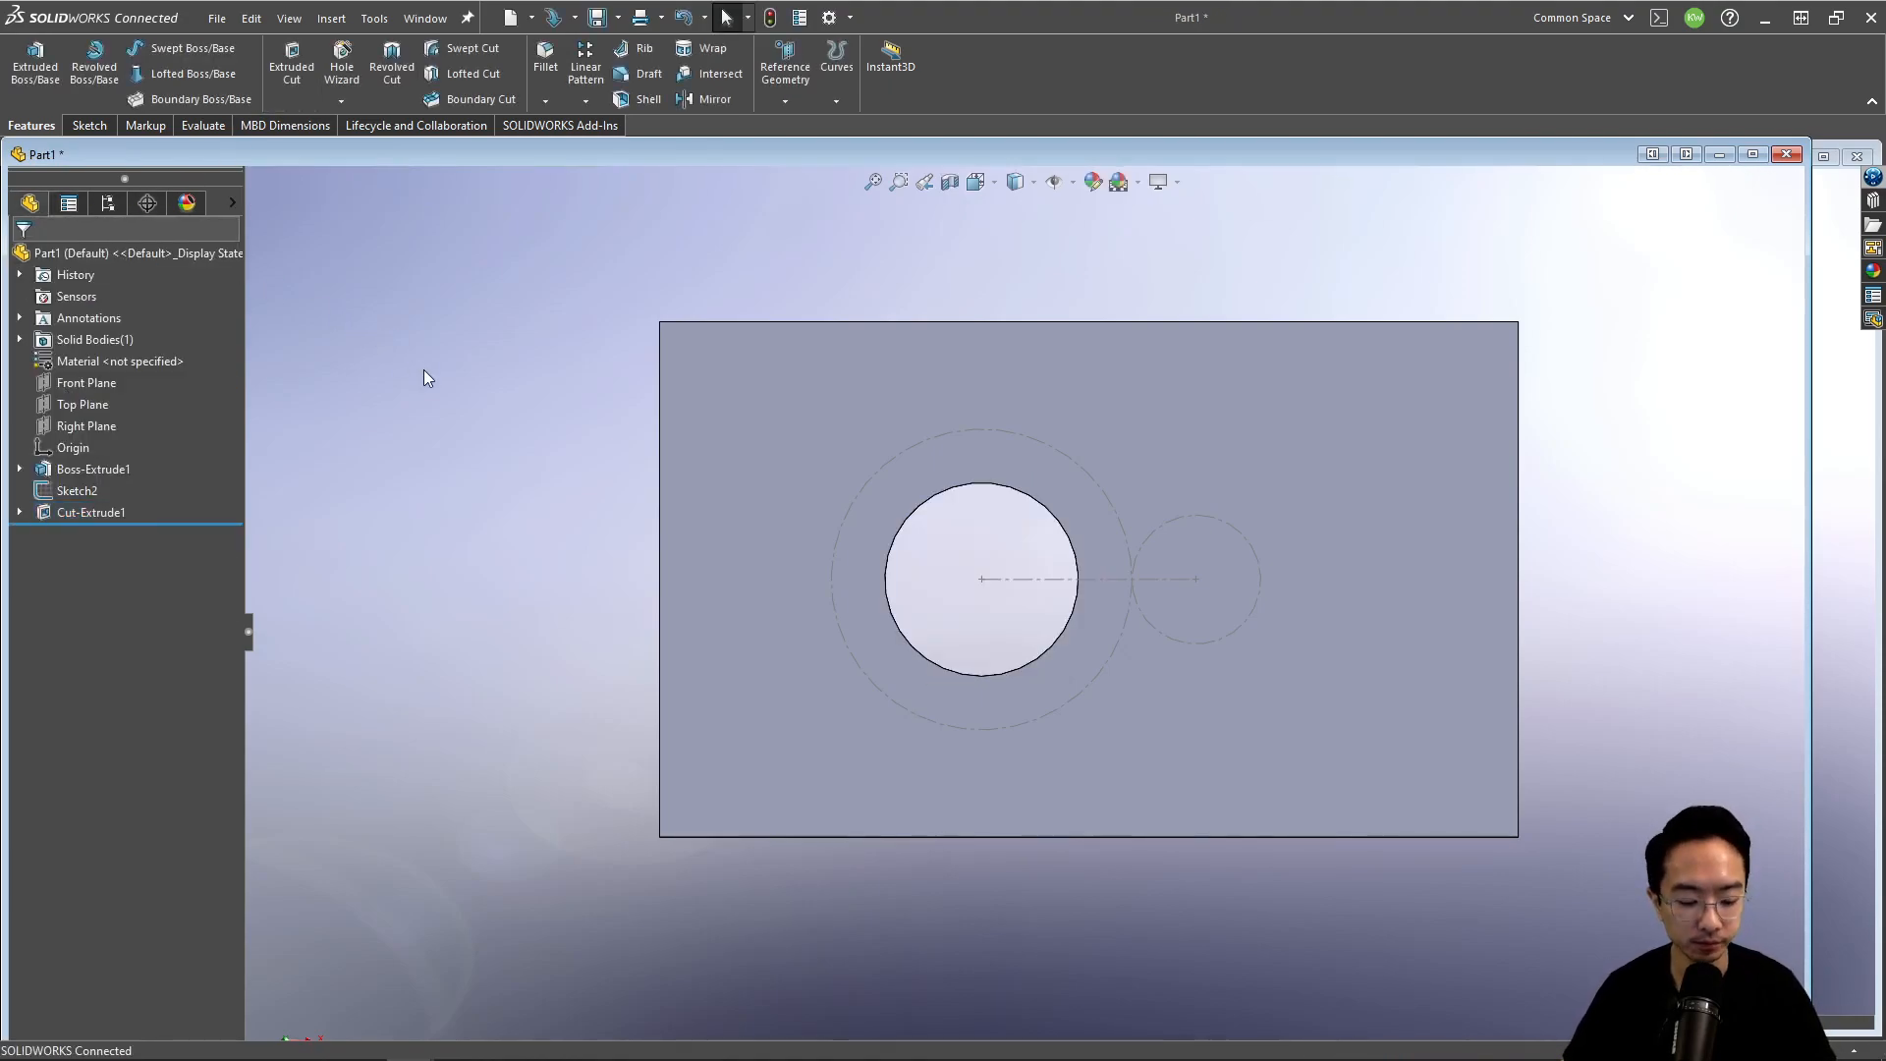
Step: Tile the plate beside the bearing parts and check the outer diameter of bearing 60355K505
left_click(1662, 157)
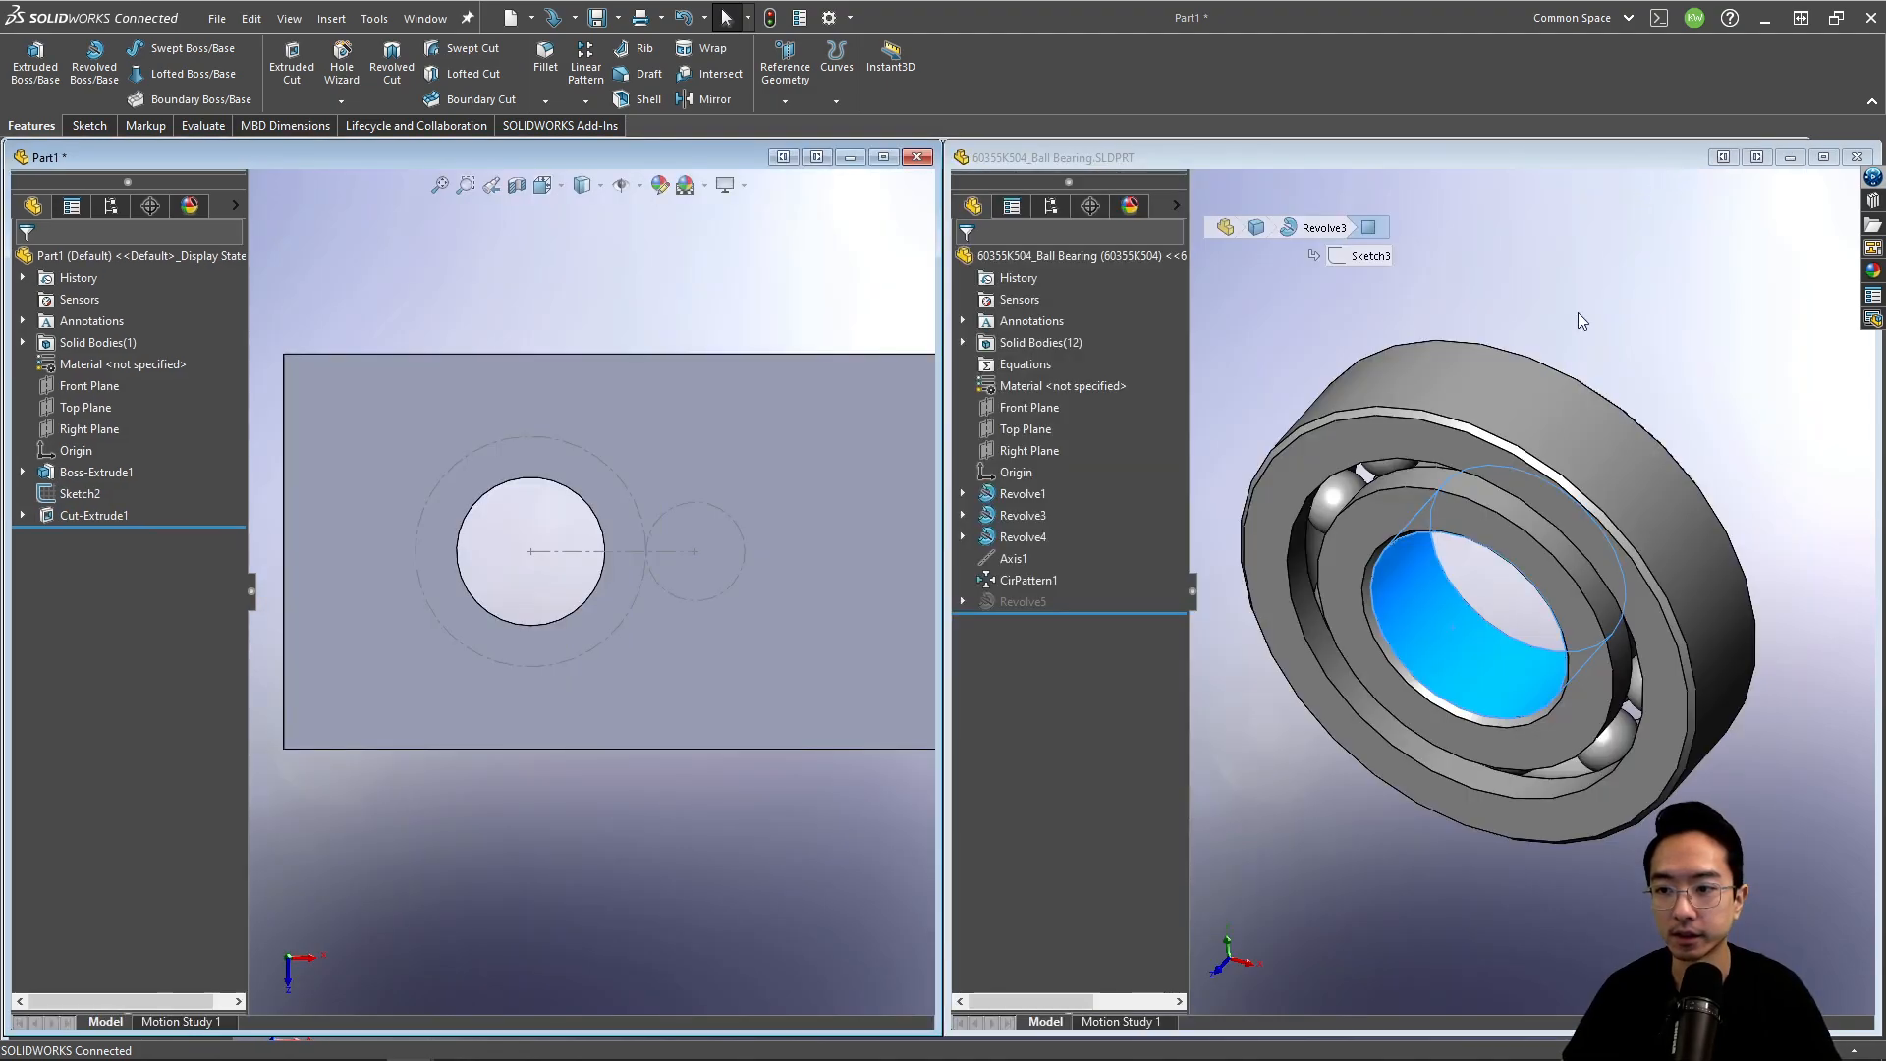
left_click(1581, 413)
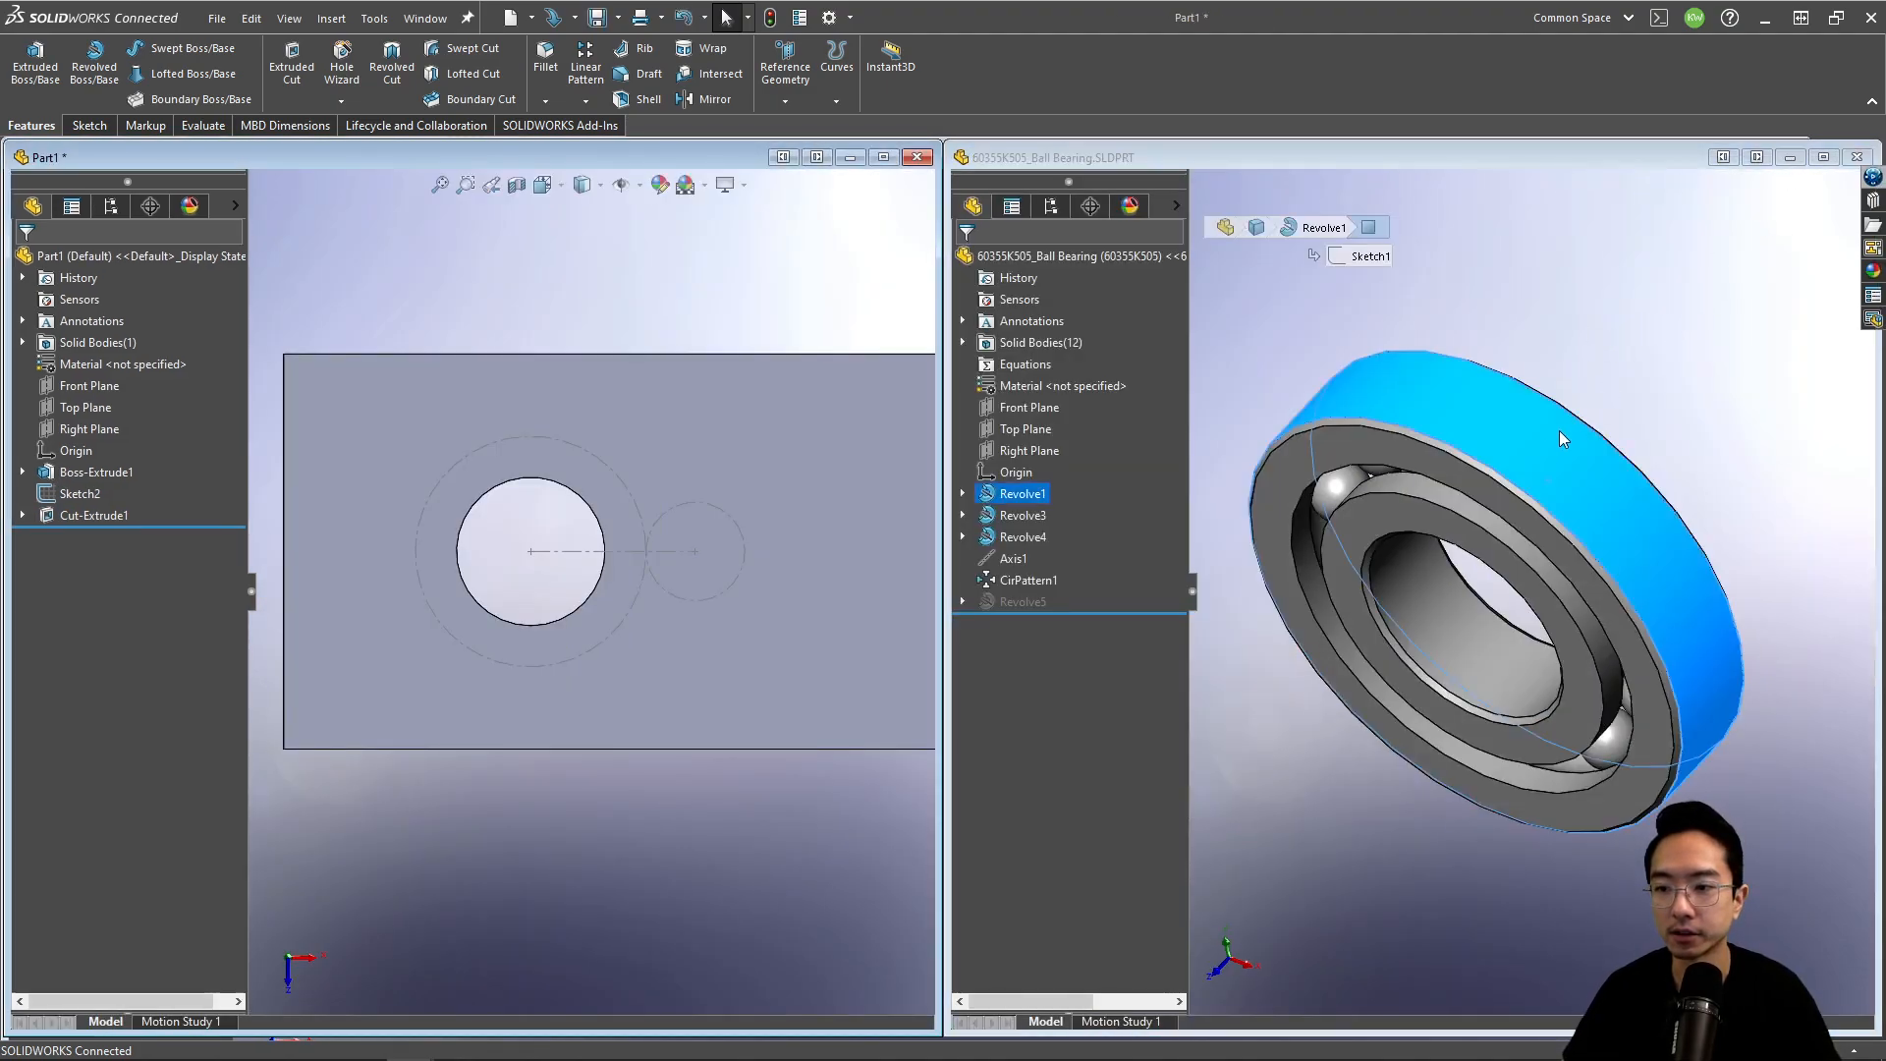
left_click(1658, 349)
left_click(1561, 452)
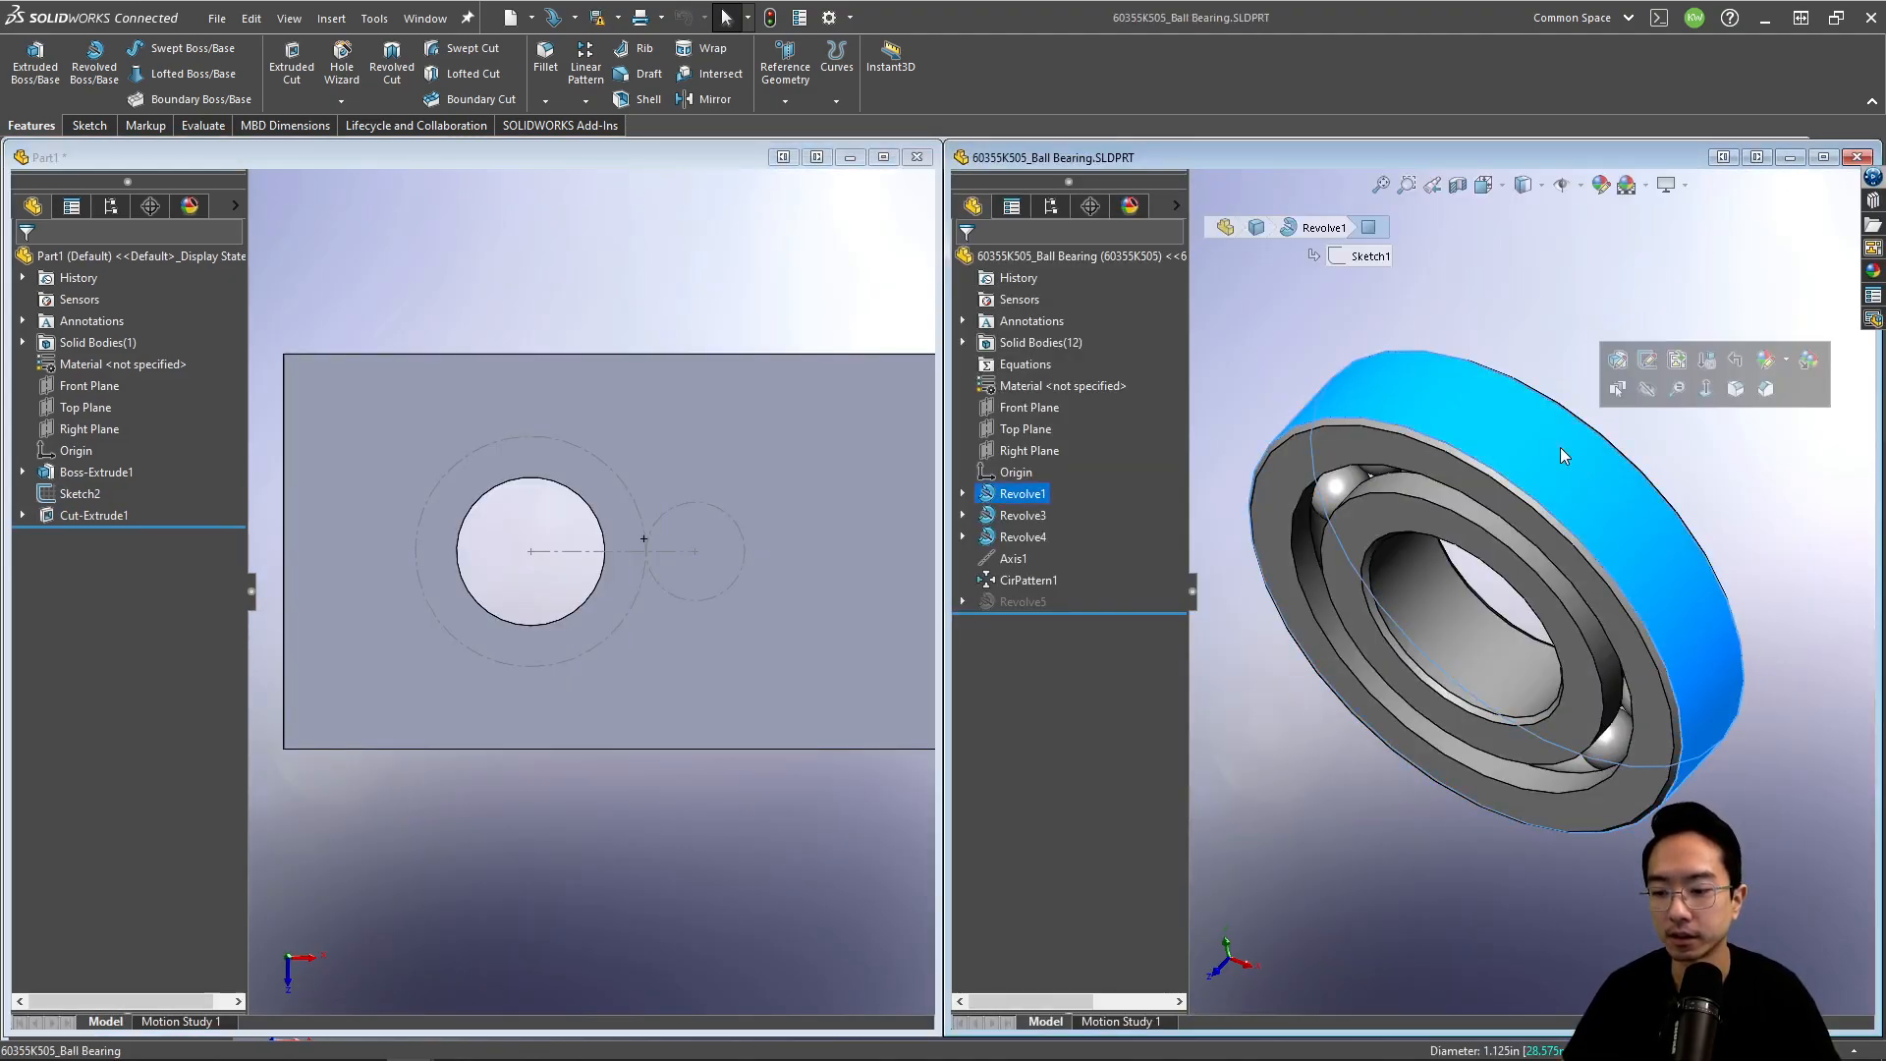
mouse_move(536, 1026)
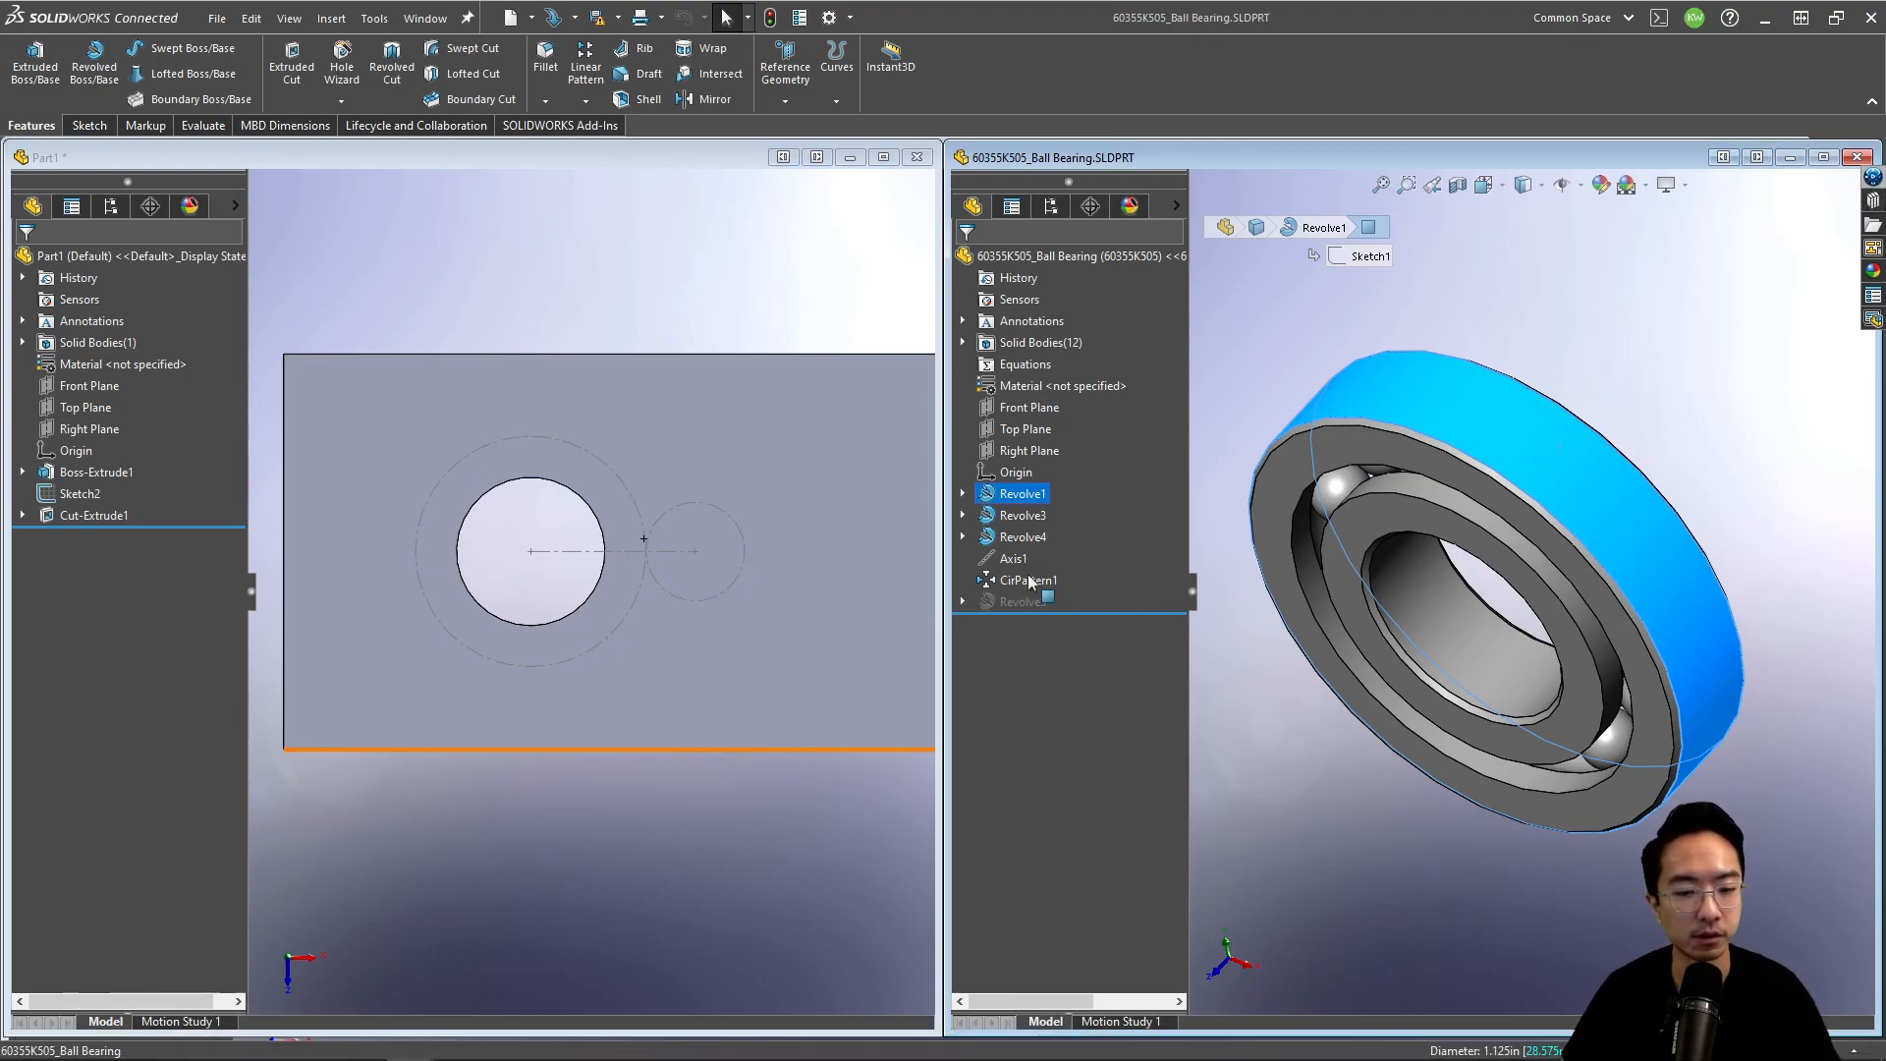
Step: Go through the open documents to bearing 60355K504 and check its outer diameter
left_click(1790, 158)
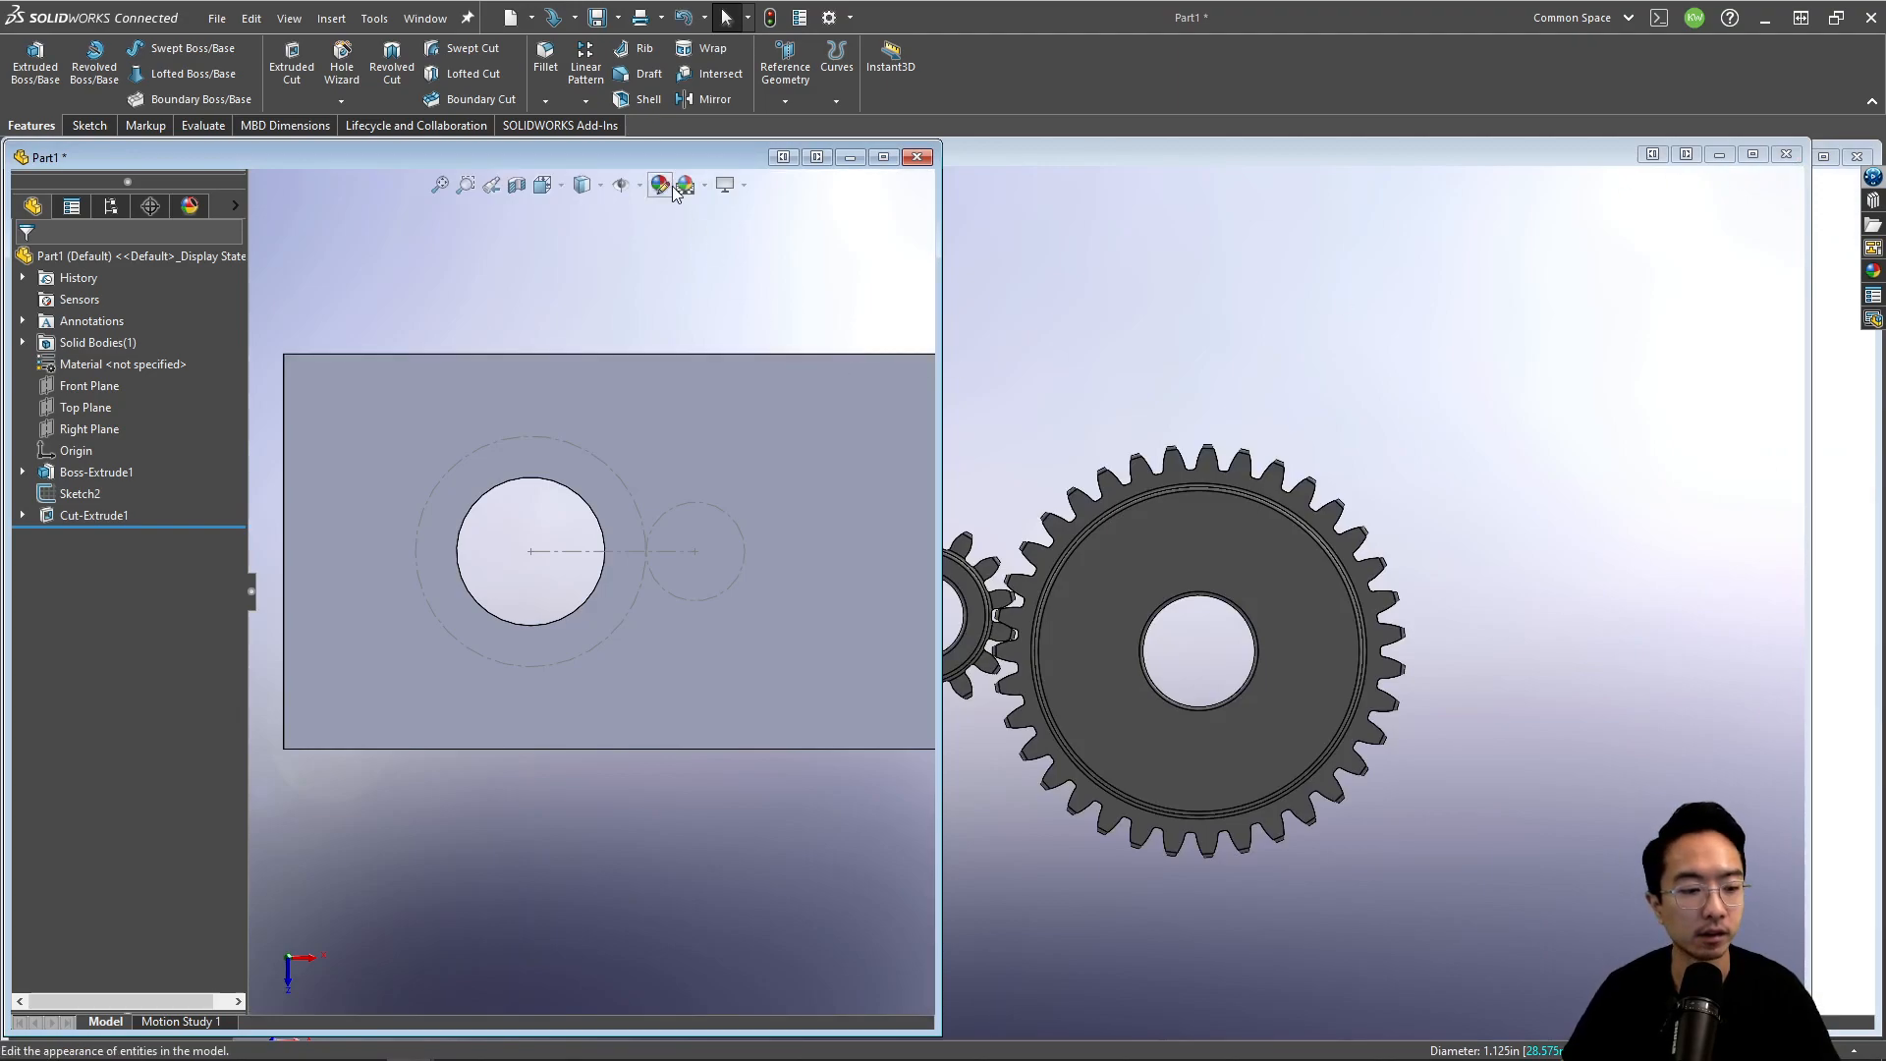
left_click(816, 157)
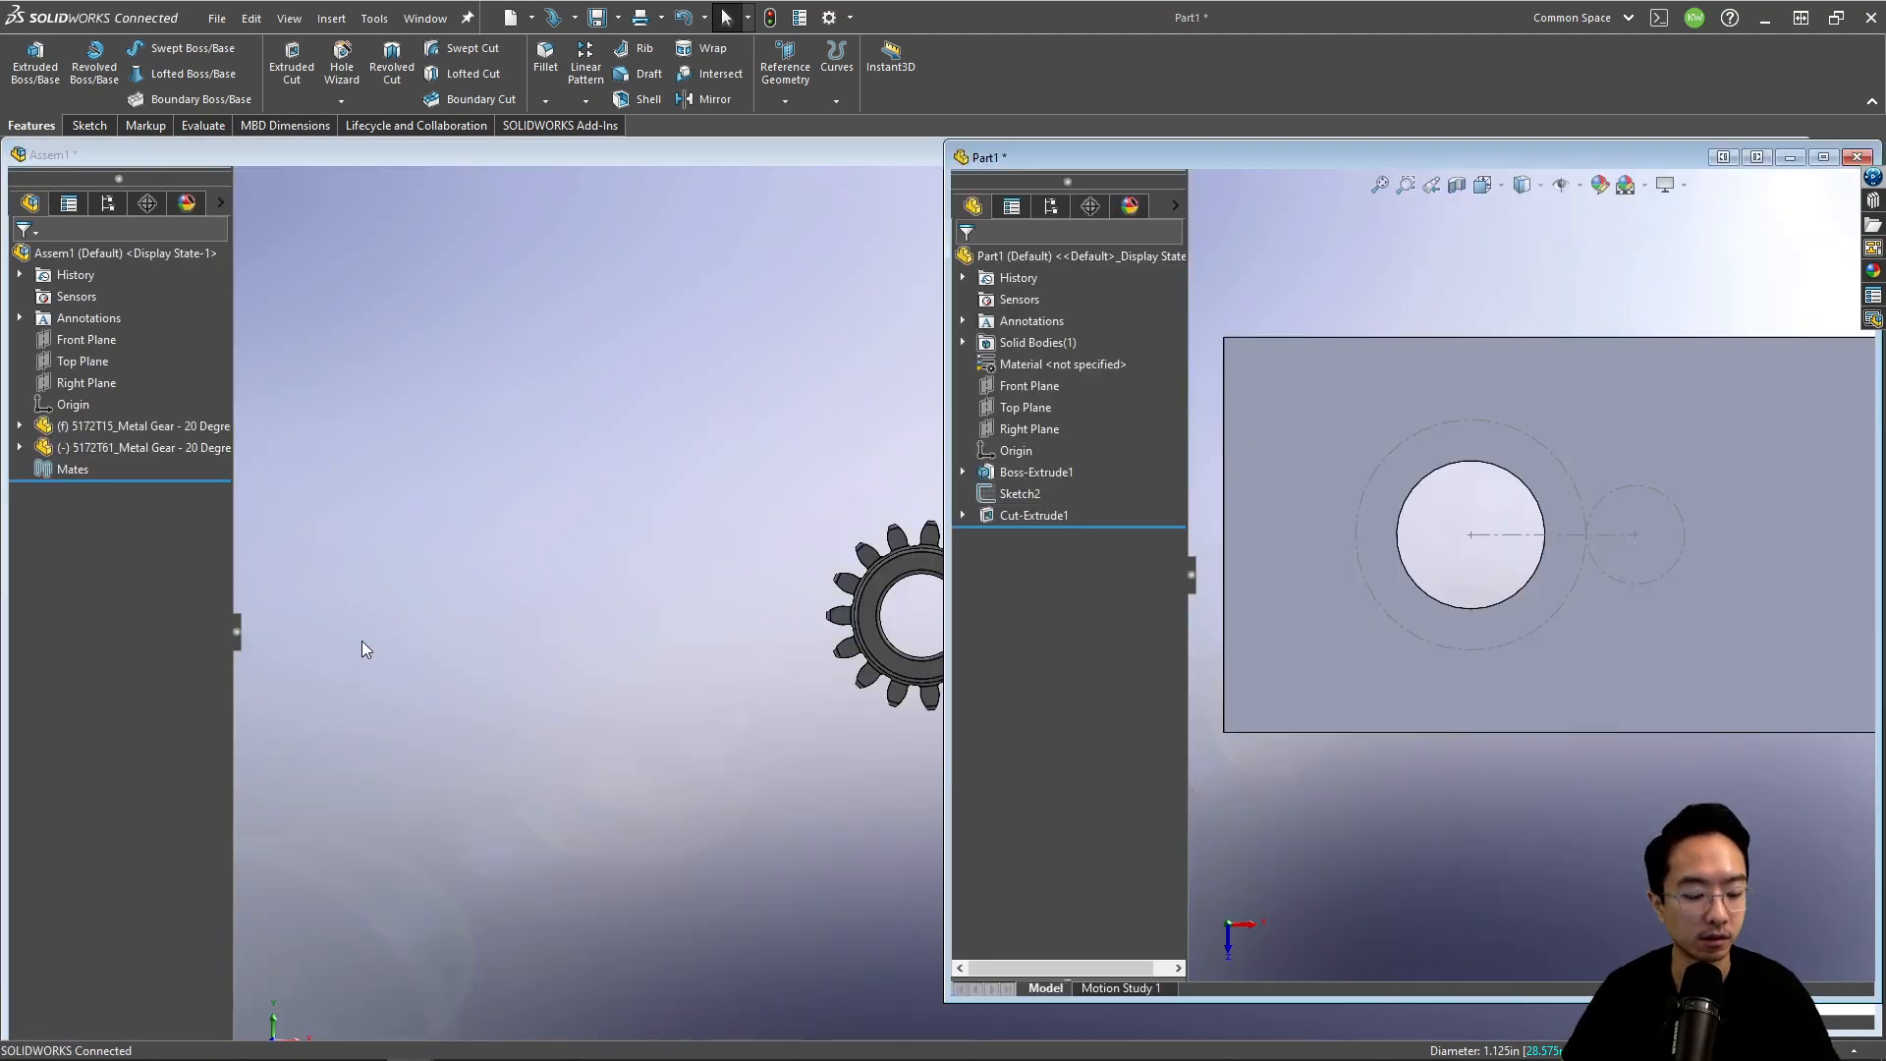
key("alt+Tab")
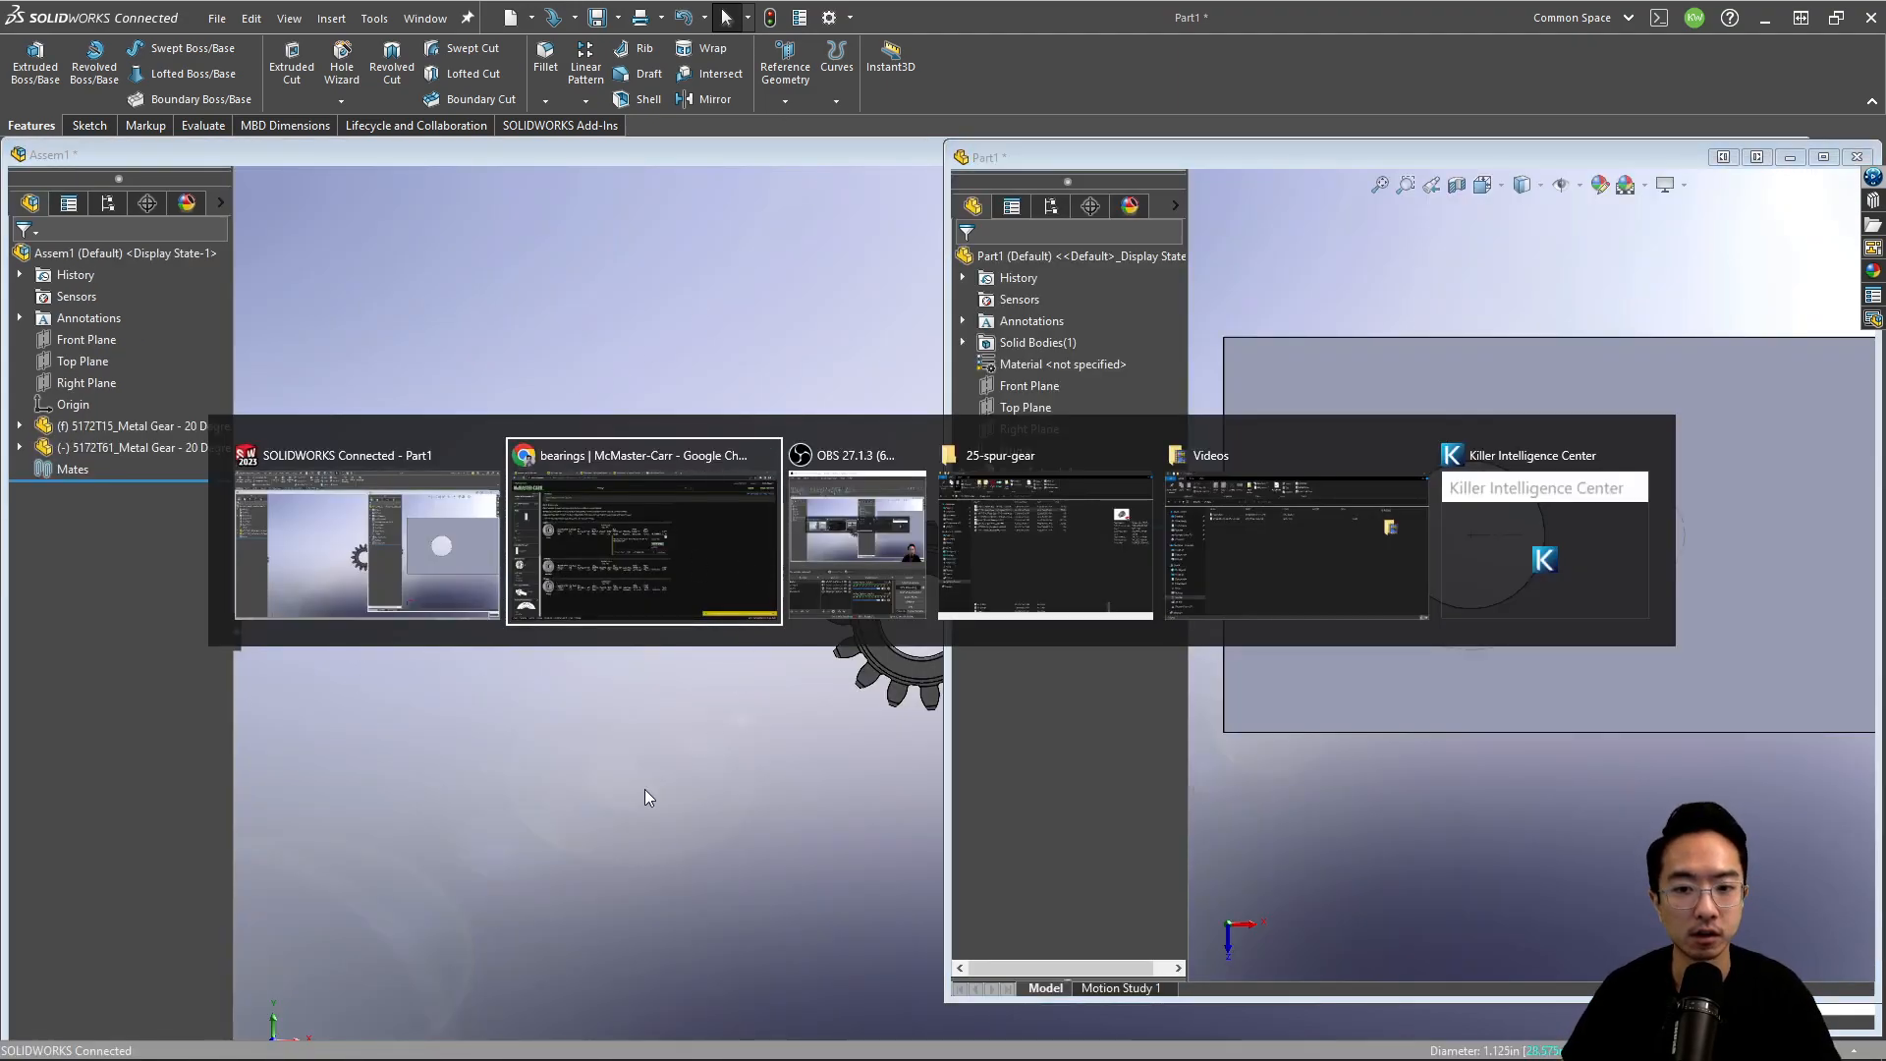
key("Escape")
key("ctrl+Tab")
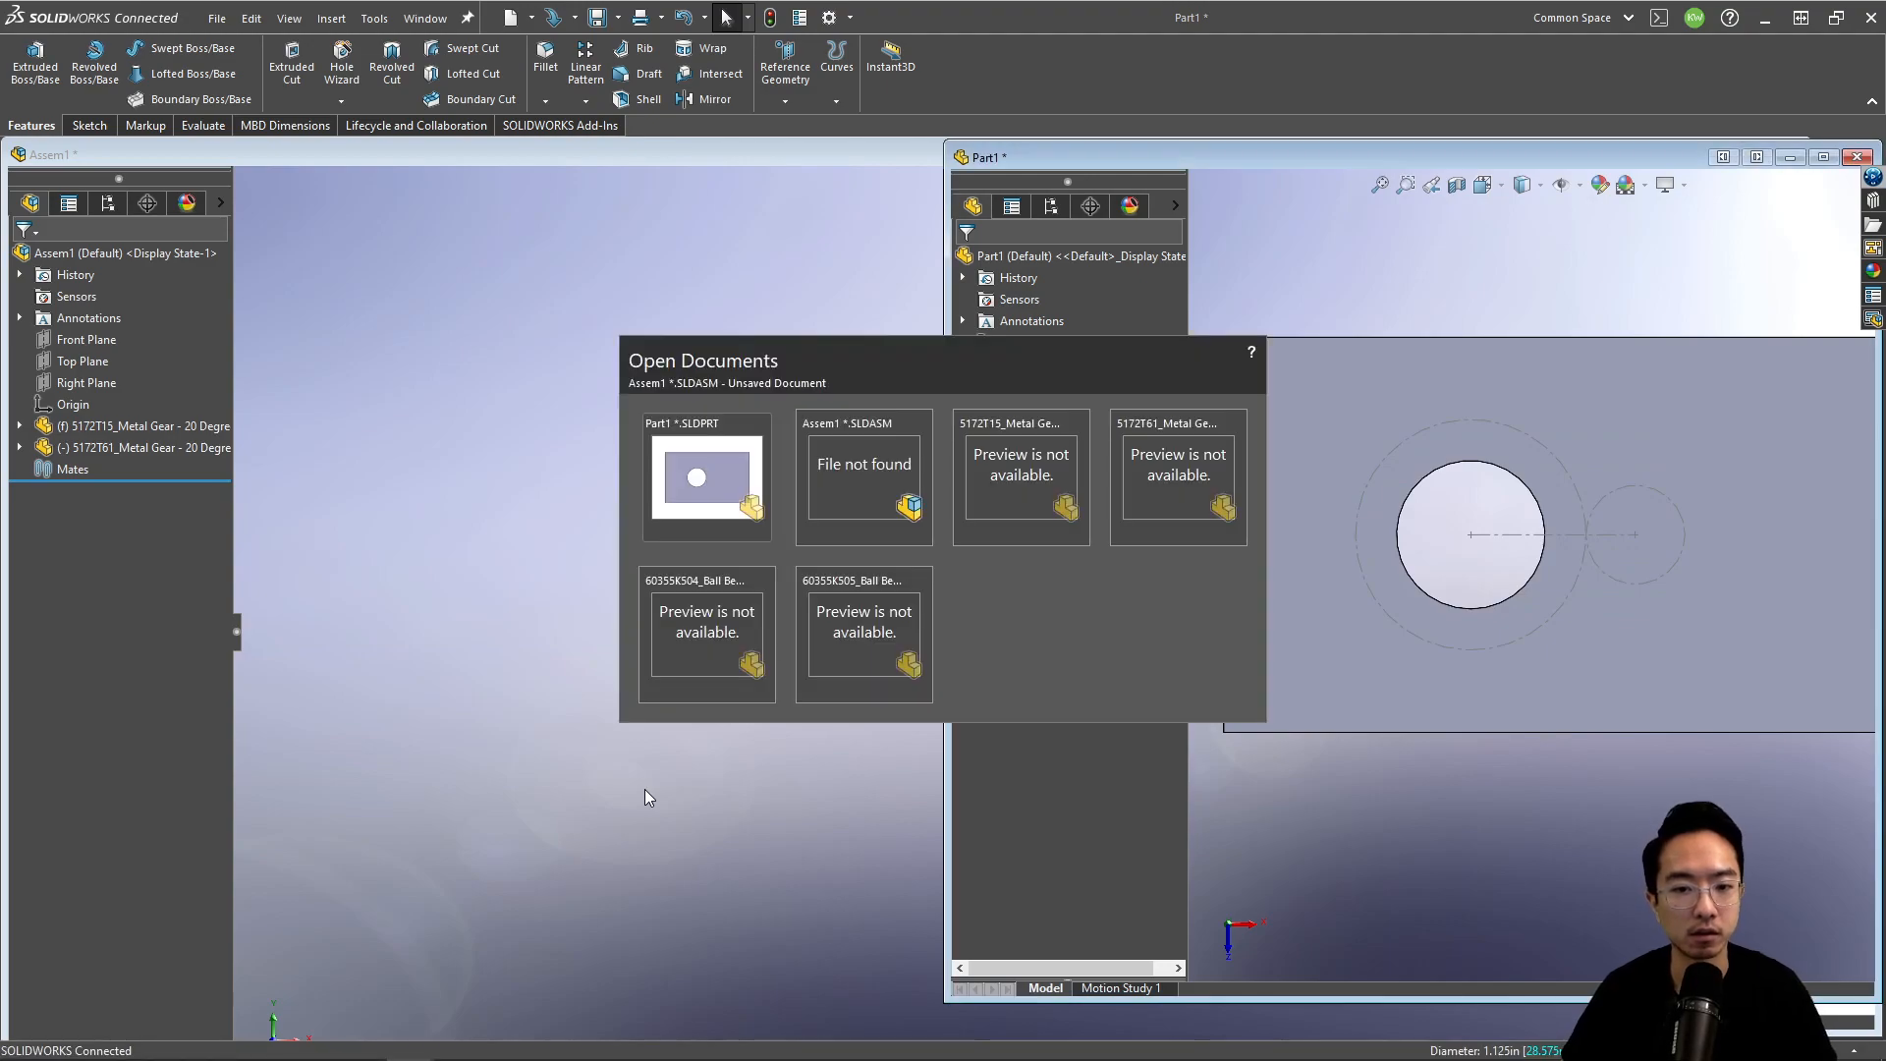
left_click(836, 629)
left_click(1575, 459)
key("ctrl+Tab")
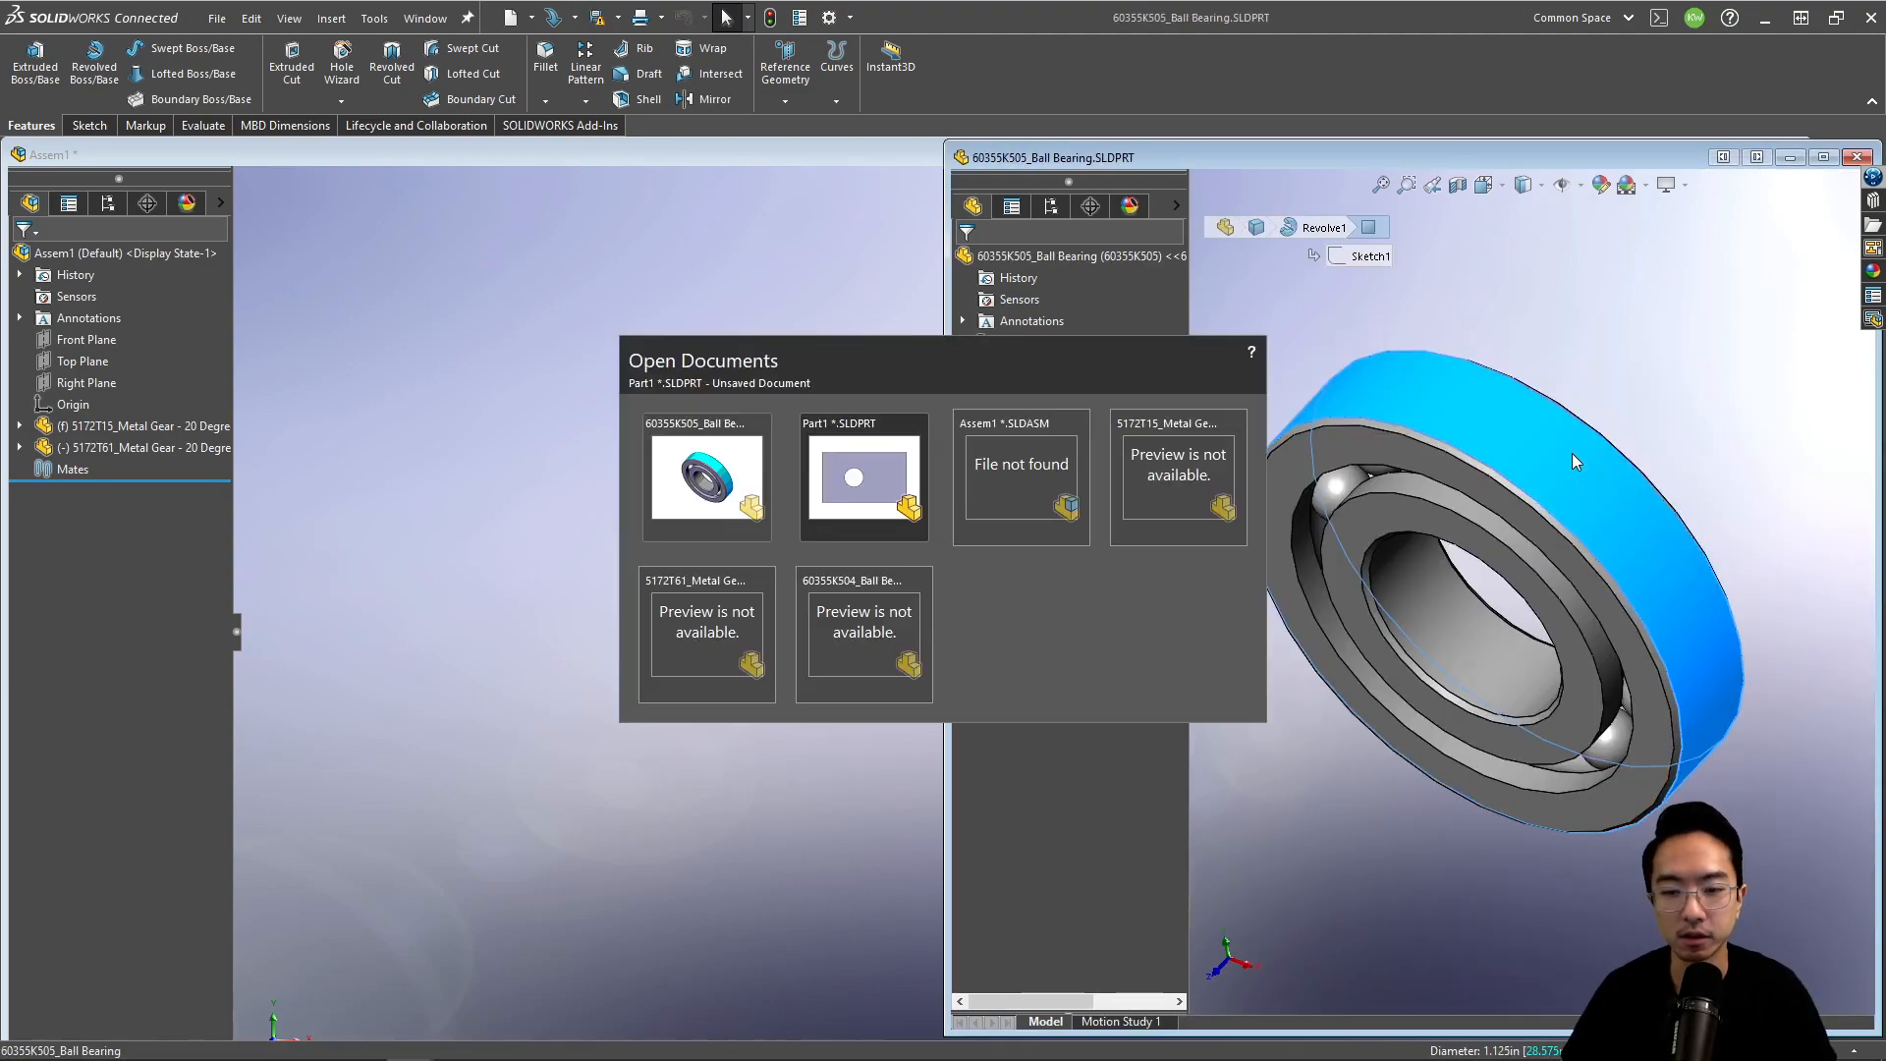
left_click(739, 629)
key("ctrl+Tab")
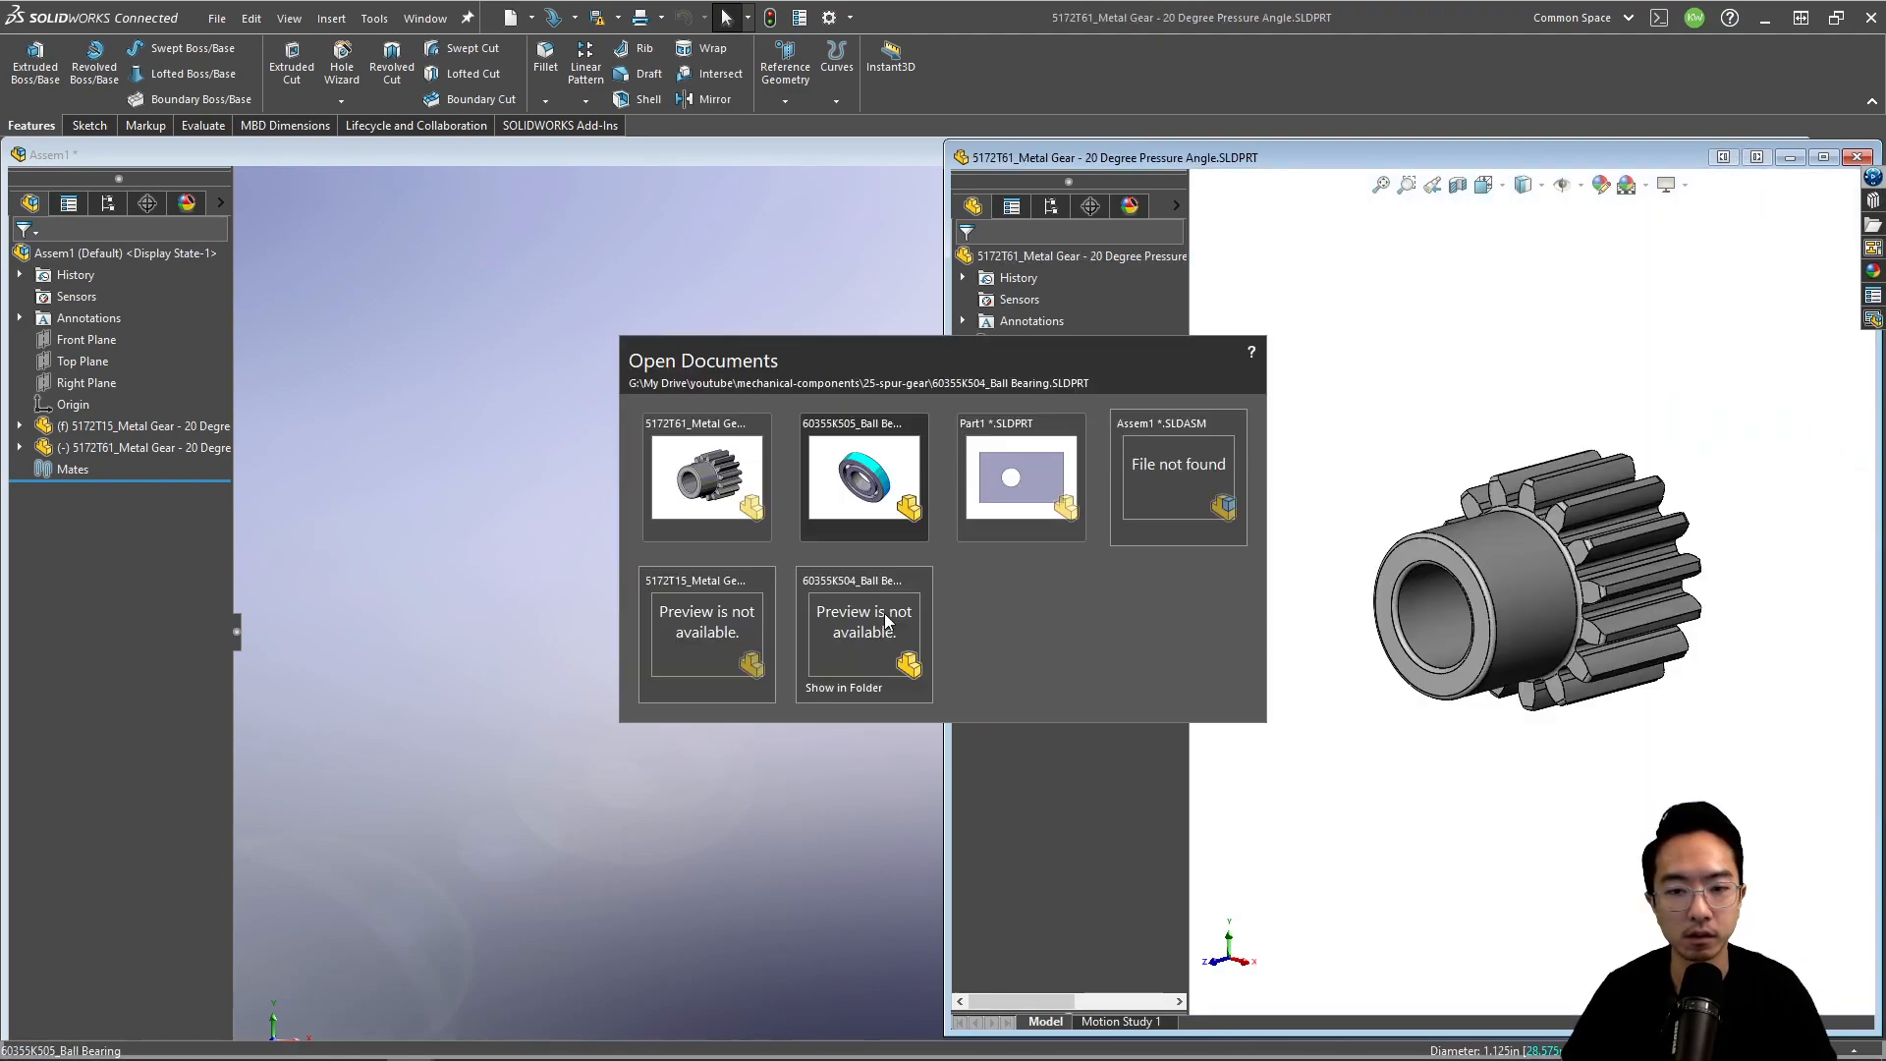
left_click(874, 489)
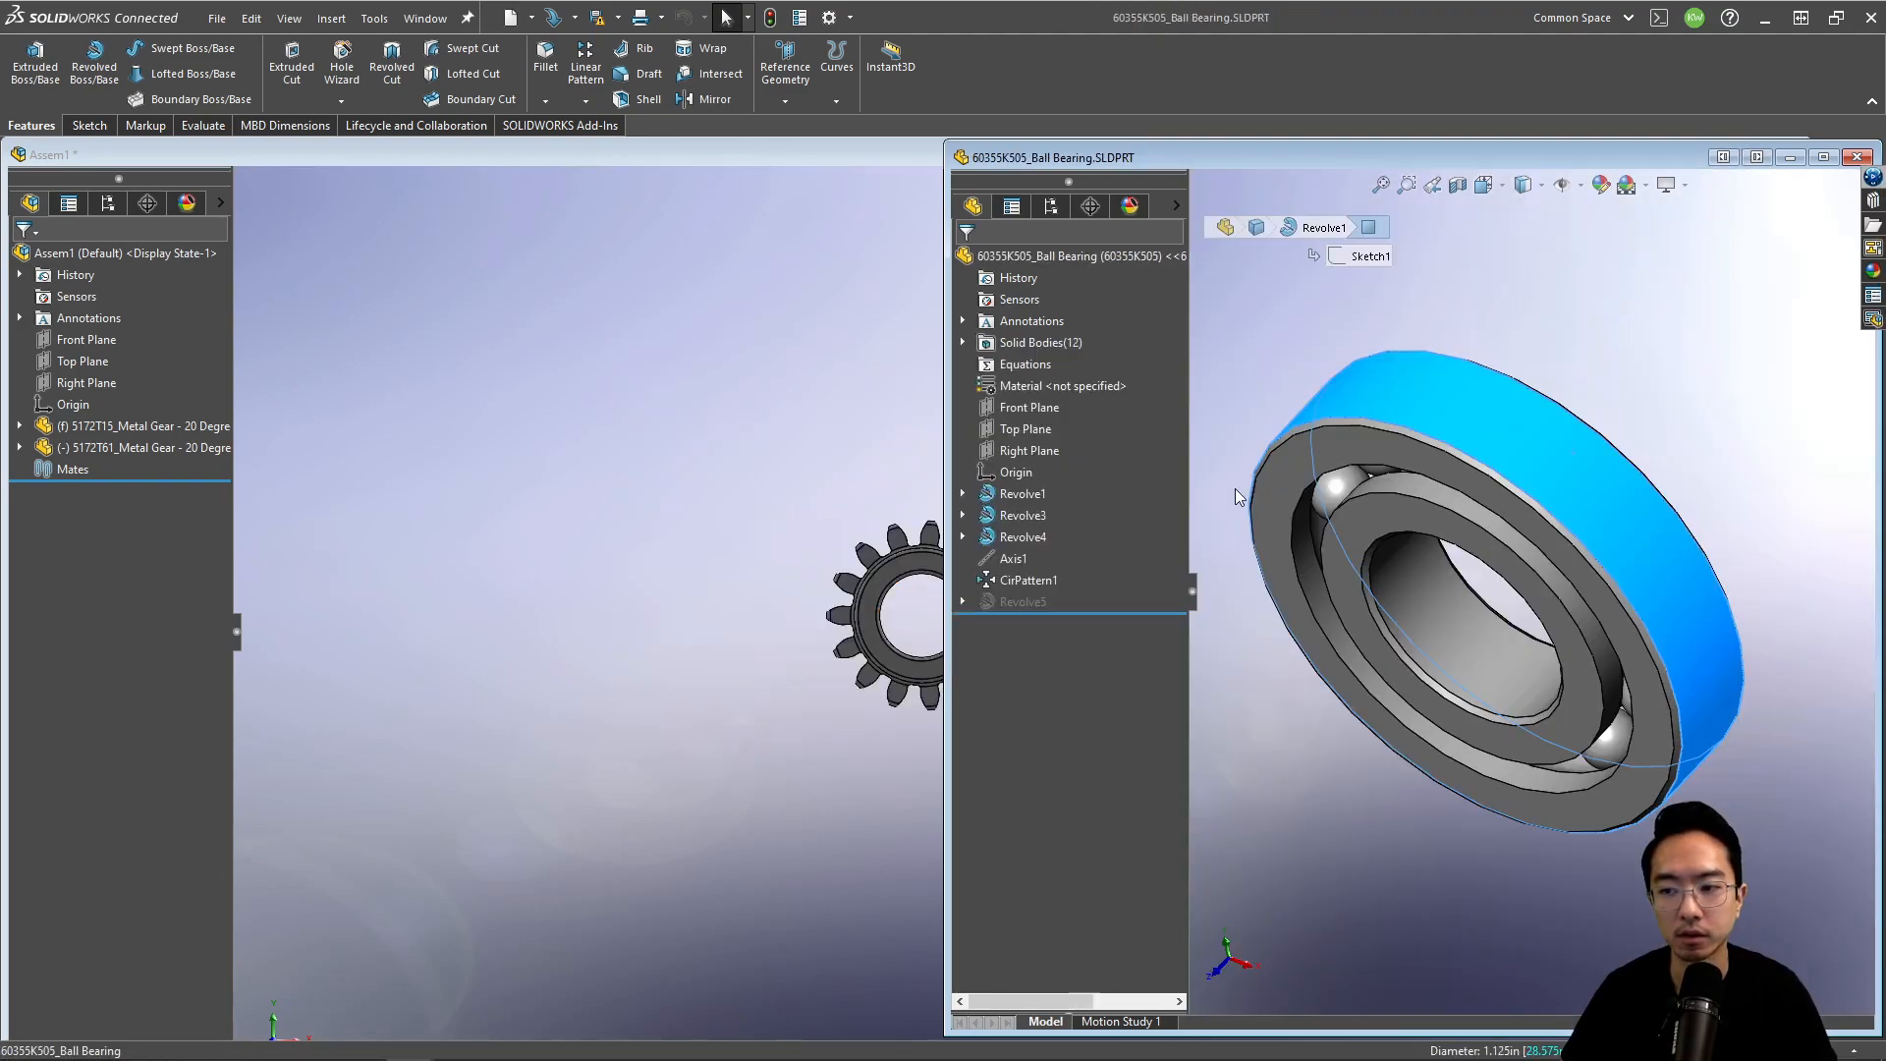
key("ctrl+Tab")
left_click(864, 633)
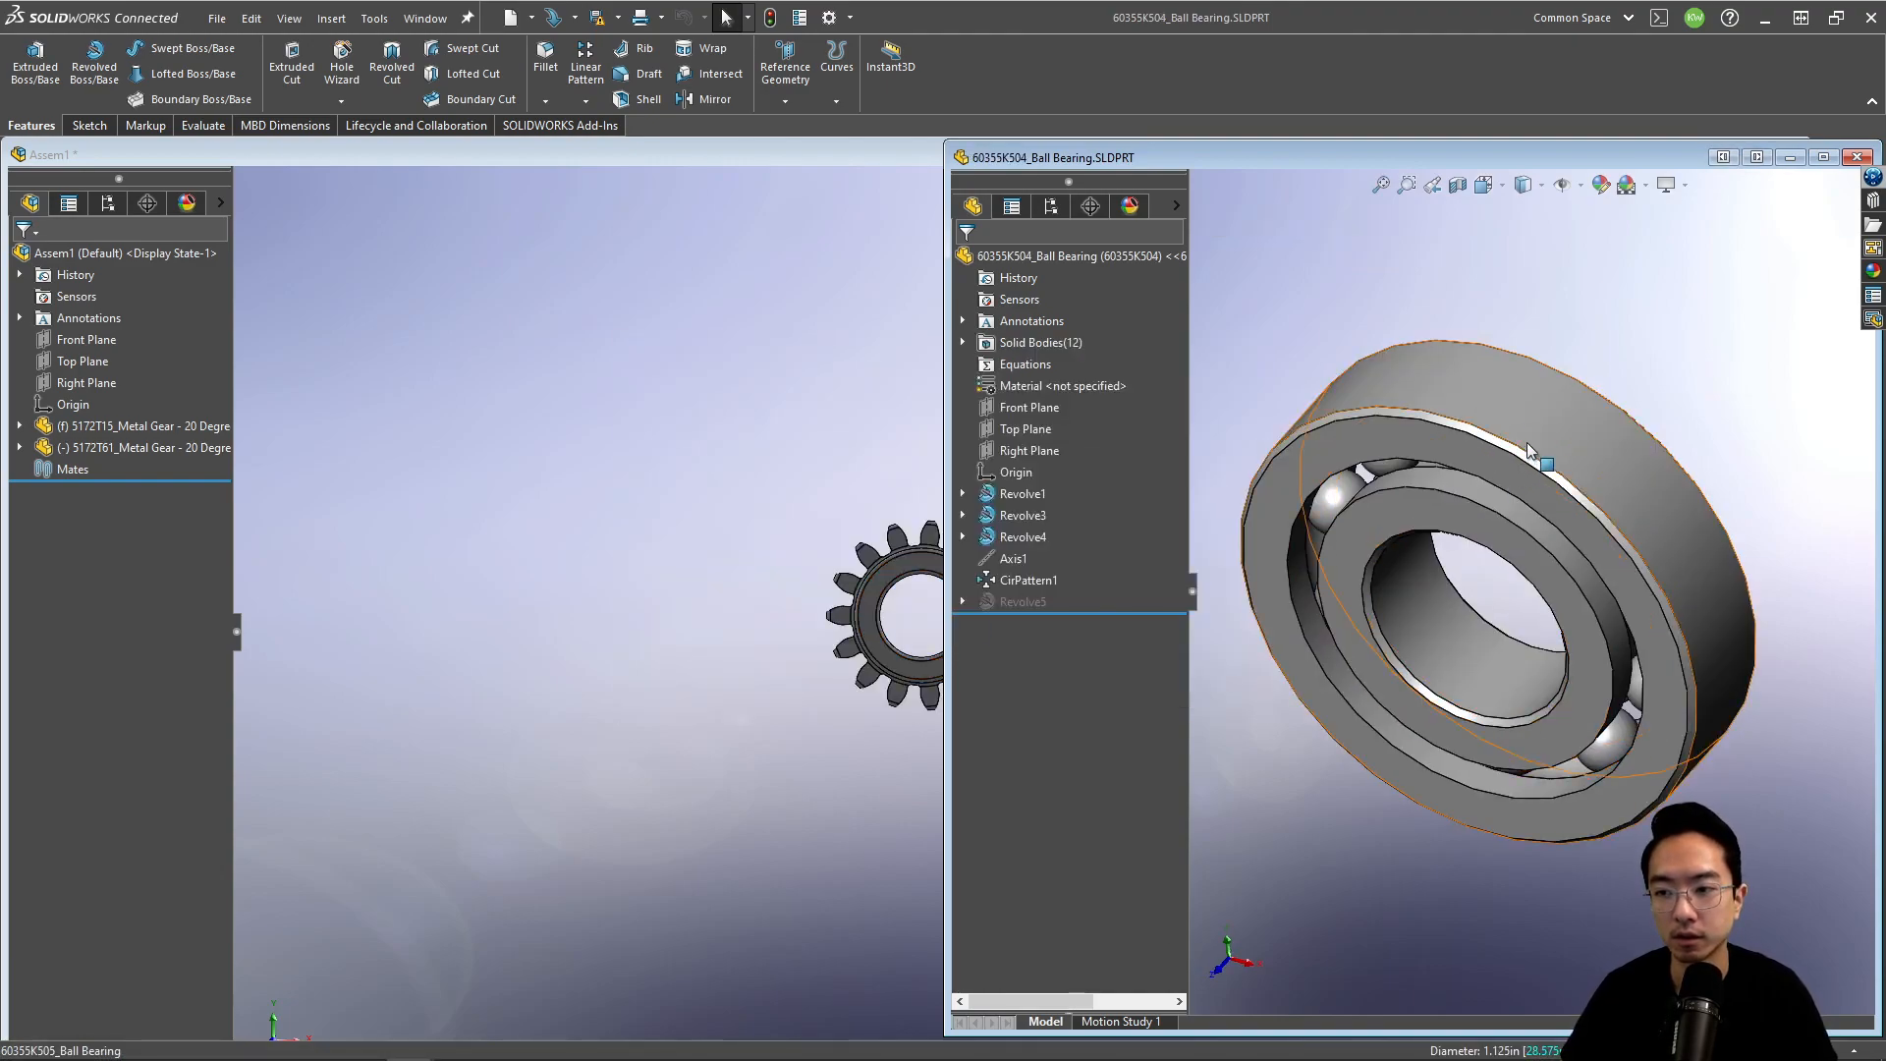
left_click(1559, 436)
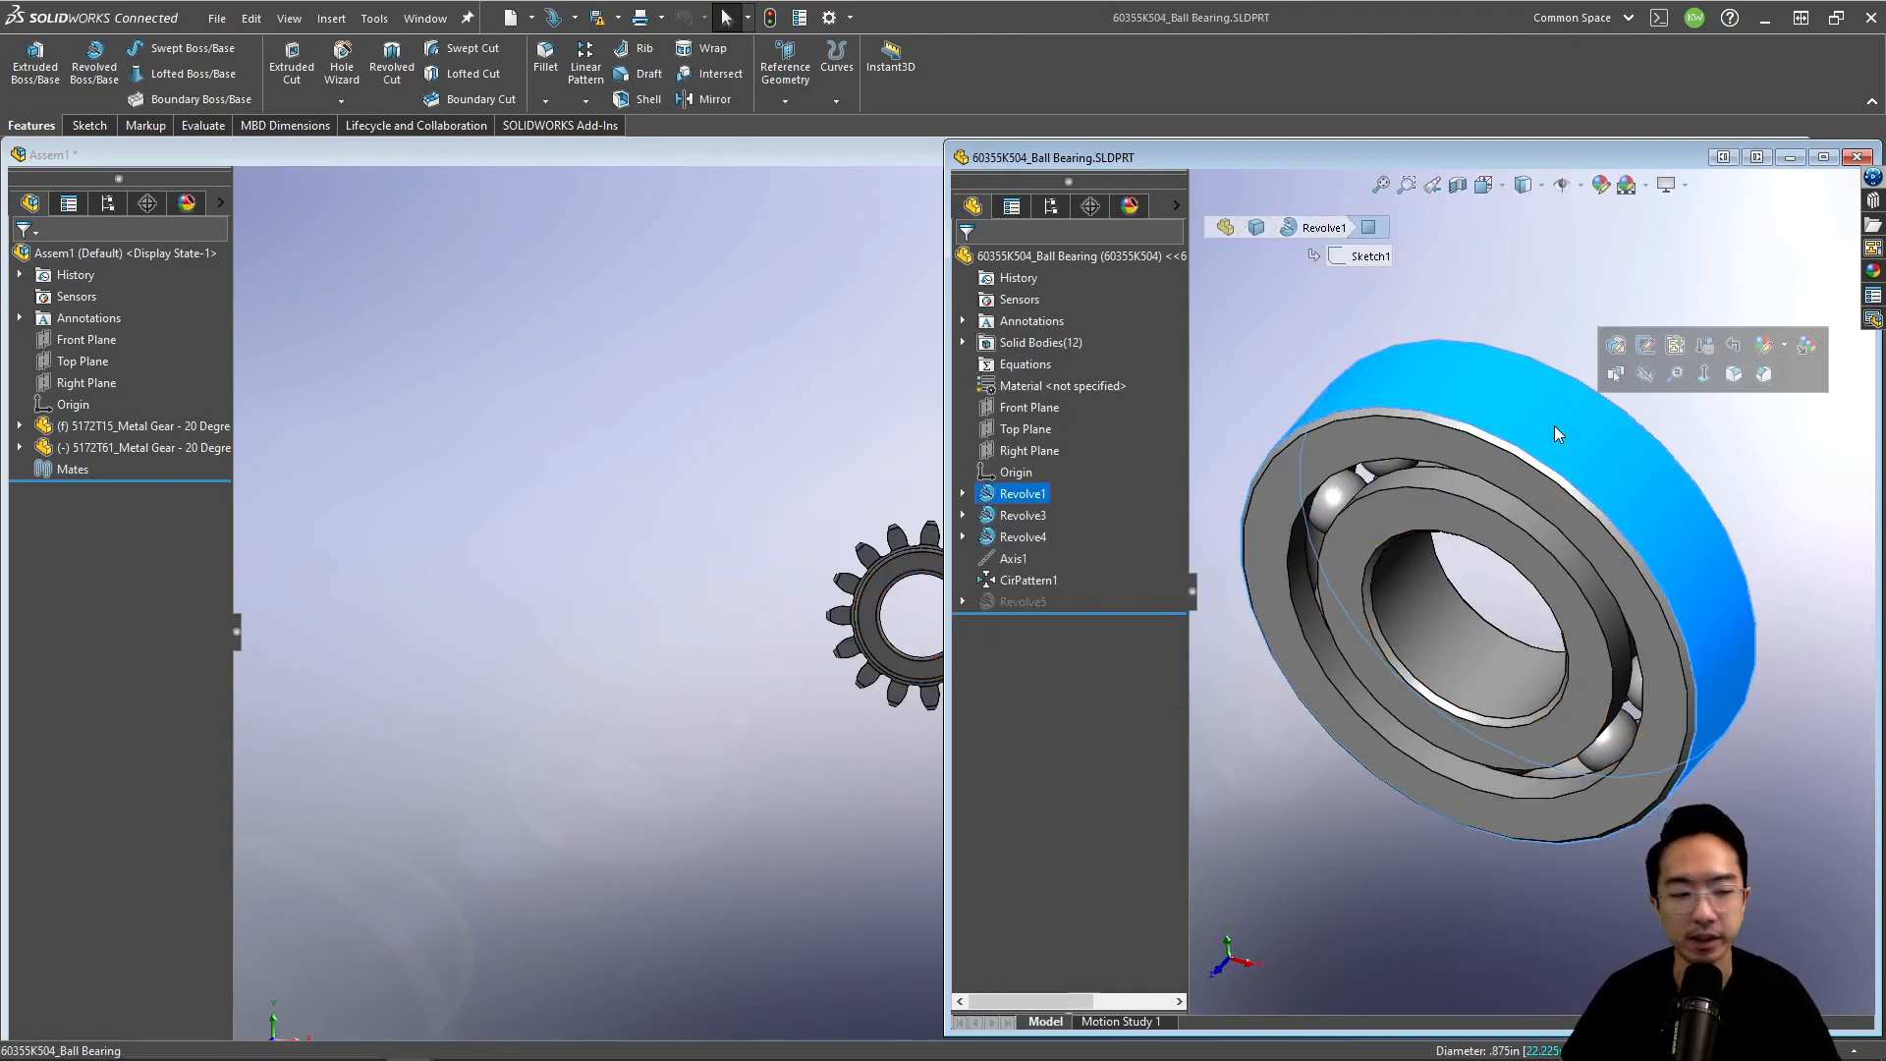
Step: Return to the plate part and sketch a circle about 0.465 in across on its face, centred on the smaller pitch circle
left_click(871, 422)
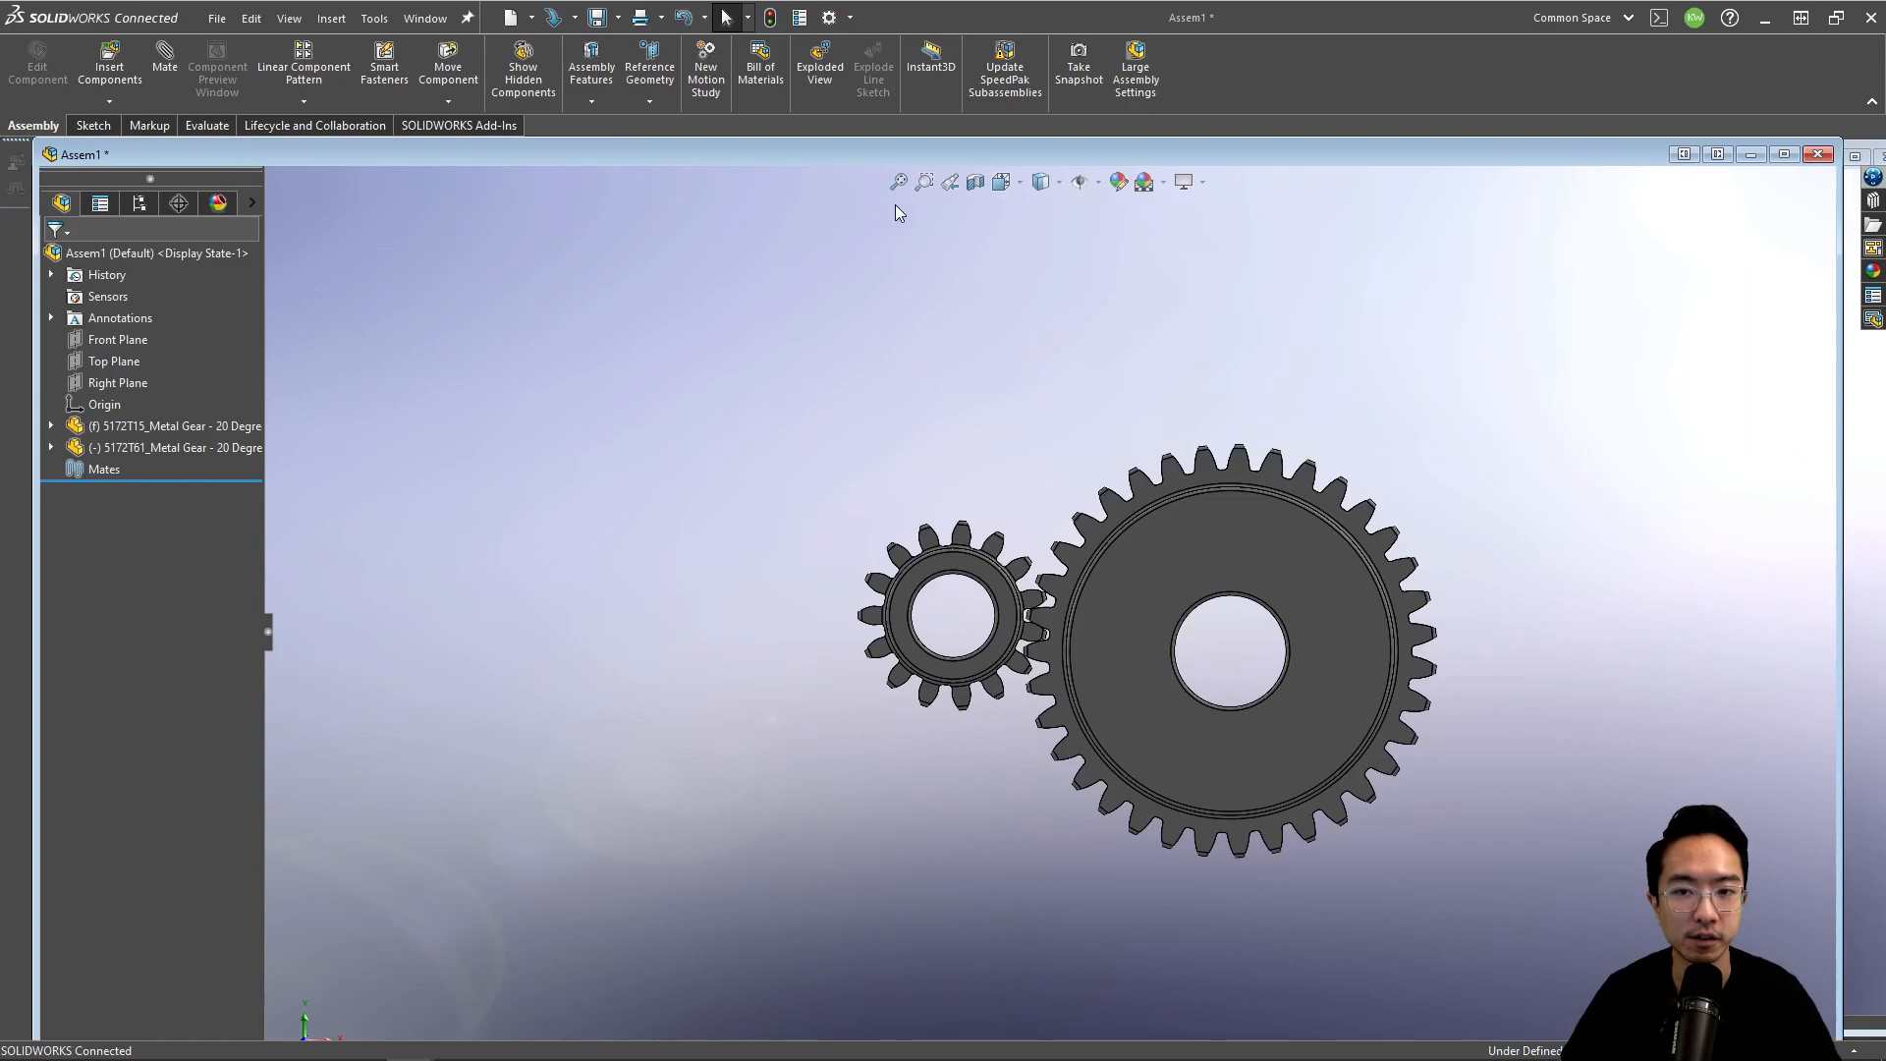
left_click(1716, 154)
left_click(875, 324)
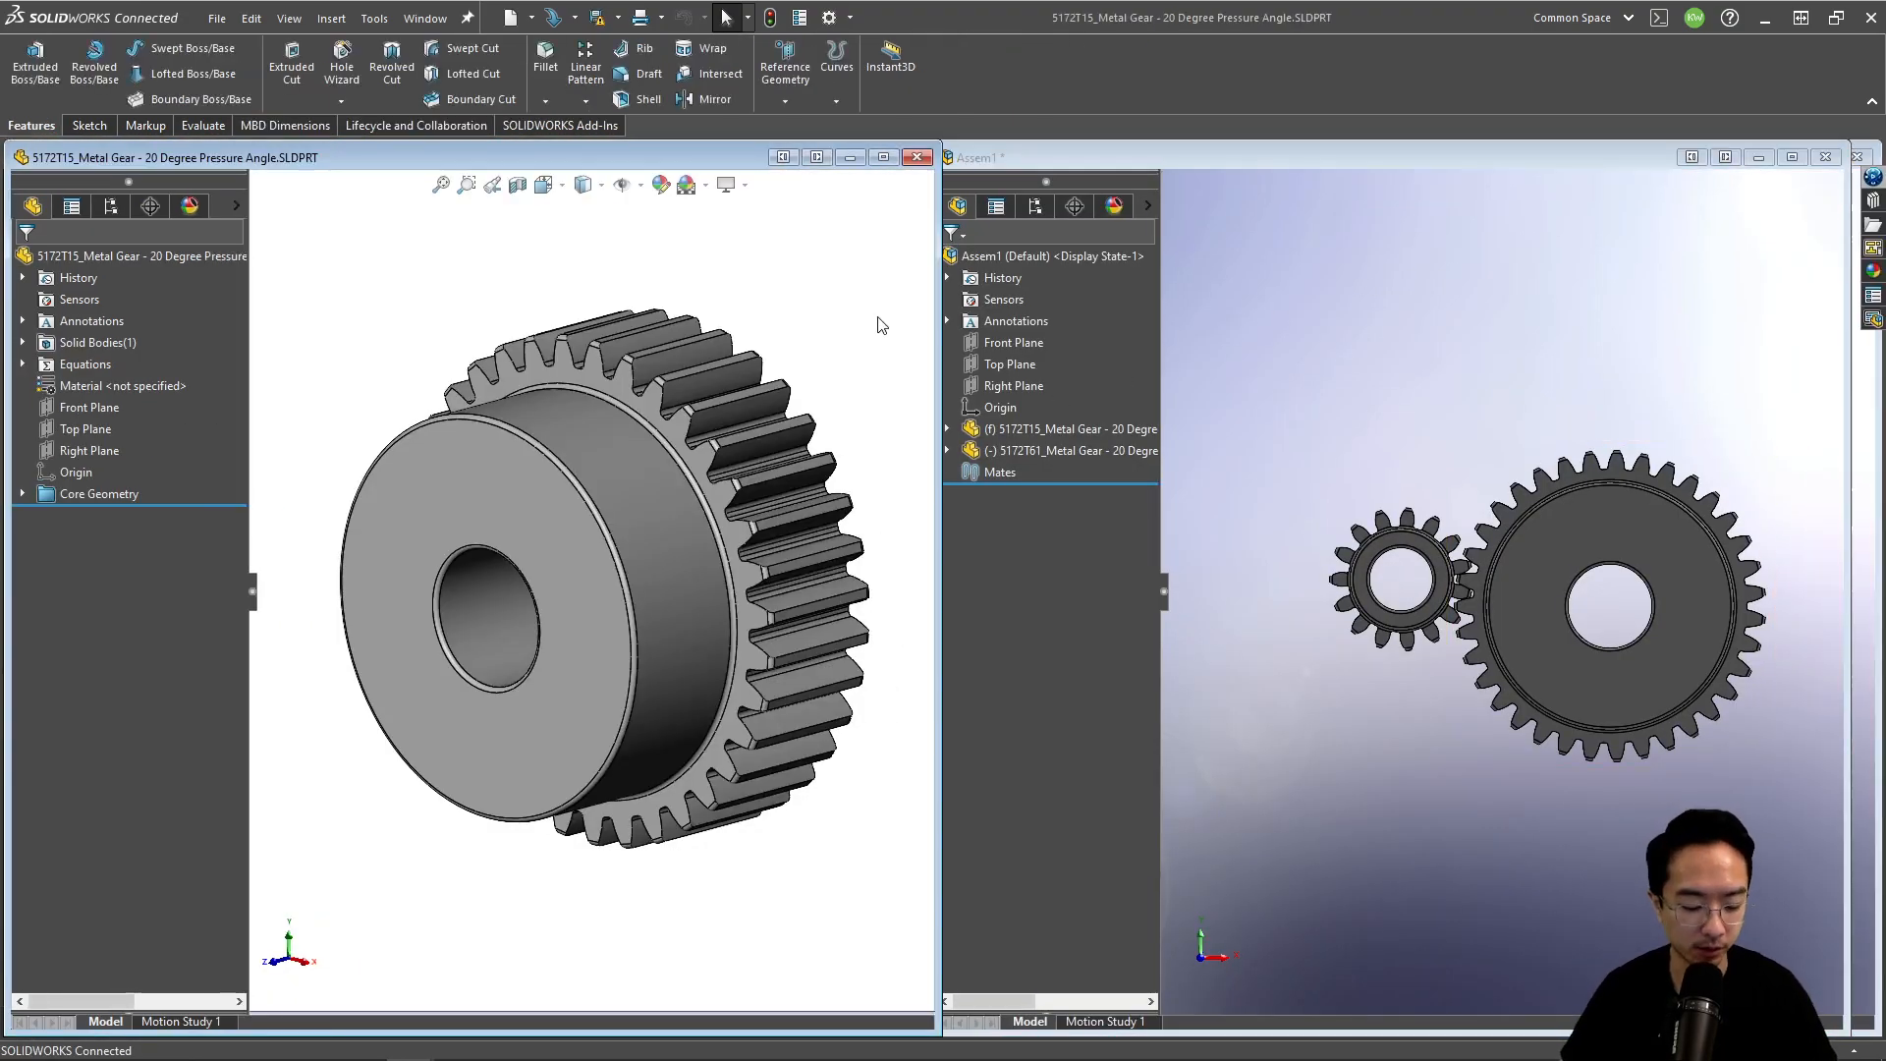
key("ctrl+Tab")
left_click(859, 624)
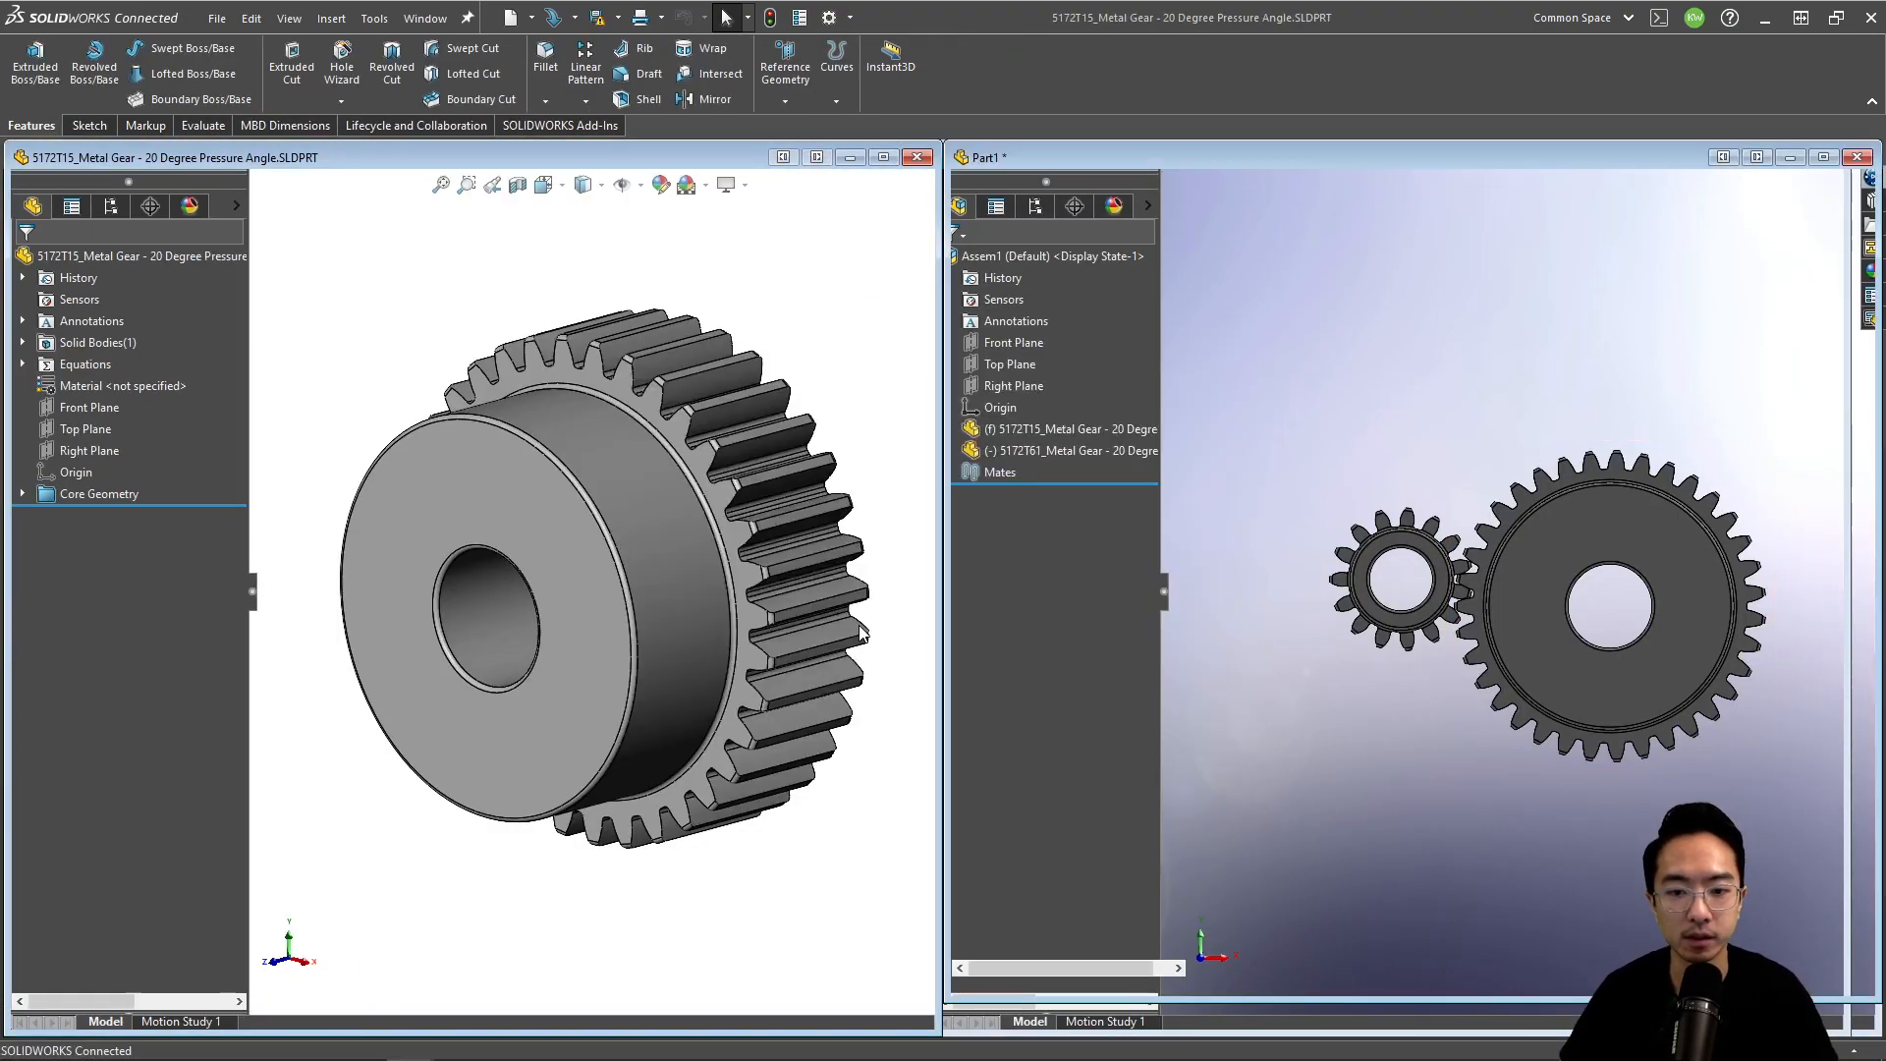
left_click(1619, 468)
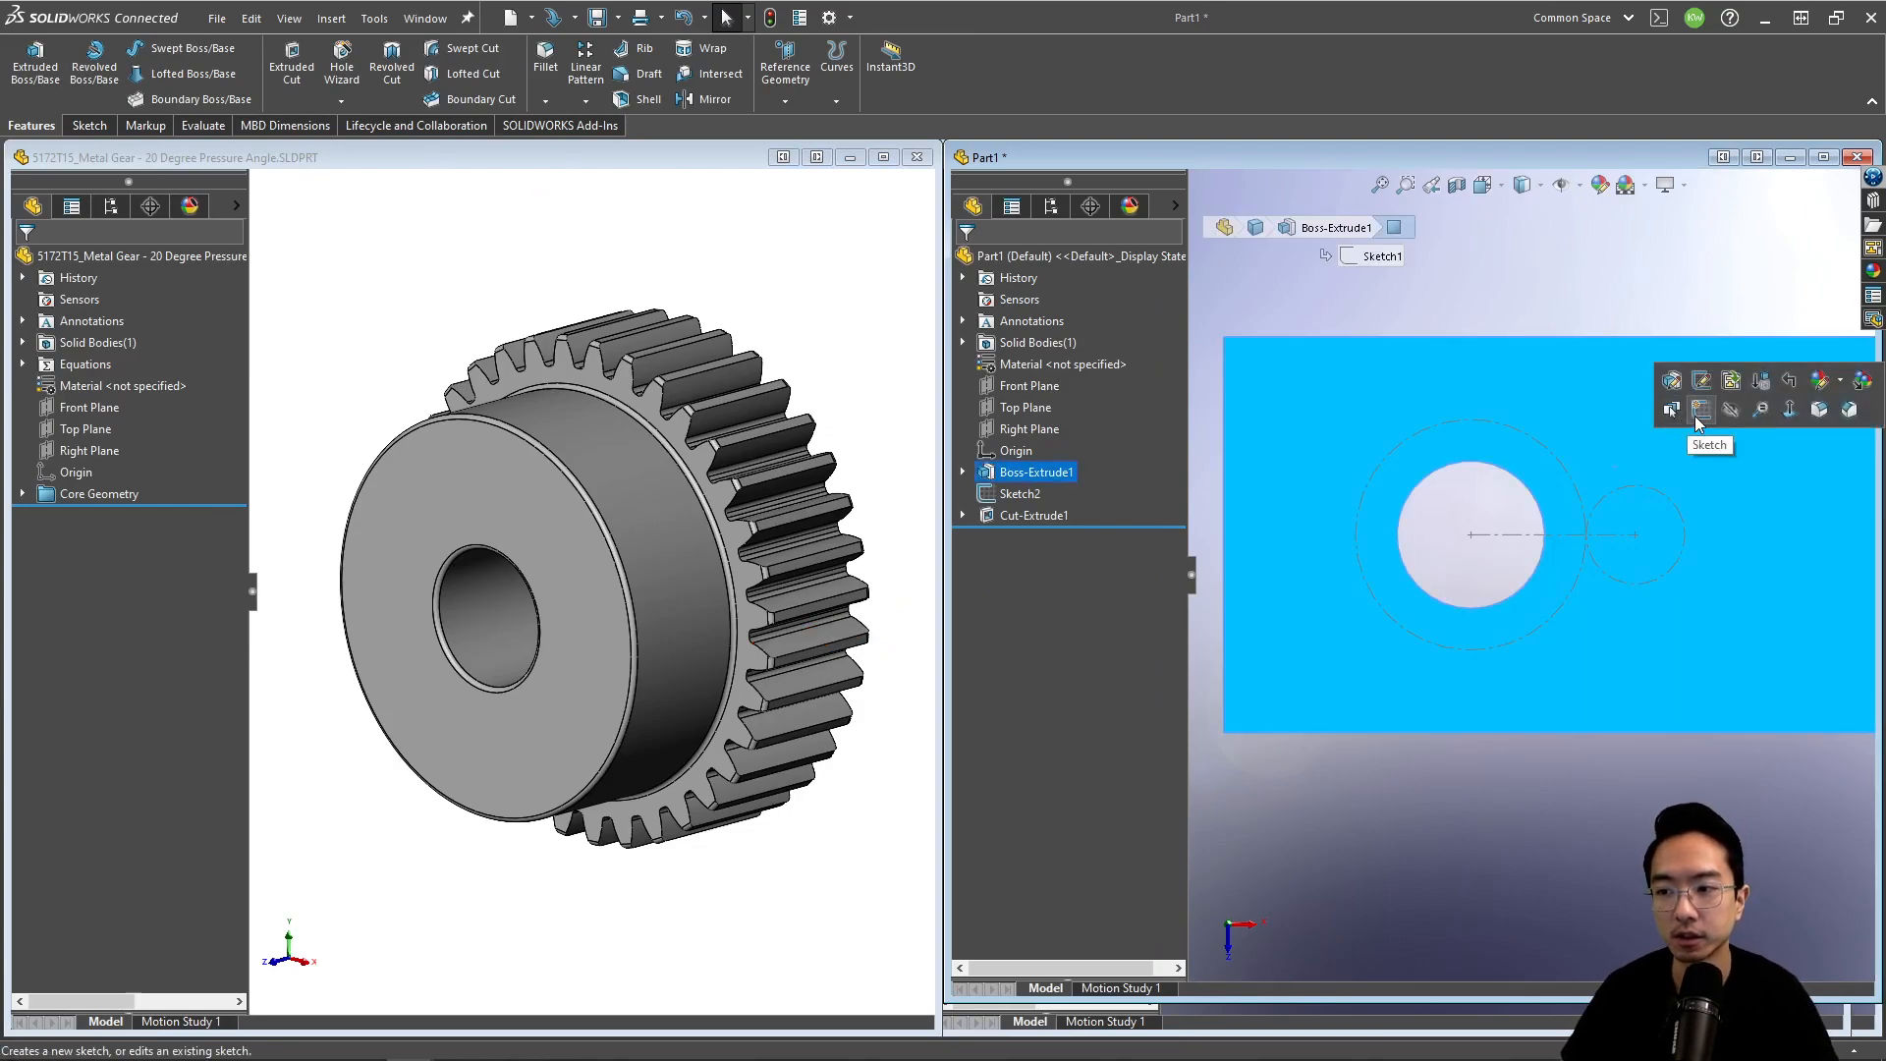
left_click(1694, 416)
left_click(169, 48)
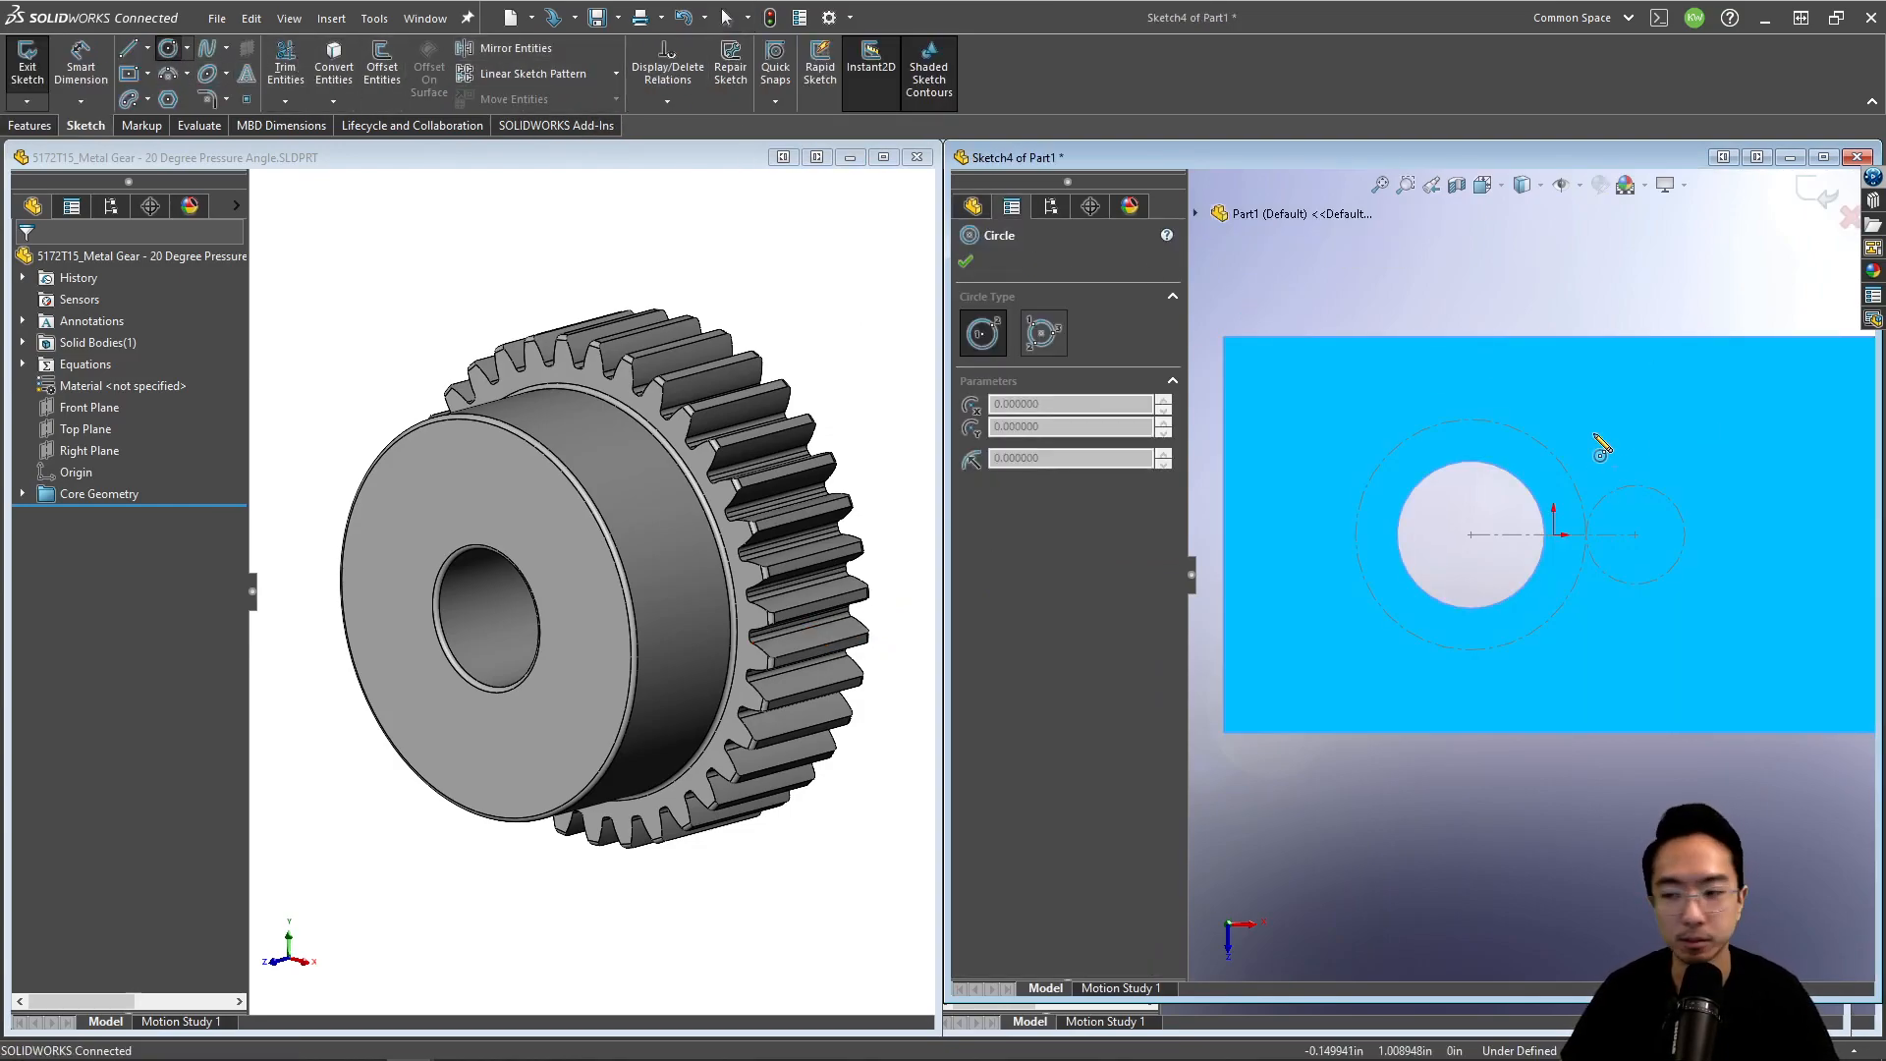
scroll(1649, 547, "down", 4)
left_click(1599, 570)
left_click(1642, 522)
Step: Dimension the circle at the smaller pitch circle's centre to a diameter of 0.875 in
right_click_drag(1643, 727, 1631, 638)
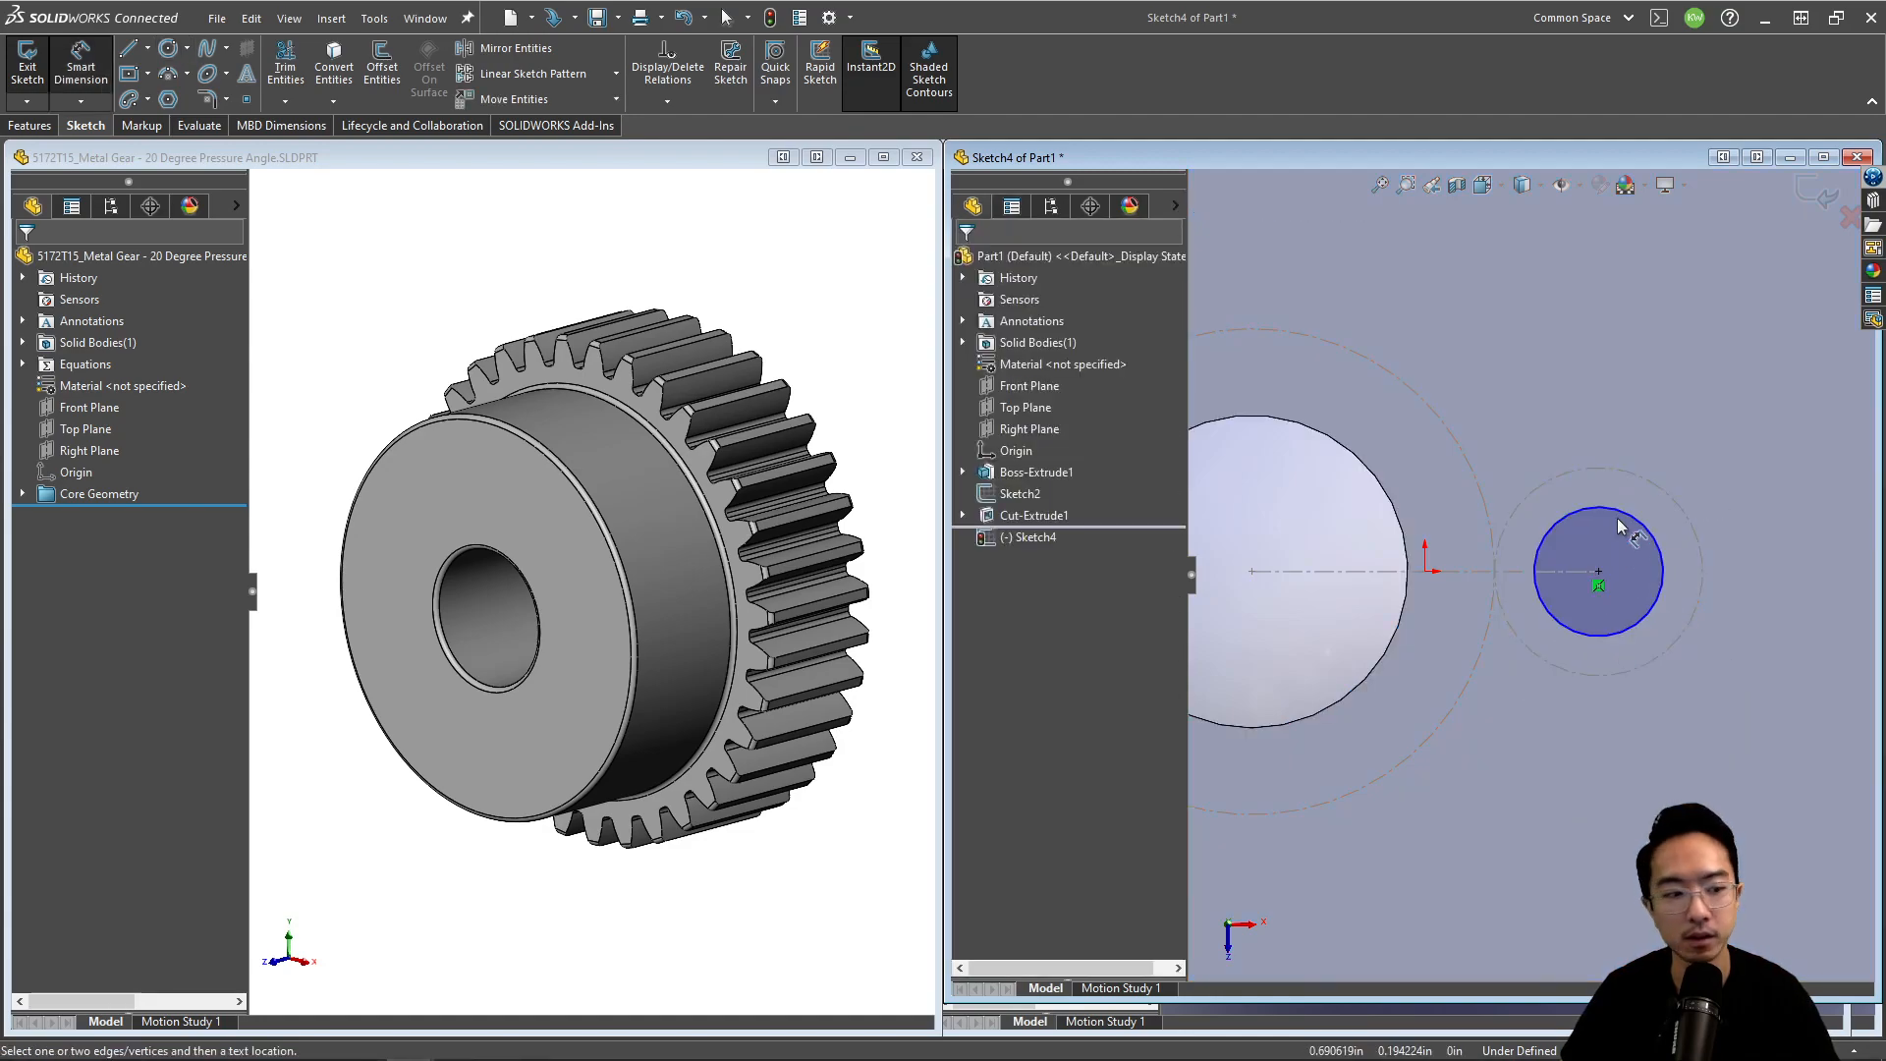
left_click(1612, 637)
left_click(1631, 757)
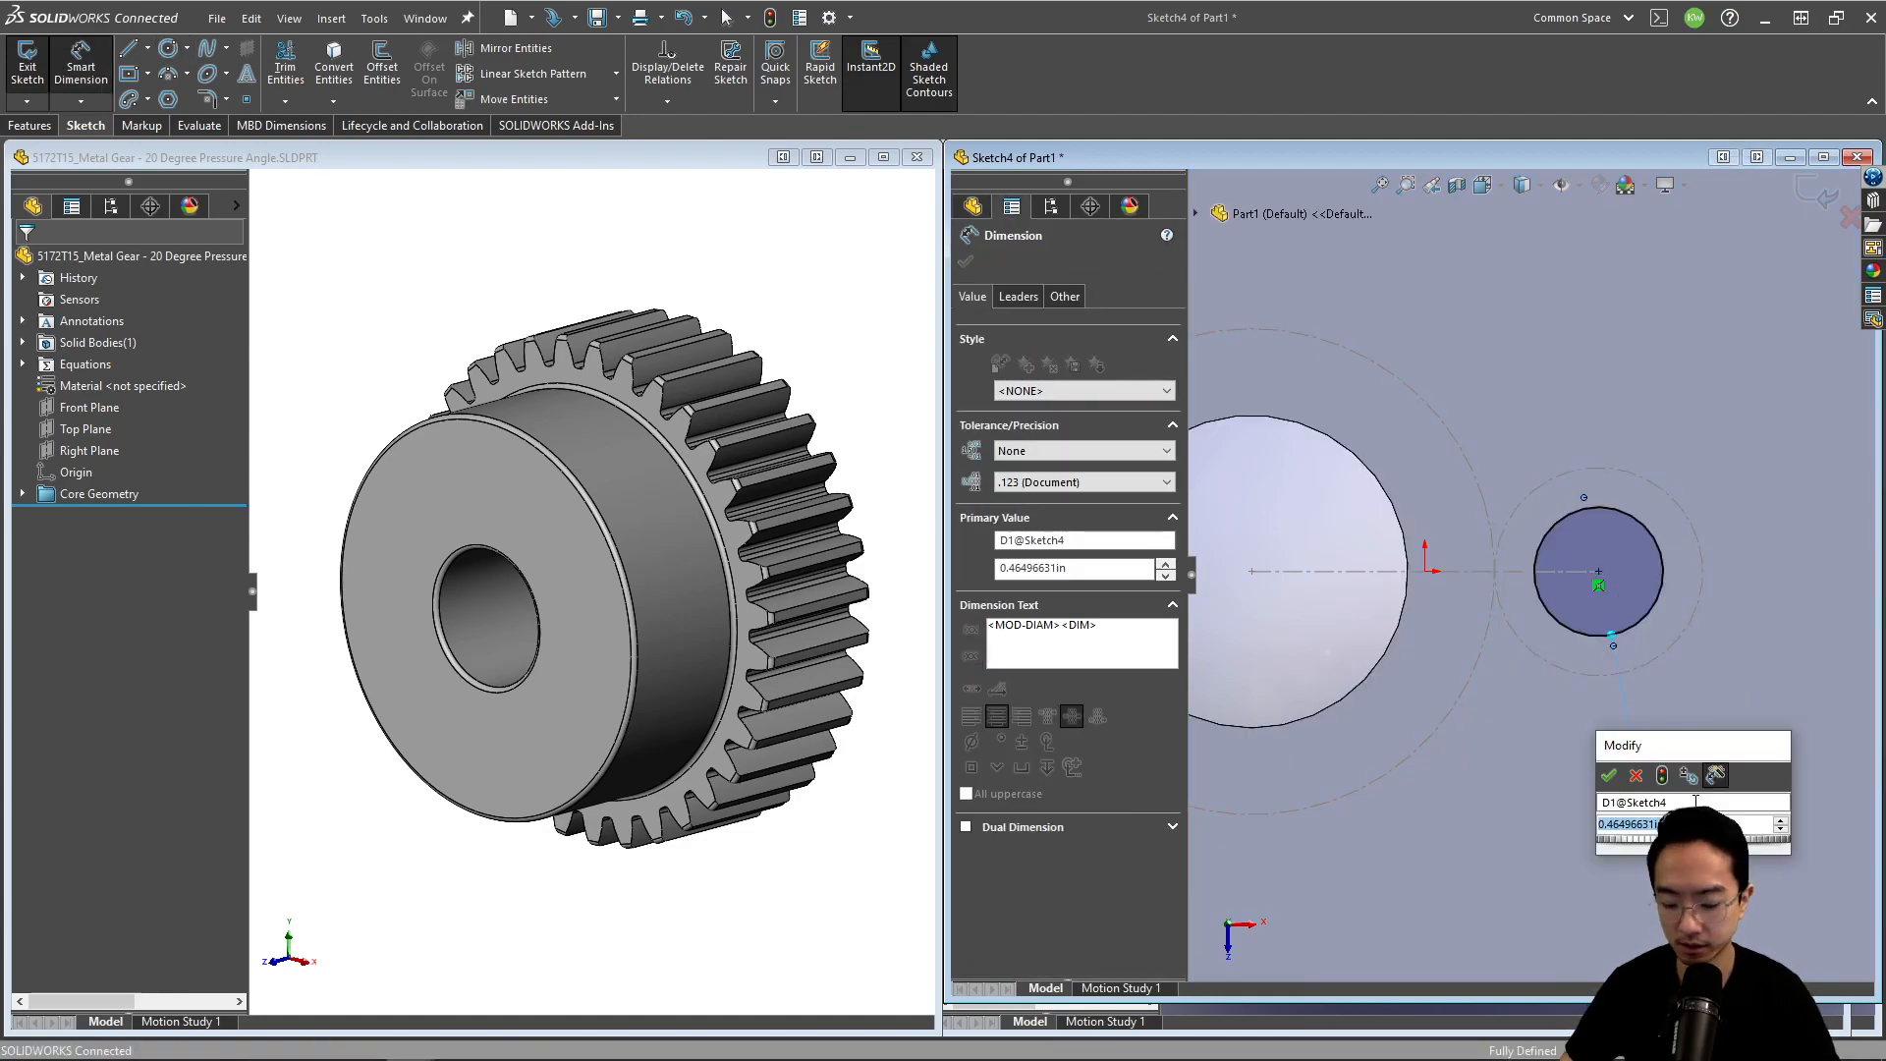
type(".87")
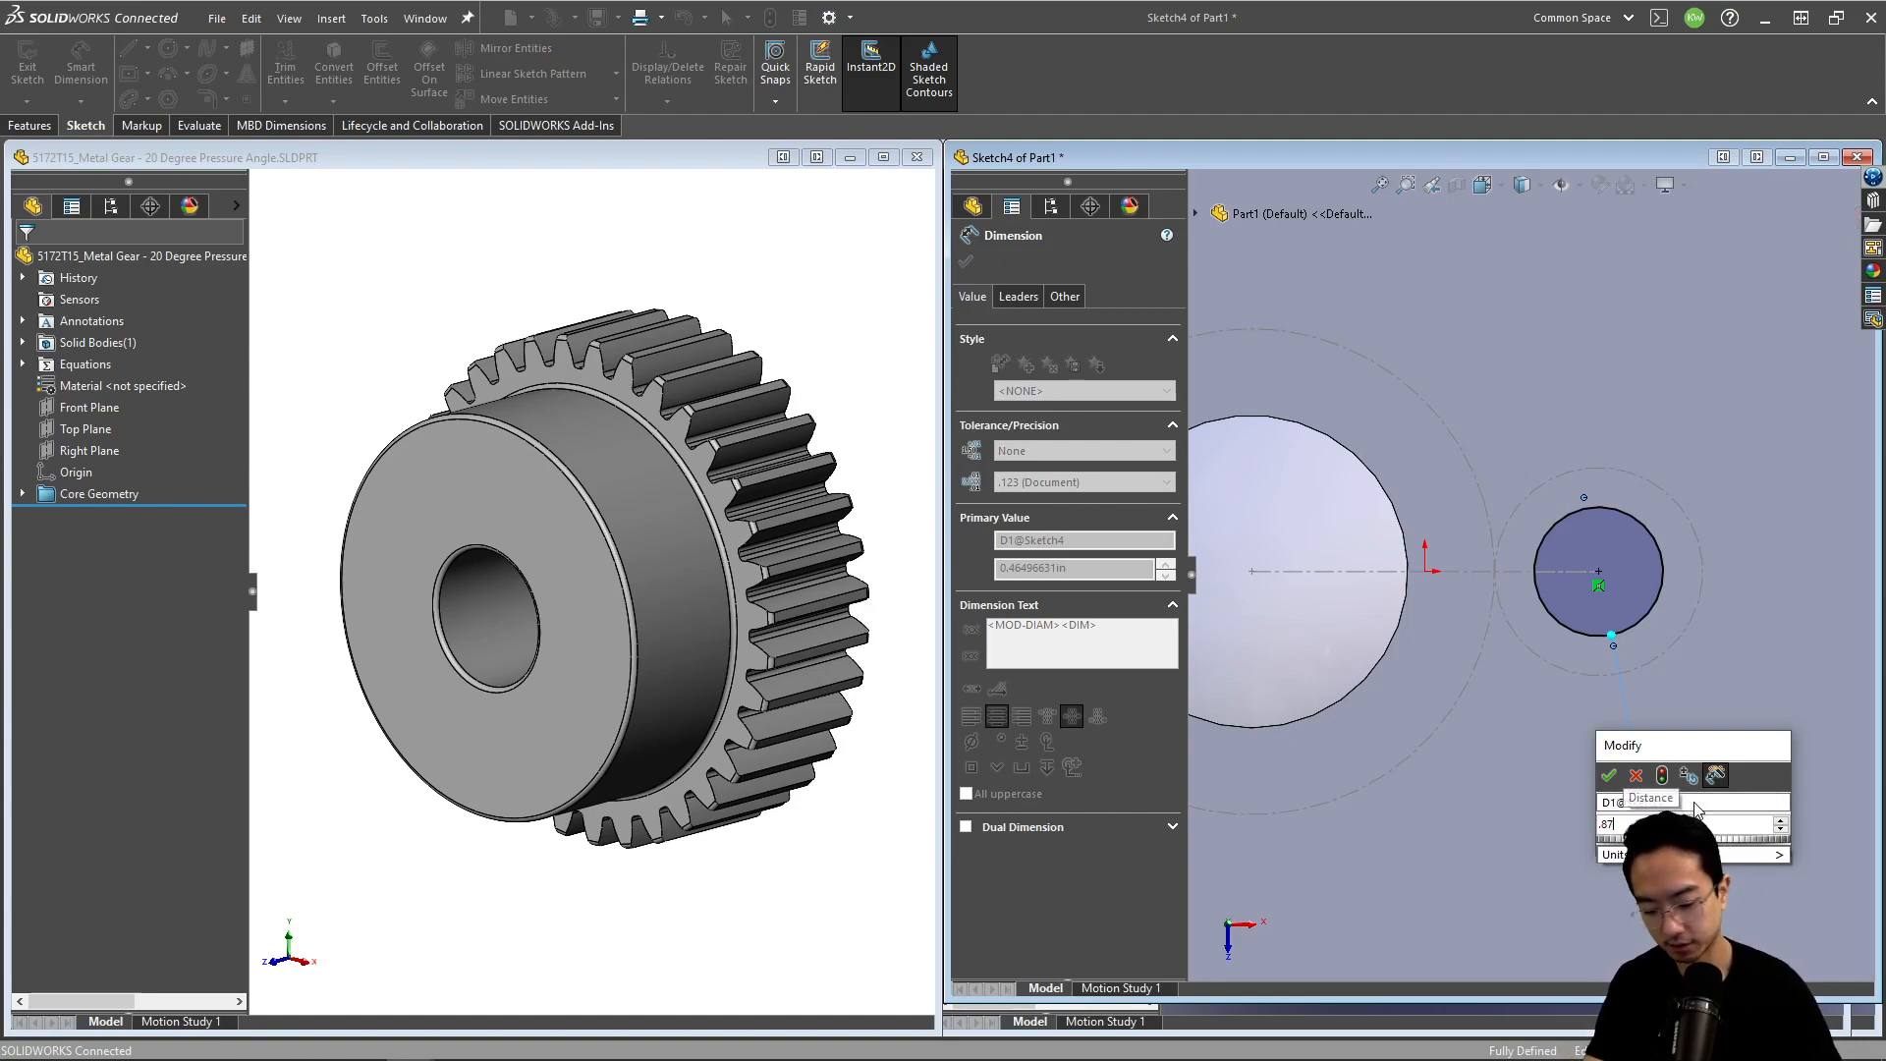
type("5")
key("Return")
scroll(1660, 677, "up", 2)
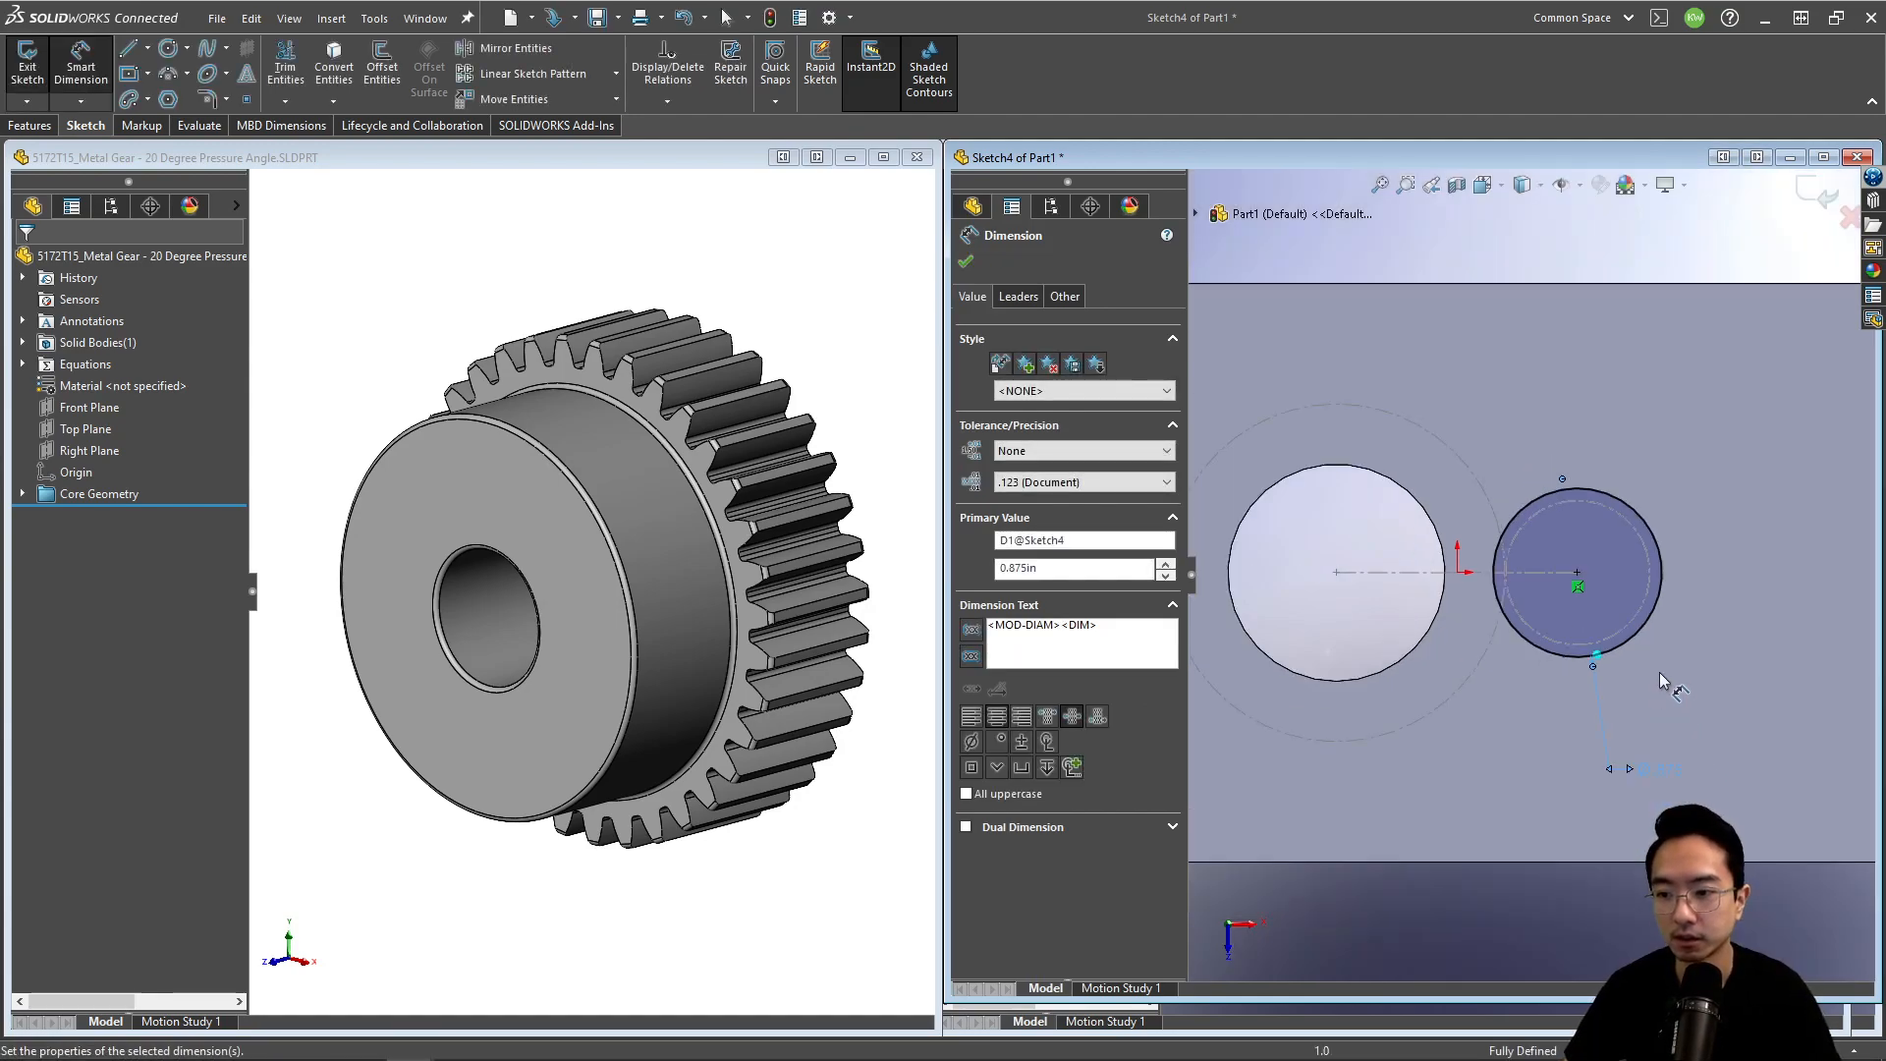
Step: Cut the 0.875 in circle through the plate with a Through All Extruded Cut and view both holes at an angle
left_click(32, 126)
left_click(292, 65)
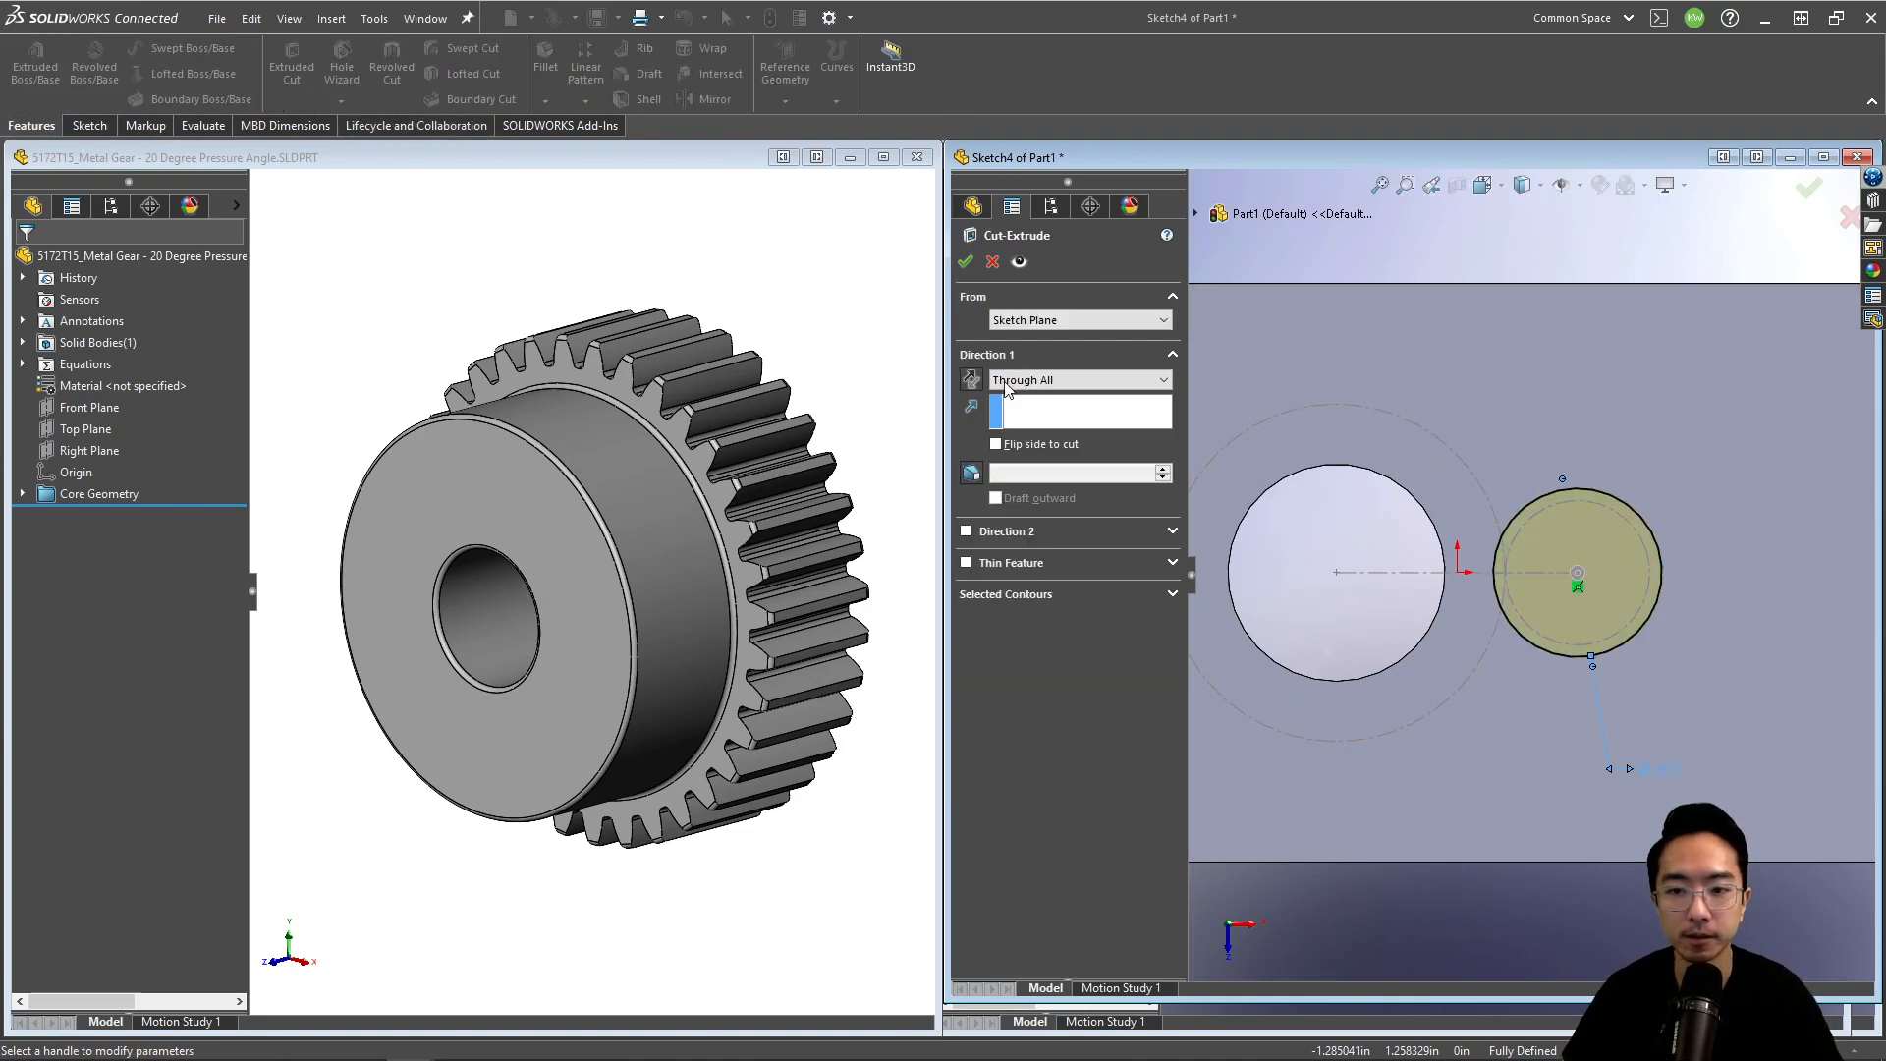
left_click(968, 263)
scroll(1470, 475, "up", 5)
middle_click_drag(1470, 476, 1509, 402)
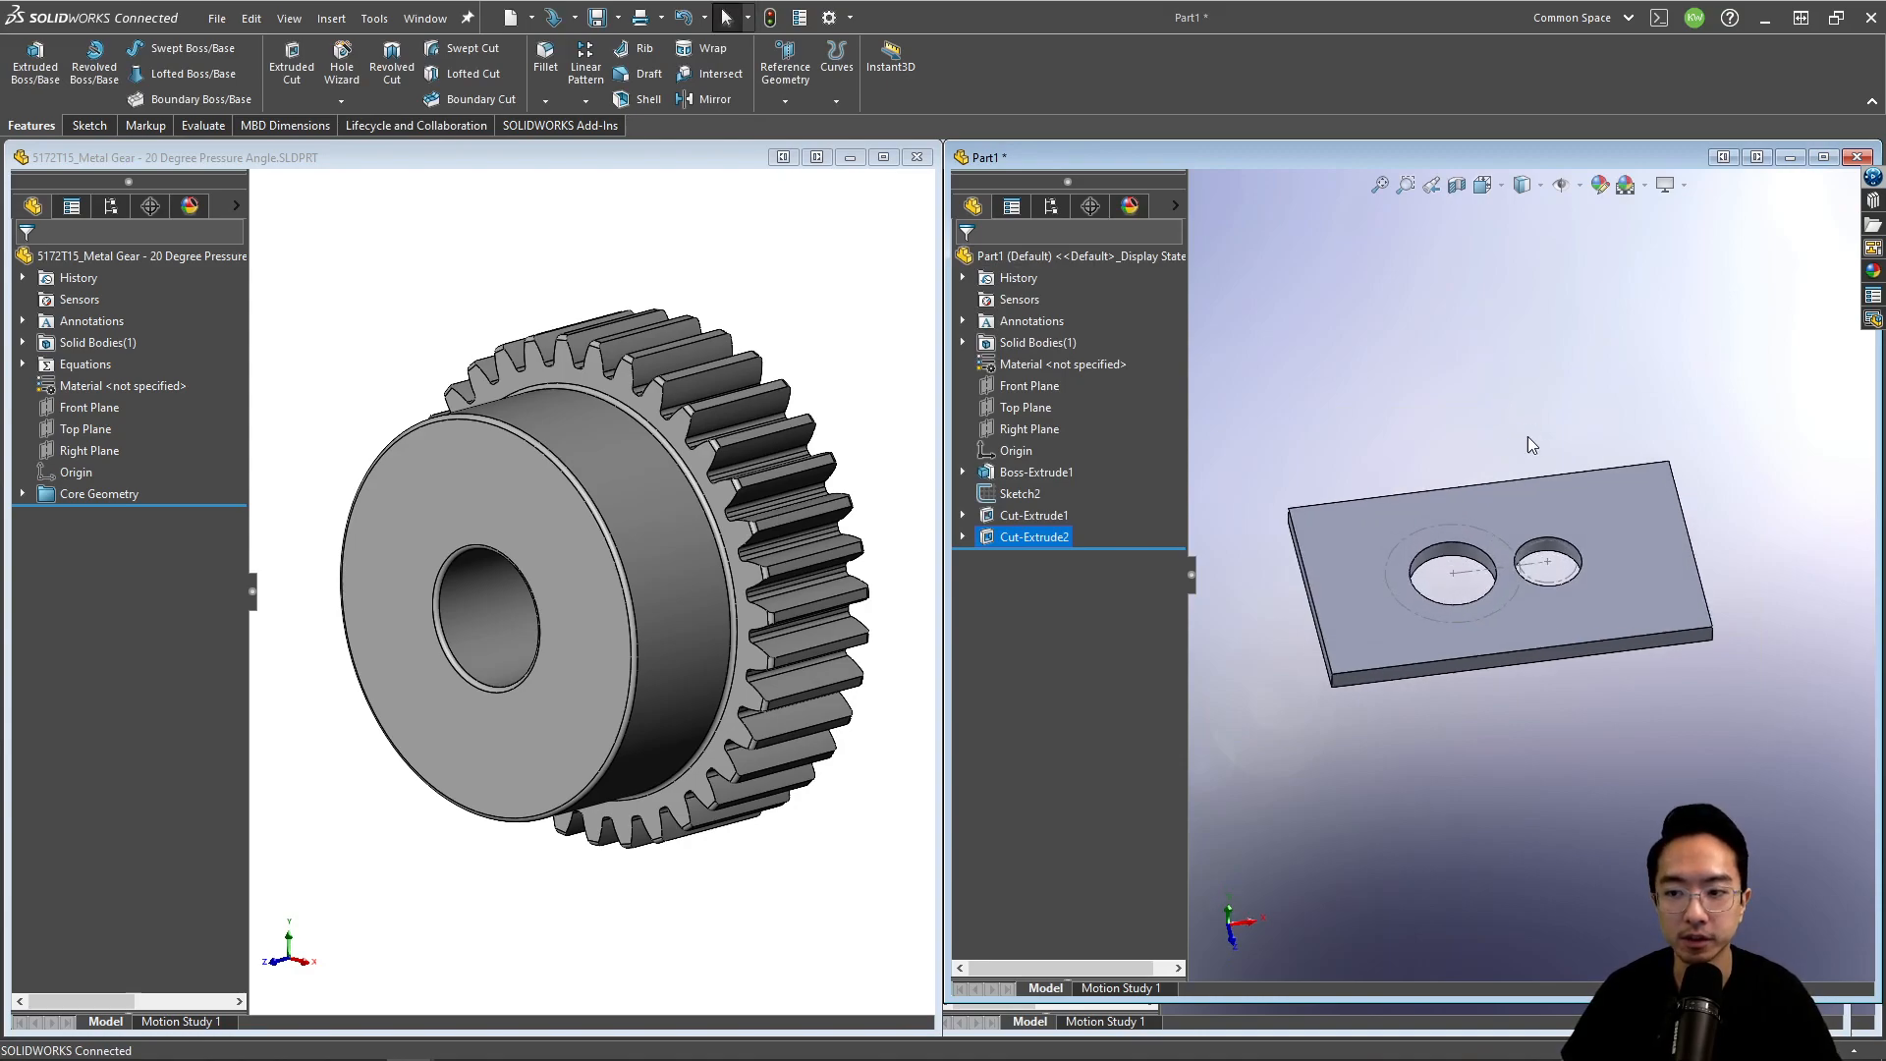
Step: Save the plate part as "bearing block"
key("ctrl+s")
type("bearing block")
key("Return")
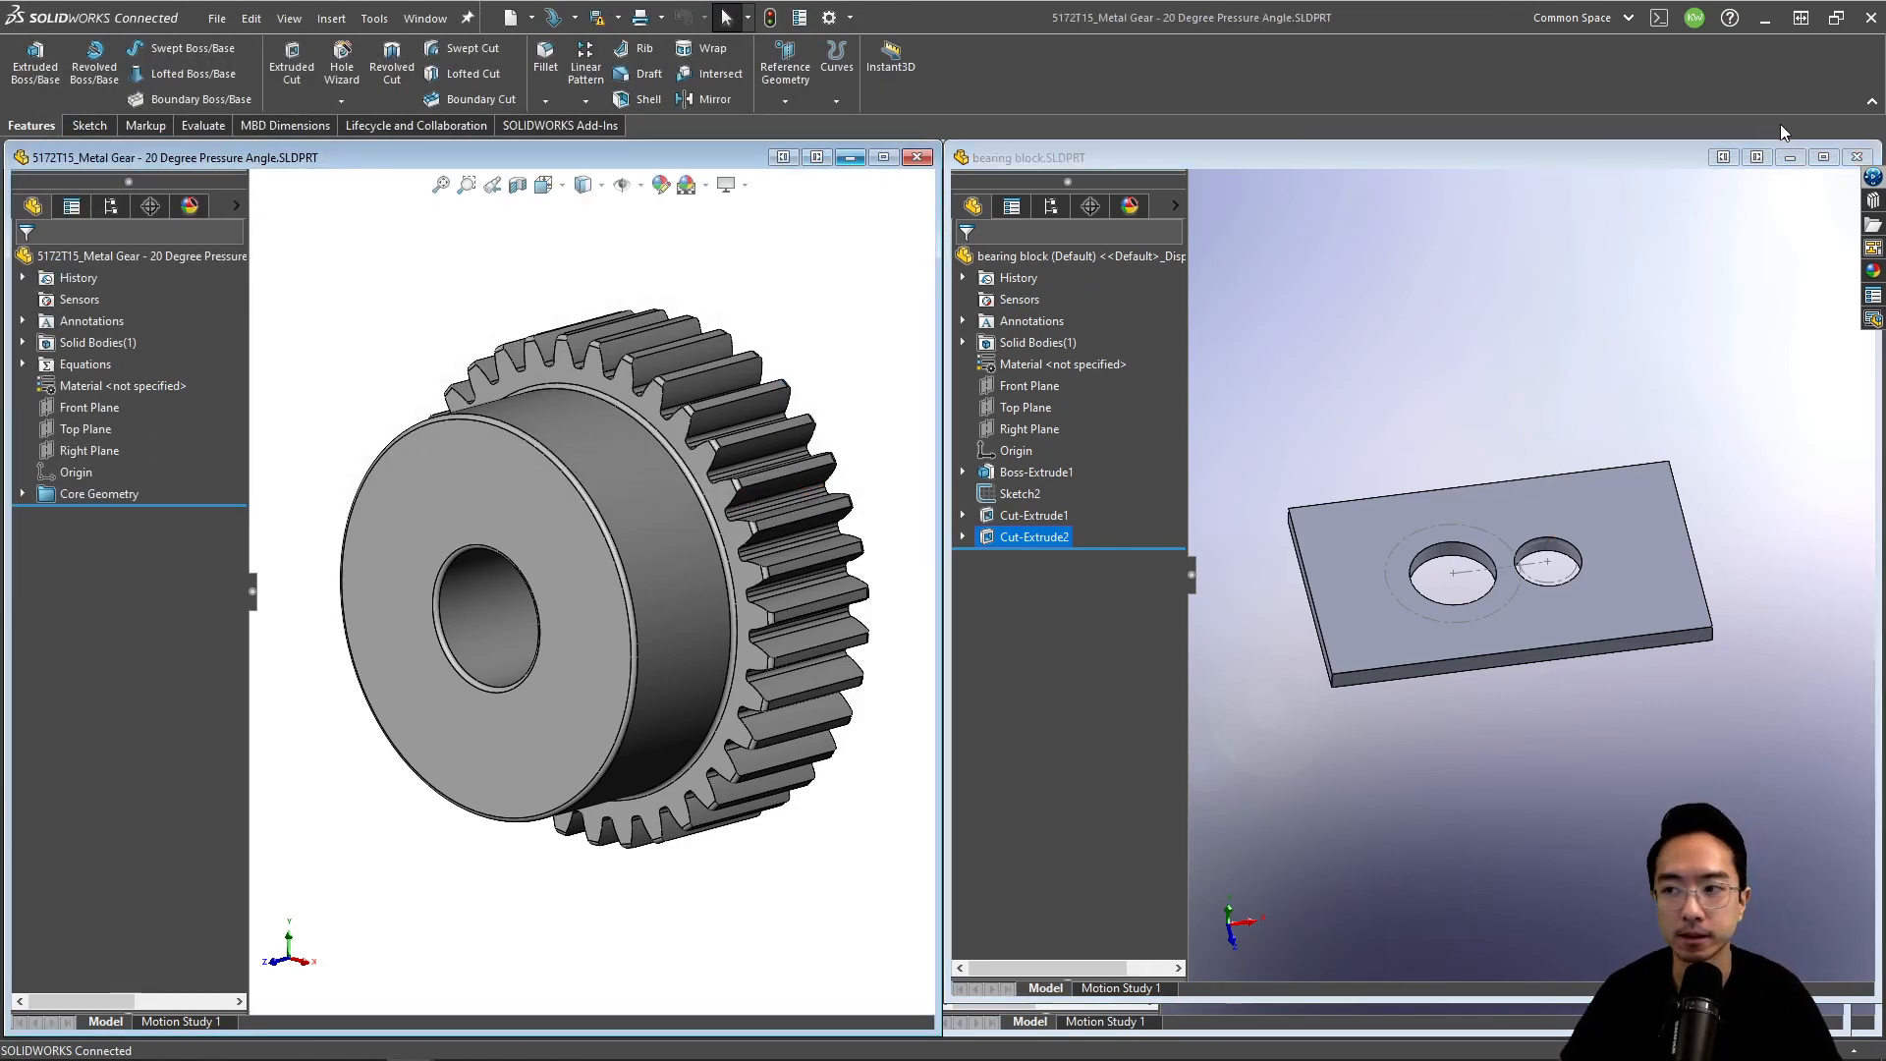
Step: Tile the bearing block beside the gear assembly and insert it into the assembly next to the two gears
left_click(1726, 157)
left_click(1554, 391)
middle_click_drag(1554, 391, 1530, 656)
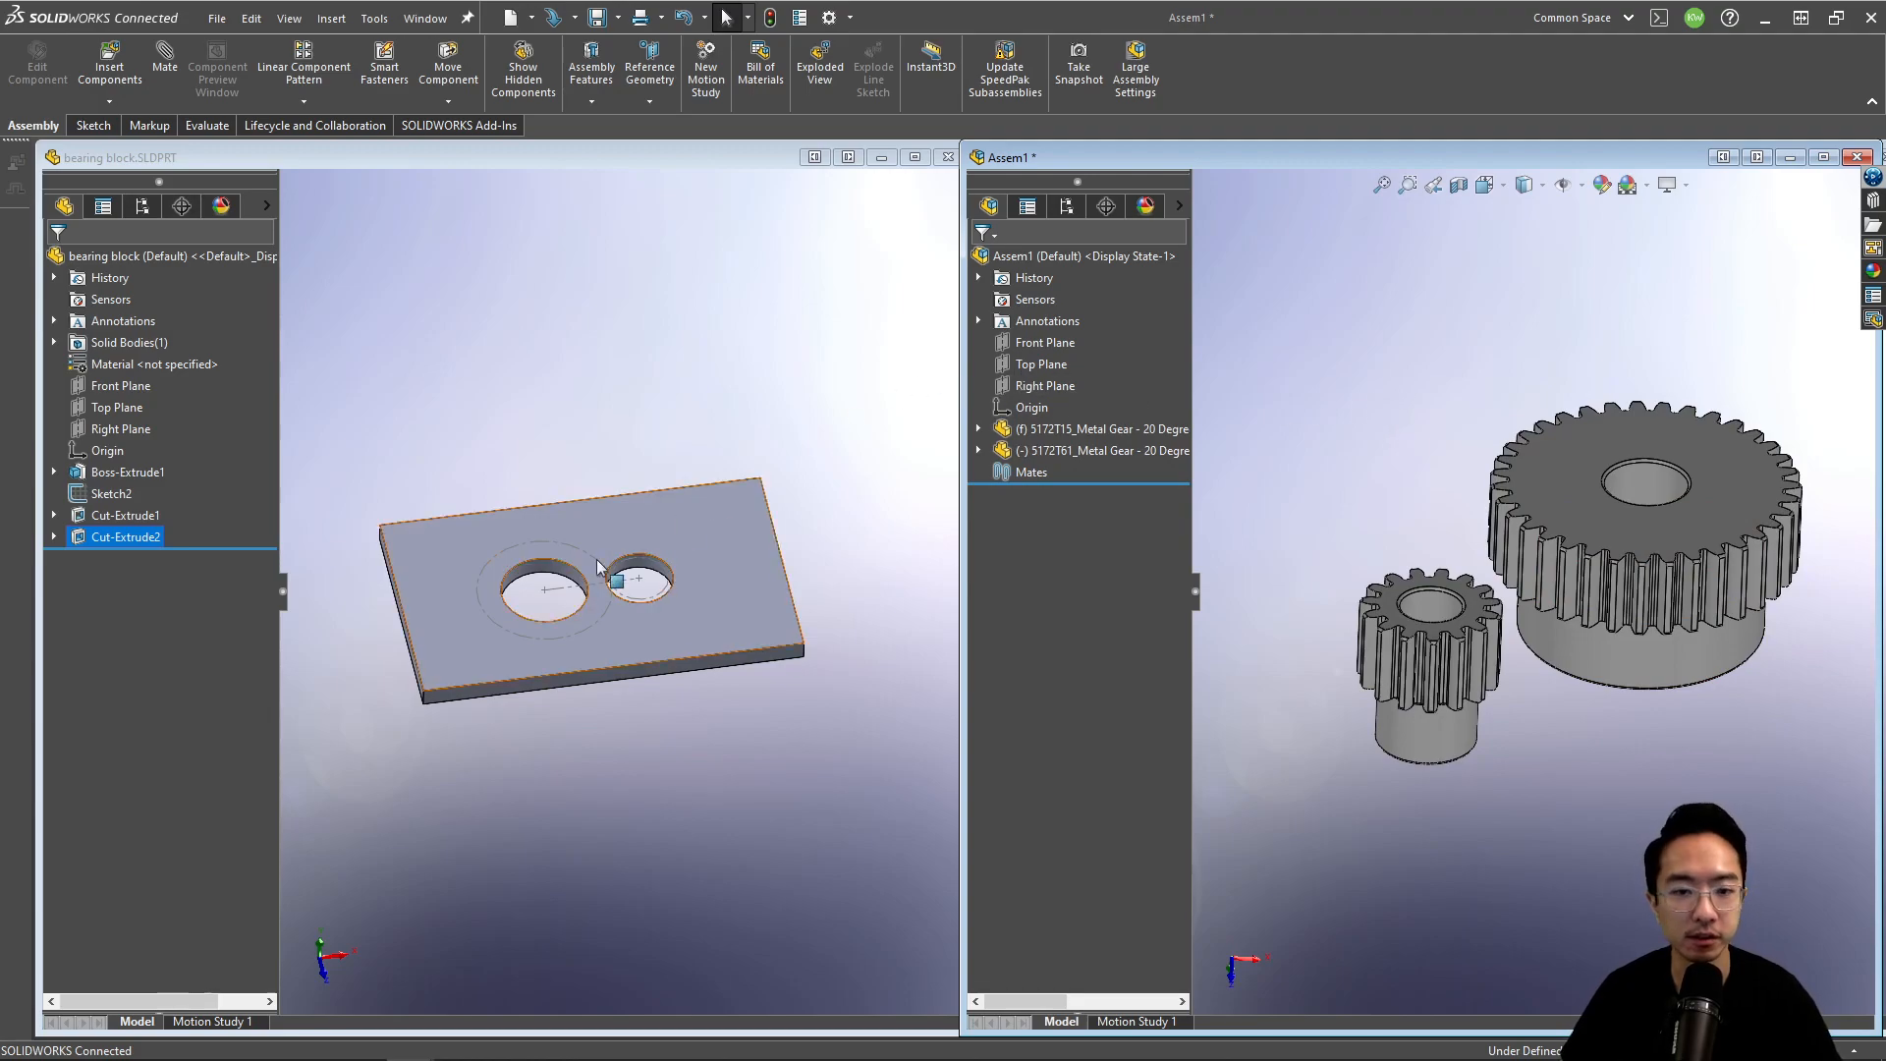
left_click_drag(605, 550, 1537, 751)
scroll(1540, 758, "up", 1)
middle_click_drag(1542, 825, 1600, 765)
left_click(1566, 766)
left_click(1343, 451)
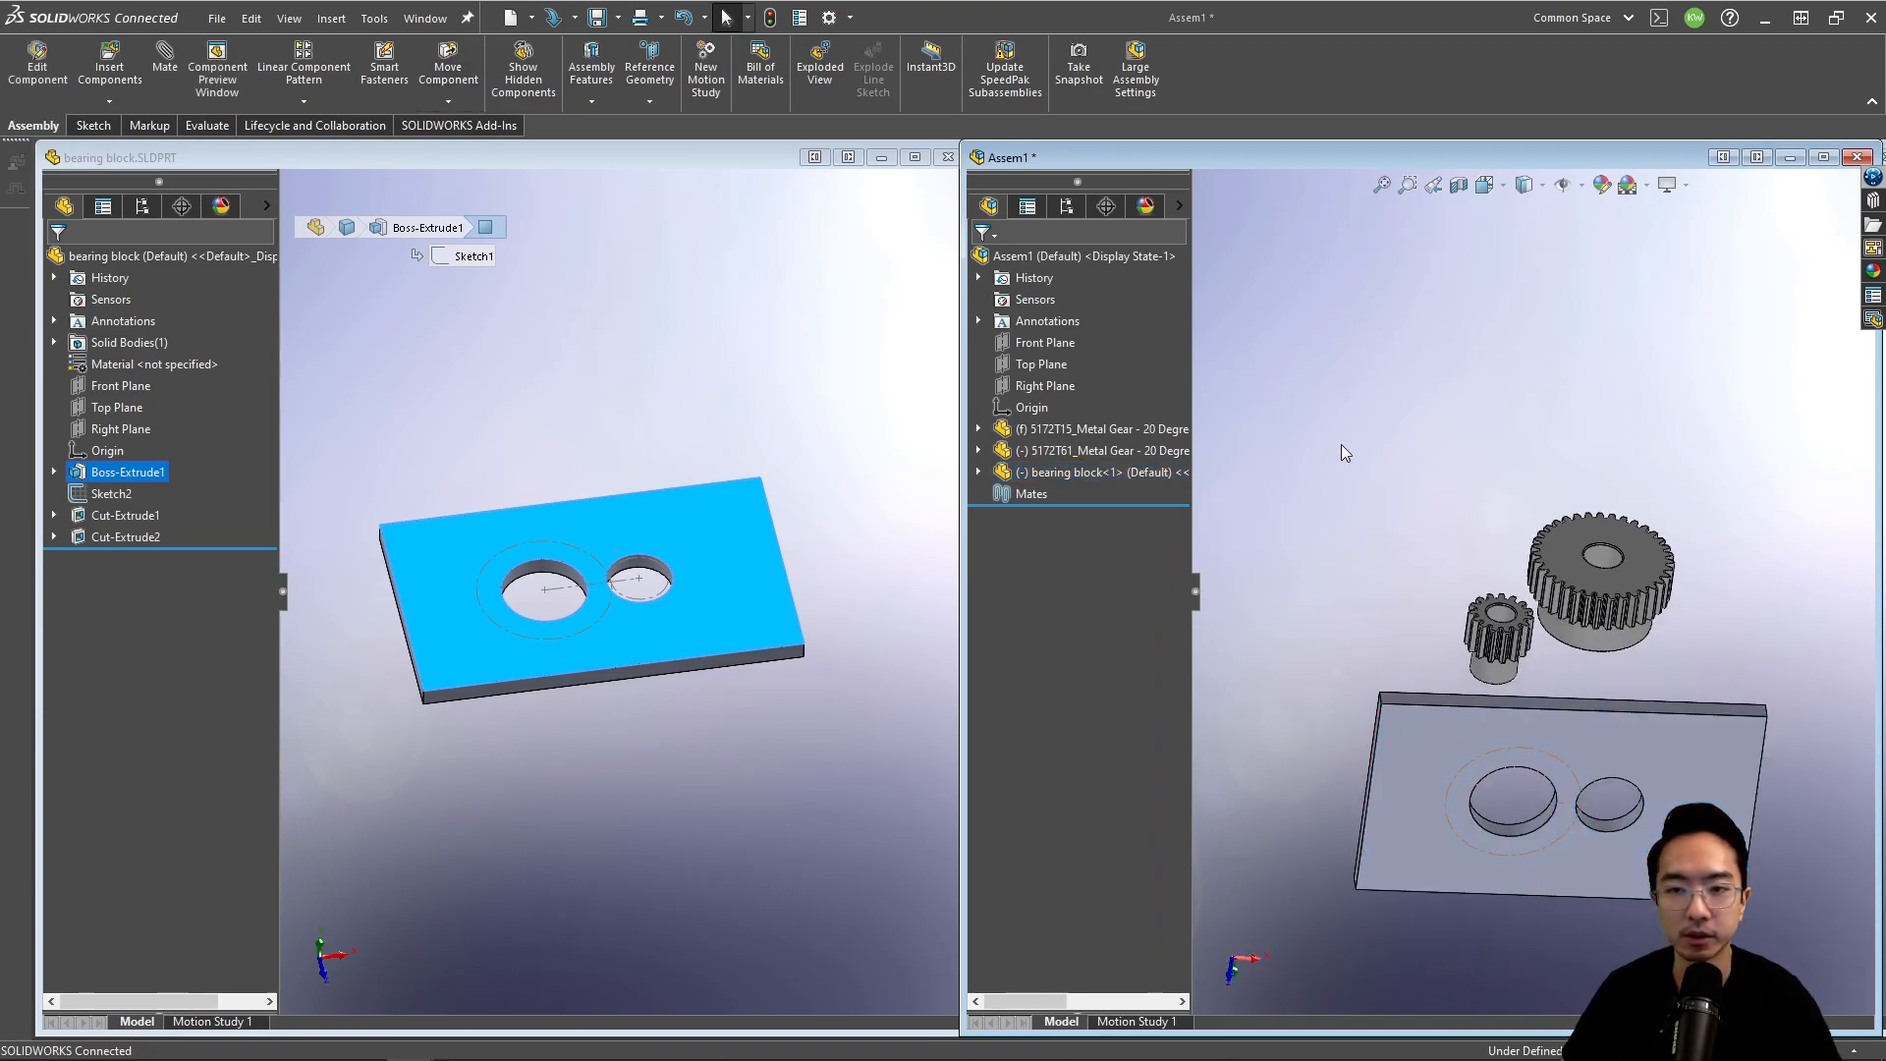
Step: Insert the 60355K504 and 60355K505 ball bearings into the maximized gear assembly, placing both in the open space beside the bearing block
left_click(1823, 157)
left_click(106, 102)
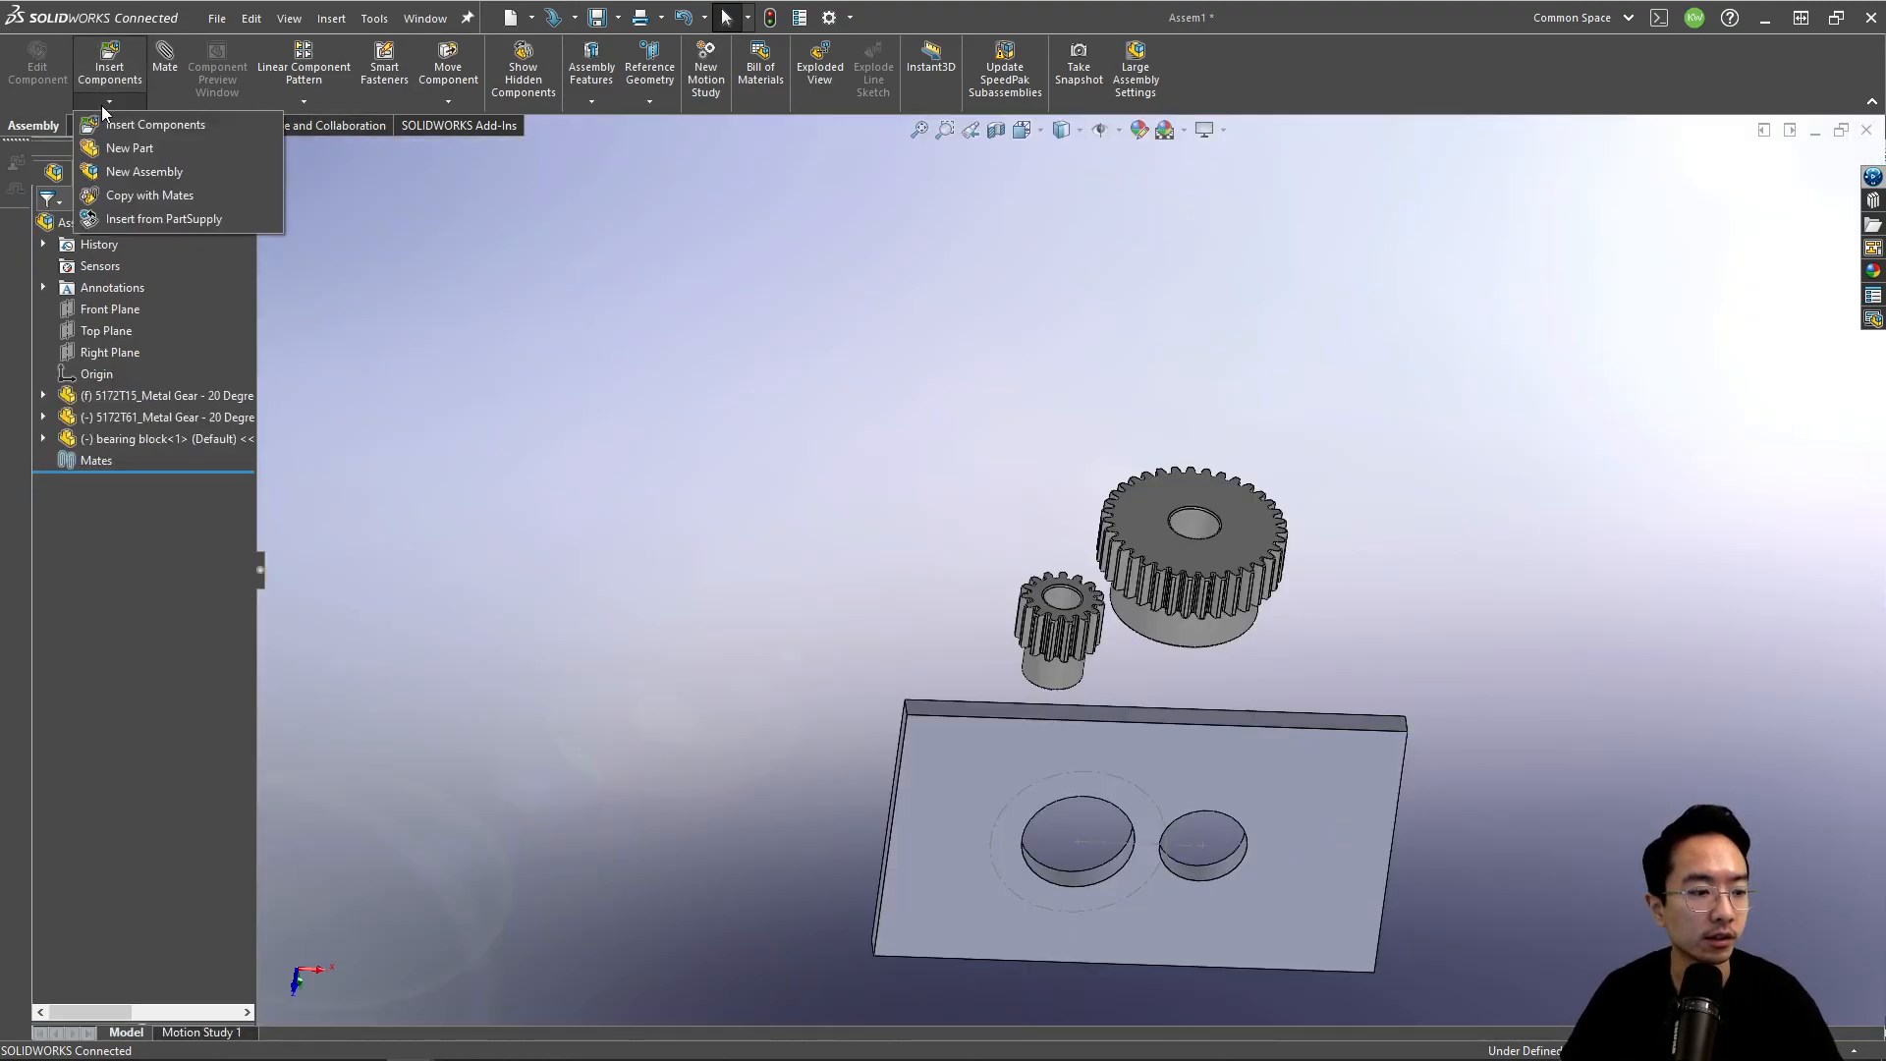
left_click(145, 134)
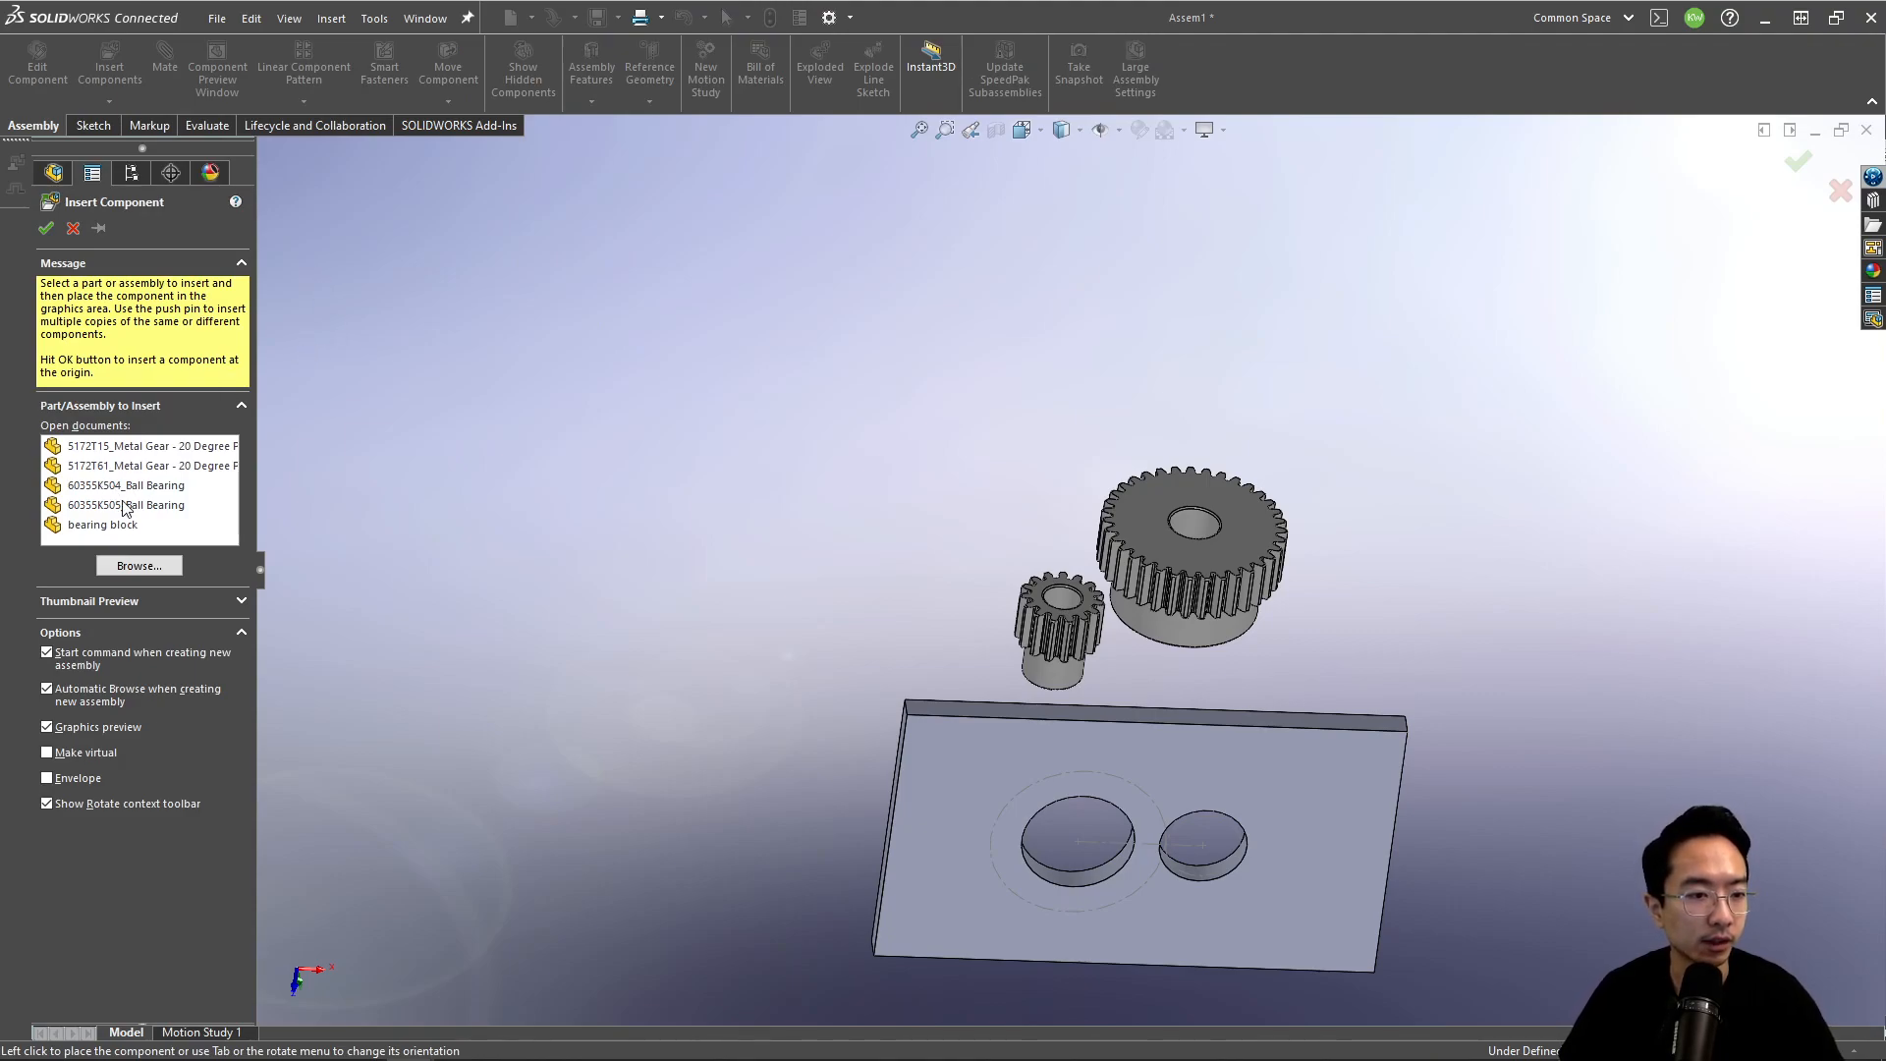
left_click(97, 230)
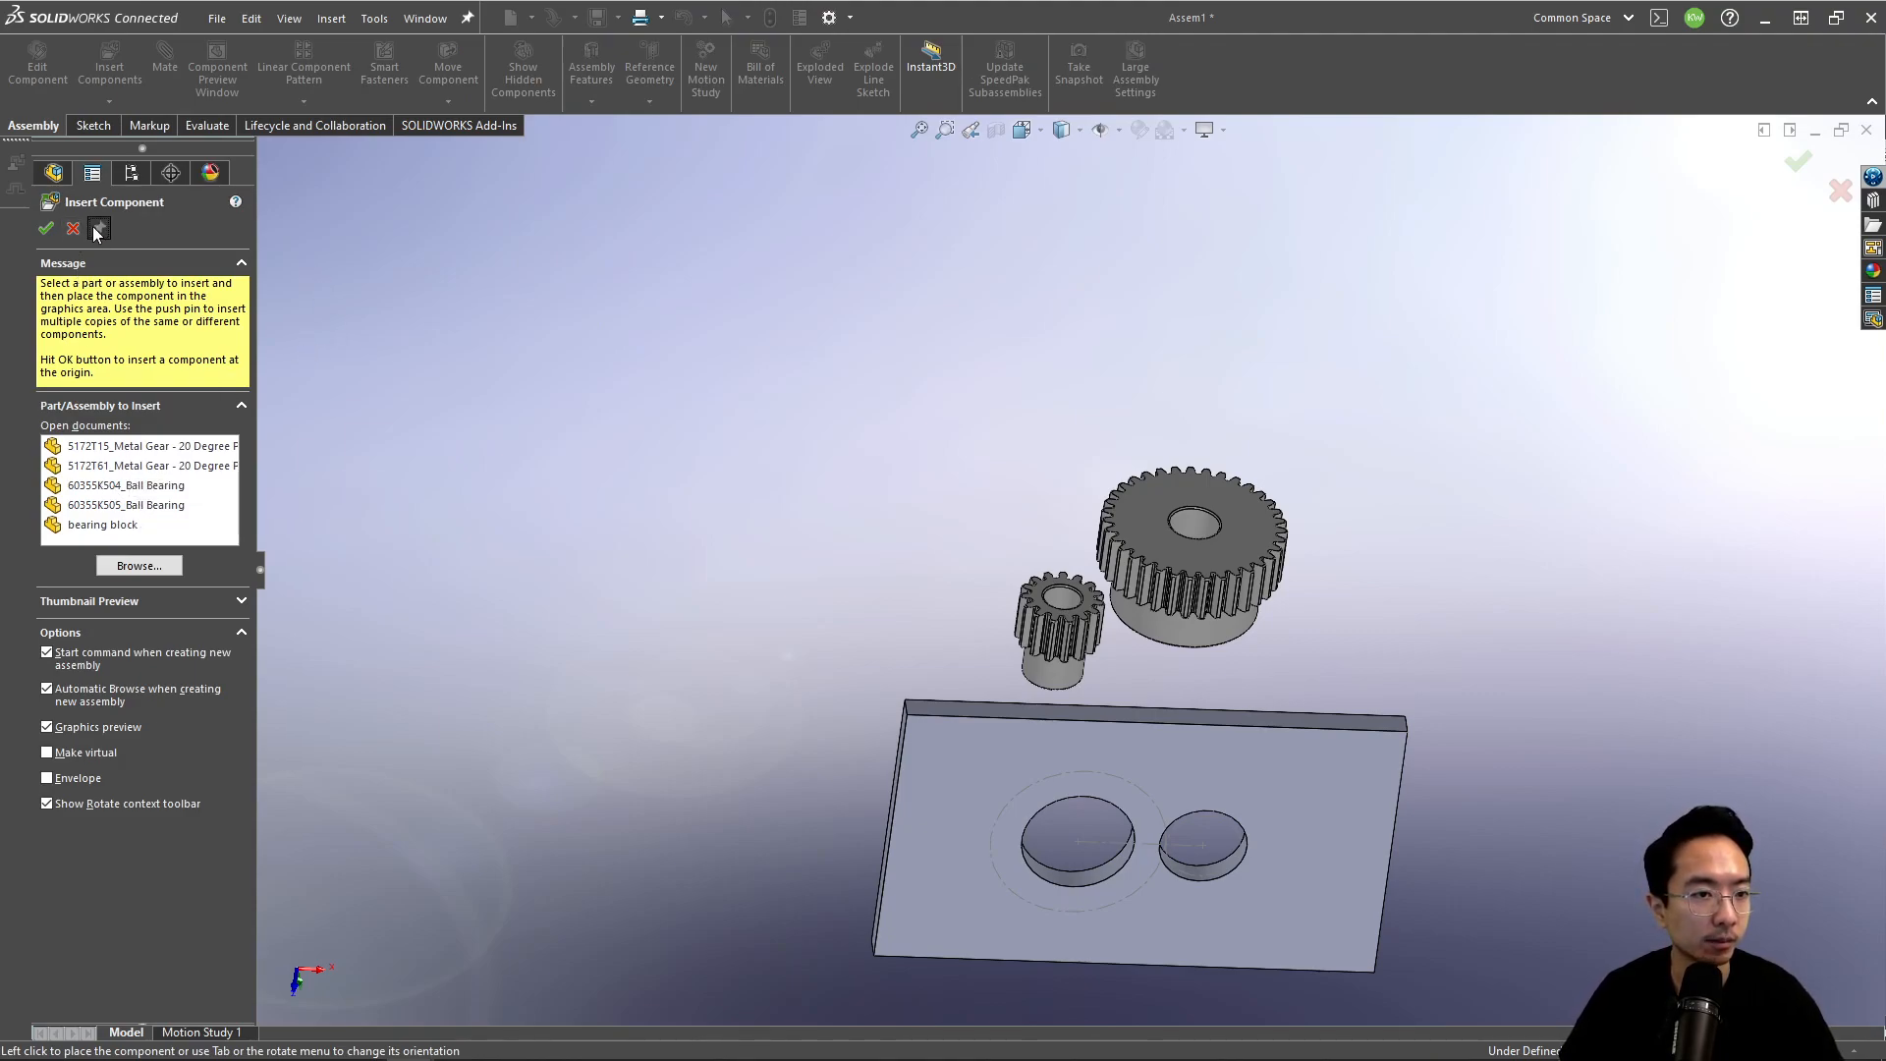
left_click(145, 487)
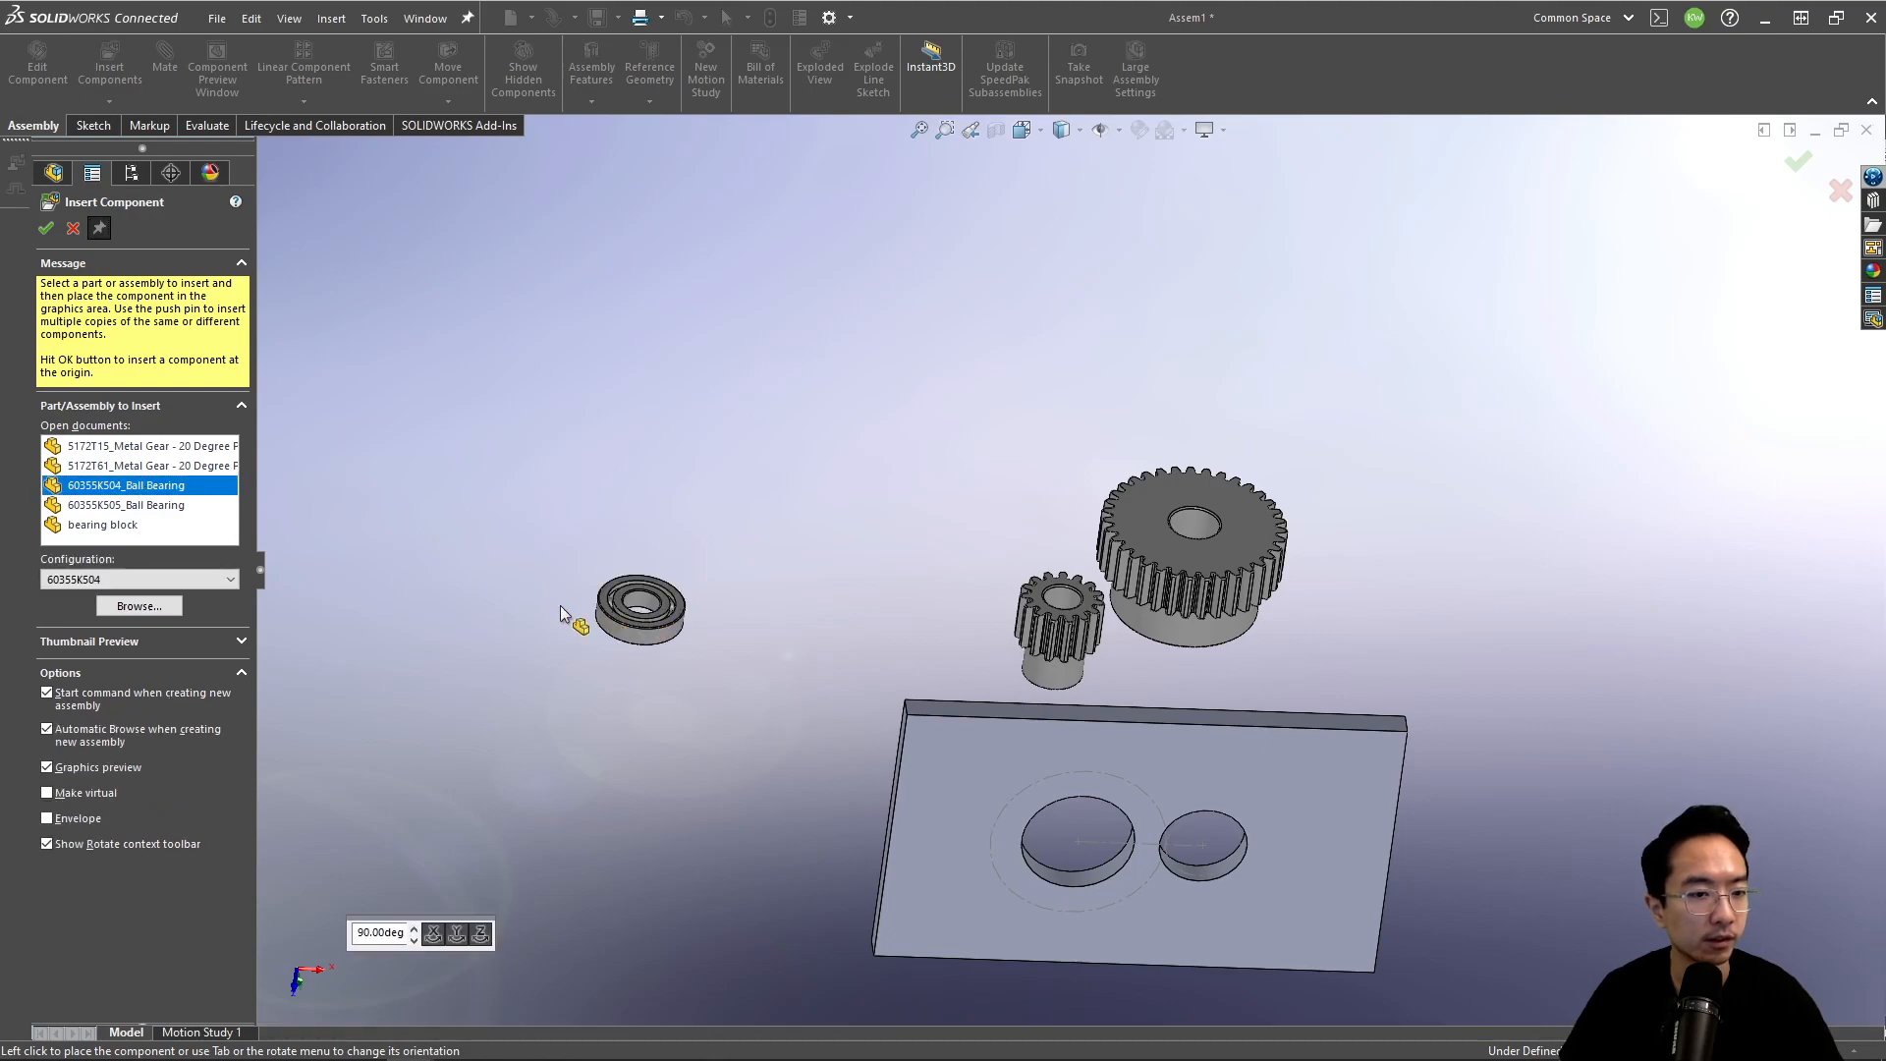
left_click(136, 470)
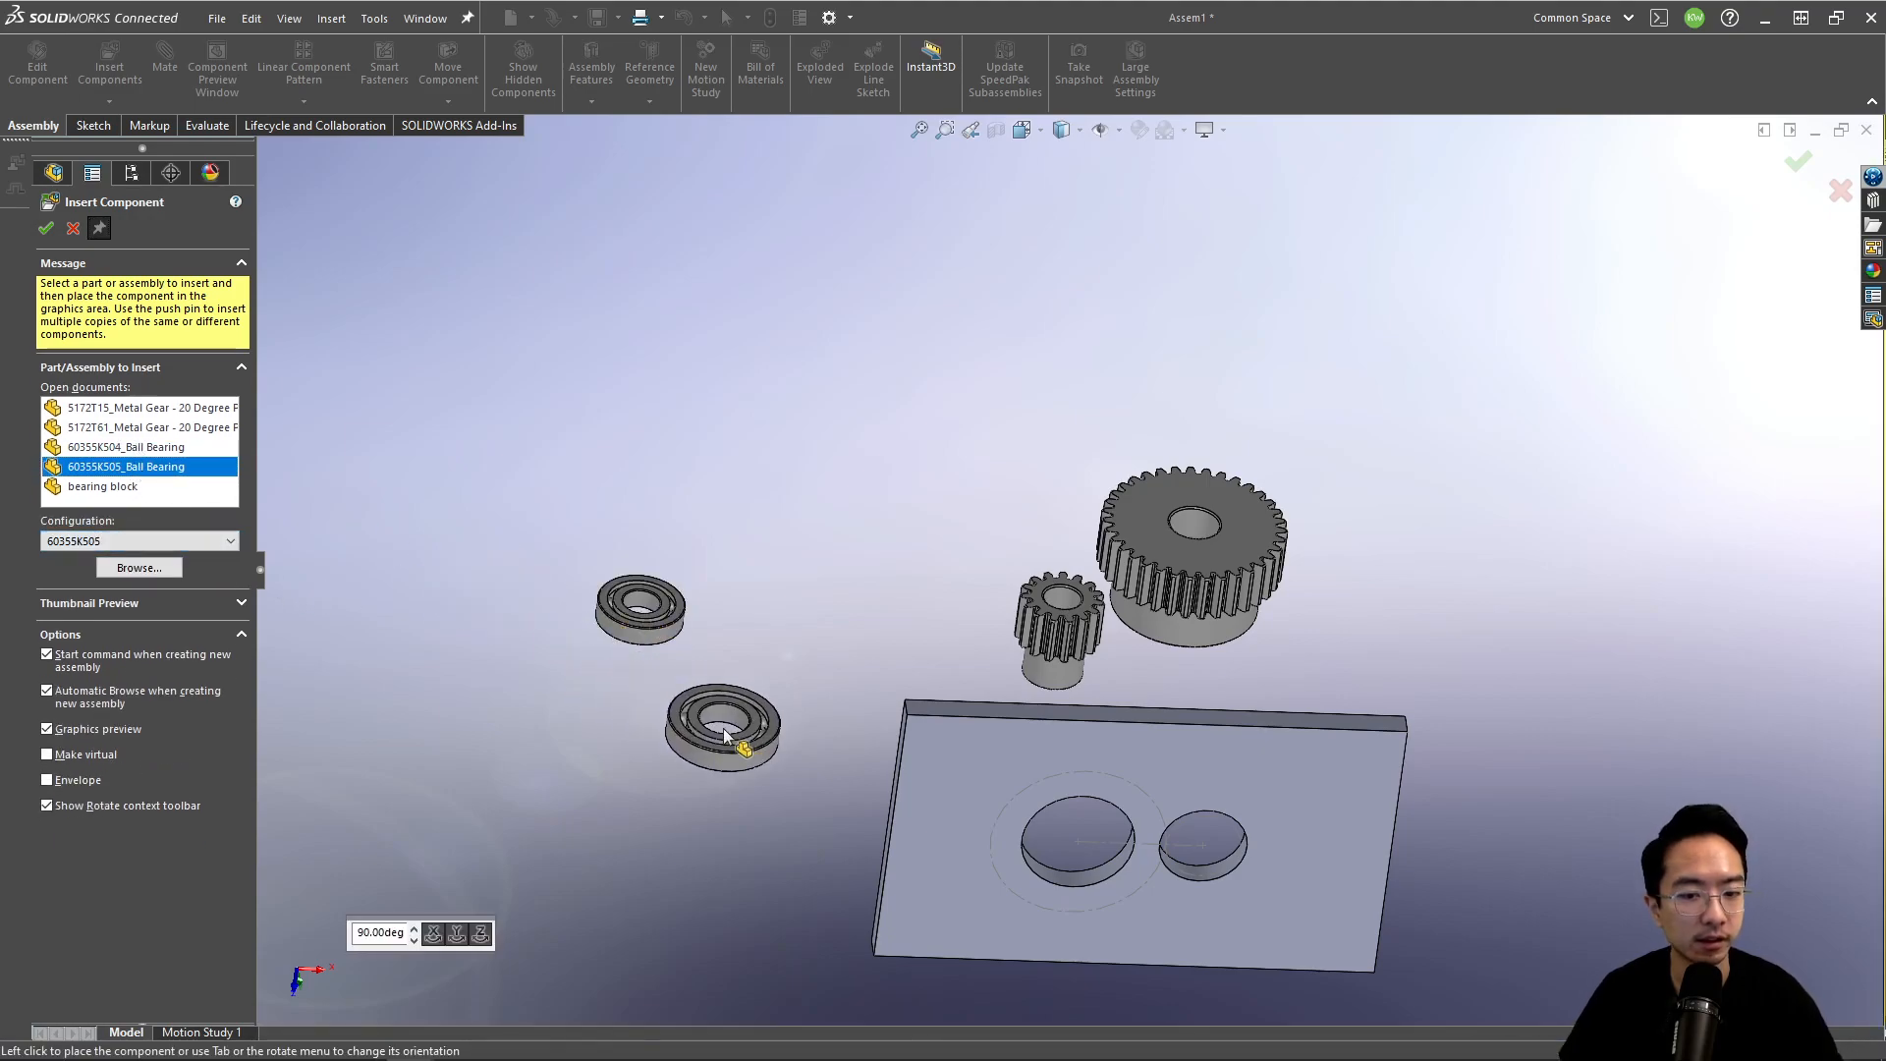
left_click(863, 767)
scroll(794, 737, "down", 3)
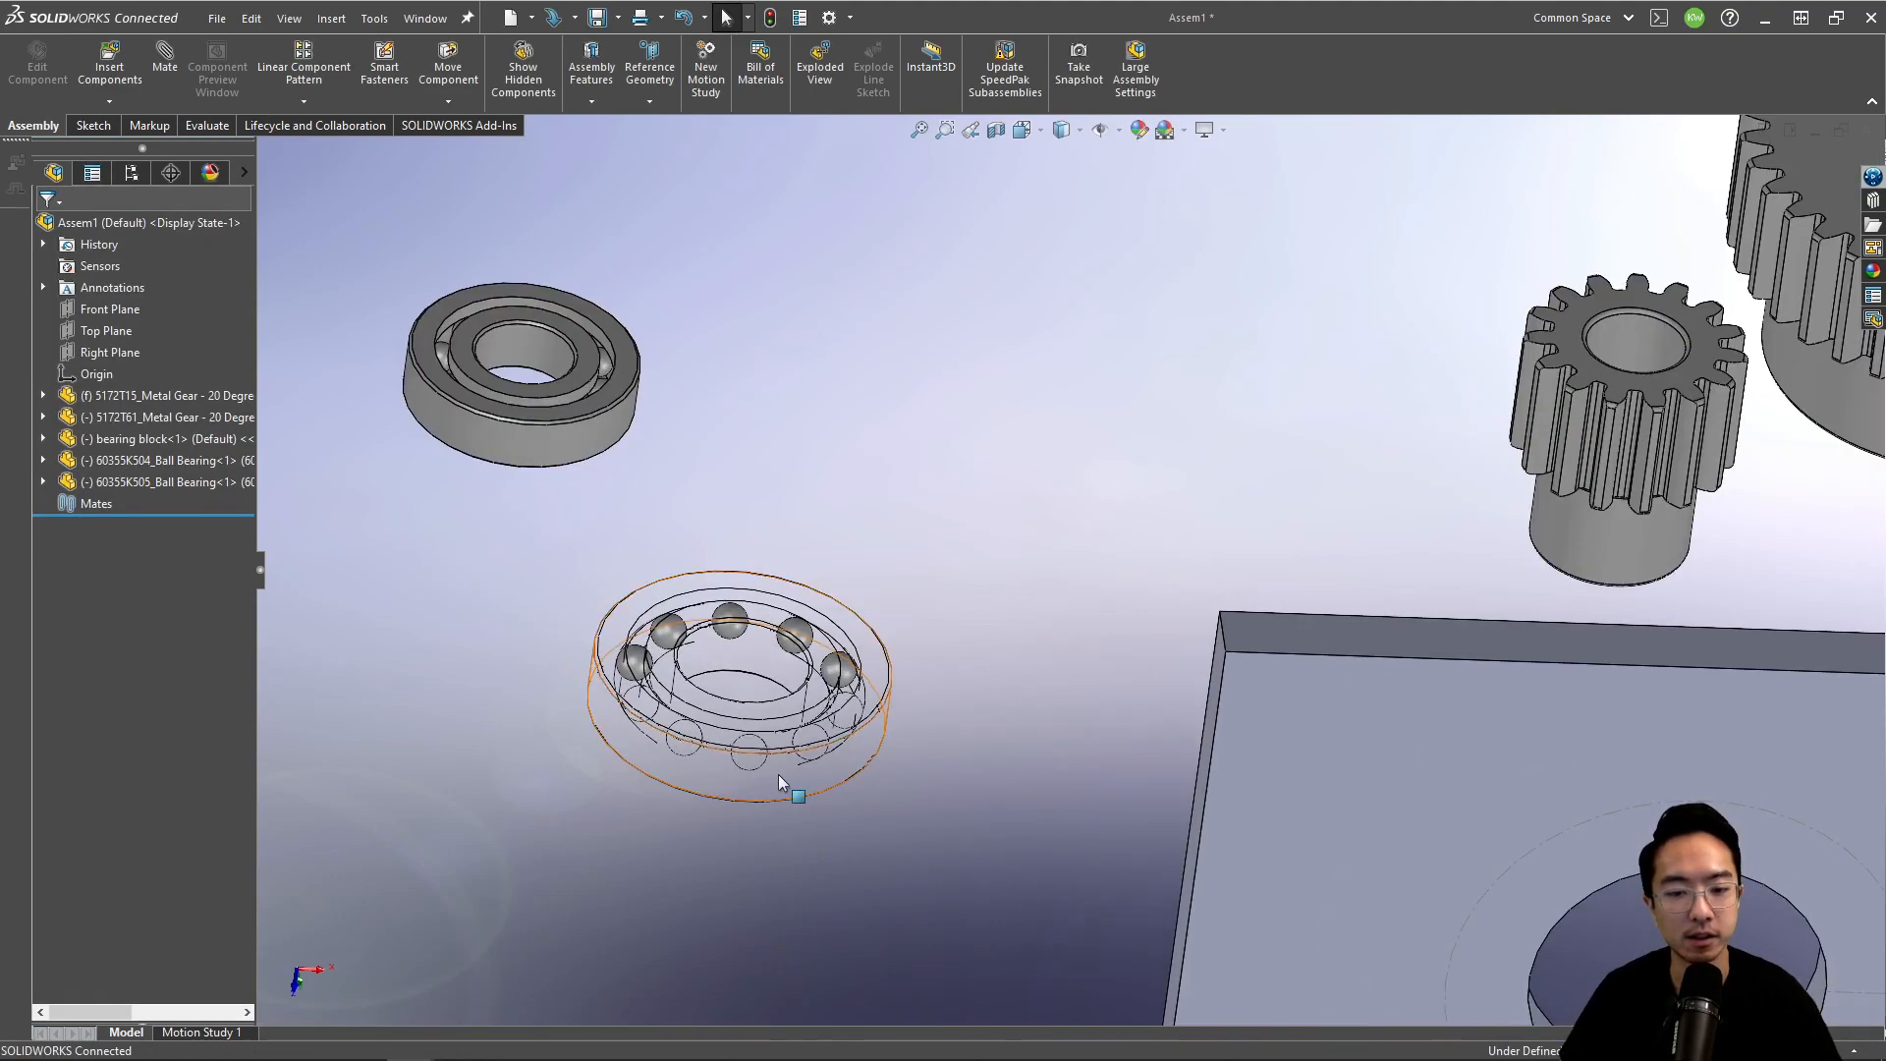
scroll(1041, 550, "up", 5)
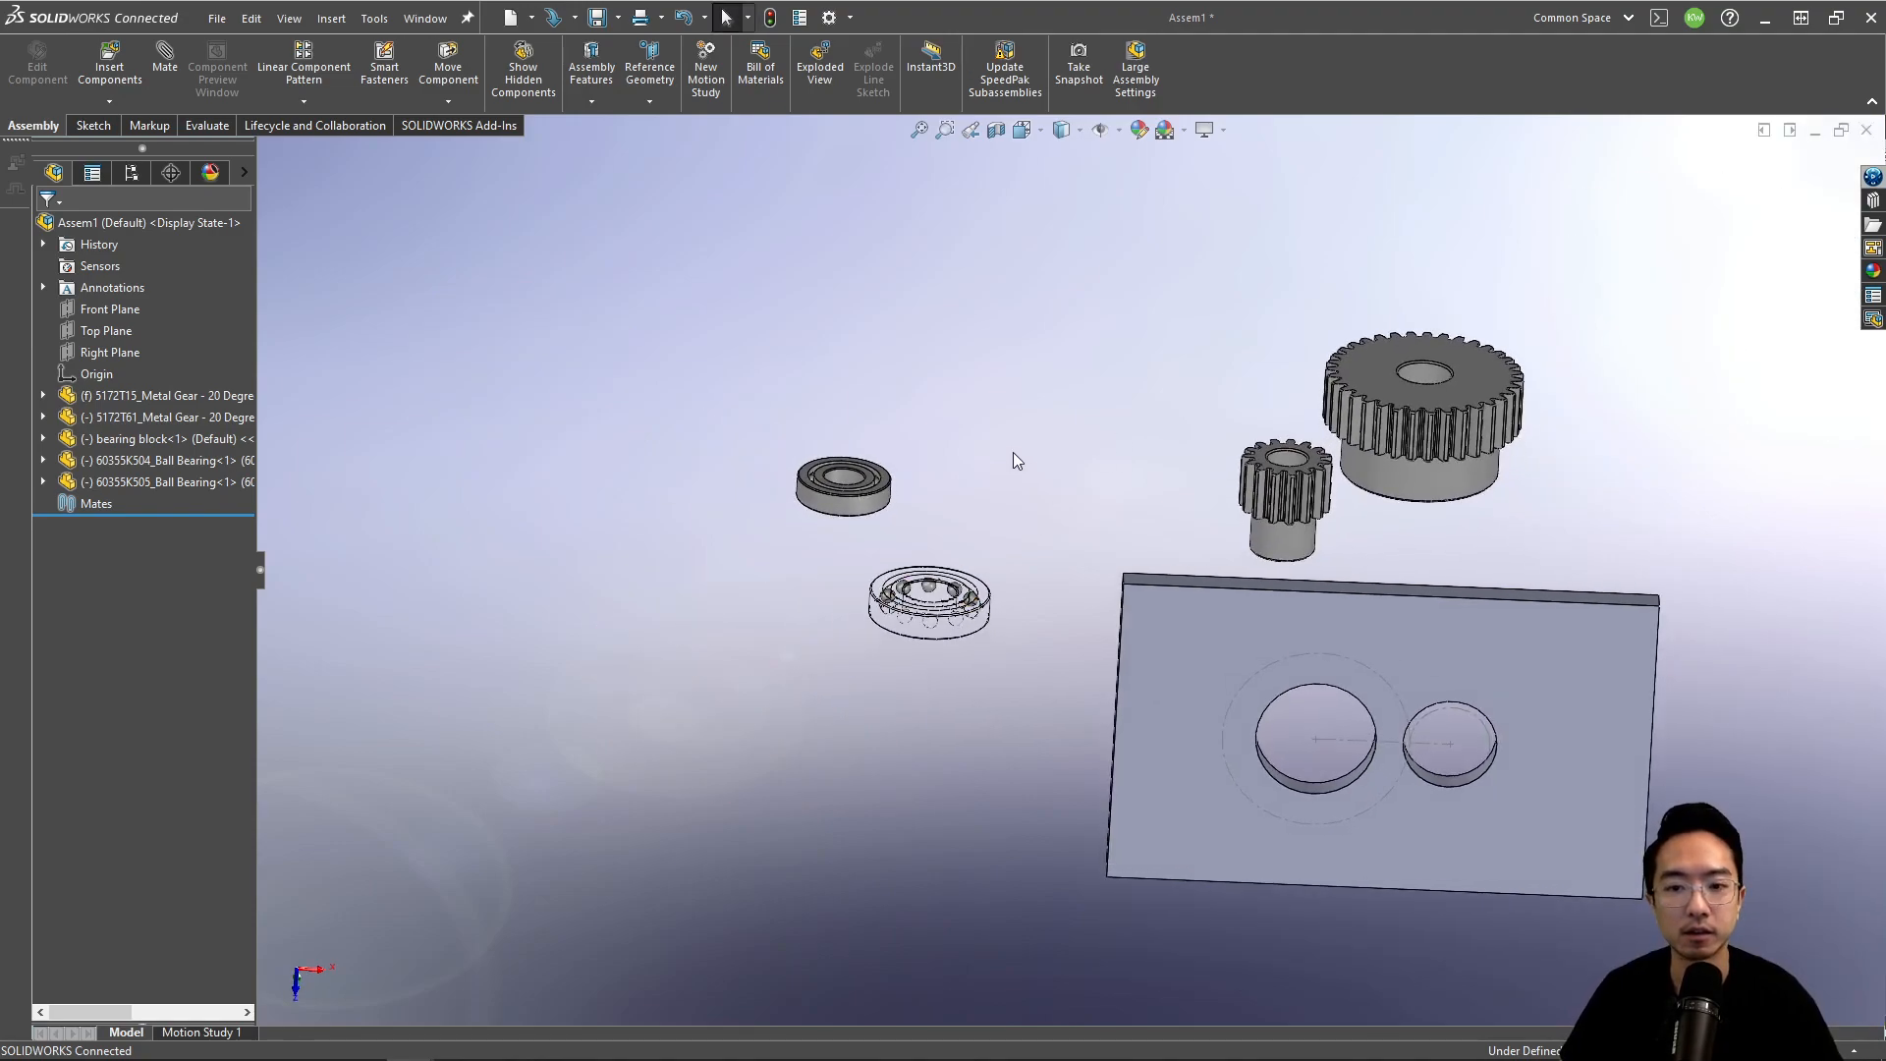
key("ctrl+z")
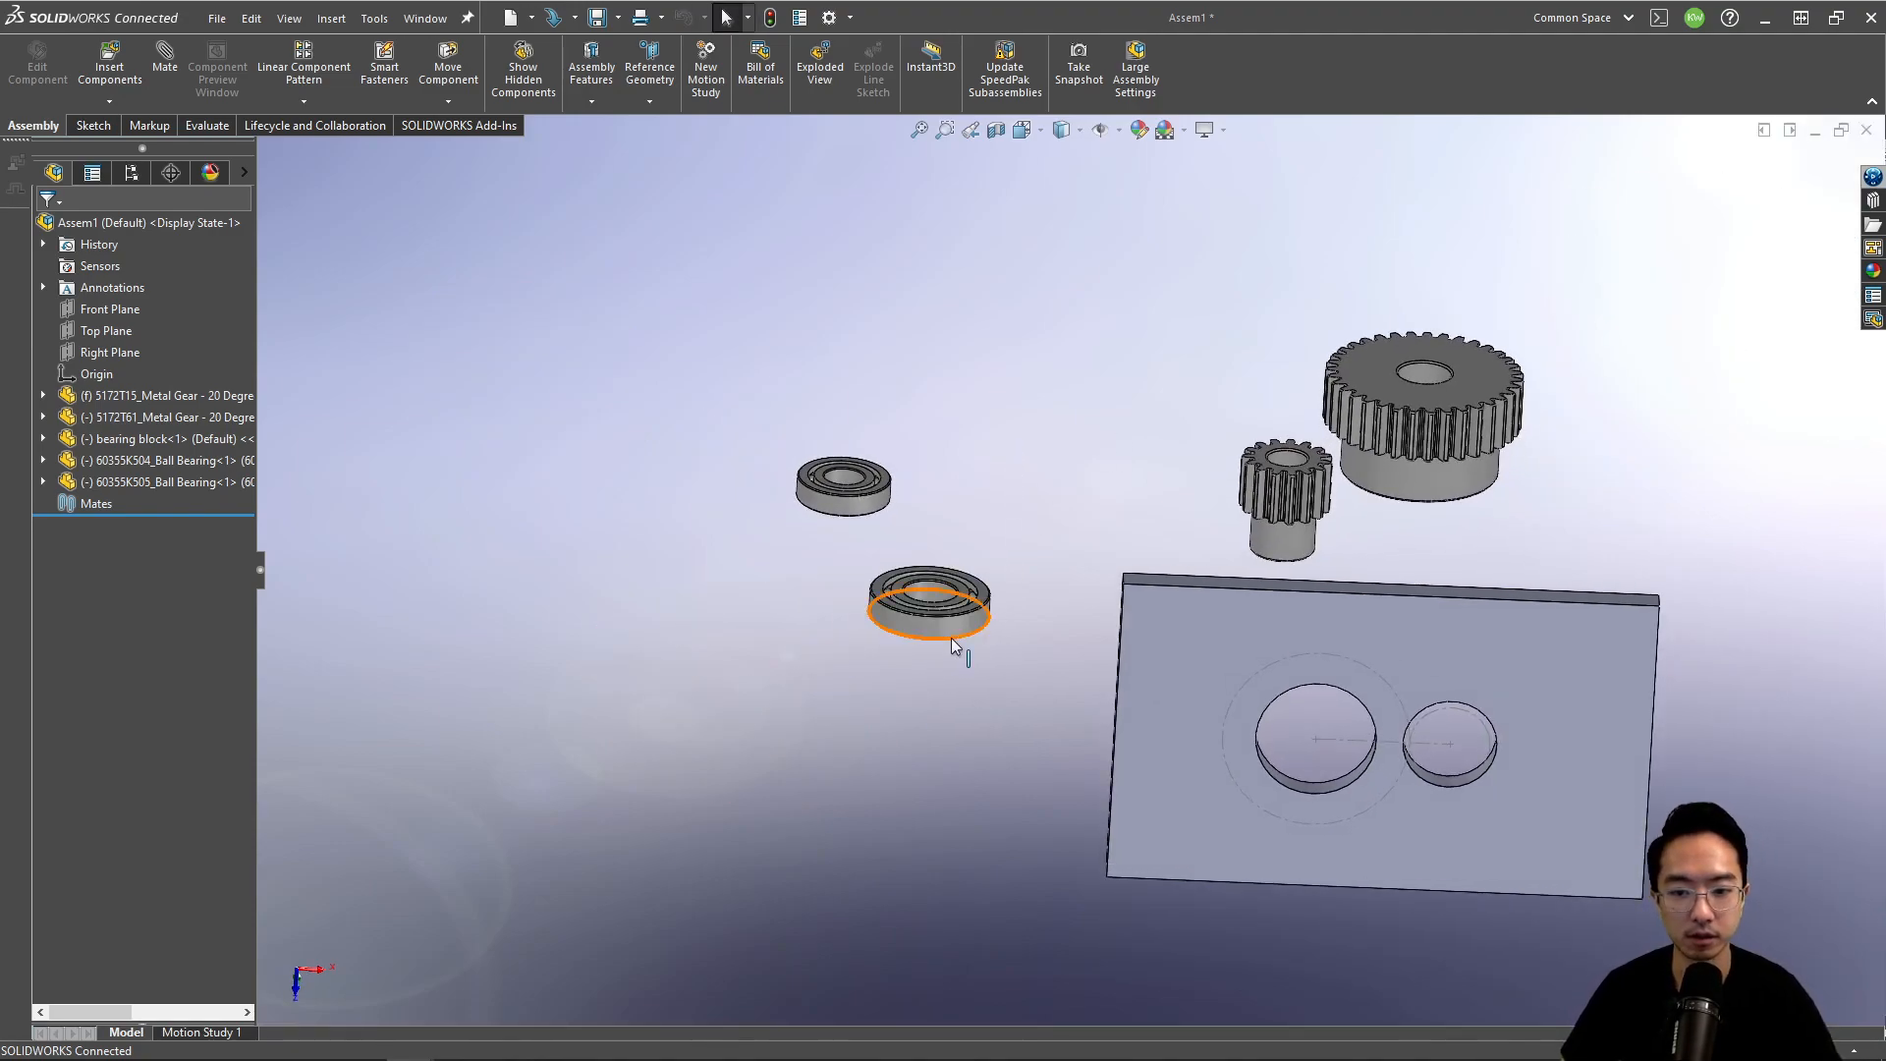
Step: Mate the outer face of the 60355K505 bearing concentric with the larger hole in the bearing block
left_click(953, 635)
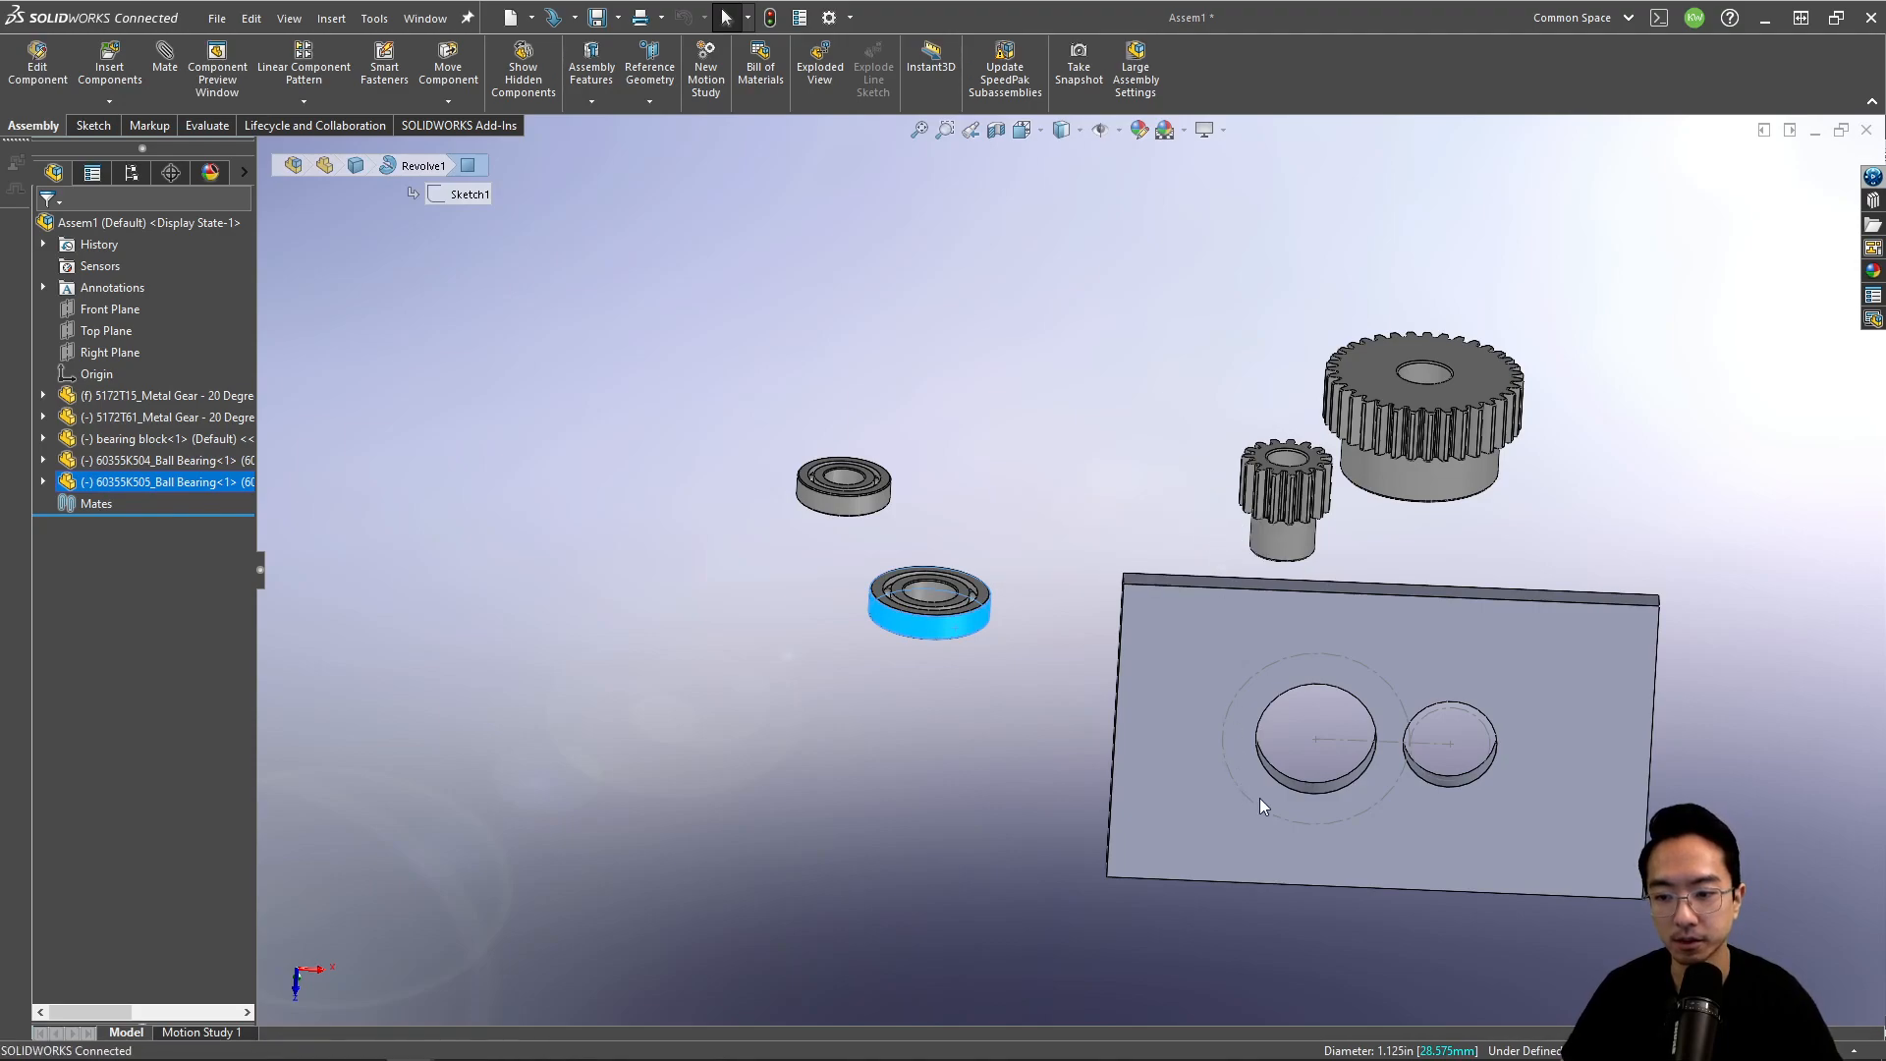
key("m")
scroll(1326, 793, "down", 3)
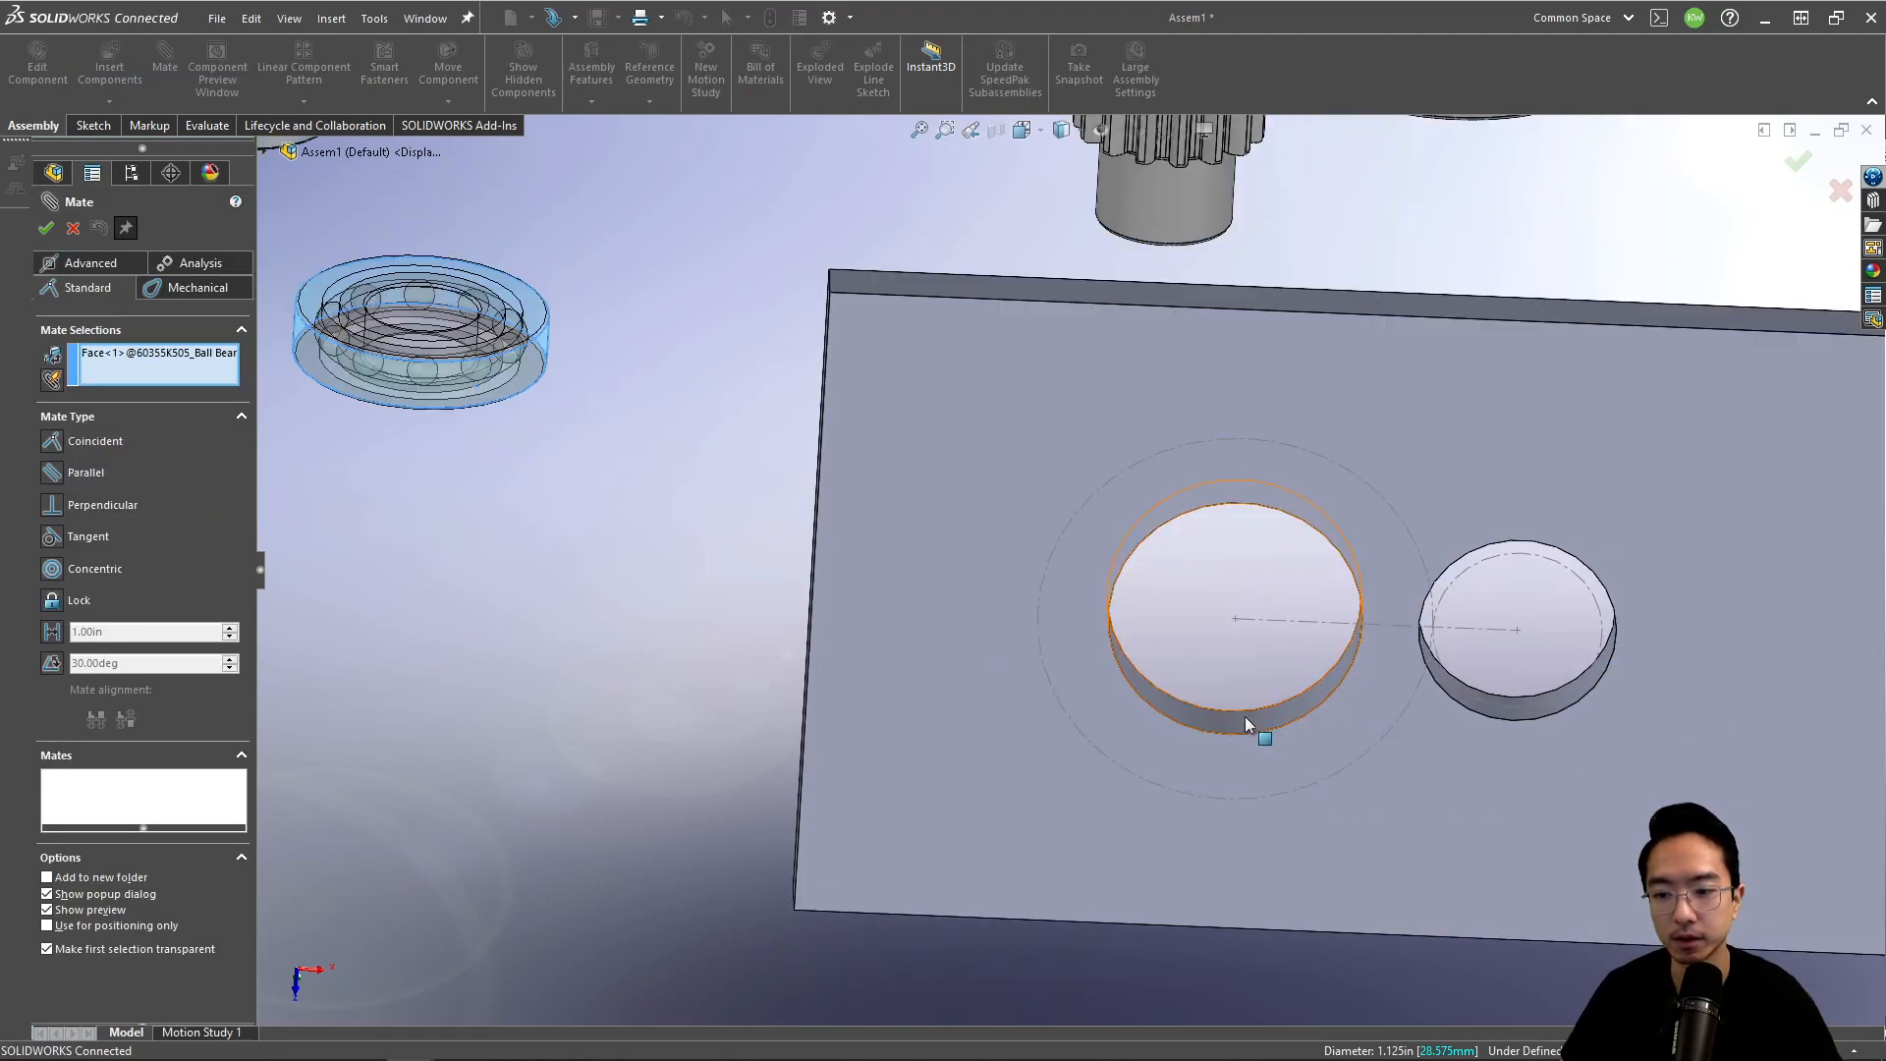
left_click(1246, 716)
scroll(1252, 732, "up", 2)
left_click(1314, 739)
scroll(747, 424, "up", 3)
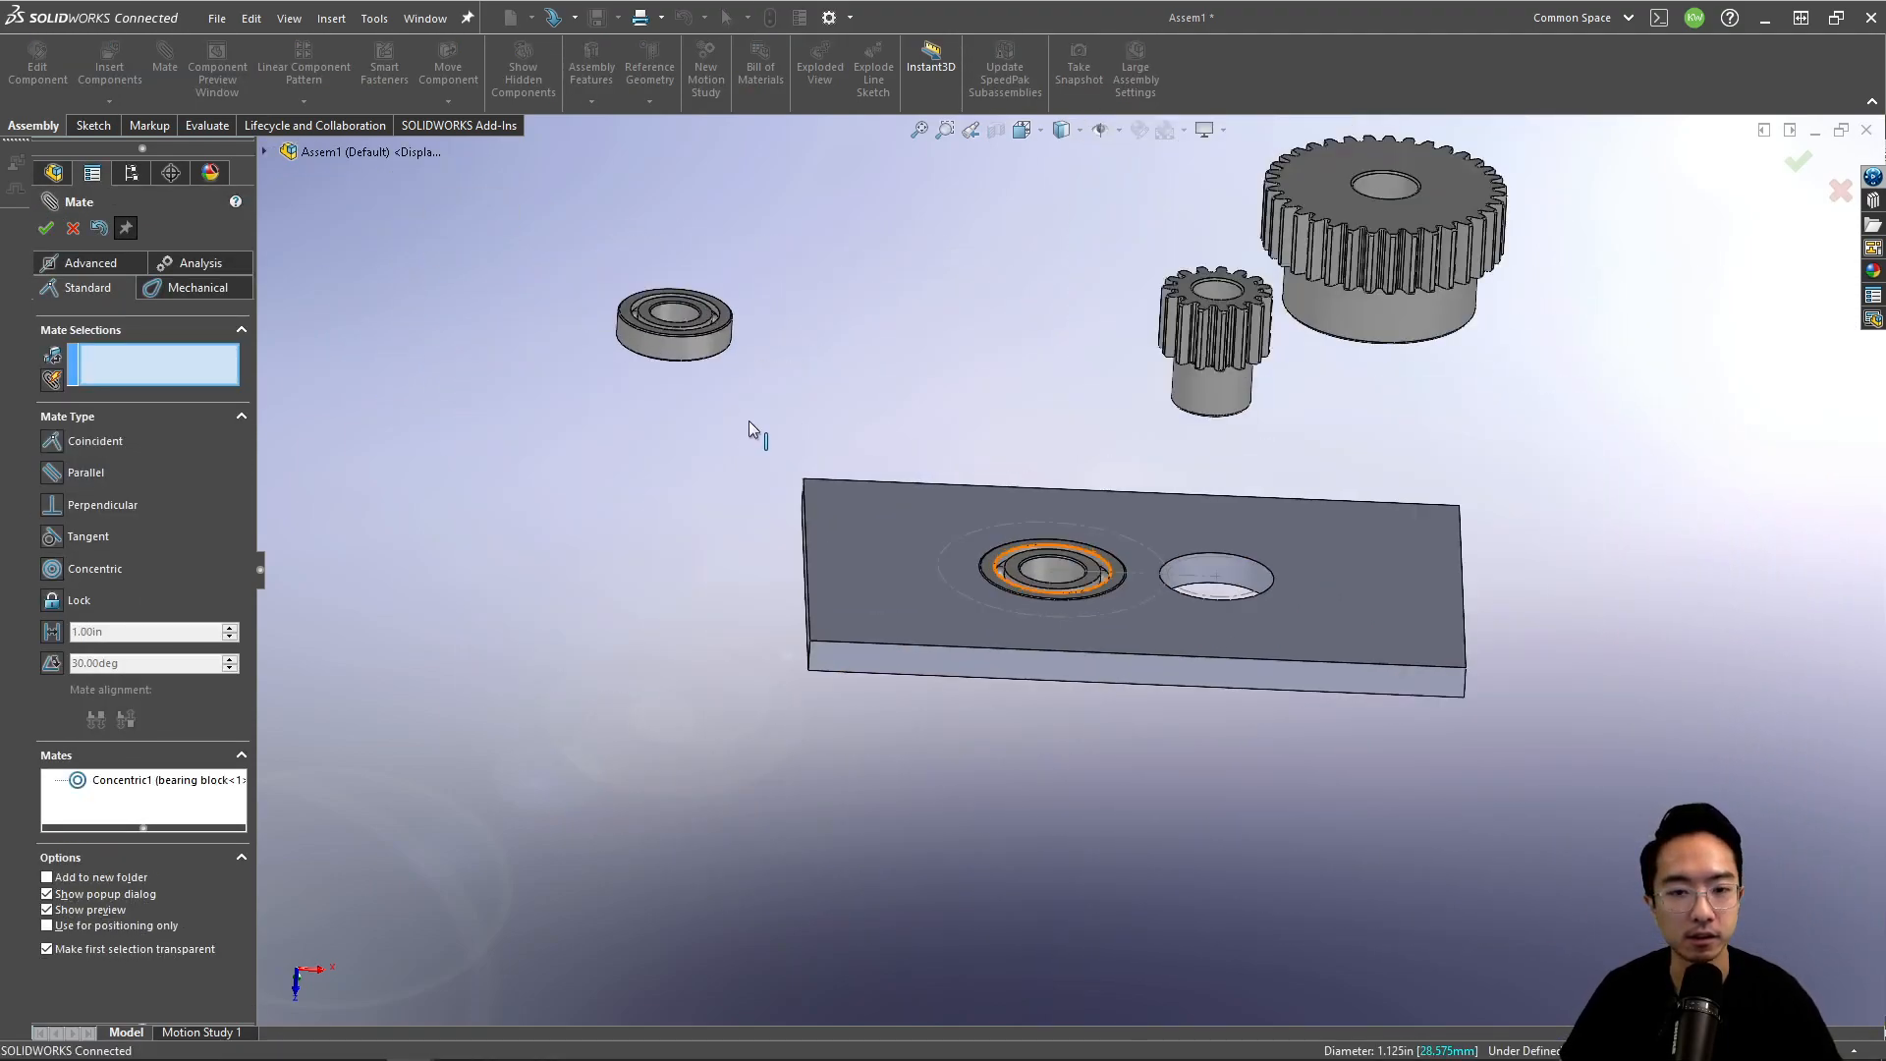
Step: Mate the outer face of the 60355K504 bearing concentric with the smaller hole in the bearing block
scroll(723, 354, "down", 3)
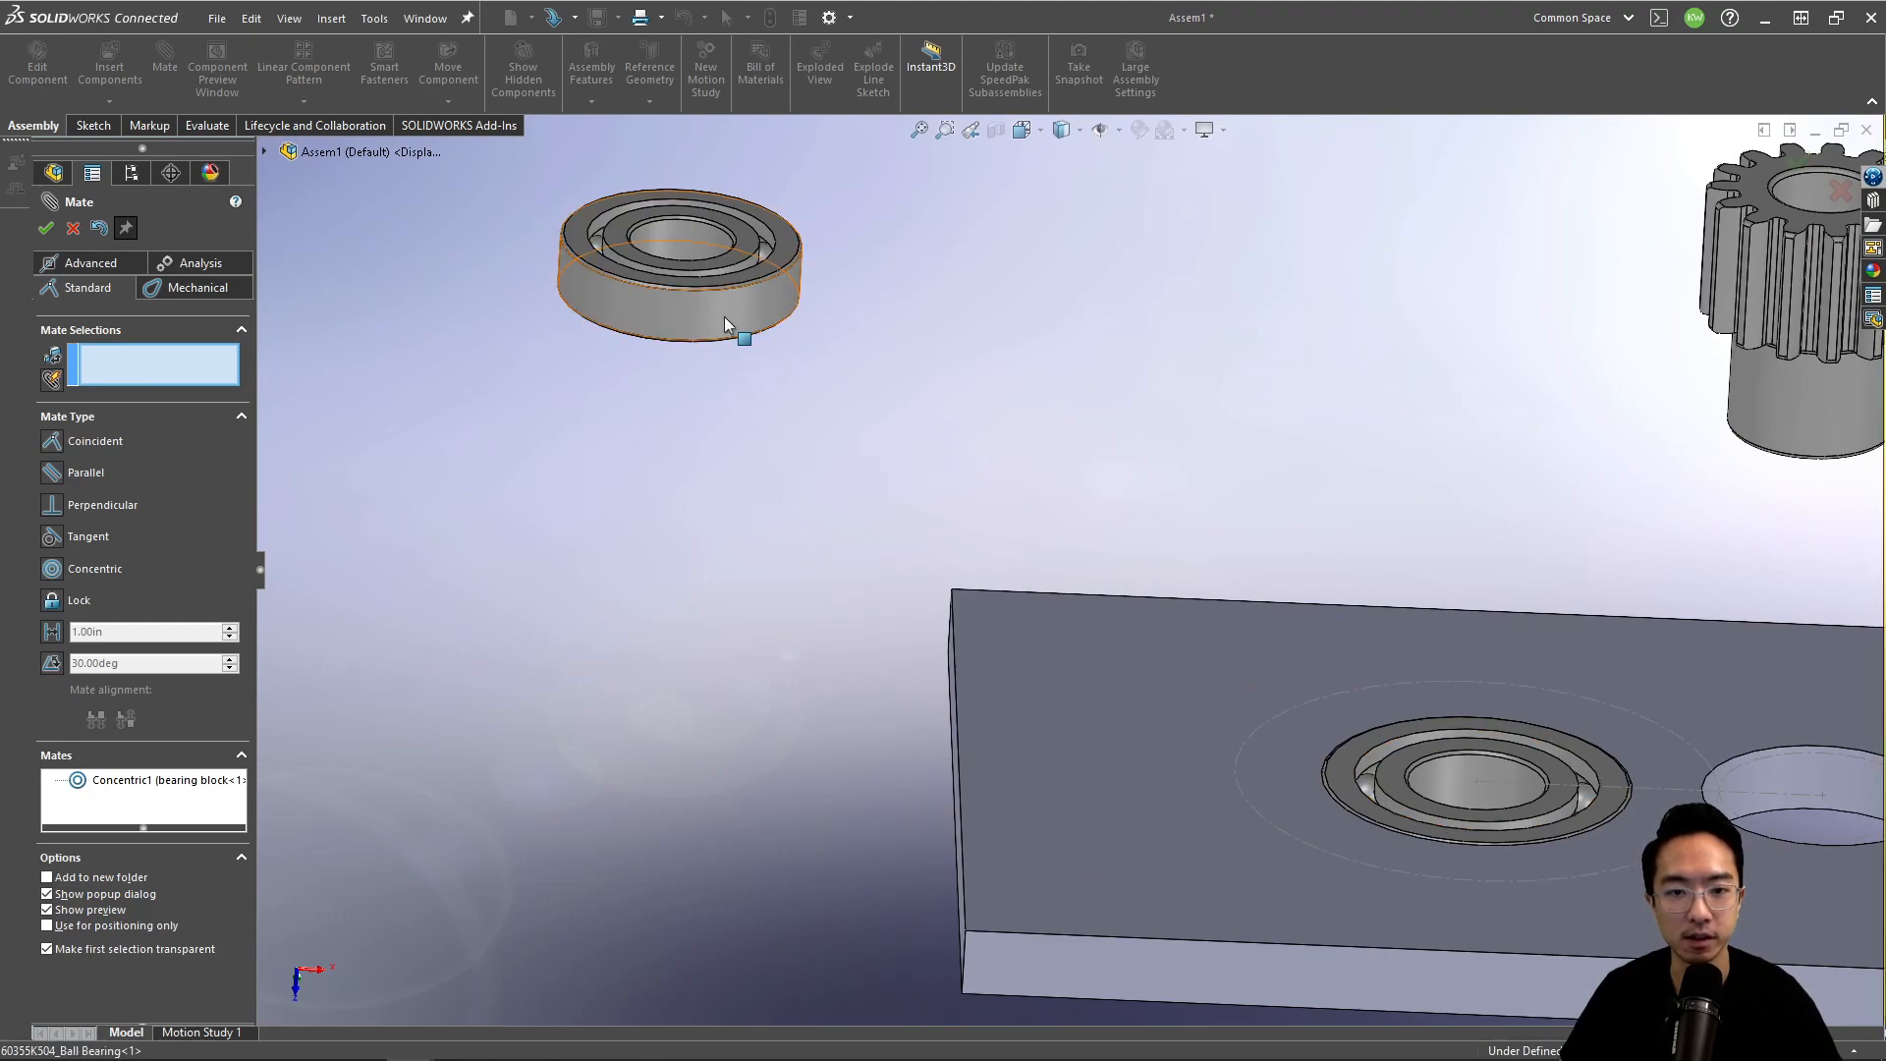
left_click(724, 319)
scroll(1130, 471, "up", 1)
left_click(1717, 749)
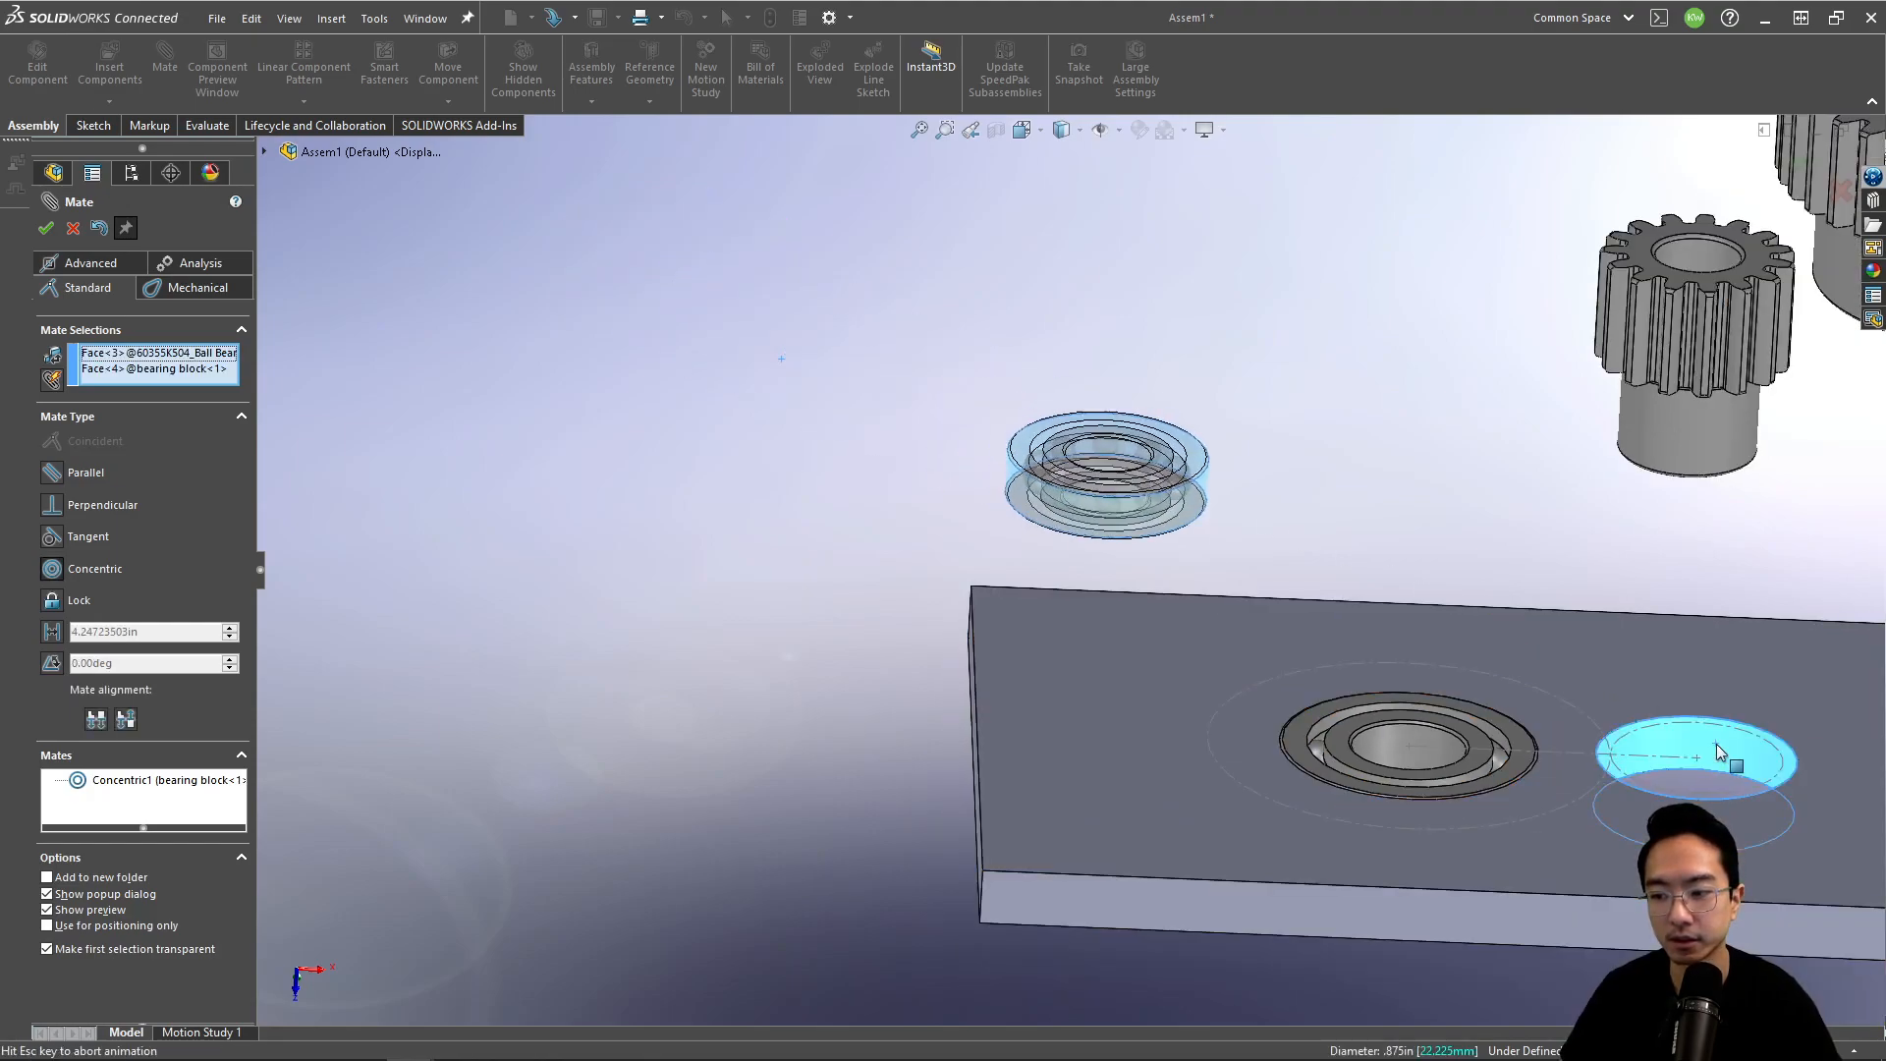
left_click(1660, 771)
Step: Add a coincident mate that sets the smaller bearing's top face flush with the plate's top face
scroll(1646, 721, "down", 3)
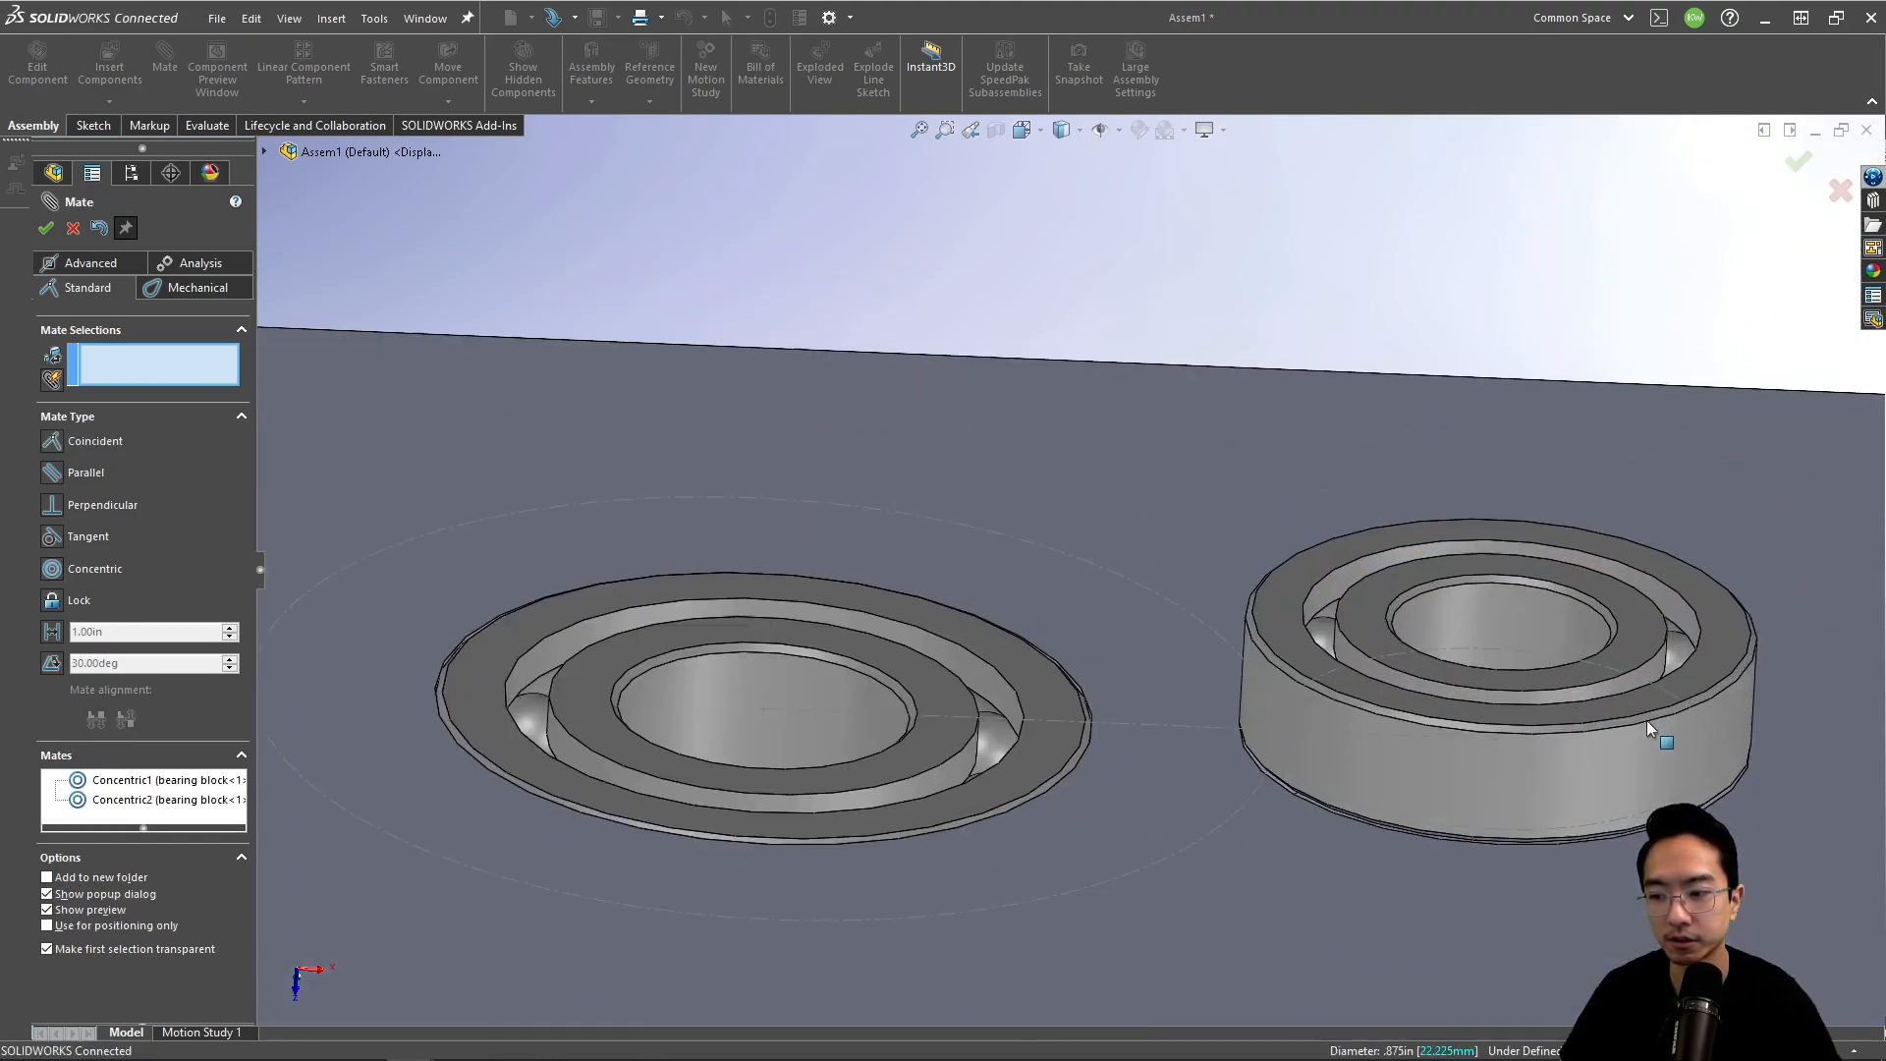
left_click(1364, 617)
right_click(1247, 522)
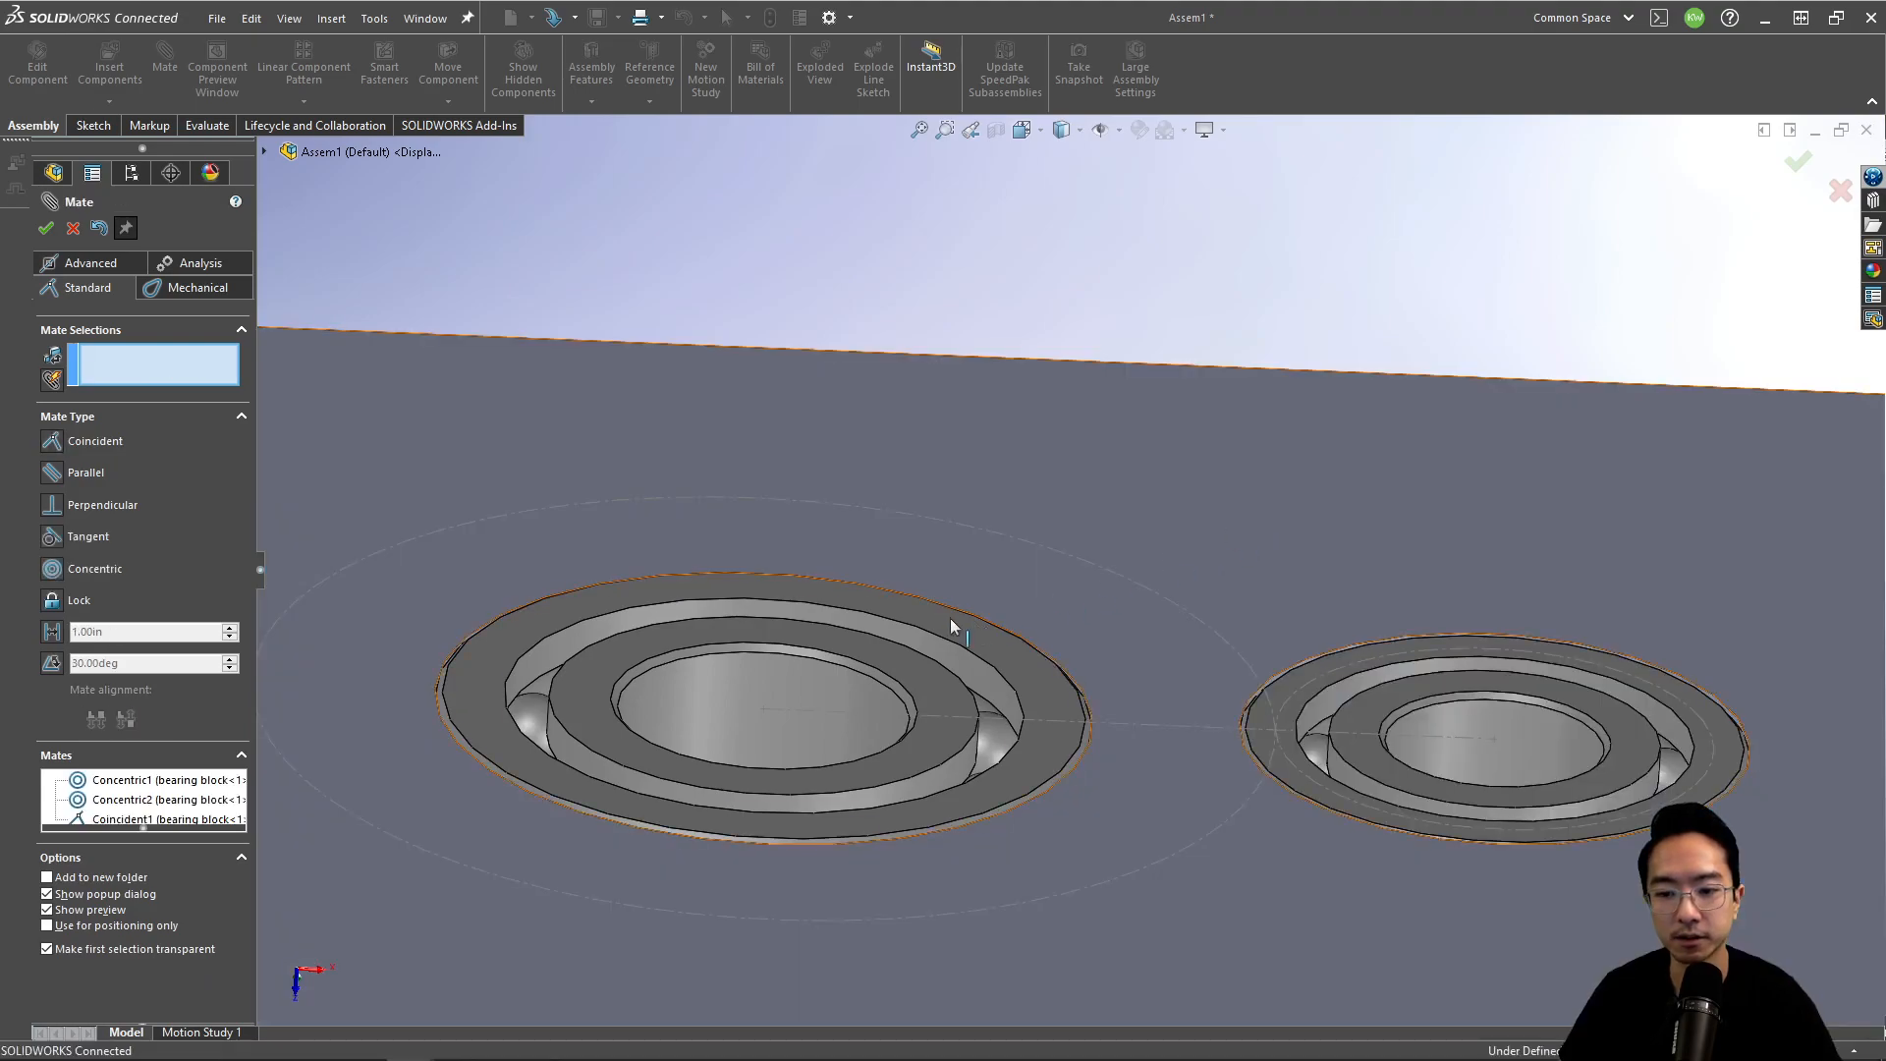
Step: Raise the larger bearing out of its hole and mate its top face coincident with the plate's top face
left_click_drag(892, 658, 909, 540)
left_click(910, 541)
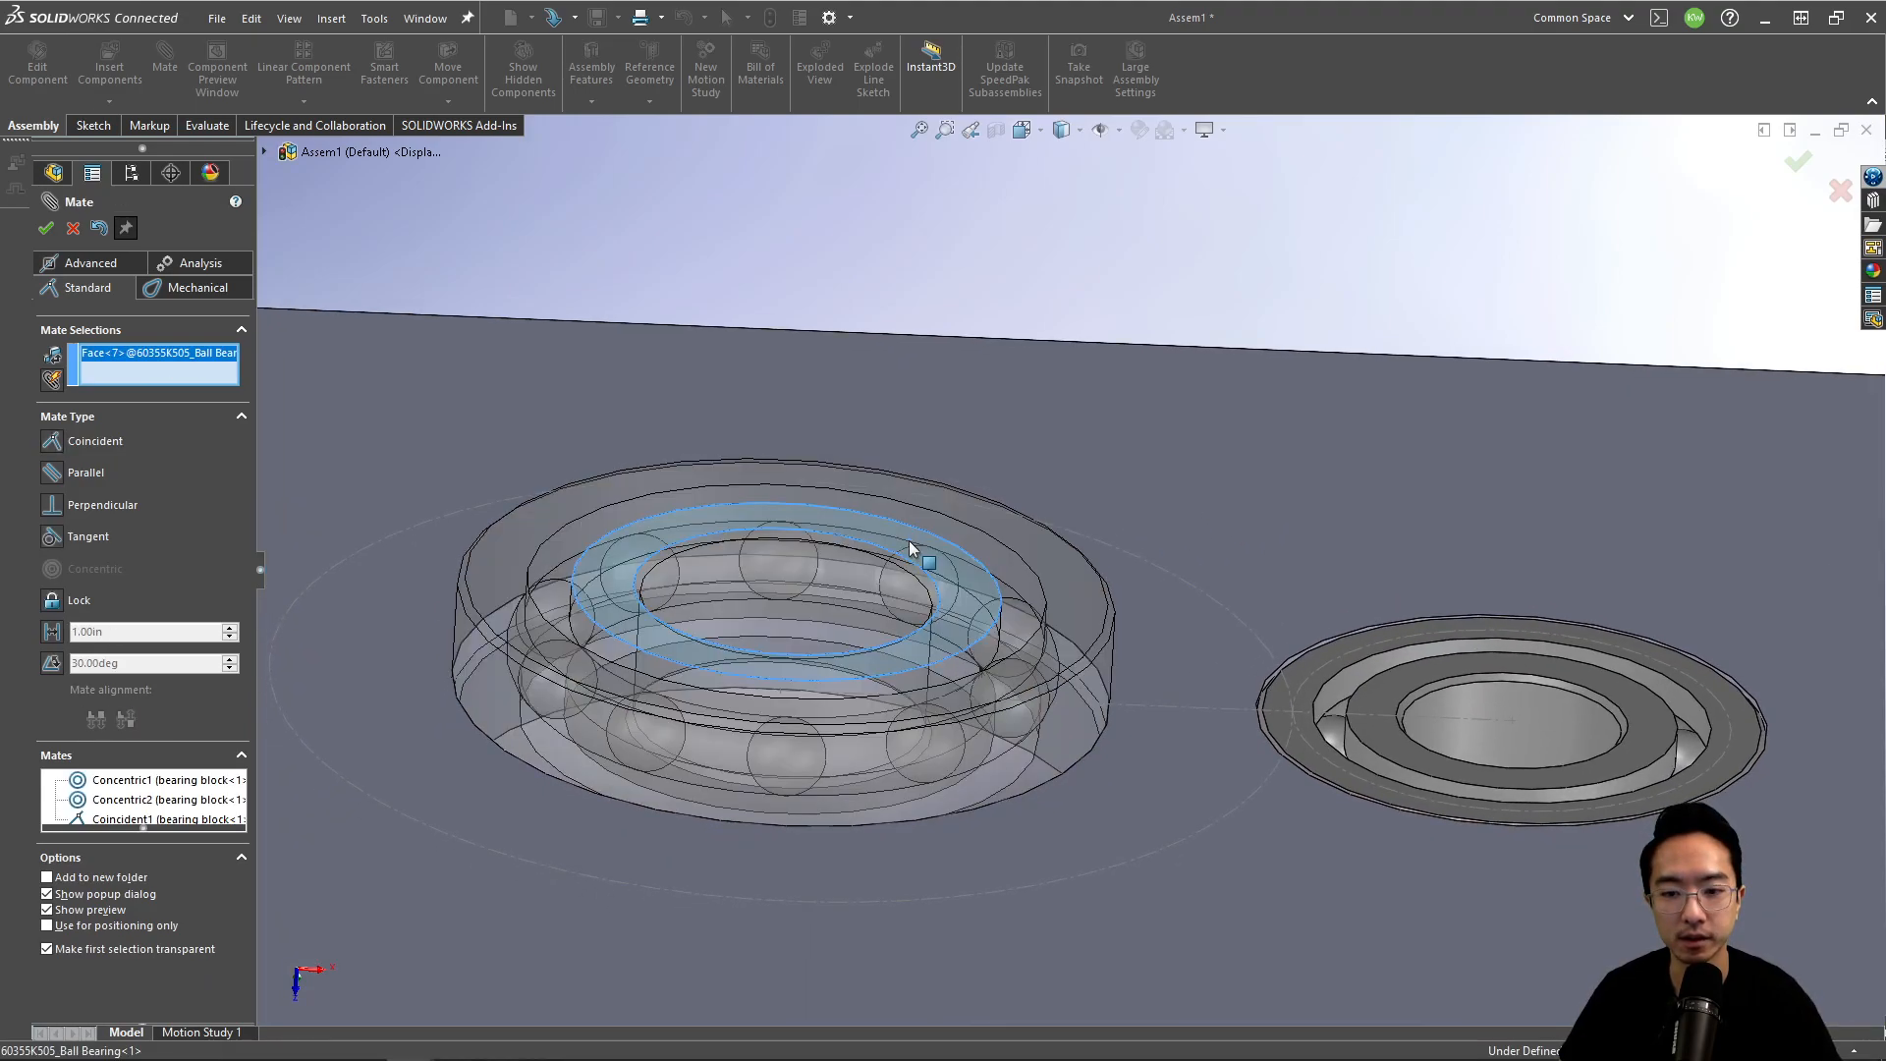
left_click(1194, 458)
right_click(1195, 458)
Step: Mate the larger gear's bore concentric with the inner bore of the larger bearing
scroll(1159, 481, "up", 5)
middle_click_drag(1128, 504, 1271, 625)
scroll(1271, 491, "down", 3)
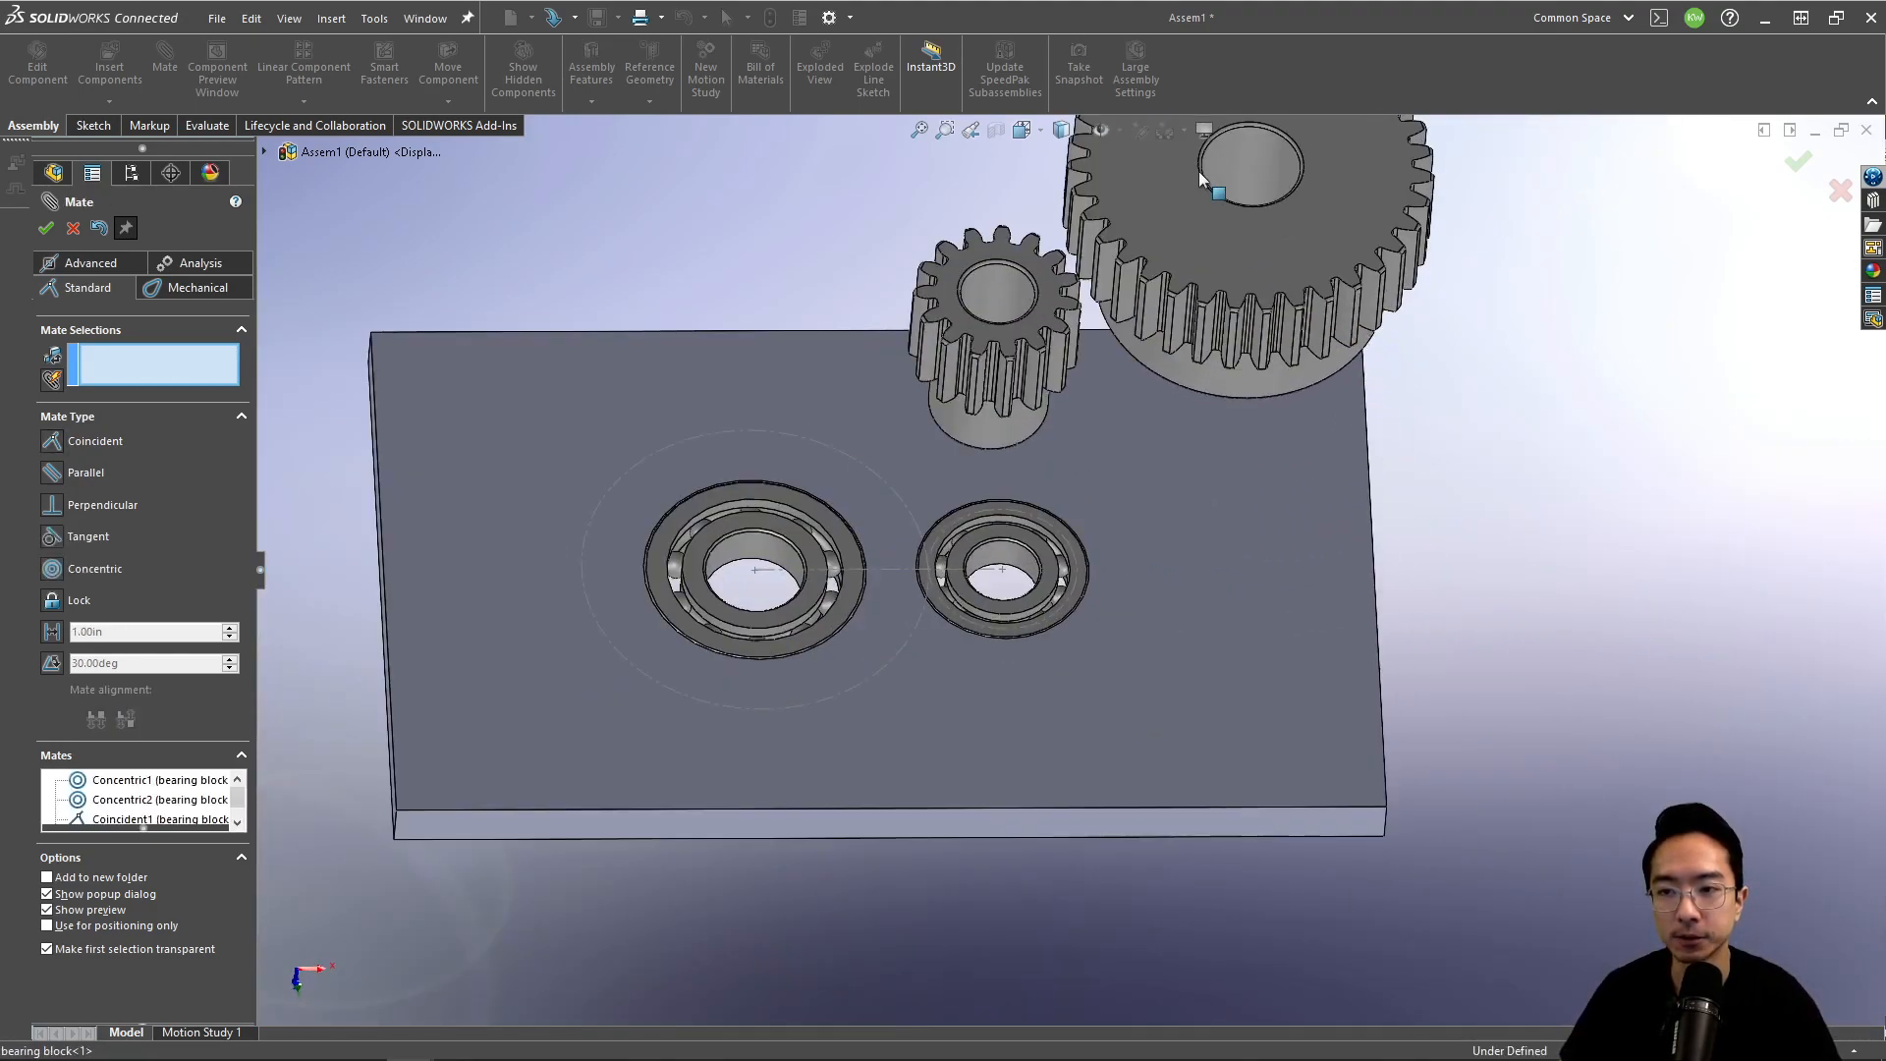
left_click(1272, 180)
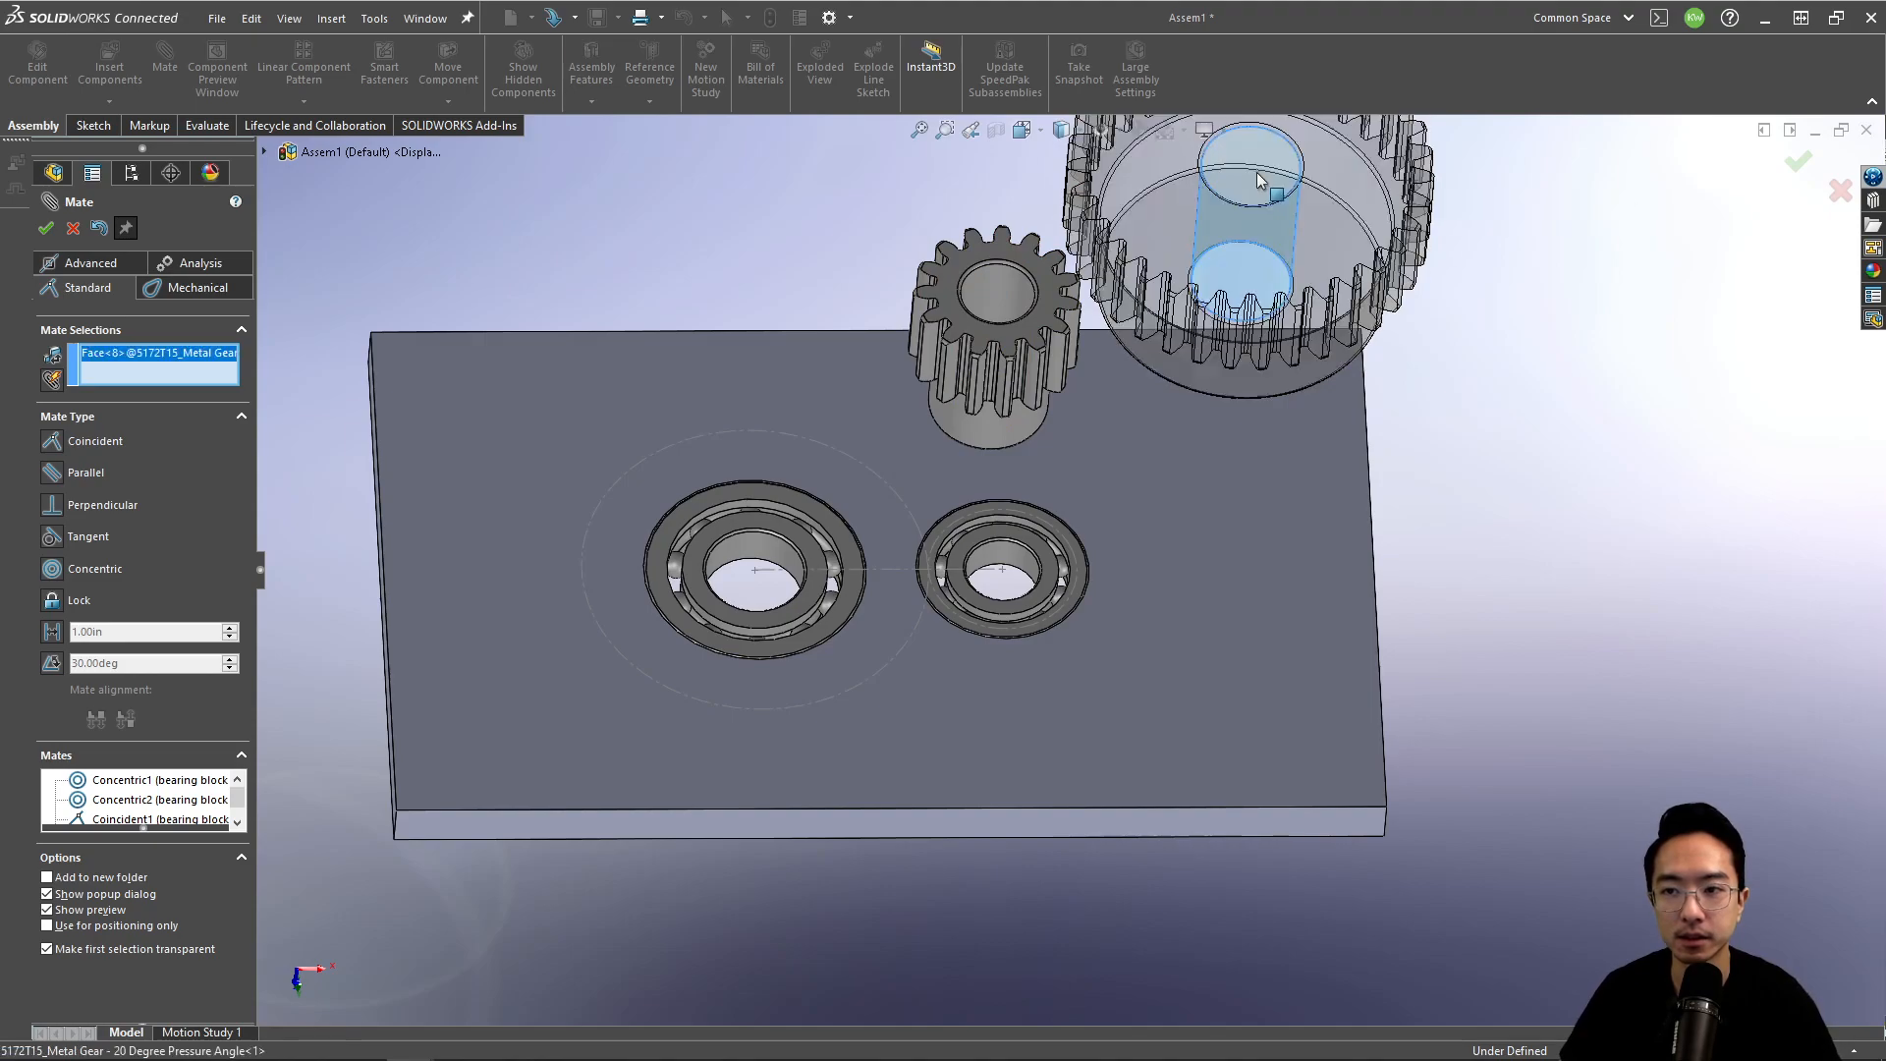
left_click(776, 552)
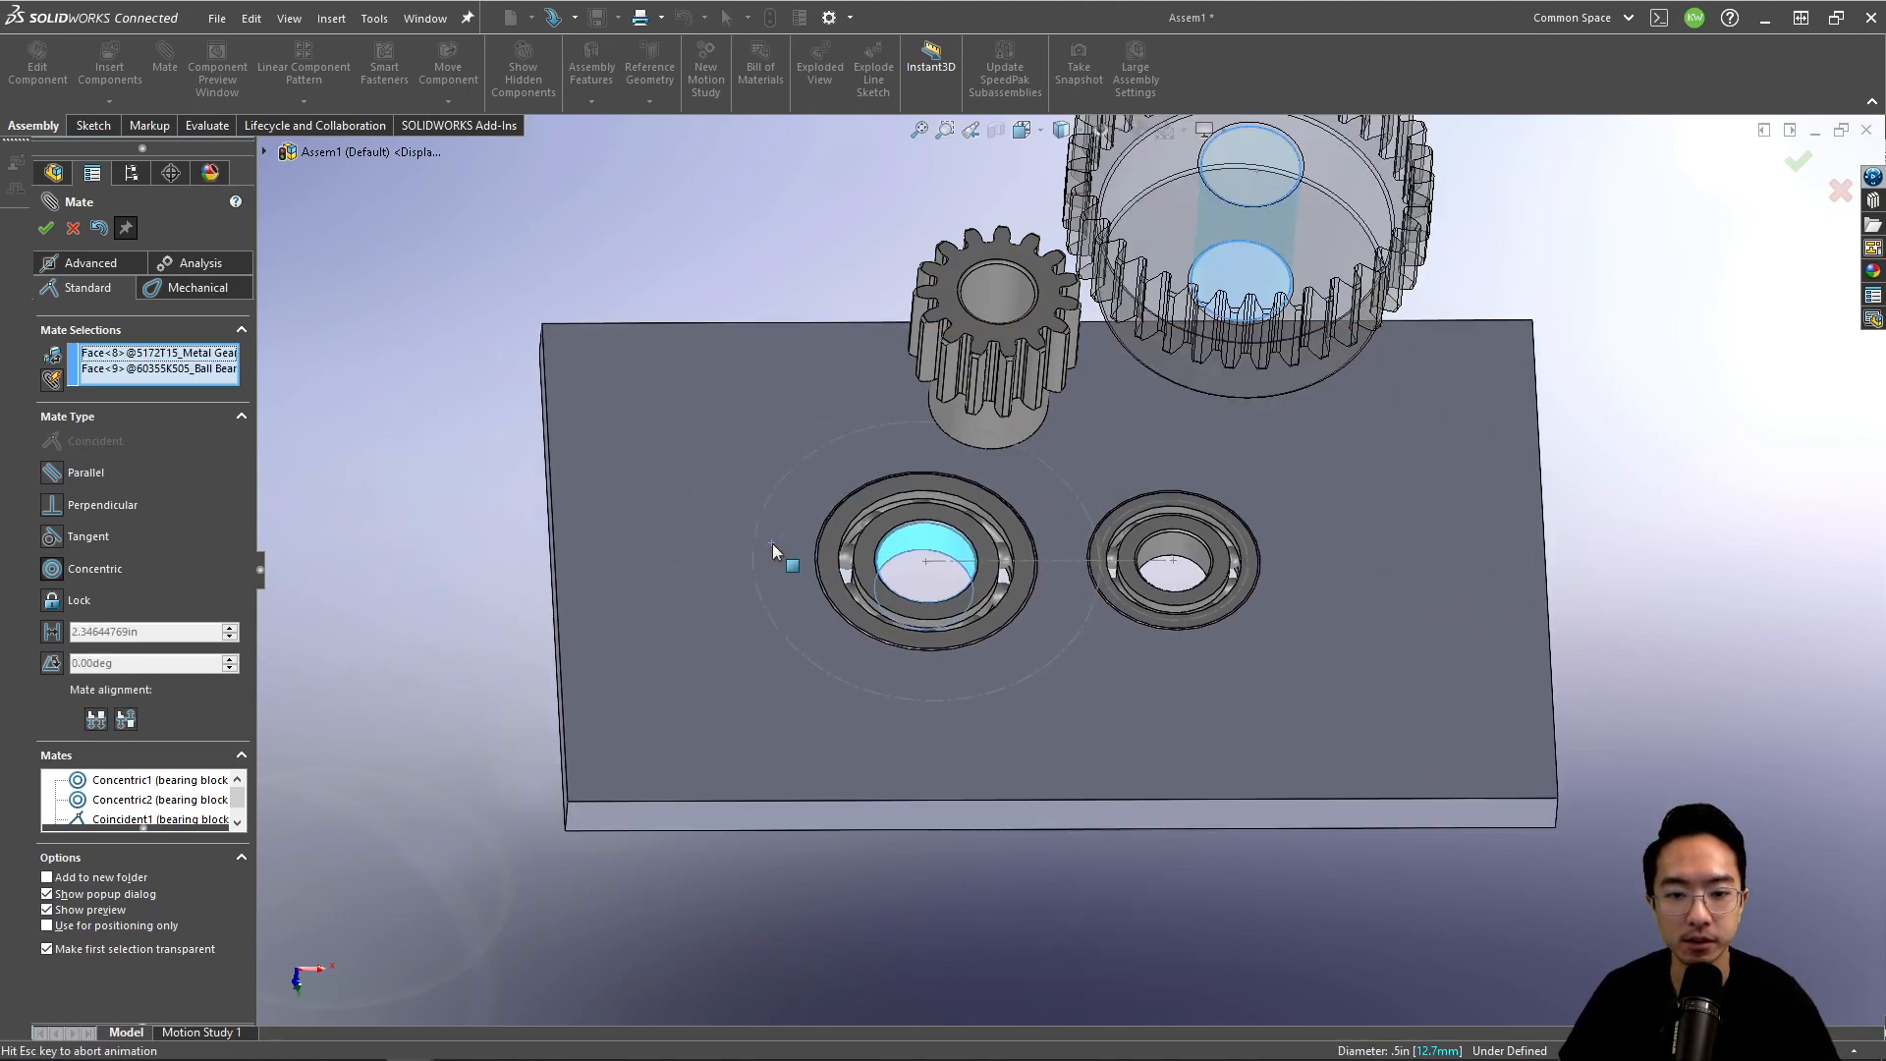
key("Return")
Step: Mate the smaller gear's bore concentric with the smaller bearing's inner bore and view the assembly at an angle
left_click(1020, 295)
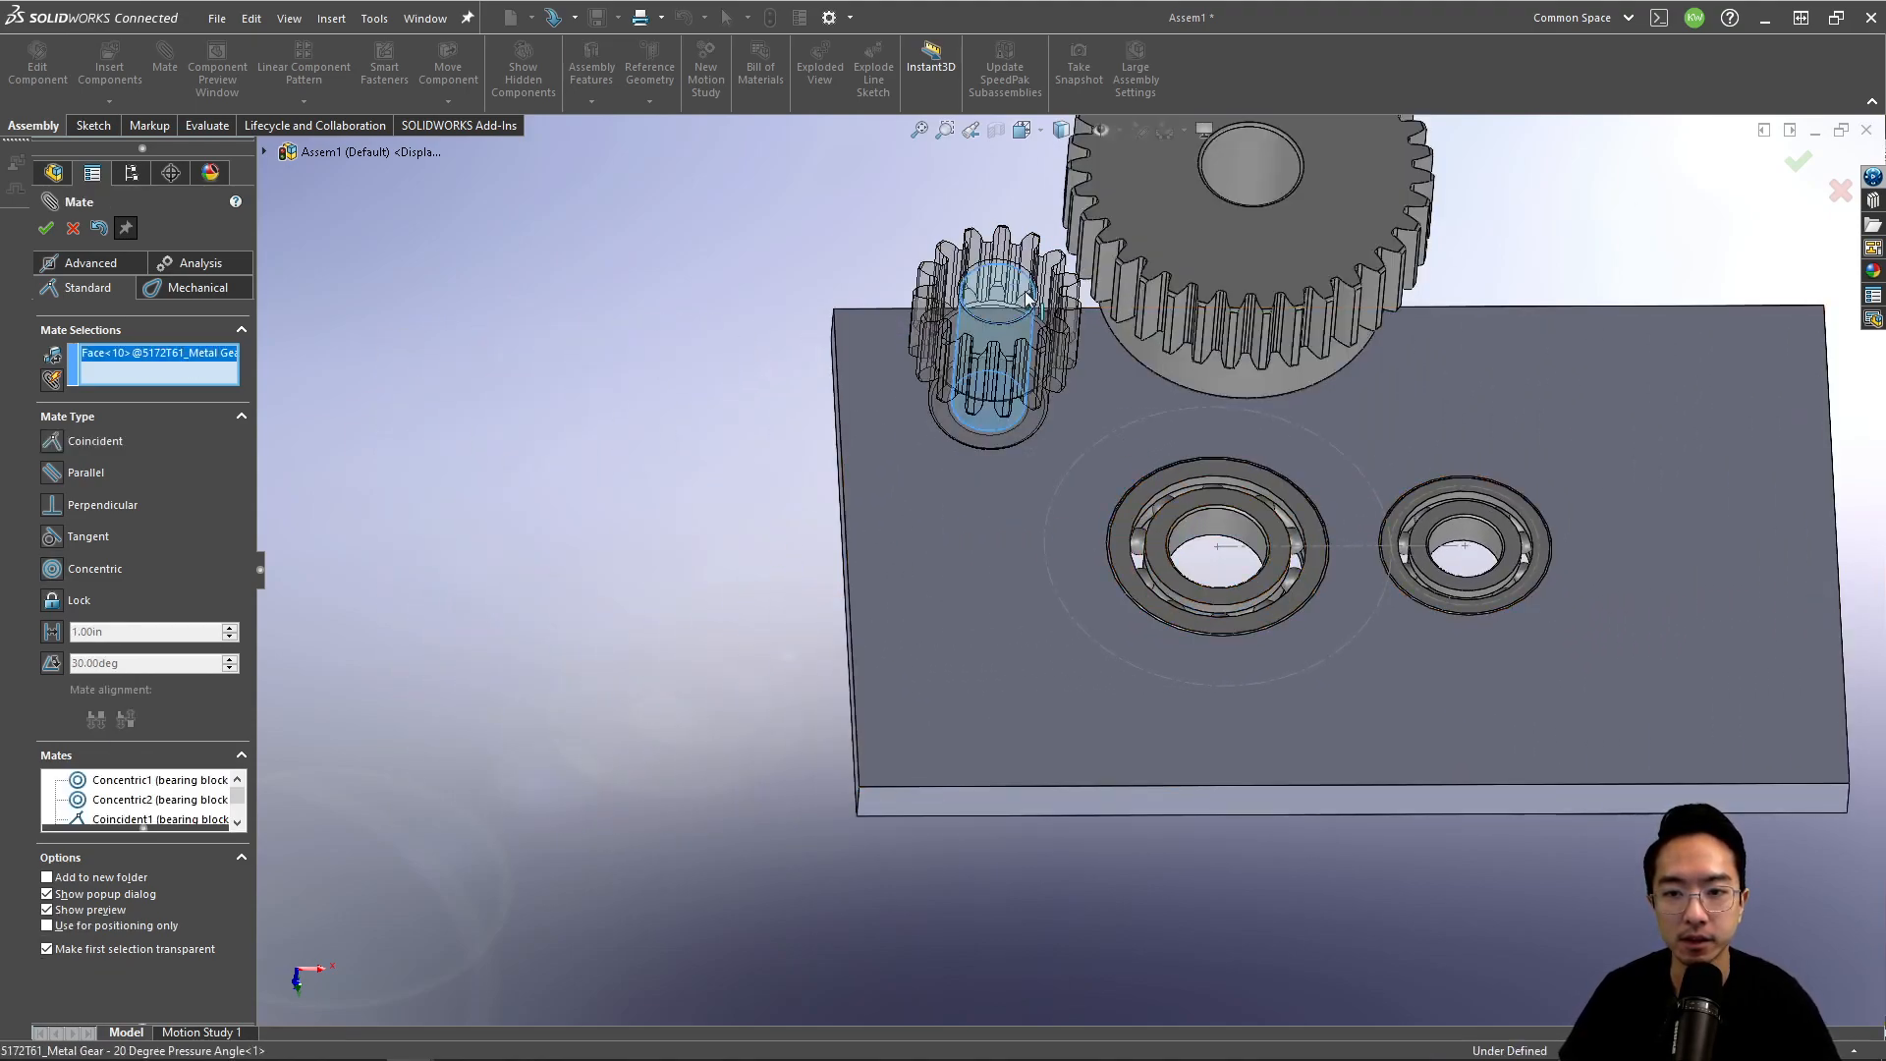
scroll(1581, 533, "down", 3)
left_click(1335, 521)
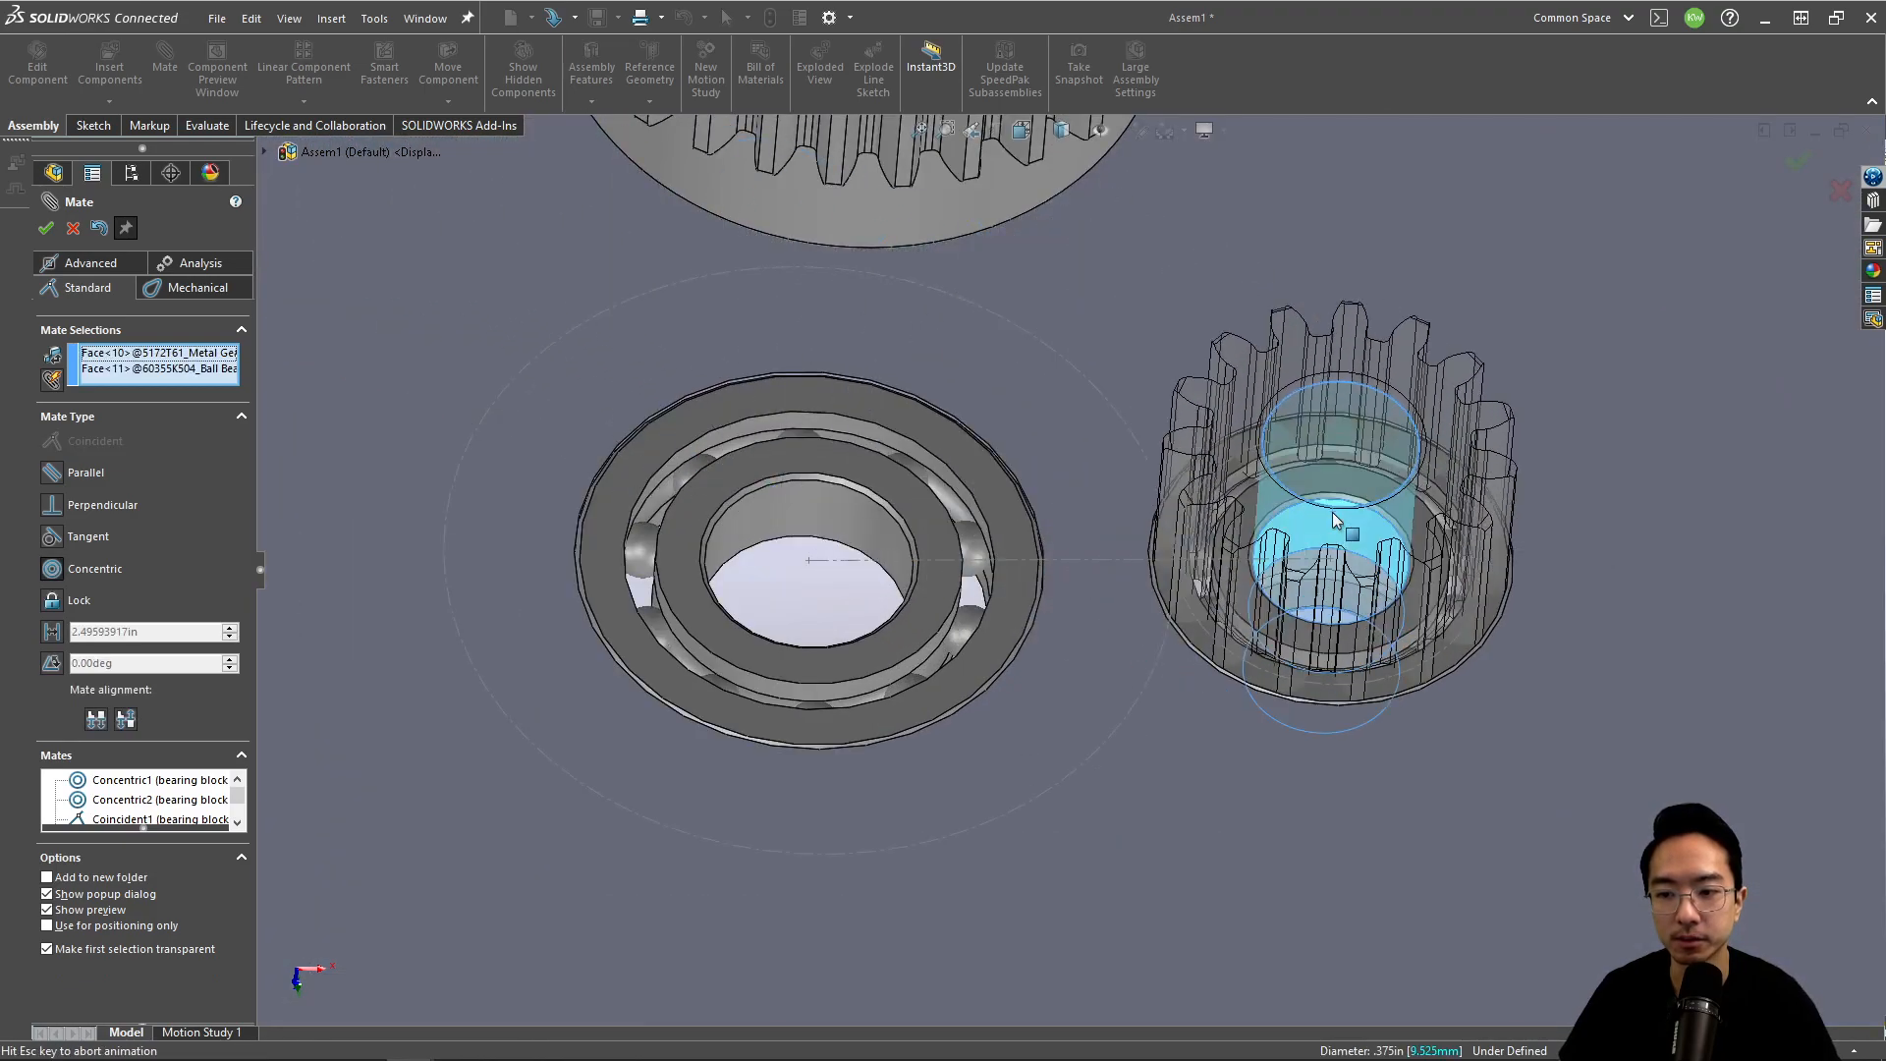
key("Return")
scroll(1220, 535, "up", 4)
left_click_drag(1220, 535, 997, 359)
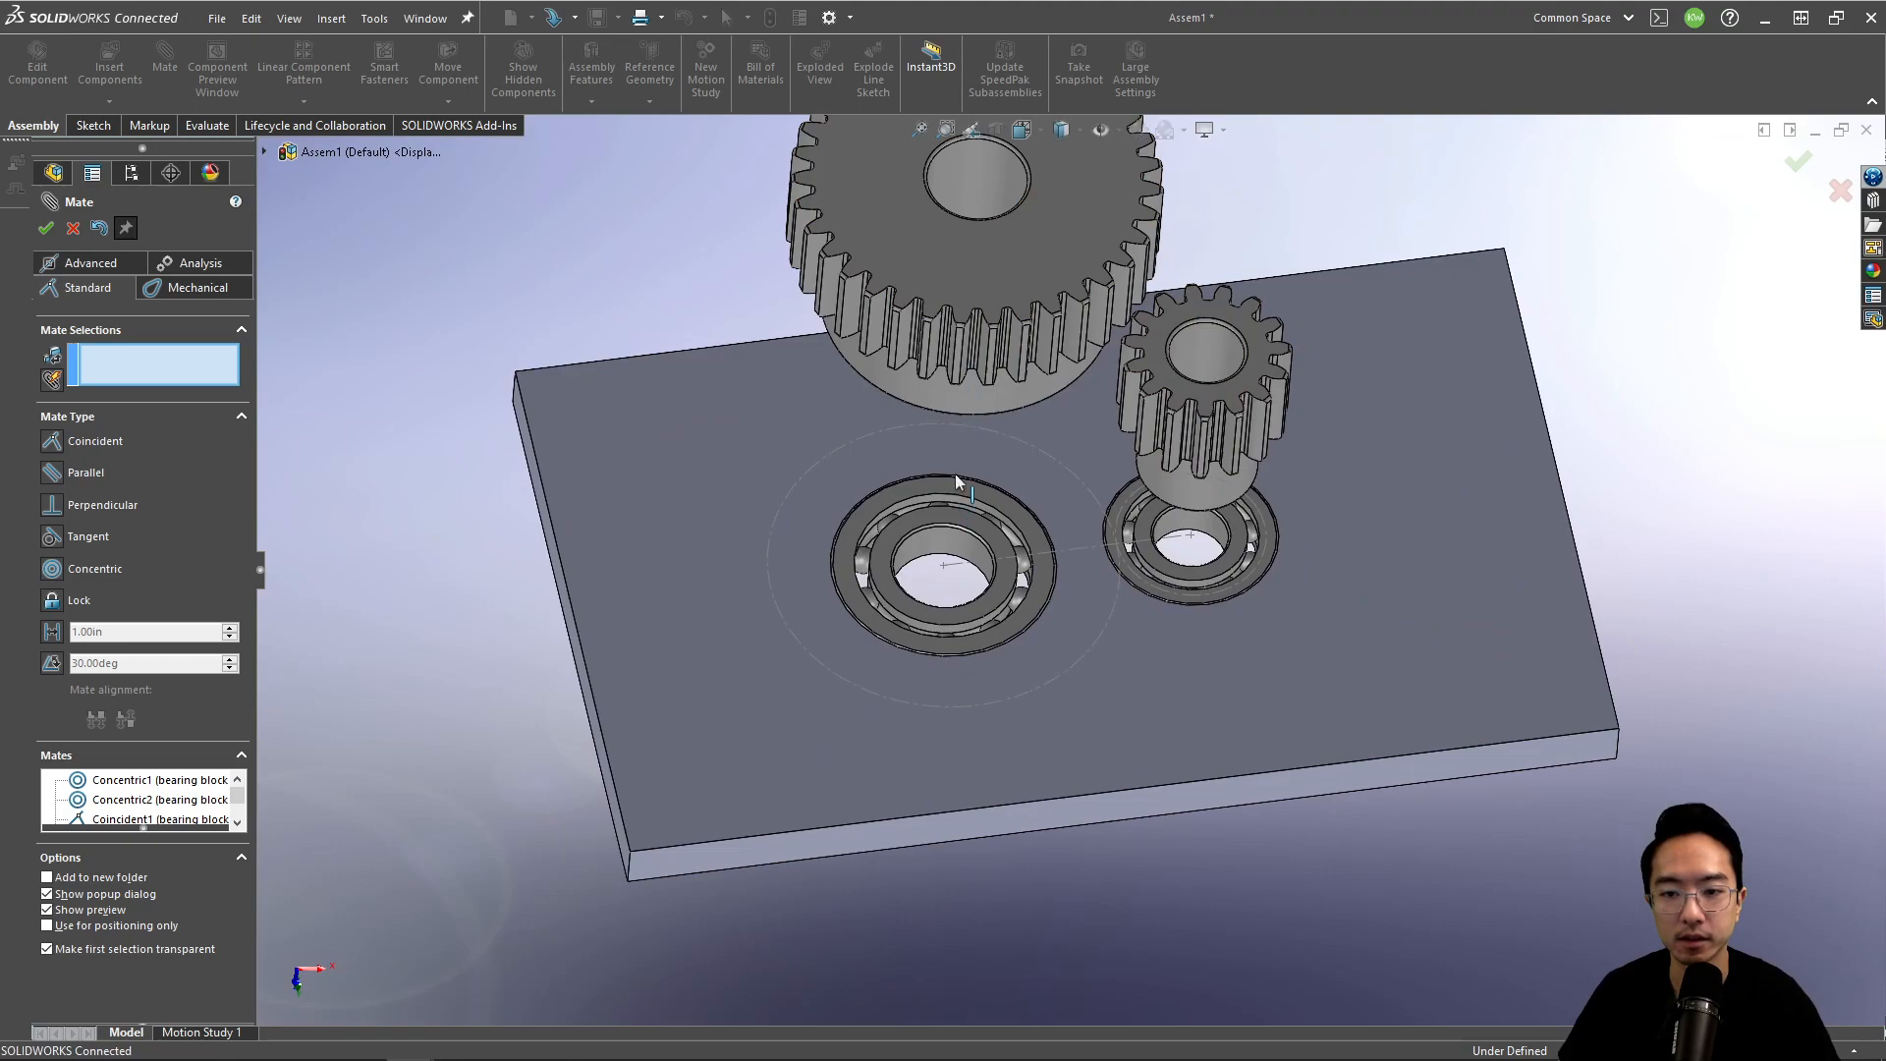
Step: Add a coincident mate between the top faces of the larger and smaller gears so they sit level
key("Escape")
left_click(1052, 280)
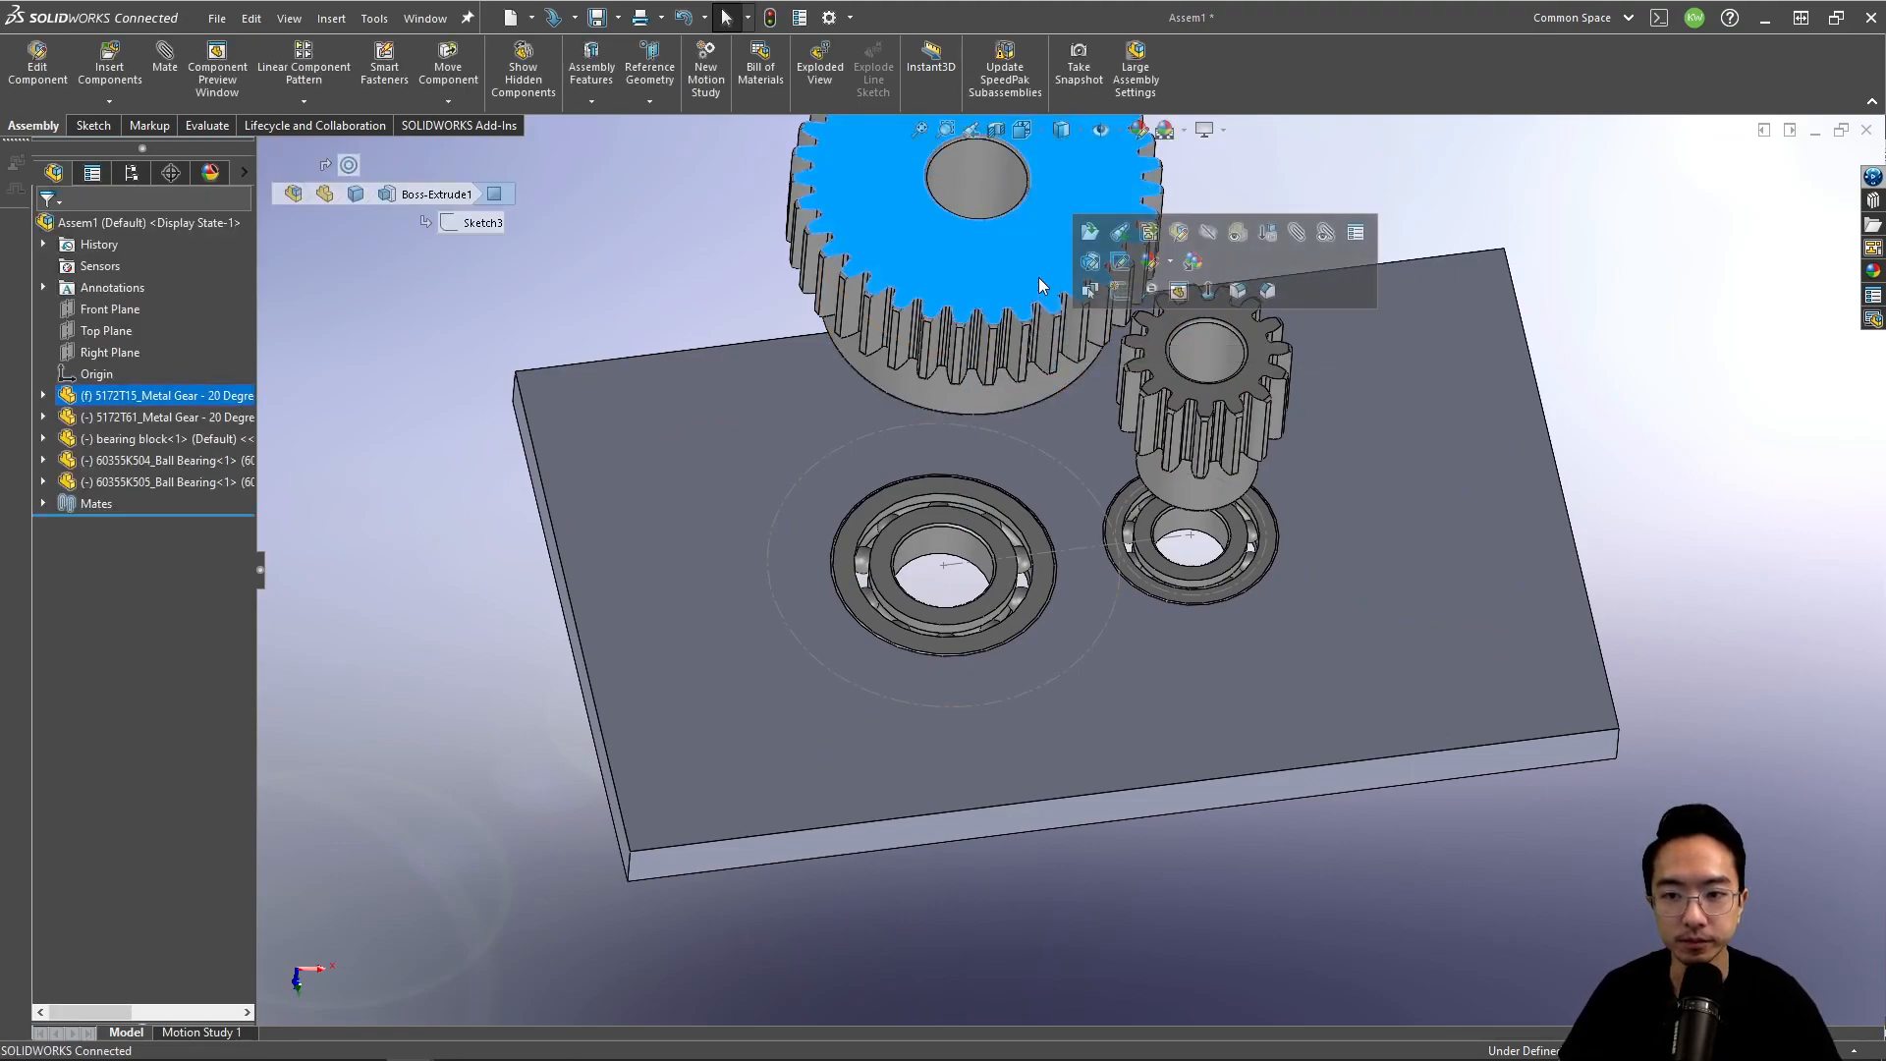
left_click(1303, 159)
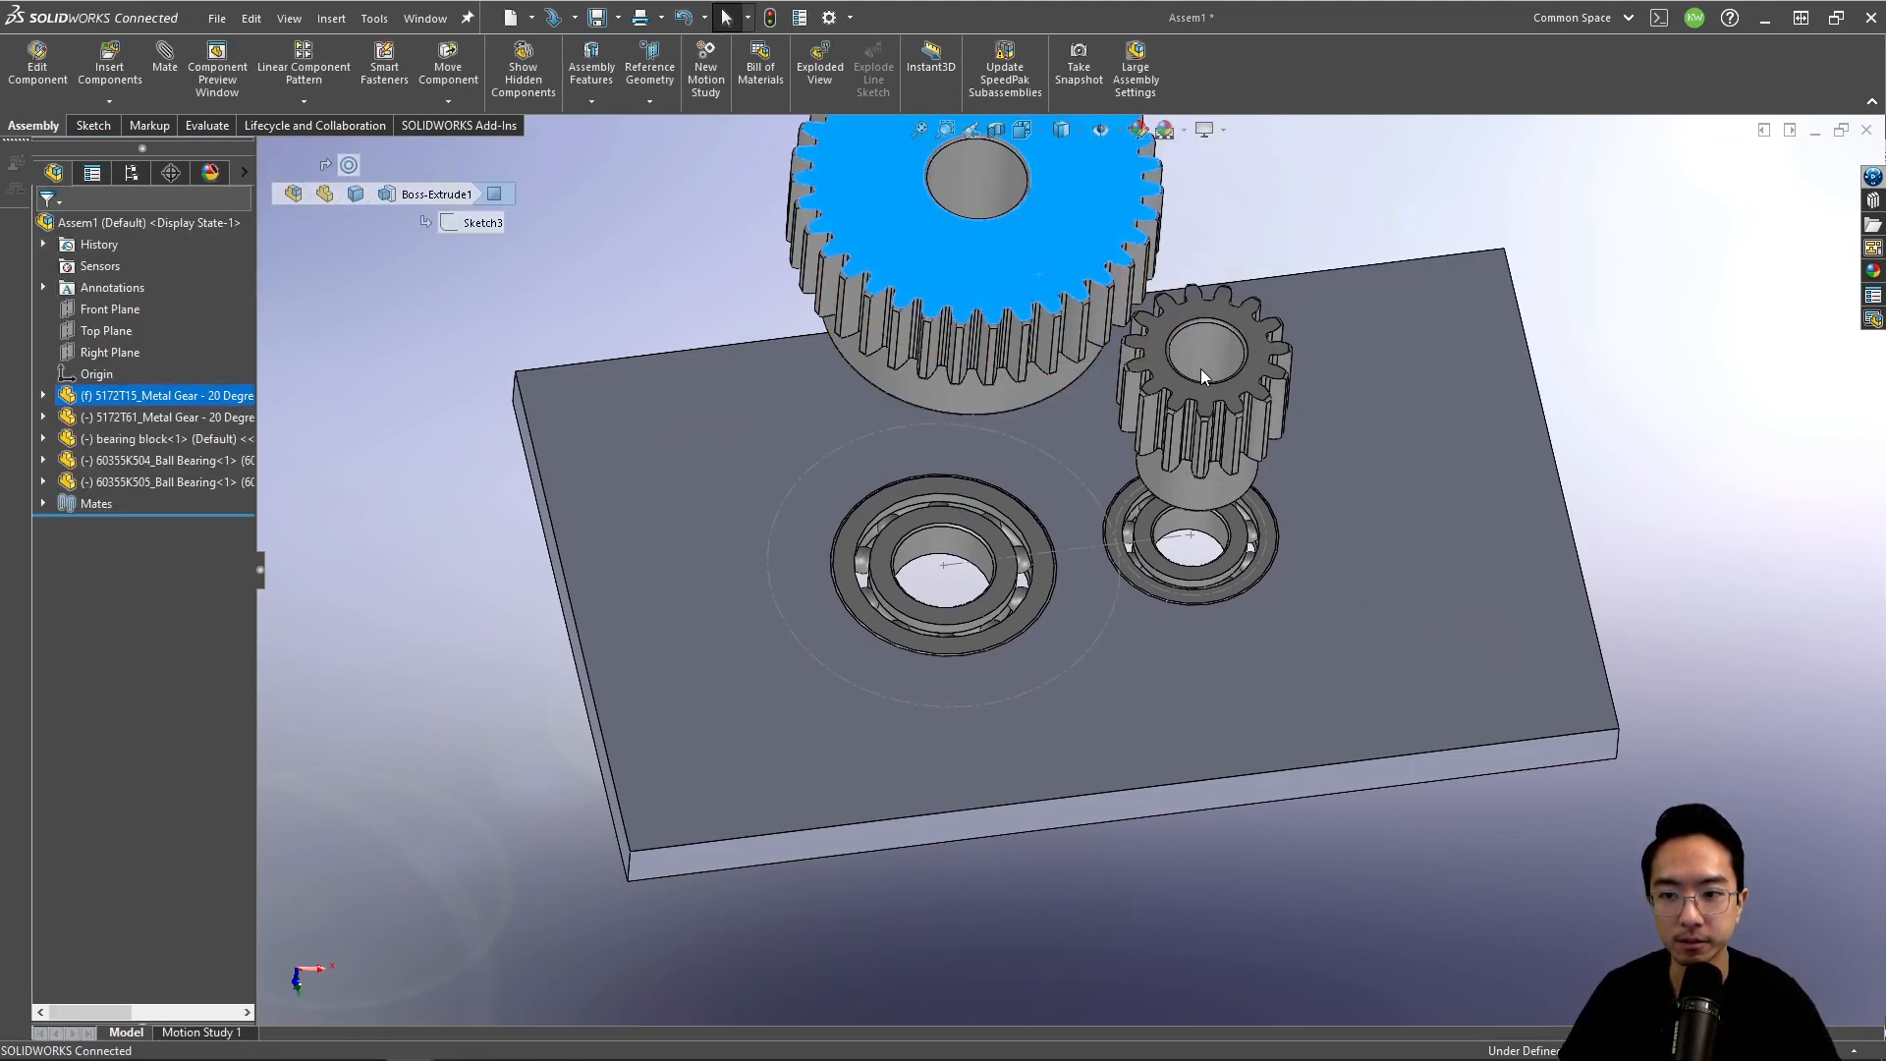
left_click(1191, 401)
right_click(1190, 401)
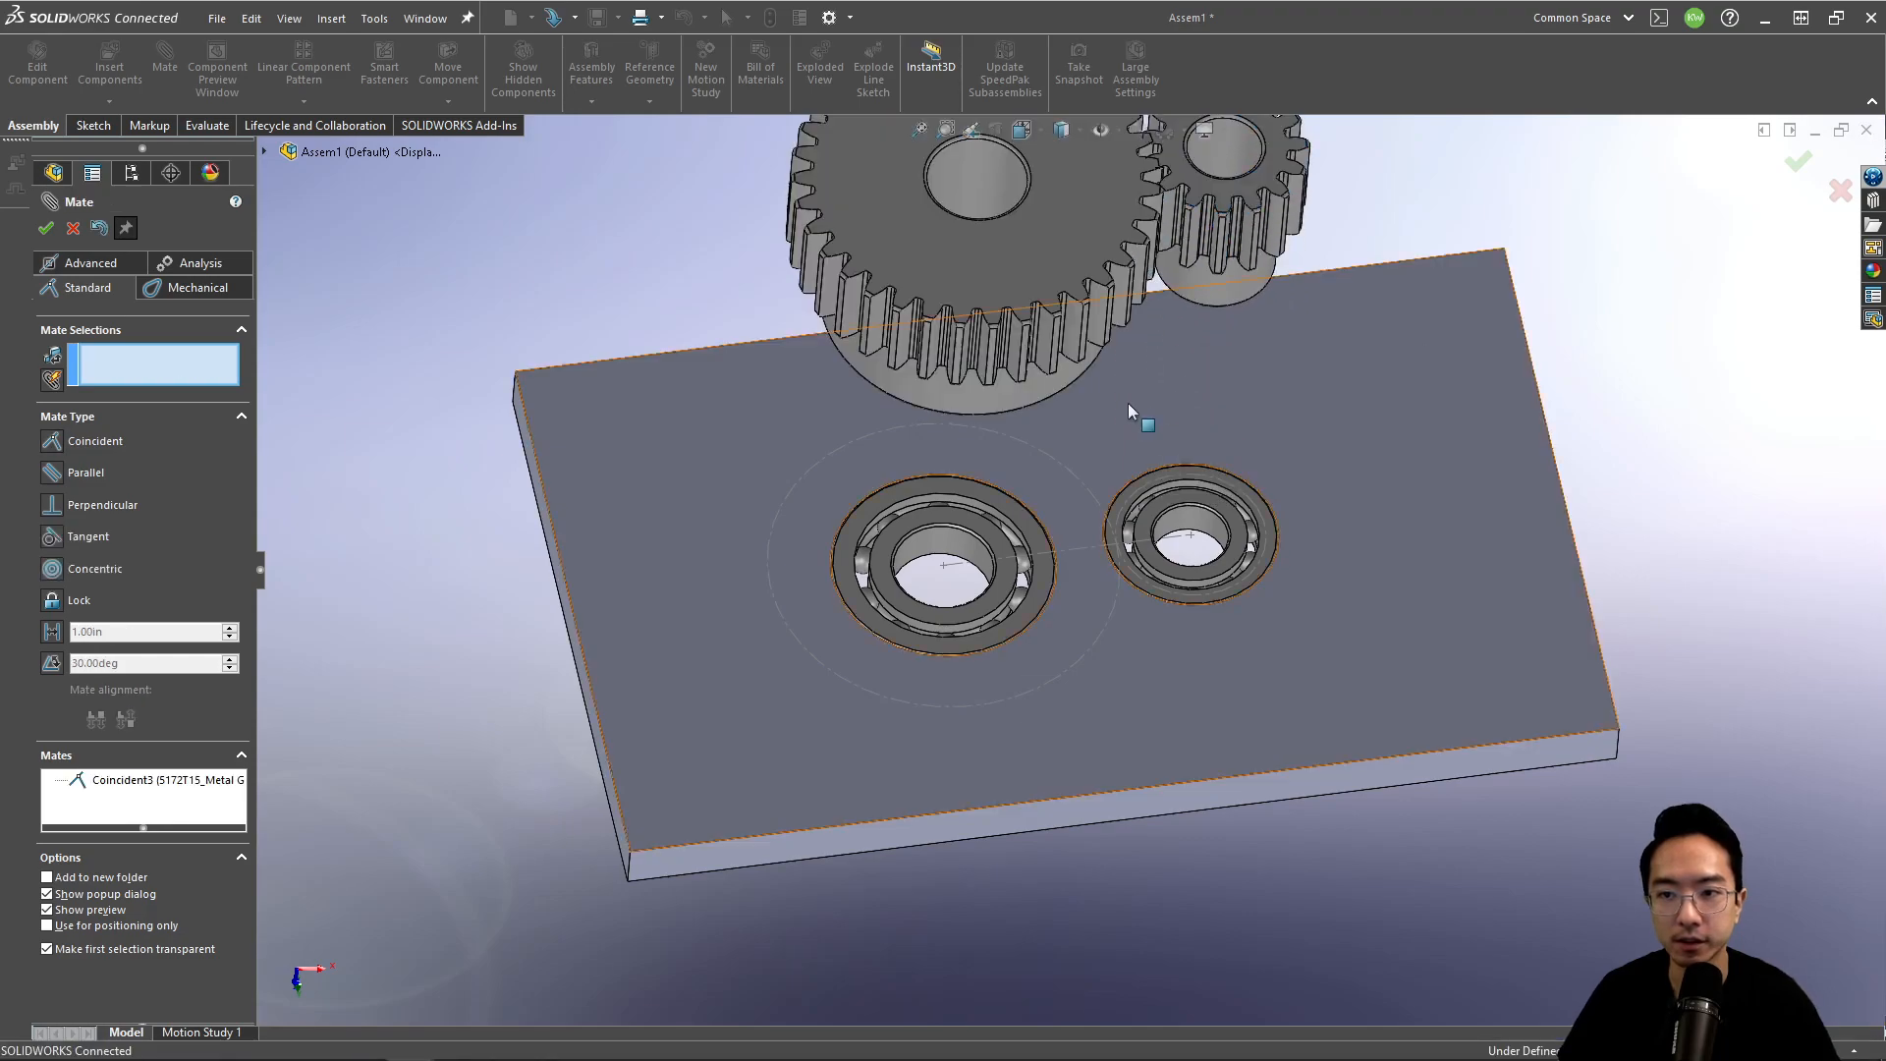
Step: Switch to the Top view and move the bearing block up close beneath the hubs of both gears
key("ctrl+1")
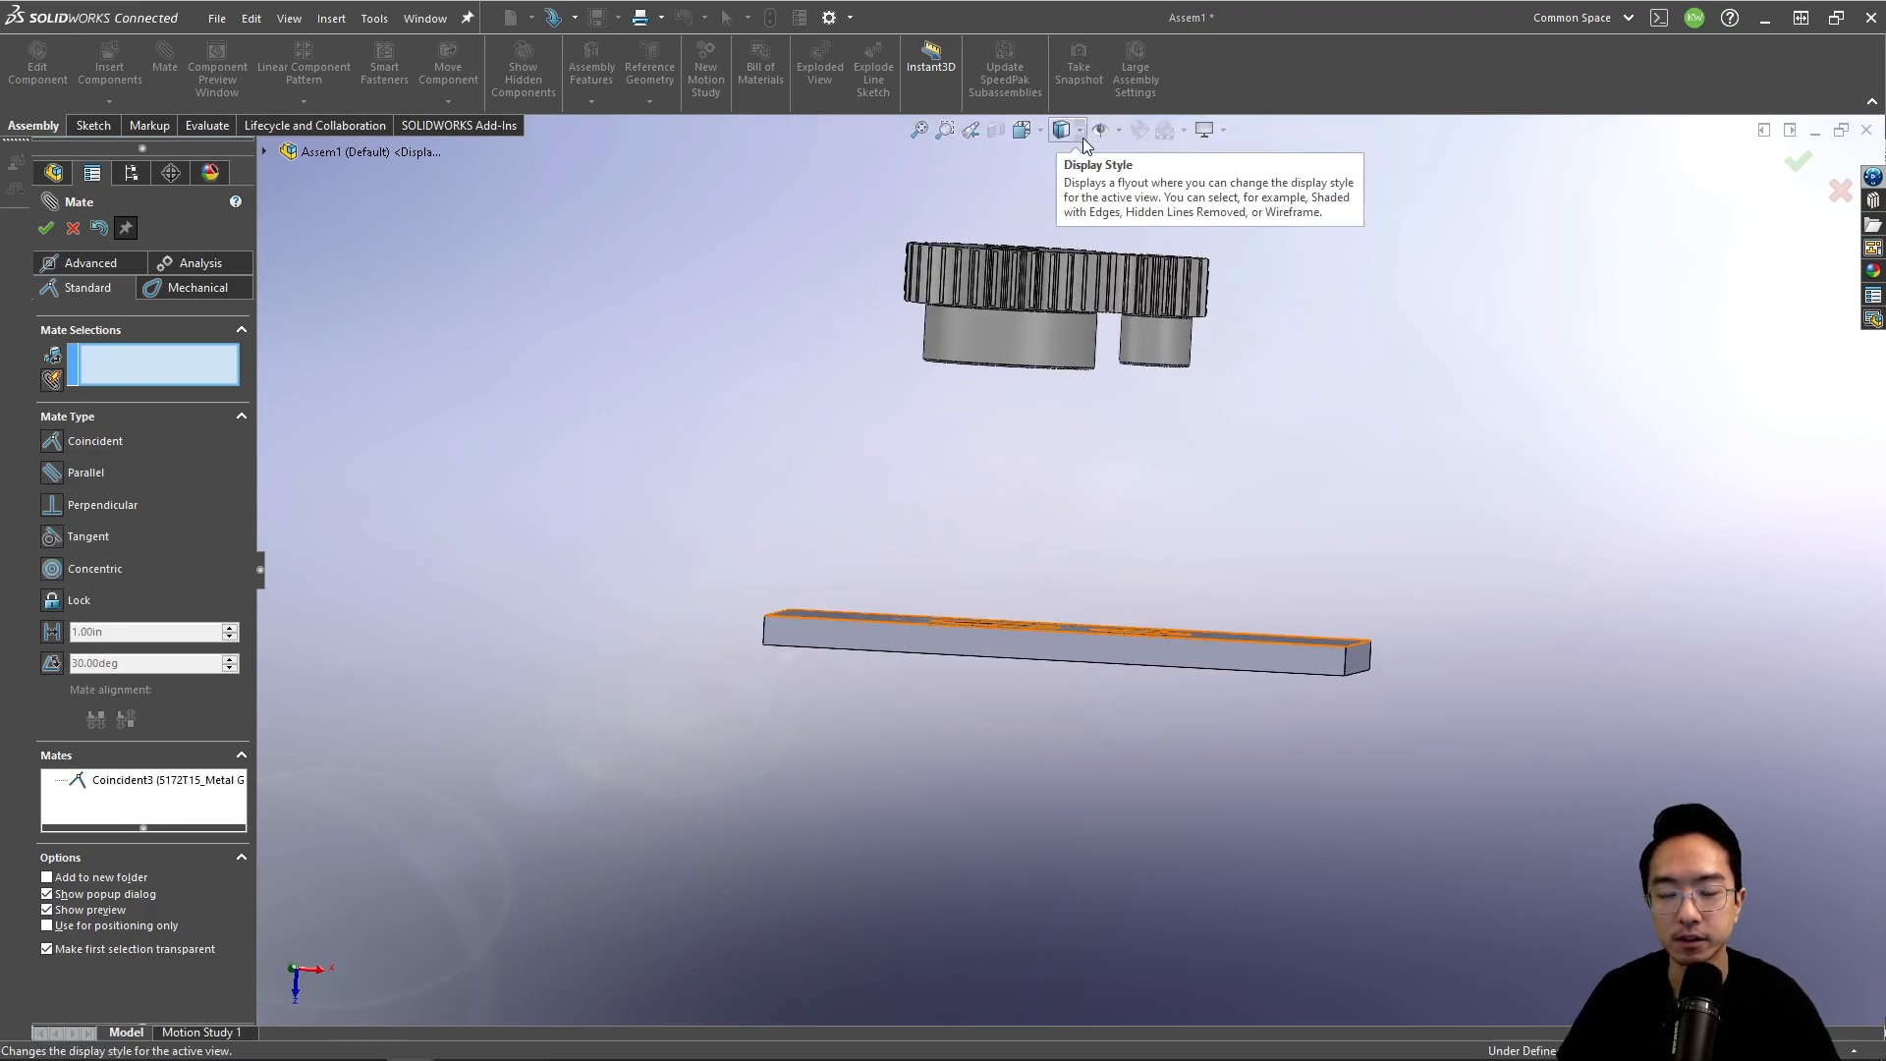
scroll(1011, 391, "down", 3)
key("space")
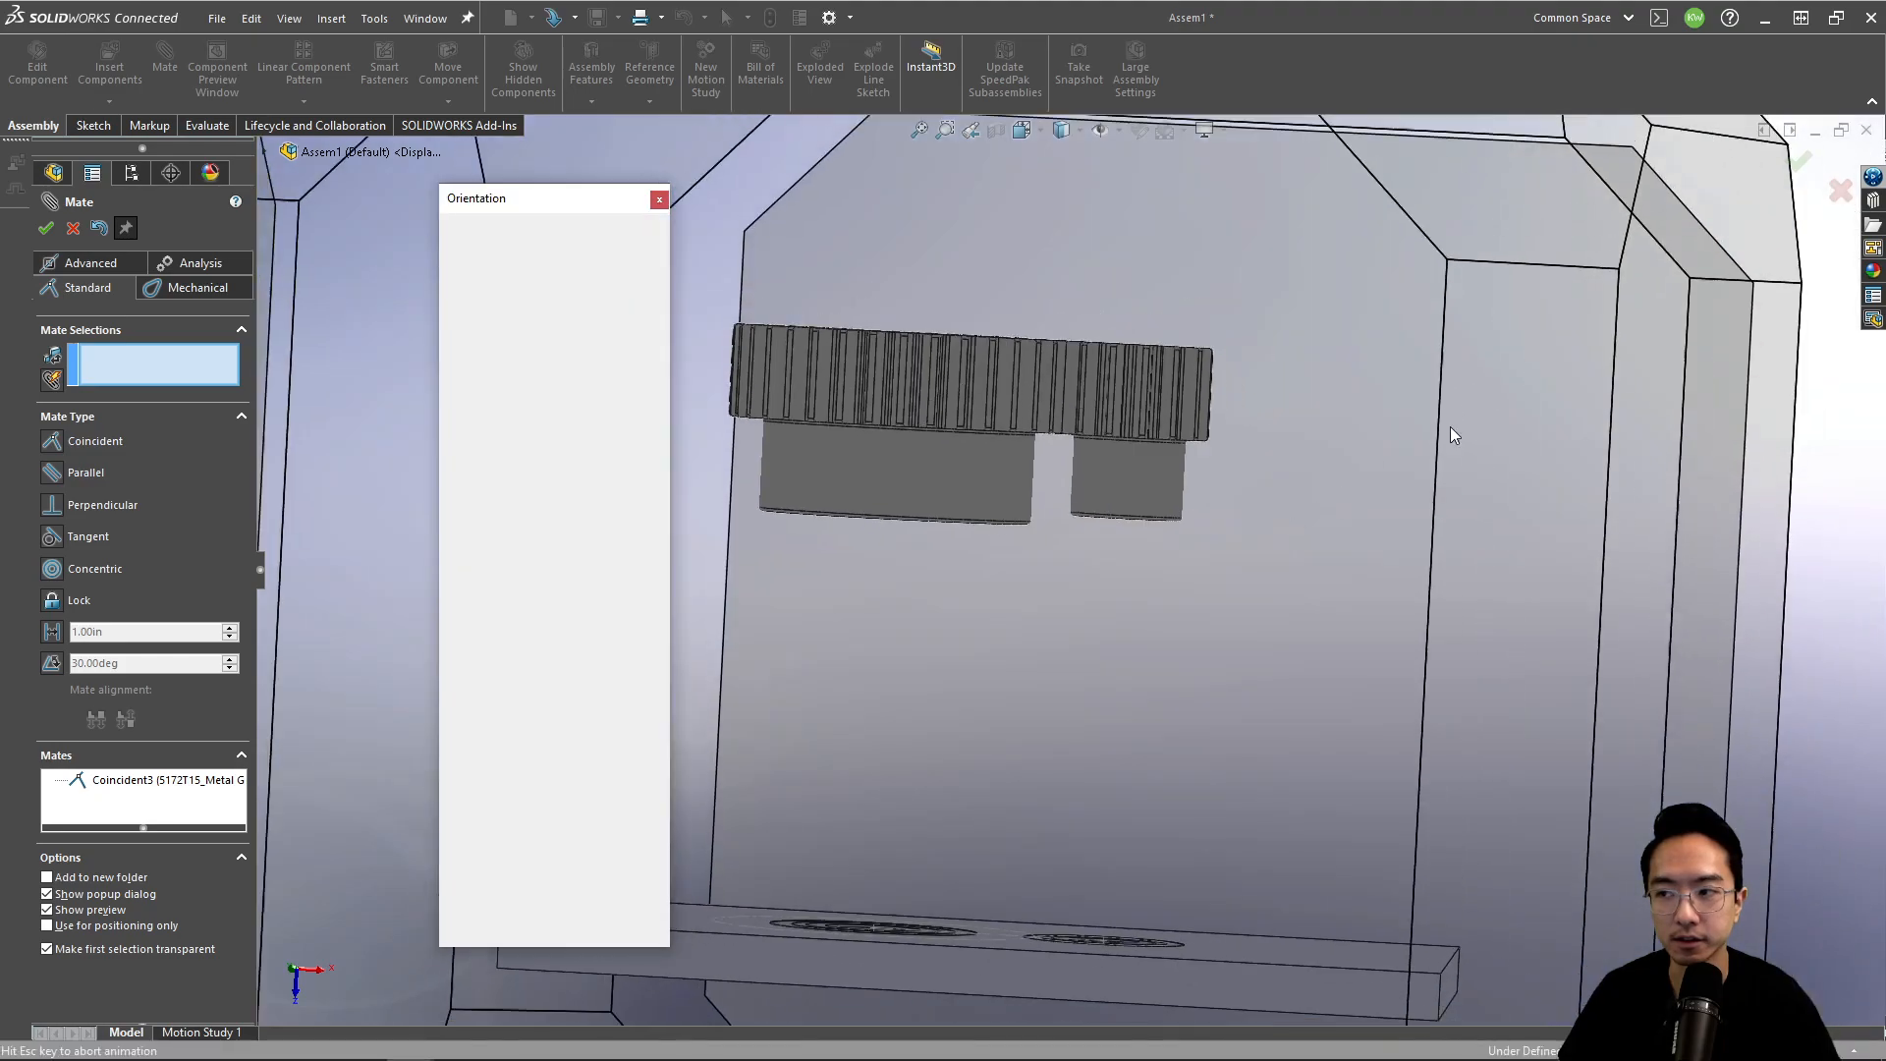
left_click(793, 702)
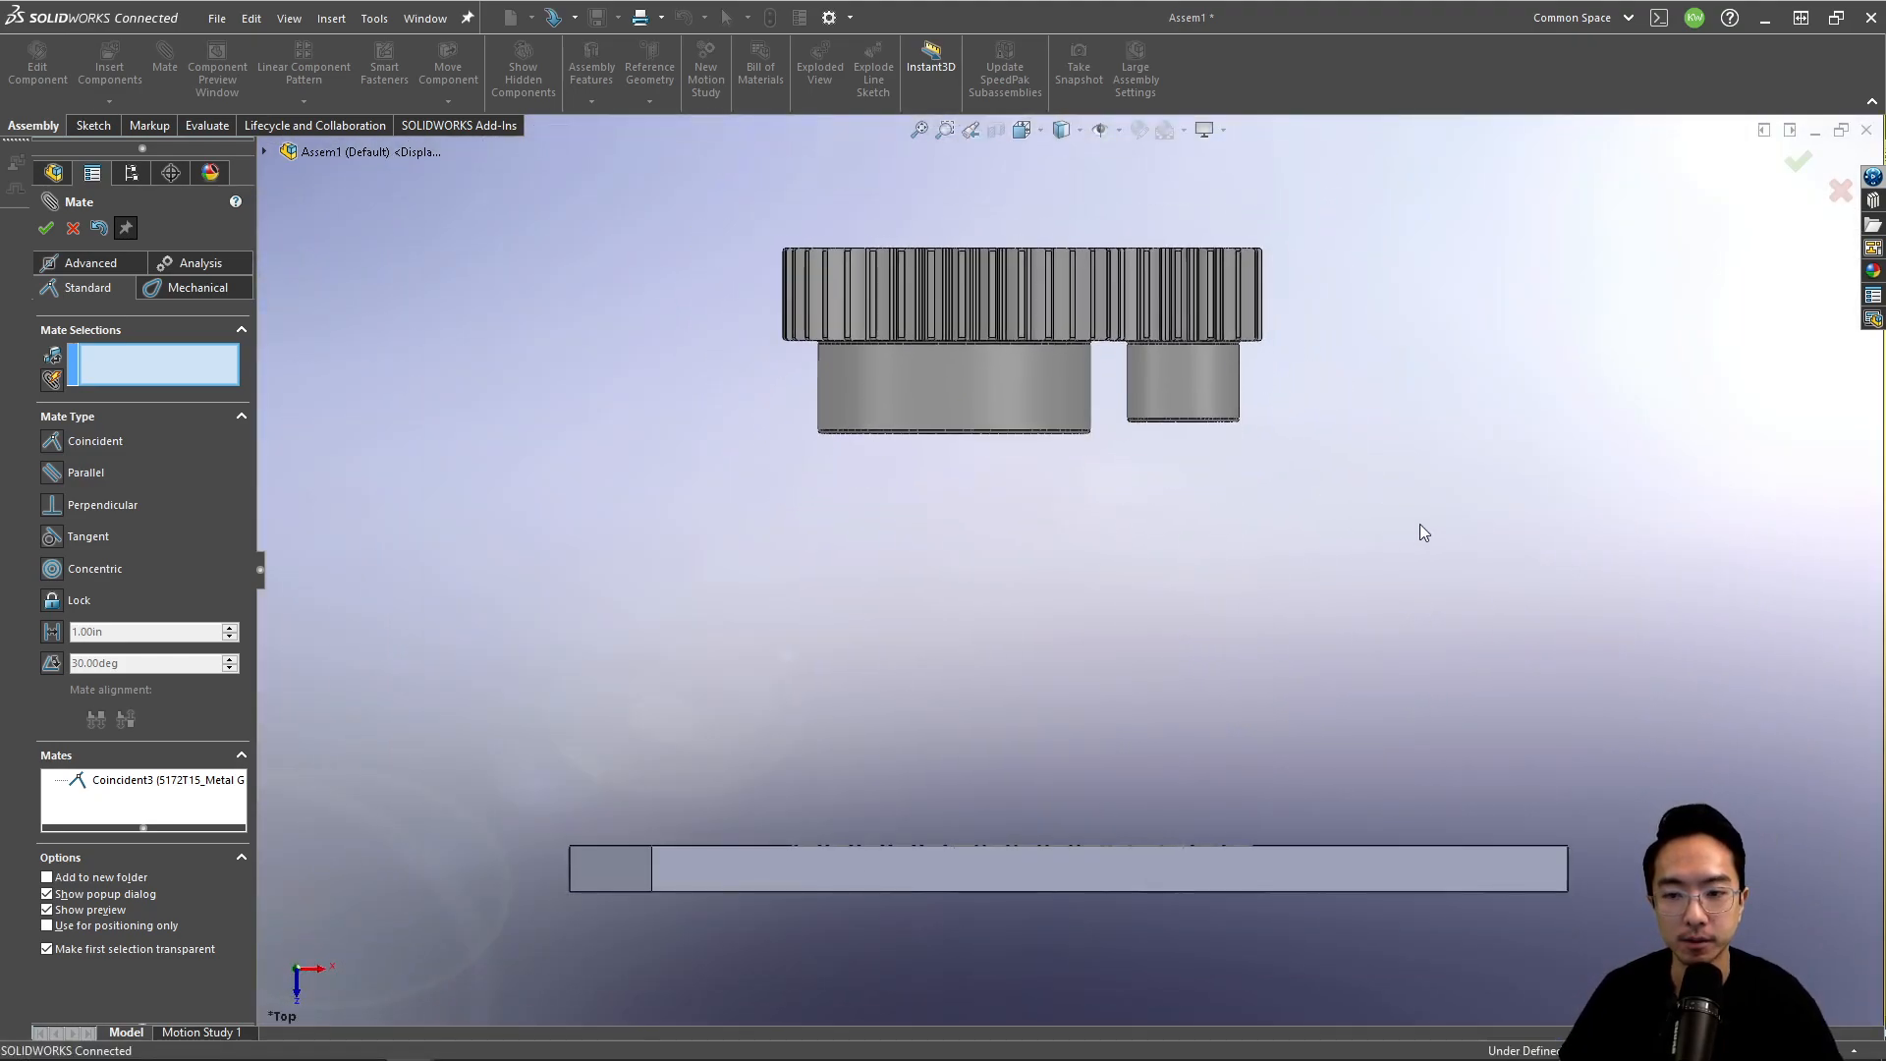
left_click_drag(1014, 880, 972, 458)
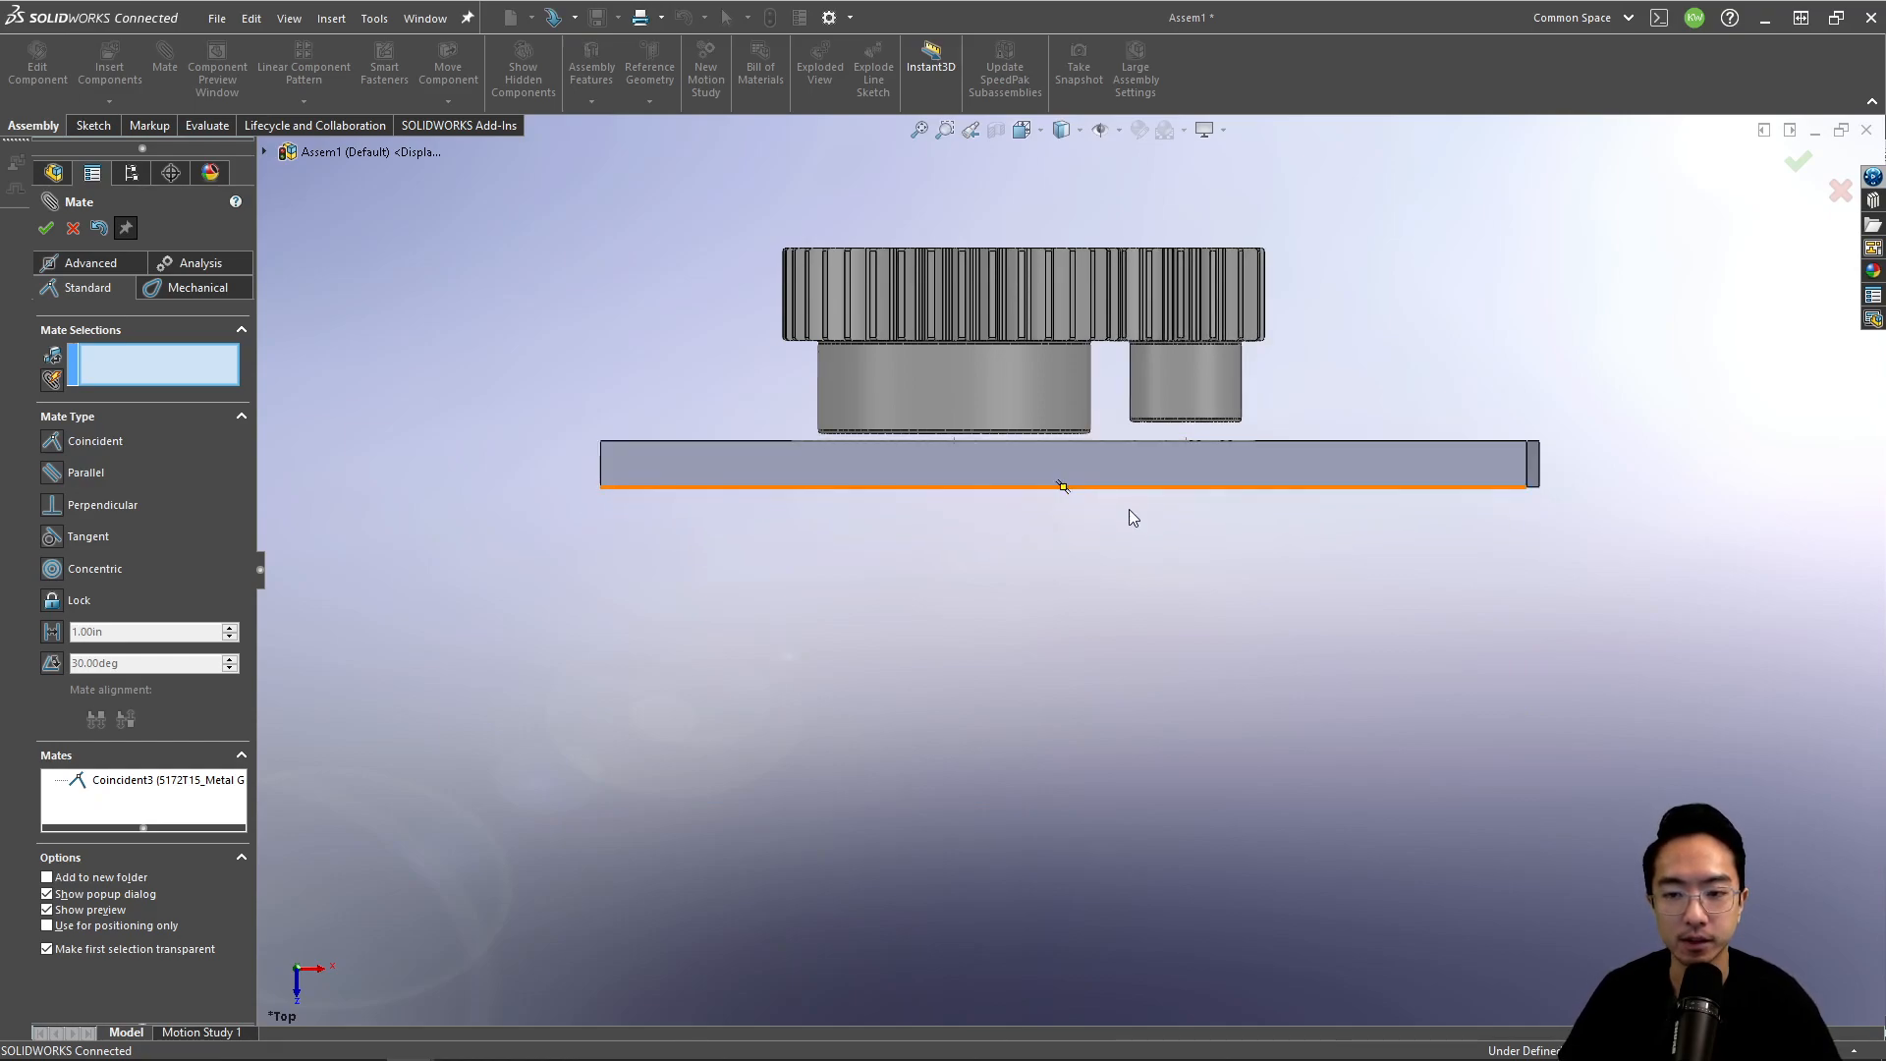
Step: Examine from several angles how the two gear hubs sit relative to the bearings and the plate
middle_click_drag(1081, 447, 1348, 515)
scroll(965, 438, "up", 5)
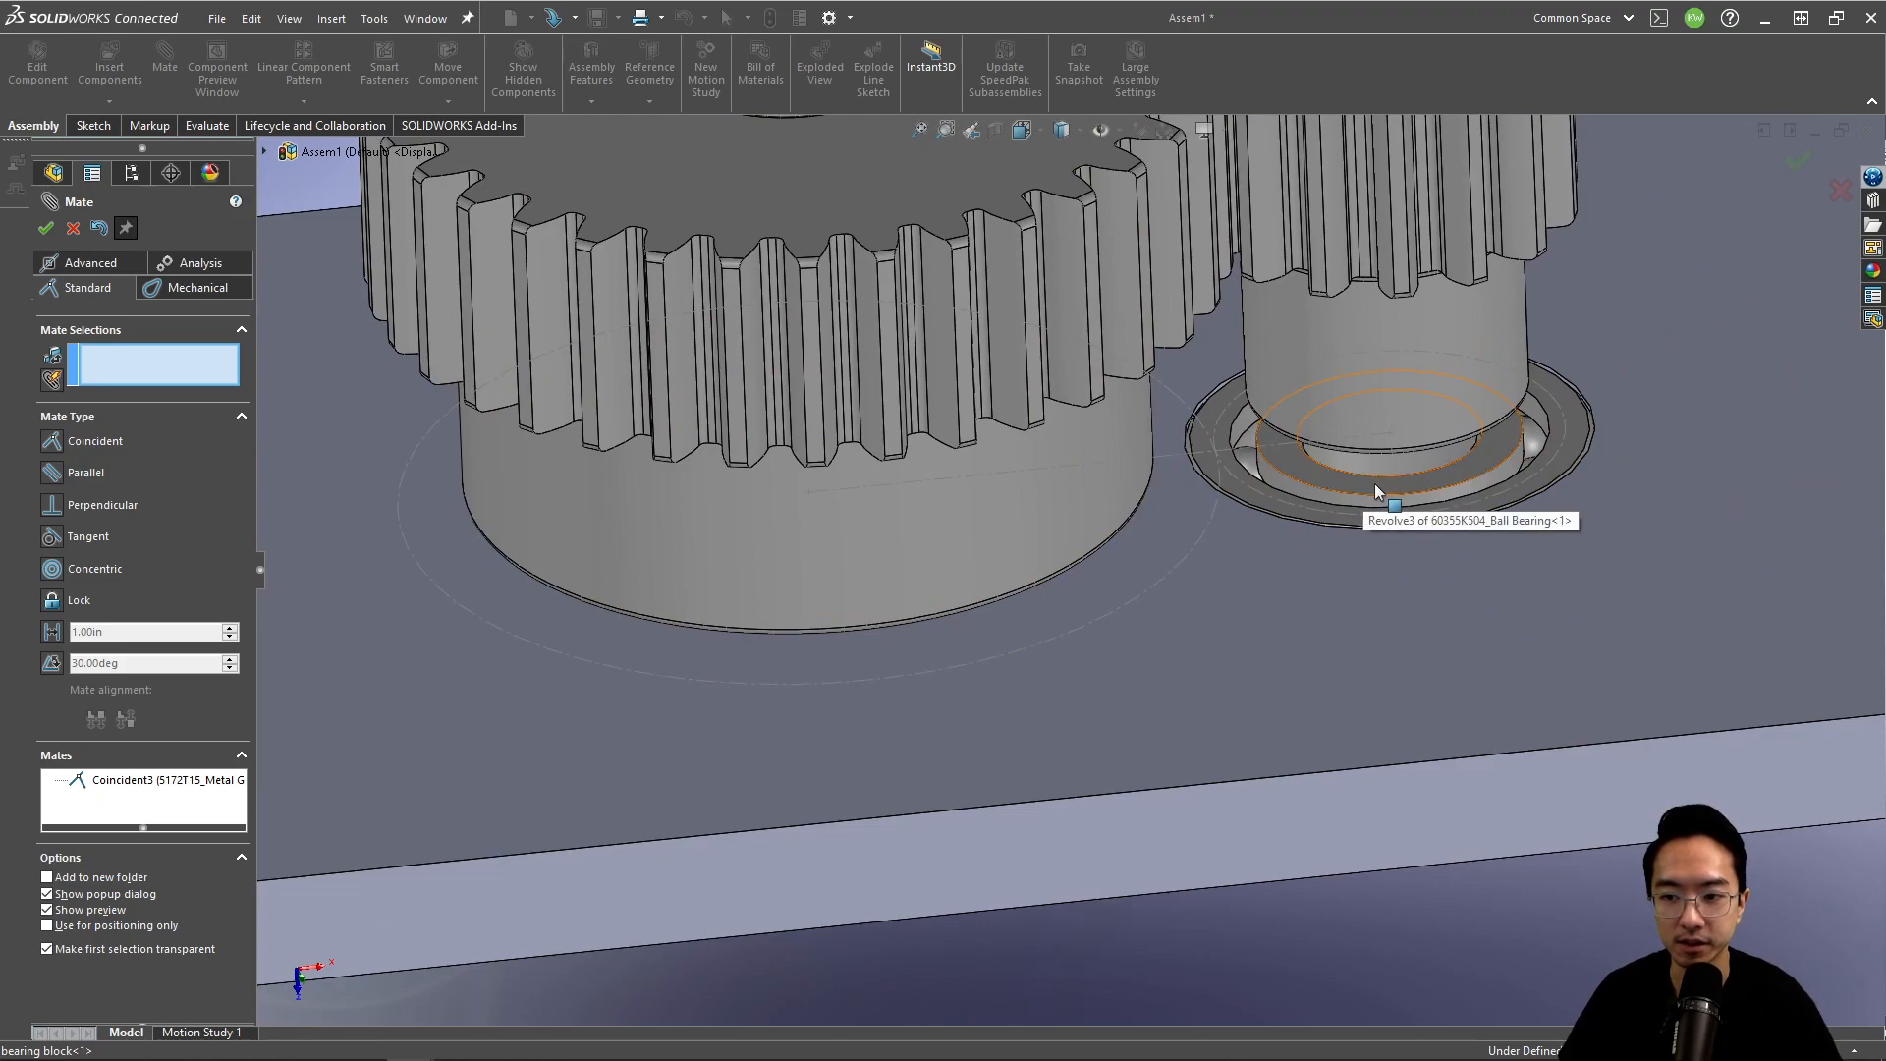
middle_click_drag(1046, 635, 1014, 511)
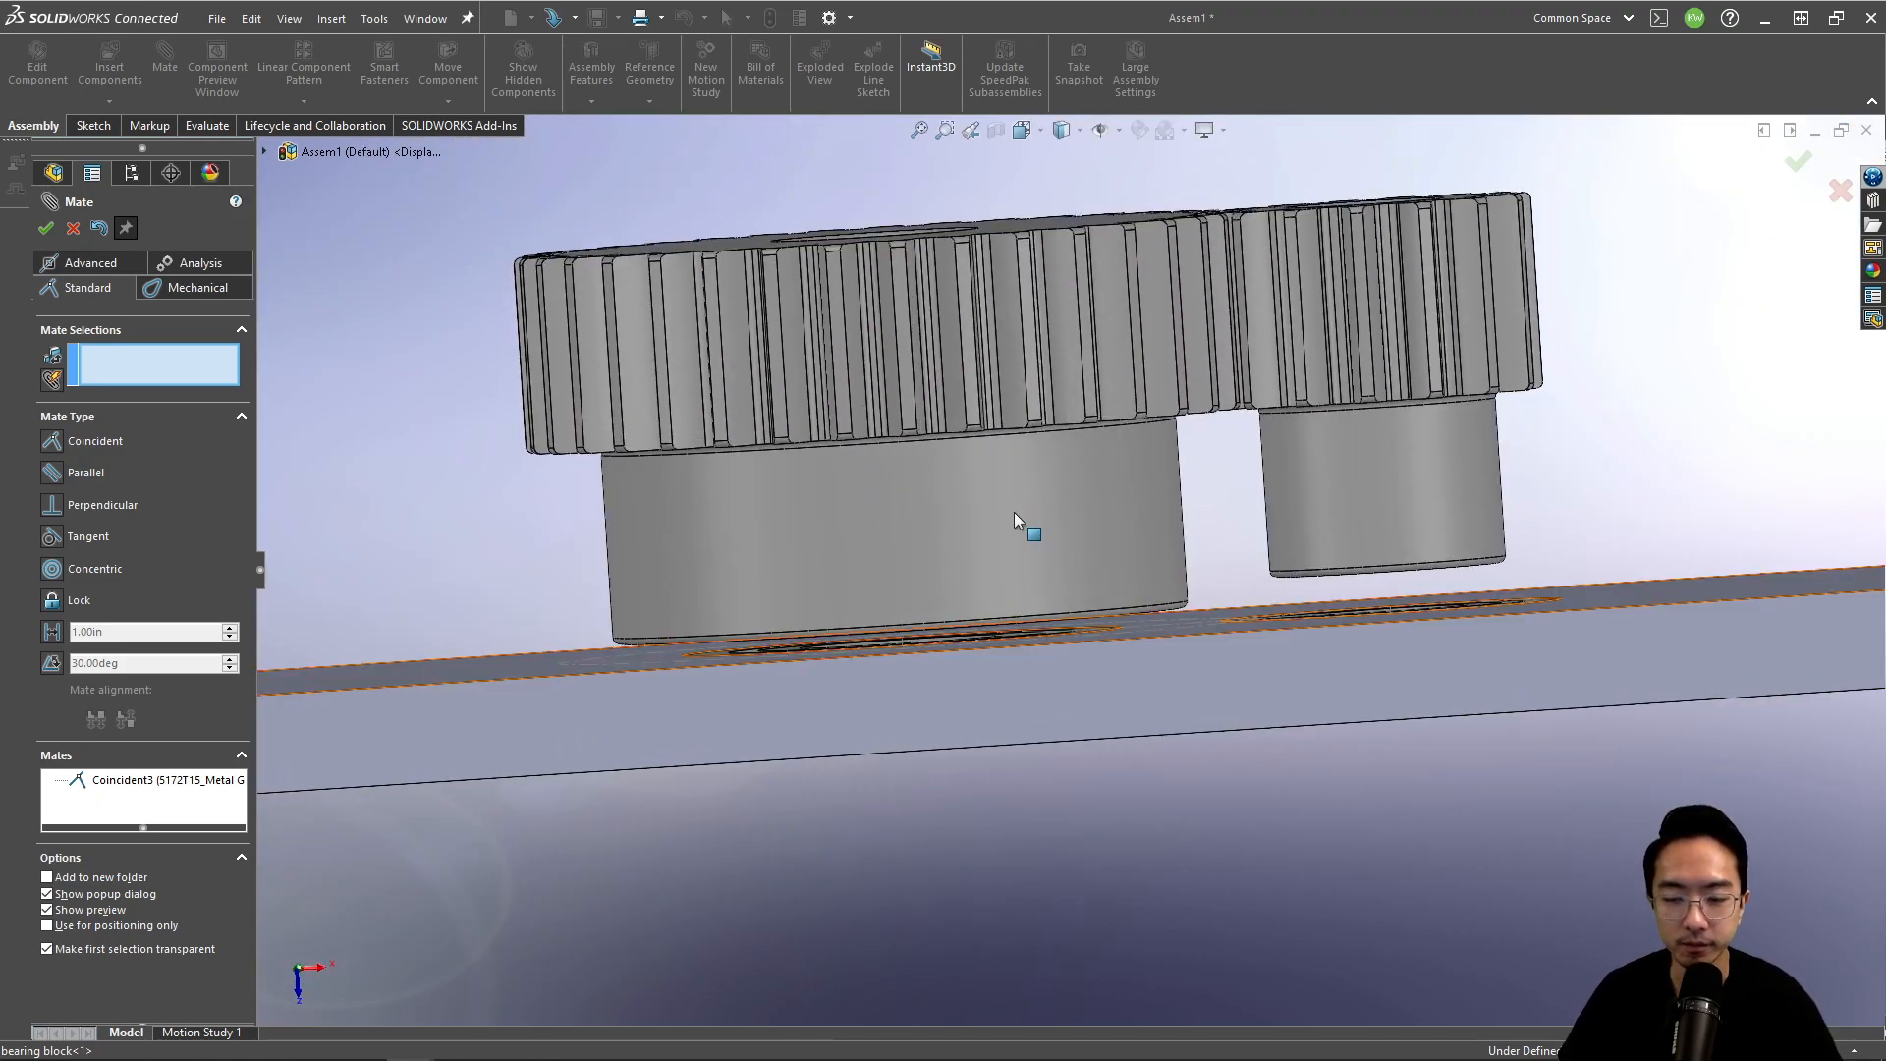
key("Escape")
scroll(1071, 474, "up", 1)
middle_click_drag(1071, 431, 1074, 468)
scroll(1055, 636, "down", 5)
mouse_move(1047, 670)
middle_mouse_down()
mouse_move(1023, 642)
mouse_move(1035, 628)
mouse_move(1049, 670)
middle_mouse_up()
scroll(1070, 629, "up", 2)
middle_click_drag(1282, 521, 1360, 526)
scroll(1200, 615, "down", 3)
Step: Measure the distance between the smaller bearing's inner ring face and the underside of the smaller gear's hub
left_click(1135, 603)
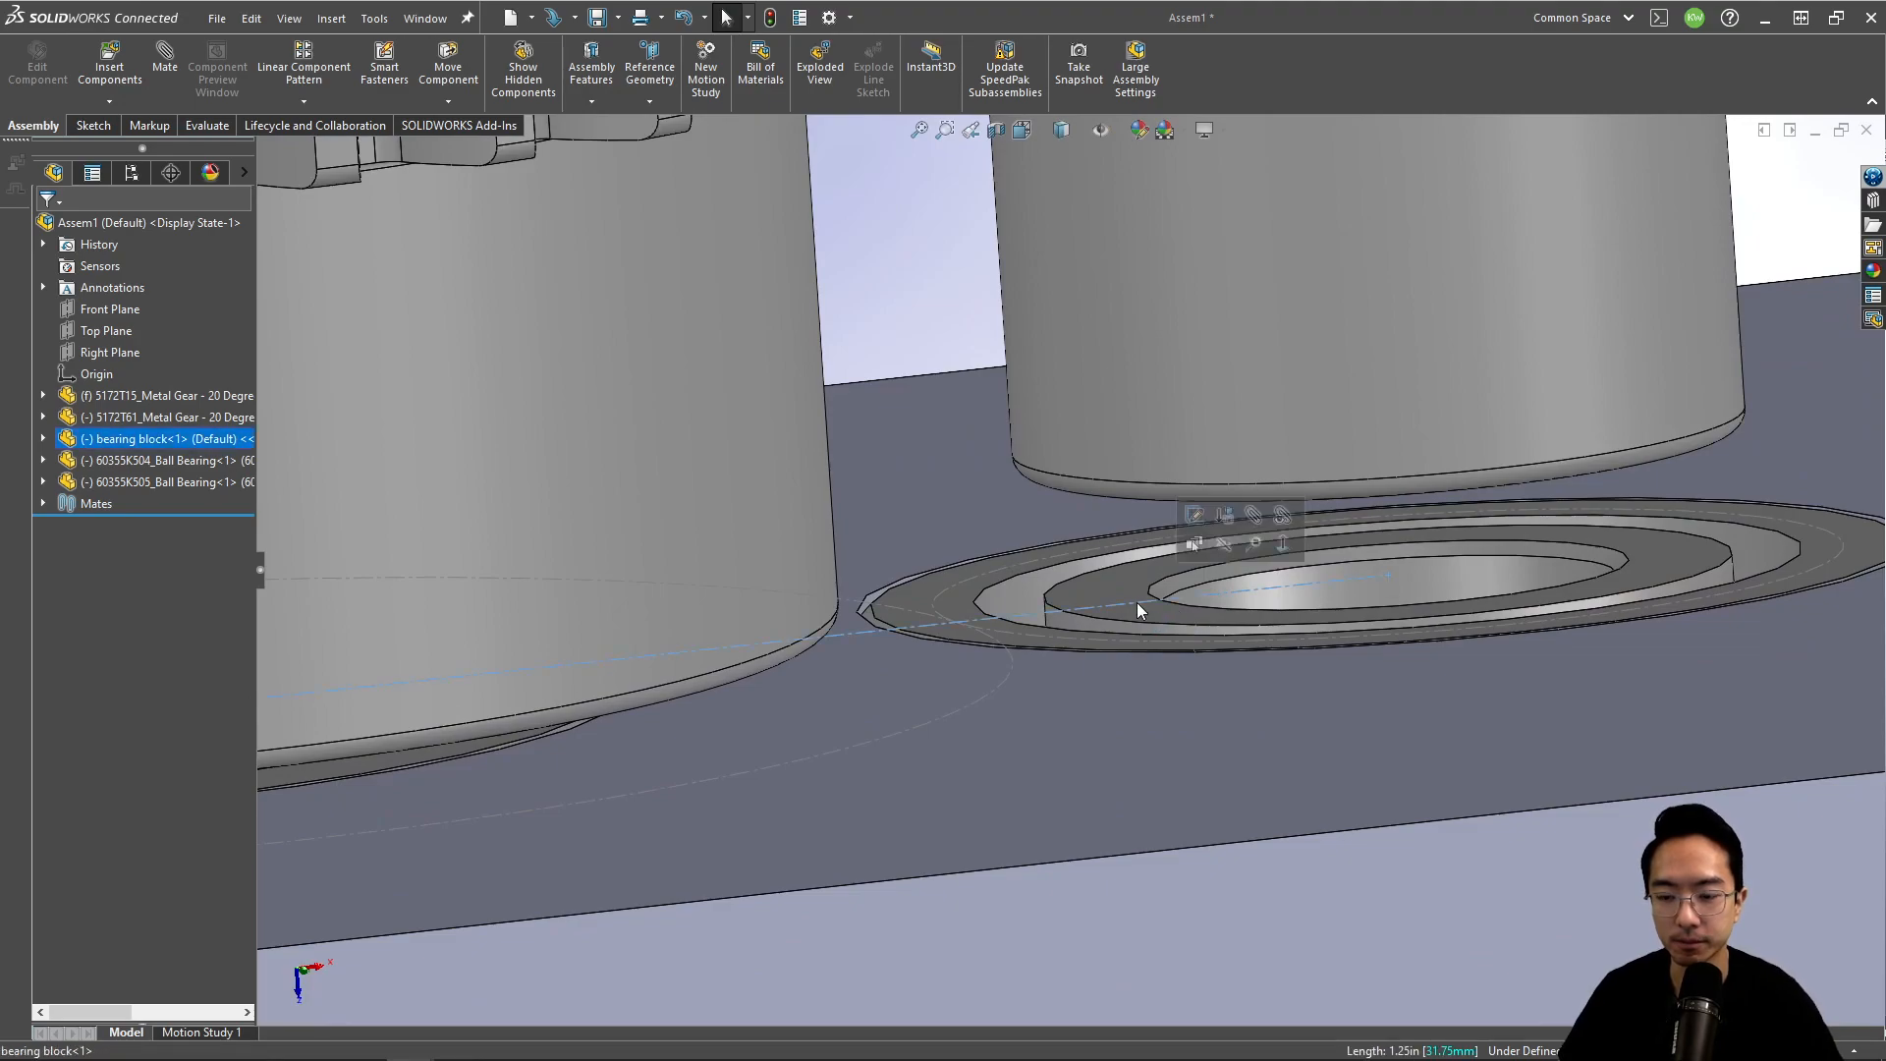
left_click(1122, 589)
middle_click_drag(1126, 590, 1128, 510)
key("m")
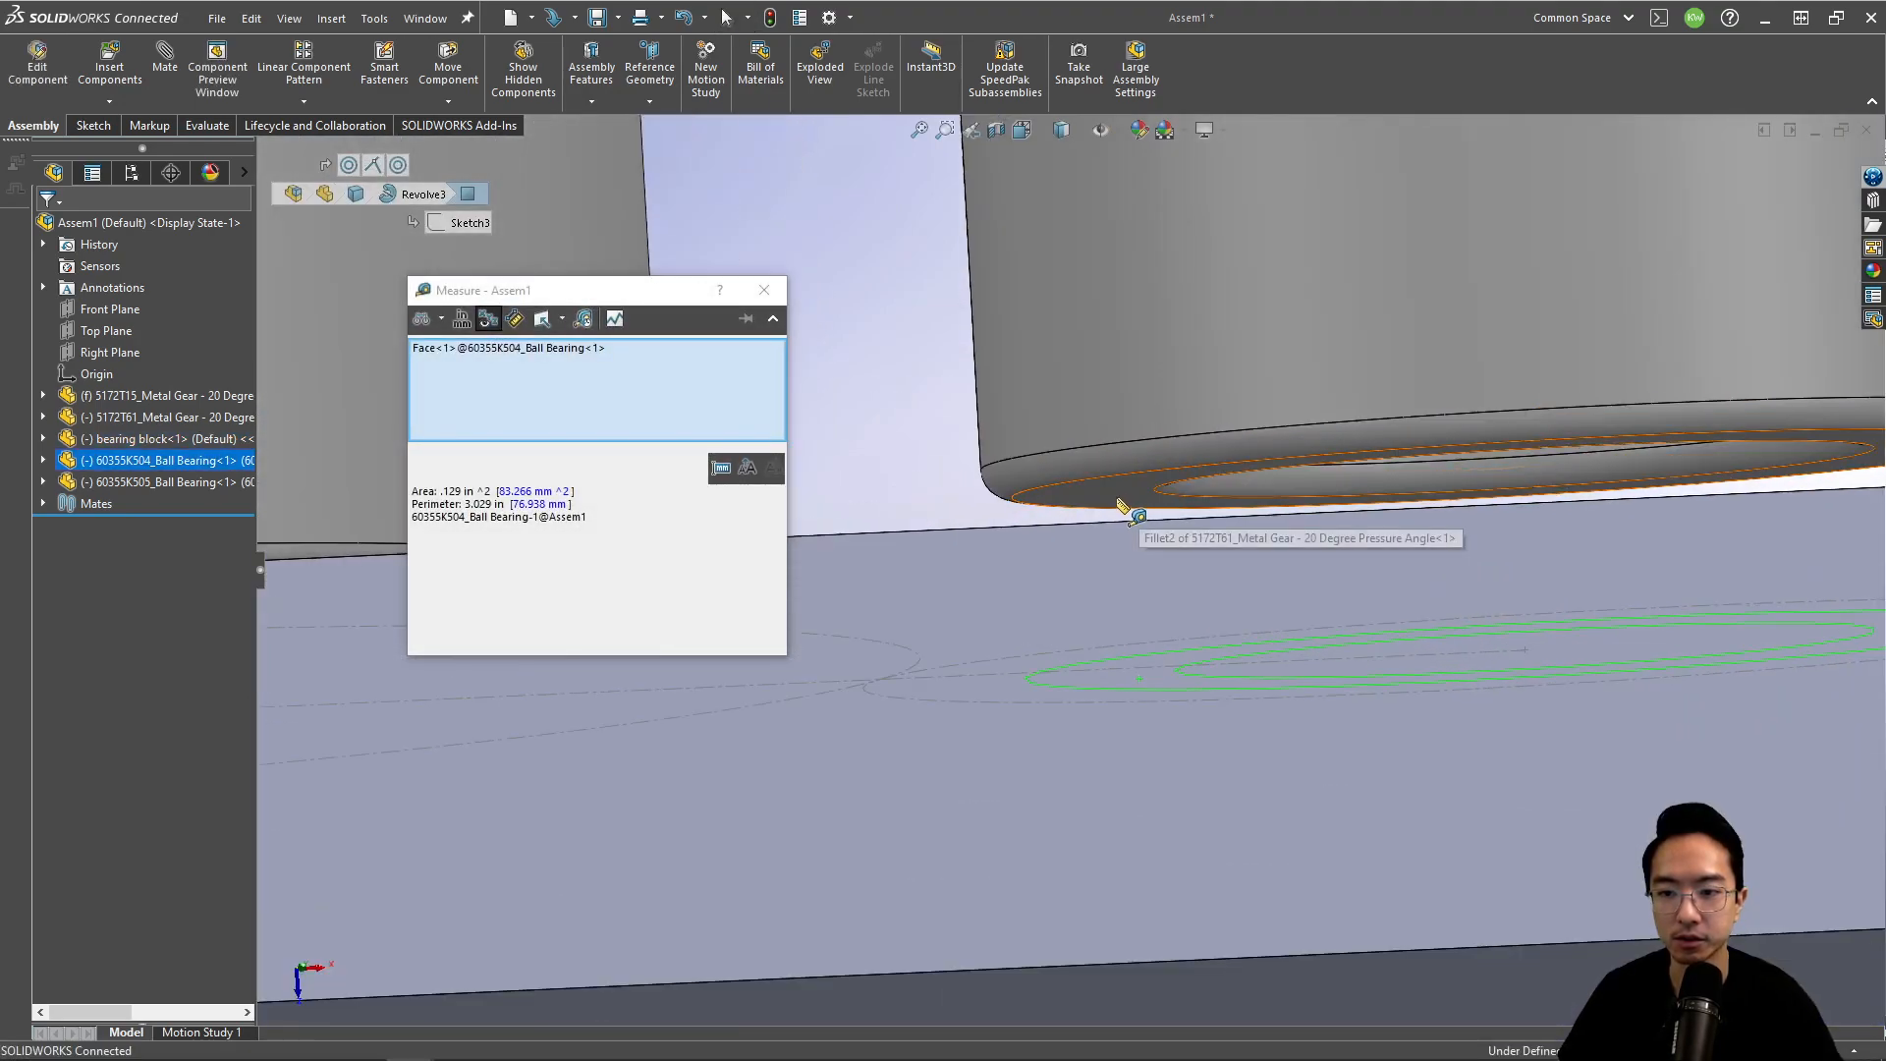
left_click(1122, 503)
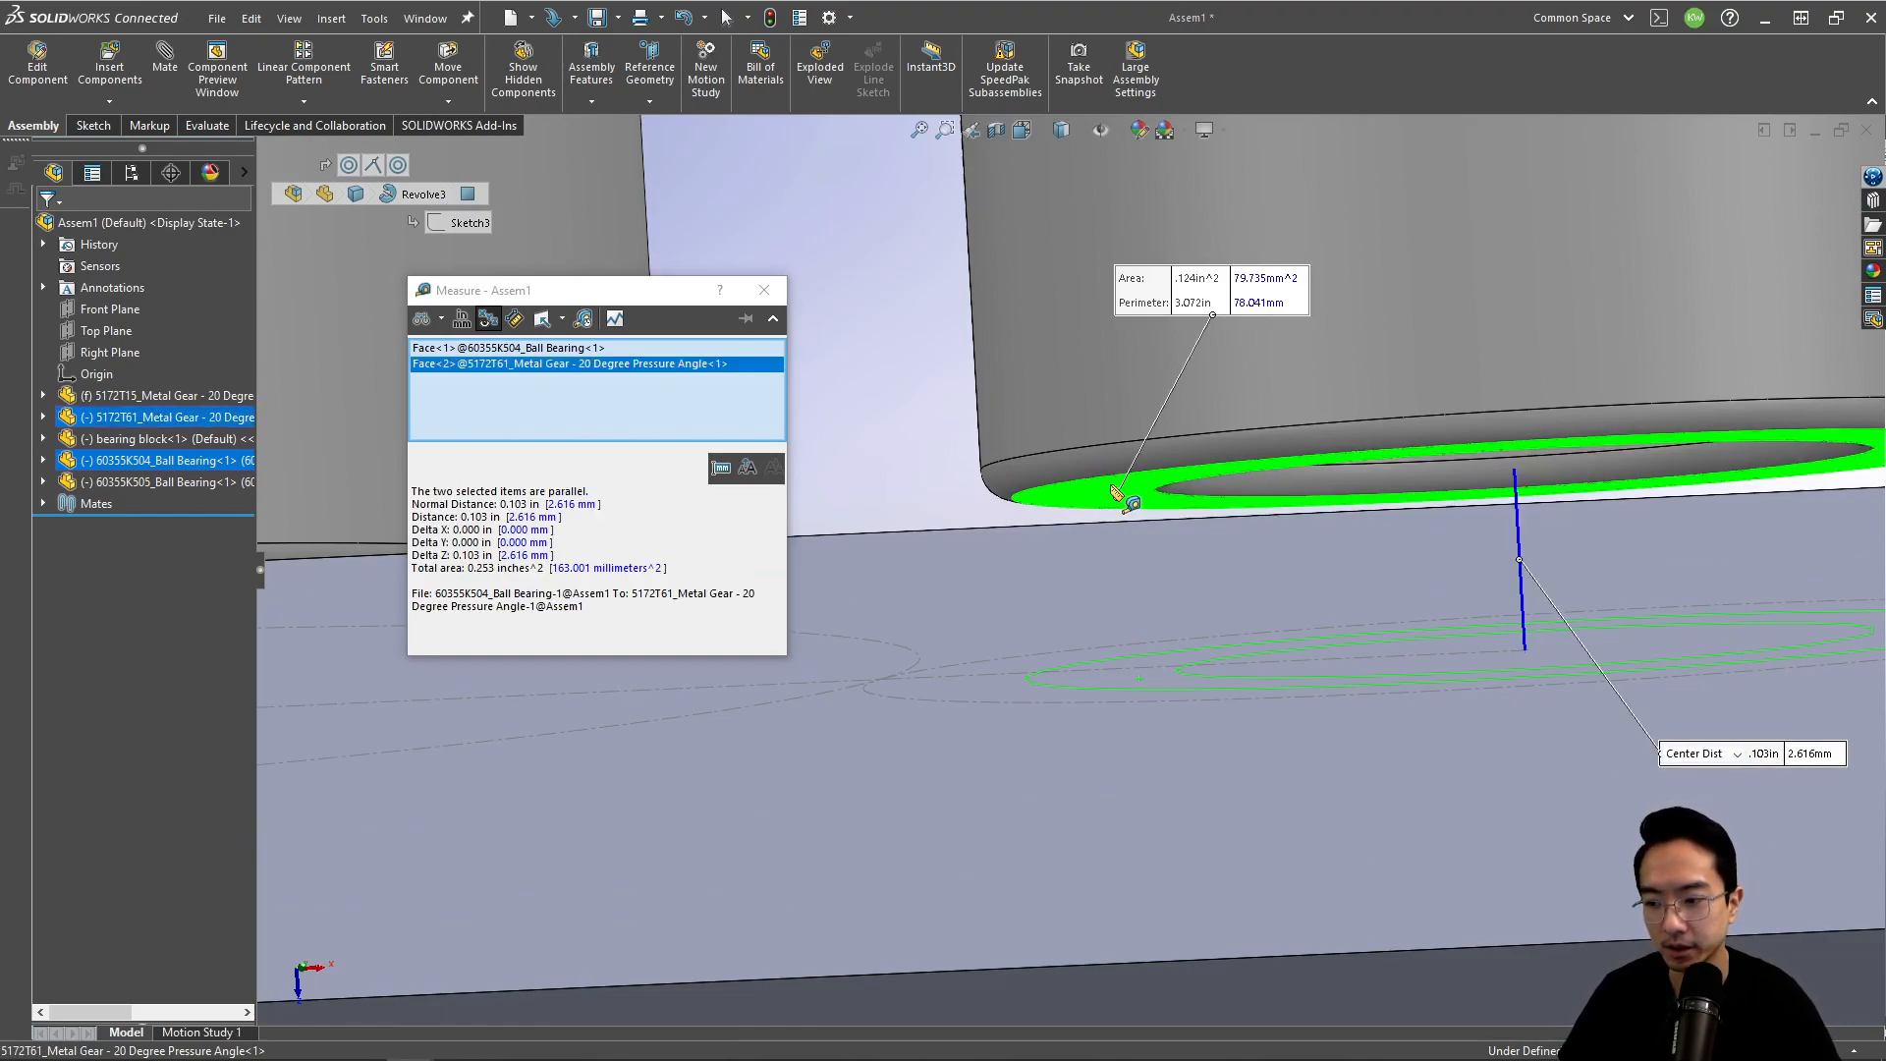
key("Escape")
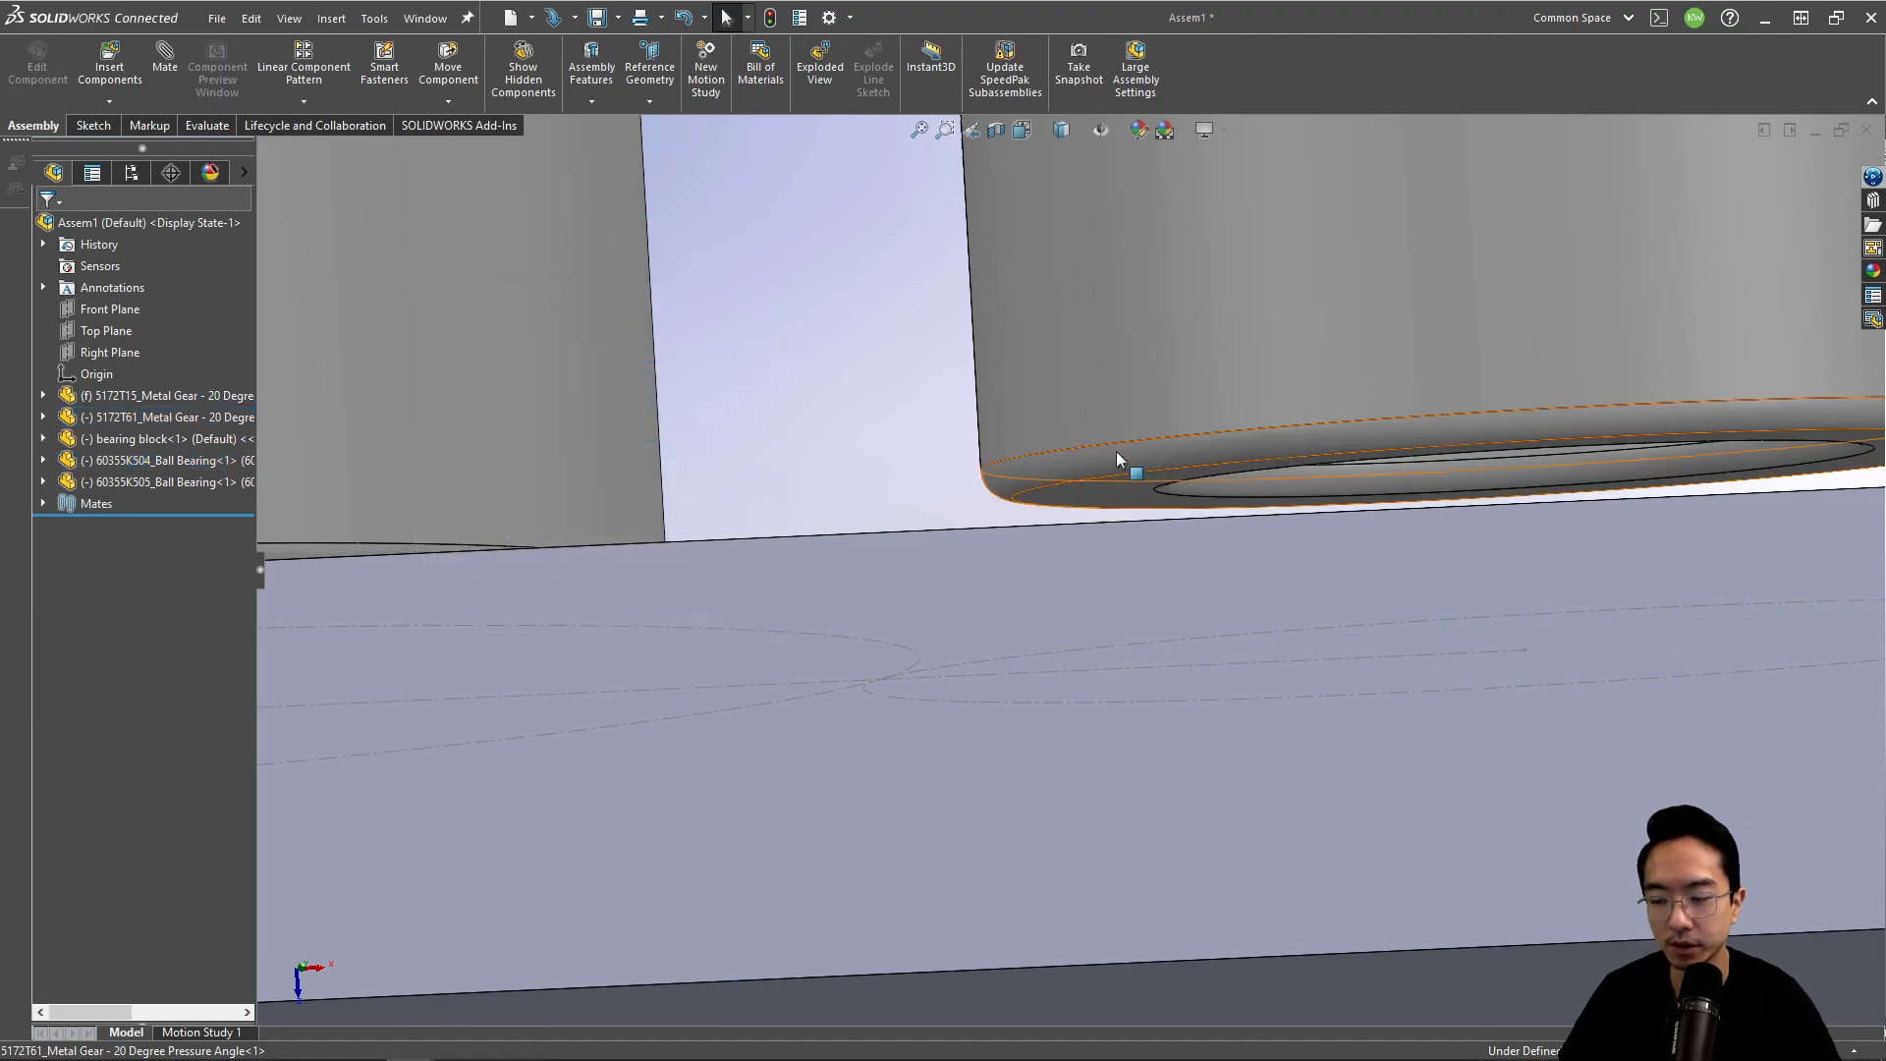
Step: Create a new part document and arrange its window side by side with the gear assembly
middle_click_drag(1112, 437, 1157, 498)
key("f")
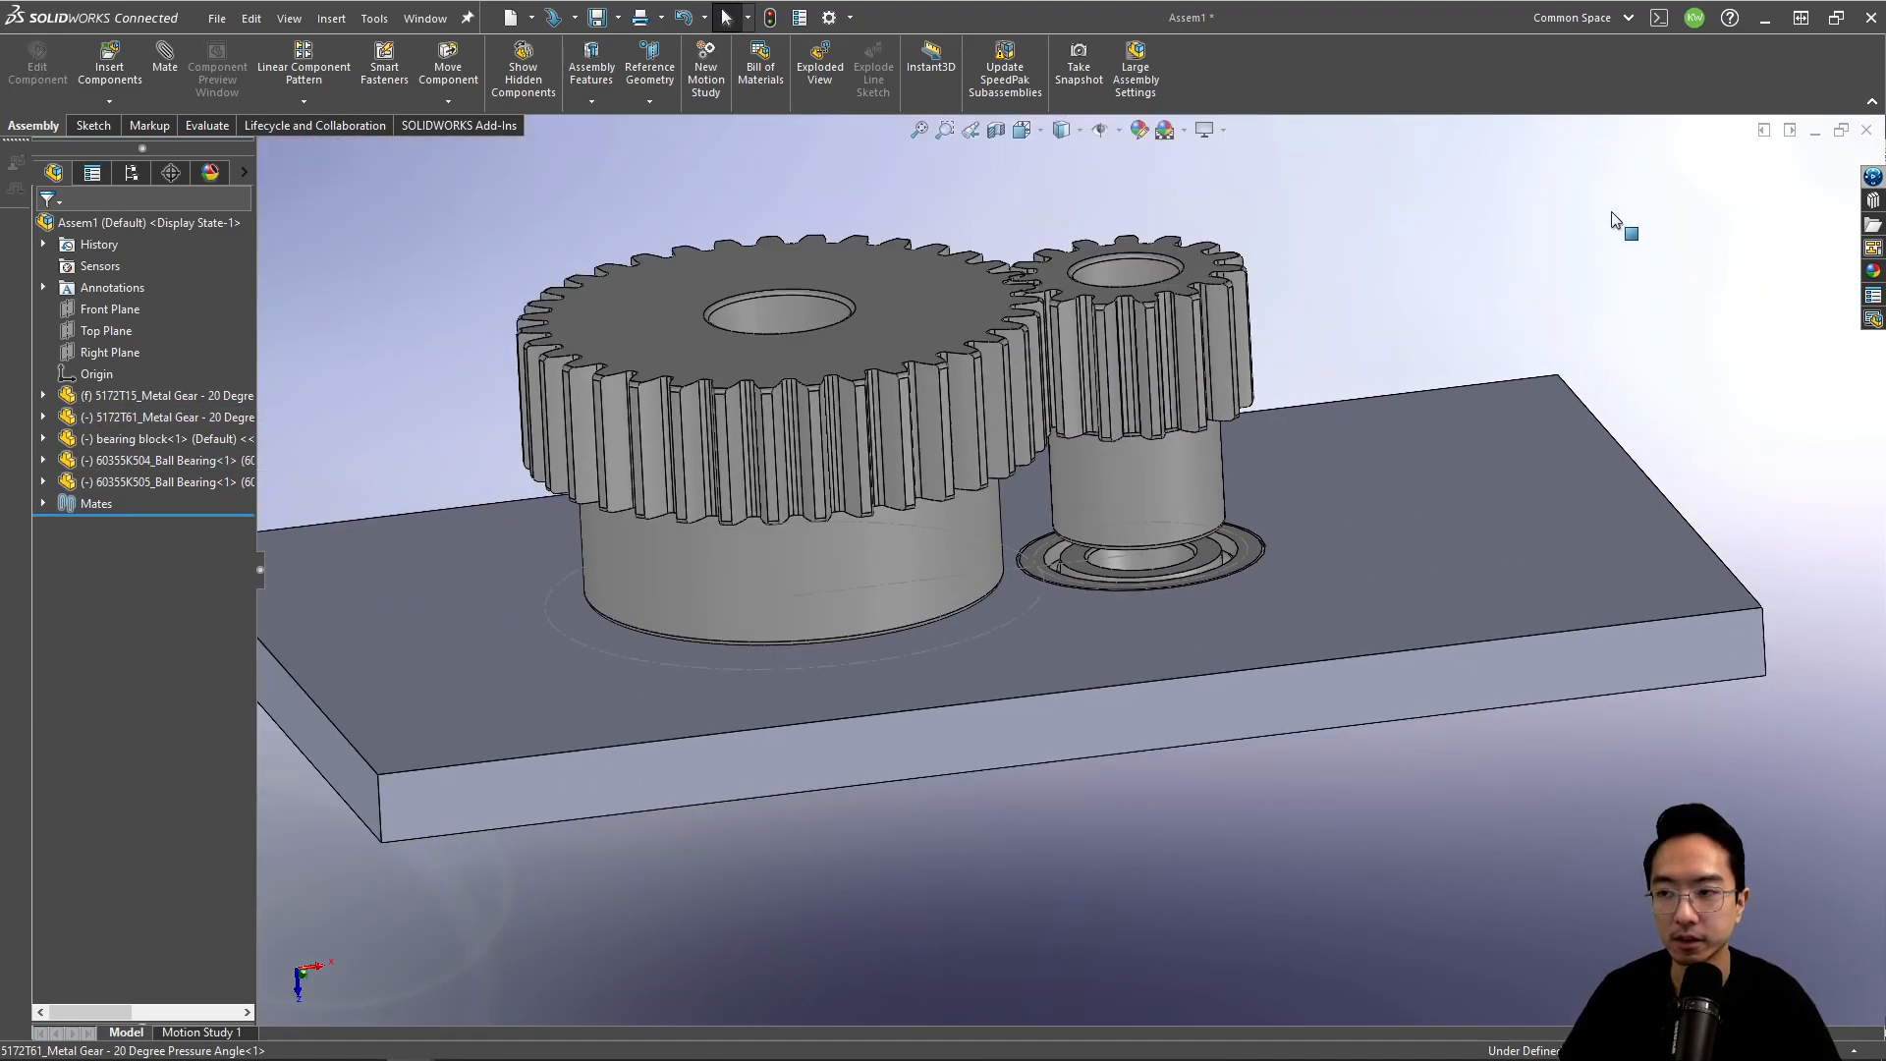
left_click(1790, 131)
left_click(216, 18)
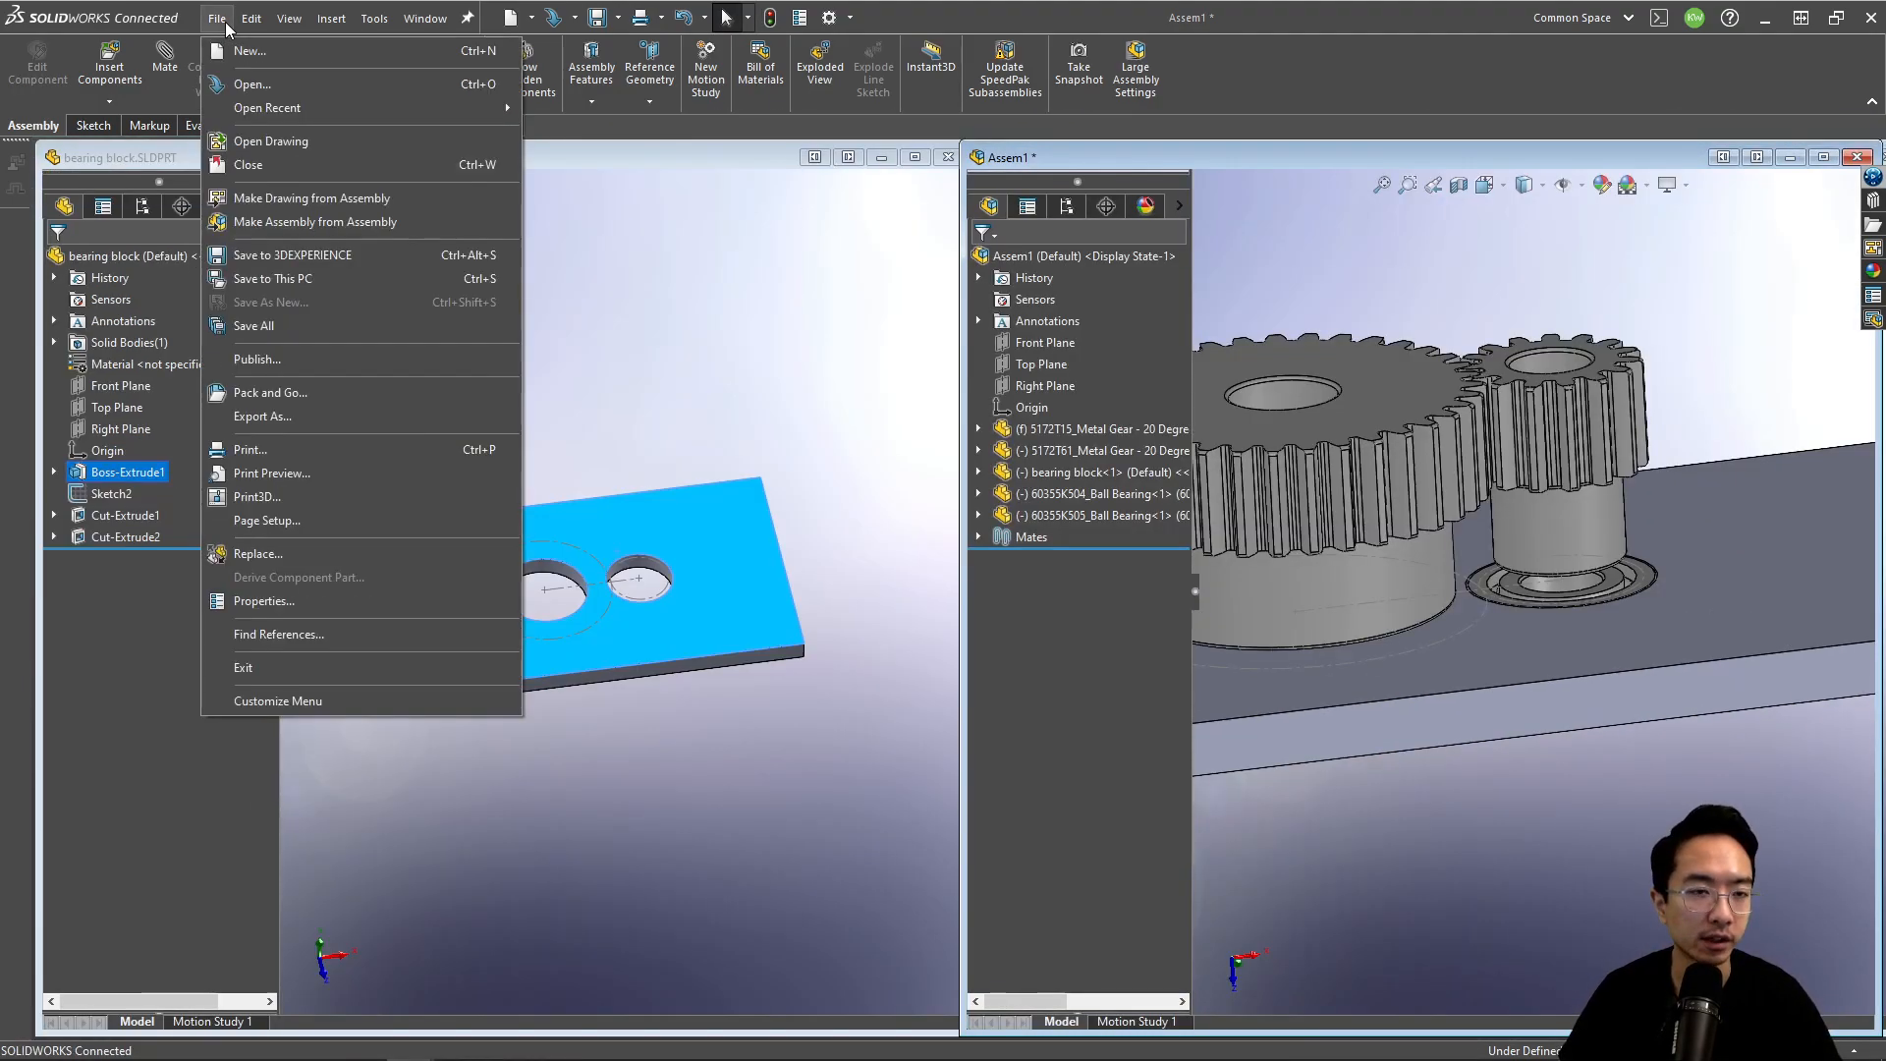
left_click(227, 44)
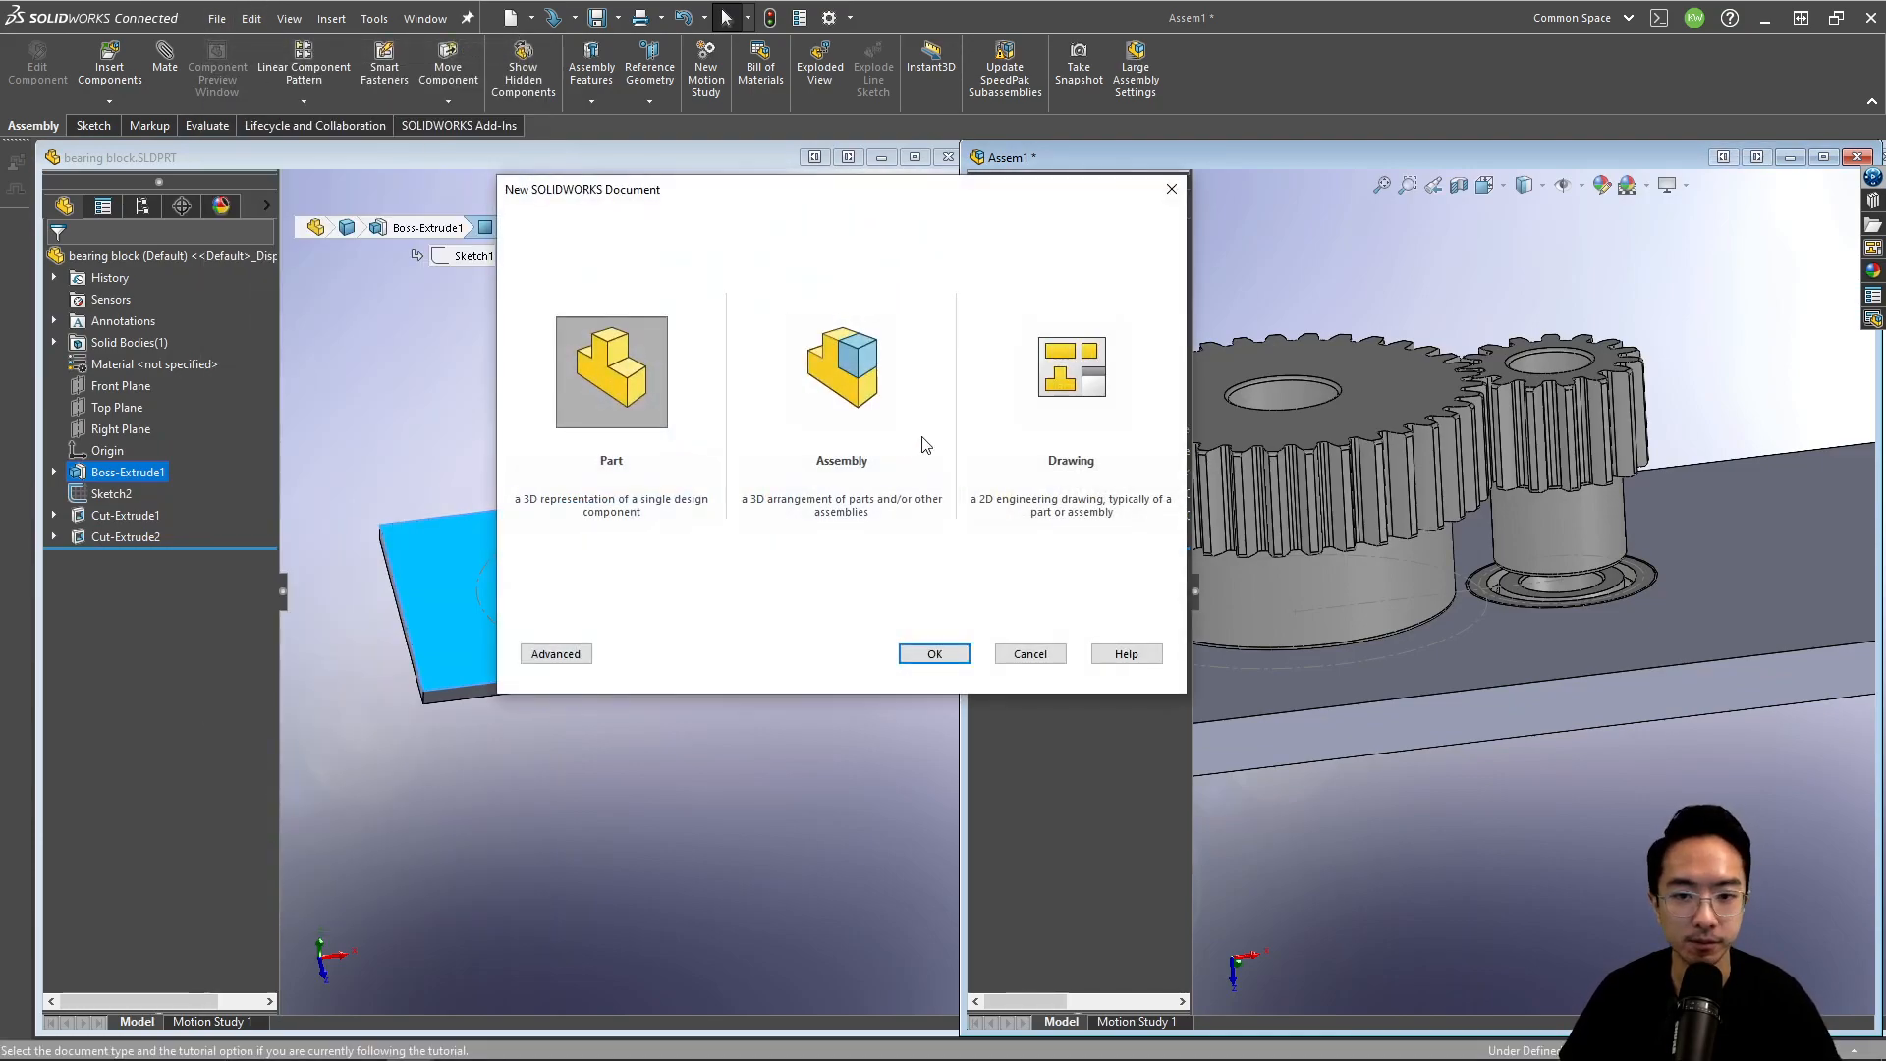
left_click(930, 655)
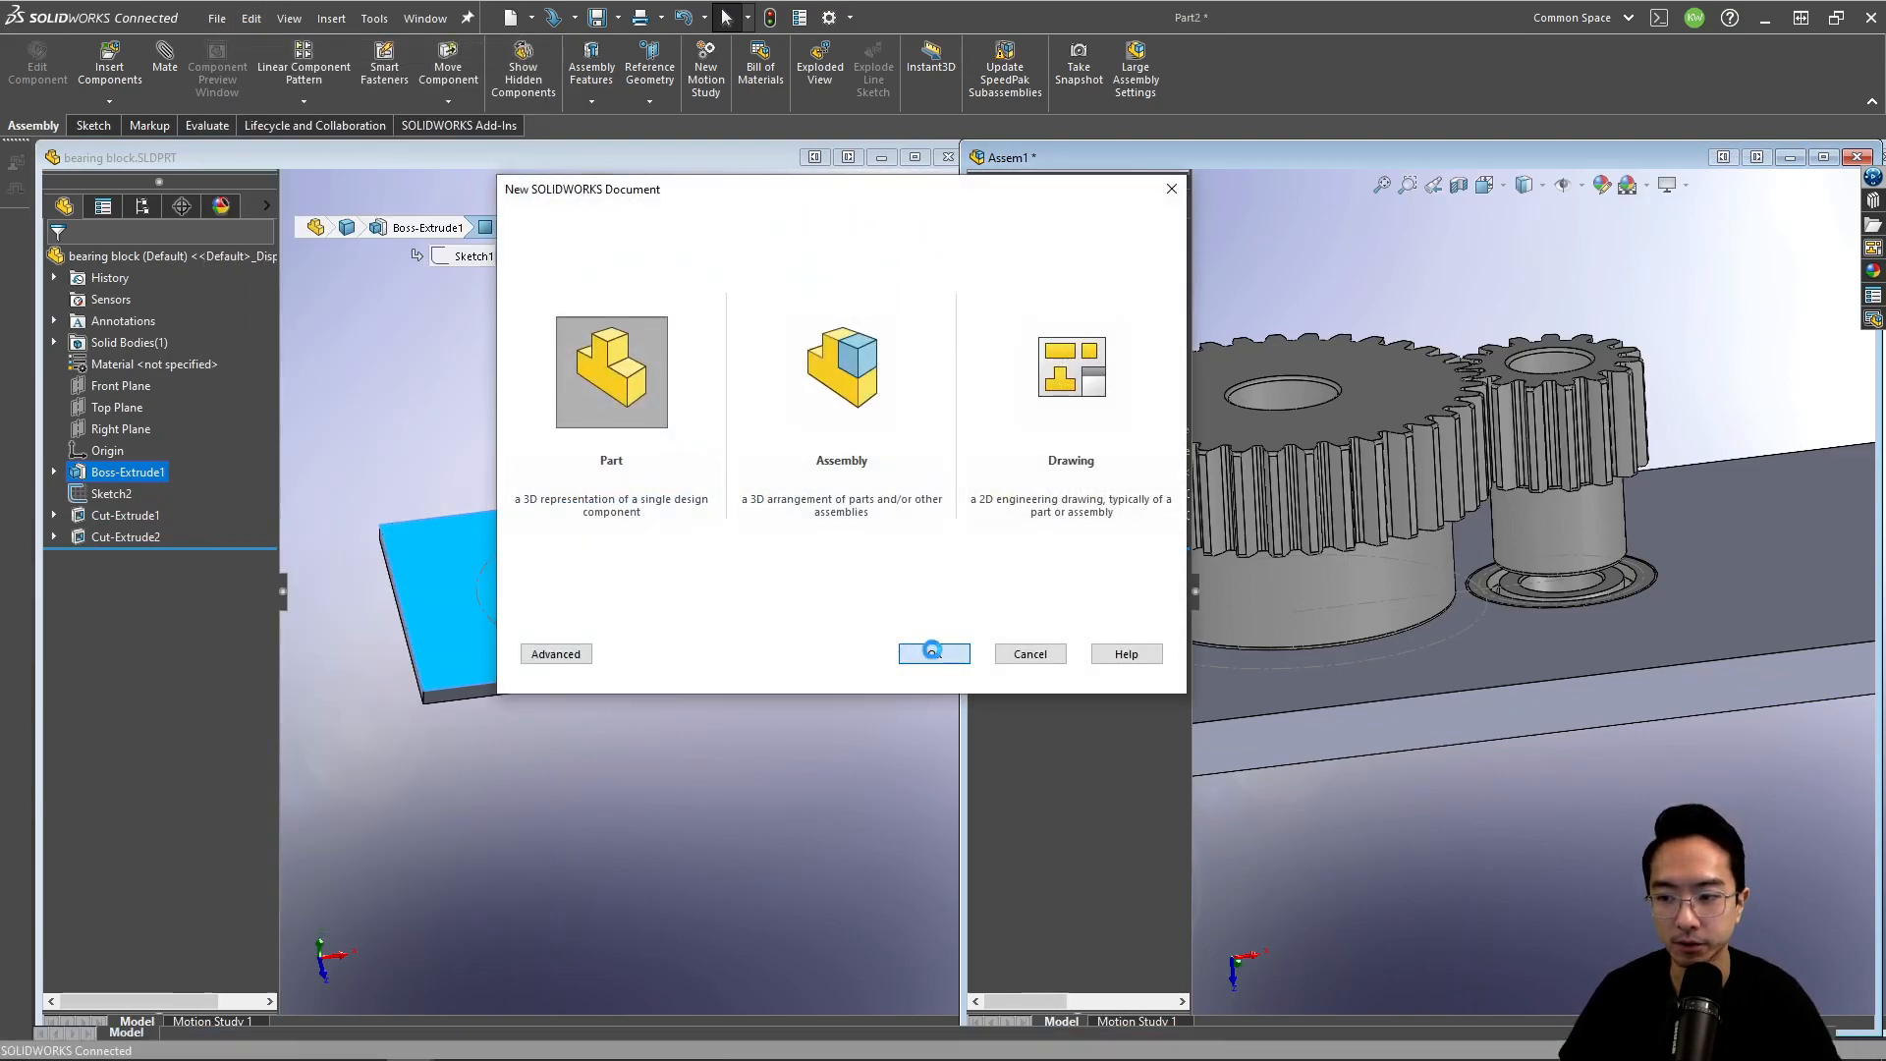
left_click(1790, 129)
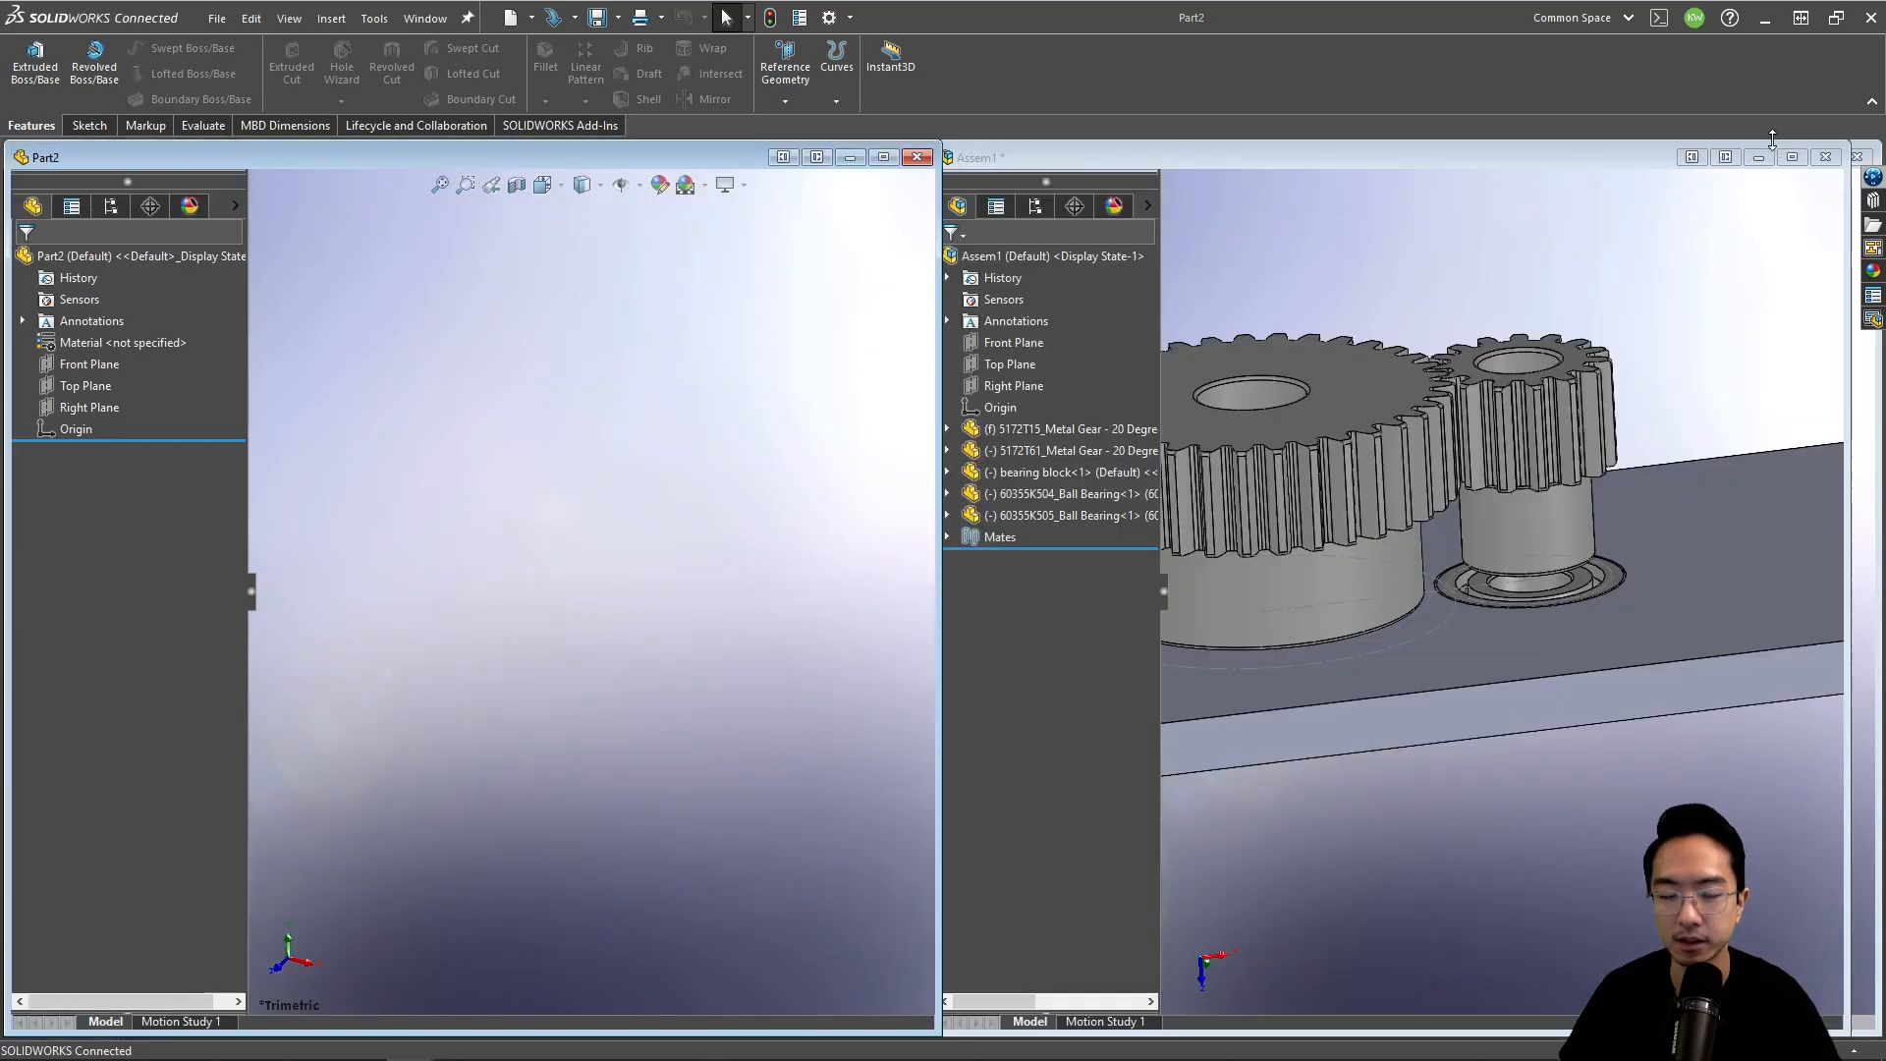
Step: Sketch two concentric circles centred on the origin of the Top Plane, the inner one about 1.95 in in diameter
left_click(82, 366)
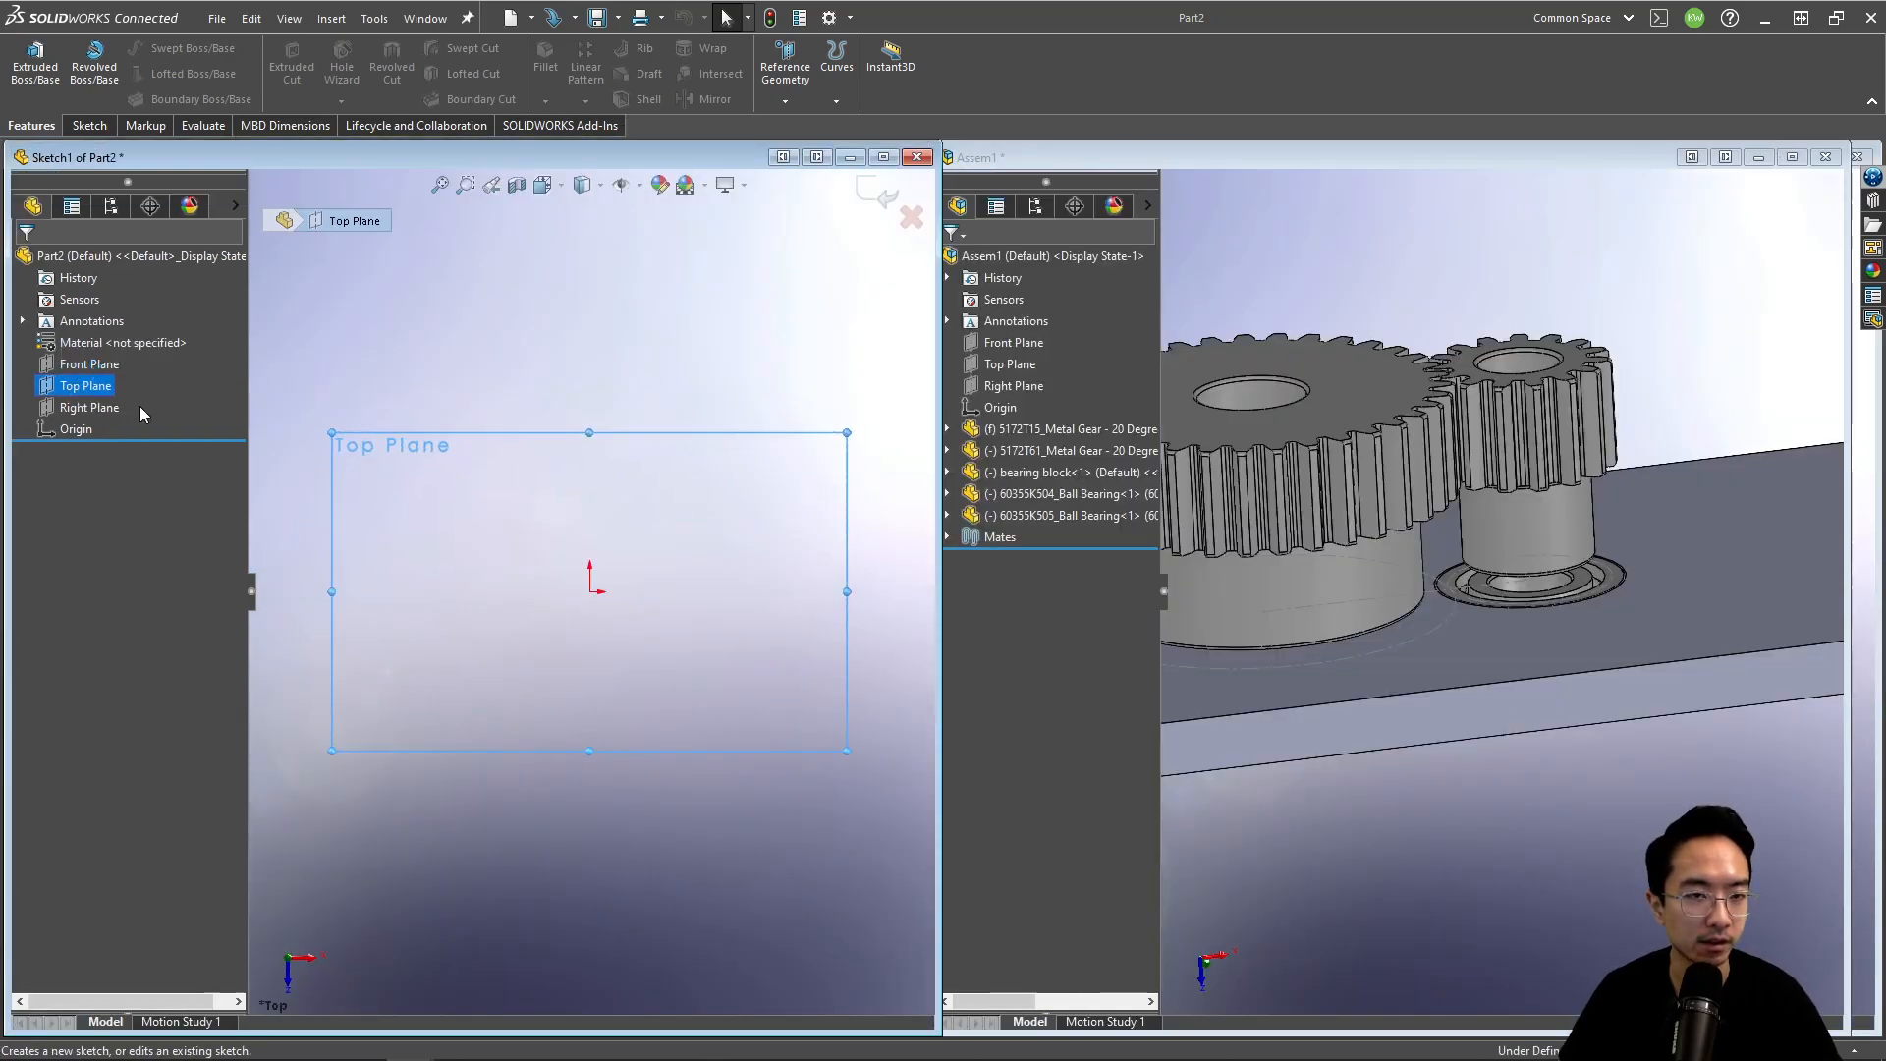
left_click(168, 49)
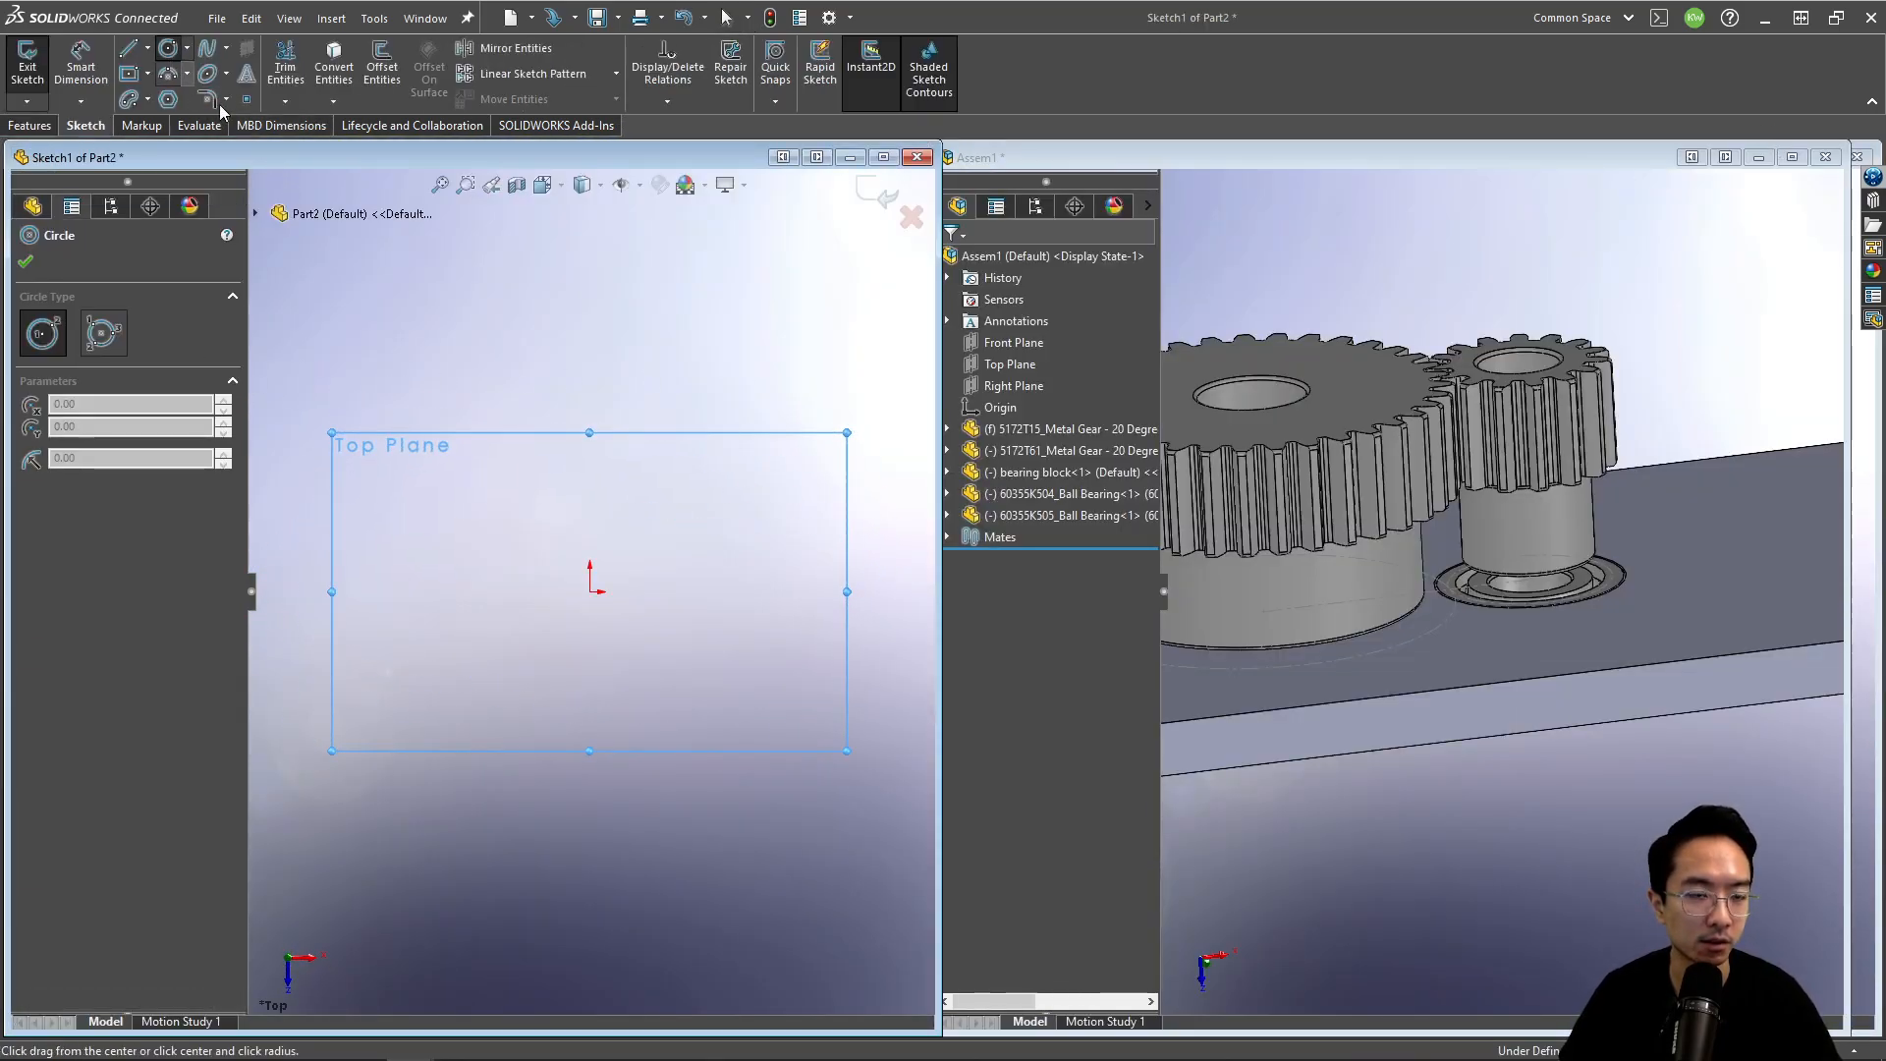
left_click(591, 591)
left_click(634, 531)
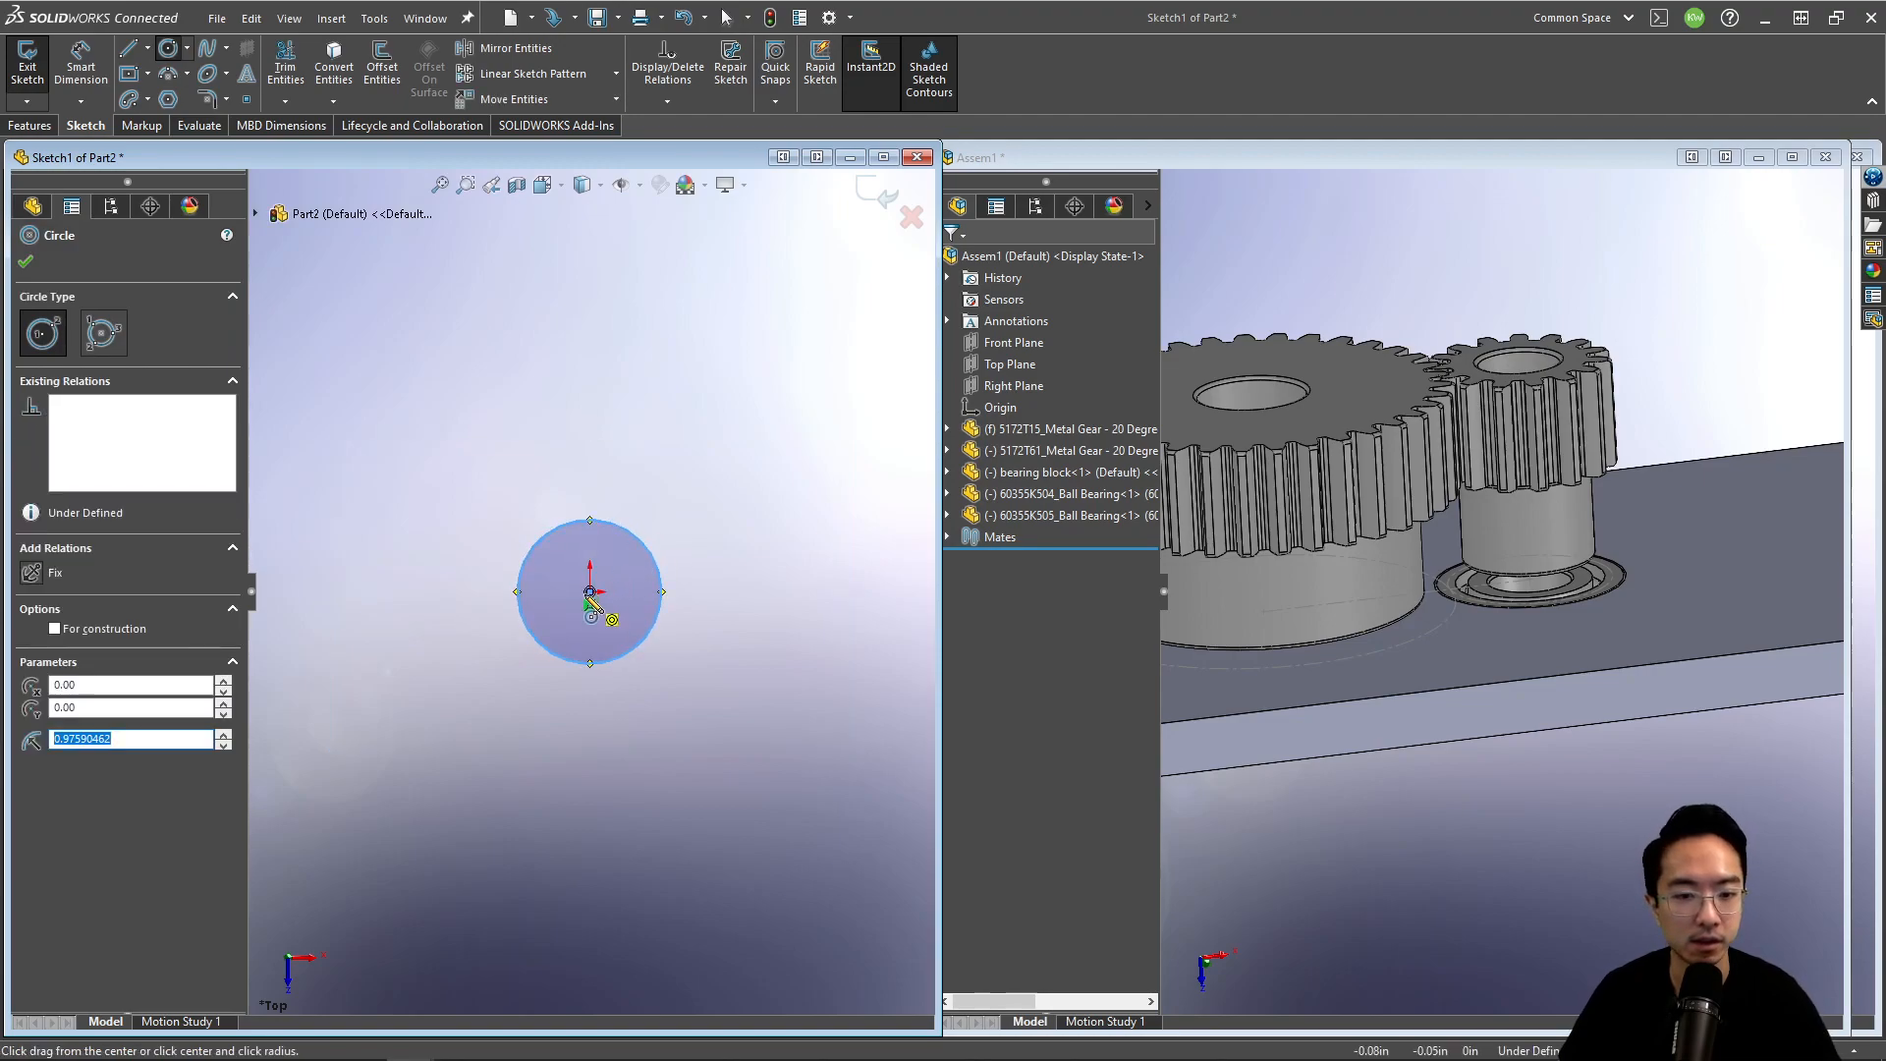
left_click(591, 591)
left_click(678, 506)
key("Escape")
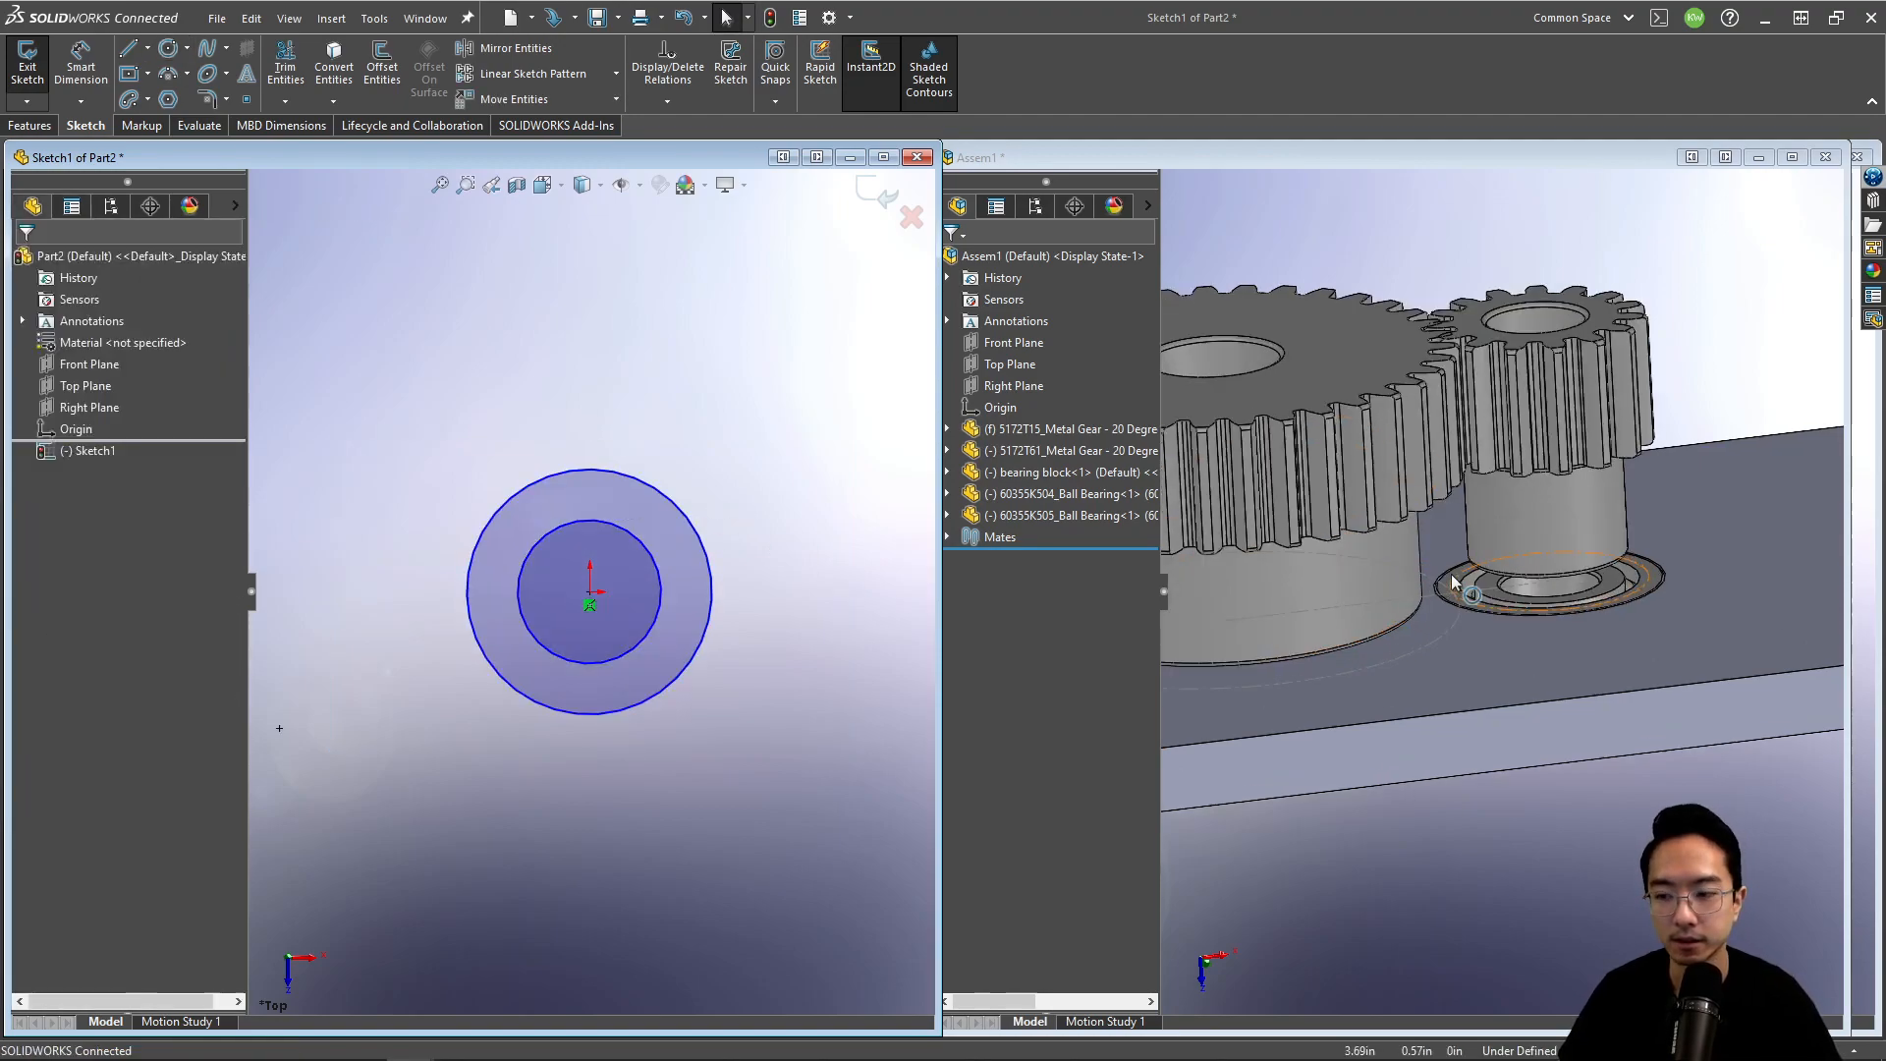
Step: Check the diameters of the smaller bearing's inner ring, and dimension the sketch circles at 0.375 in and 0.500 in in diameter
scroll(1453, 581, "down", 4)
left_click(1626, 625)
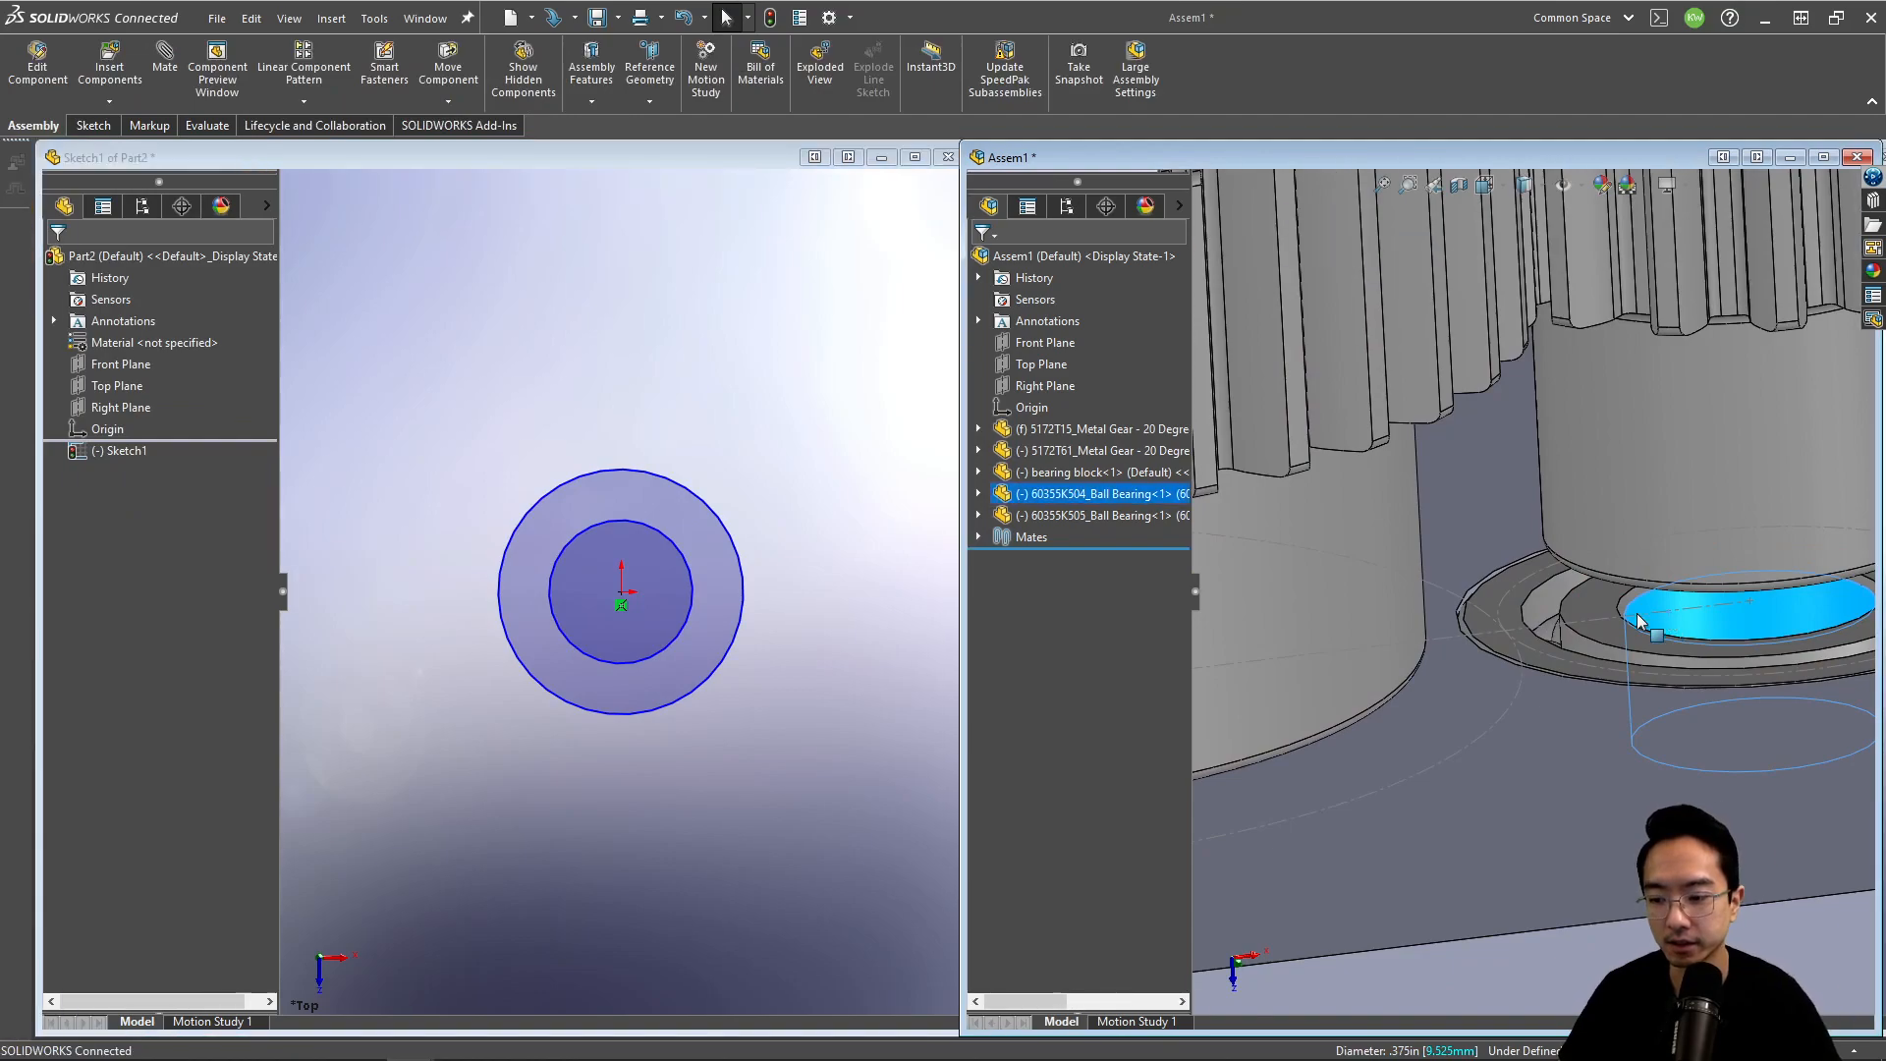
key("Escape")
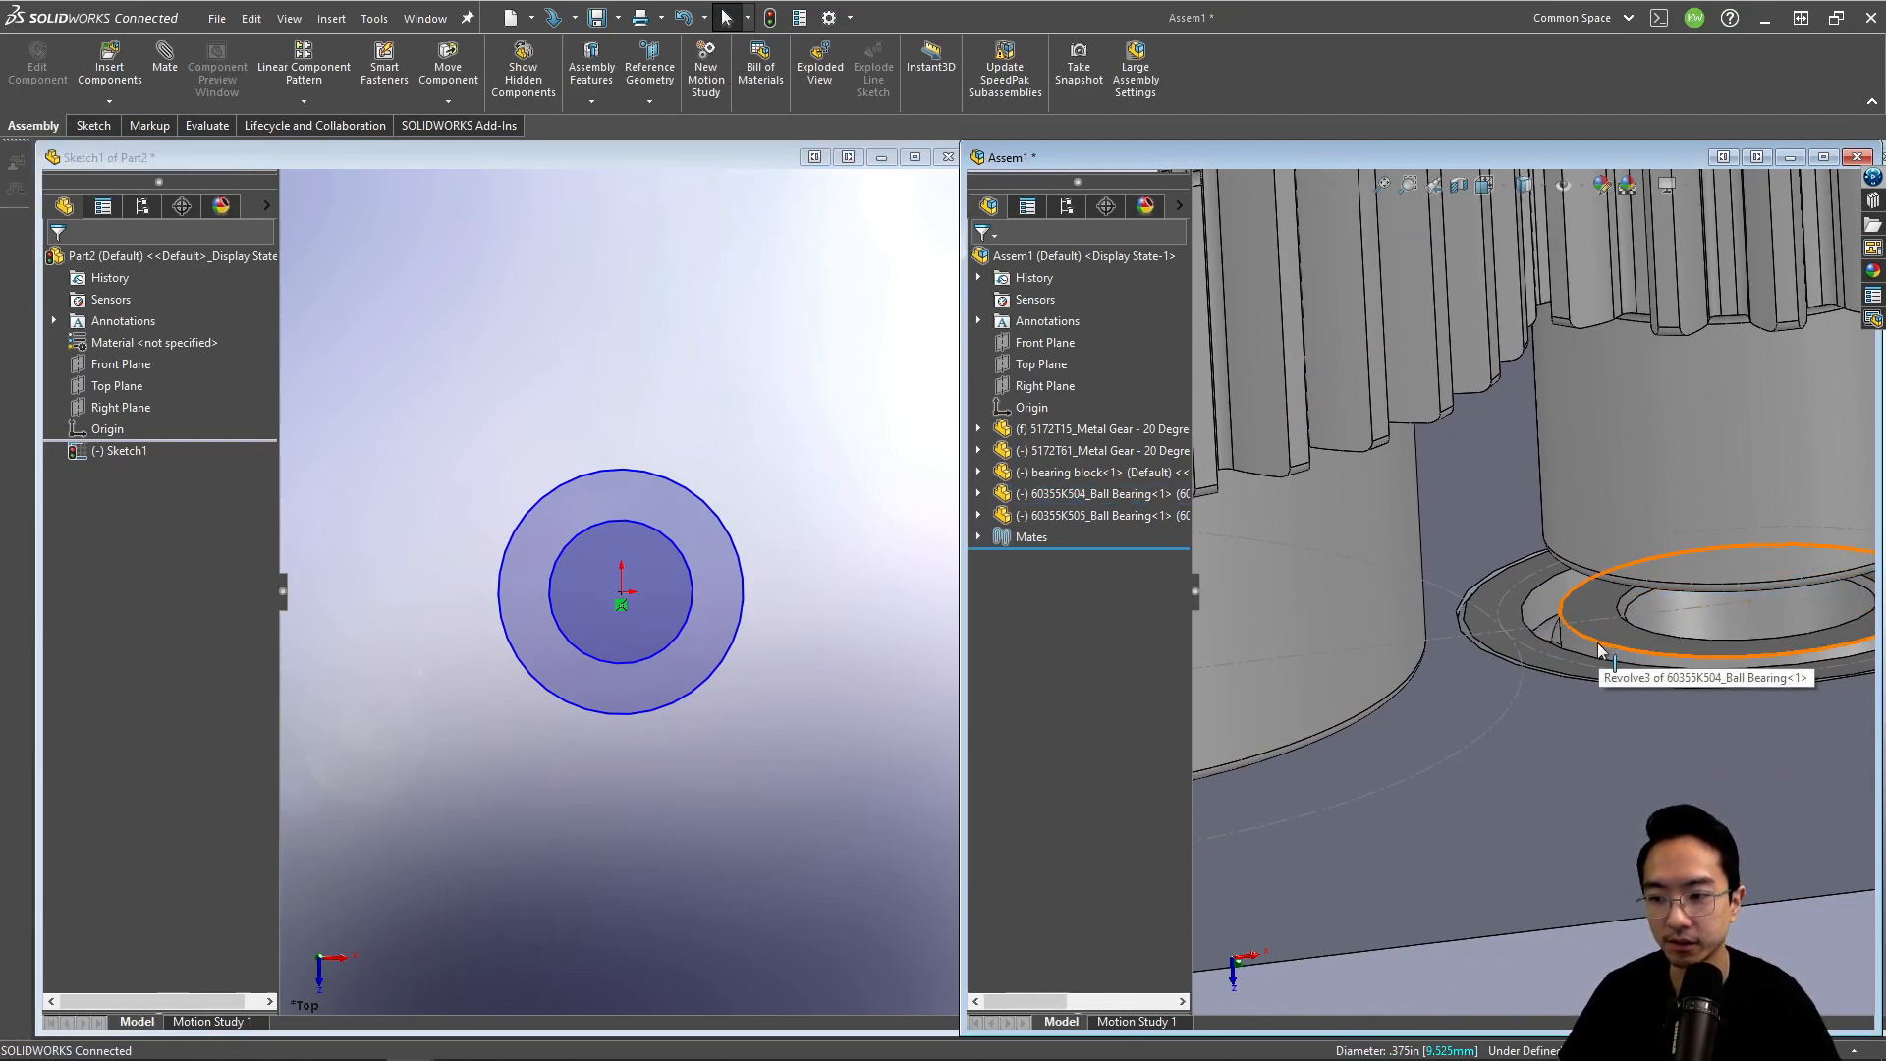
left_click(1597, 649)
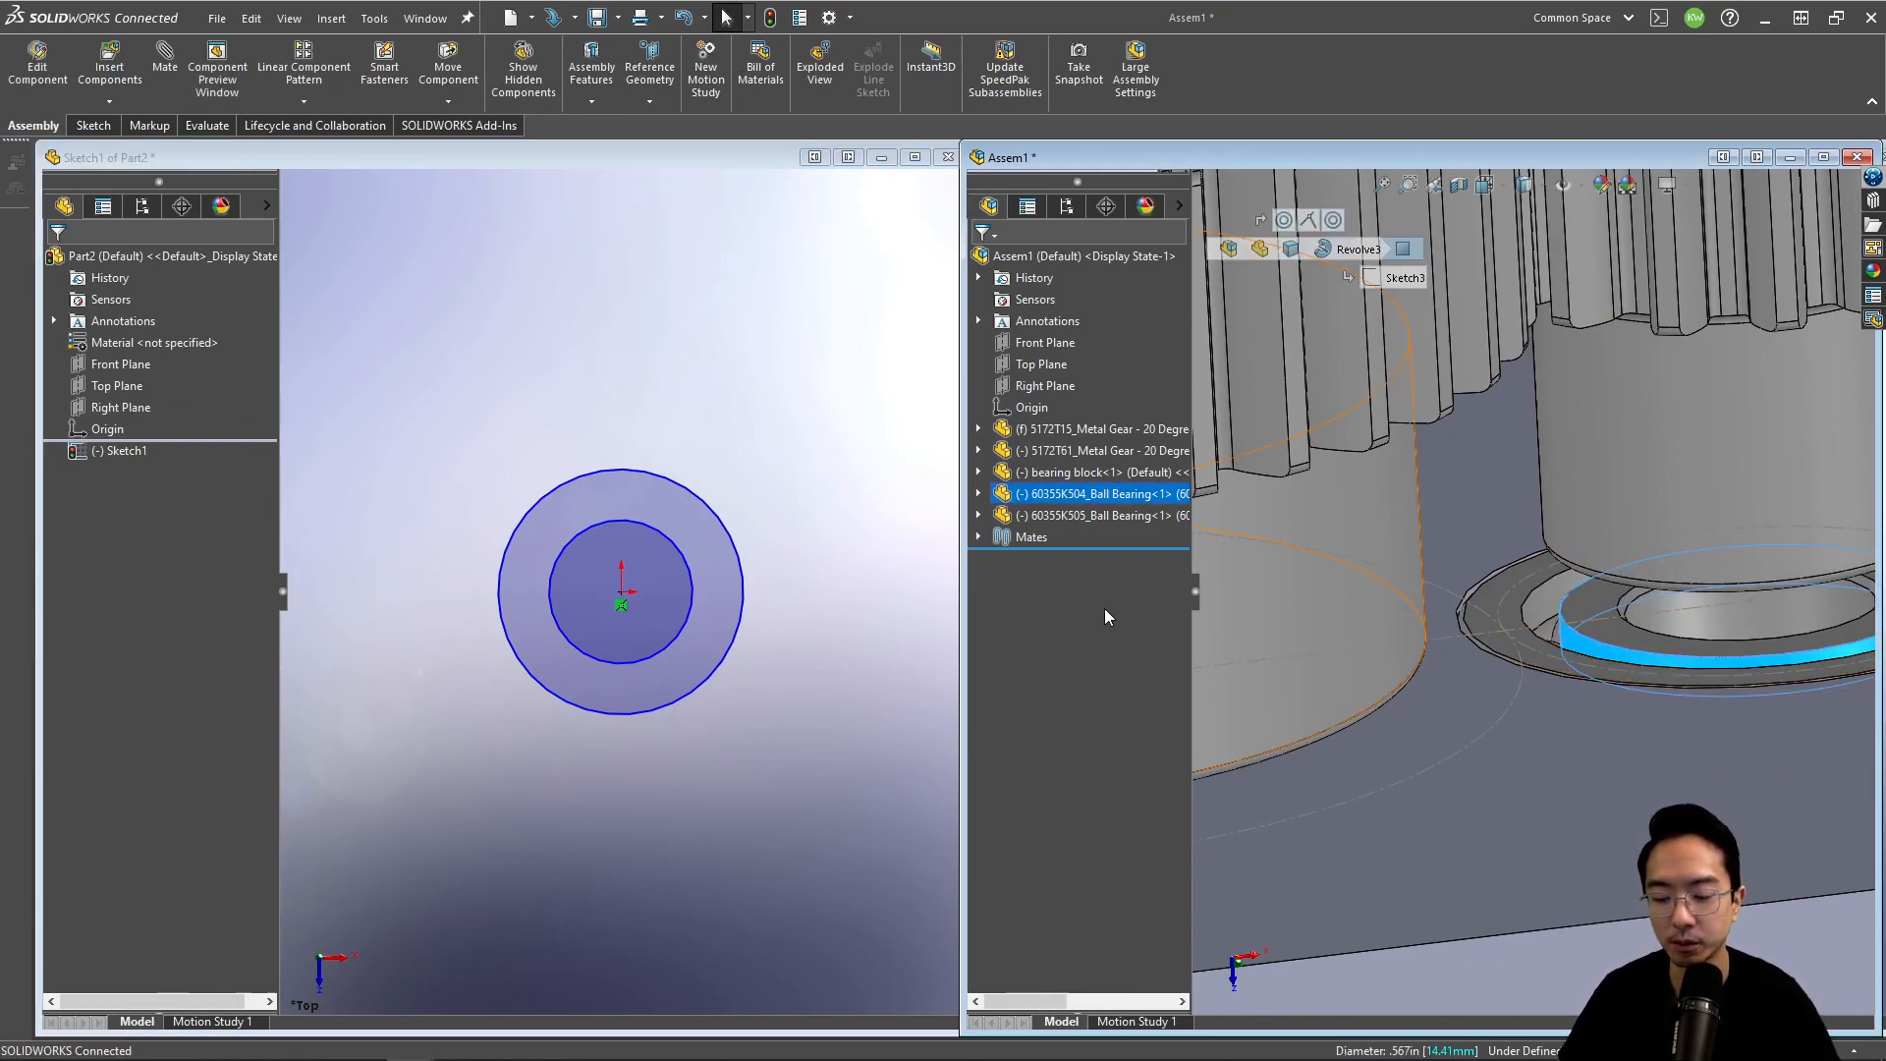
left_click(776, 601)
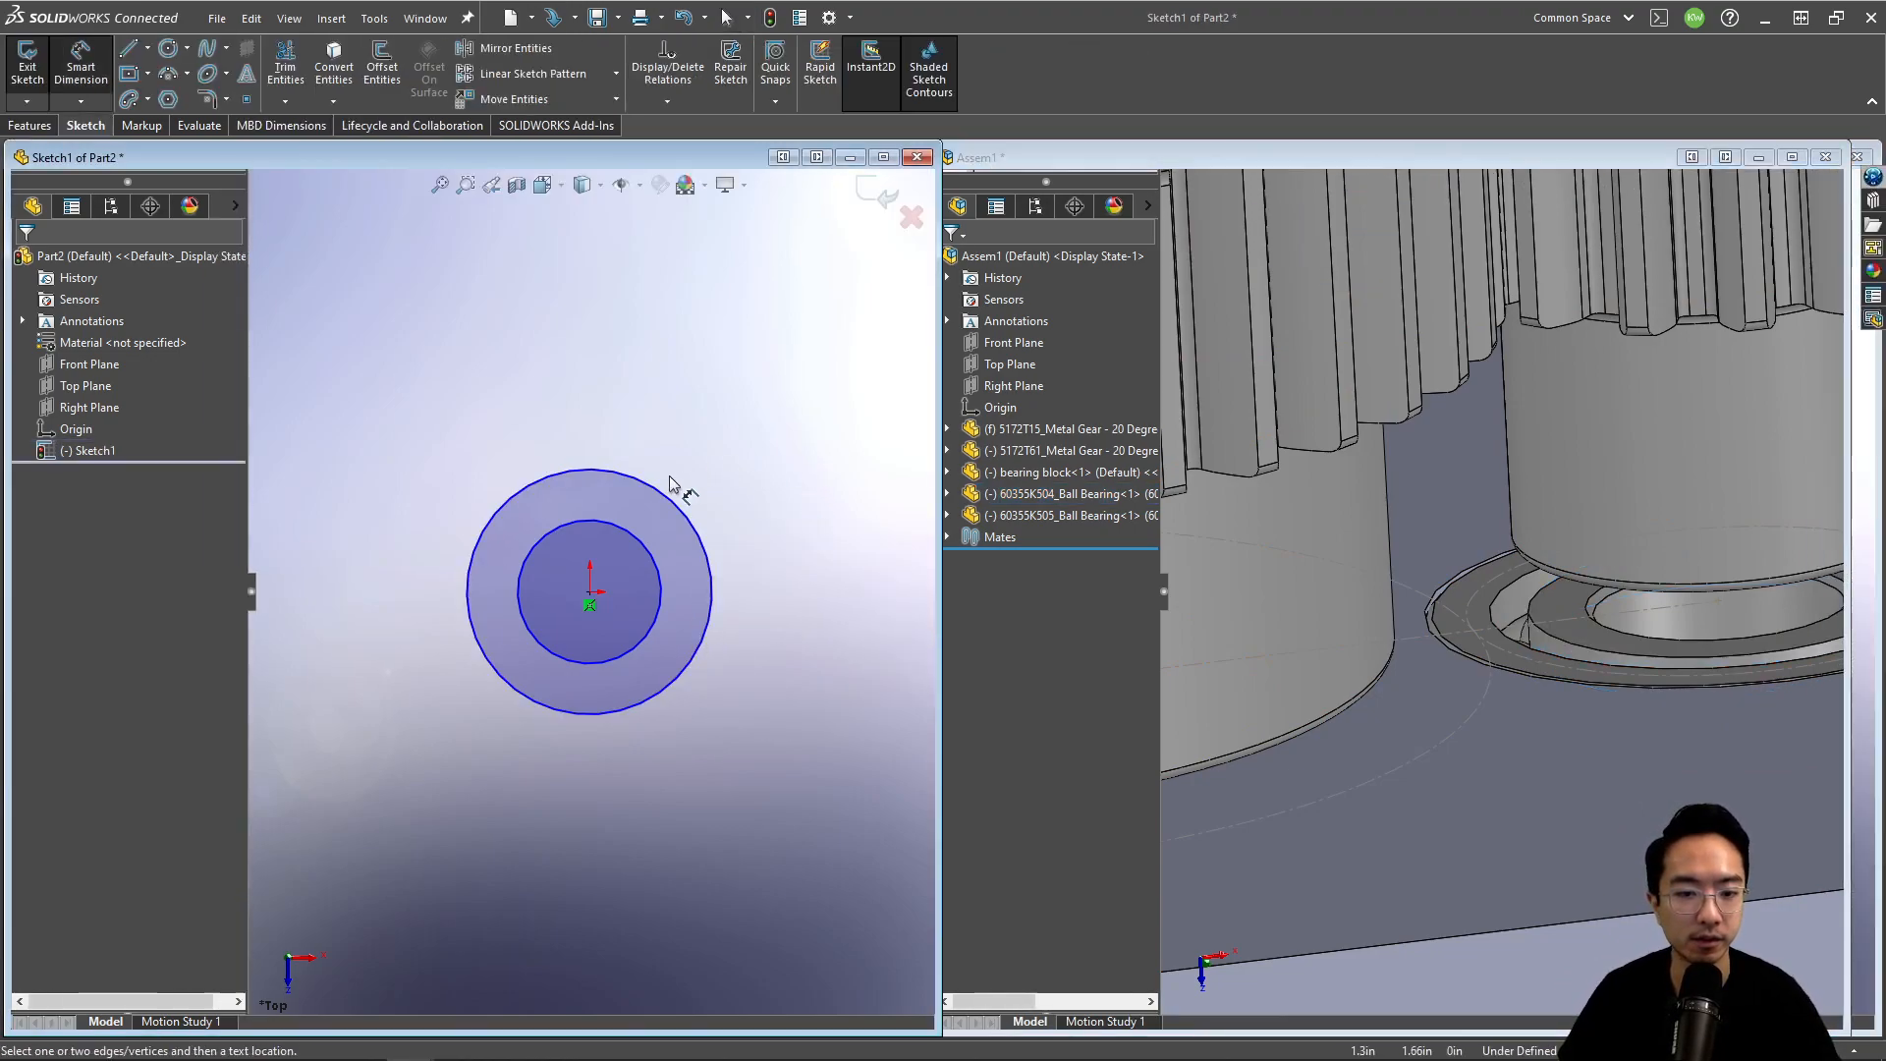
left_click(604, 531)
left_click(780, 450)
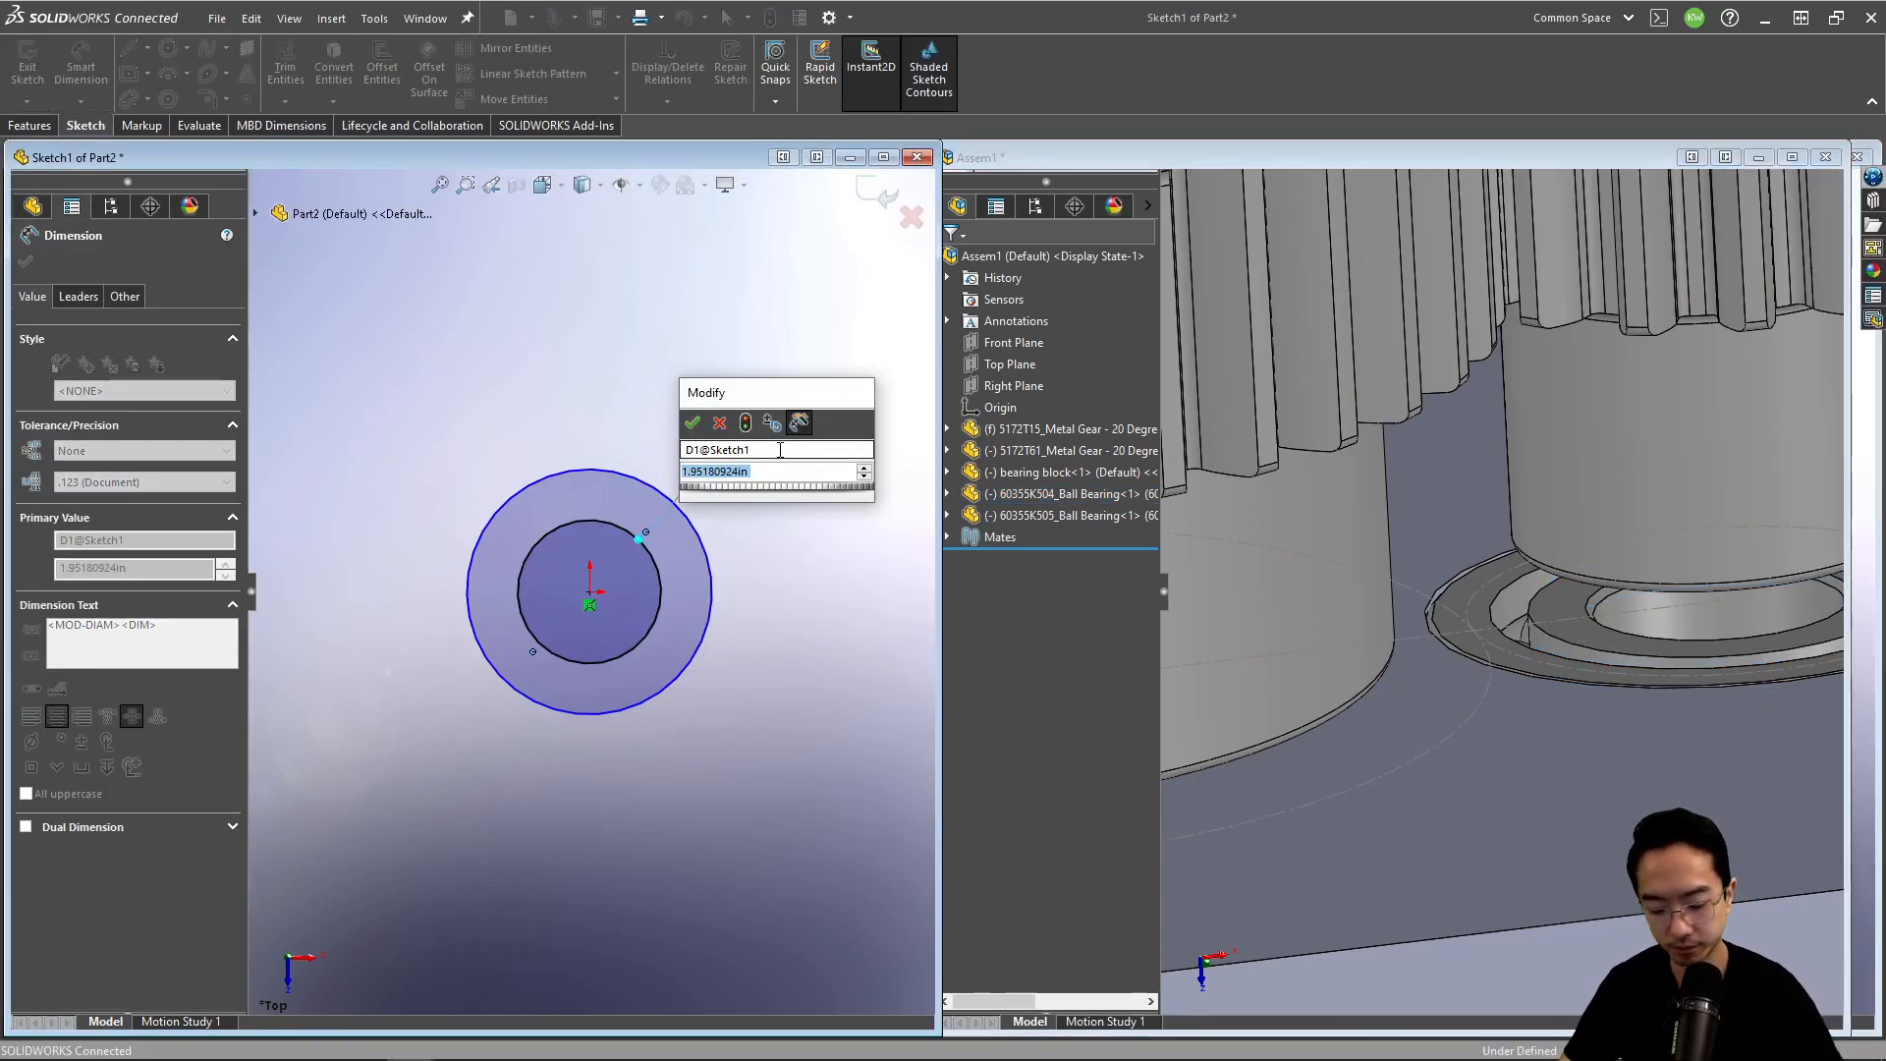
key("Return")
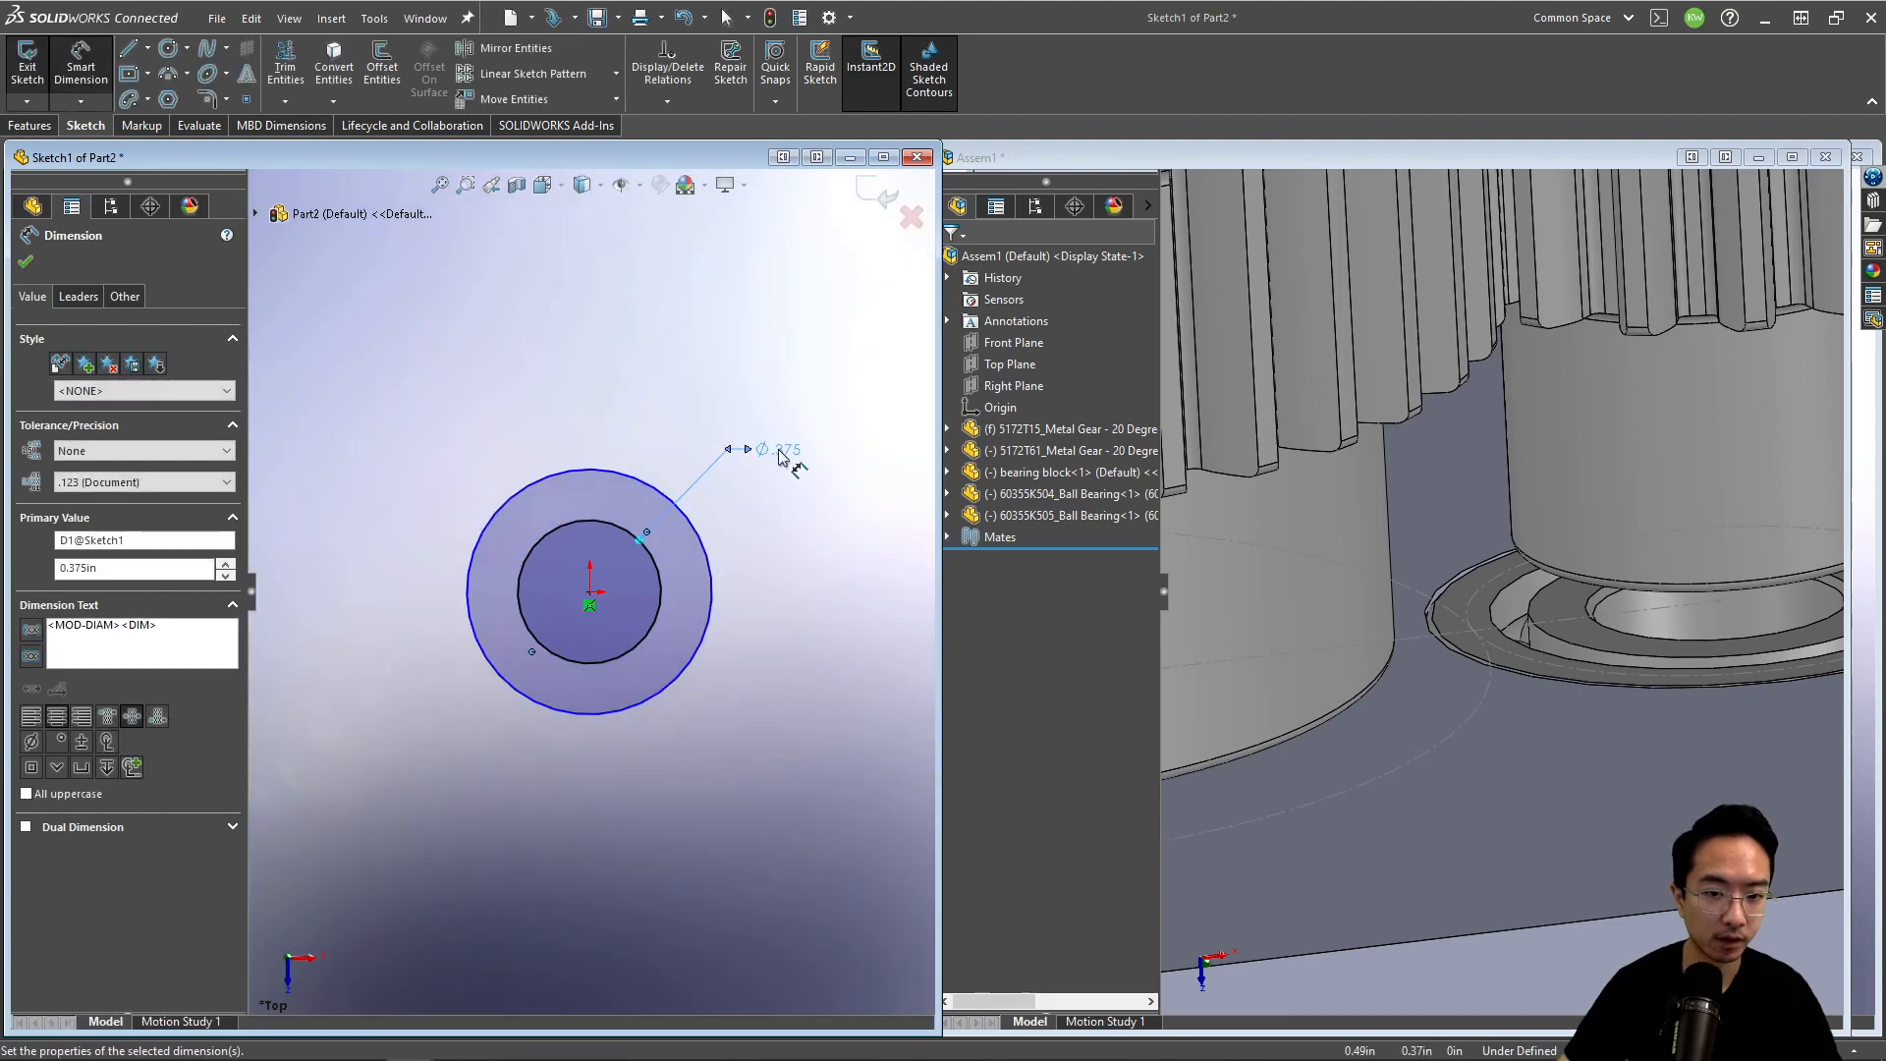
left_click(701, 648)
left_click(776, 735)
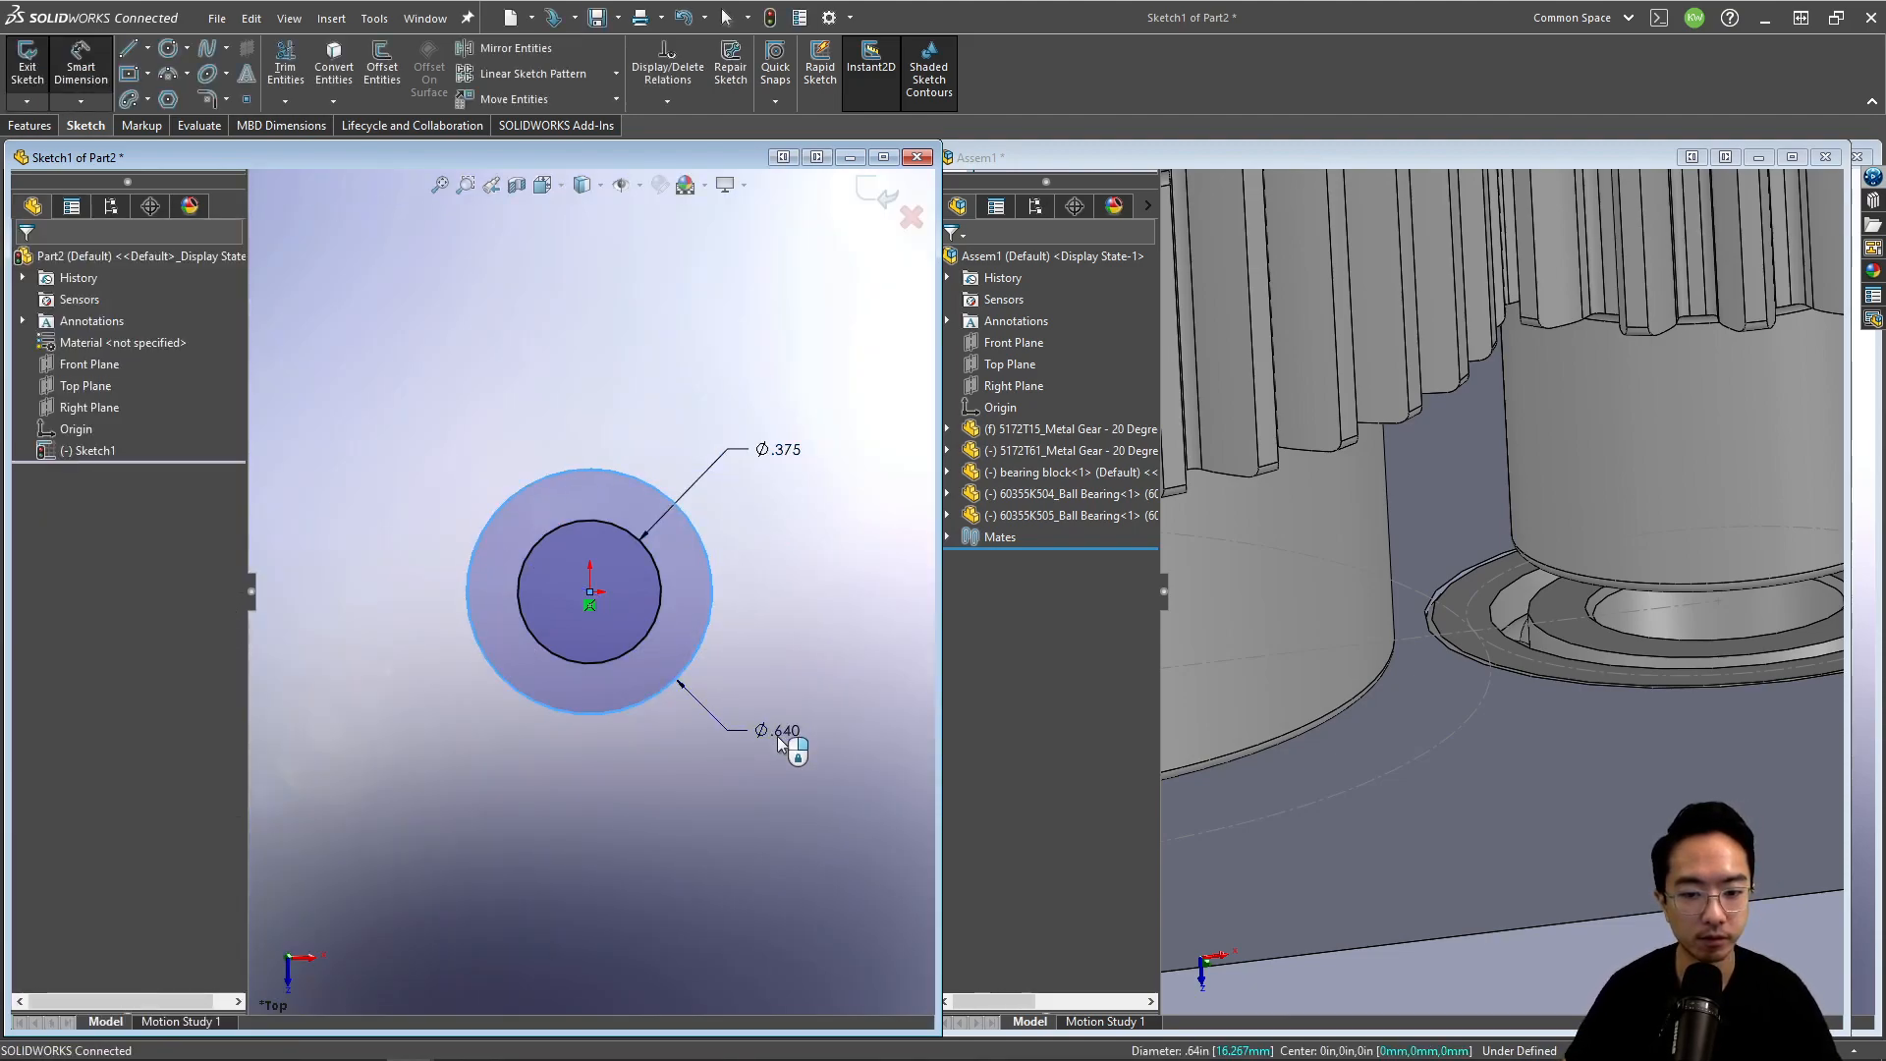
key("Return")
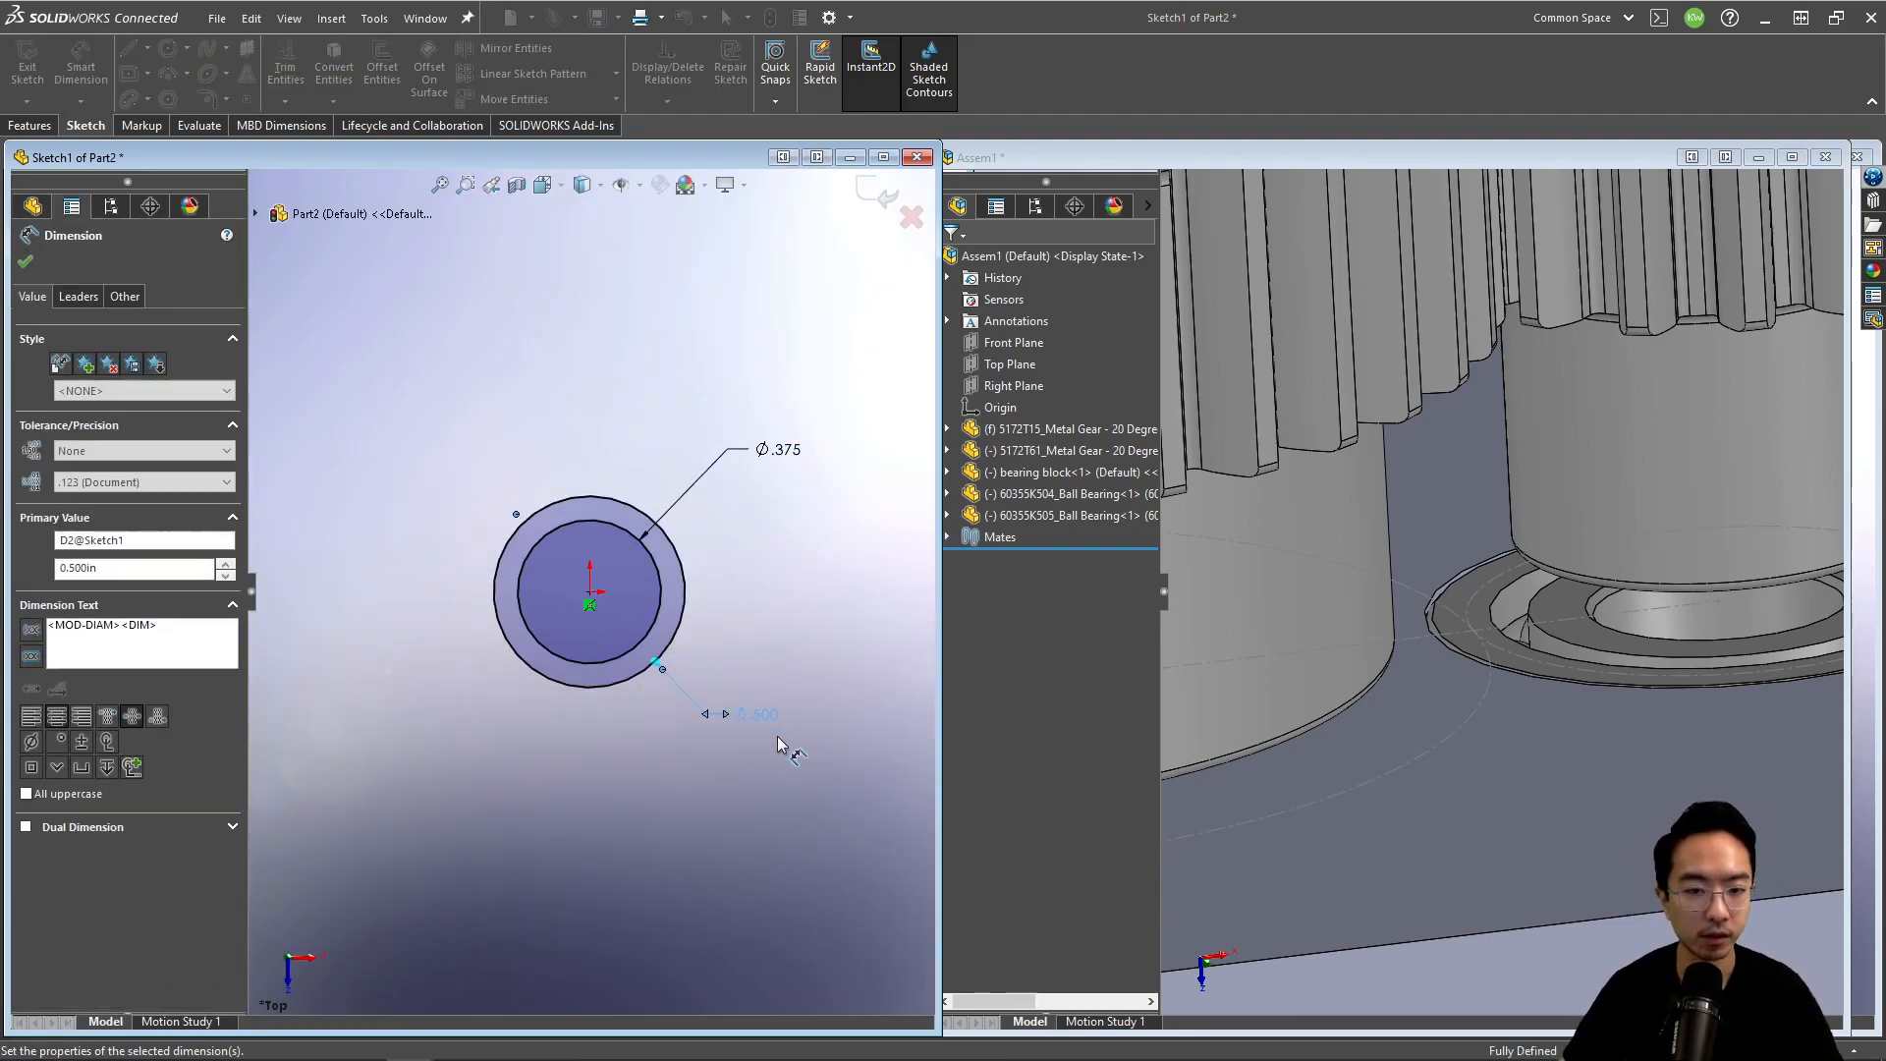
Step: Extrude the ring profile with a blind depth of 0.10 in
left_click(30, 126)
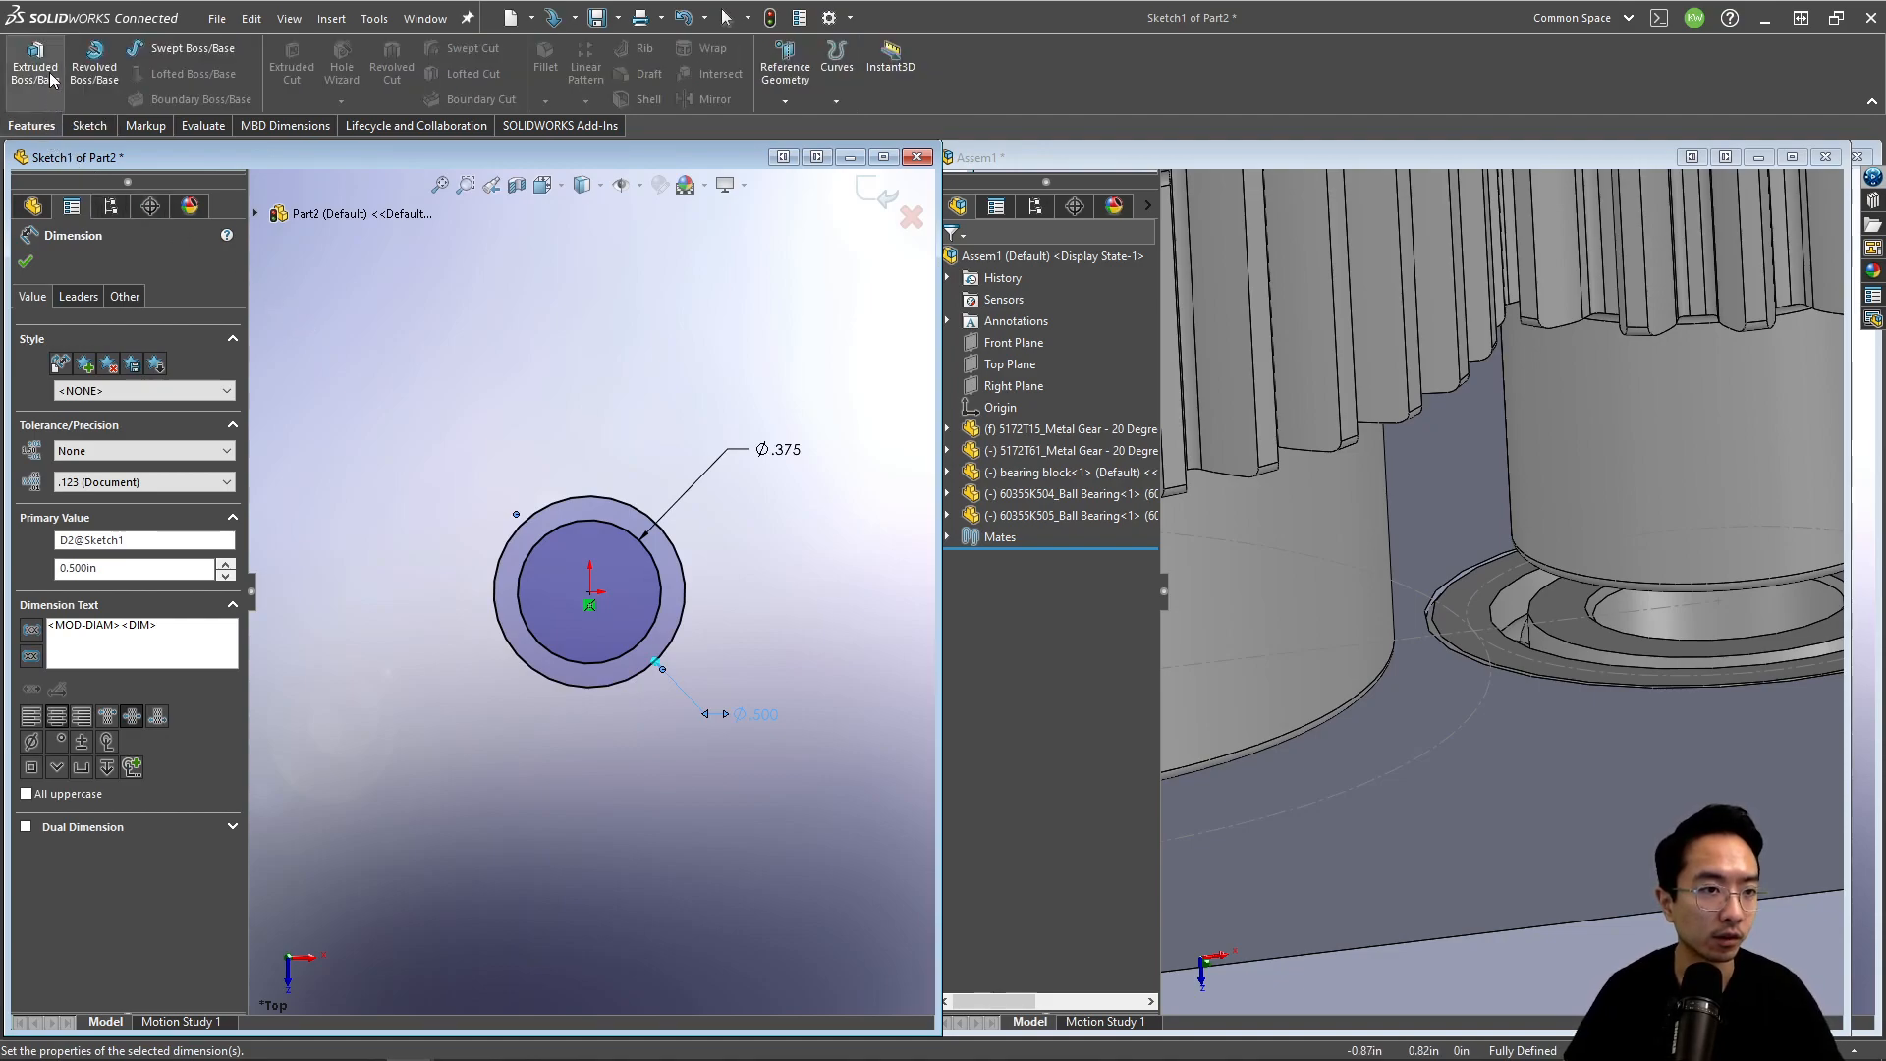
left_click(49, 73)
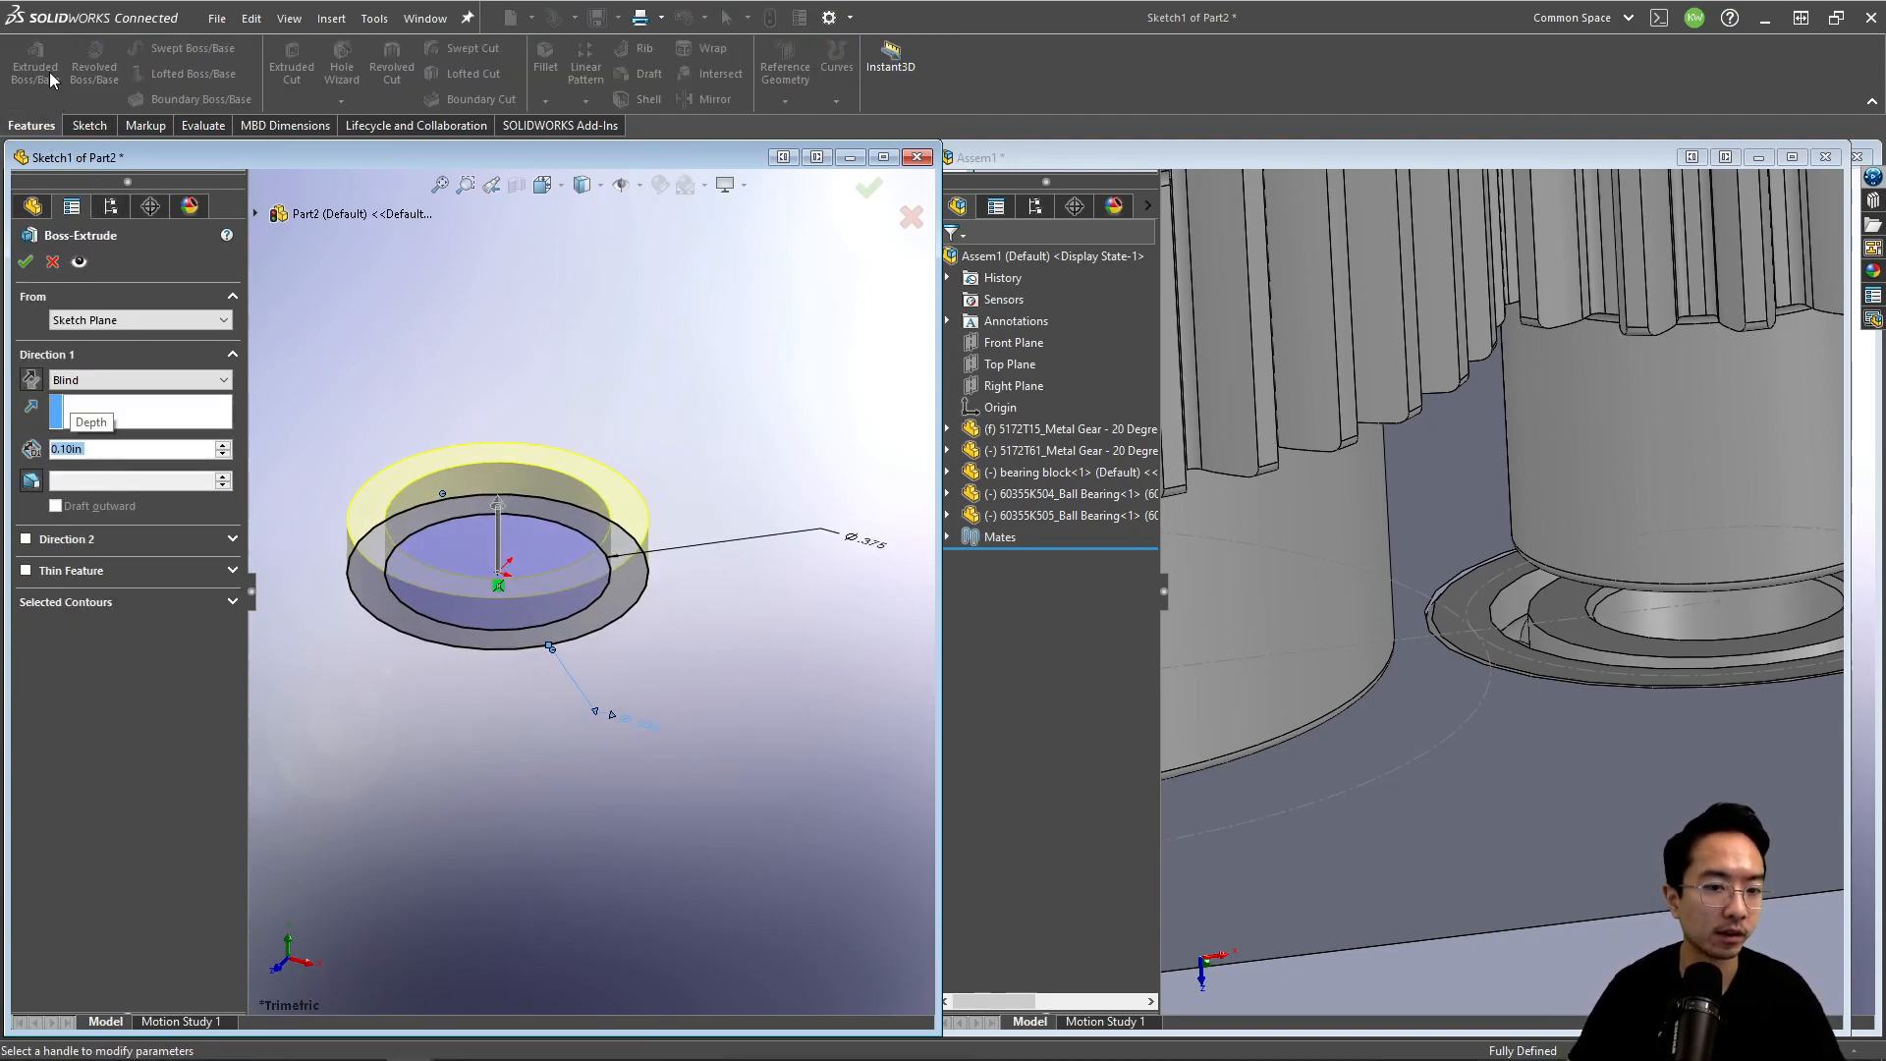
left_click(26, 261)
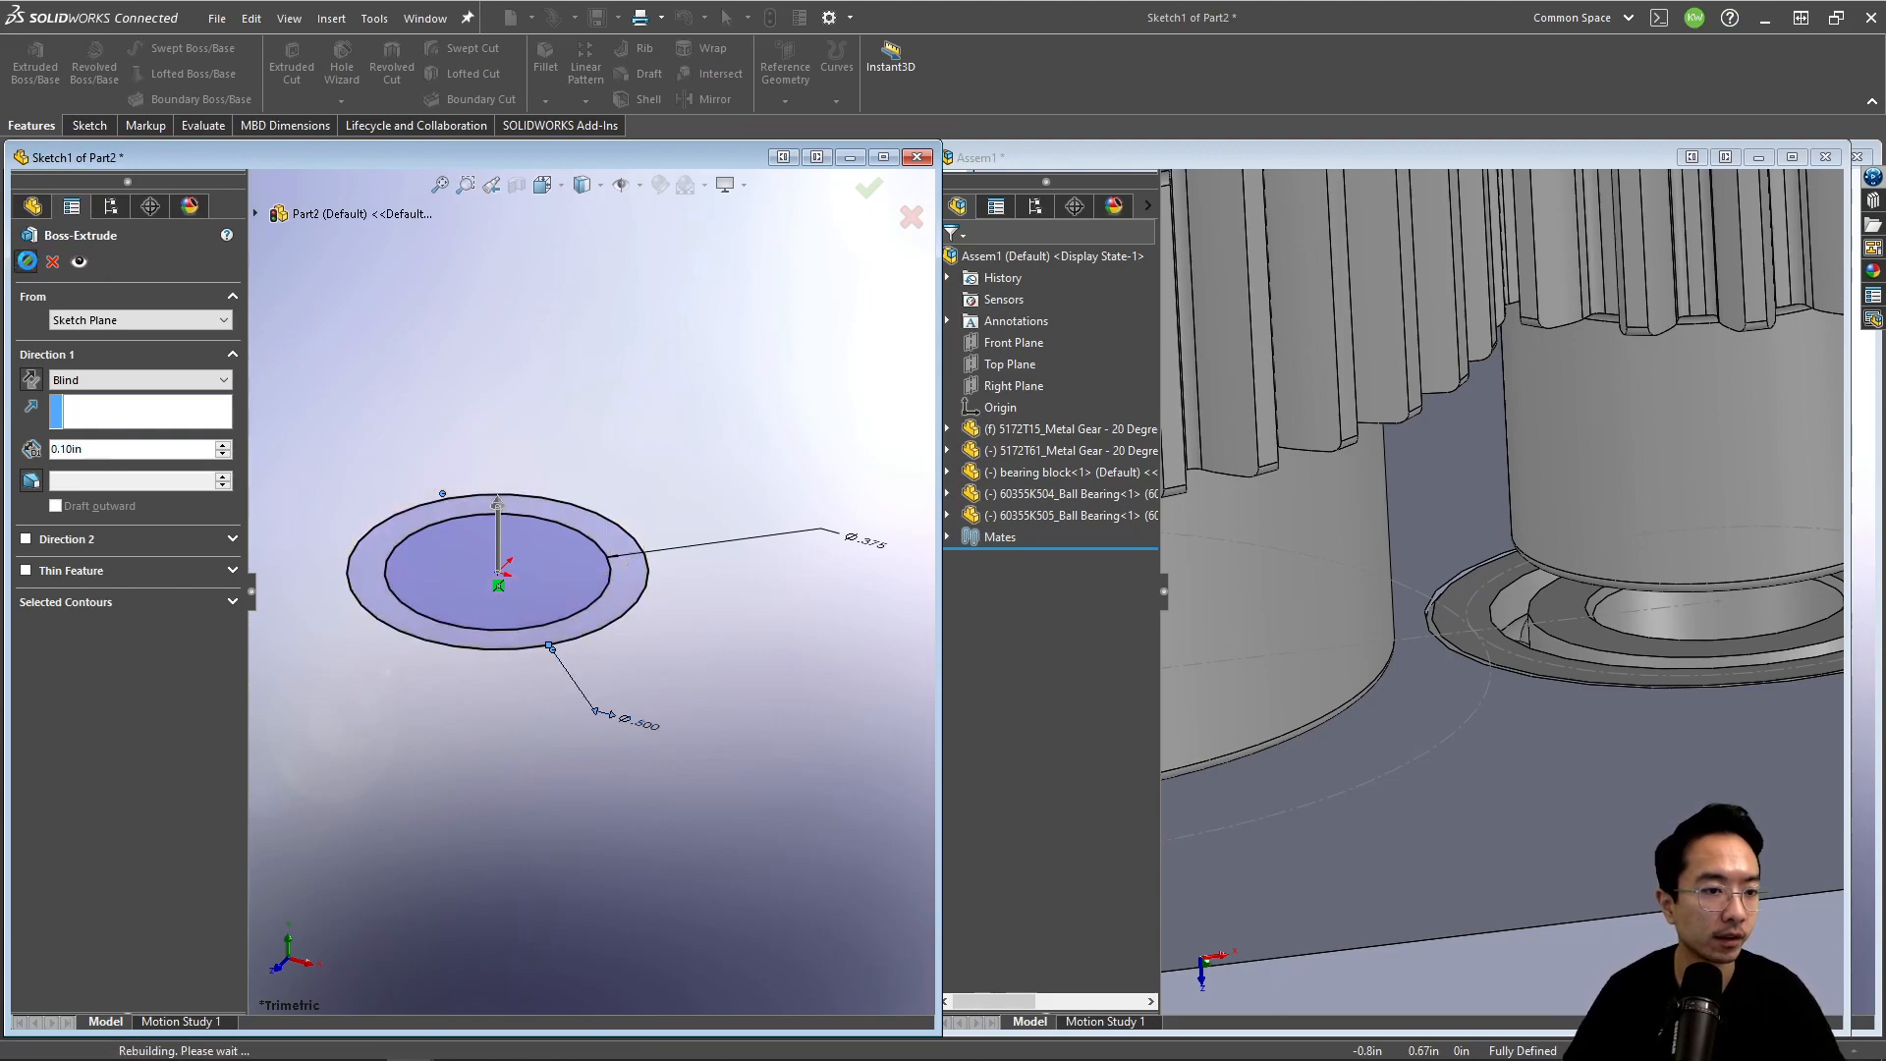
Step: Save the part as "small gear spacer" and insert it into the assembly near the smaller bearing
key("ctrl+s")
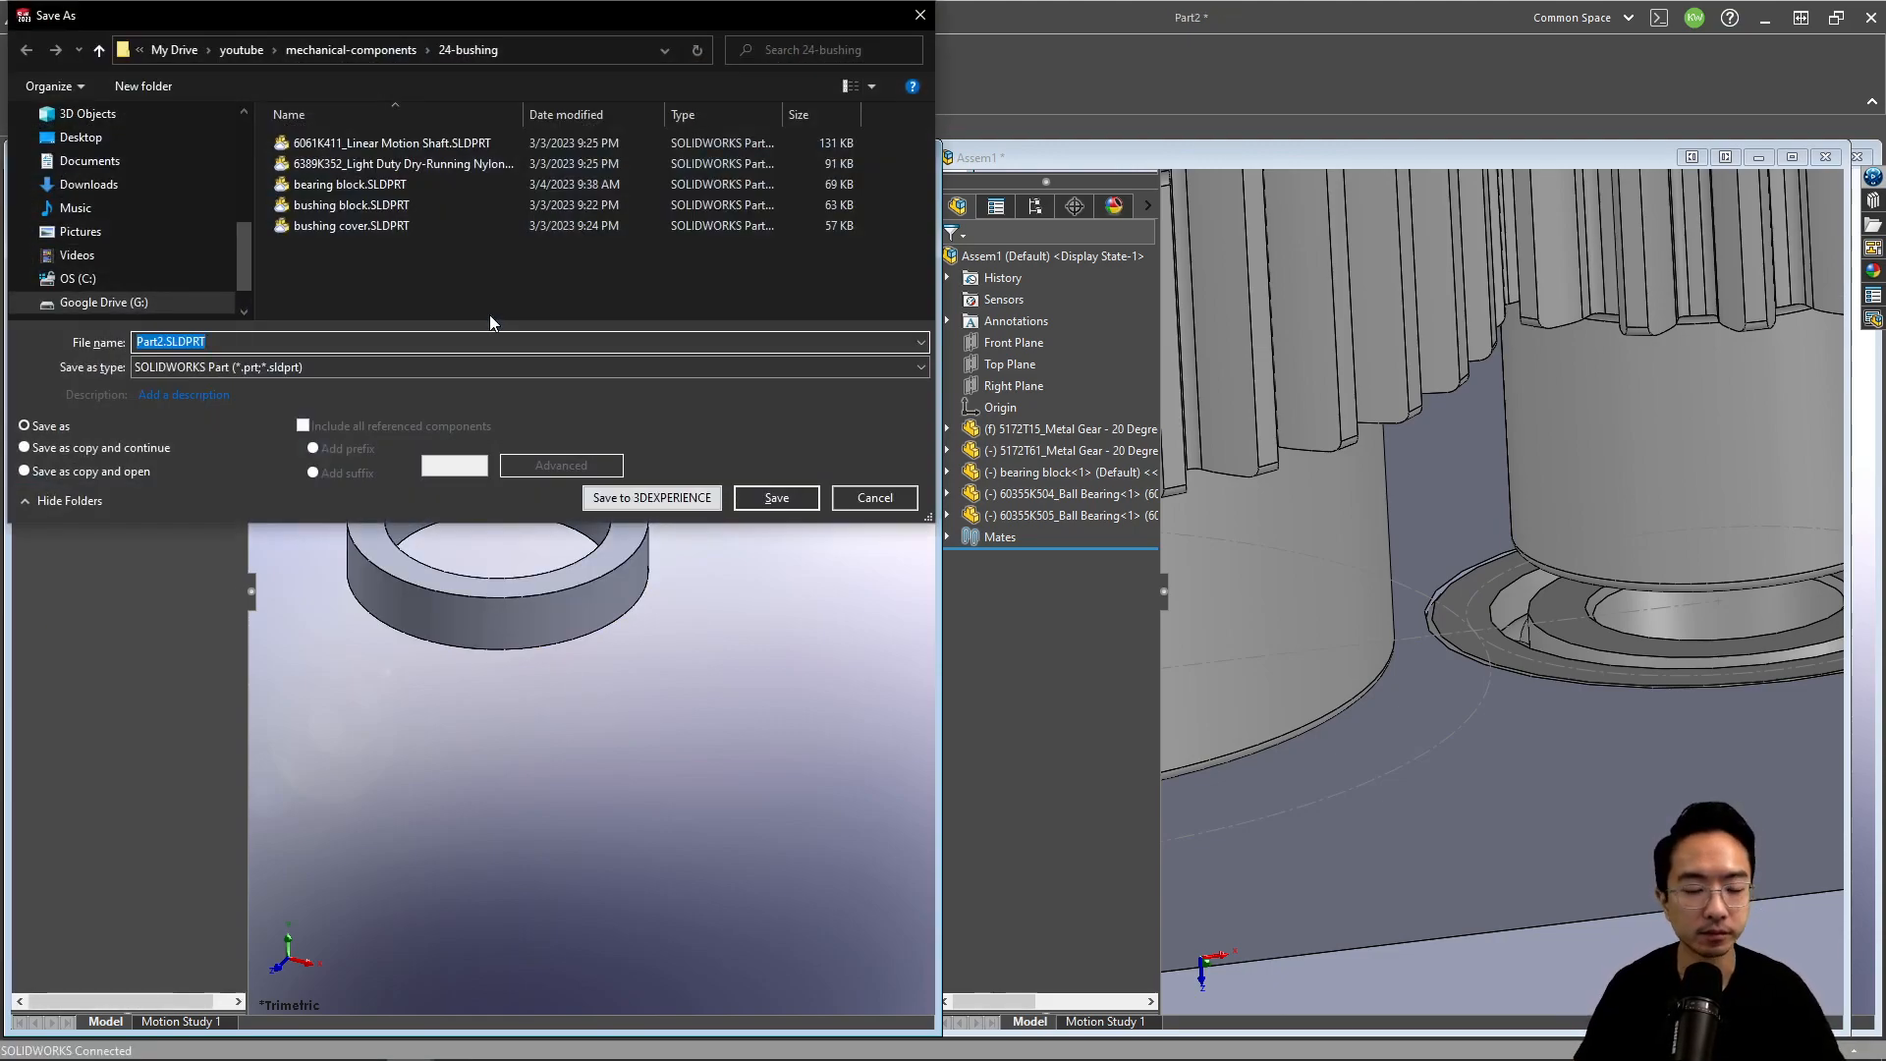
type("small gear spacer")
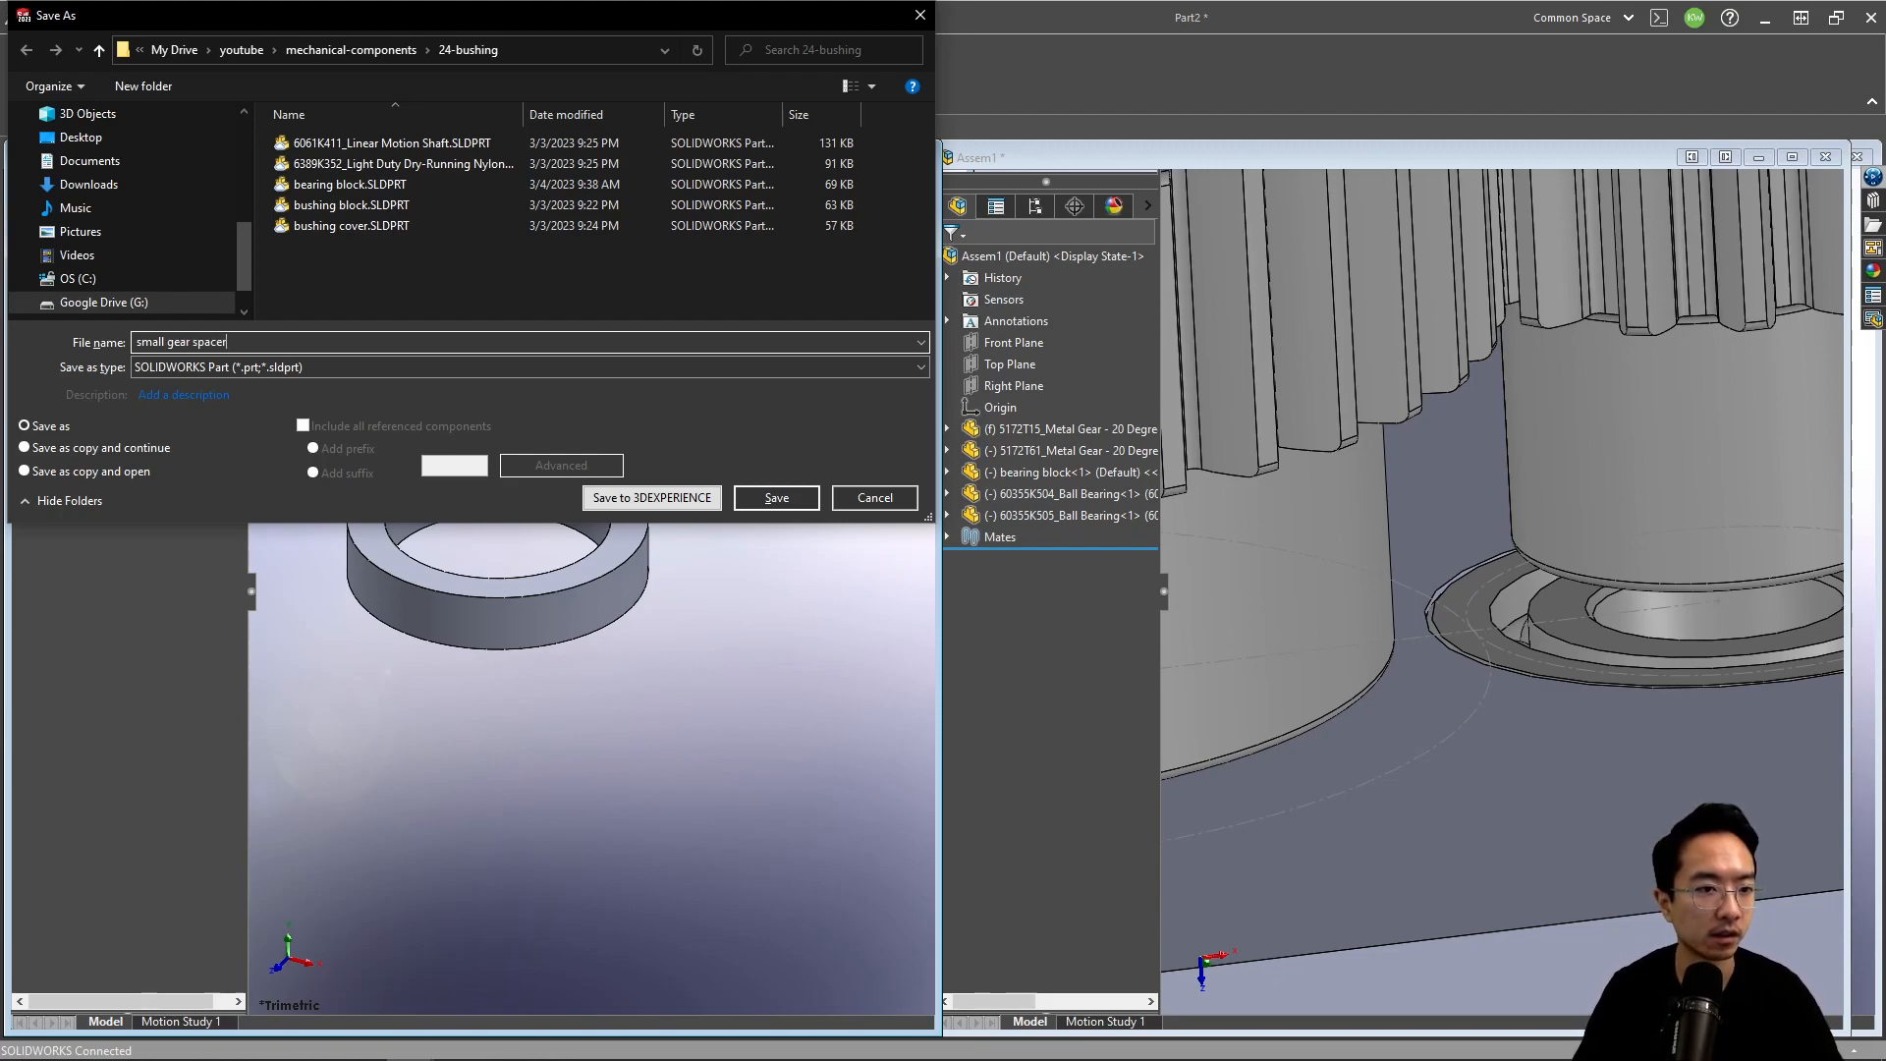
key("Return")
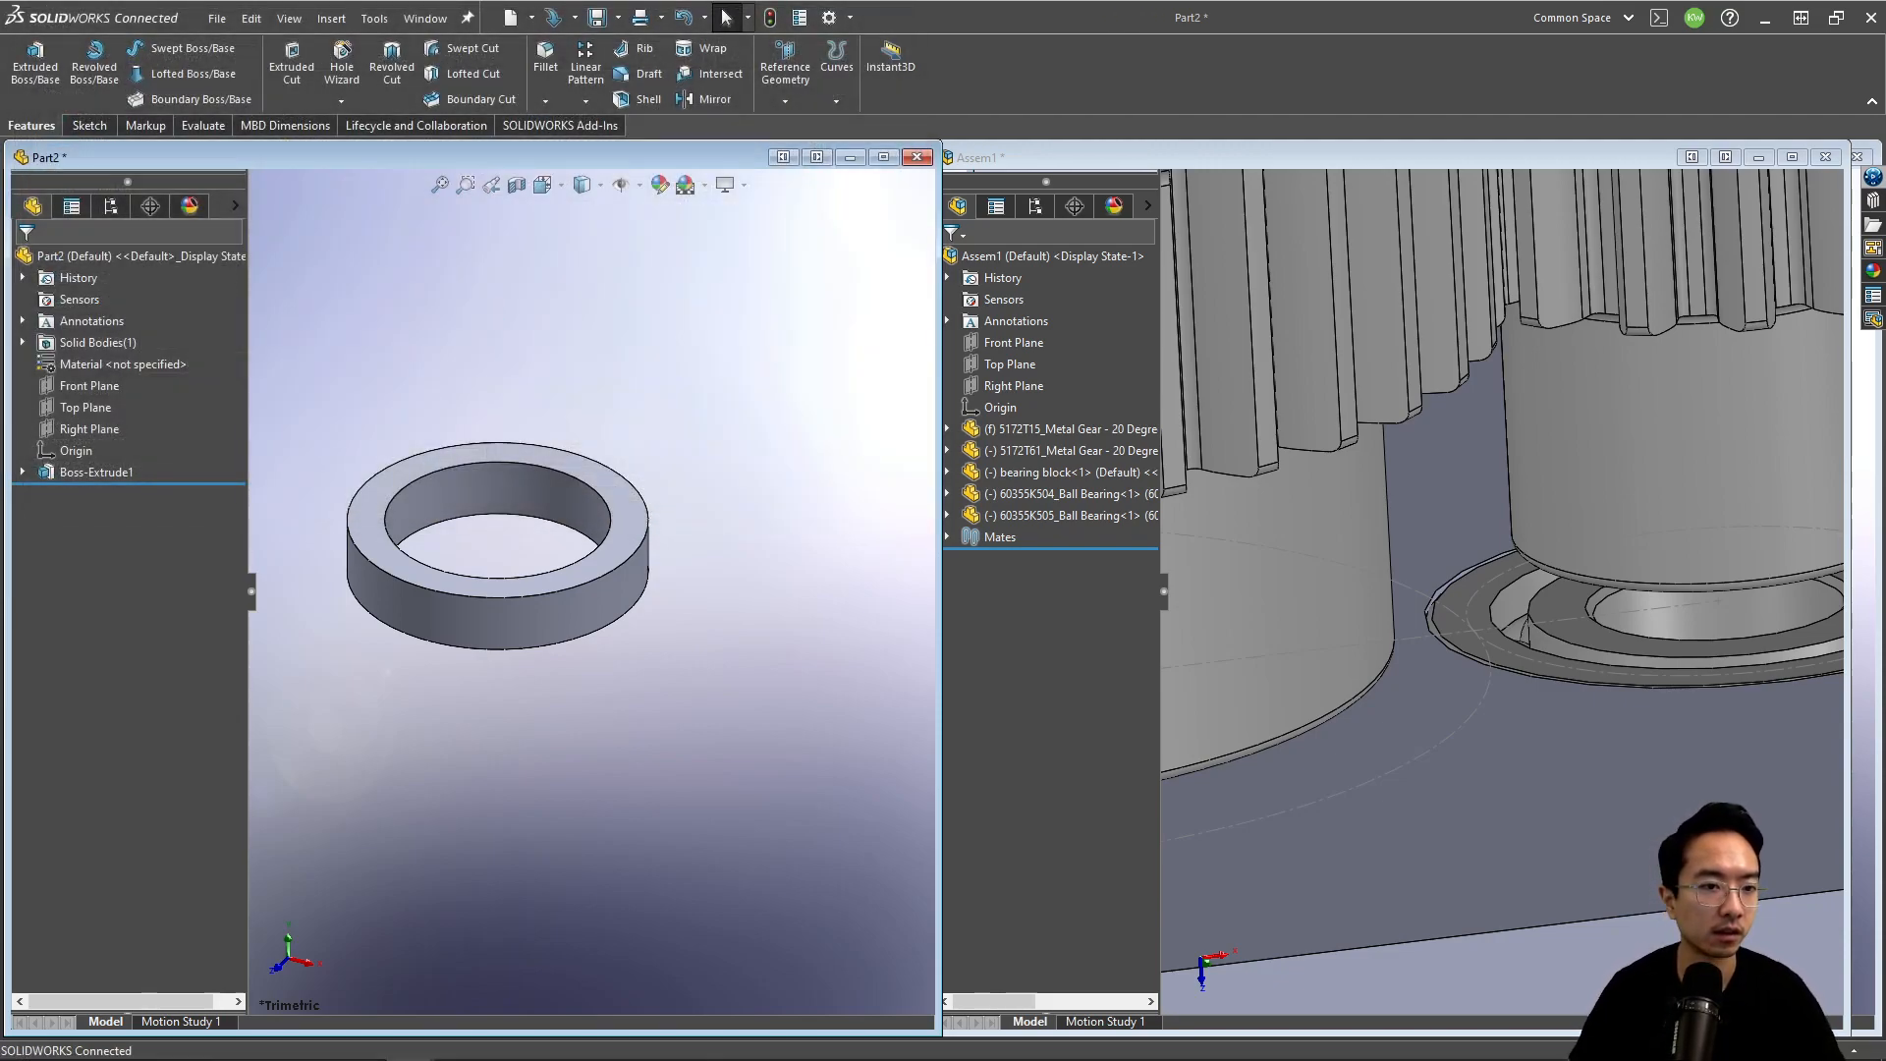
left_click(568, 470)
left_click_drag(567, 469, 1710, 919)
left_click(1657, 728)
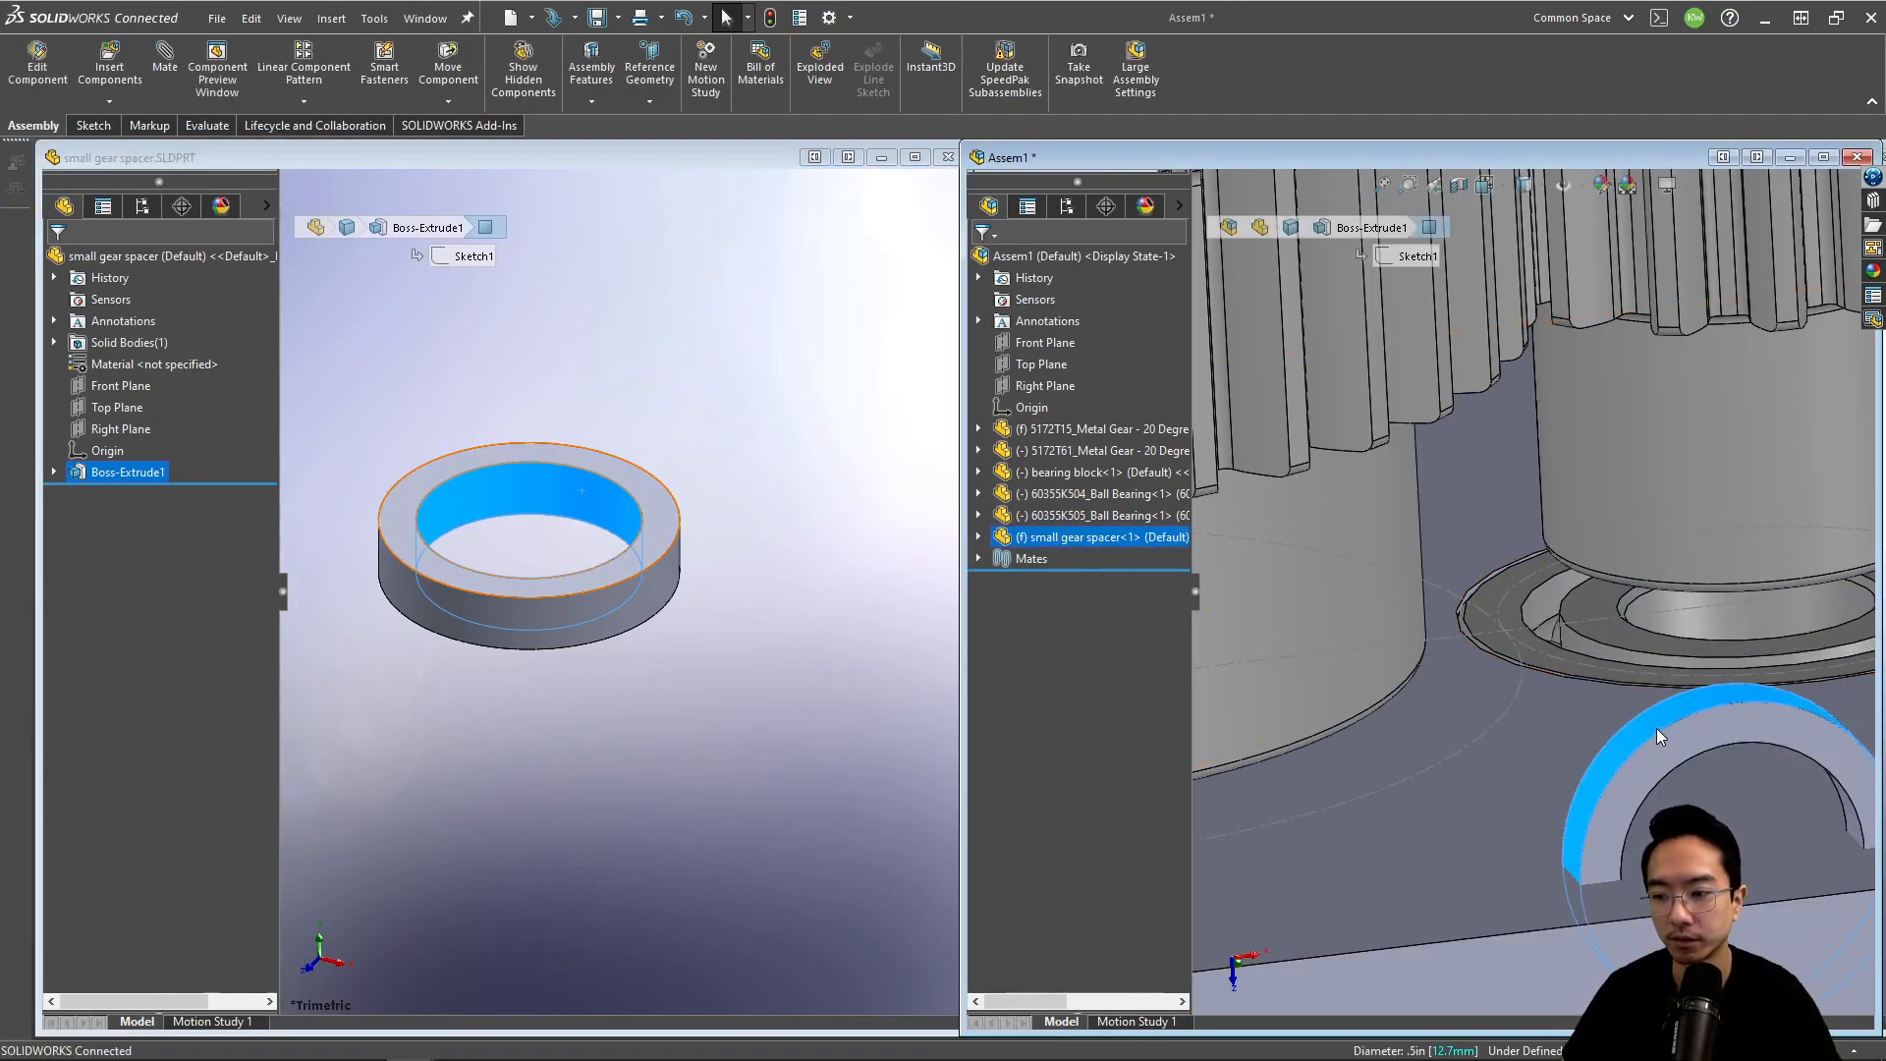
left_click(1804, 614)
left_click(1680, 627)
right_click(1656, 607)
key("Escape")
key("Escape")
scroll(1629, 758, "up", 5)
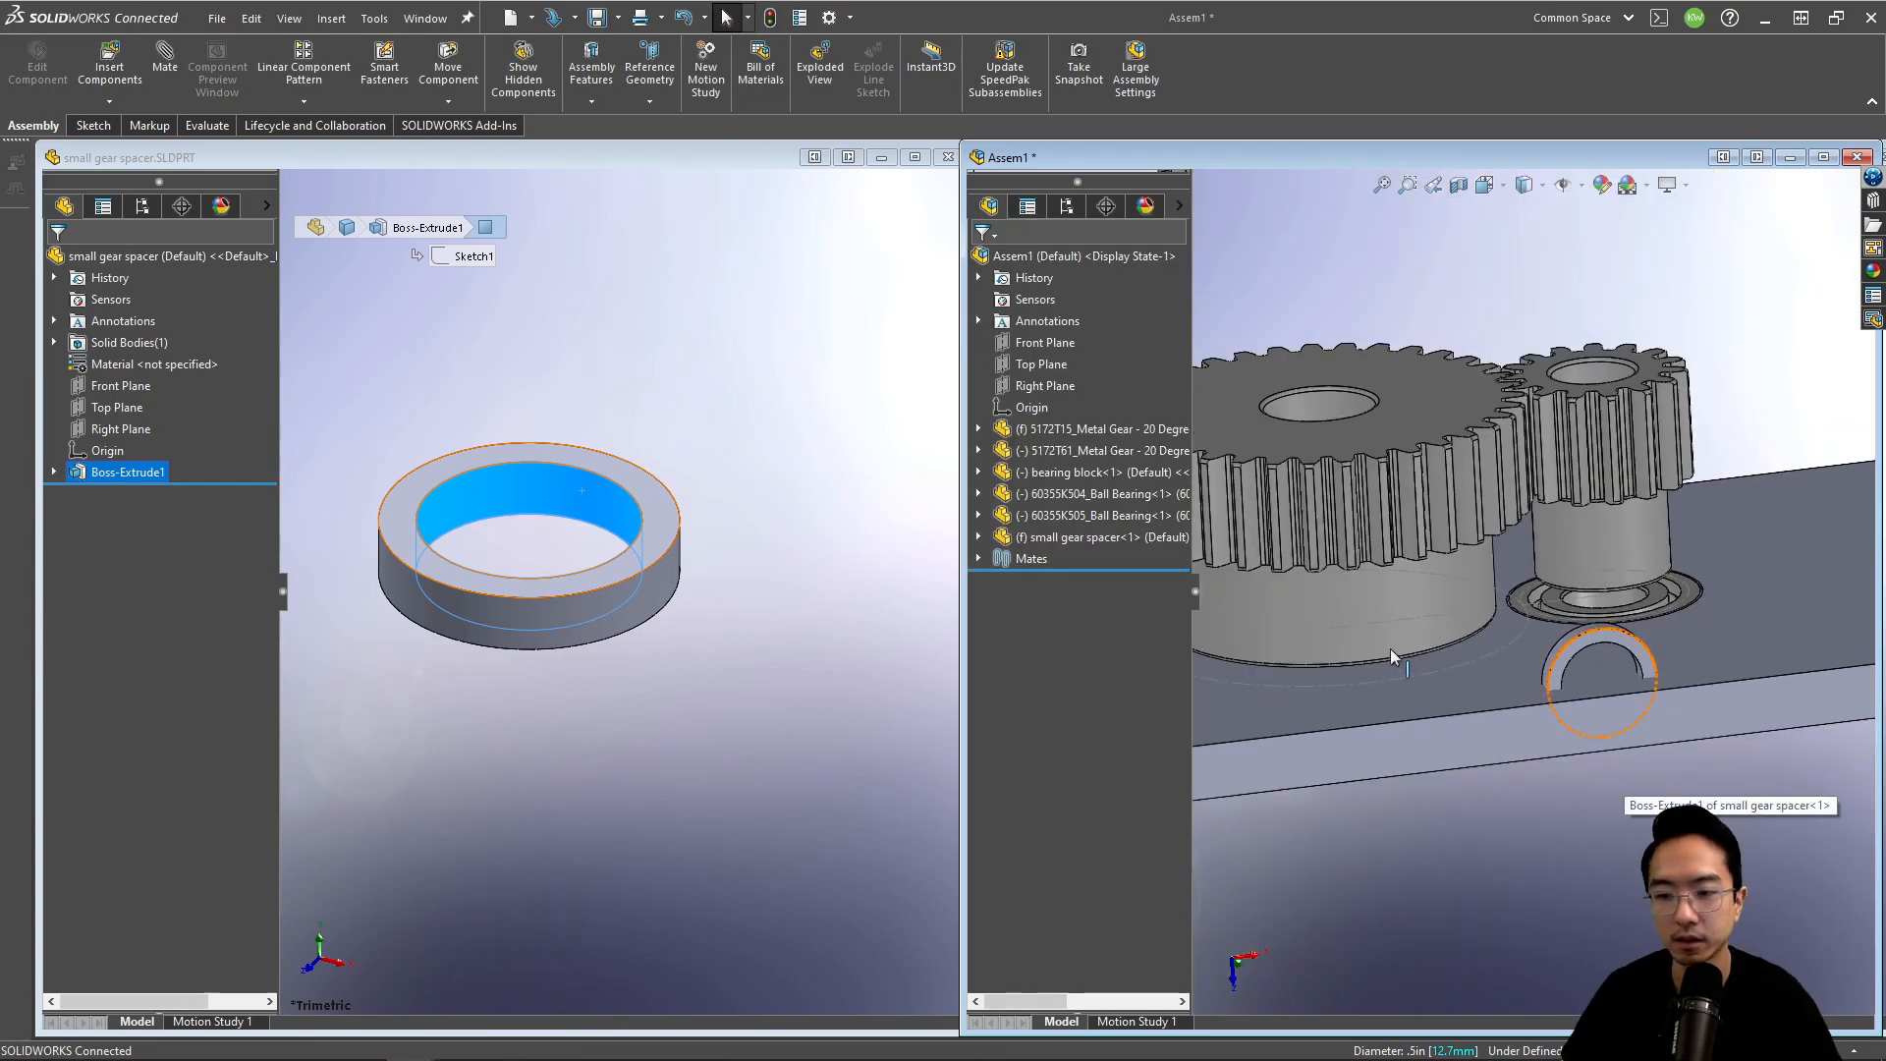
Step: Float the small gear spacer so it can move freely in the assembly
left_click(1596, 634)
right_click(1596, 634)
key("Escape")
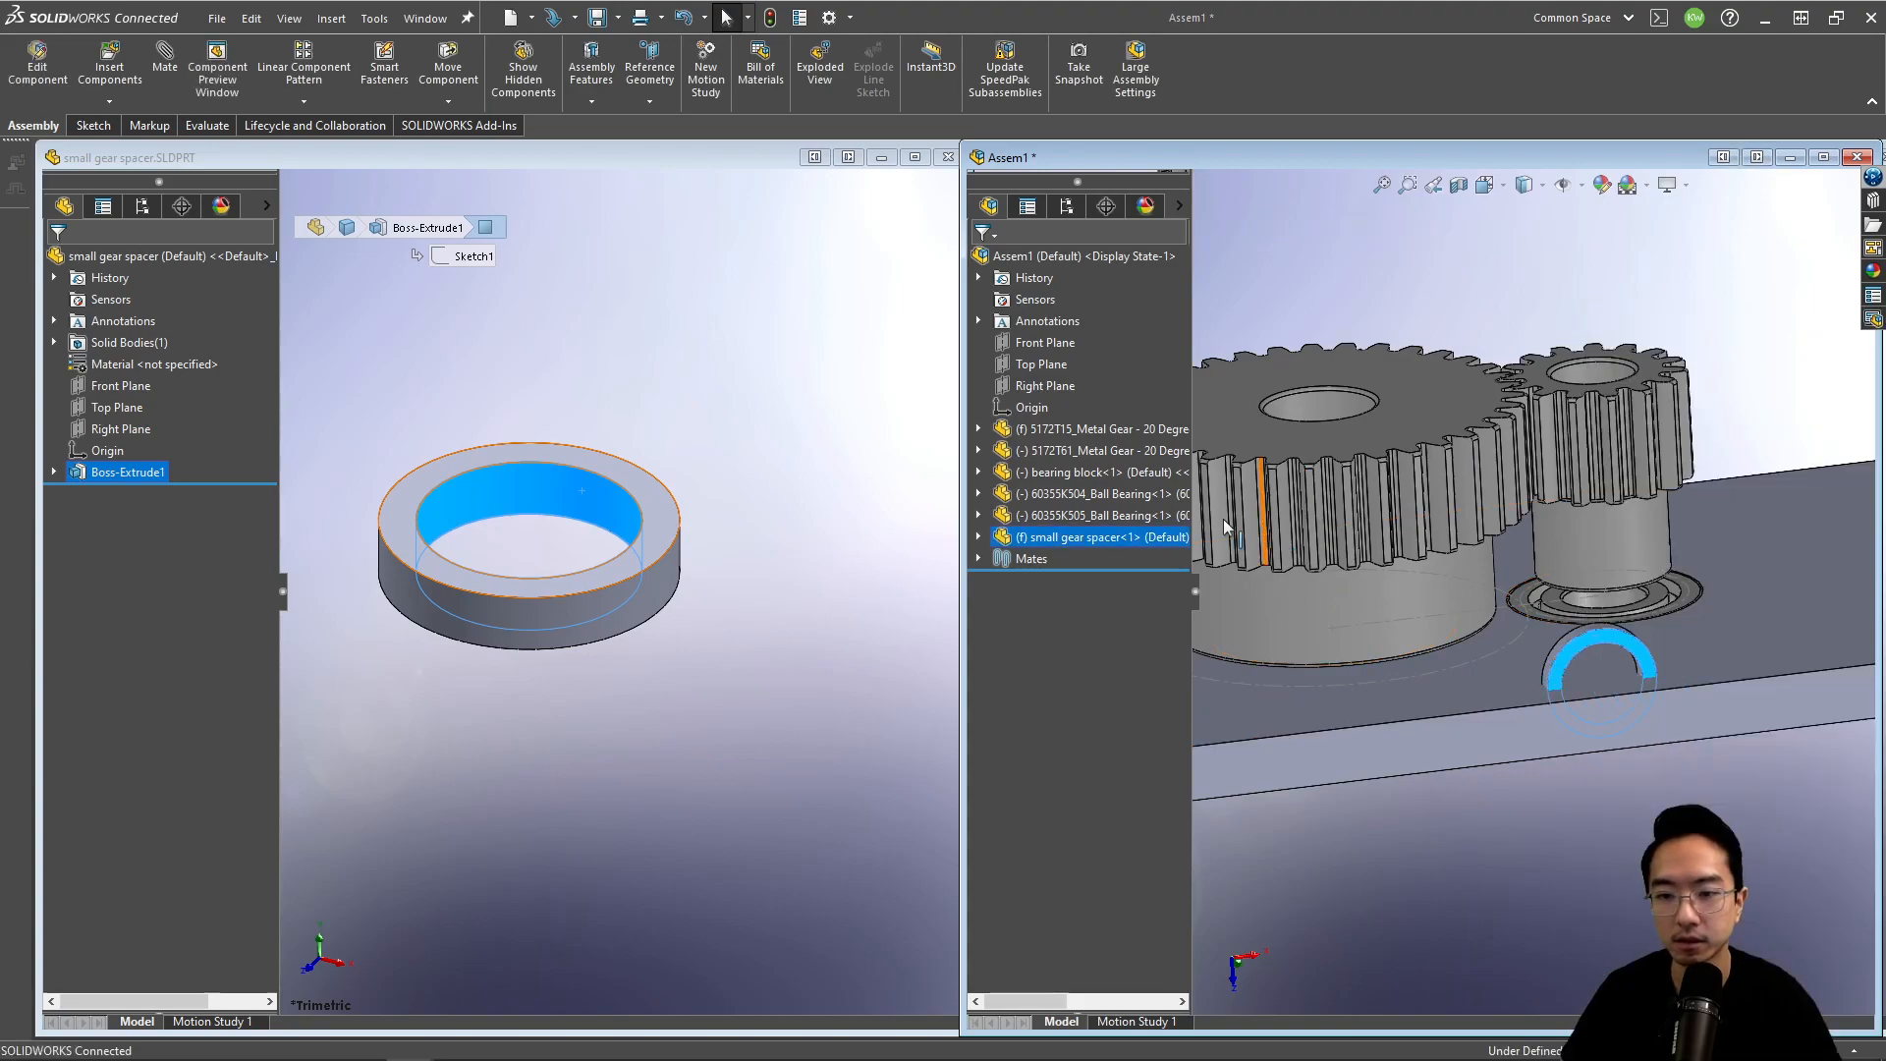
right_click(1045, 540)
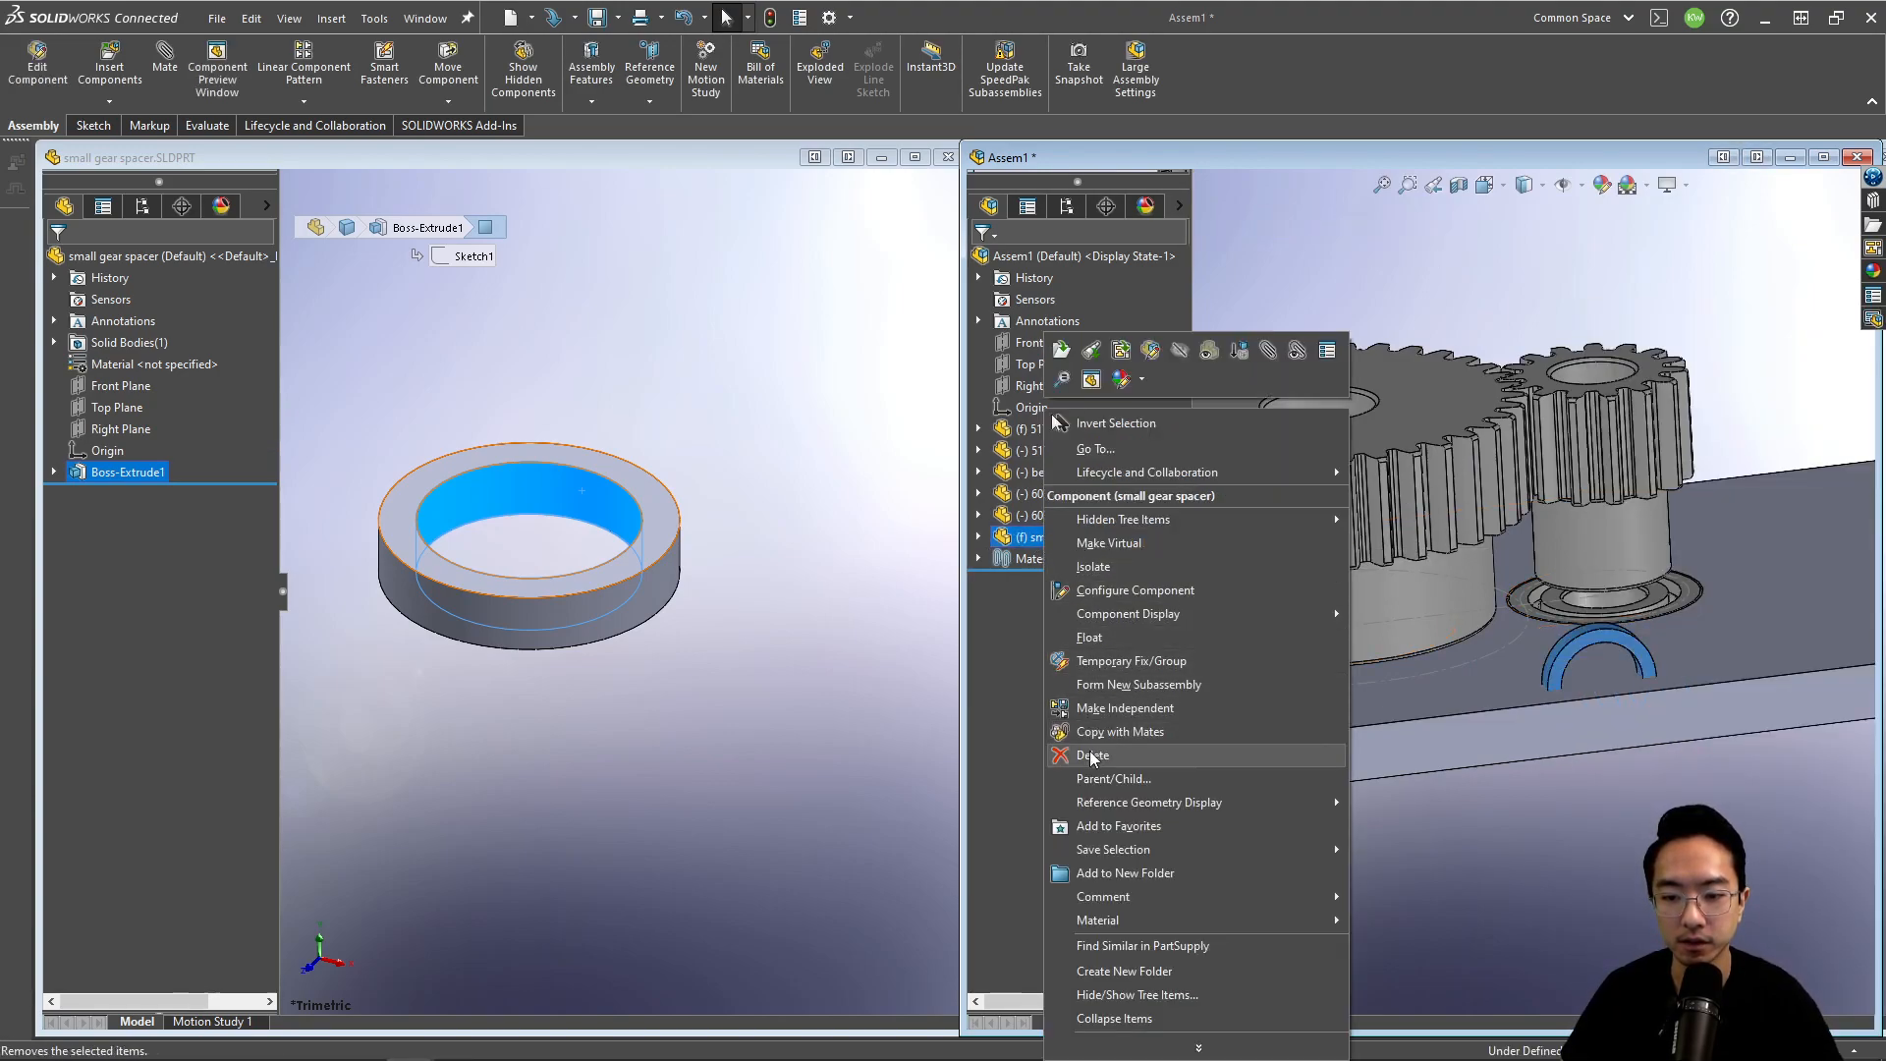
left_click(1089, 636)
Step: Fix the bearing block in place and float the larger gear
left_click(1359, 705)
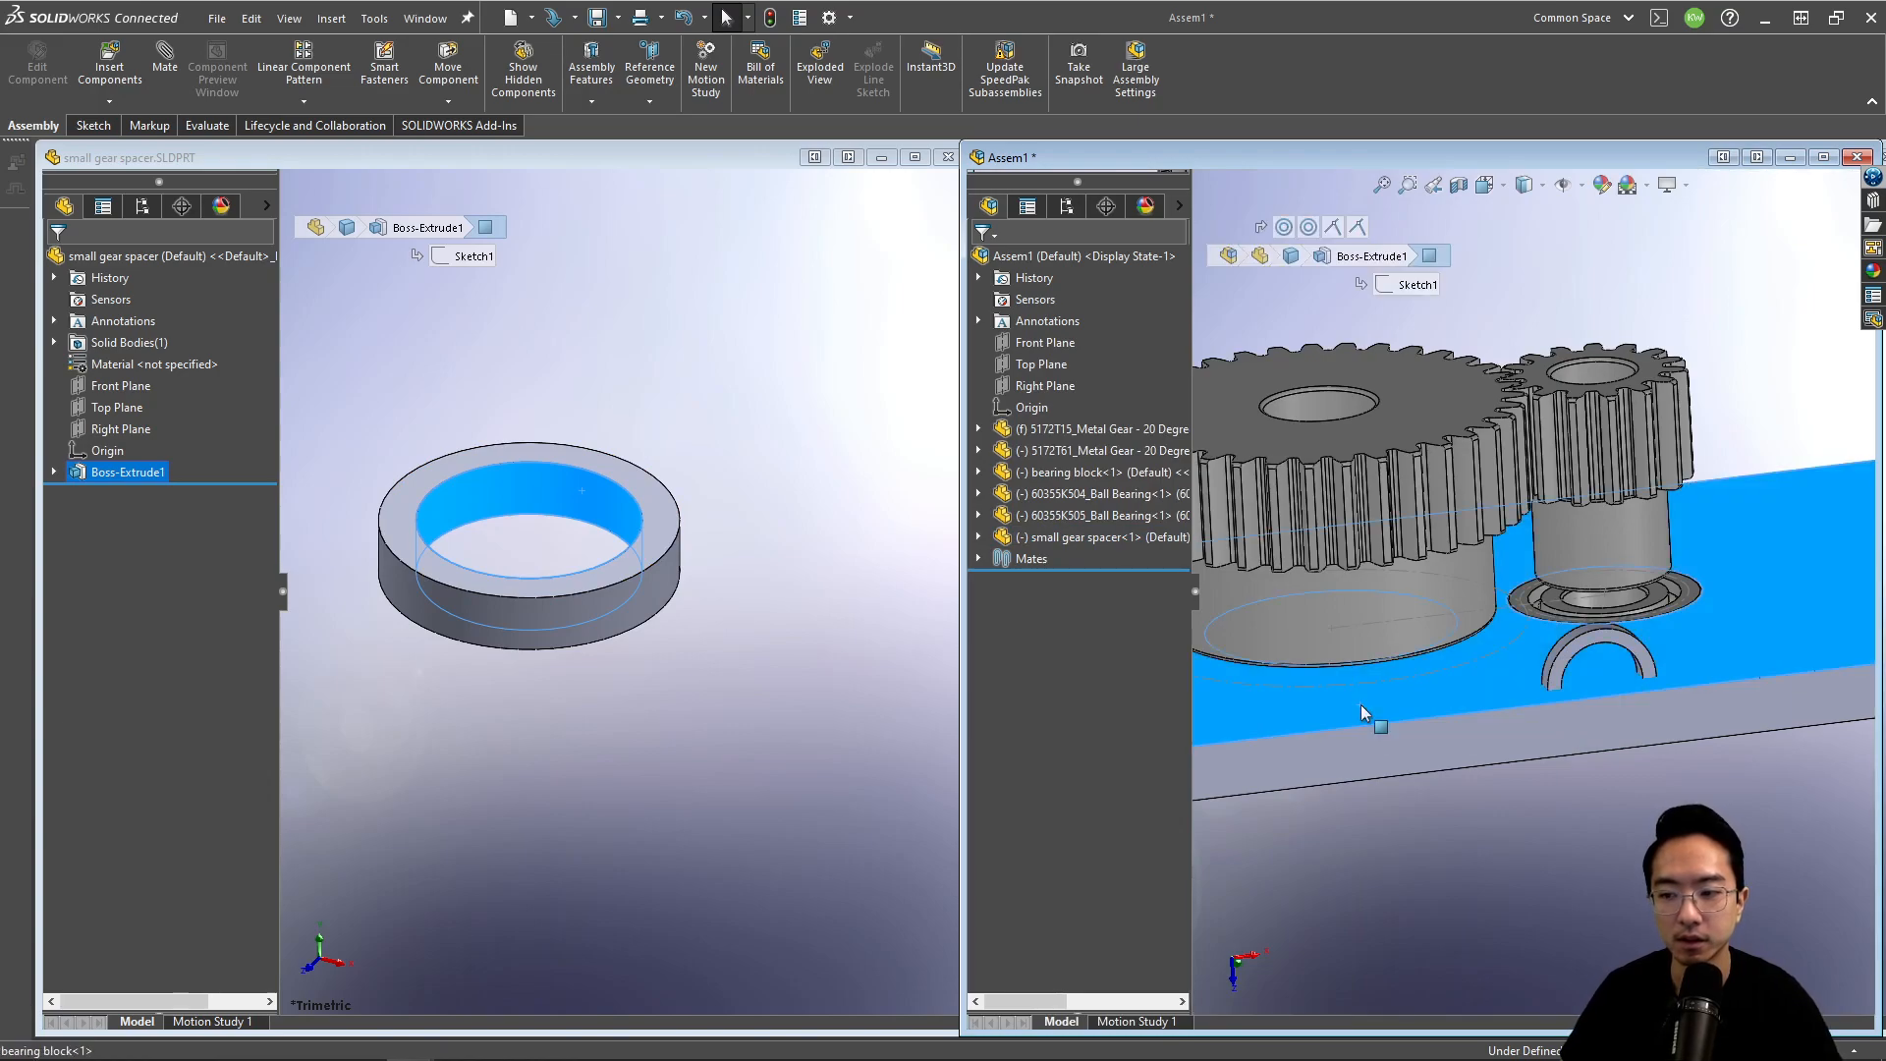
right_click(1362, 706)
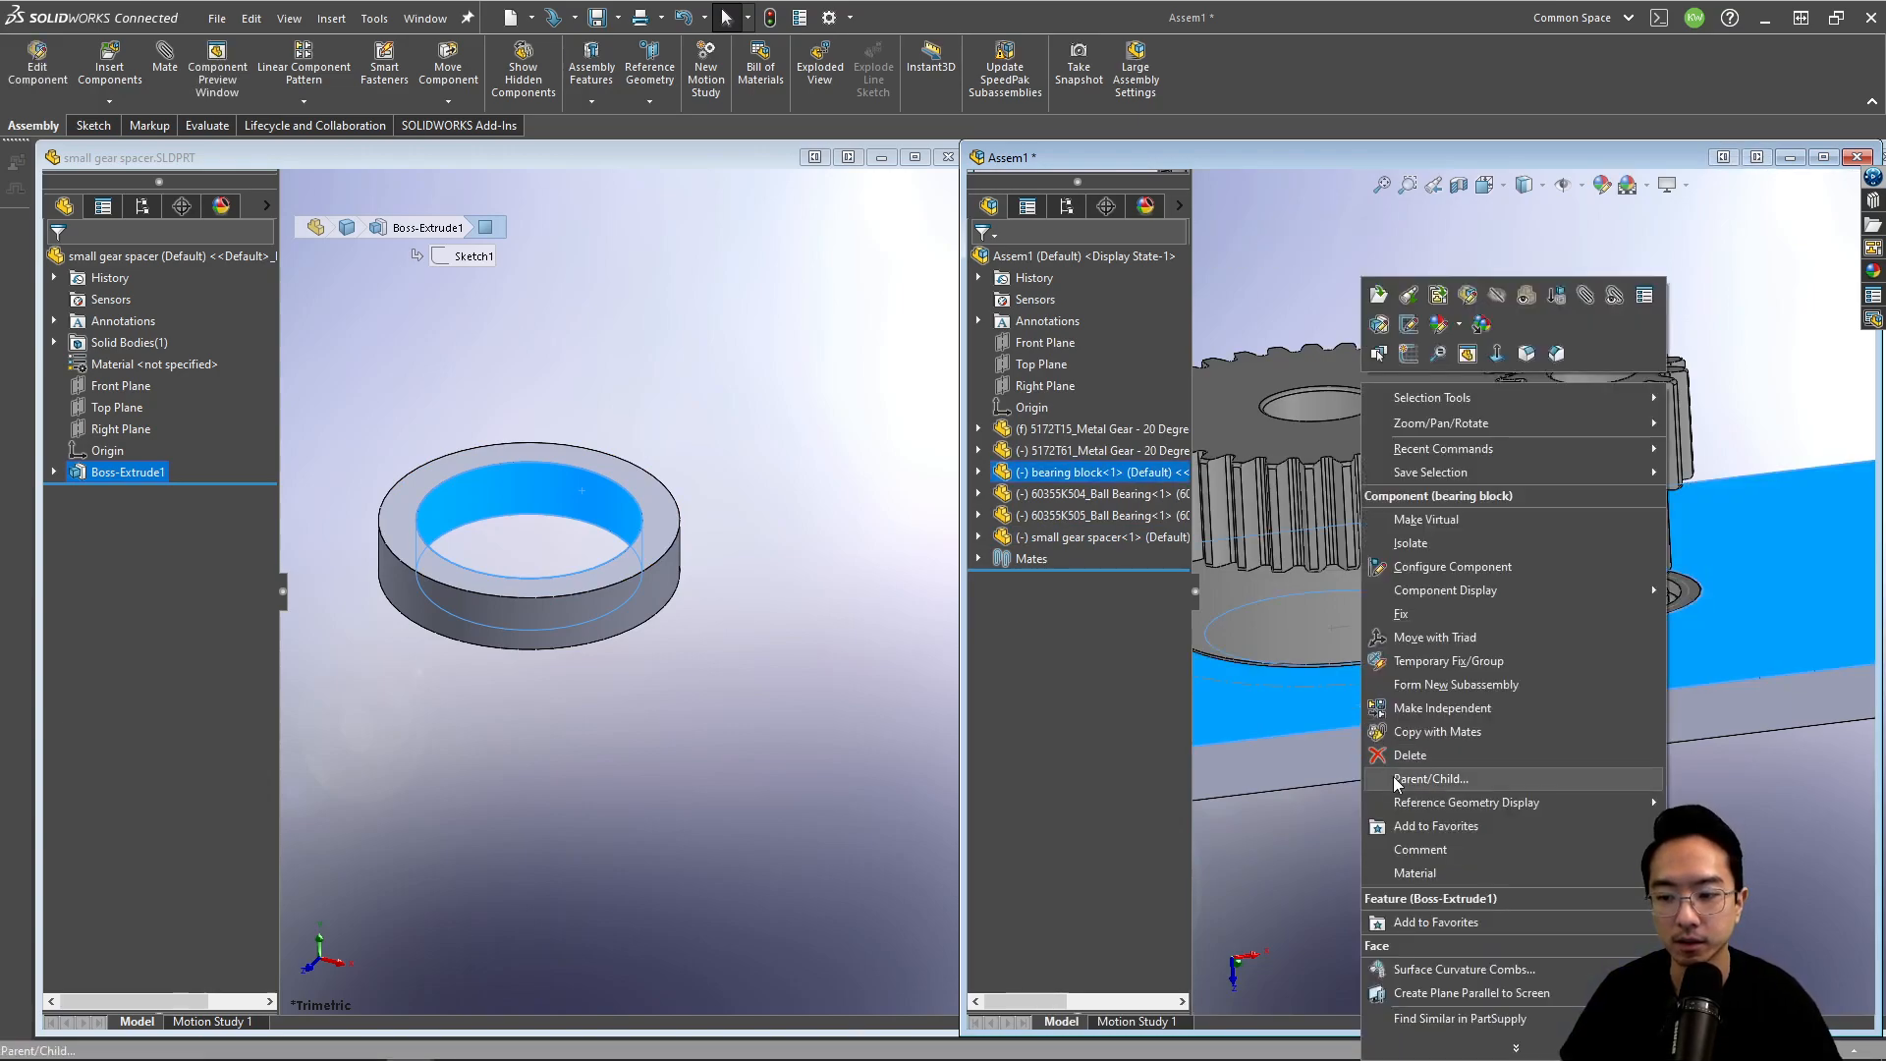
left_click(1416, 617)
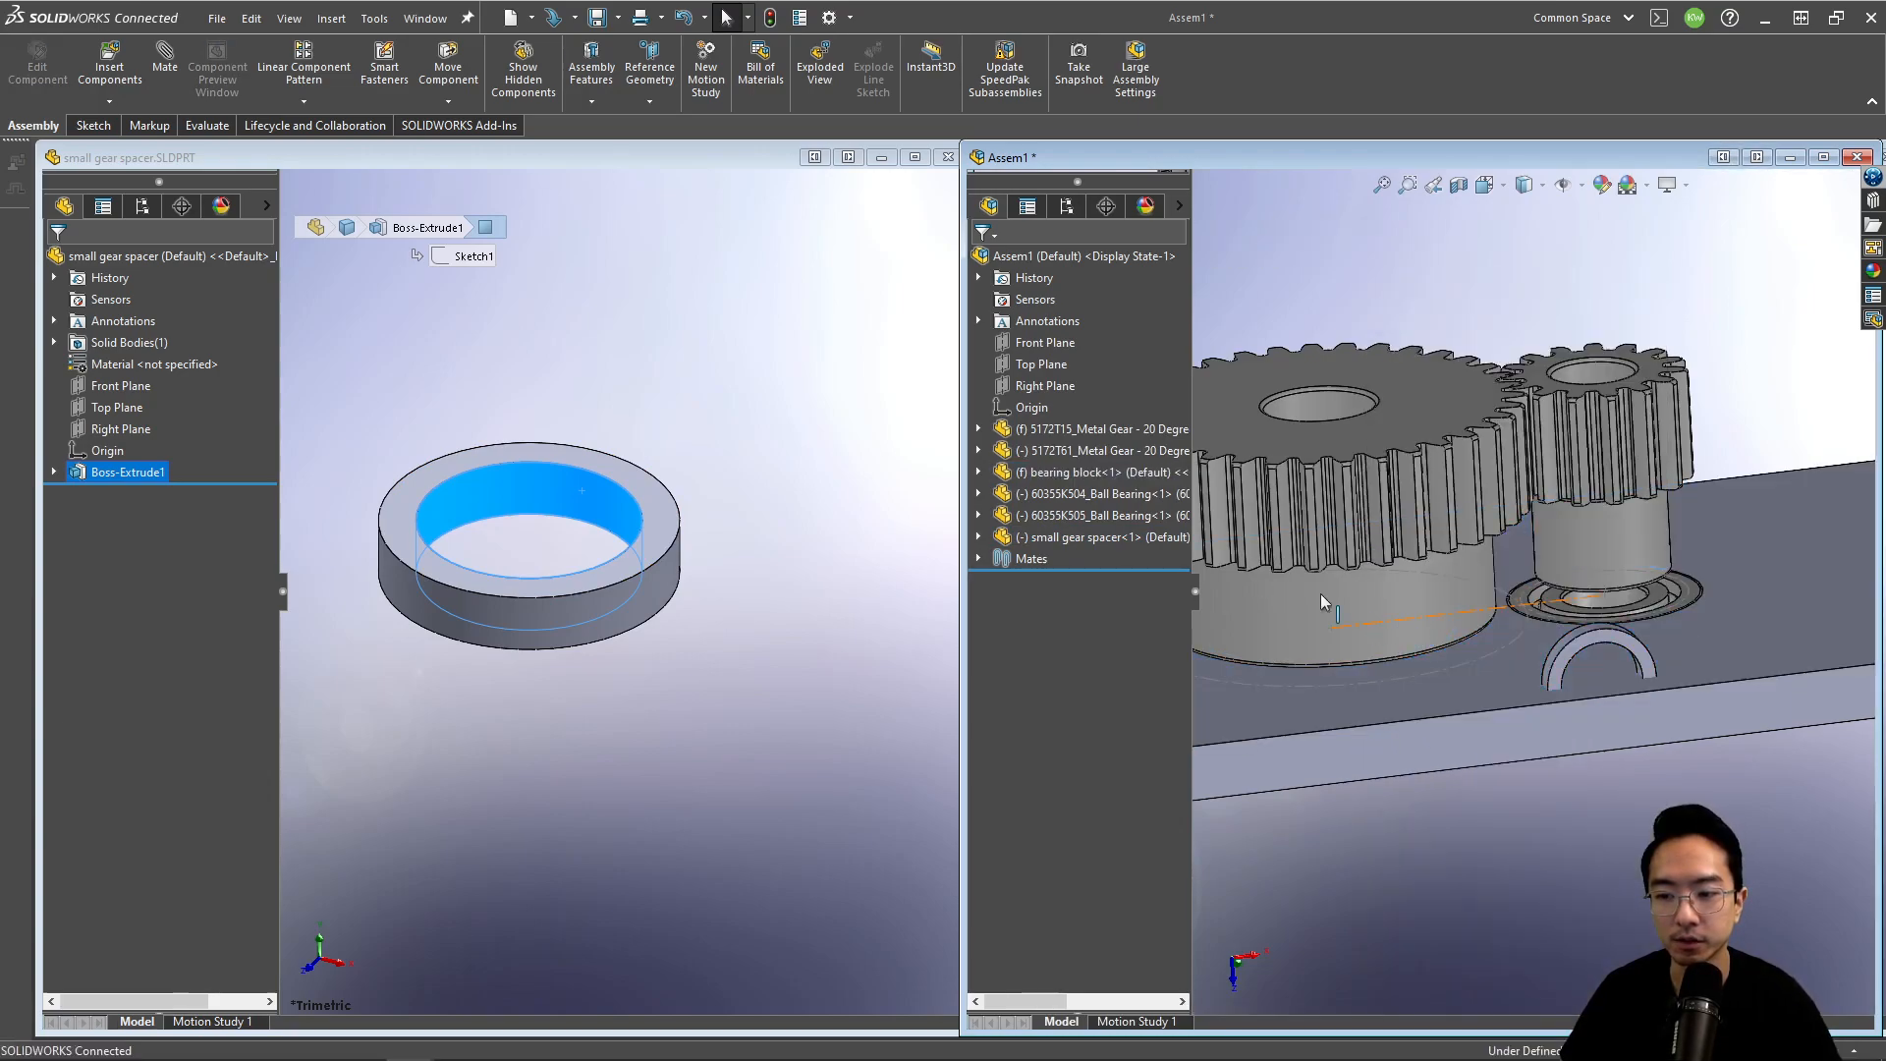
right_click(1036, 427)
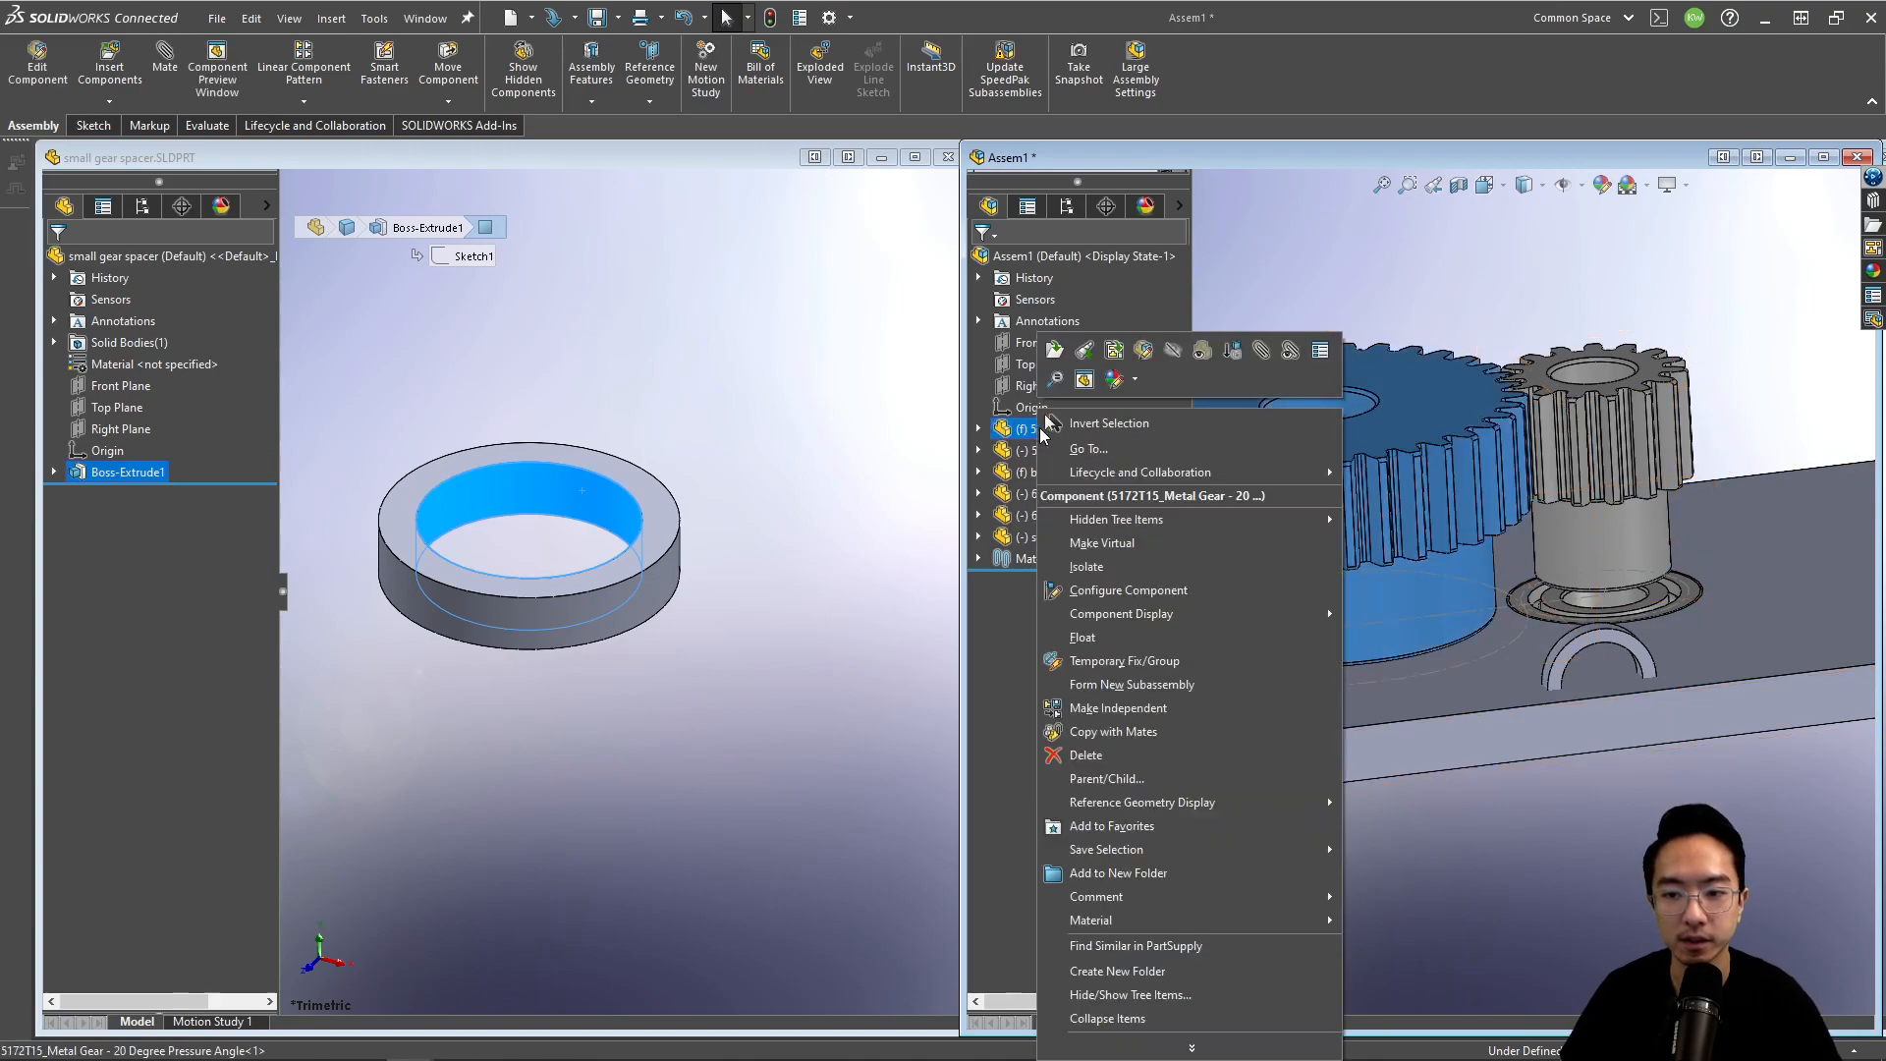
left_click(1082, 637)
Step: Add a concentric mate between the spacer's outer cylindrical face and the bore of the smaller bearing
scroll(1578, 662, "down", 3)
left_click(1536, 570)
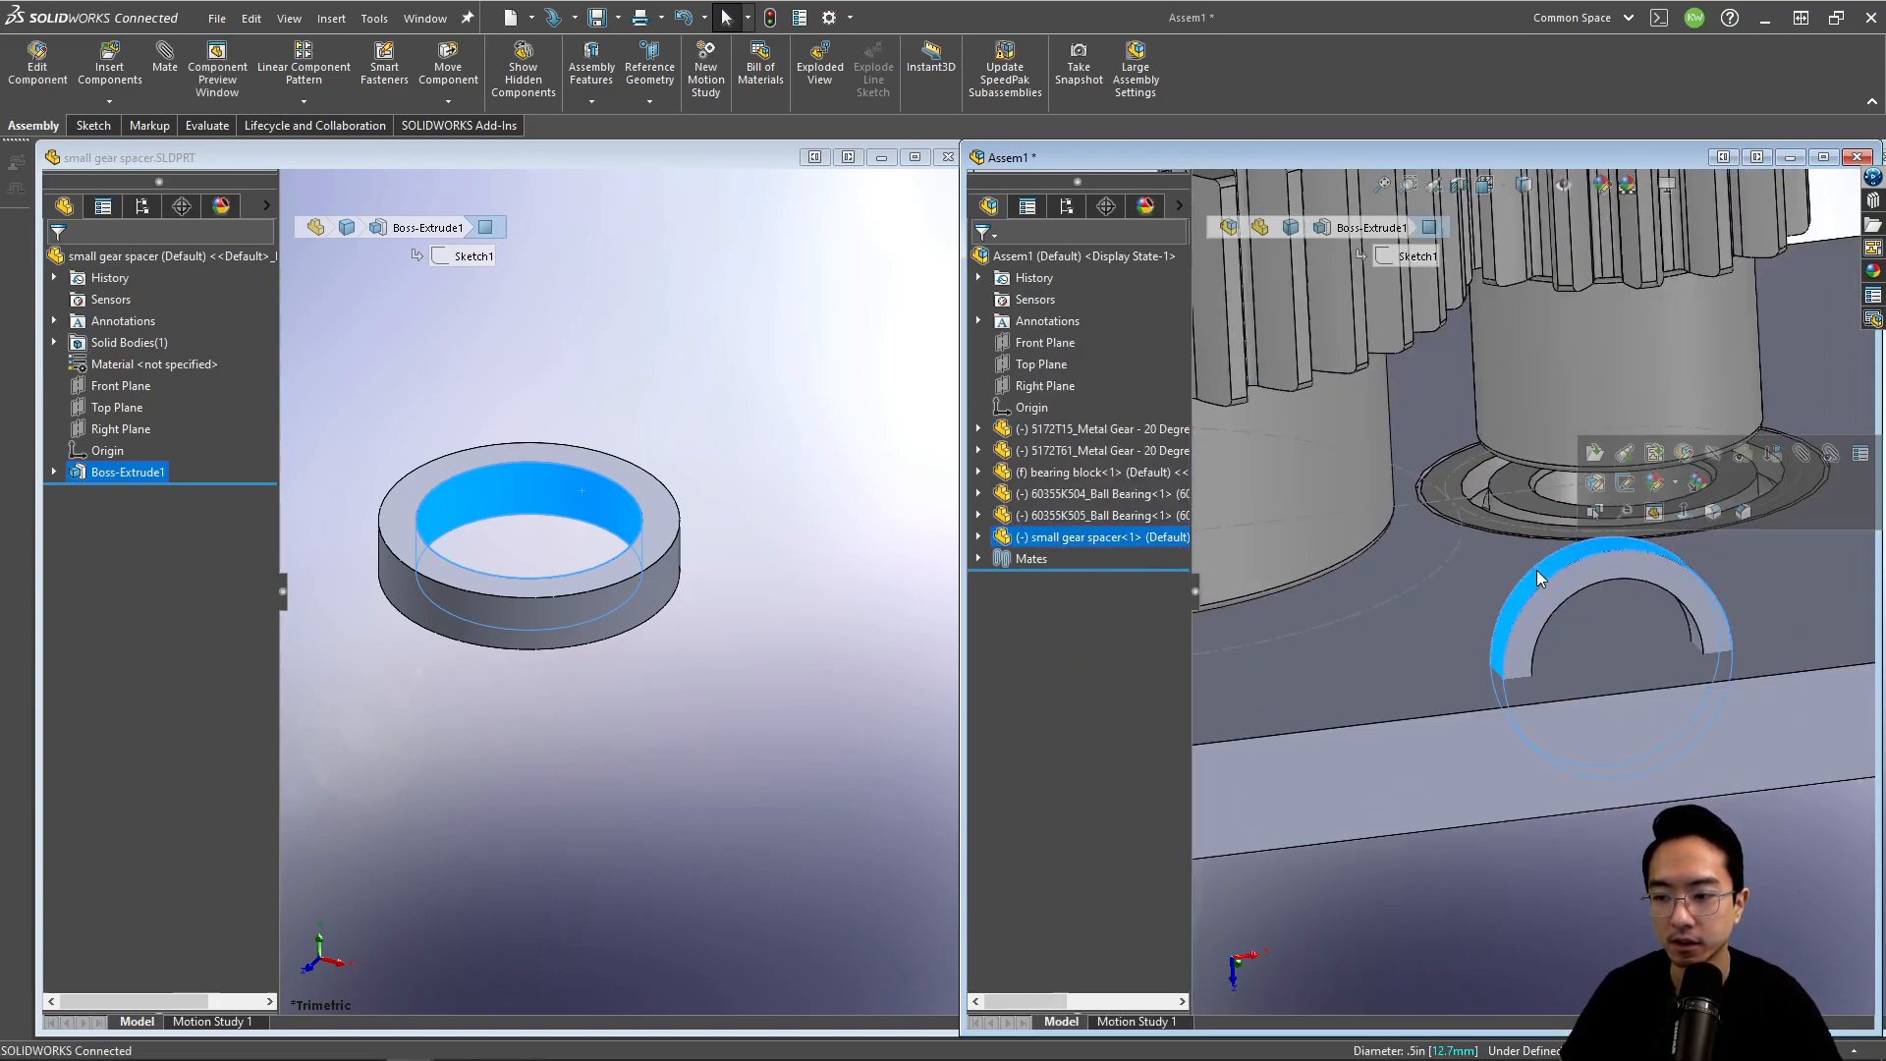
scroll(1578, 495, "down", 2)
key("m")
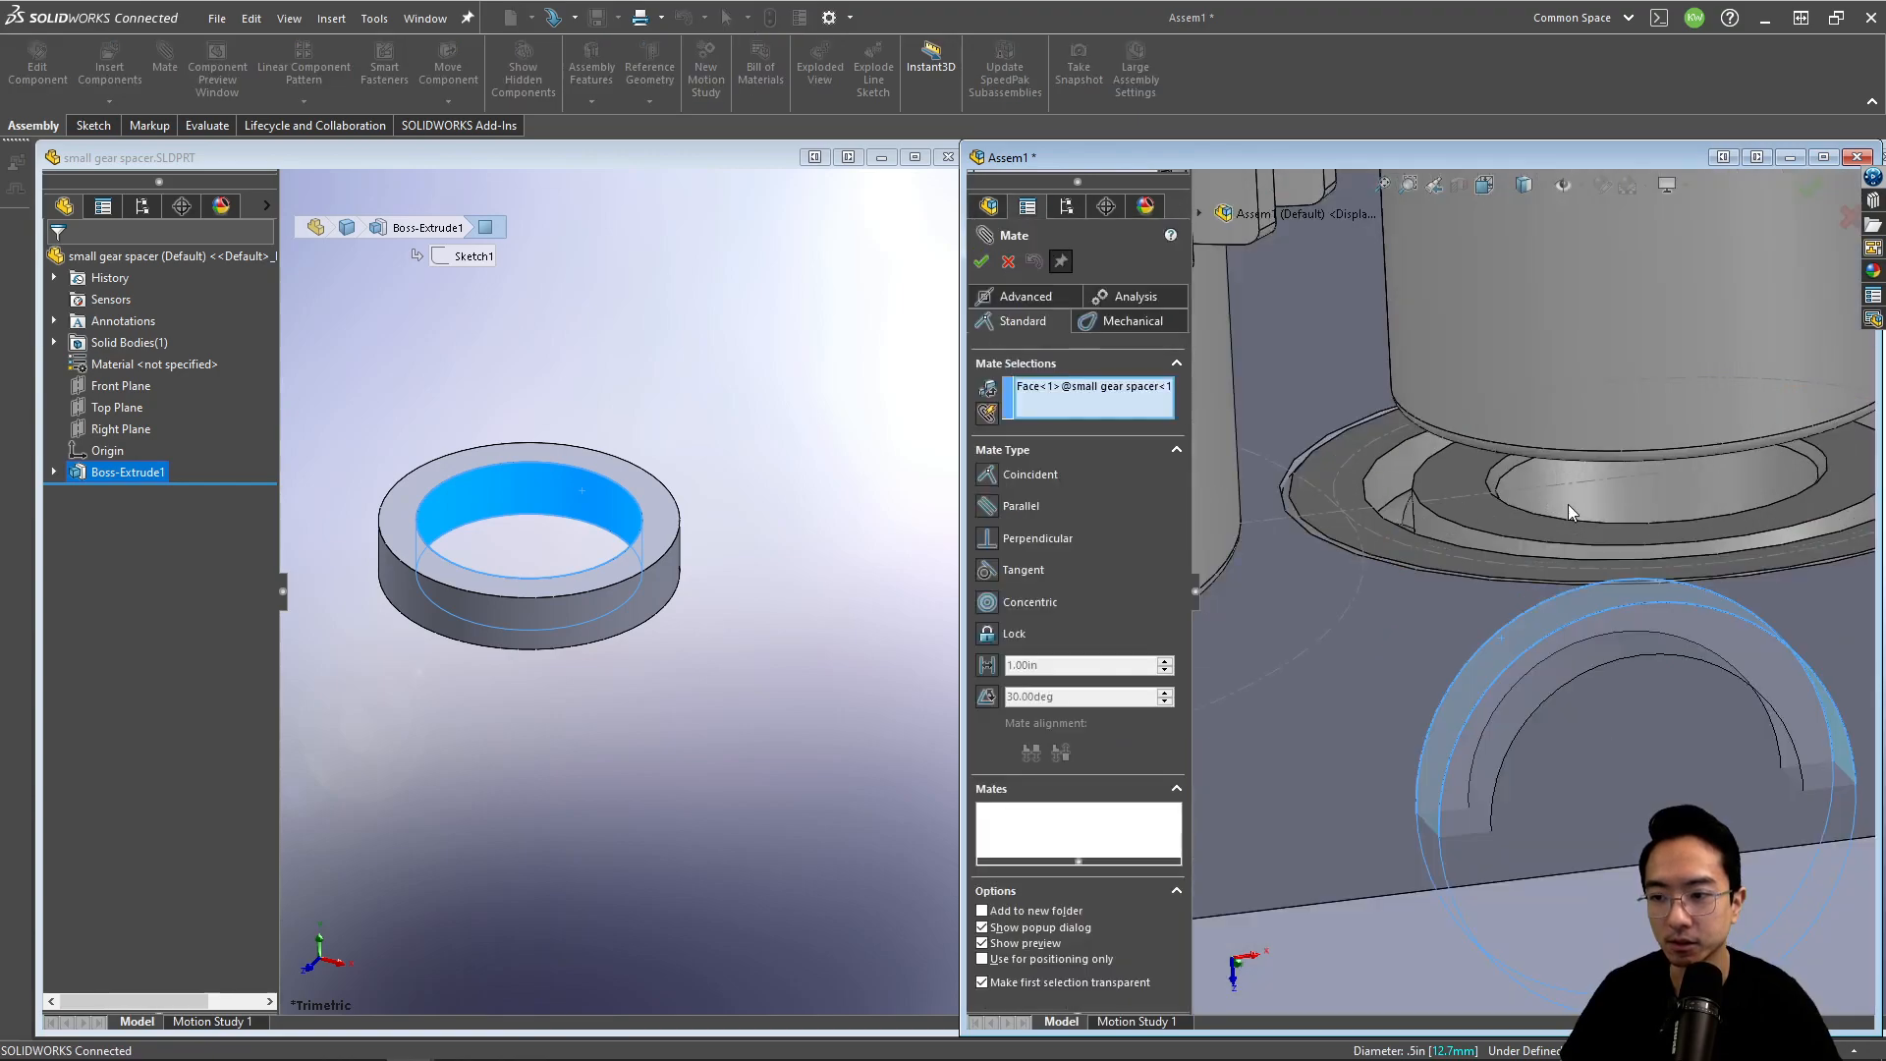
left_click(1576, 505)
right_click(1579, 506)
mouse_move(1582, 507)
middle_mouse_down()
mouse_move(1595, 569)
mouse_move(1572, 503)
middle_mouse_up()
scroll(1564, 534, "up", 5)
key("Escape")
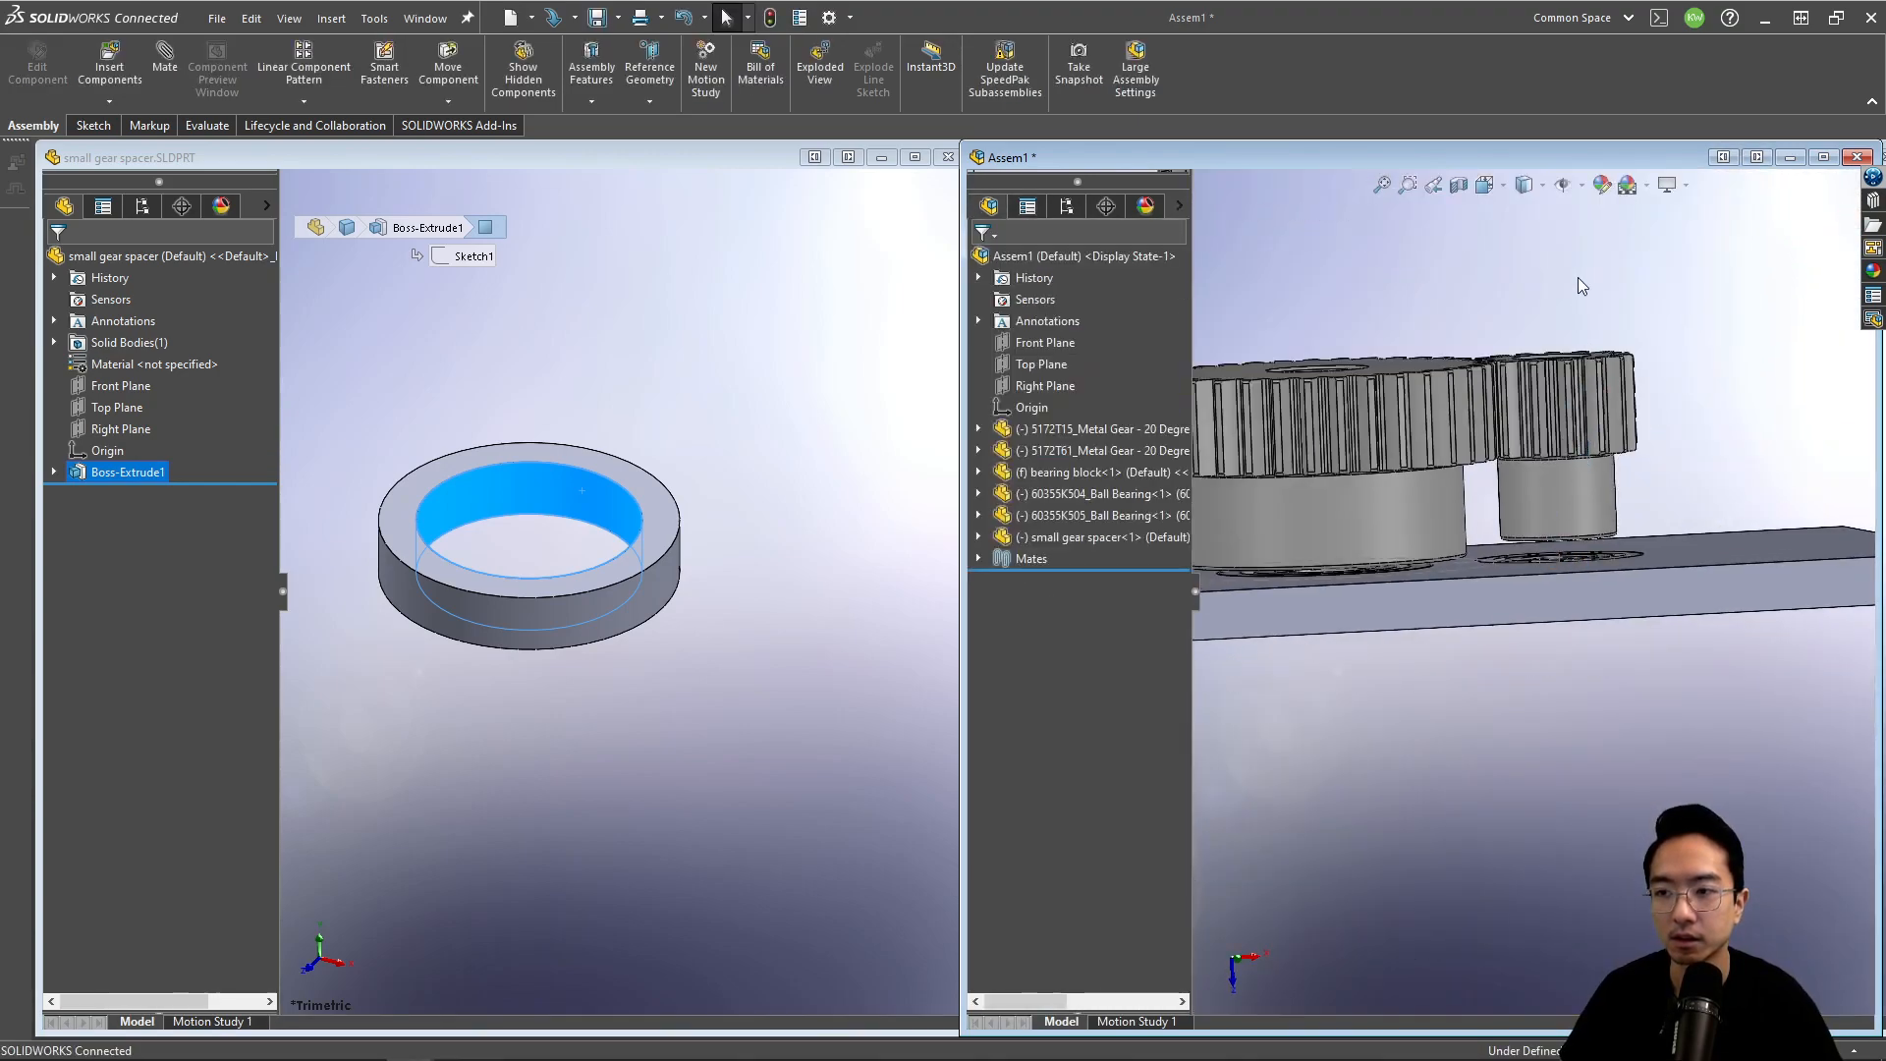
Step: Isolate the small gear spacer, move it clear of the smaller gear and its bearing, and exit the isolated view
left_click(1069, 542)
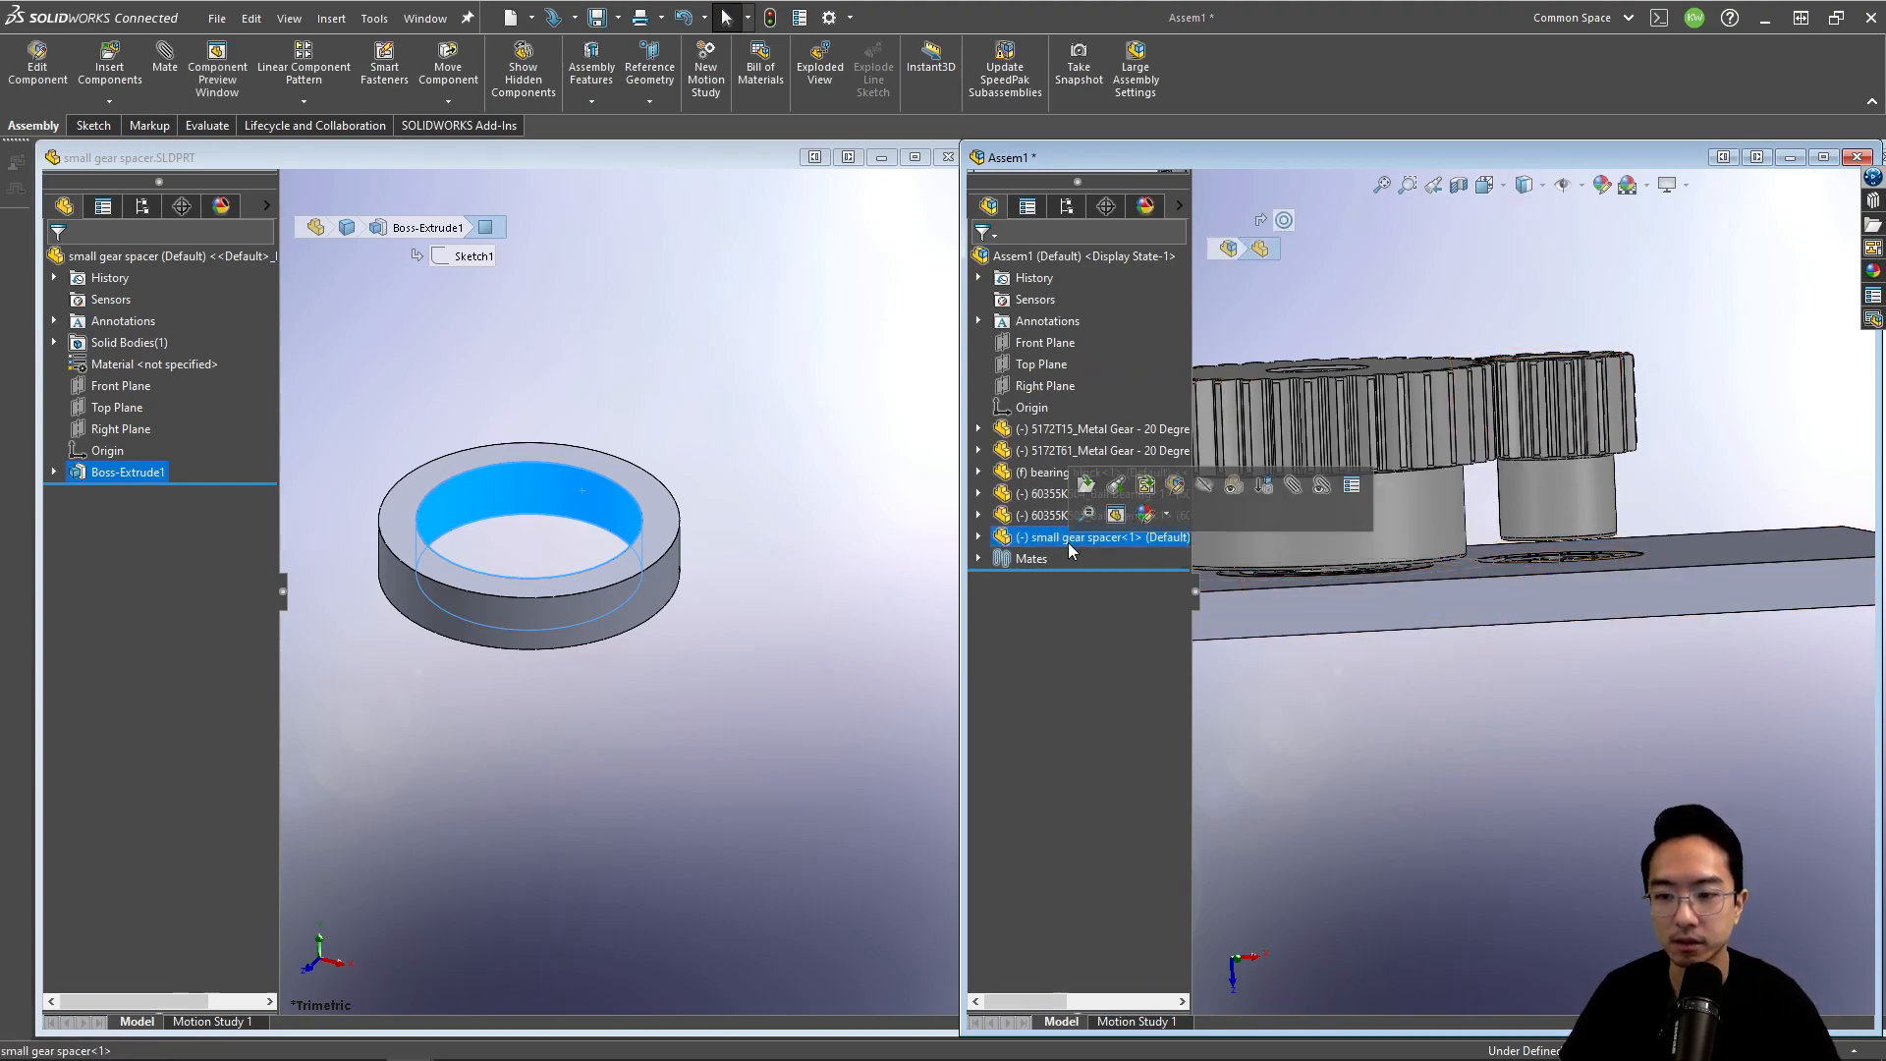
left_click(1487, 598)
left_click_drag(1552, 518, 1547, 426)
middle_click_drag(1517, 550, 1560, 662)
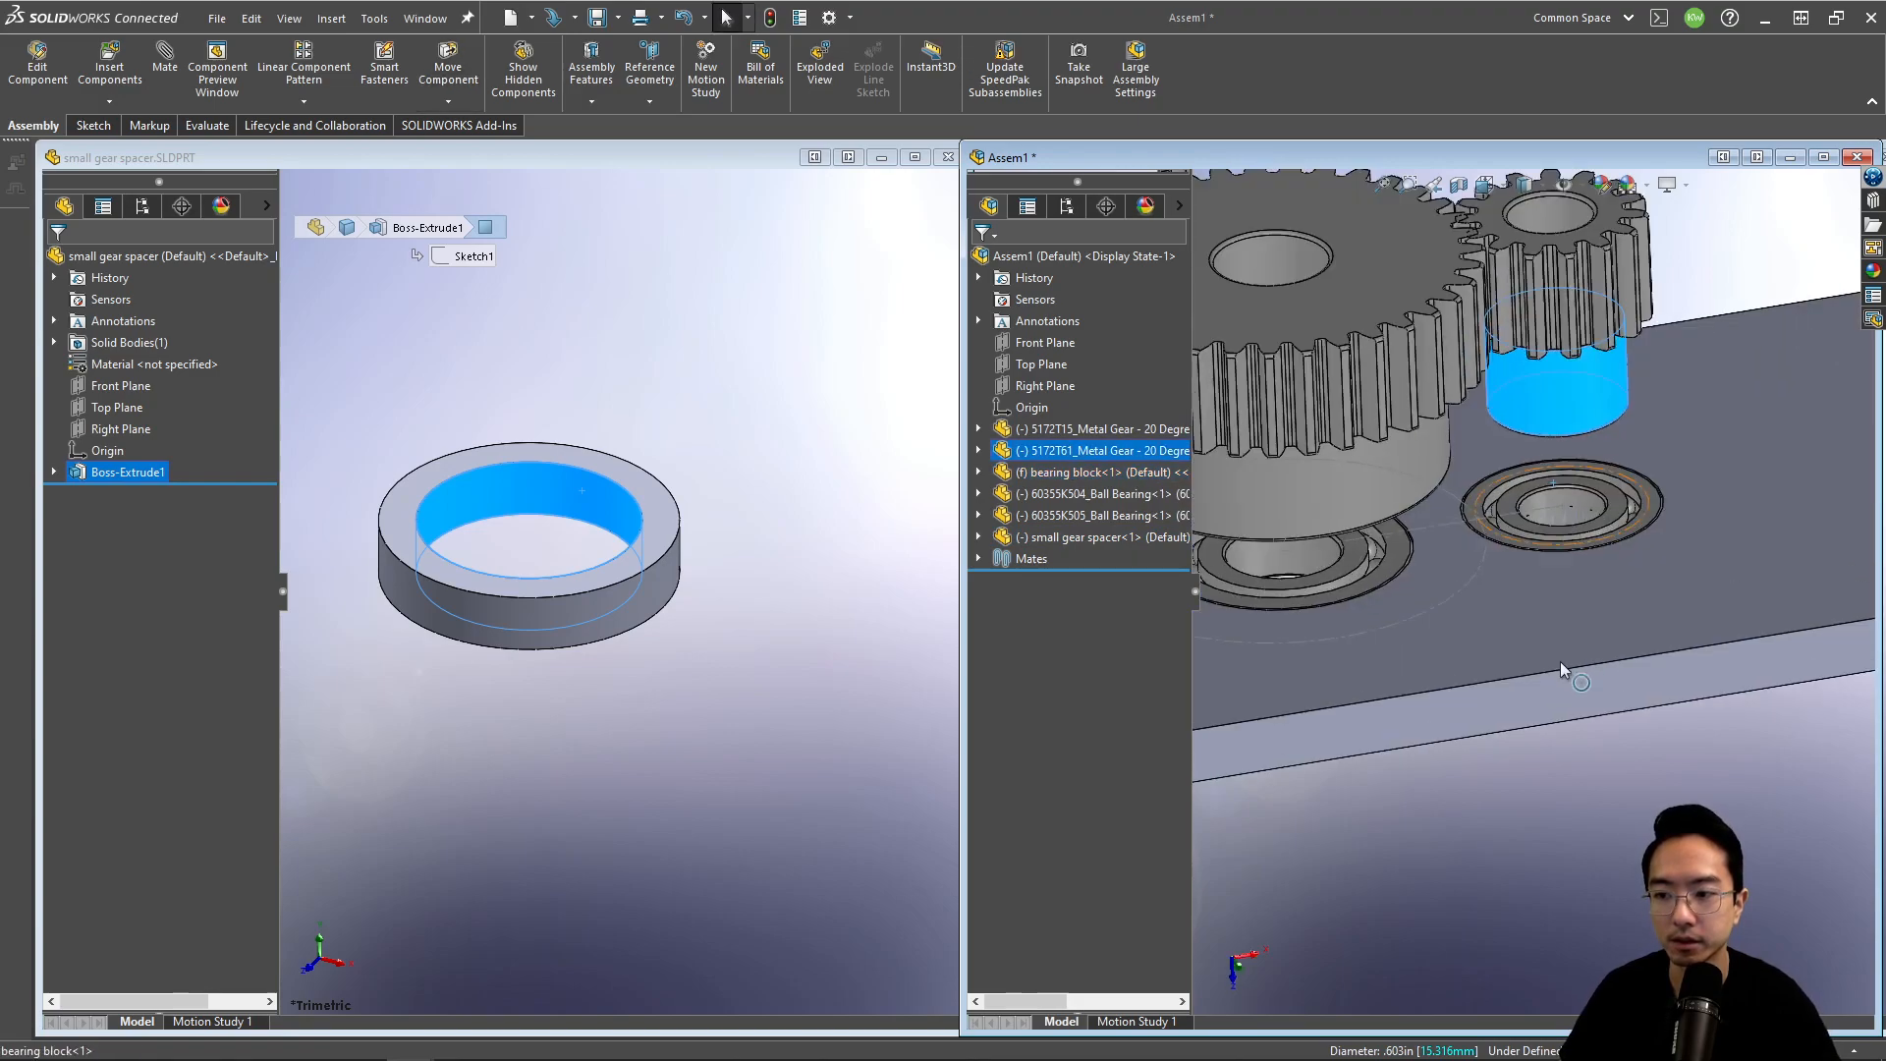
left_click(1080, 539)
right_click(1081, 538)
left_click(1167, 568)
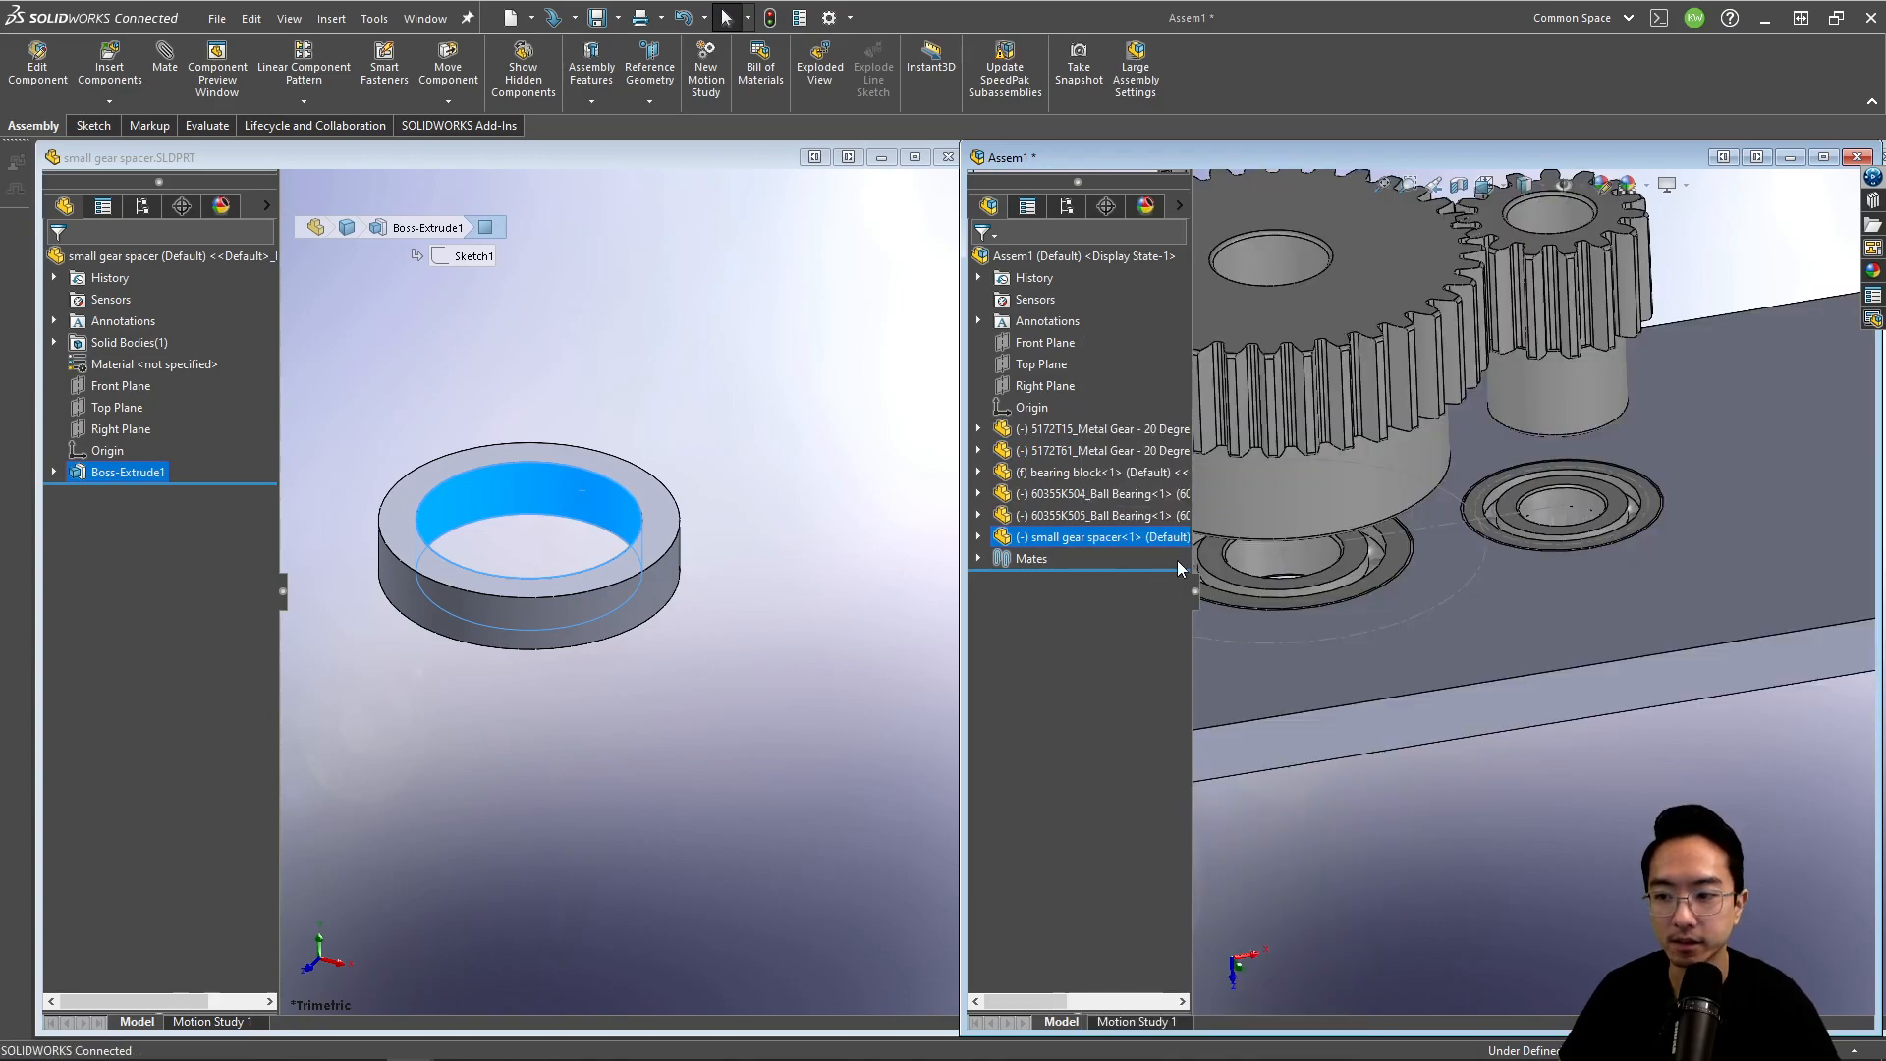
left_click_drag(1596, 560, 1606, 896)
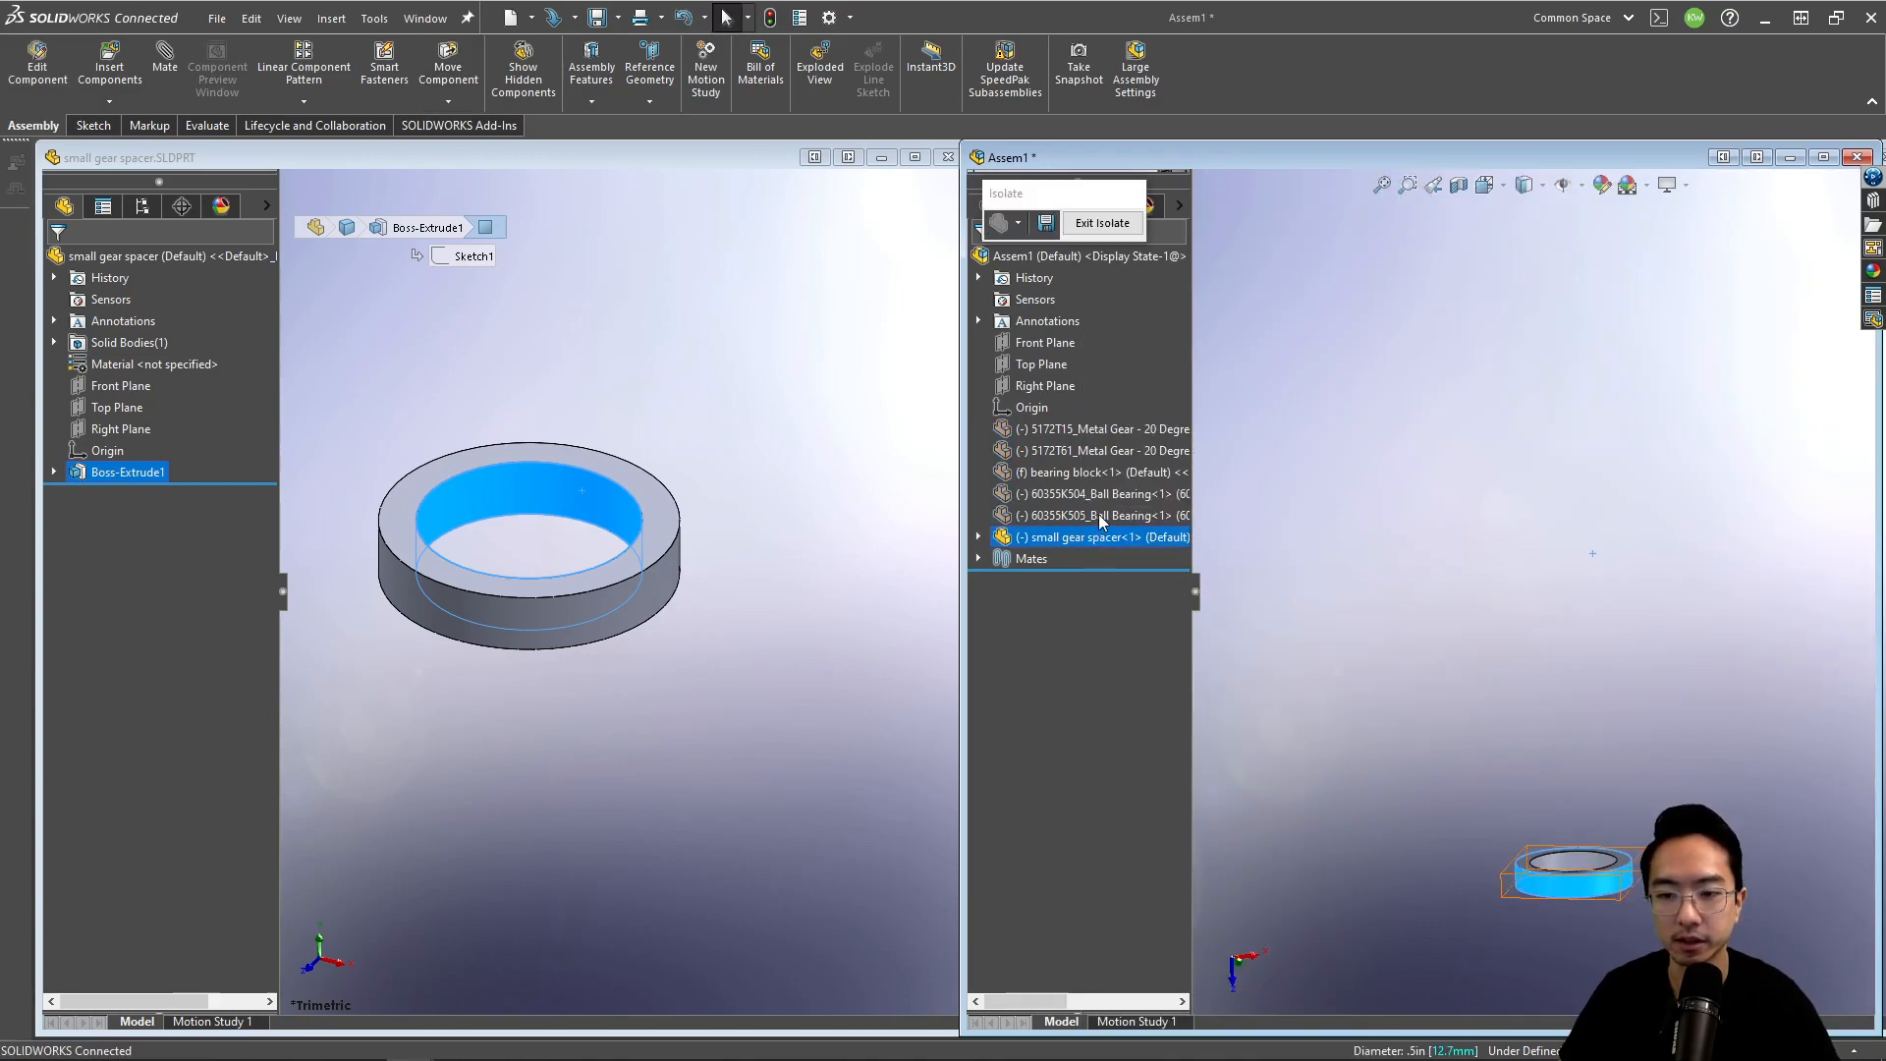
left_click(1098, 224)
Step: Add a coincident mate between the spacer's flat end face and the inner ring face of the smaller bearing
scroll(1532, 868, "down", 3)
scroll(1508, 796, "down", 2)
left_click(1494, 896)
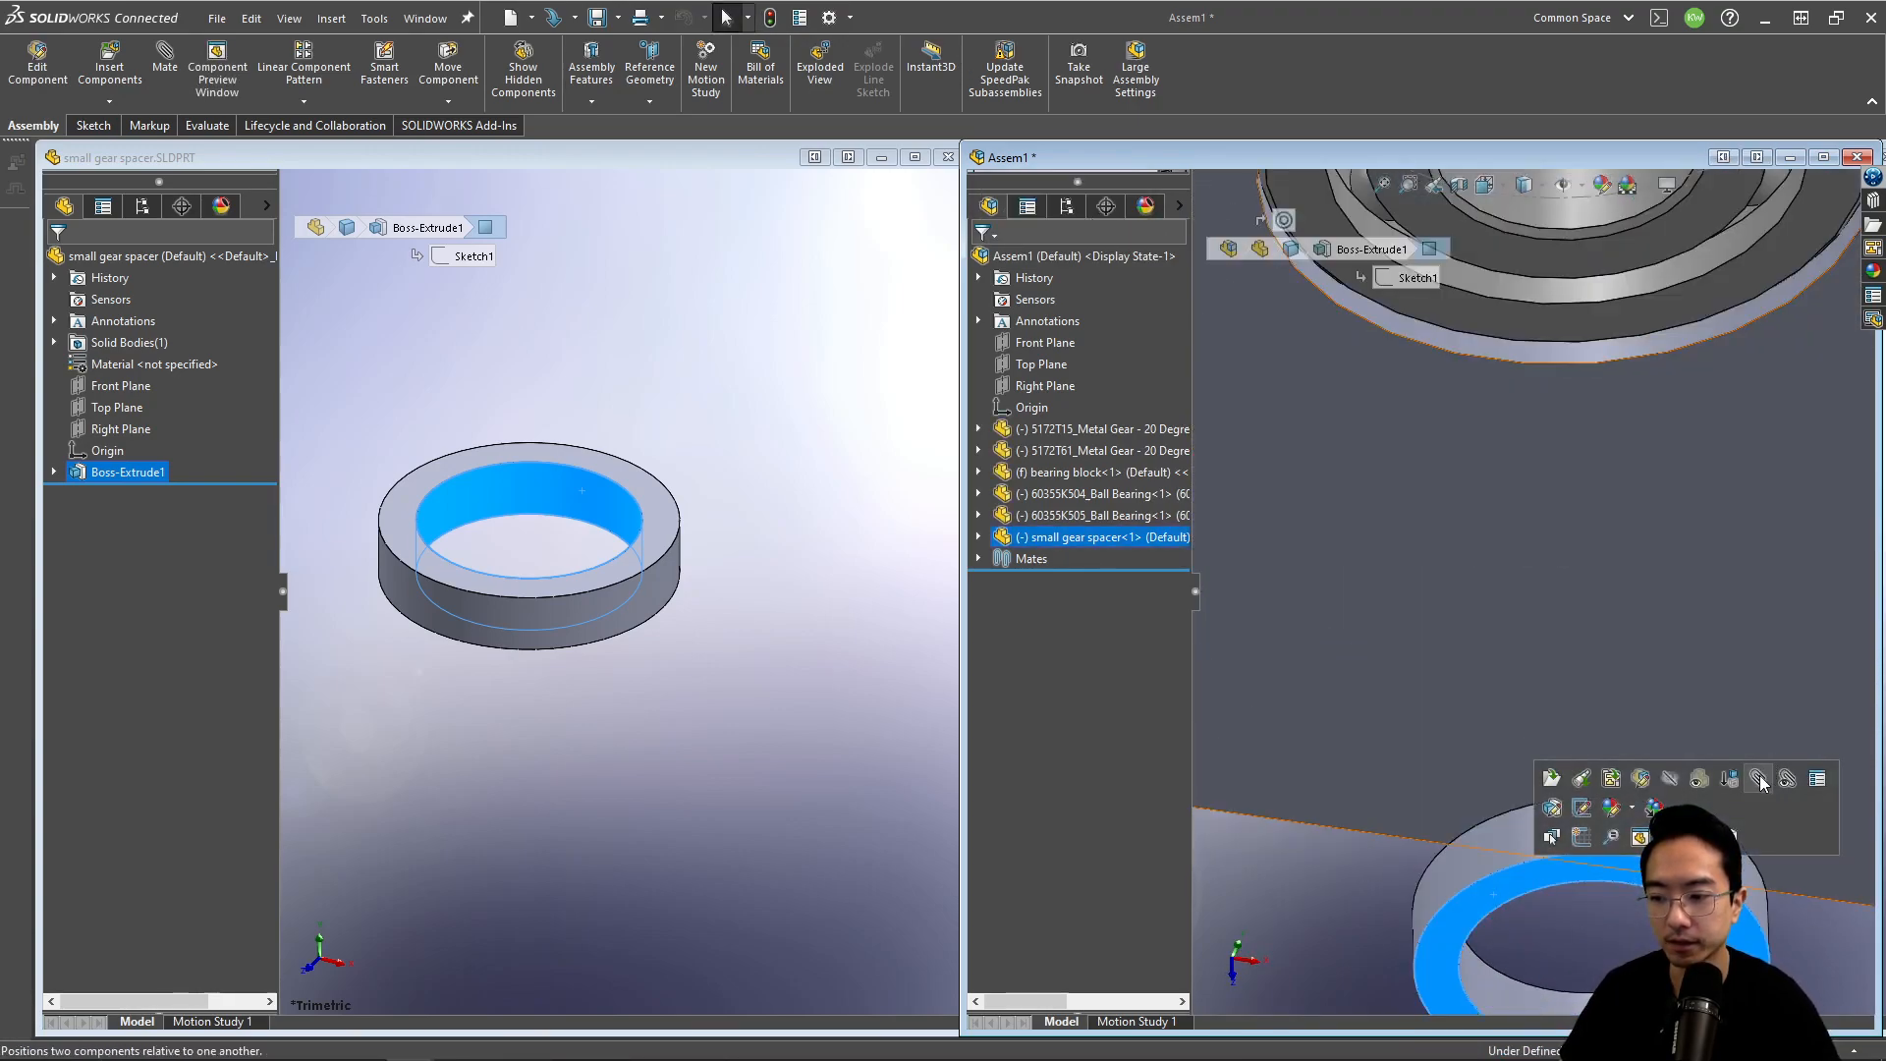
left_click(1760, 776)
scroll(1530, 607, "up", 5)
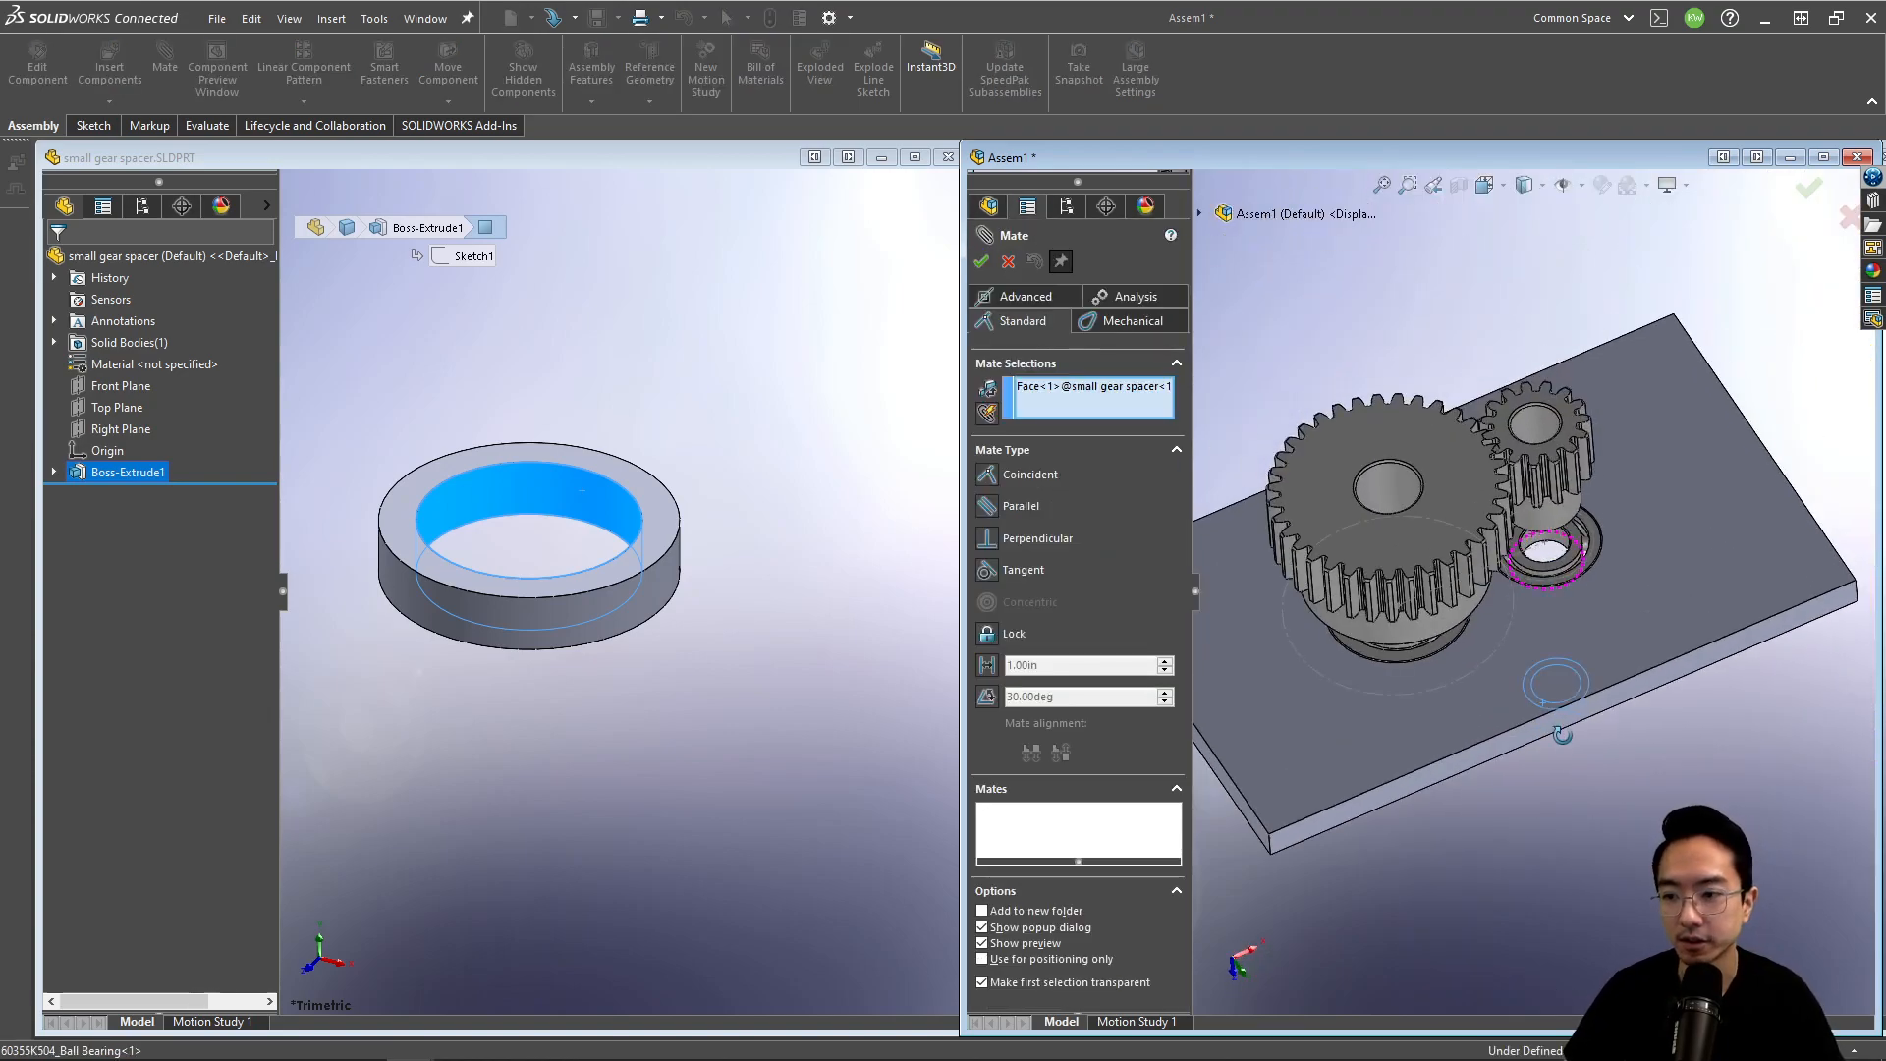
scroll(1562, 629, "down", 3)
left_click(1540, 466)
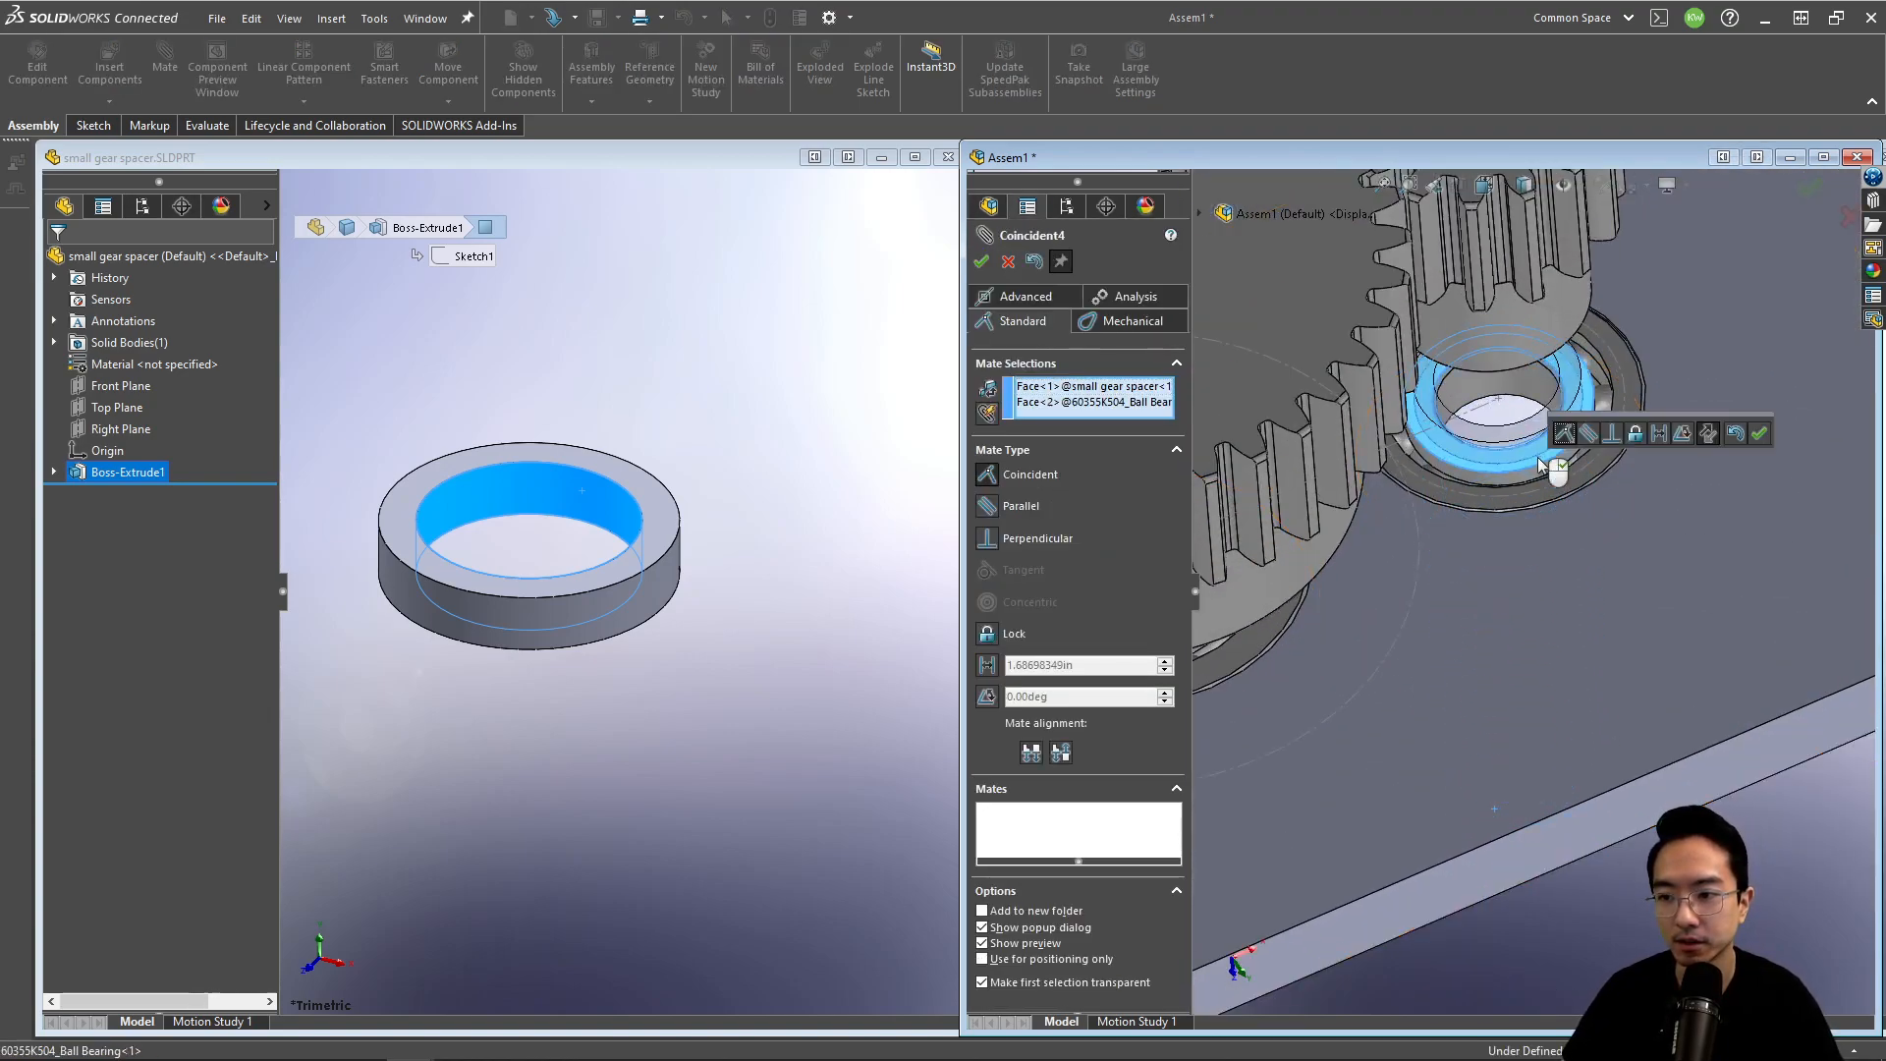
left_click(1435, 427)
Step: Add a coincident mate between the spacer's upper face and the bottom hub face of the smaller gear, and finish mating
scroll(1459, 444, "down", 3)
left_click(1423, 473)
middle_click_drag(1423, 474, 1415, 221)
scroll(1415, 388, "down", 3)
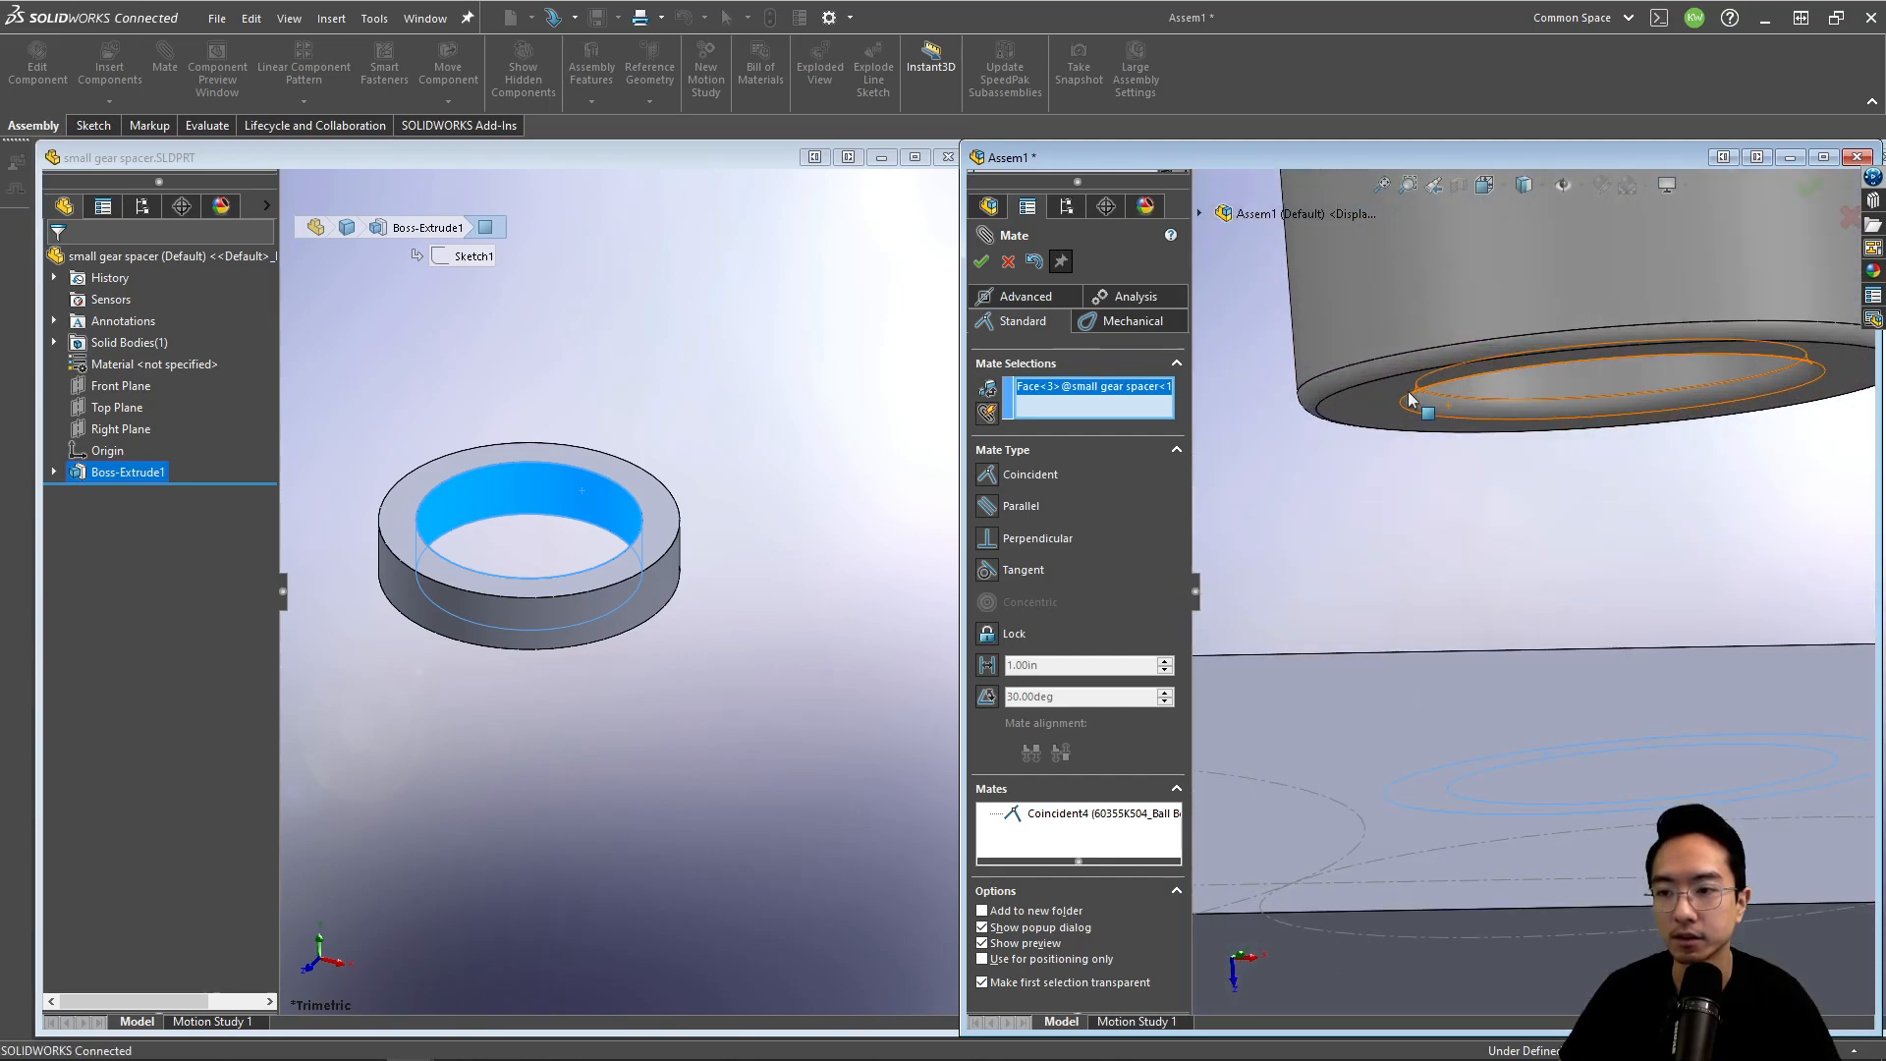
left_click(1379, 402)
left_click(1403, 412)
scroll(1449, 421, "up", 4)
middle_click_drag(1453, 422, 1556, 411)
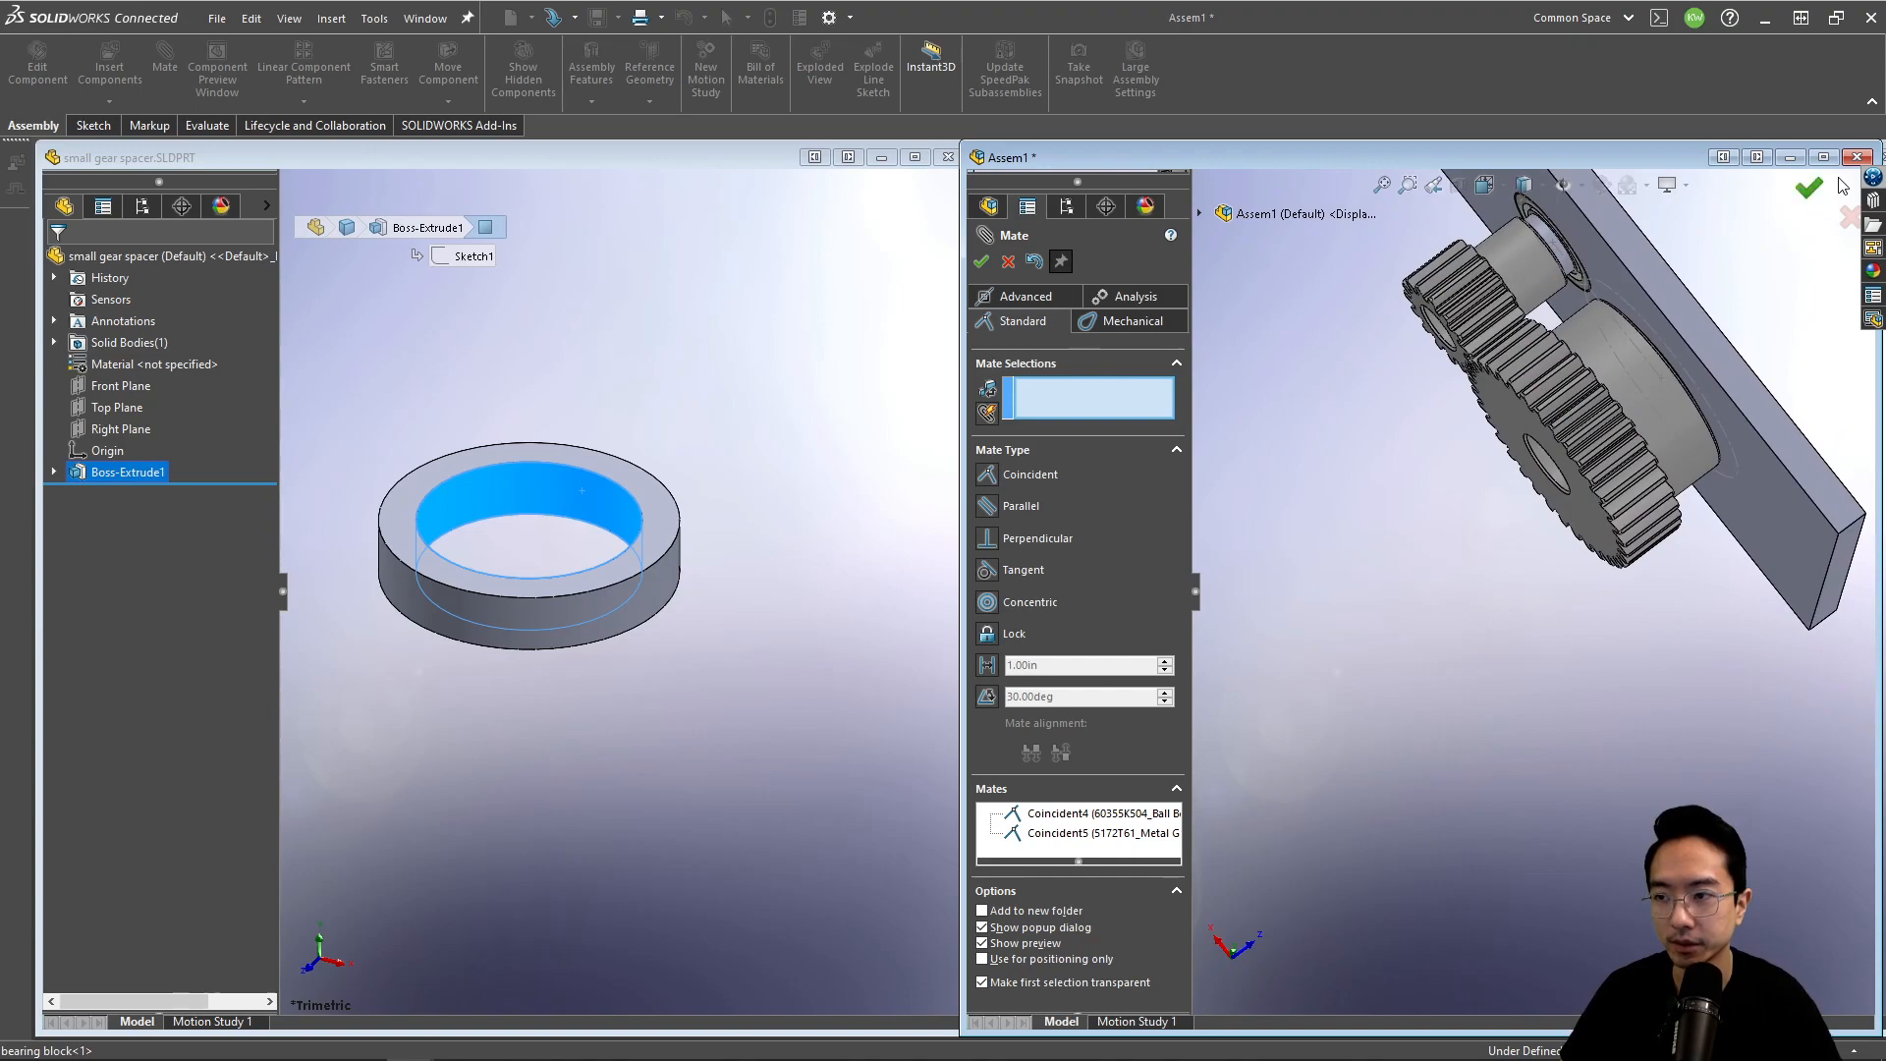
left_click(1808, 186)
Step: Examine how the two gears line up and how close the larger gear's hub sits to the bearing block
middle_click_drag(1670, 393, 1201, 621)
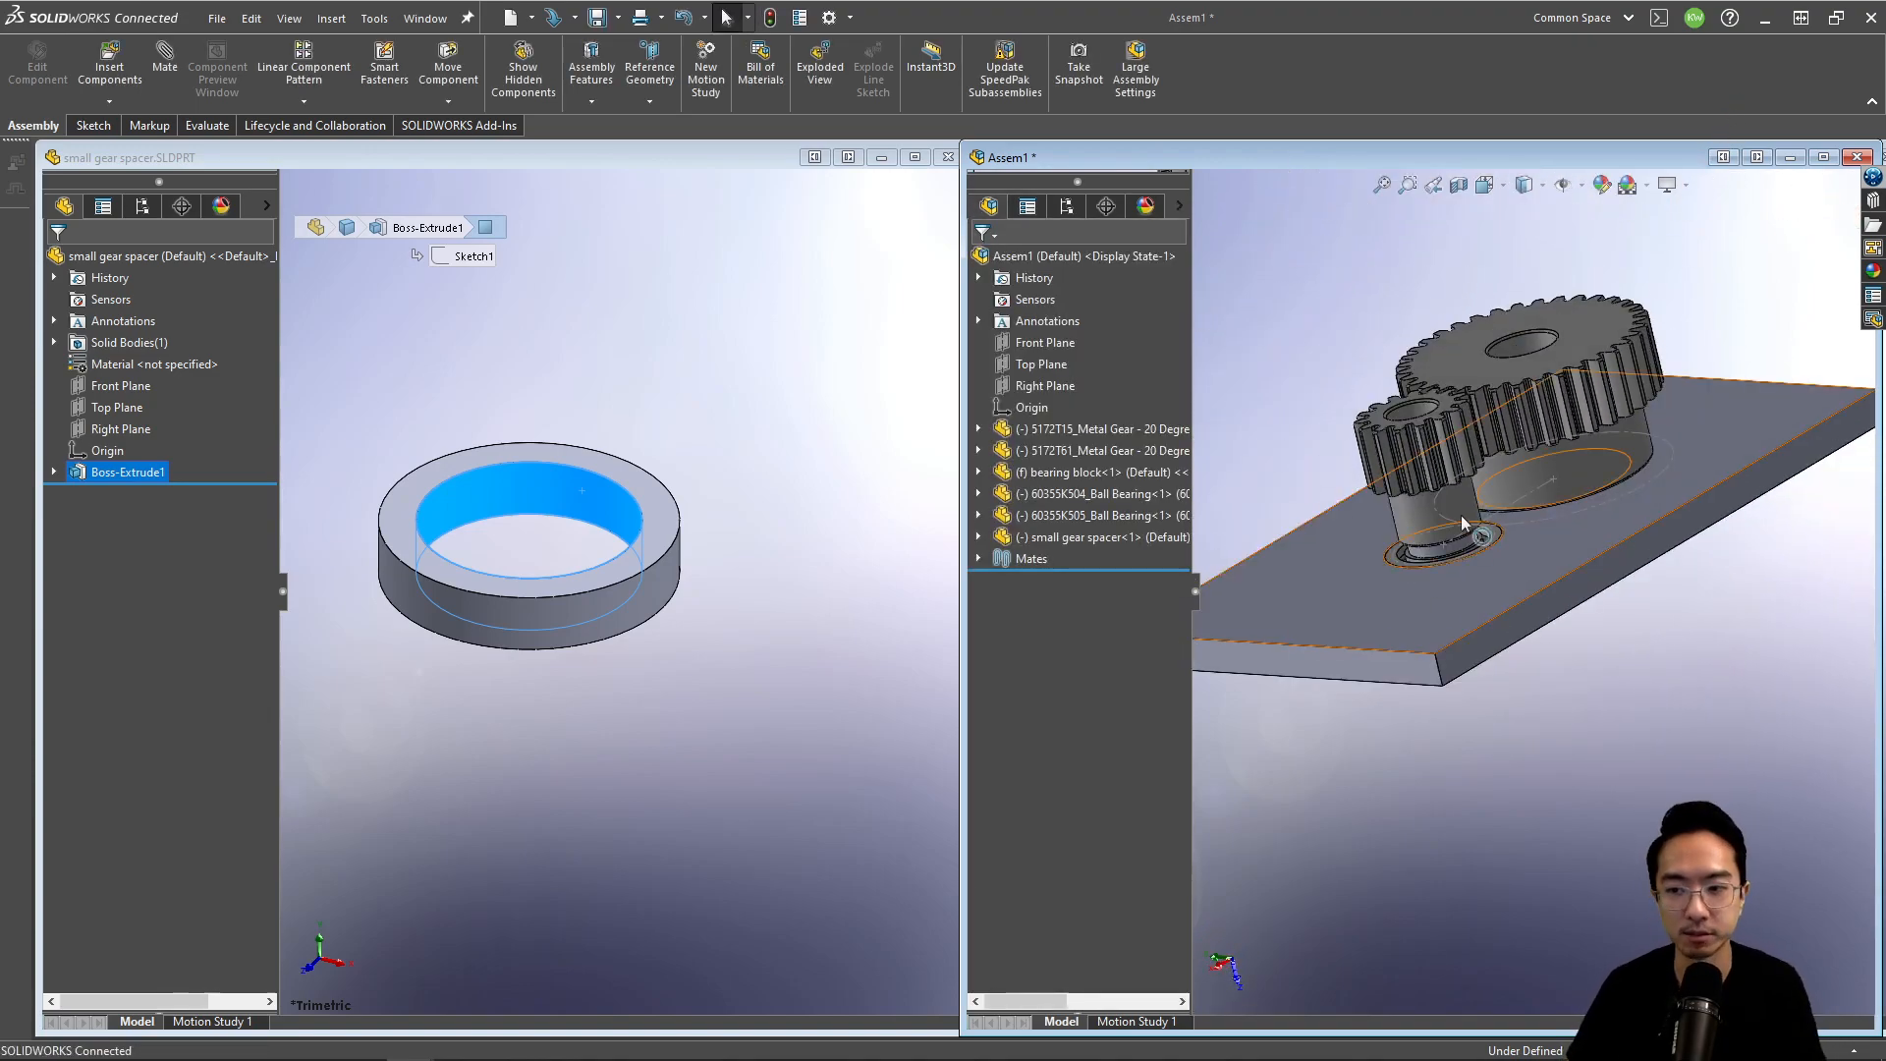
middle_click_drag(1619, 435, 1477, 444)
scroll(1477, 444, "down", 5)
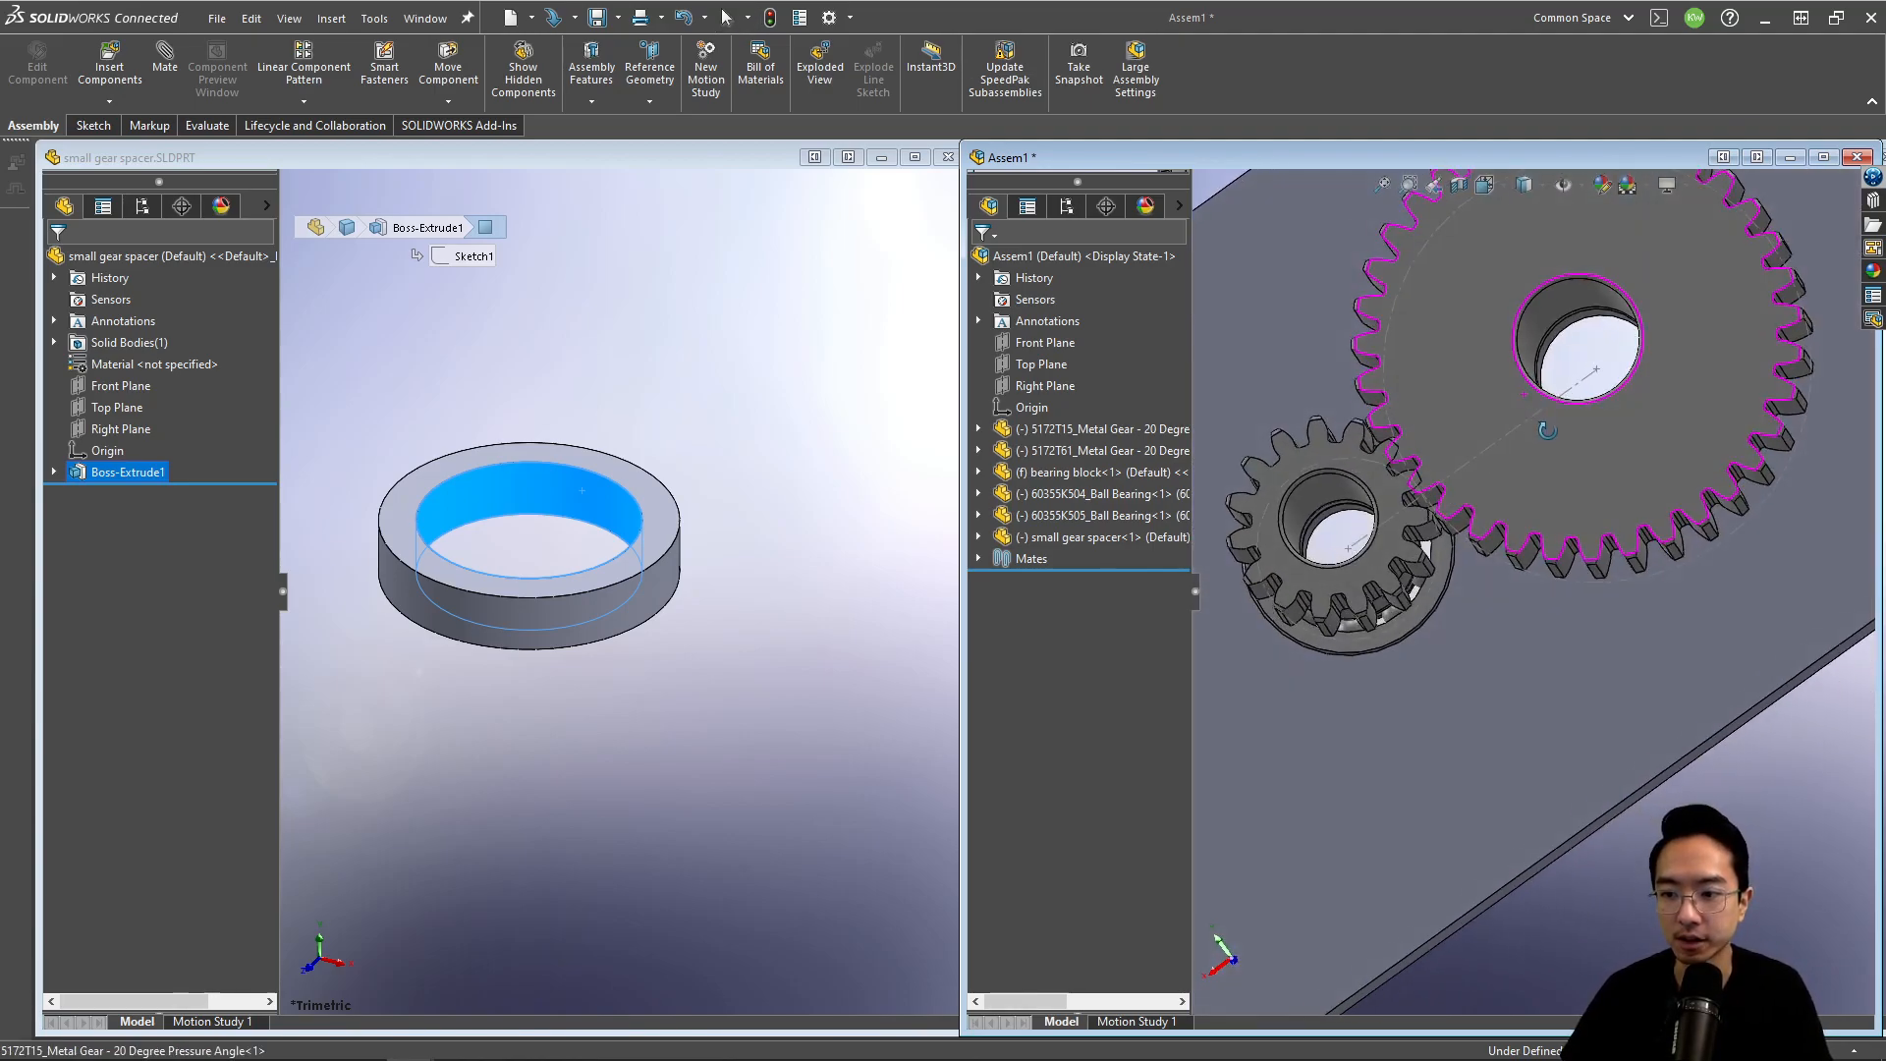
middle_click_drag(1586, 366, 1542, 275)
middle_click_drag(1474, 627, 1402, 600)
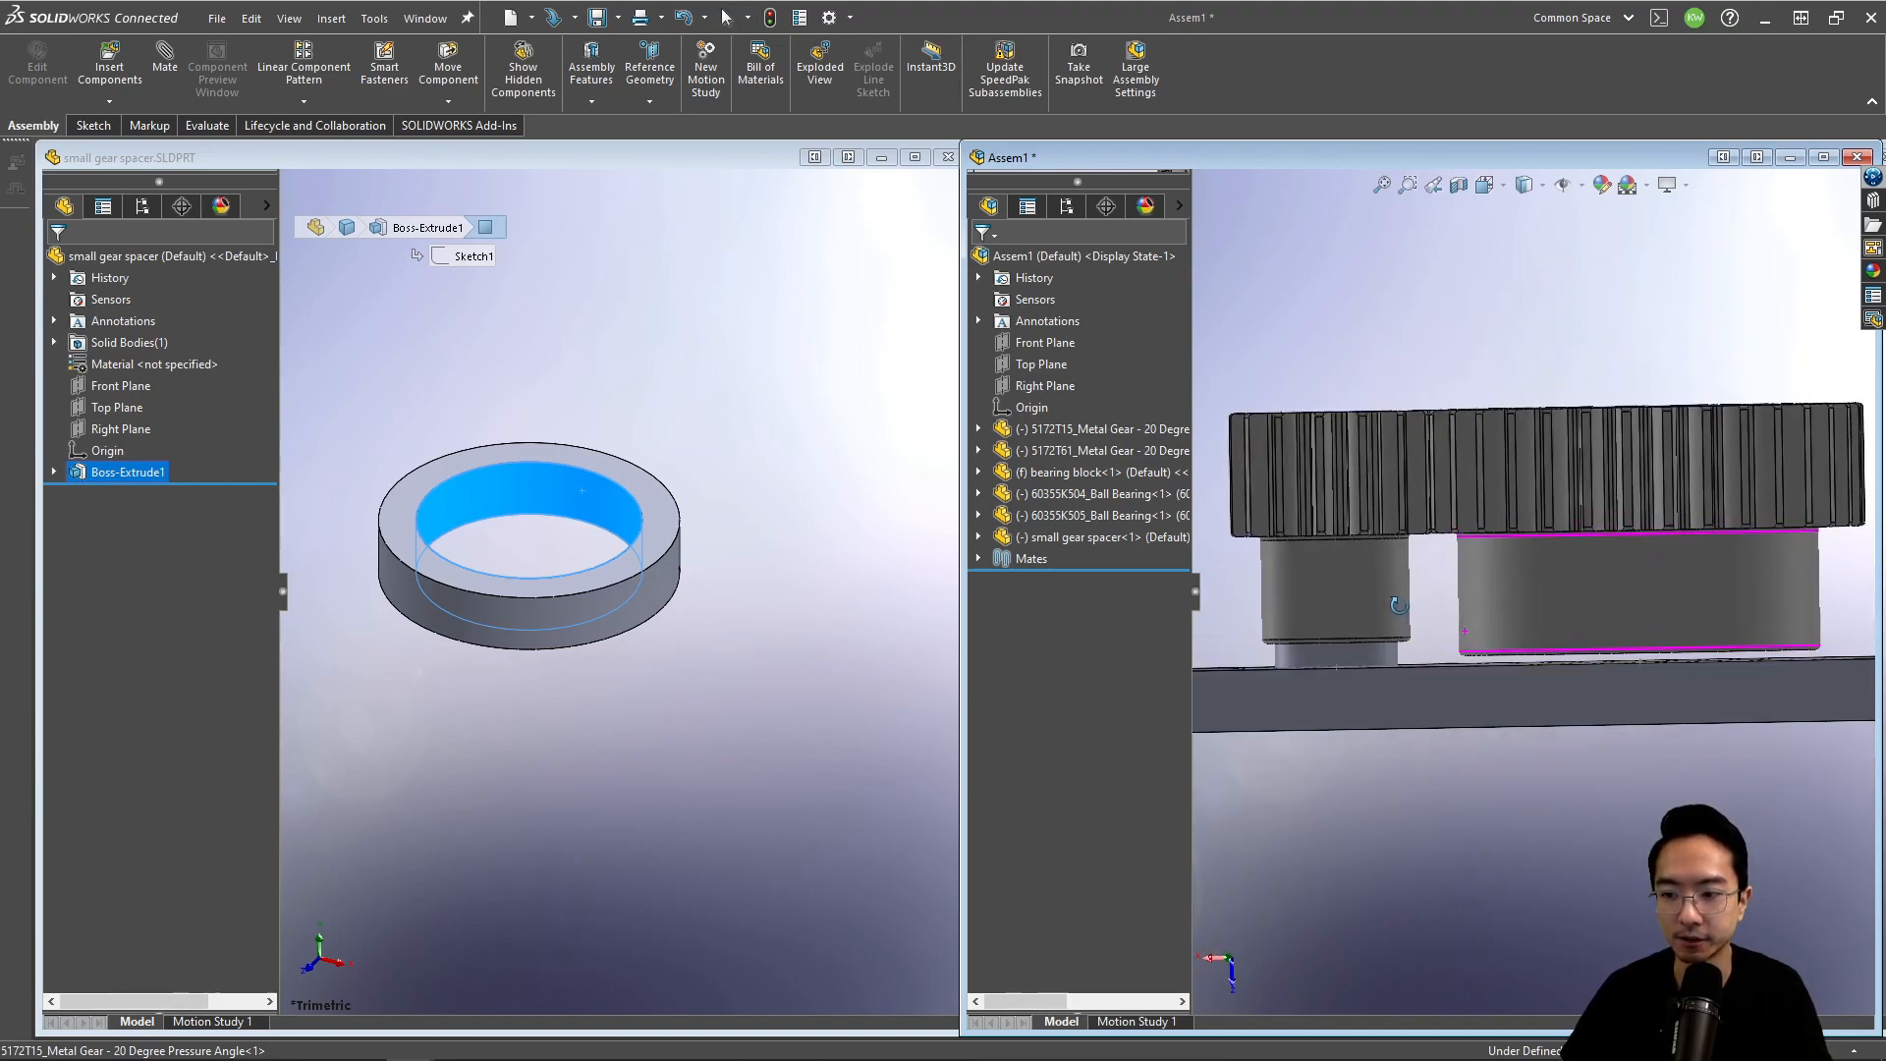
scroll(1407, 601, "down", 3)
scroll(1613, 646, "down", 2)
middle_click_drag(1528, 669, 1495, 633)
scroll(1489, 625, "down", 4)
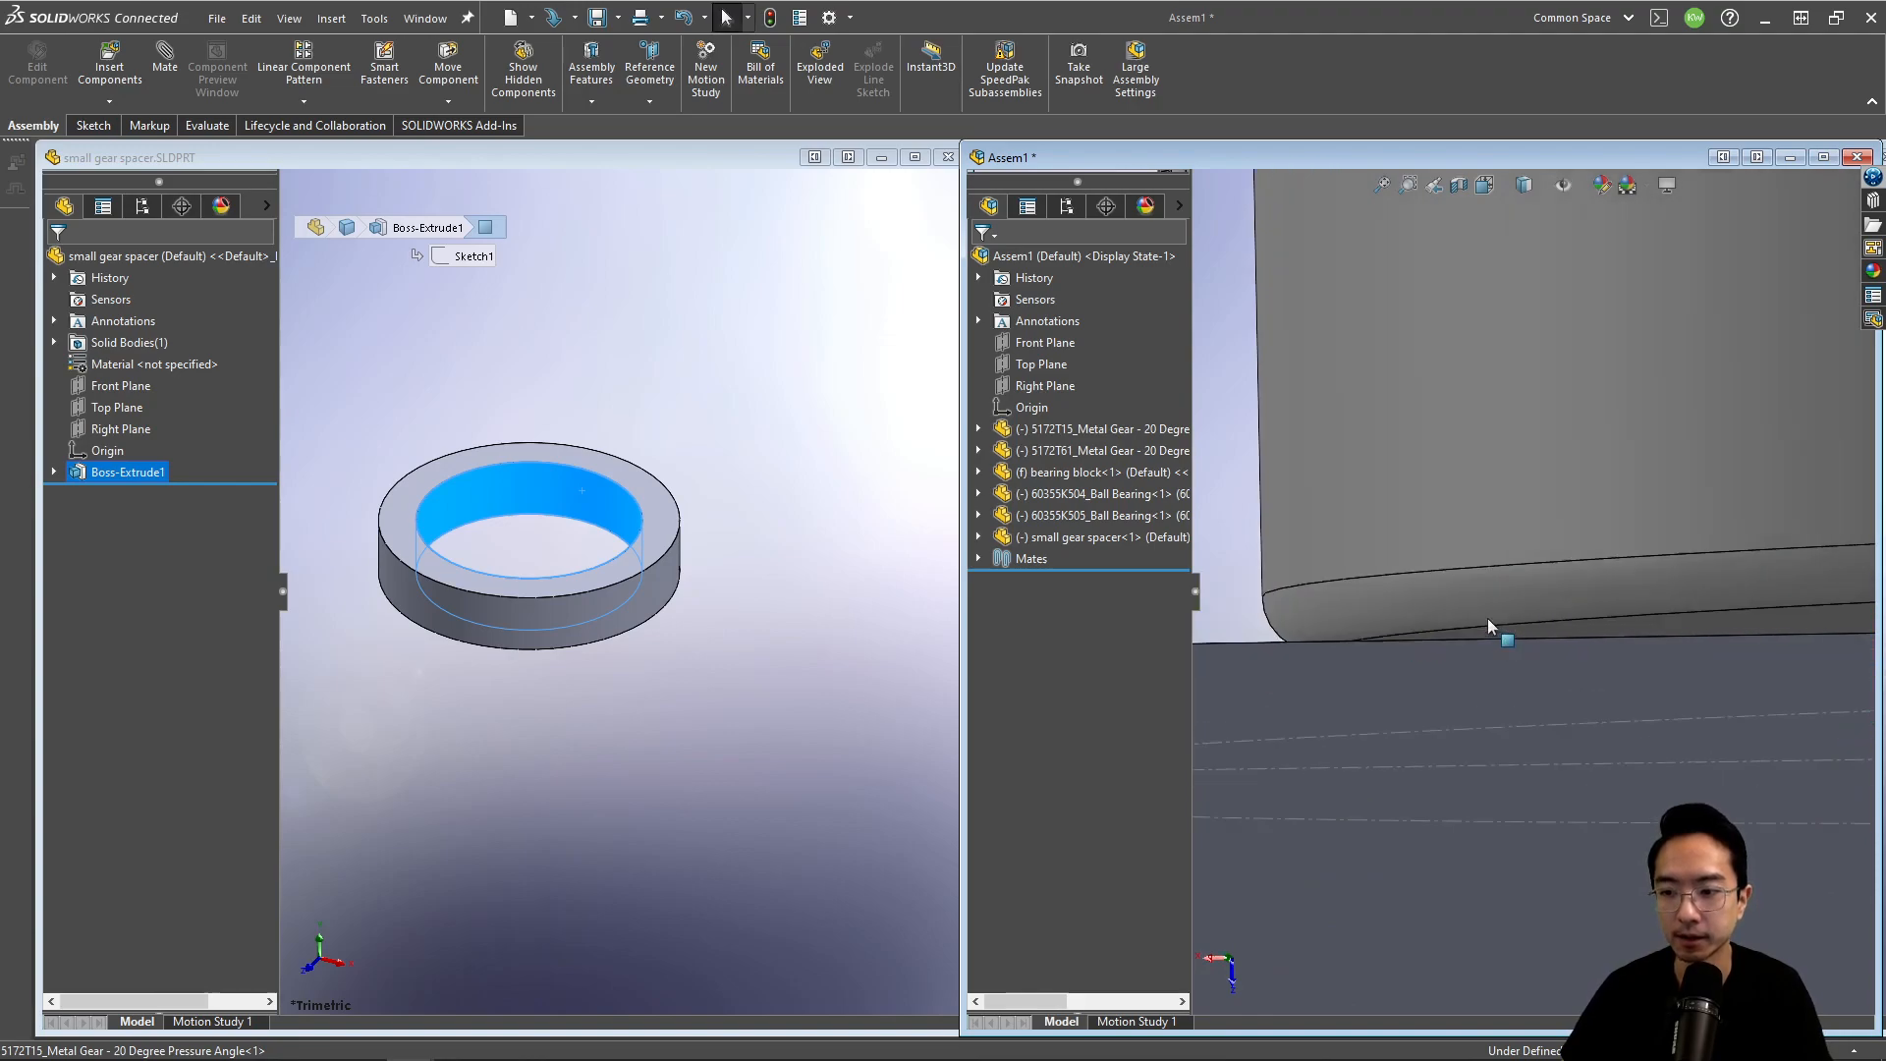
Step: Measure the distance between the larger gear's bottom hub face and the top face of the bearing block
left_click(1538, 643)
middle_click_drag(1539, 642, 1450, 558)
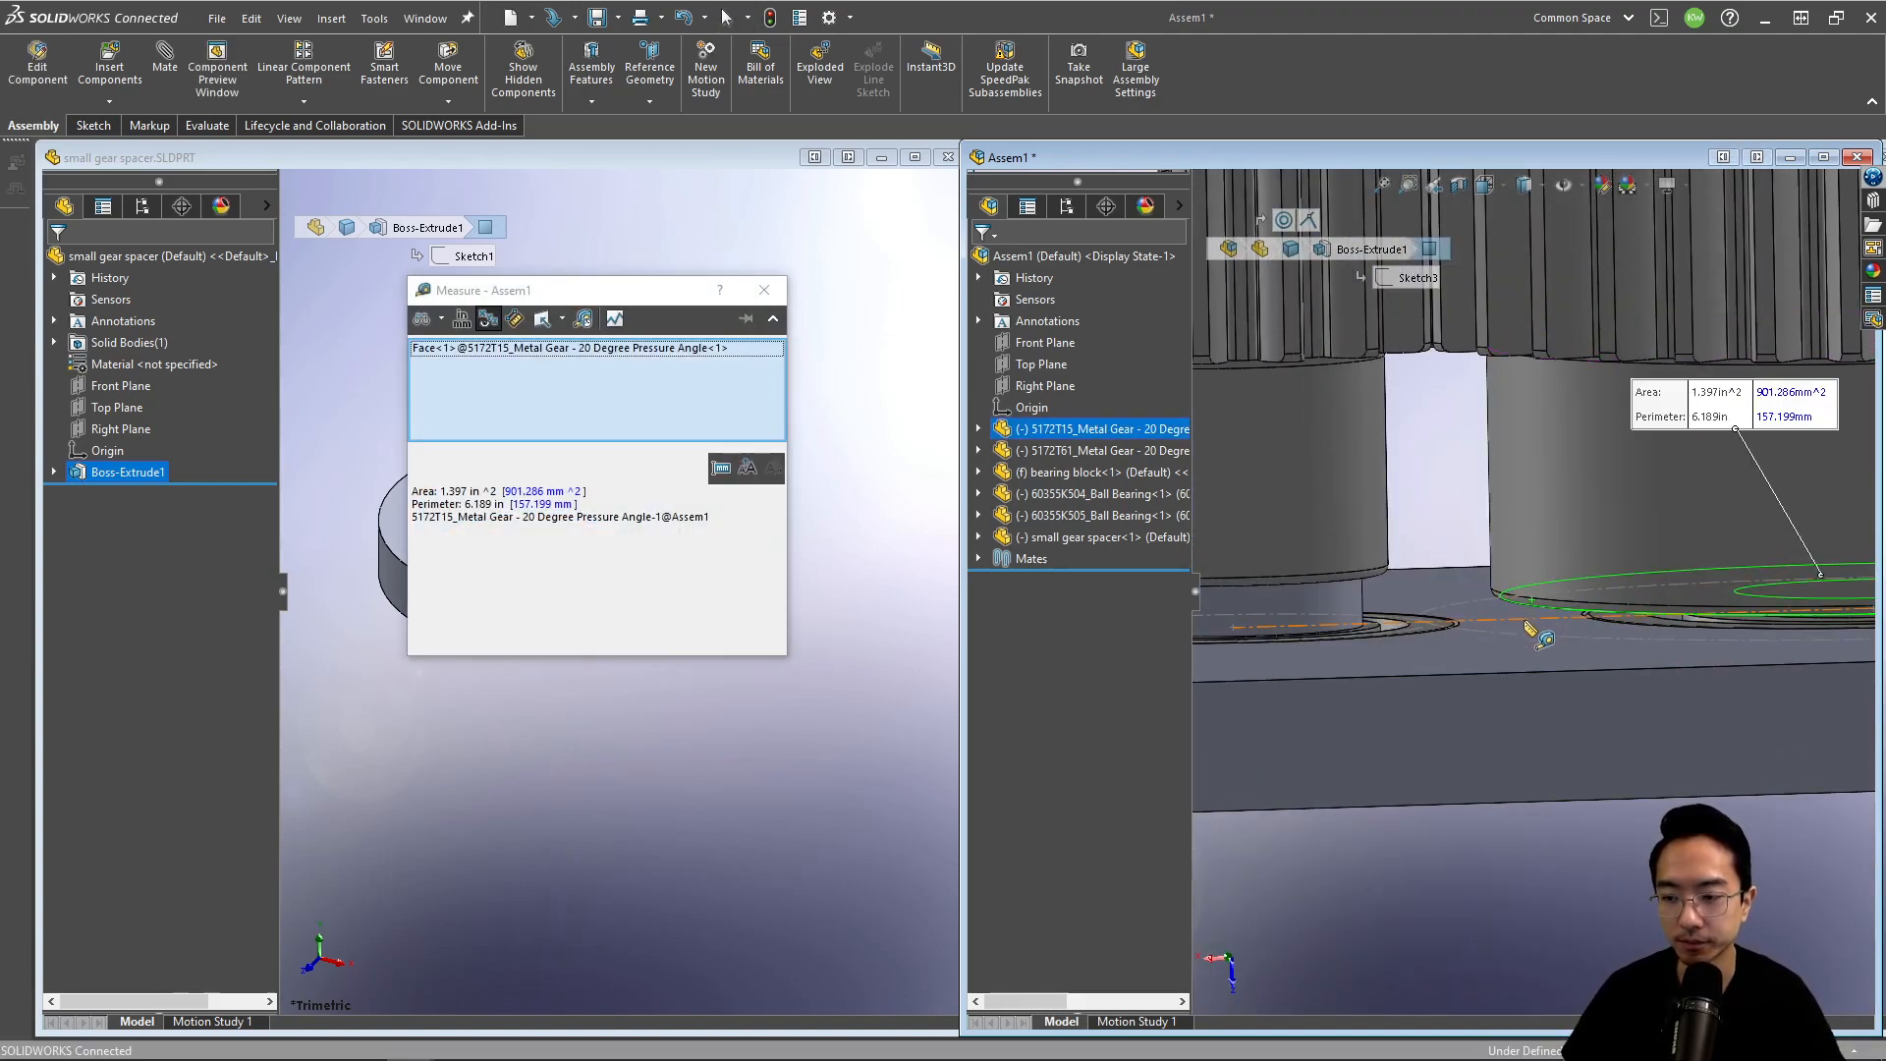
middle_click_drag(1527, 616, 1532, 658)
scroll(1533, 658, "up", 2)
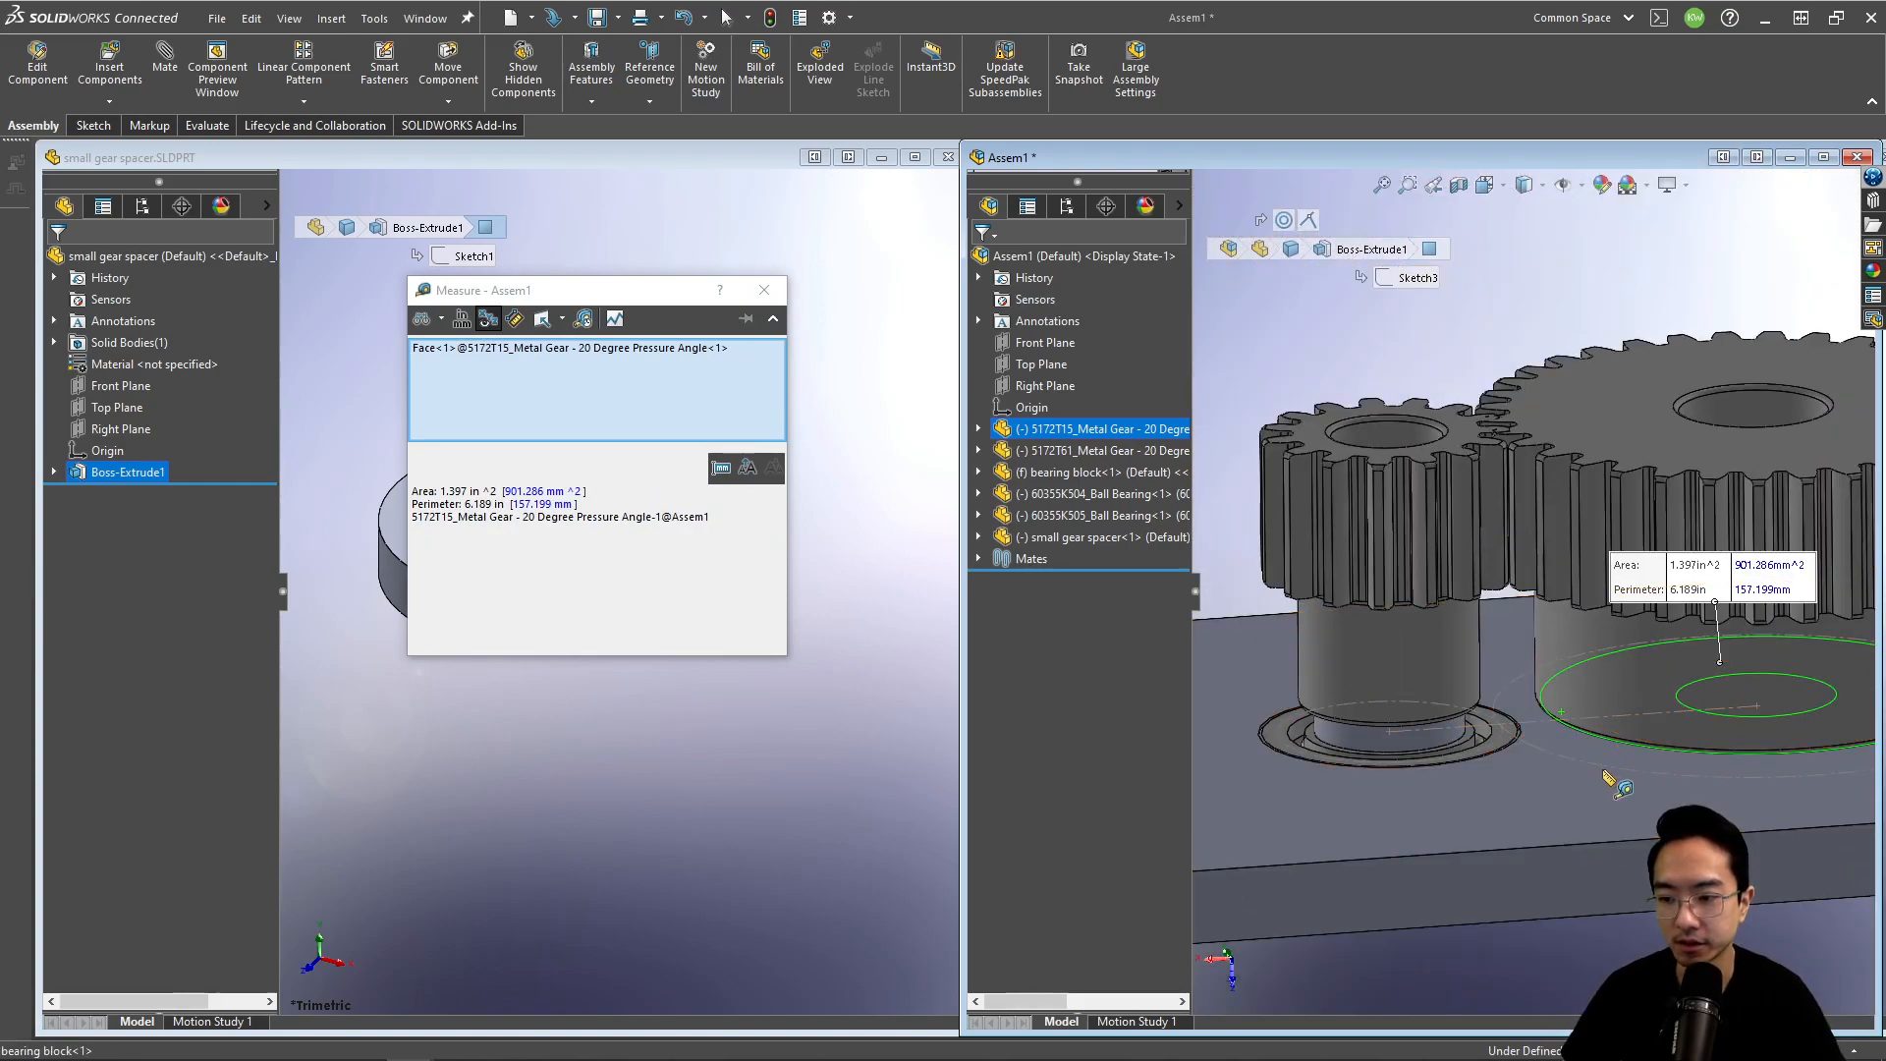
left_click(1606, 775)
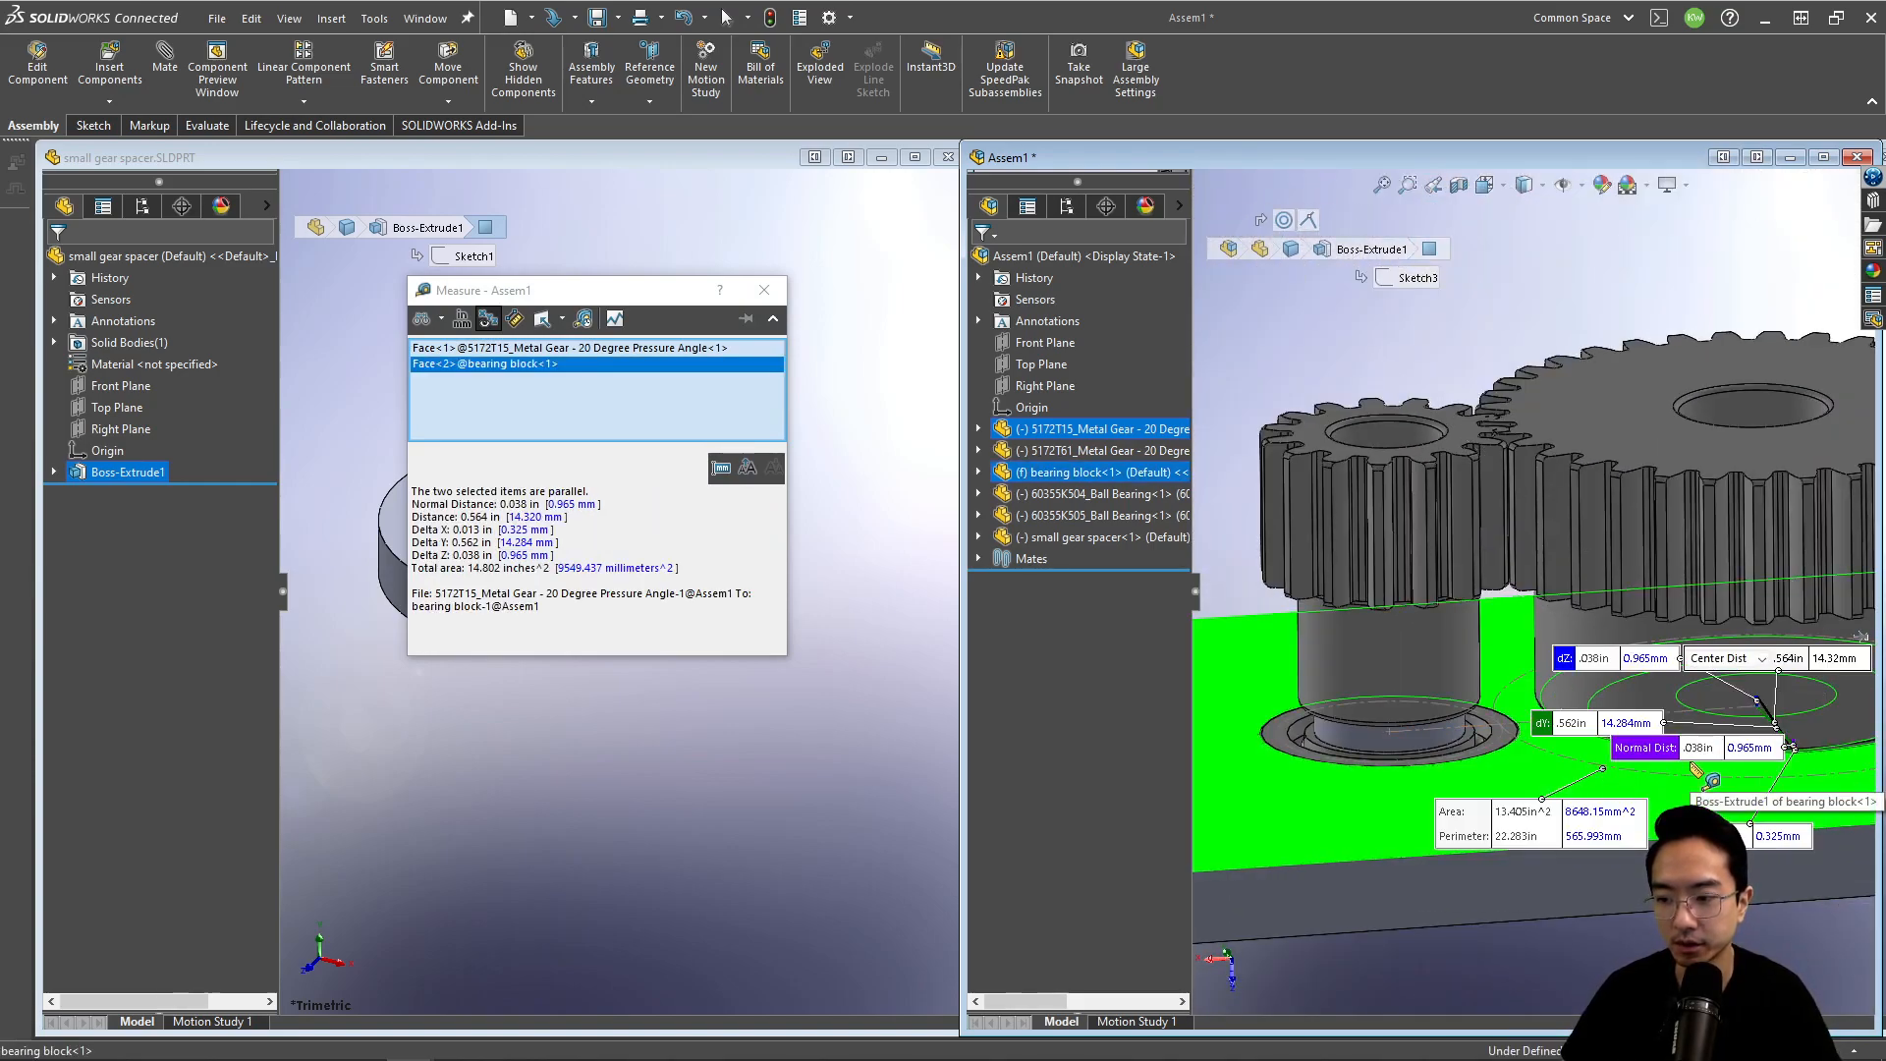
key("Escape")
Step: Hide the larger gear to expose the bearing beneath it
mouse_move(1689, 760)
middle_mouse_down()
mouse_move(1696, 724)
mouse_move(1684, 734)
middle_mouse_up()
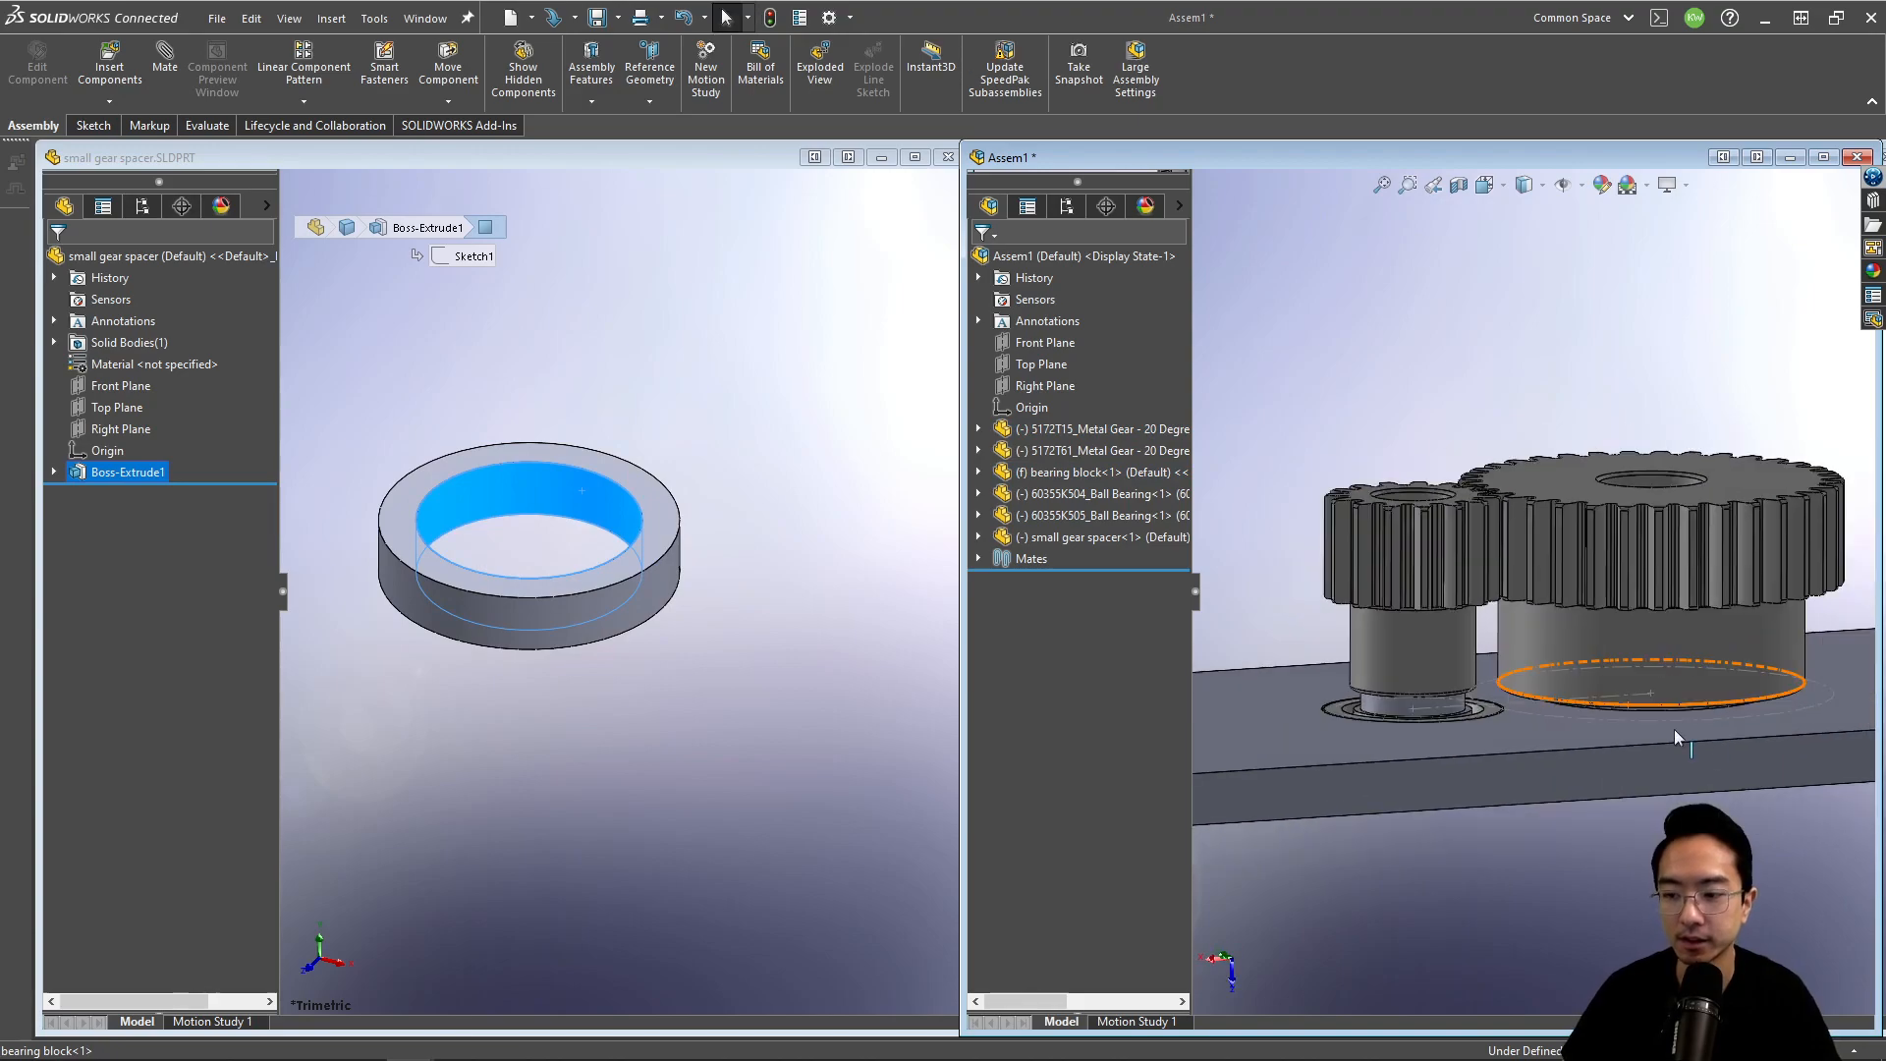
left_click(1623, 639)
right_click(1623, 639)
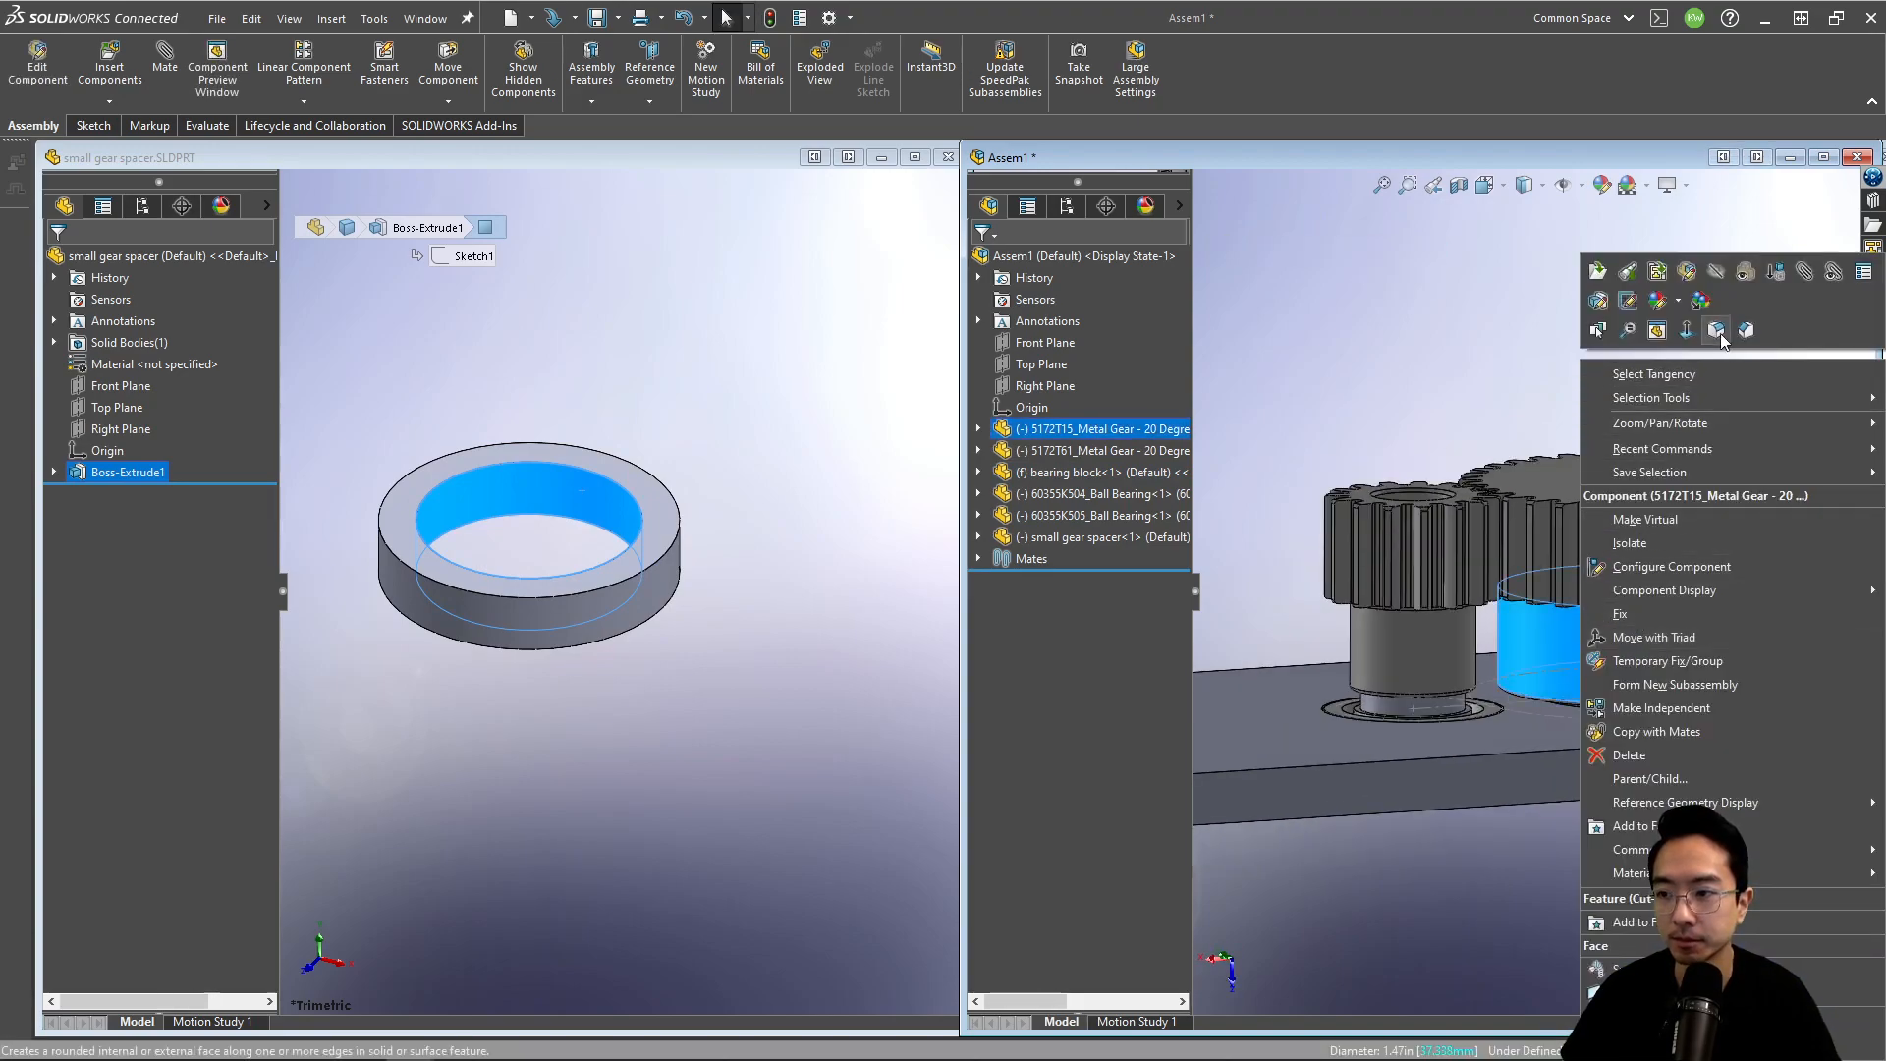
left_click(1746, 271)
middle_click_drag(1659, 486, 1625, 647)
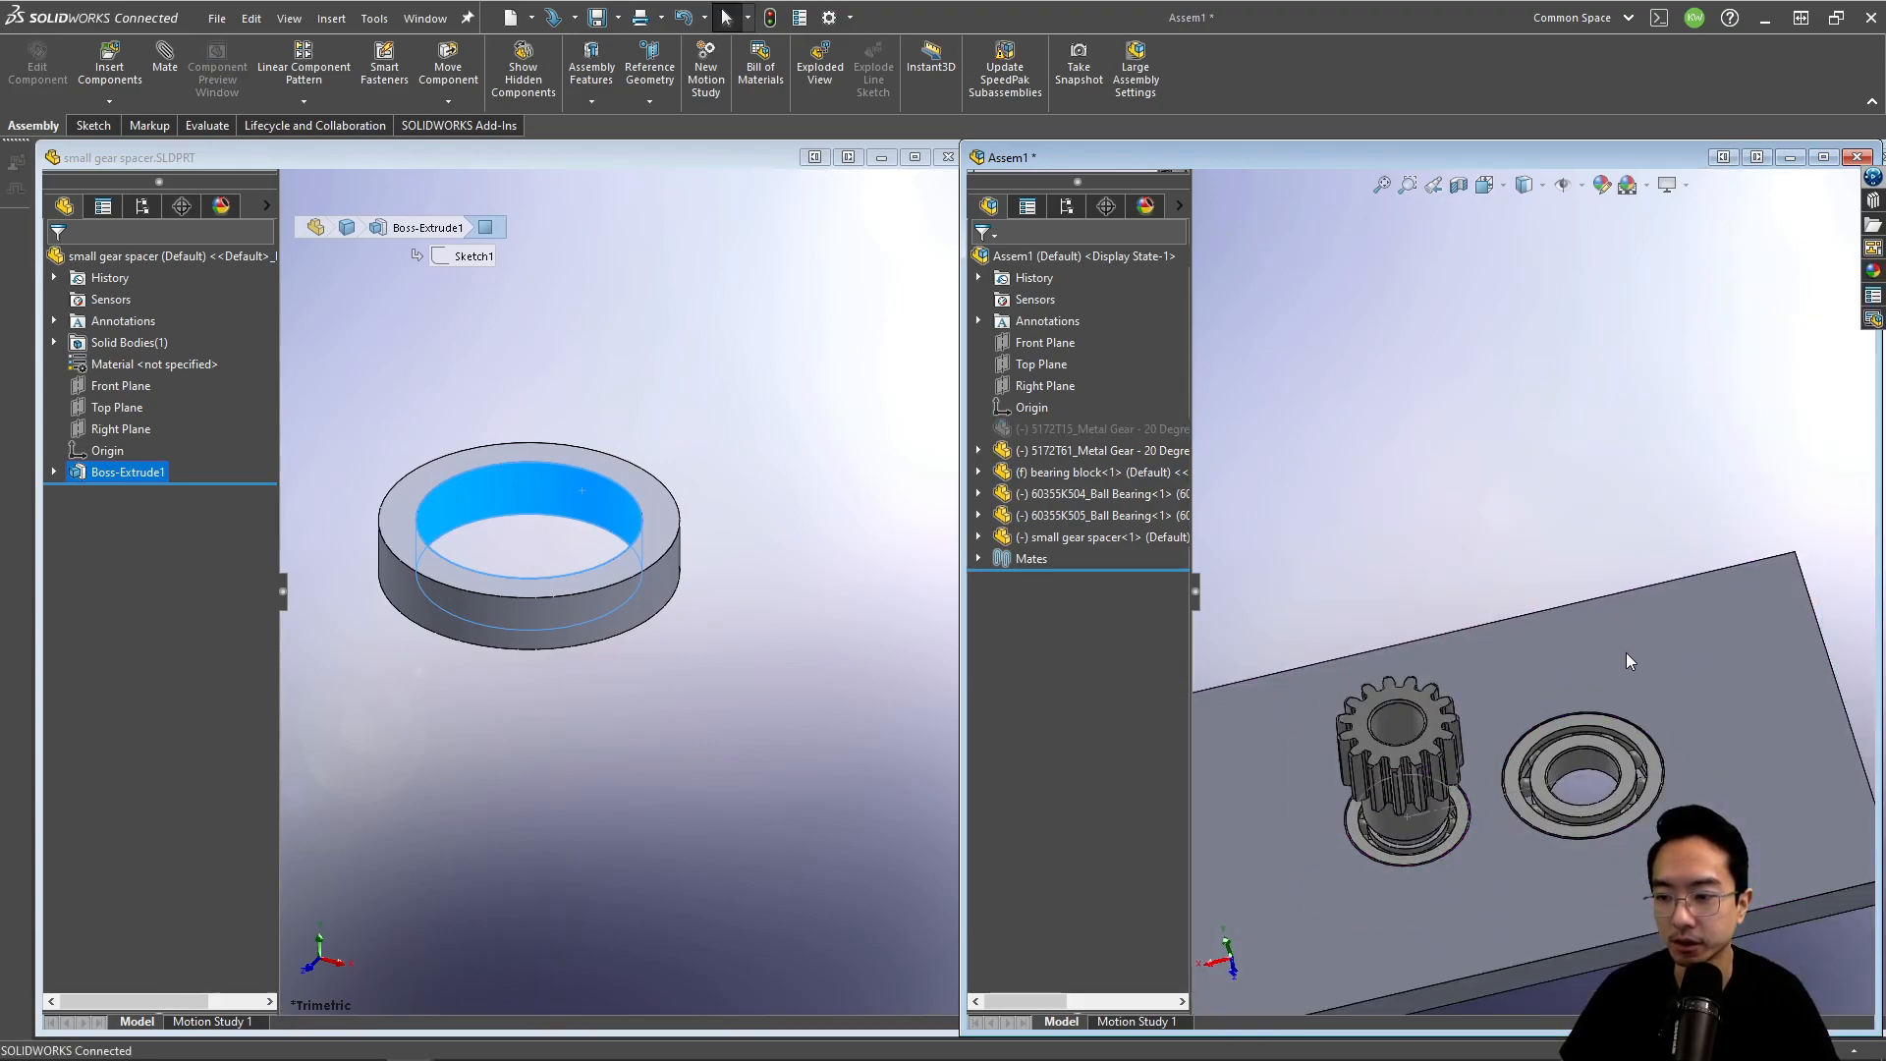
scroll(1509, 778, "down", 3)
Step: Create a new part document alongside the assembly
left_click(749, 382)
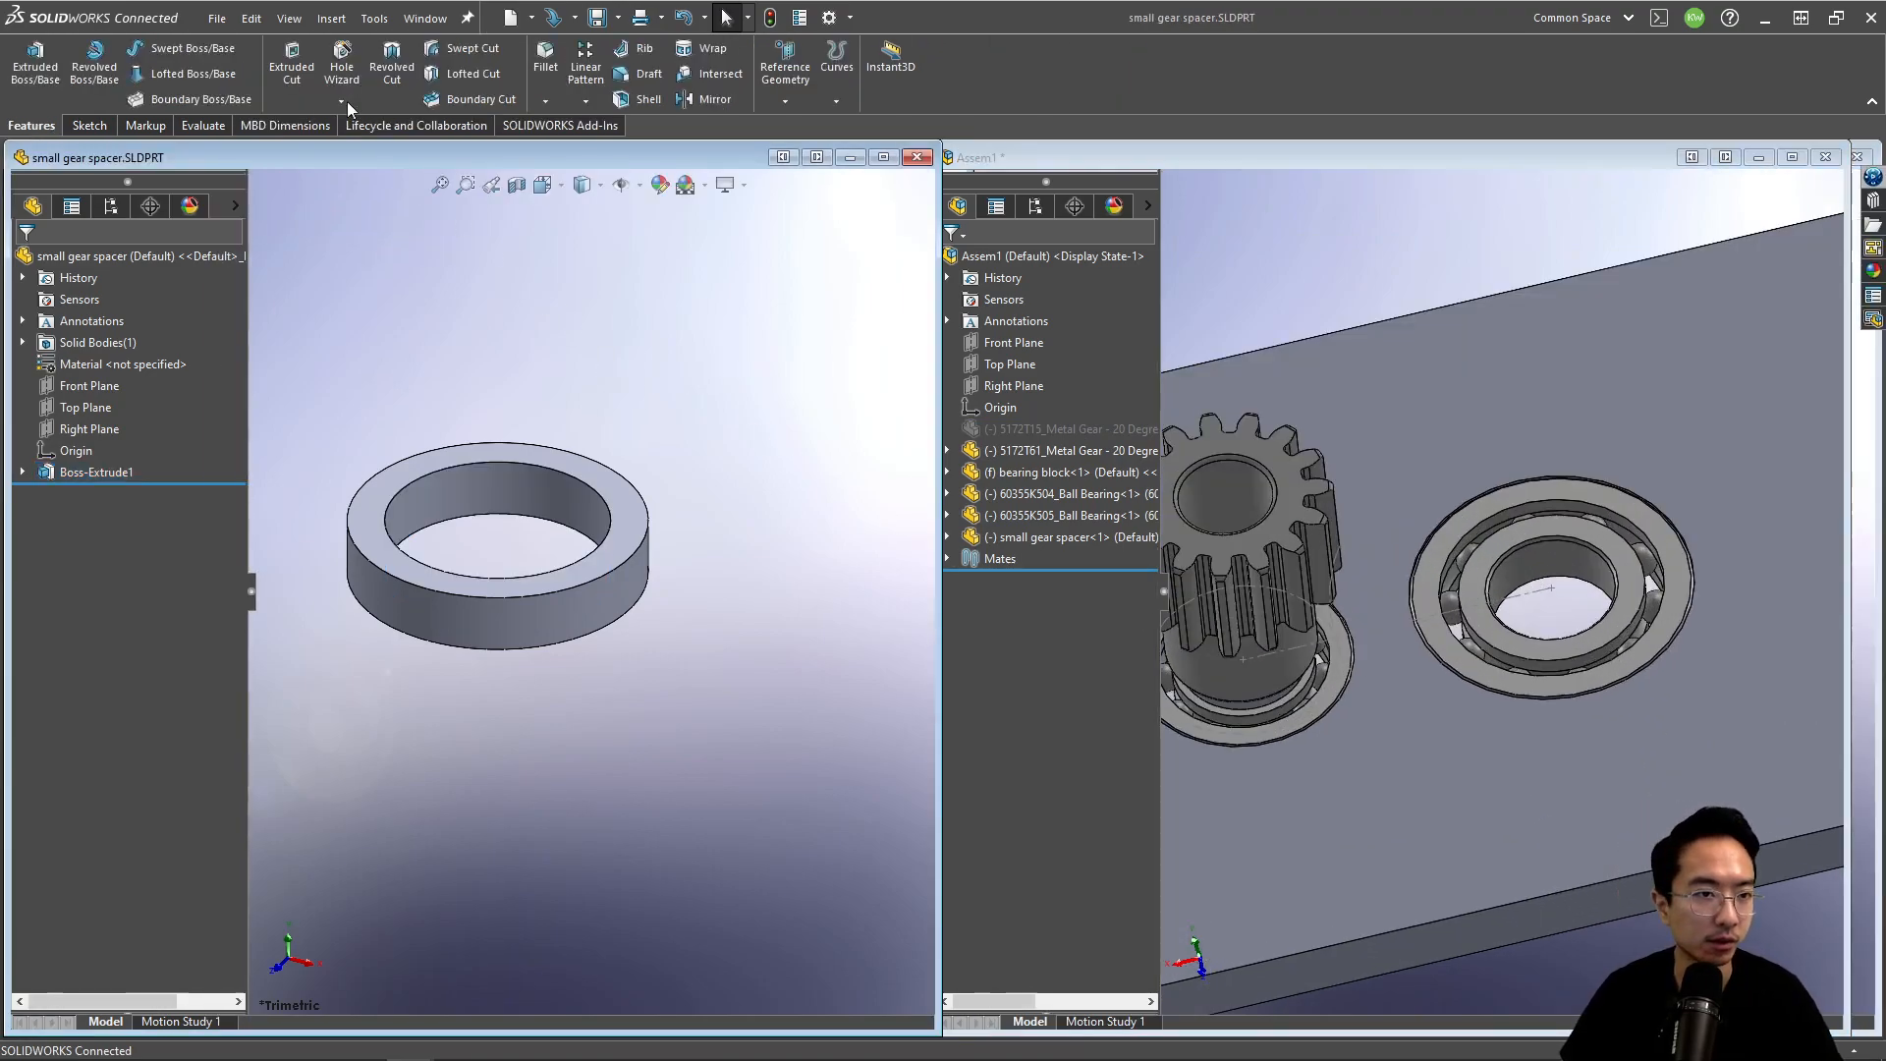
left_click(224, 13)
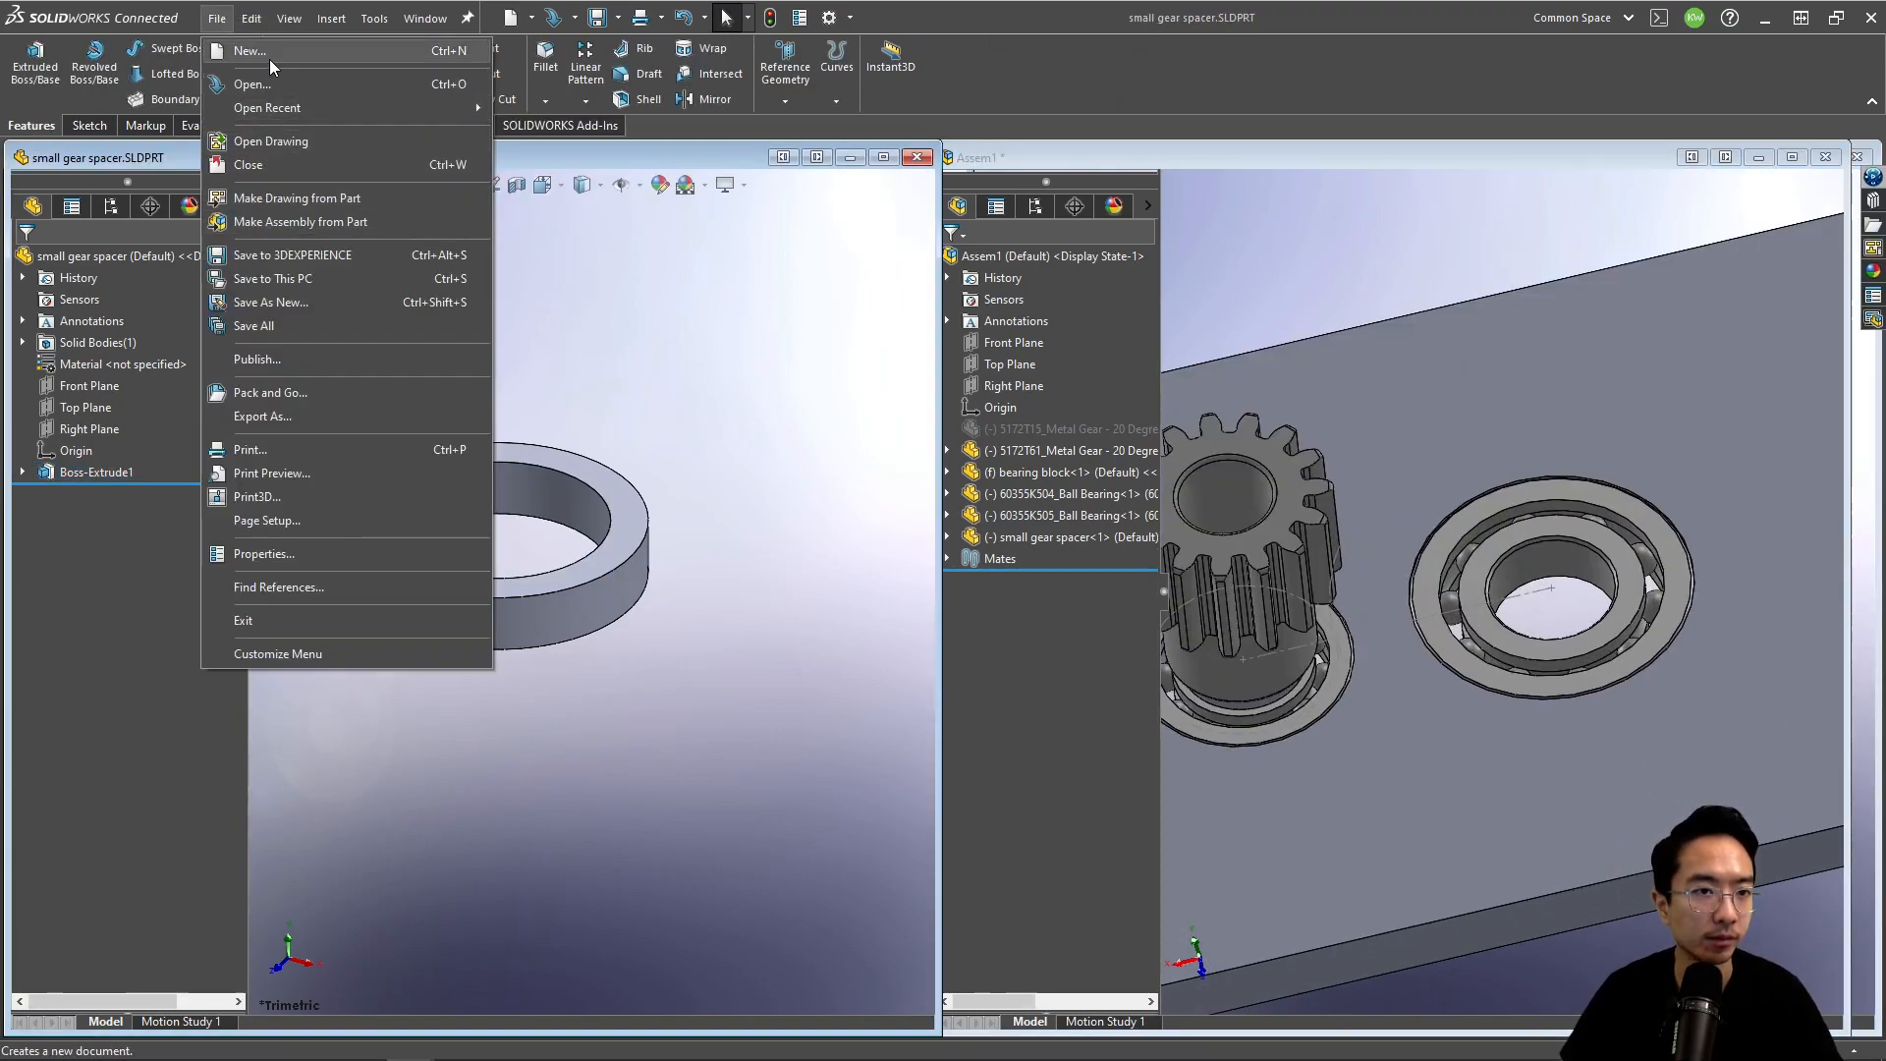
left_click(269, 54)
left_click(930, 653)
left_click(1785, 126)
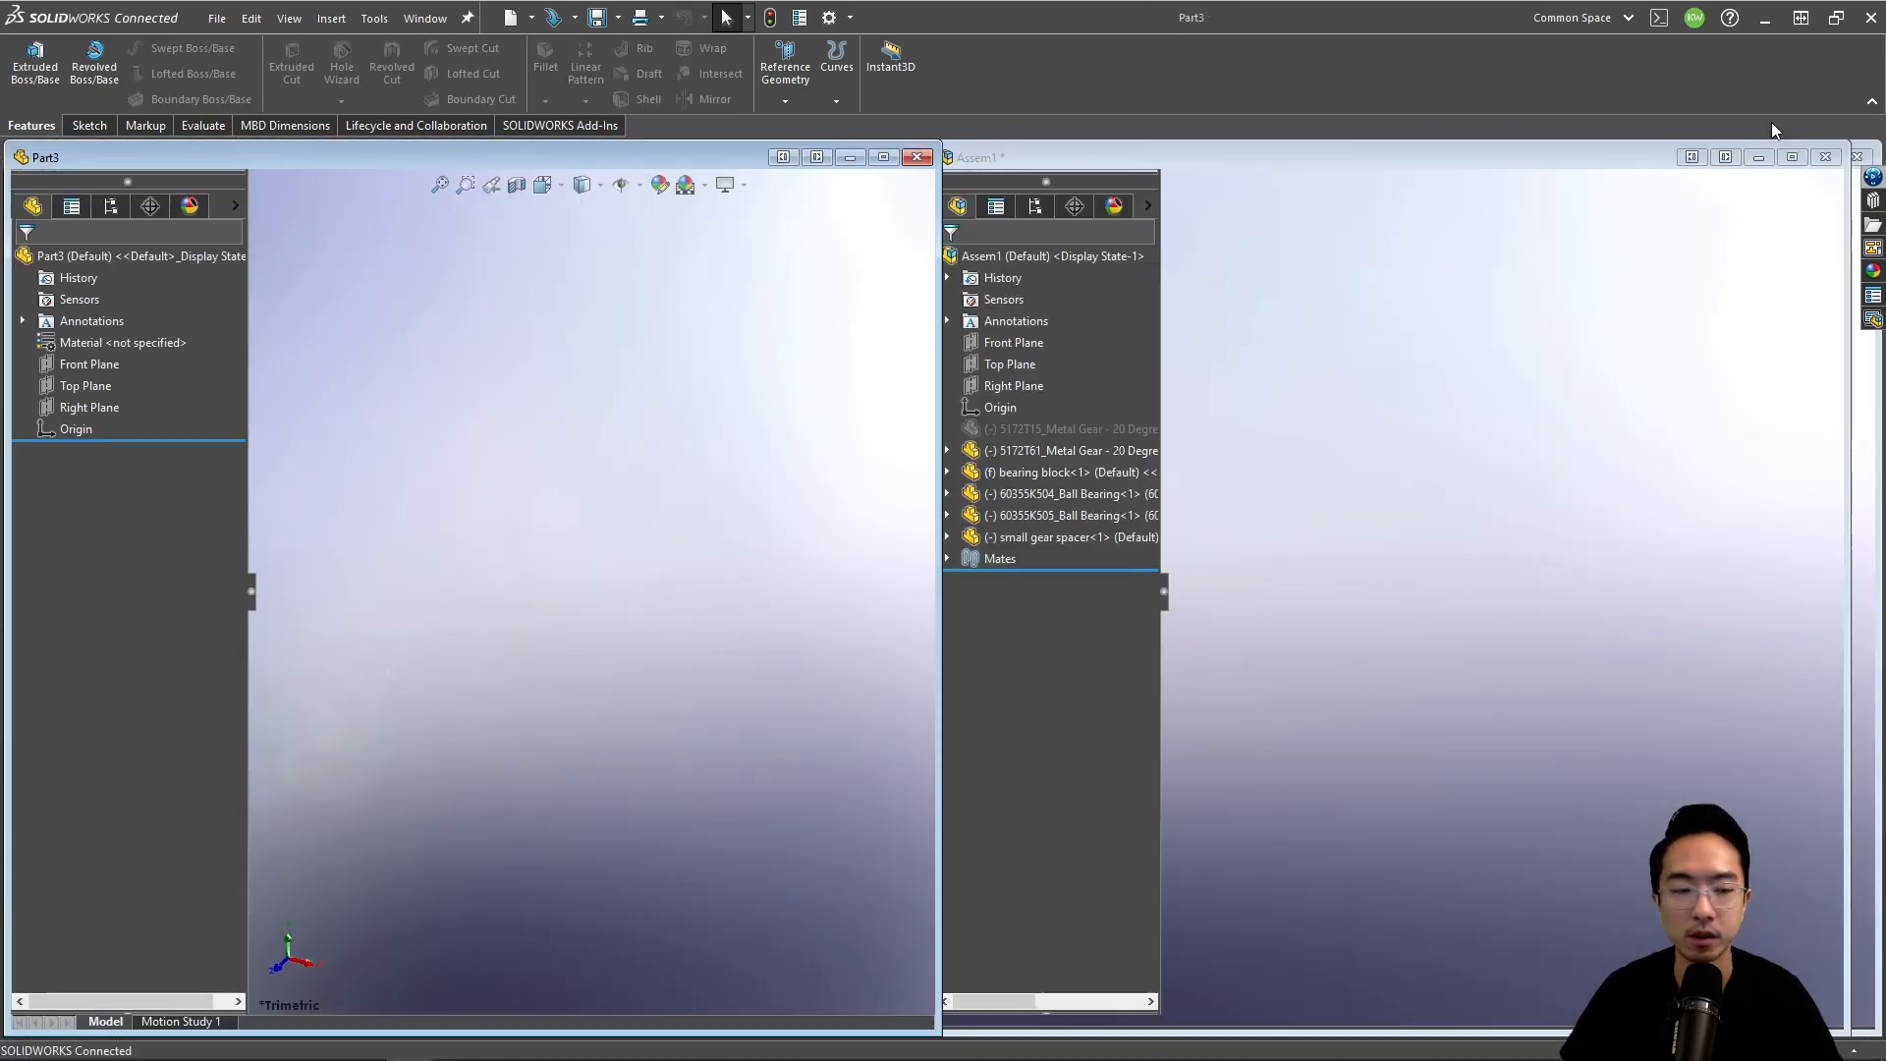
Step: Sketch two concentric circles, about 2.5 in and 3.7 in in diameter, centred on the origin of the new part's Top Plane
left_click(89, 385)
left_click(110, 358)
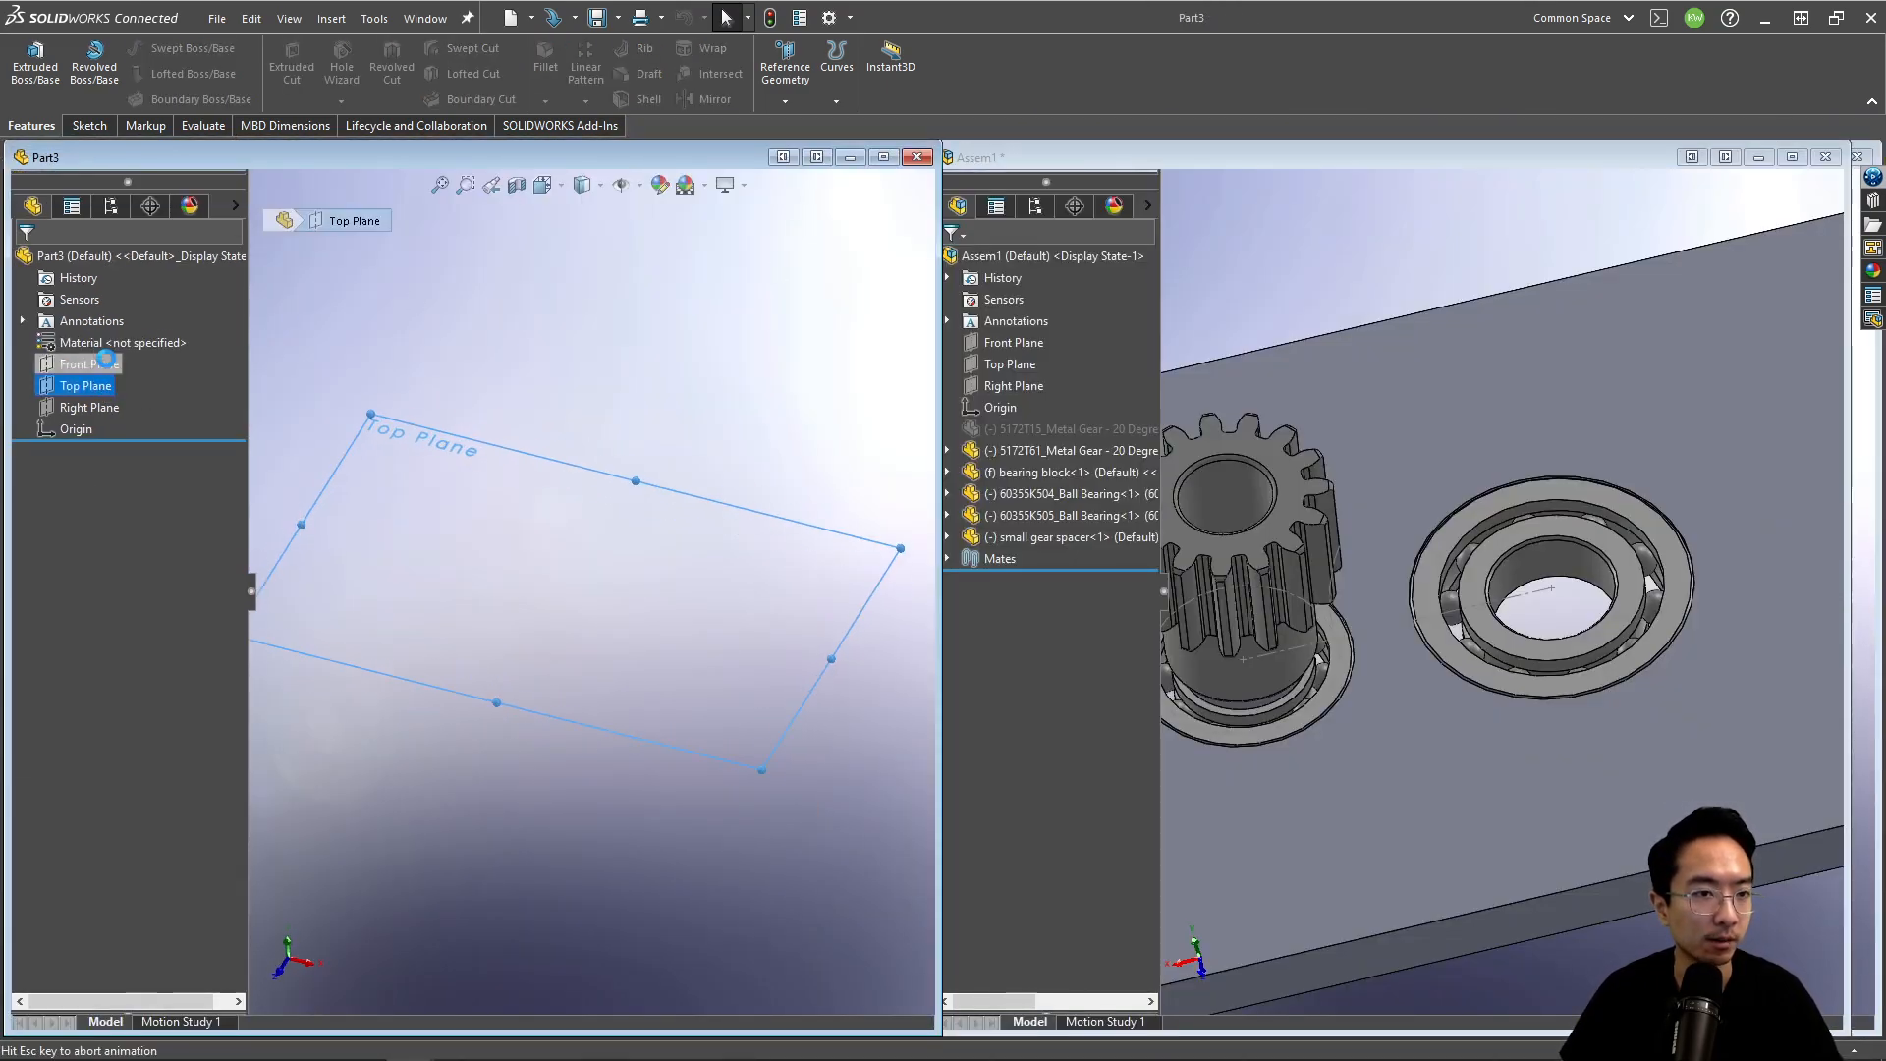
left_click(168, 48)
left_click(589, 592)
left_click(658, 523)
left_click(589, 591)
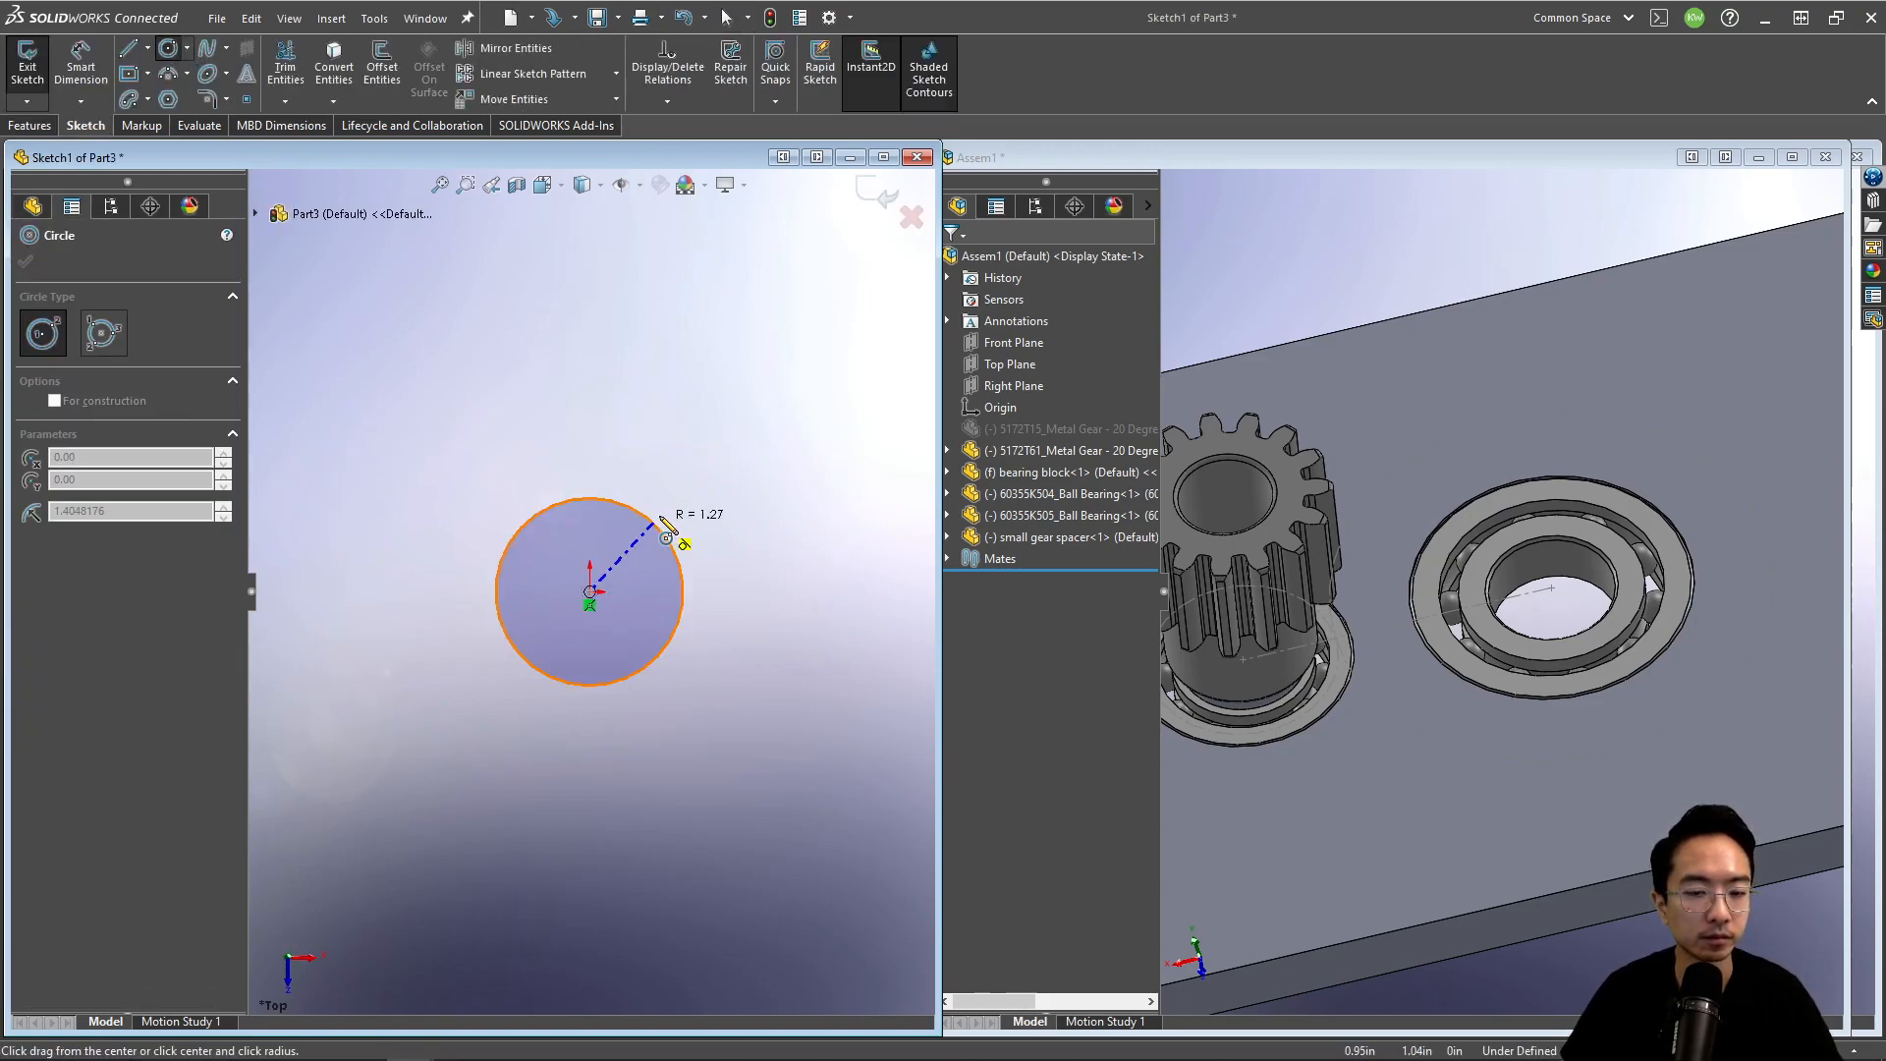
left_click(698, 513)
key("Escape")
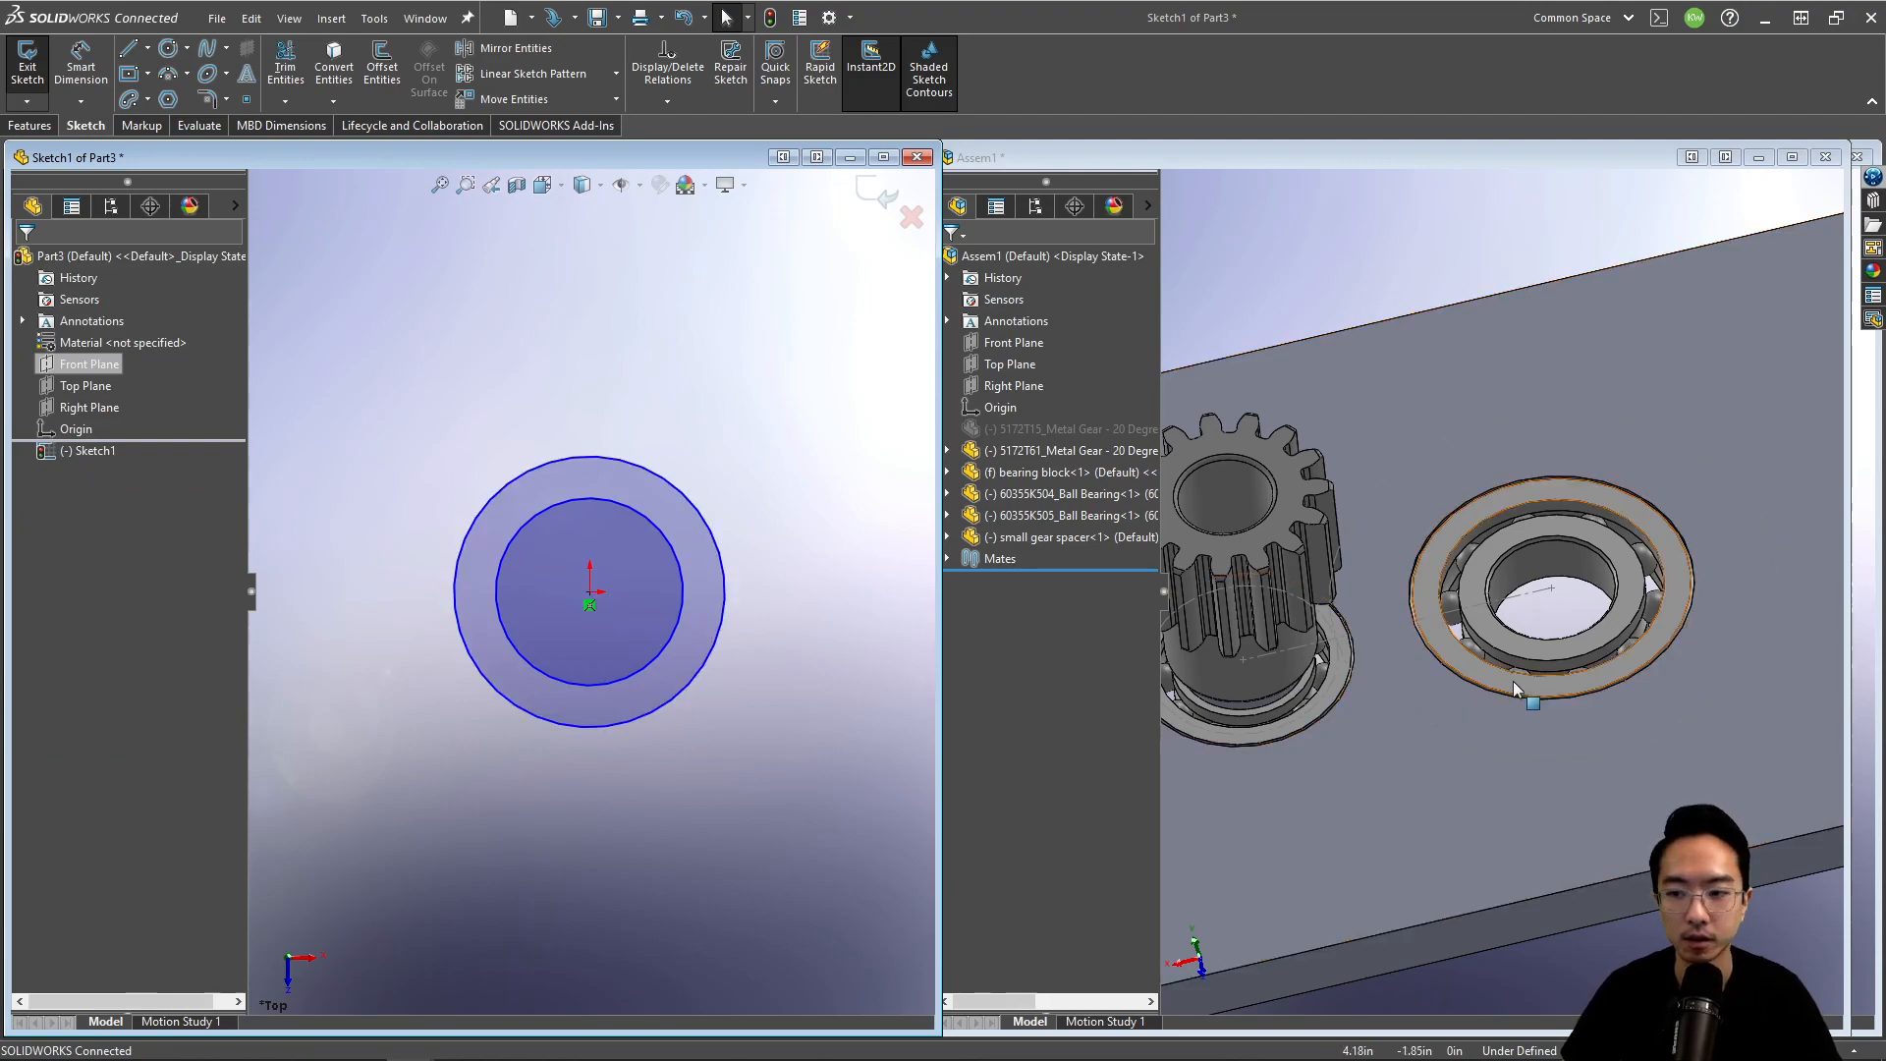
Step: Check the outer diameter of the inner ring on the larger gear's bearing
scroll(1513, 629, "down", 5)
left_click(1496, 616)
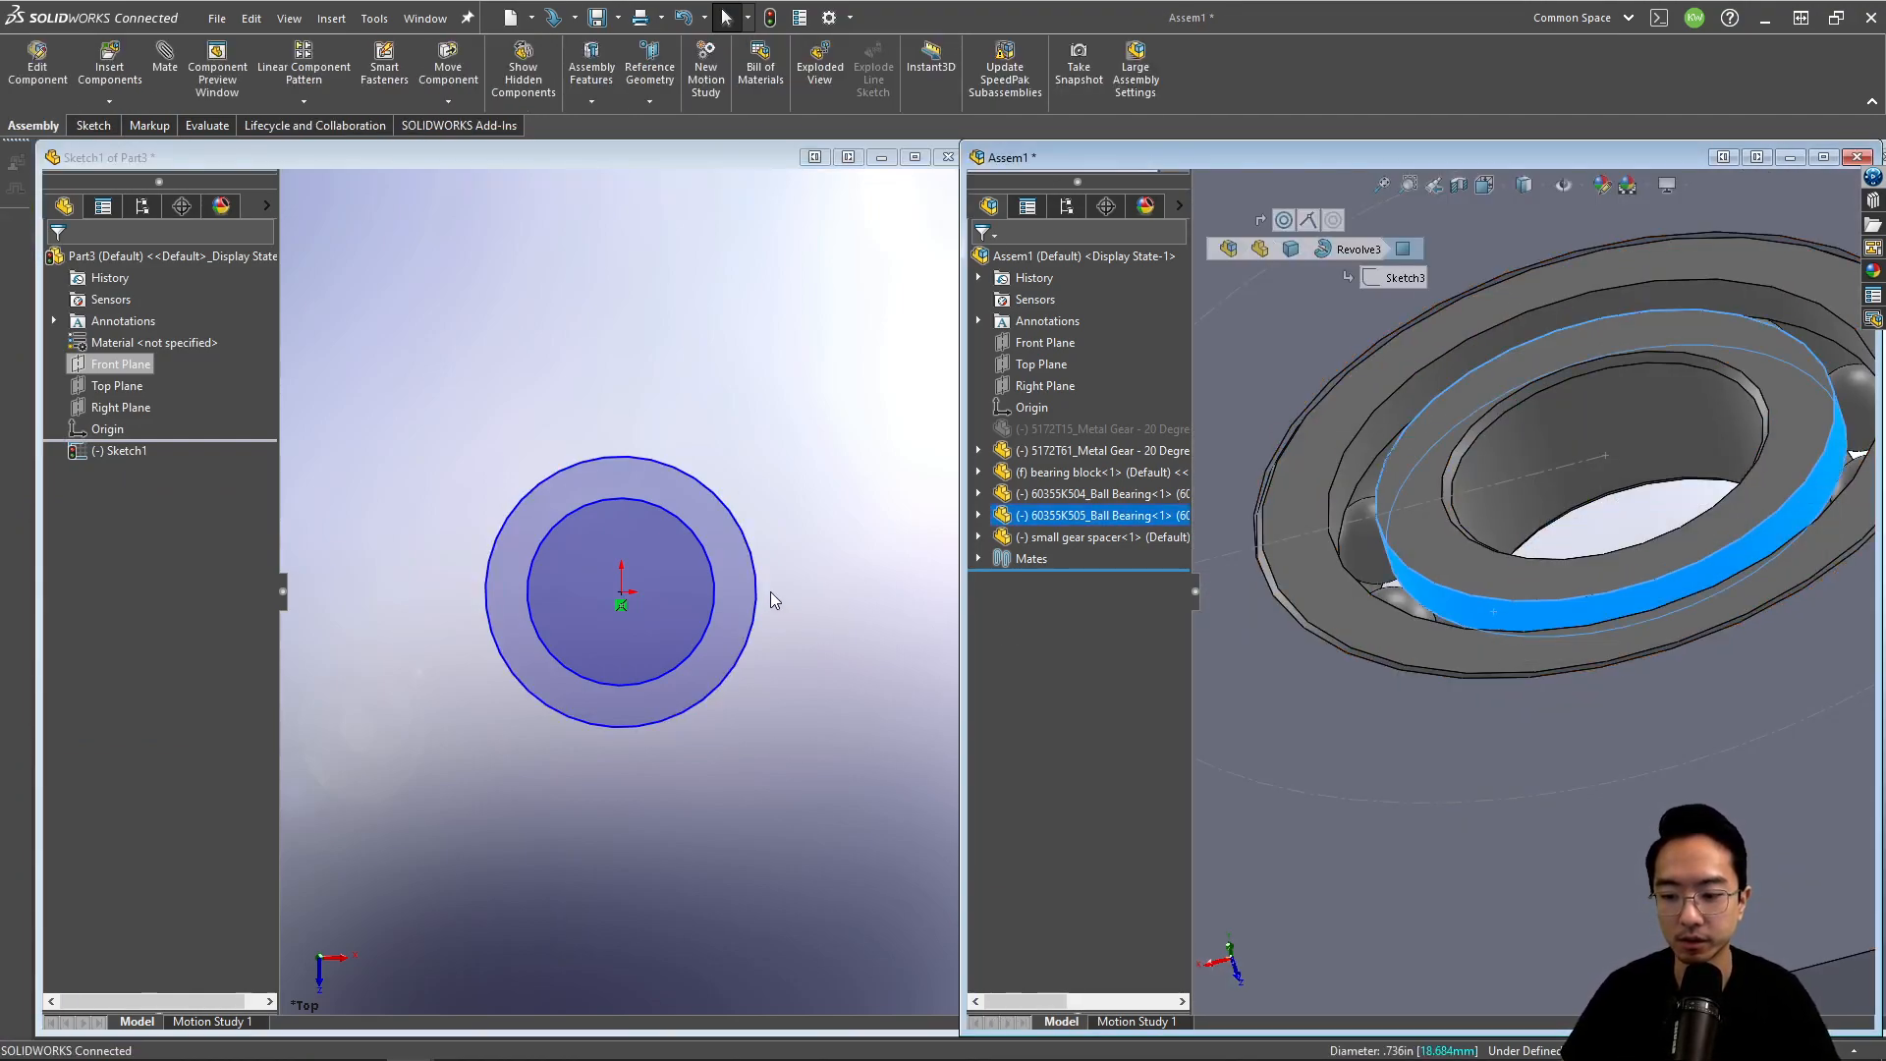
key("Escape")
Step: Dimension the outer sketch circle with a diameter of 0.7 in
left_click(729, 788)
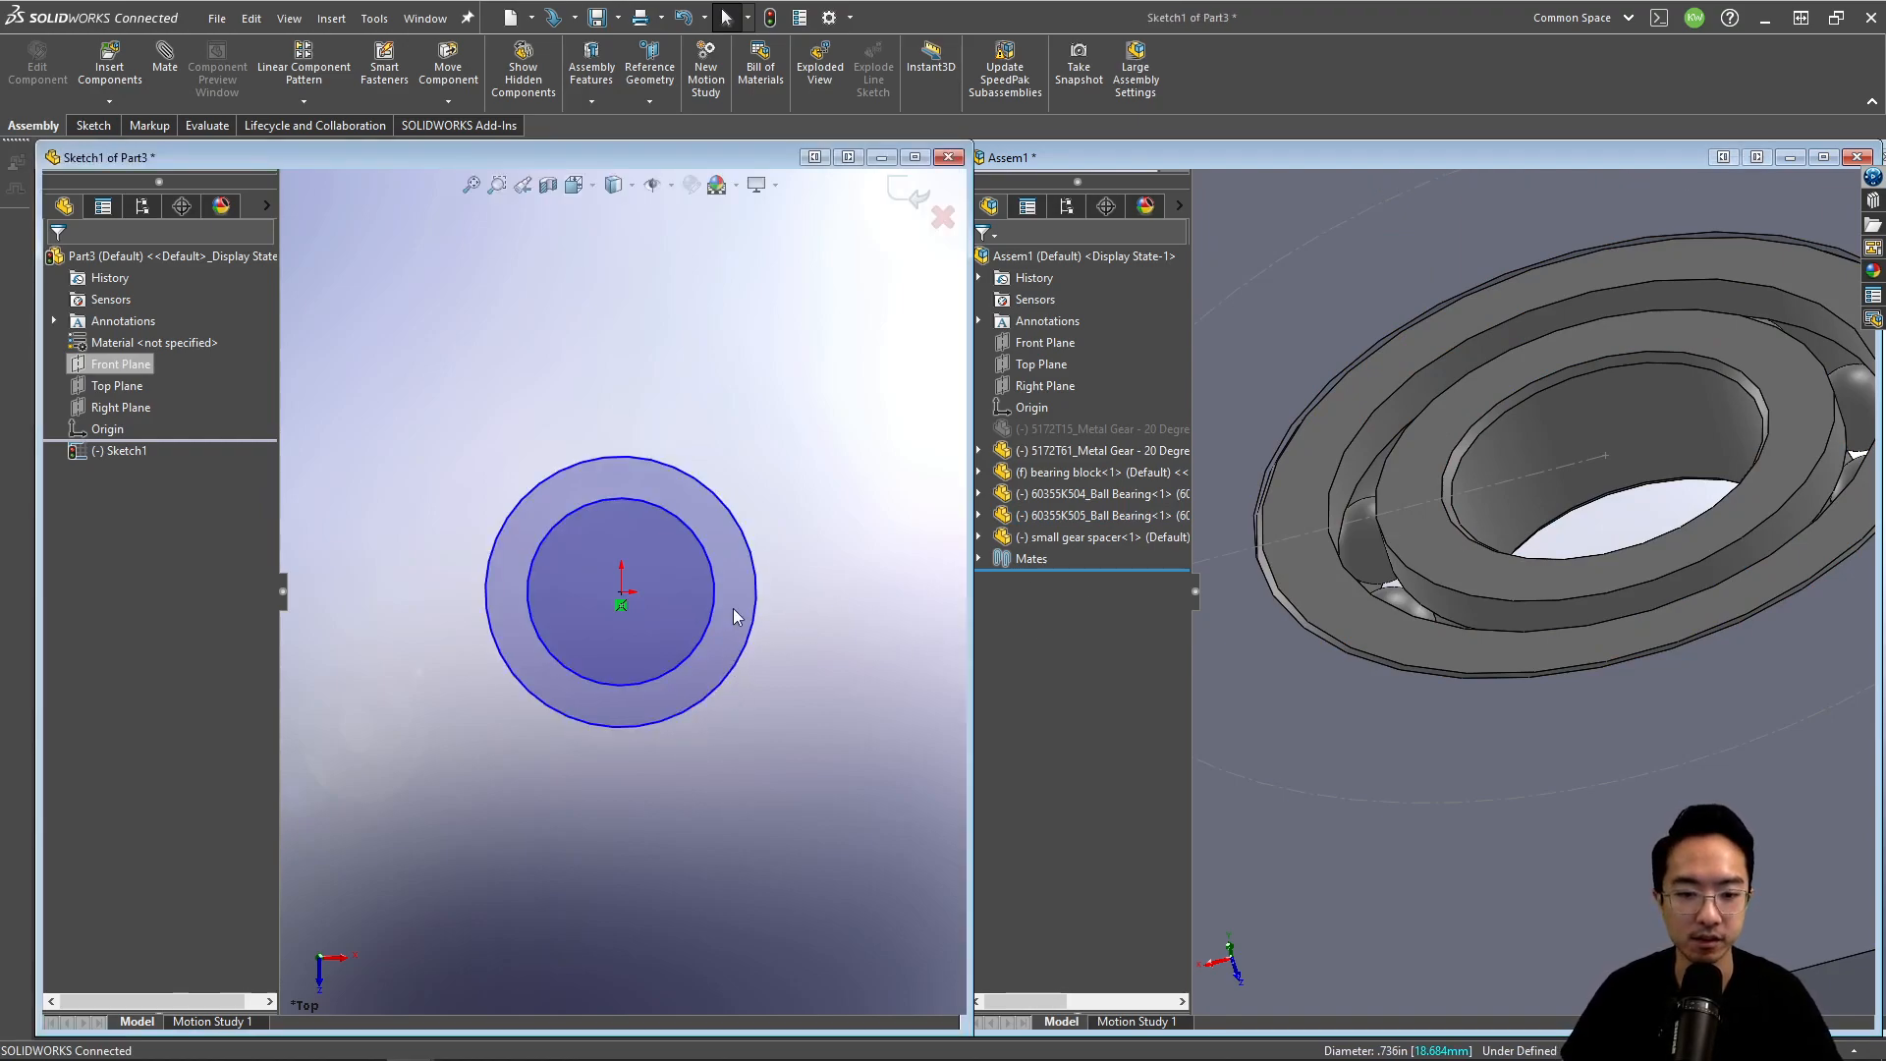
left_click(678, 692)
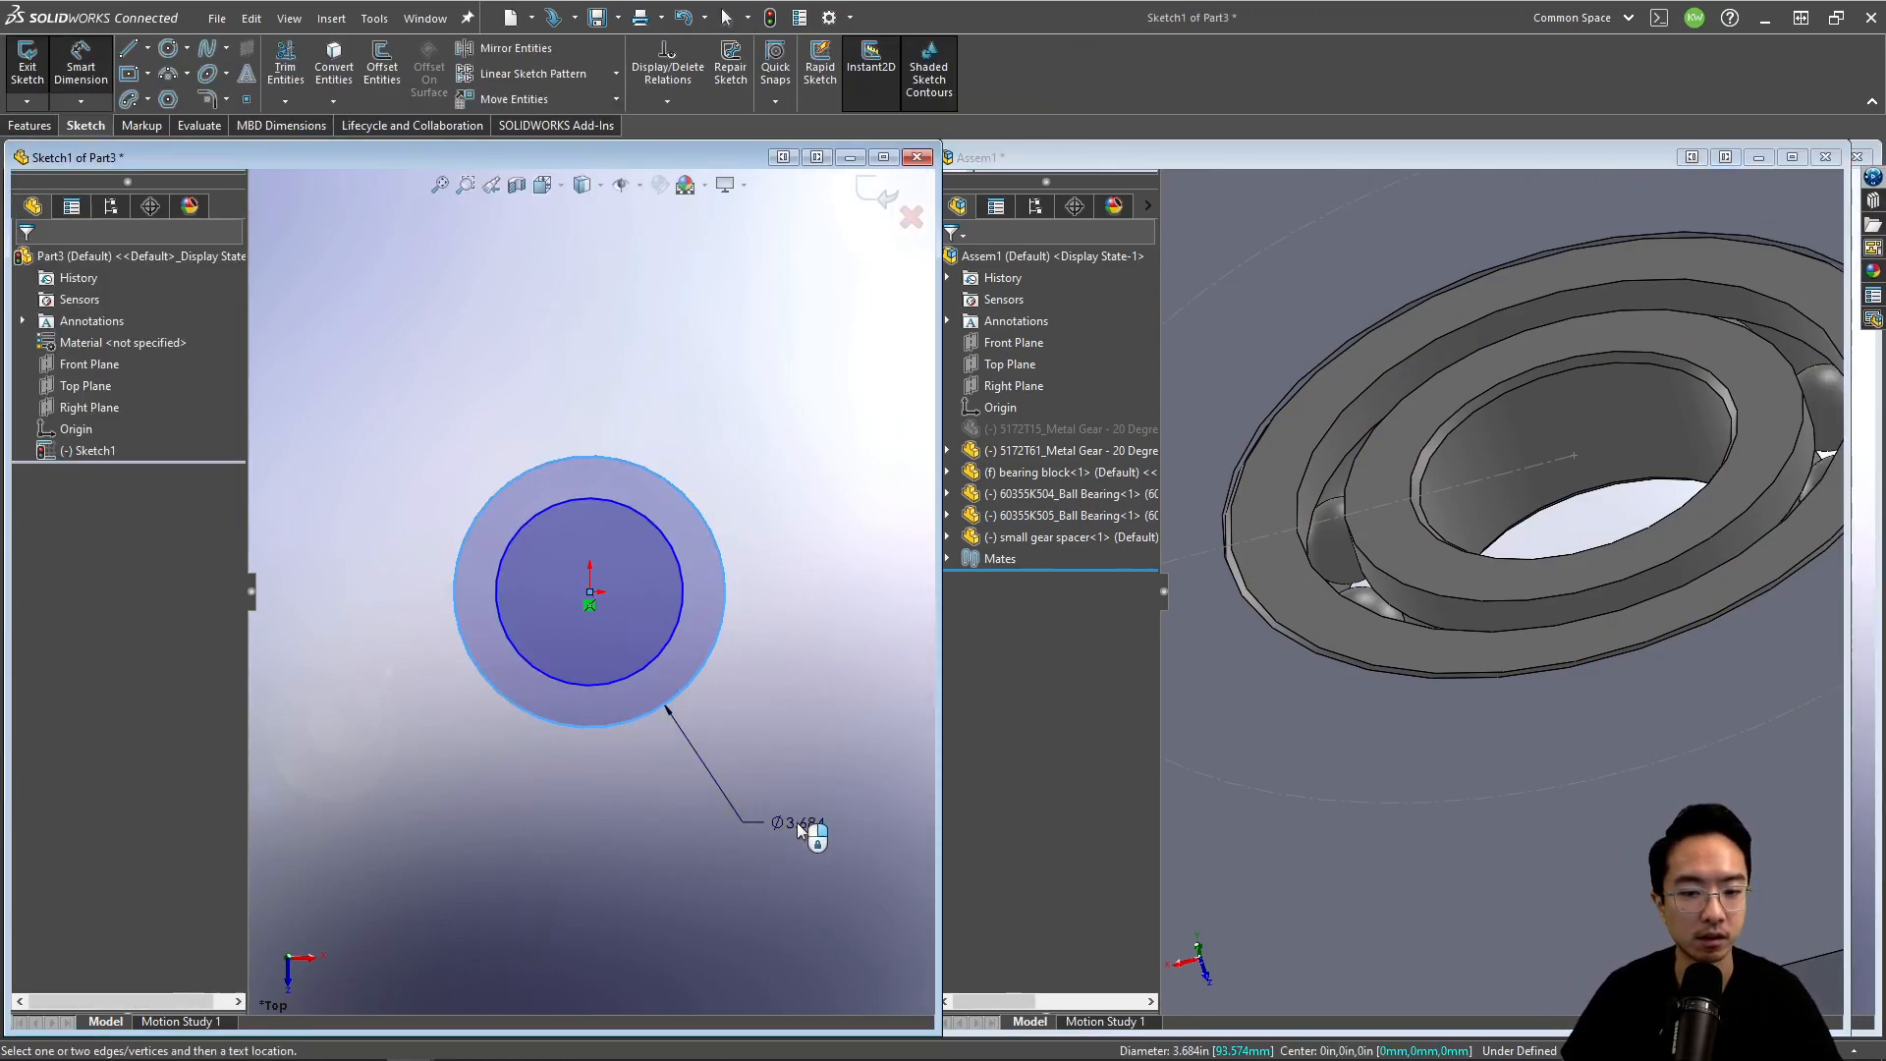
left_click(798, 822)
type(".7")
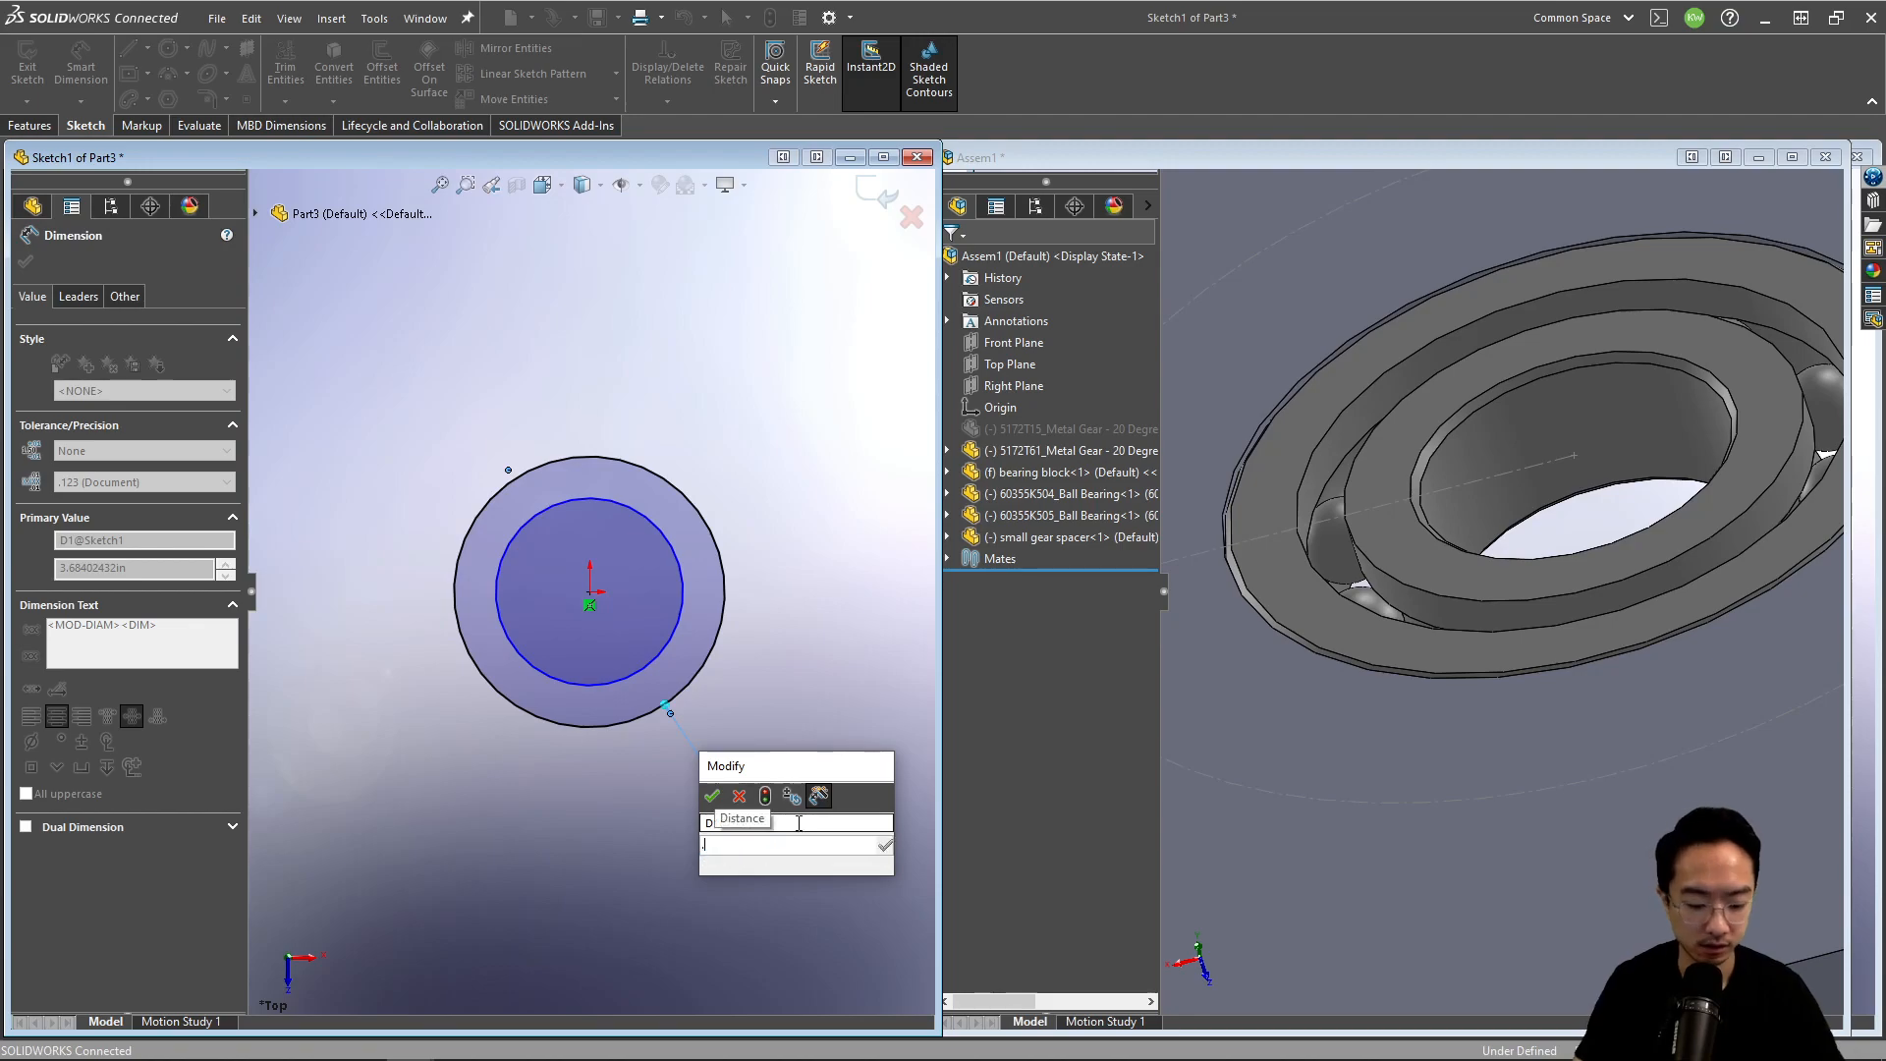
key("Return")
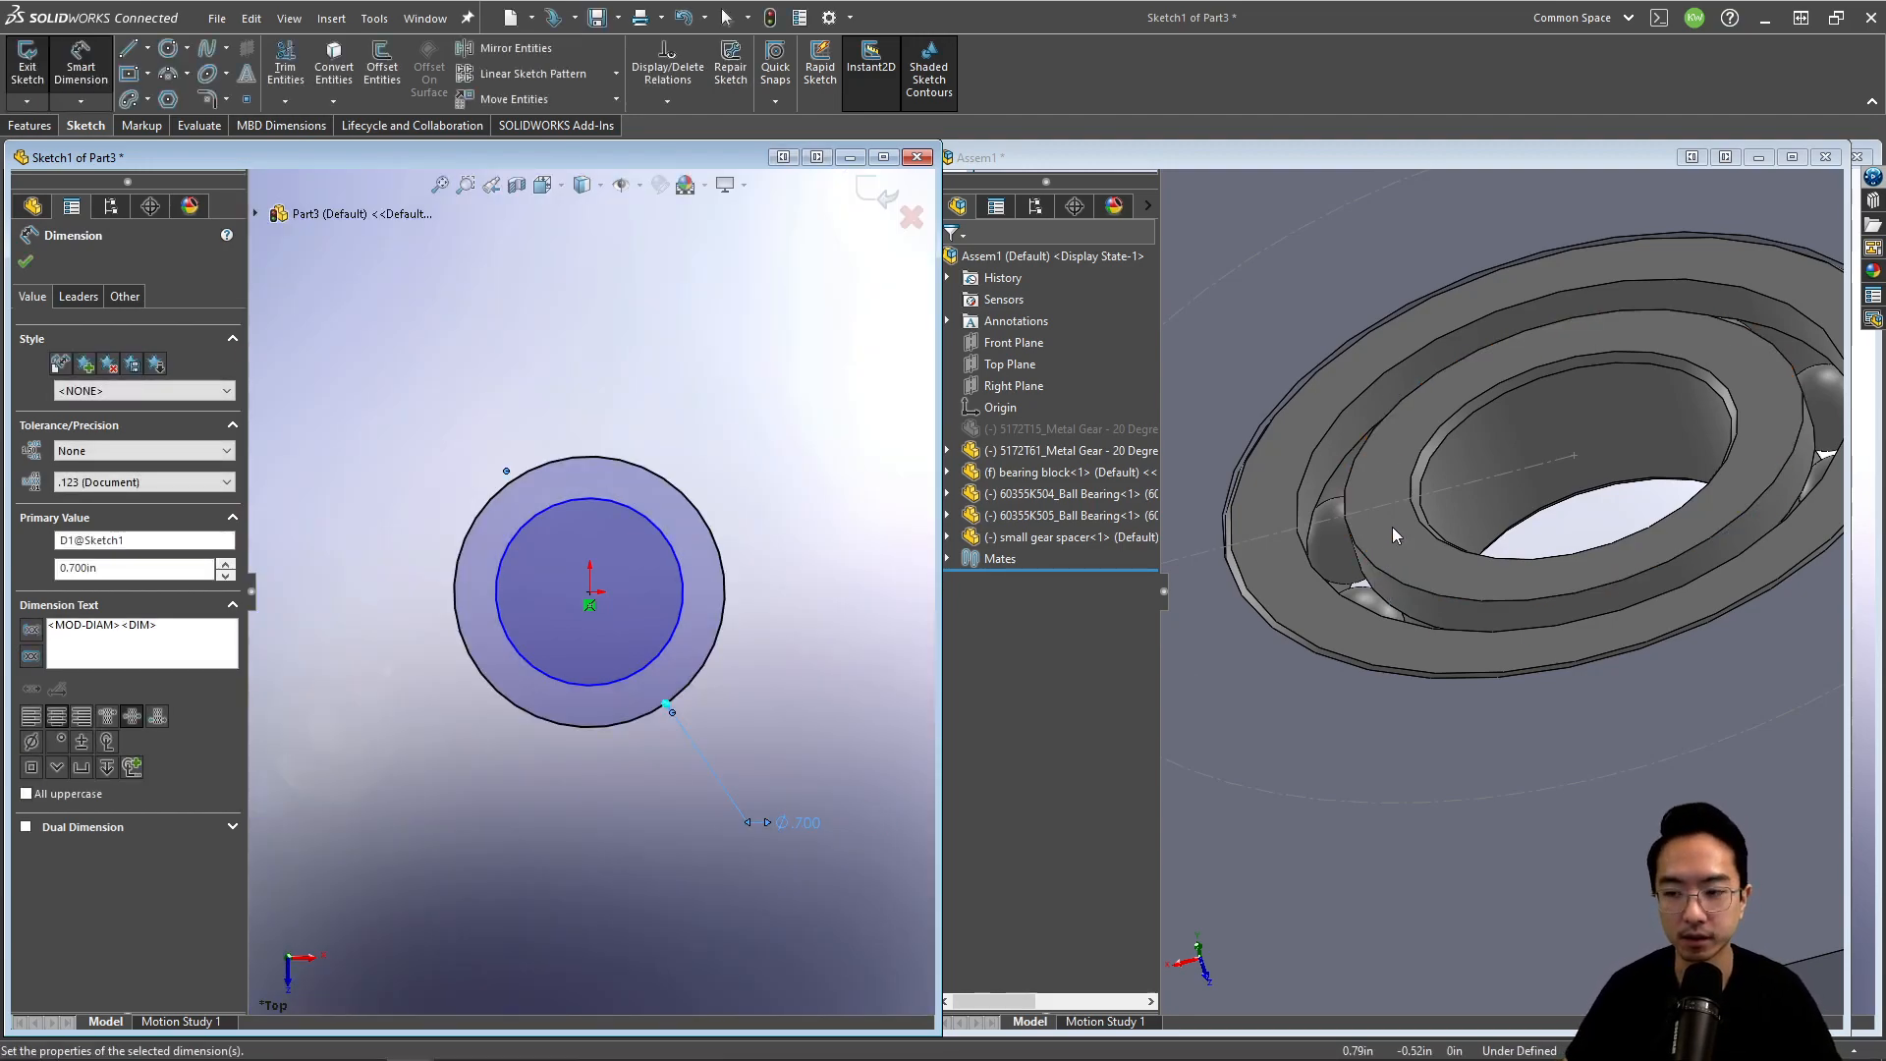
key("Escape")
Step: Dimension the inner sketch circle with a diameter of 0.5 in and exit the sketch
left_click(676, 542)
left_click(751, 445)
double_click(754, 447)
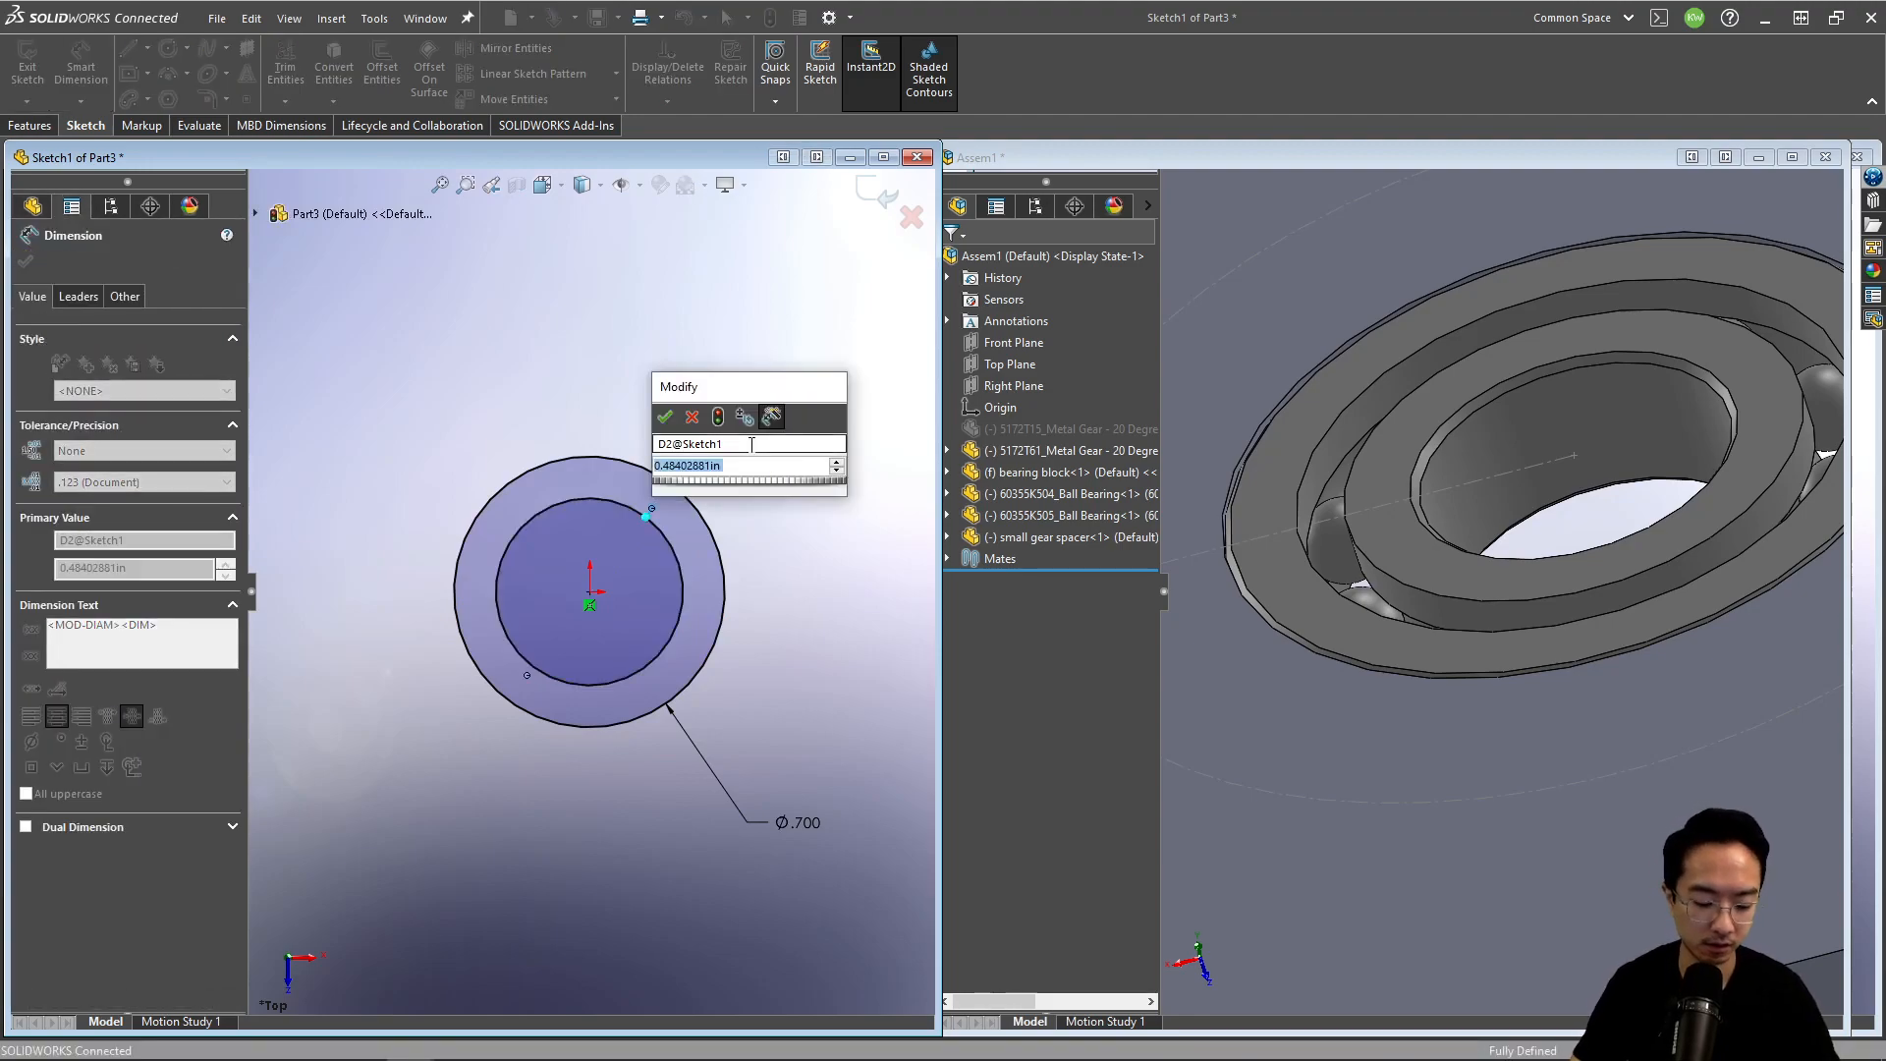
type(".5")
key("Return")
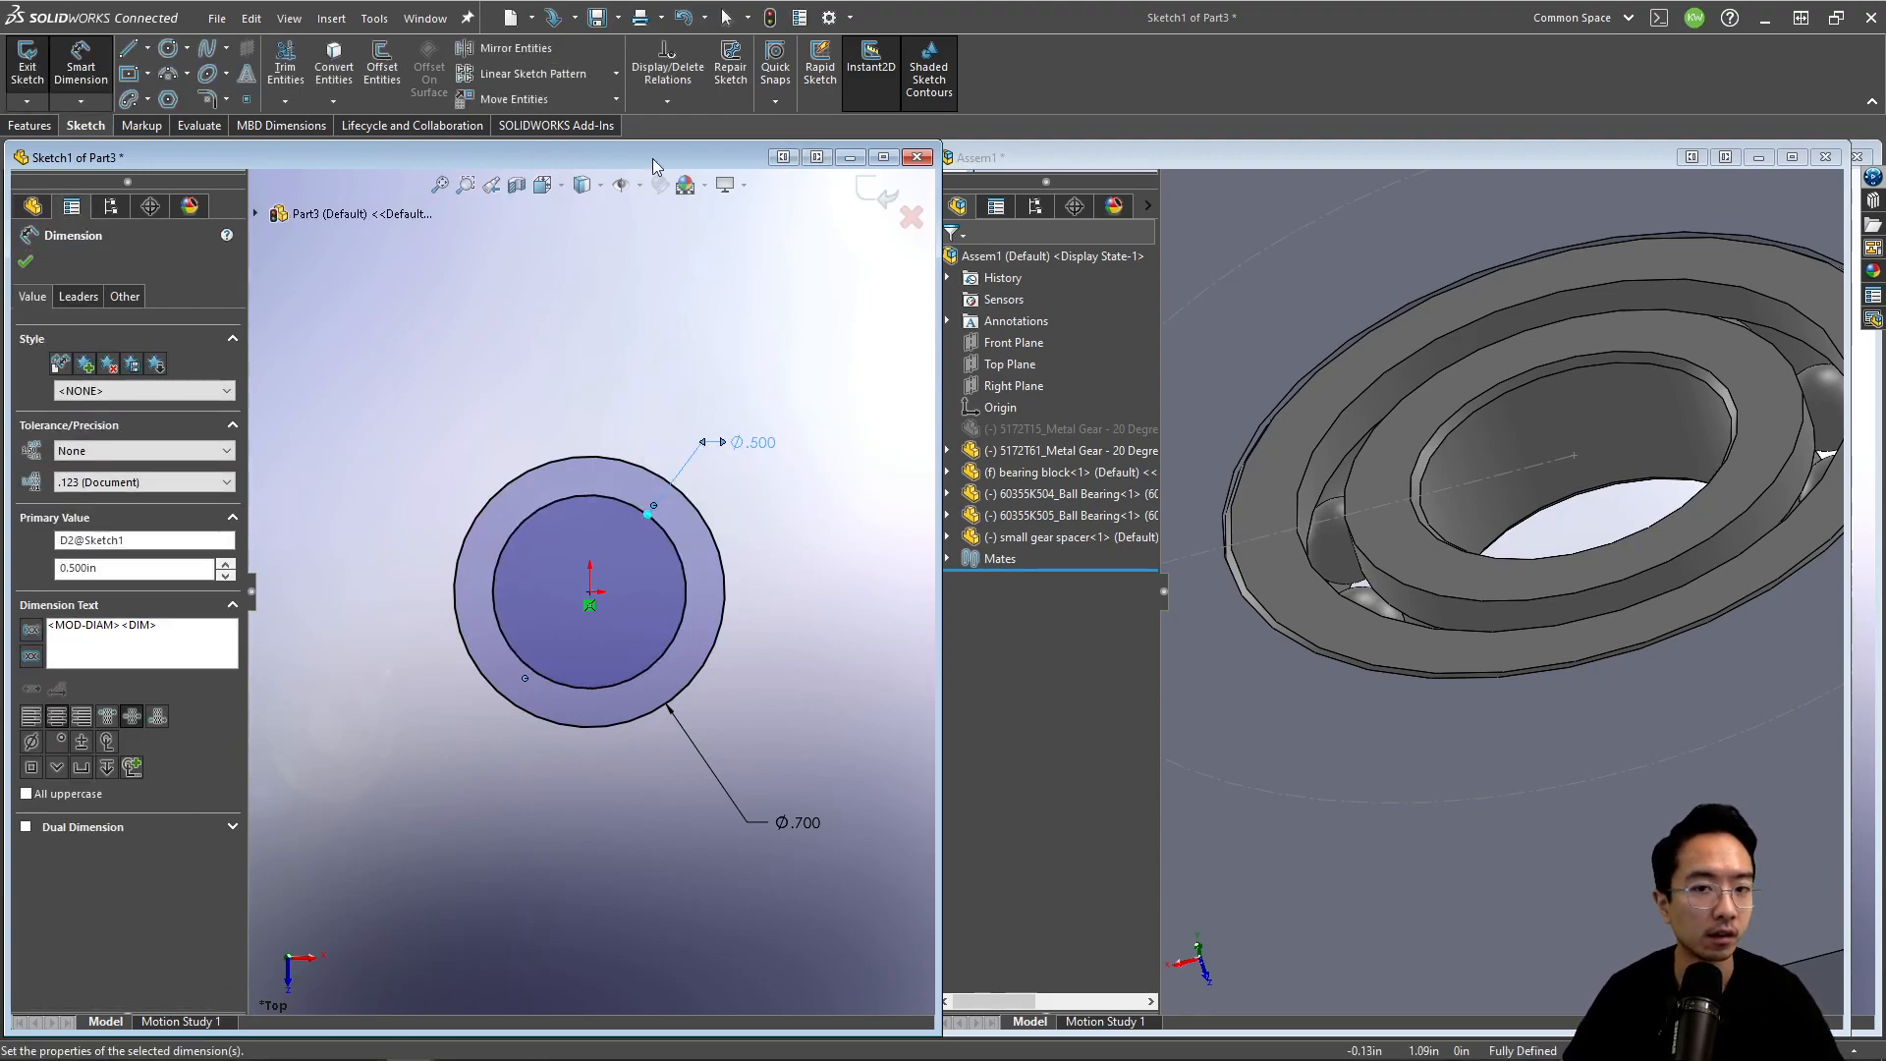
left_click(870, 202)
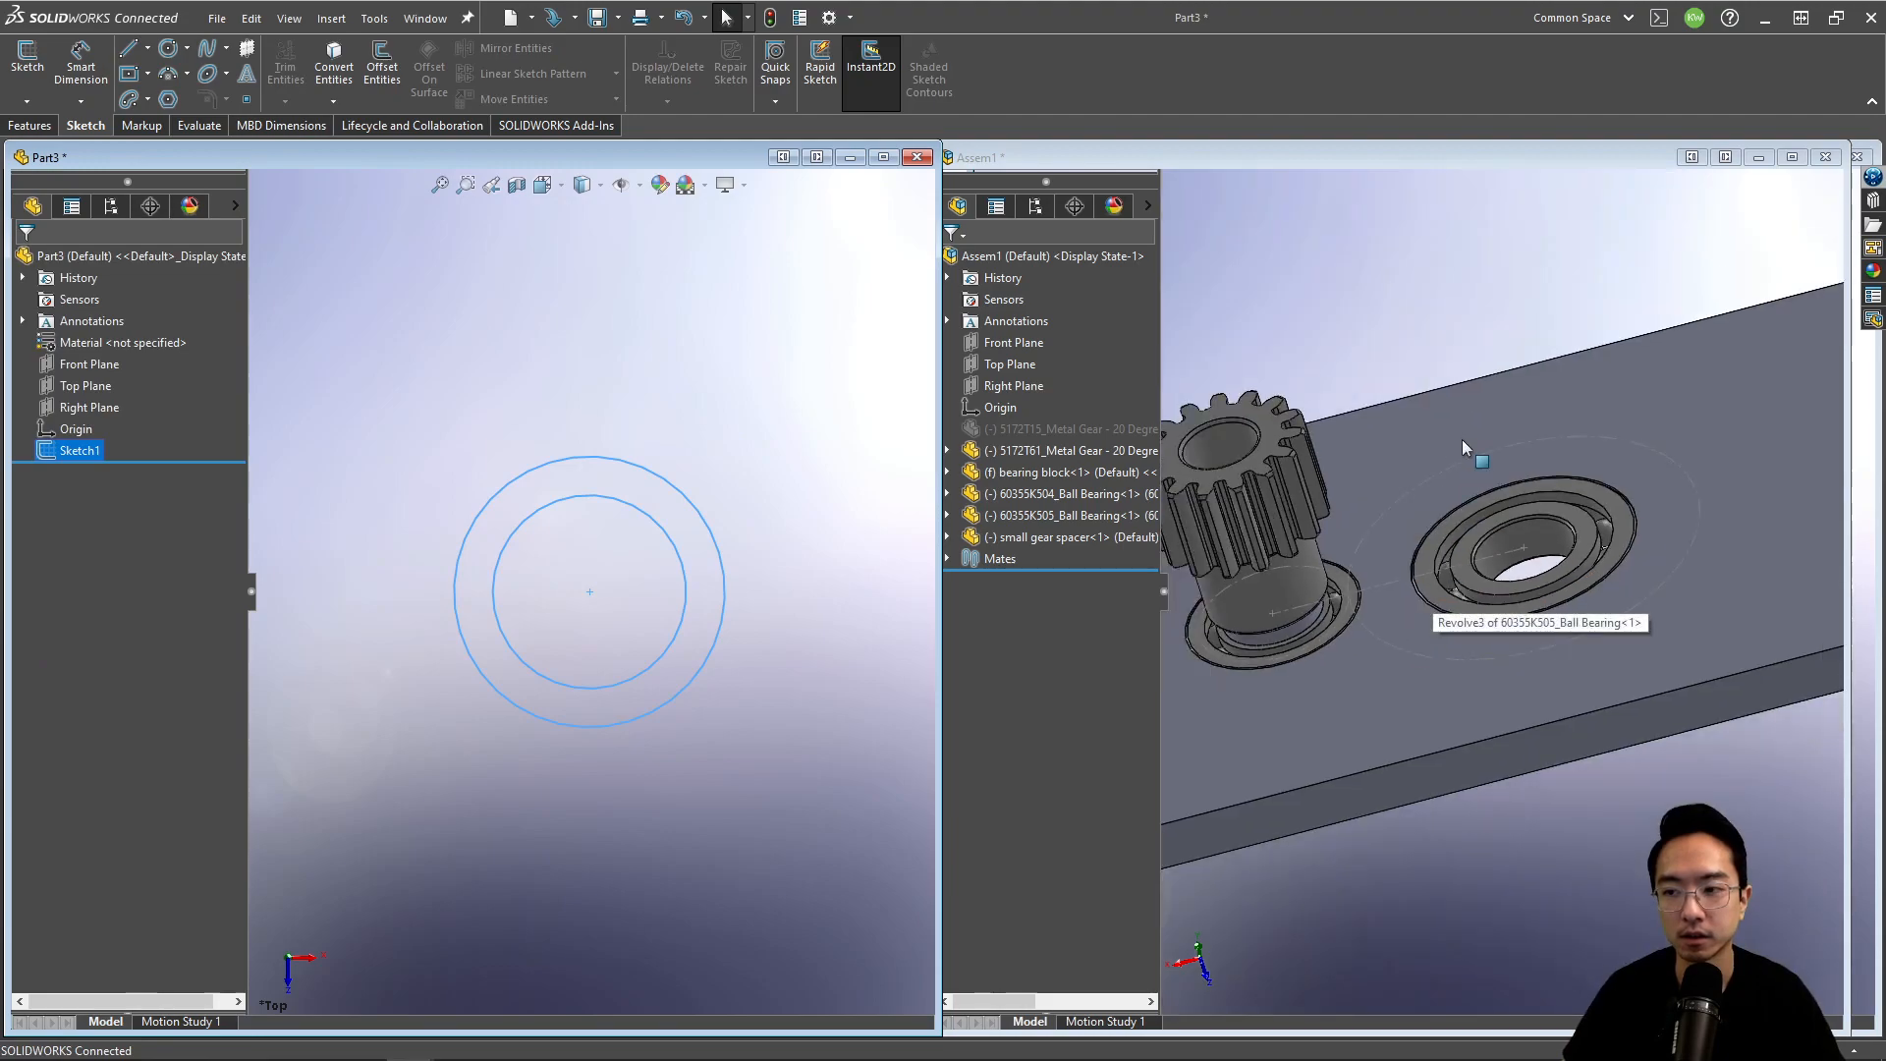
Step: Show the hidden larger gear, 5172T15, again in the gear assembly
left_click(1469, 388)
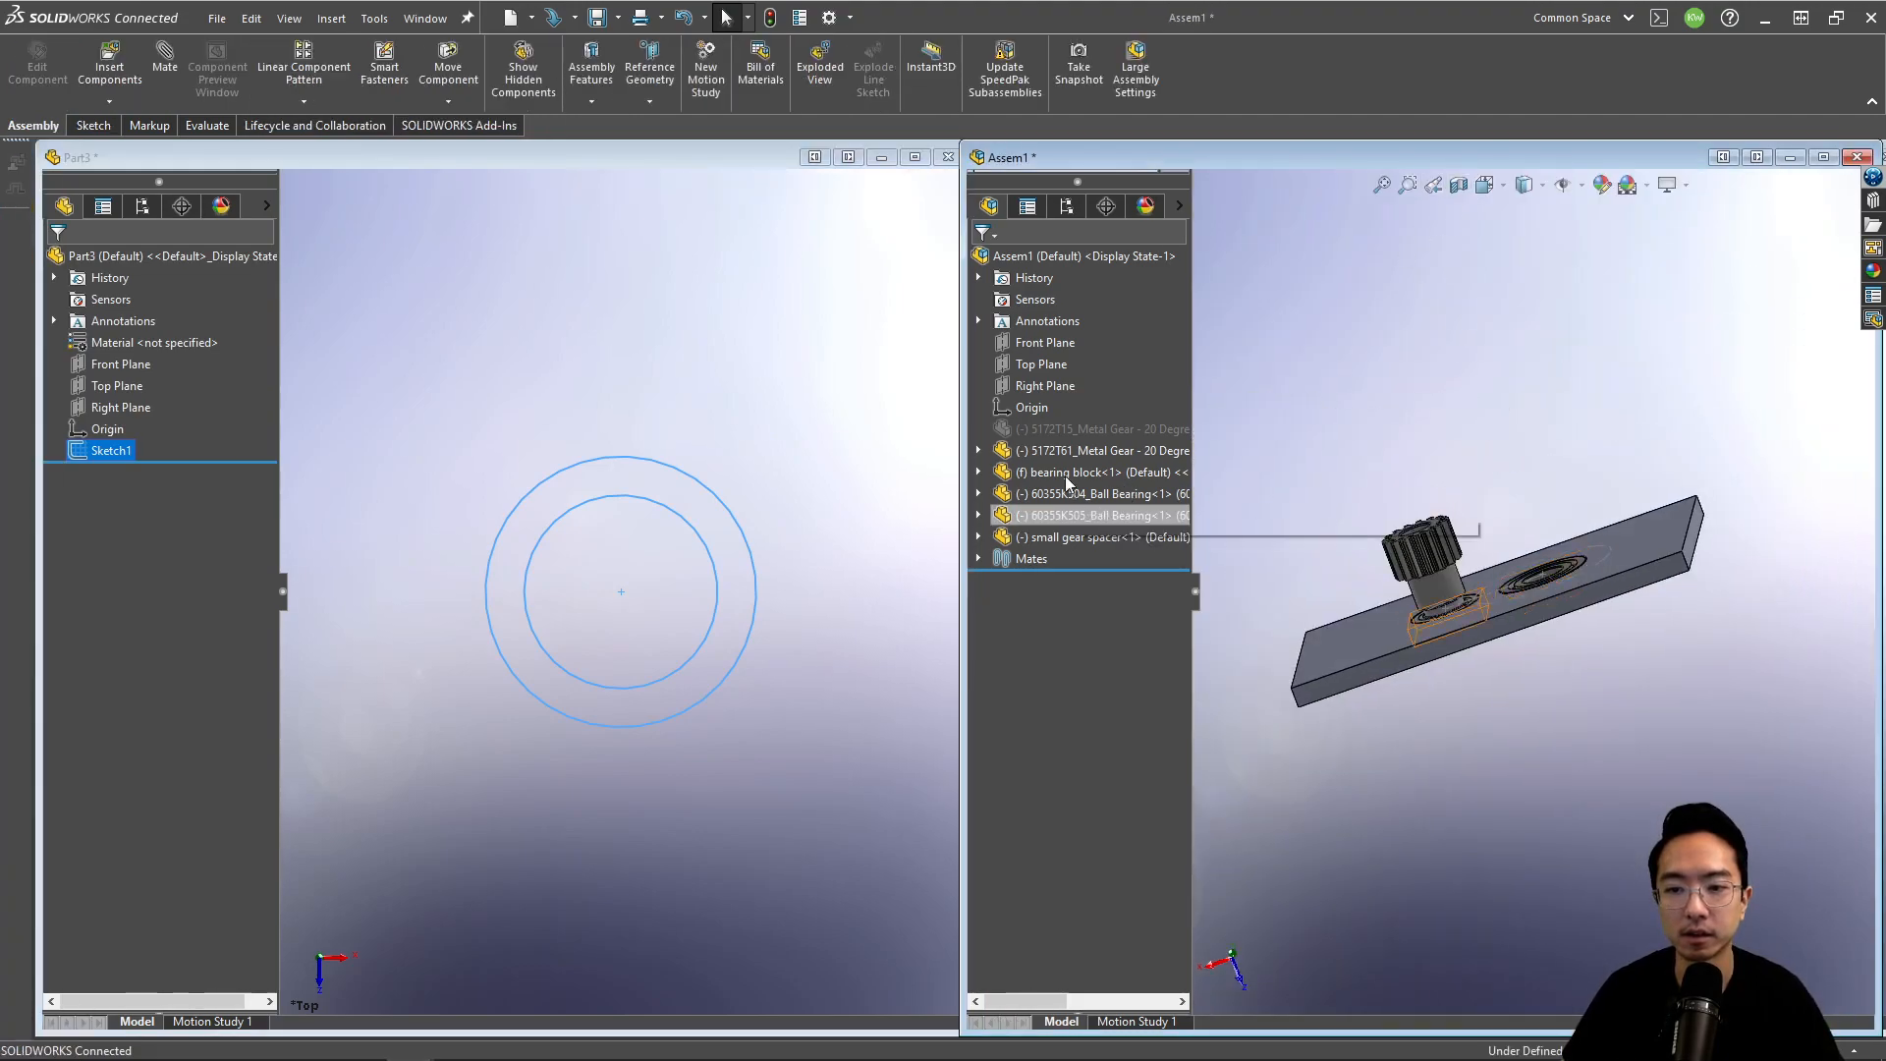
right_click(1065, 433)
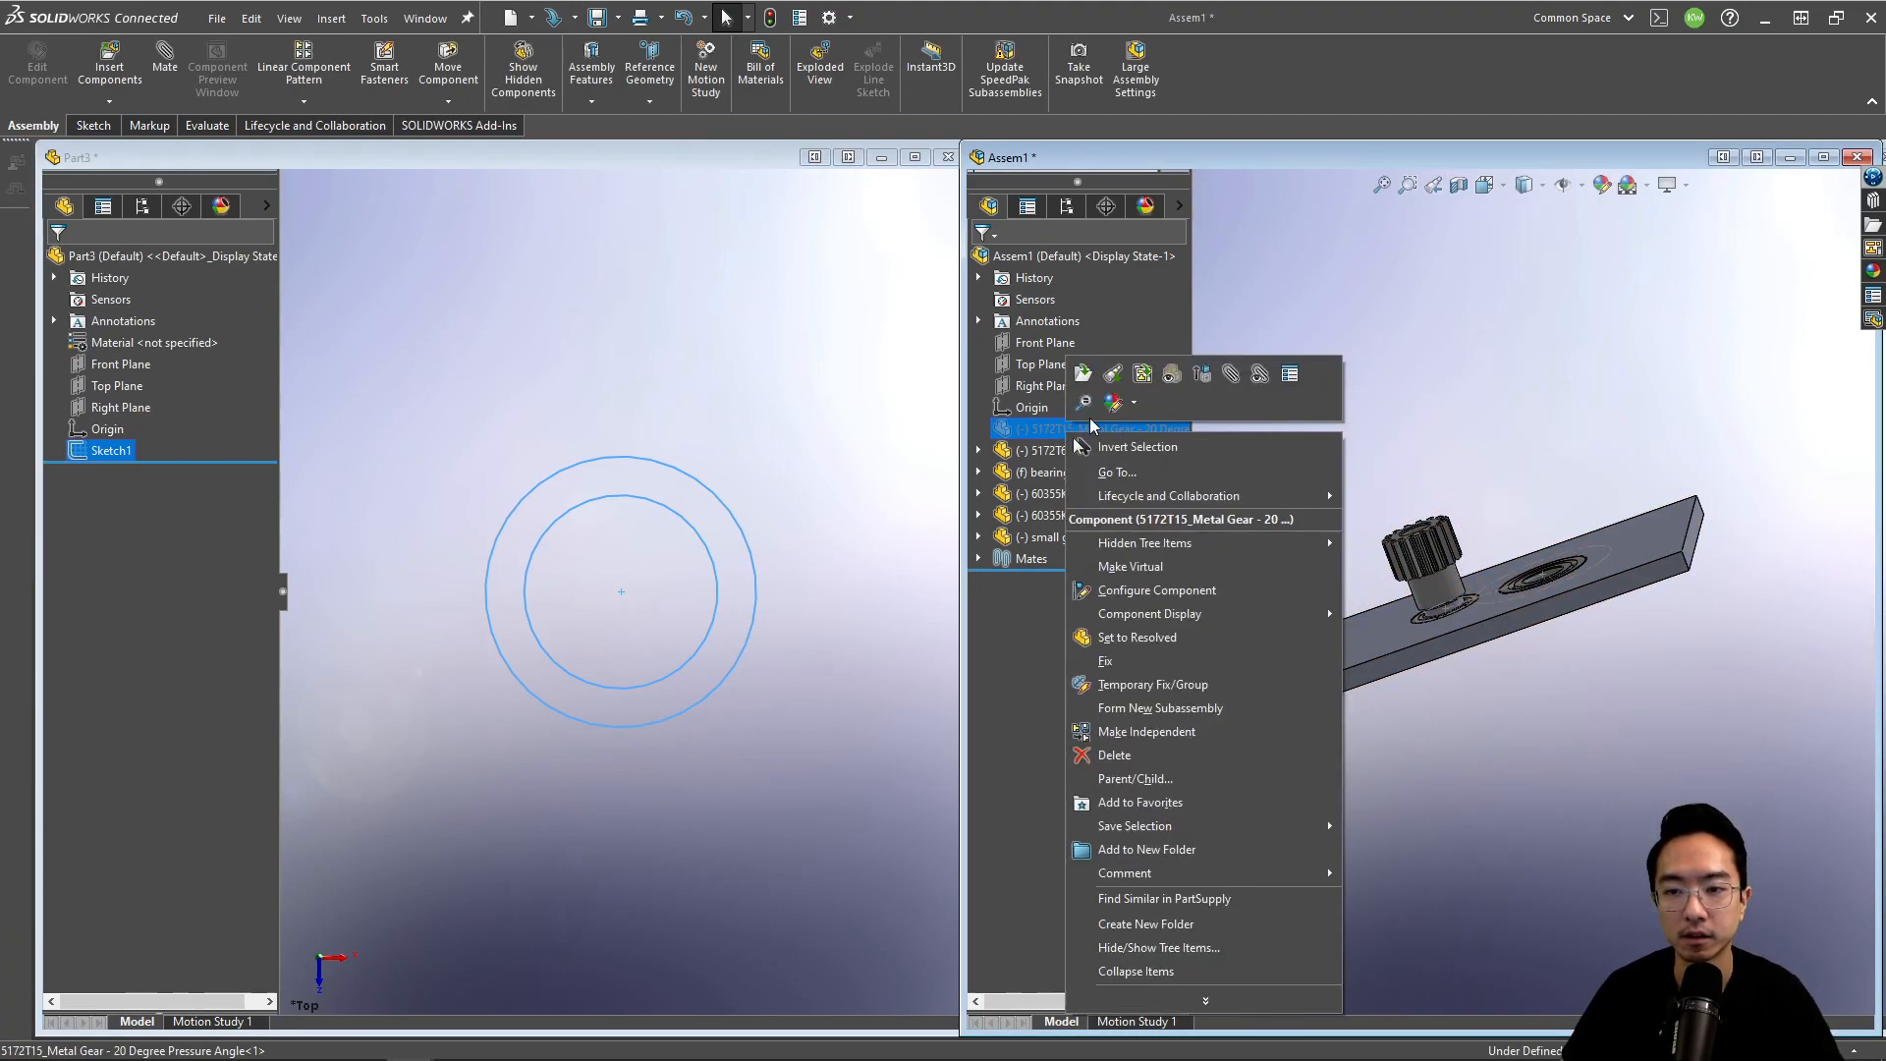
left_click(1202, 374)
scroll(1500, 573, "down", 5)
middle_click_drag(1500, 573, 1319, 620)
scroll(1328, 623, "up", 3)
scroll(1647, 484, "up", 2)
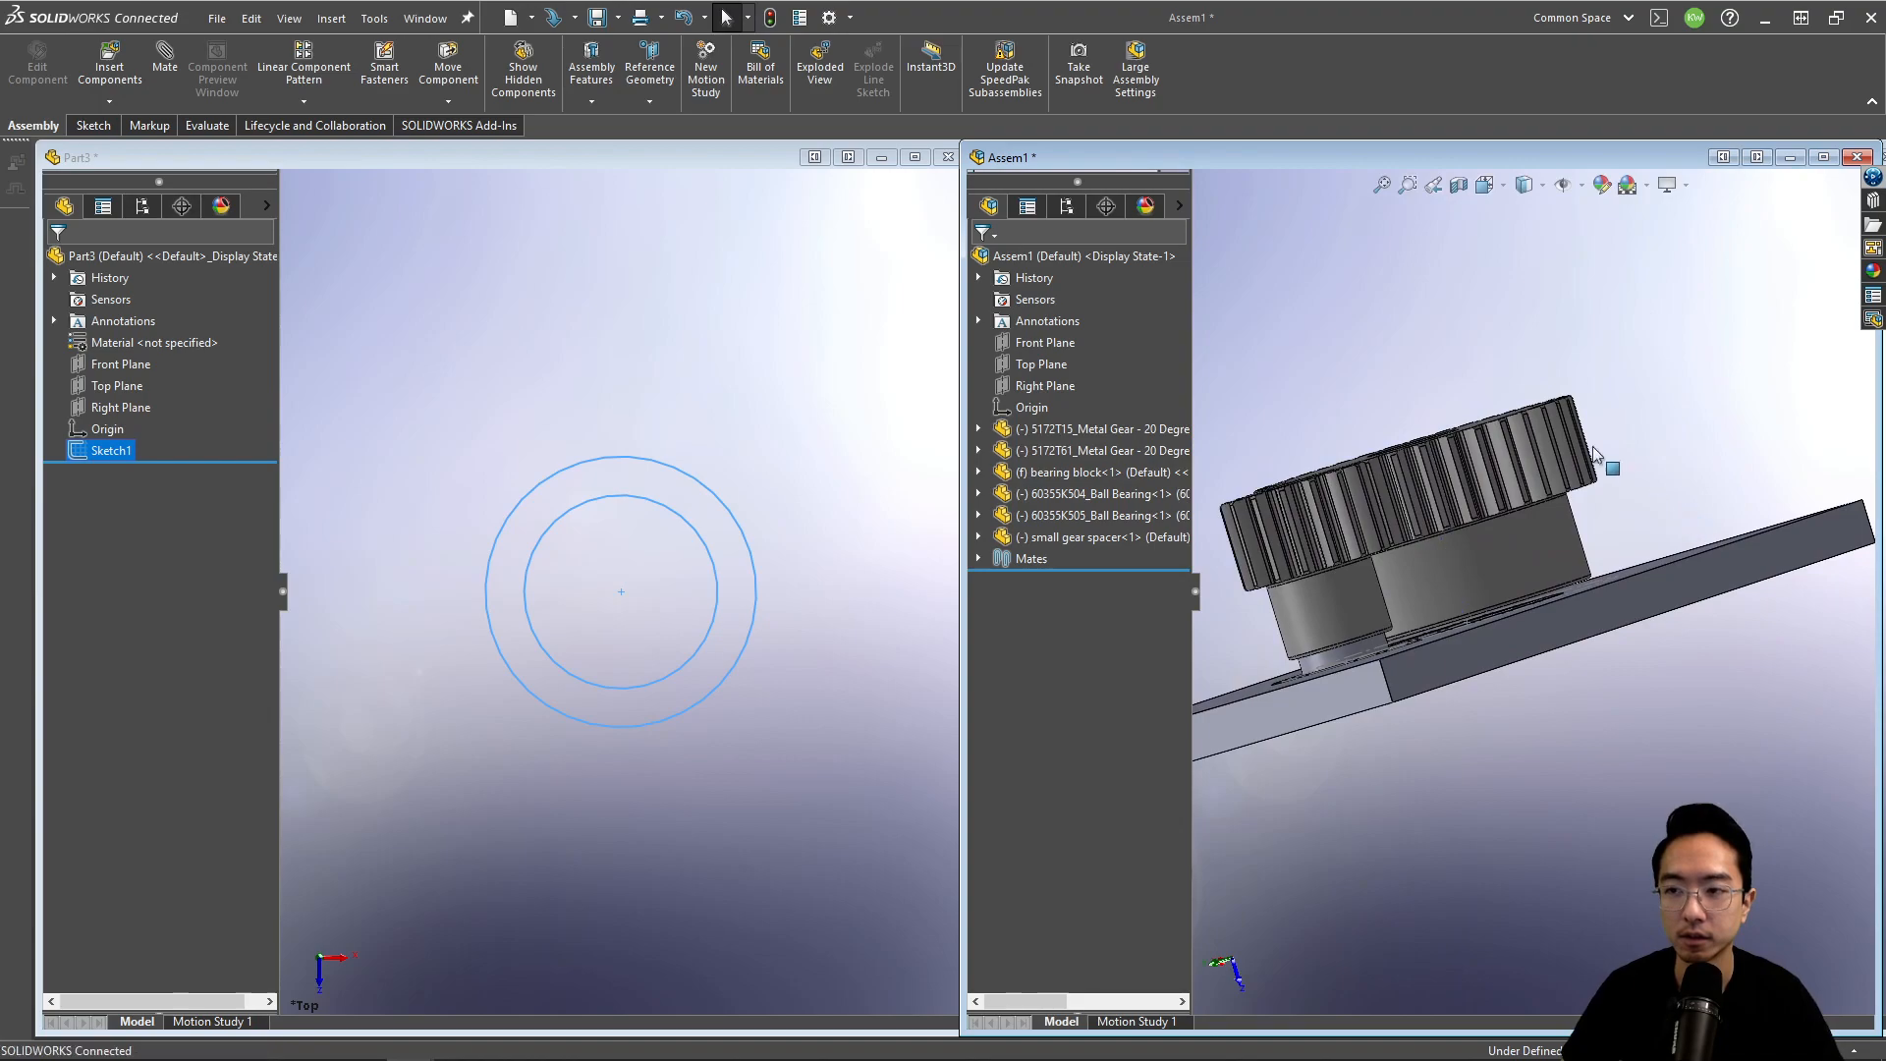
Step: Section the assembly through both gears, offset -1.35 in from the bearing block's long side face, and hide the sketches
left_click(1605, 619)
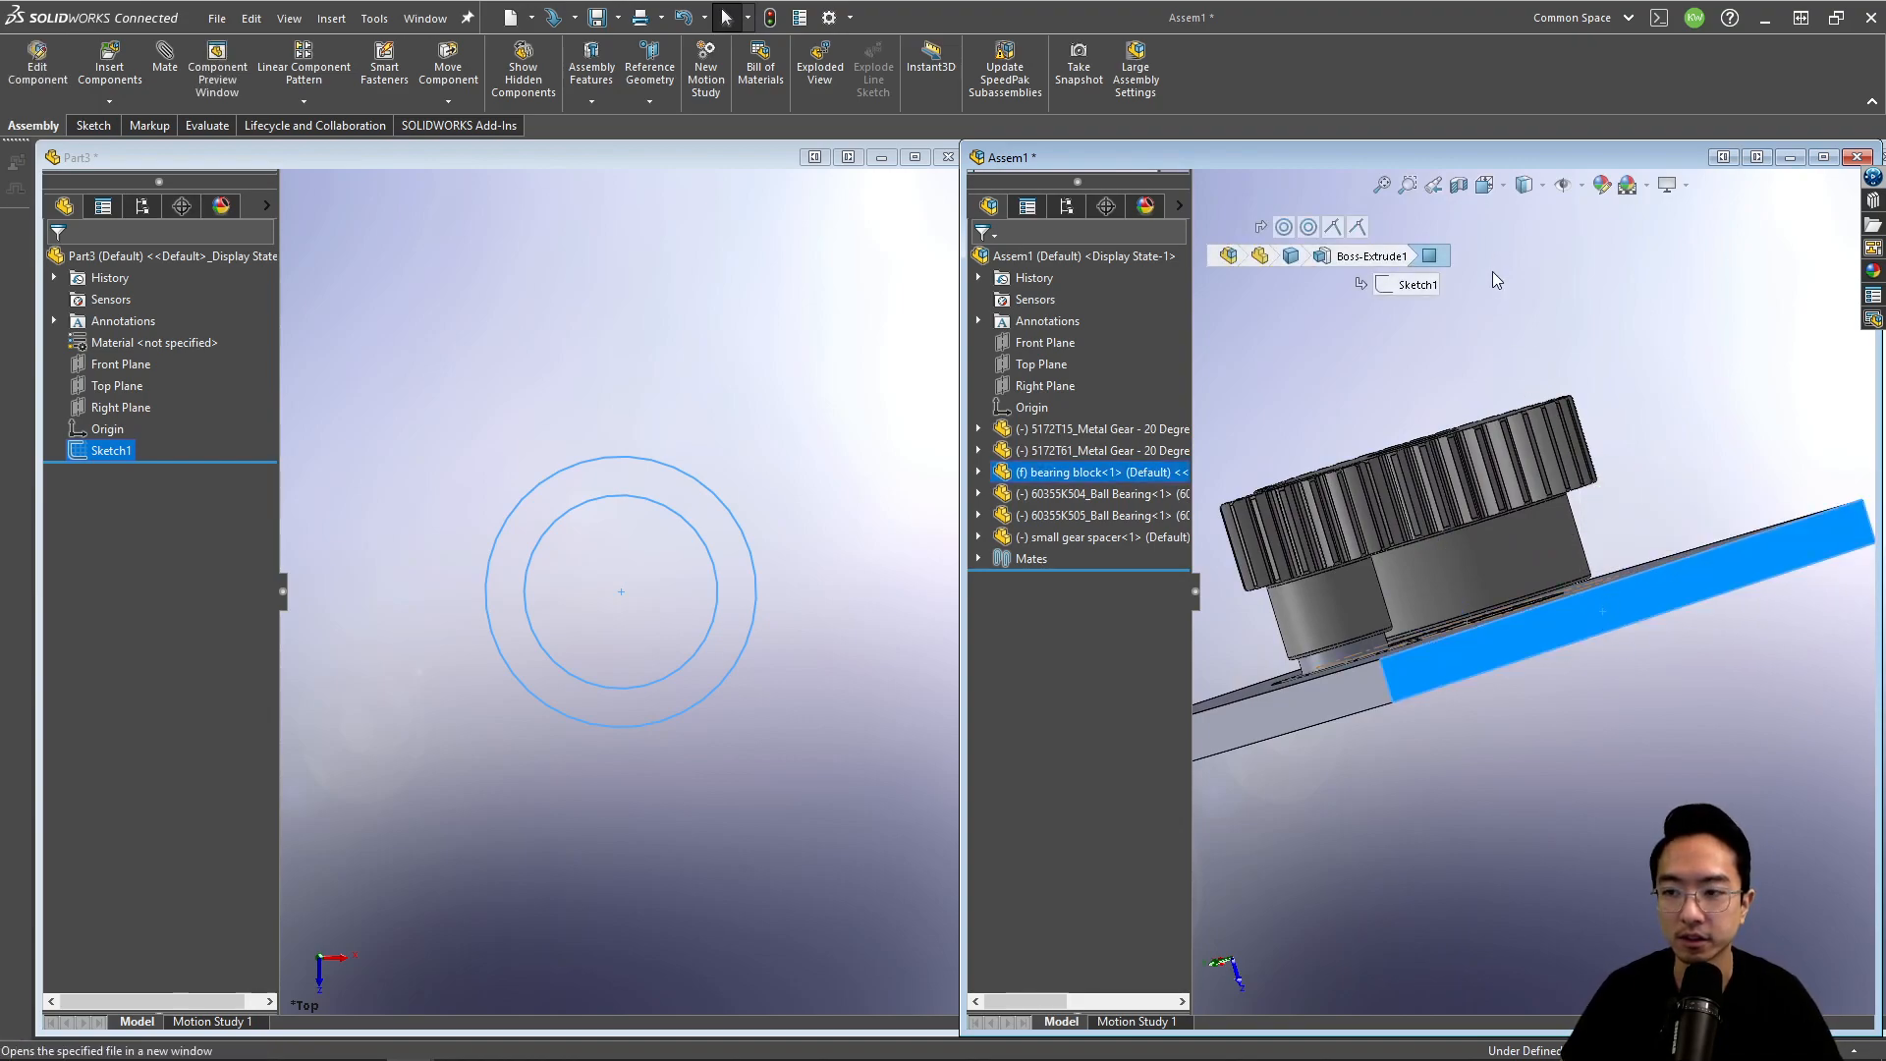
left_click(1457, 186)
left_click_drag(1674, 497, 1479, 523)
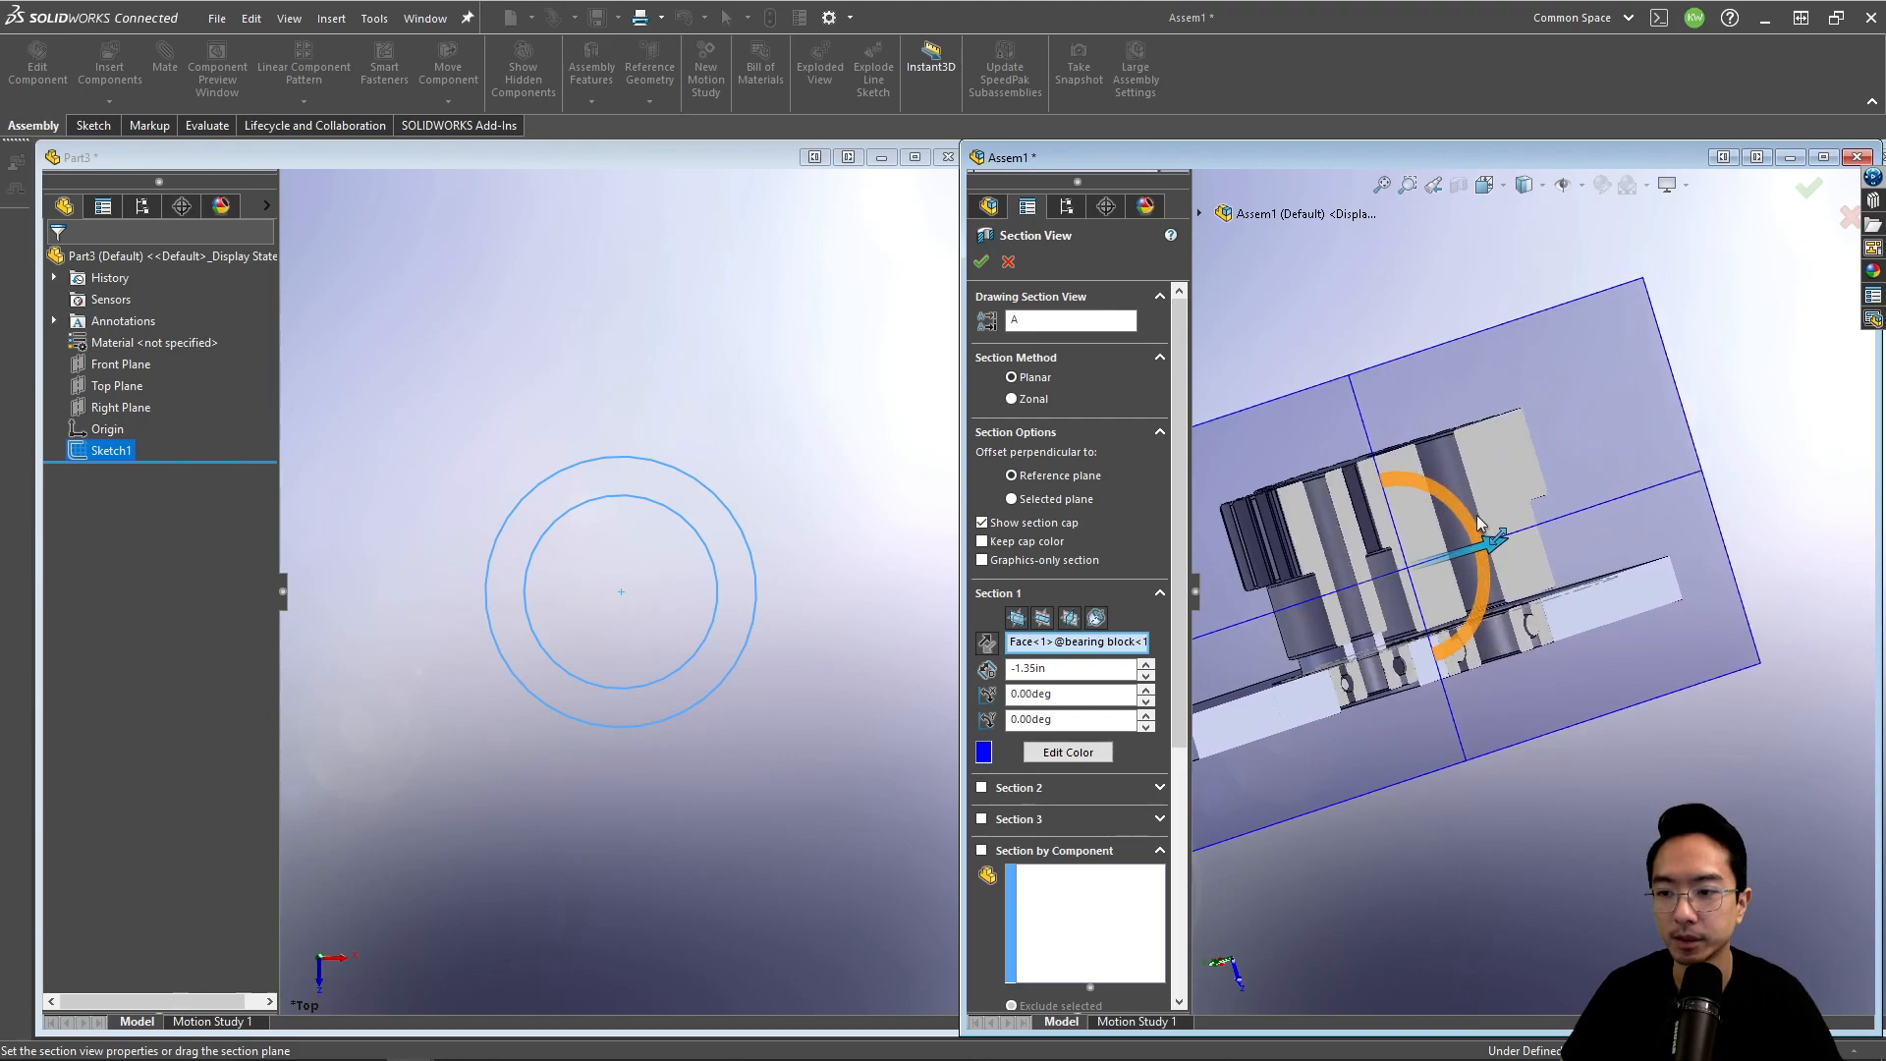
left_click(1809, 188)
middle_click_drag(1533, 550, 1435, 666)
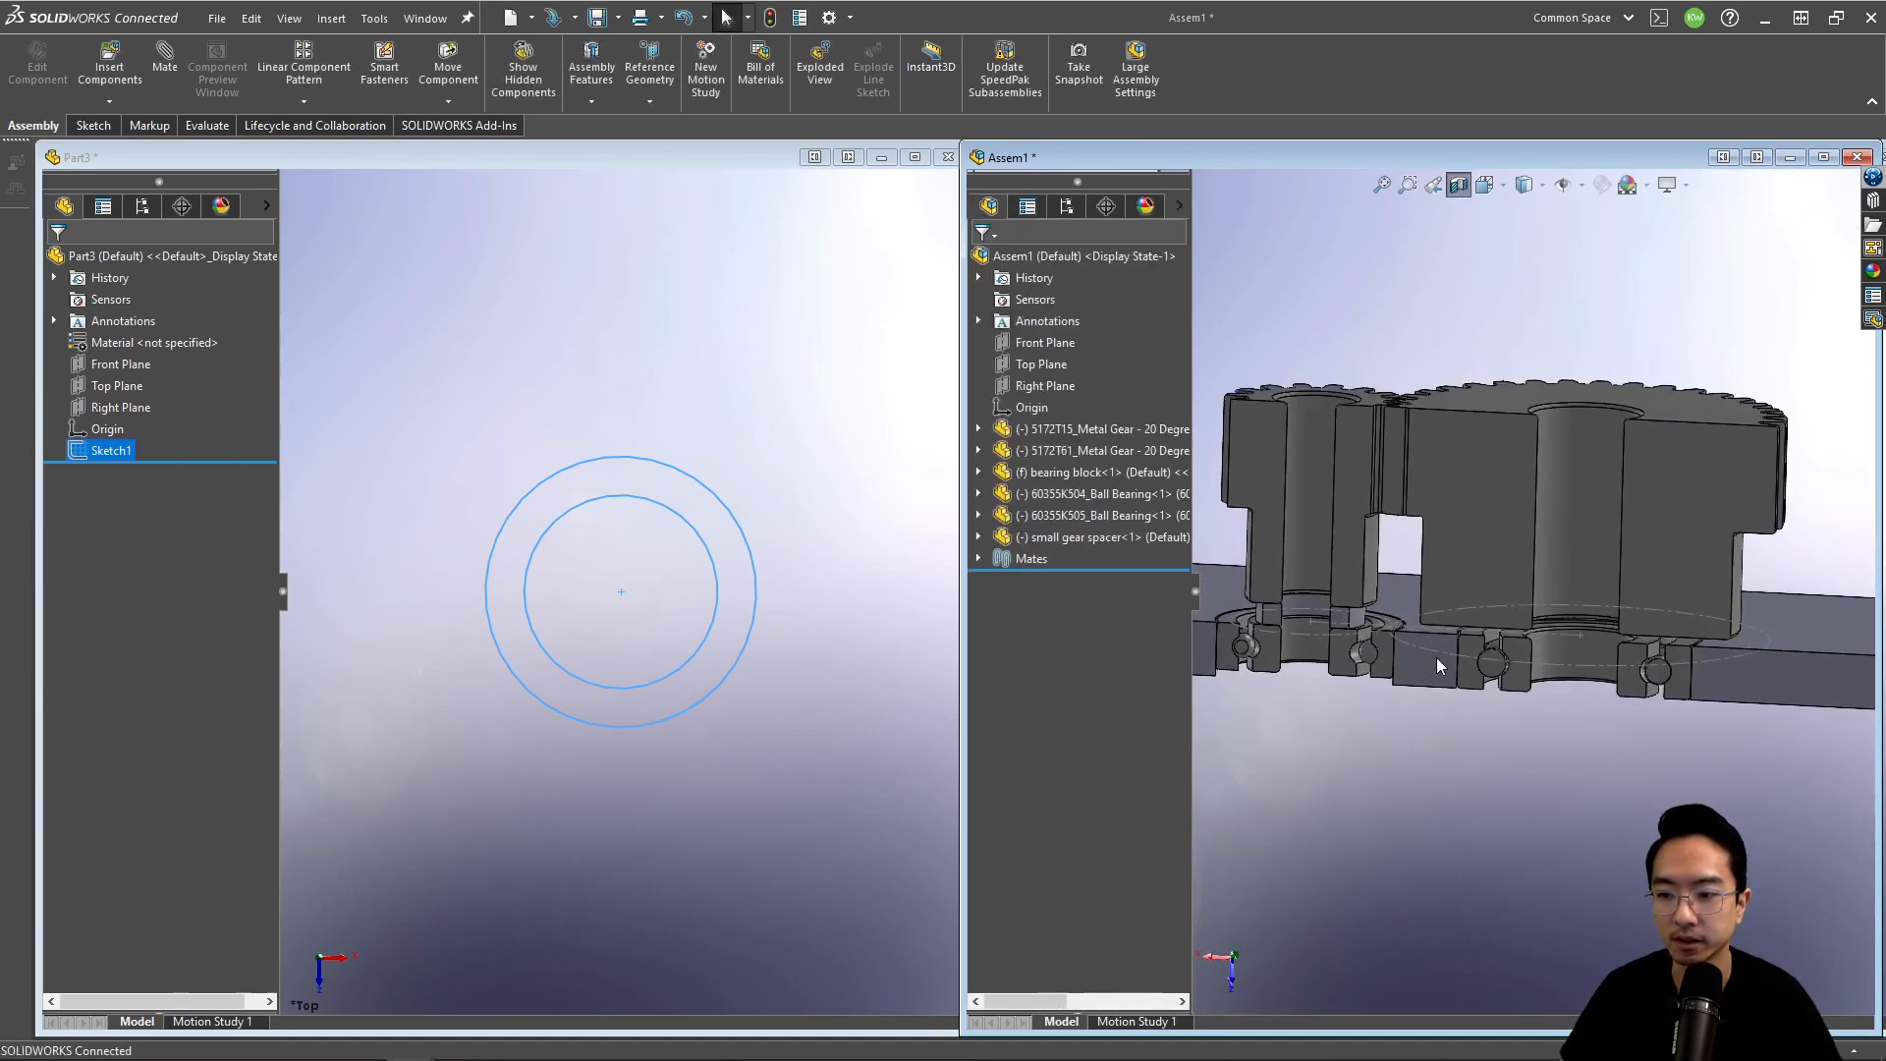
scroll(1434, 666, "down", 3)
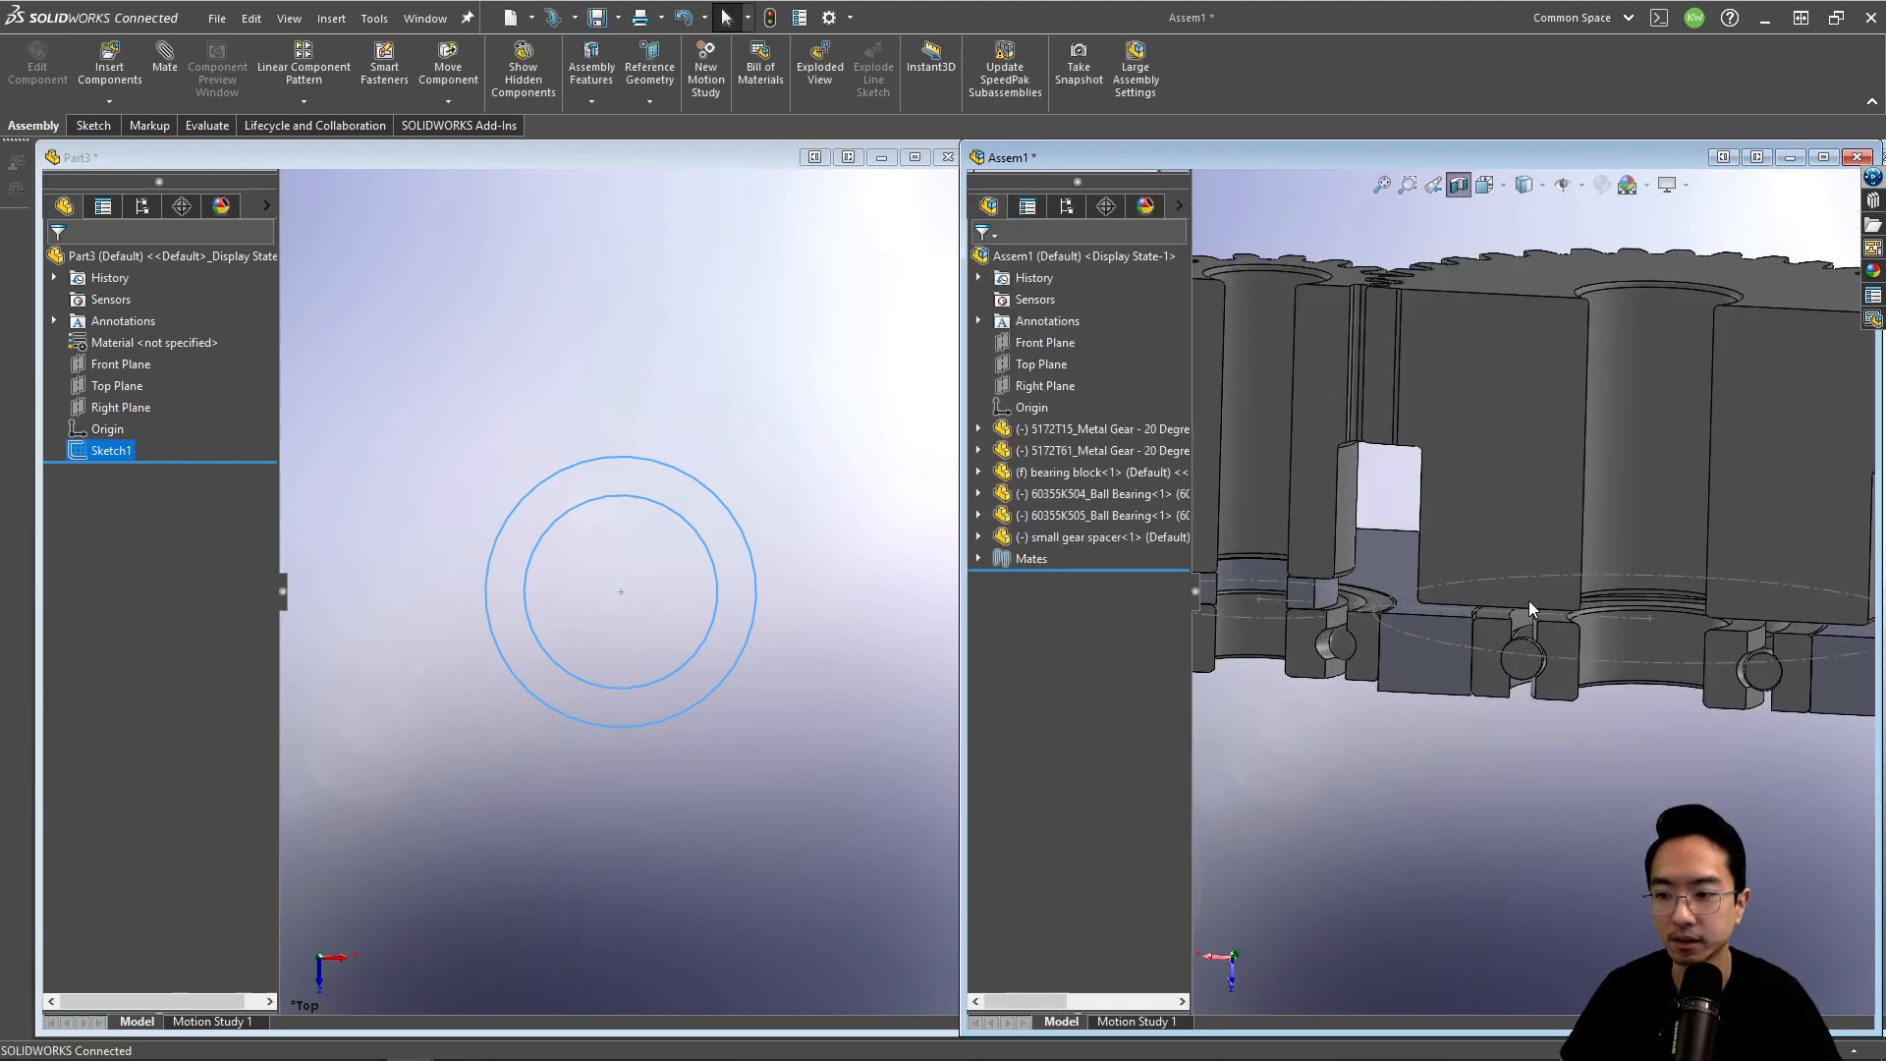
left_click(1582, 186)
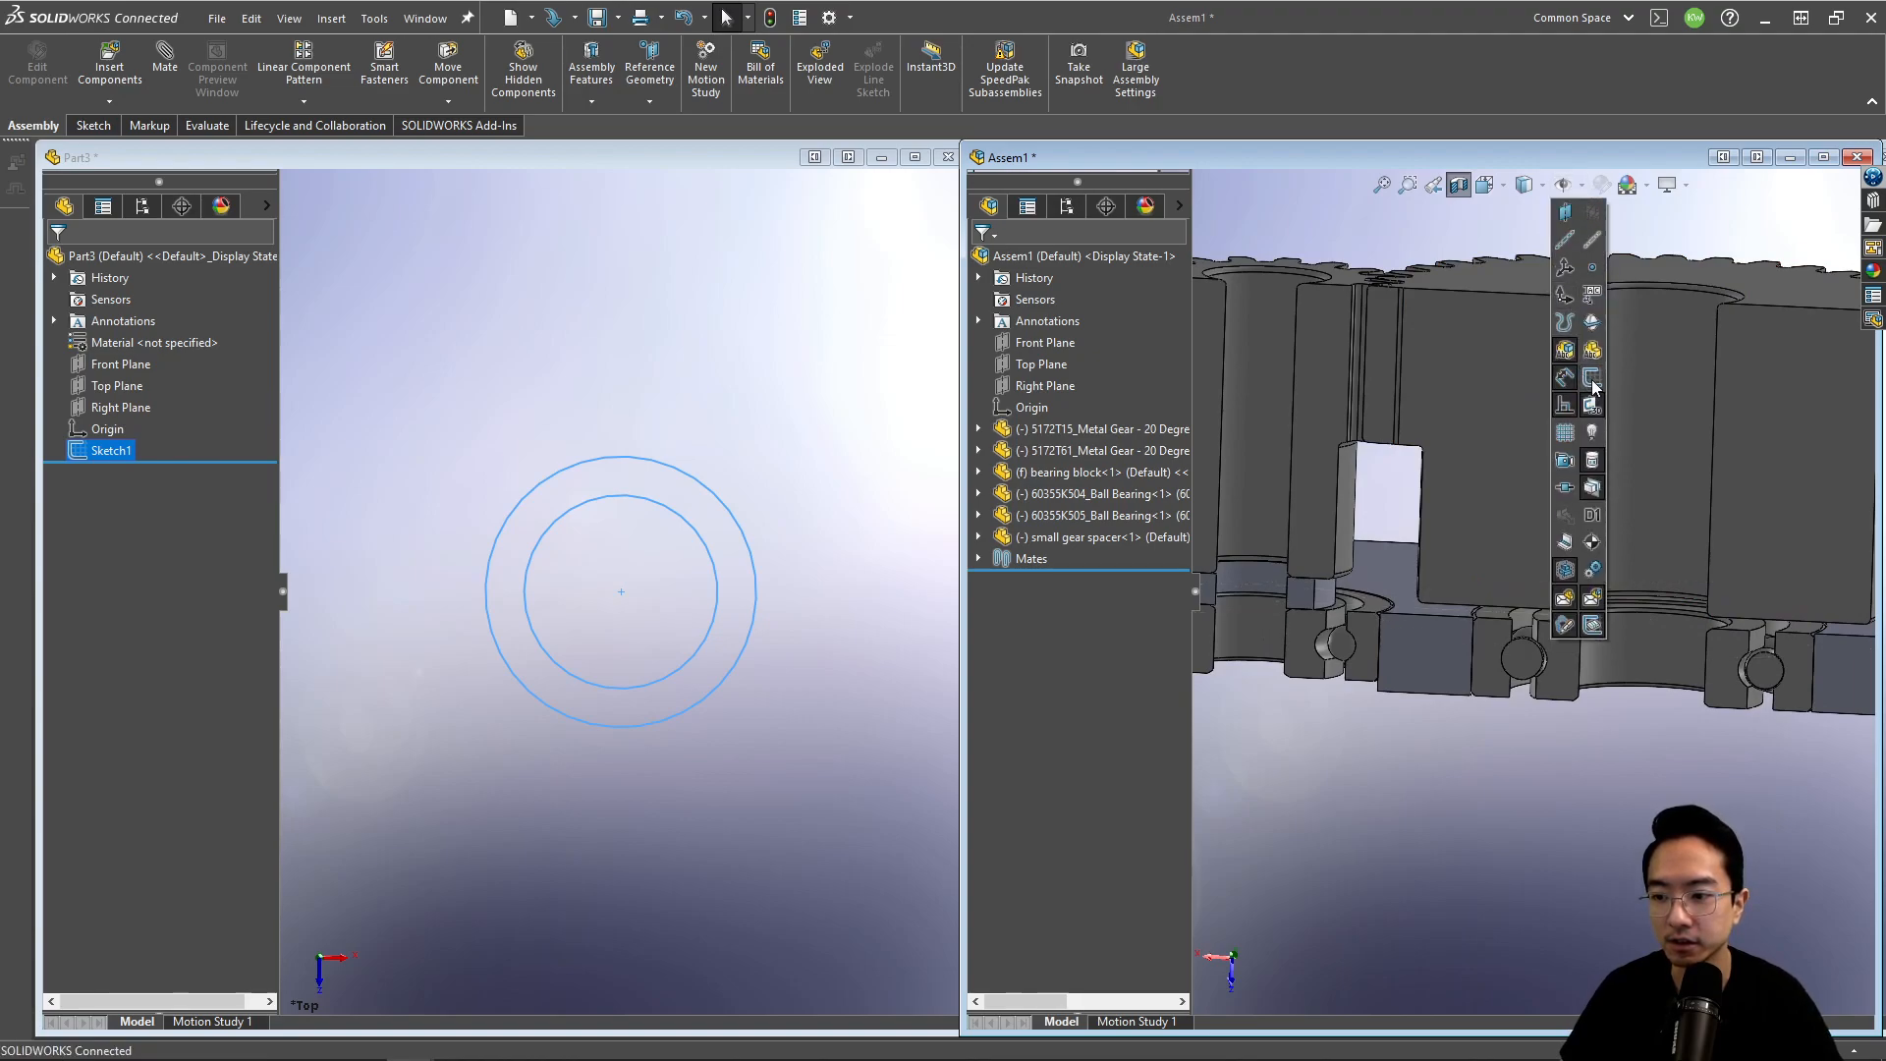
Step: Measure the gap between the larger gear's hub underside and the top of its bearing's inner ring
scroll(1523, 599, "down", 5)
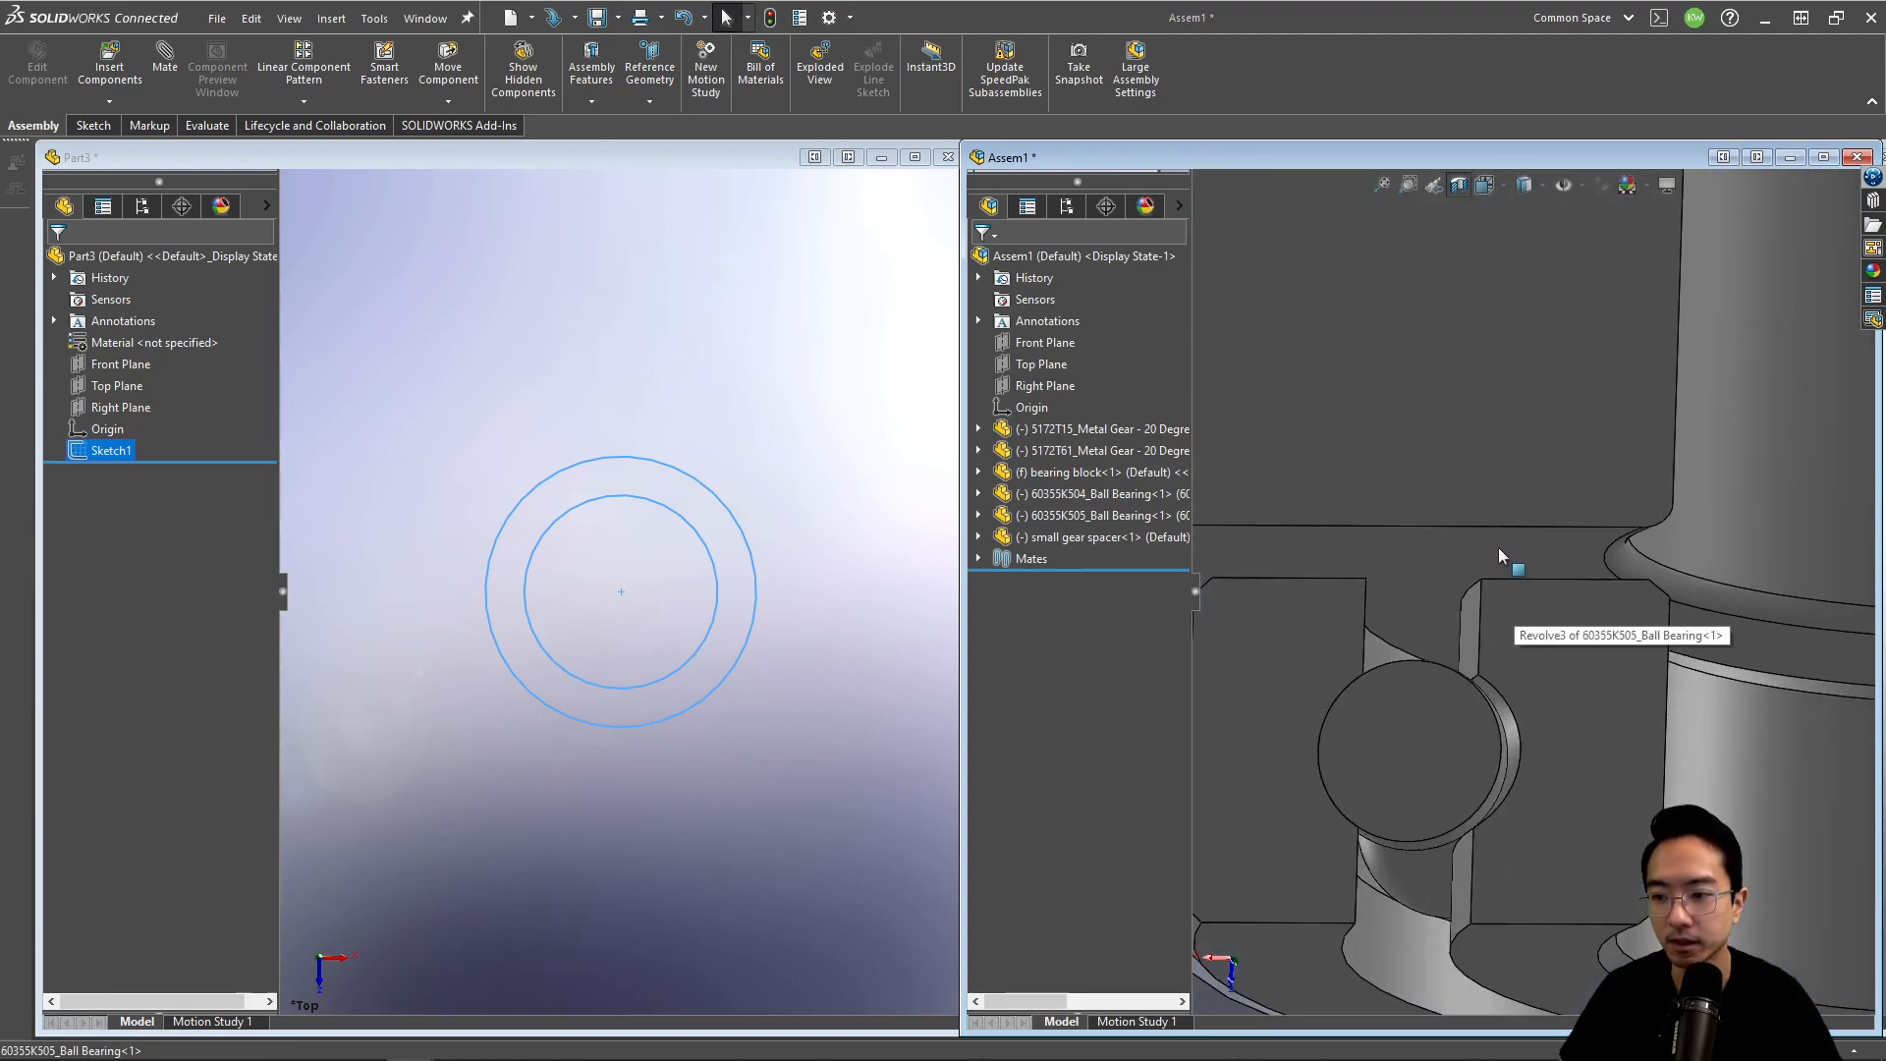
left_click(1499, 548)
key("m")
middle_click_drag(1496, 551, 1554, 688)
left_click(1555, 684)
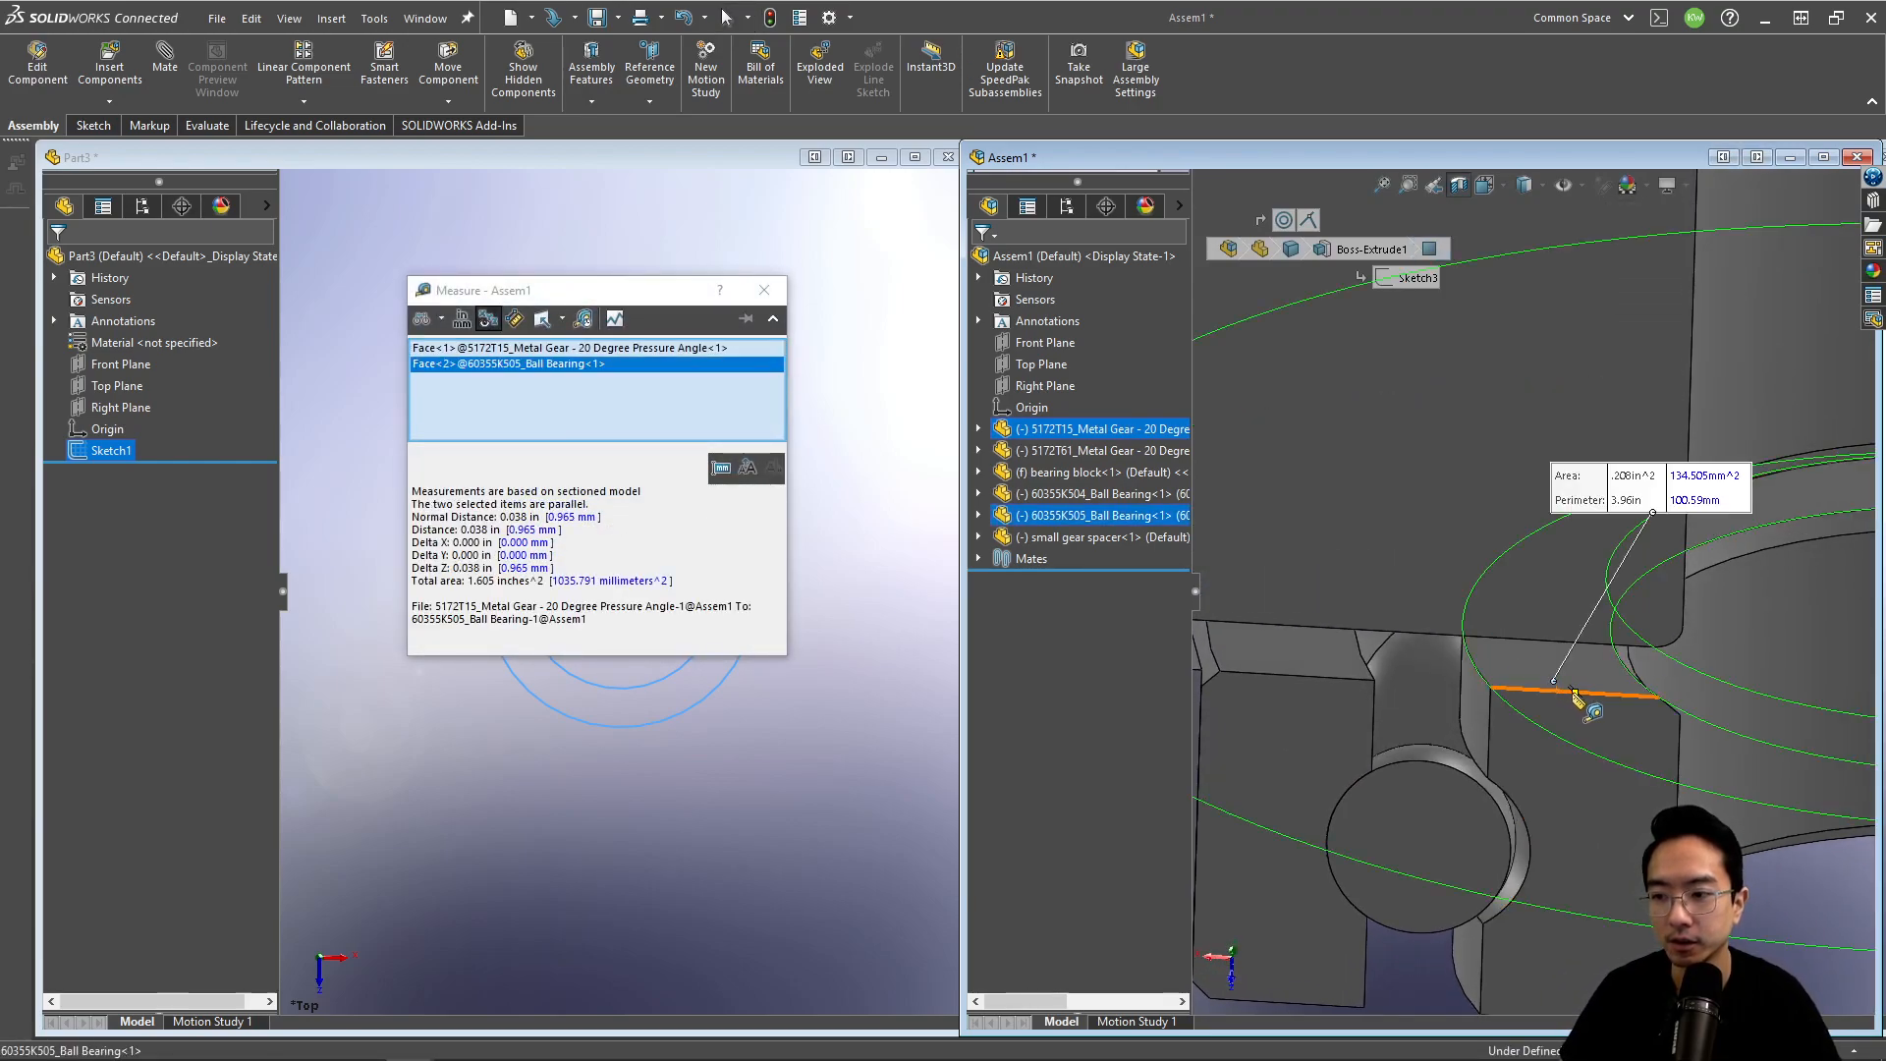
key("Escape")
middle_click_drag(1509, 662, 1542, 875)
left_click(1480, 589)
key("m")
left_click(1569, 799)
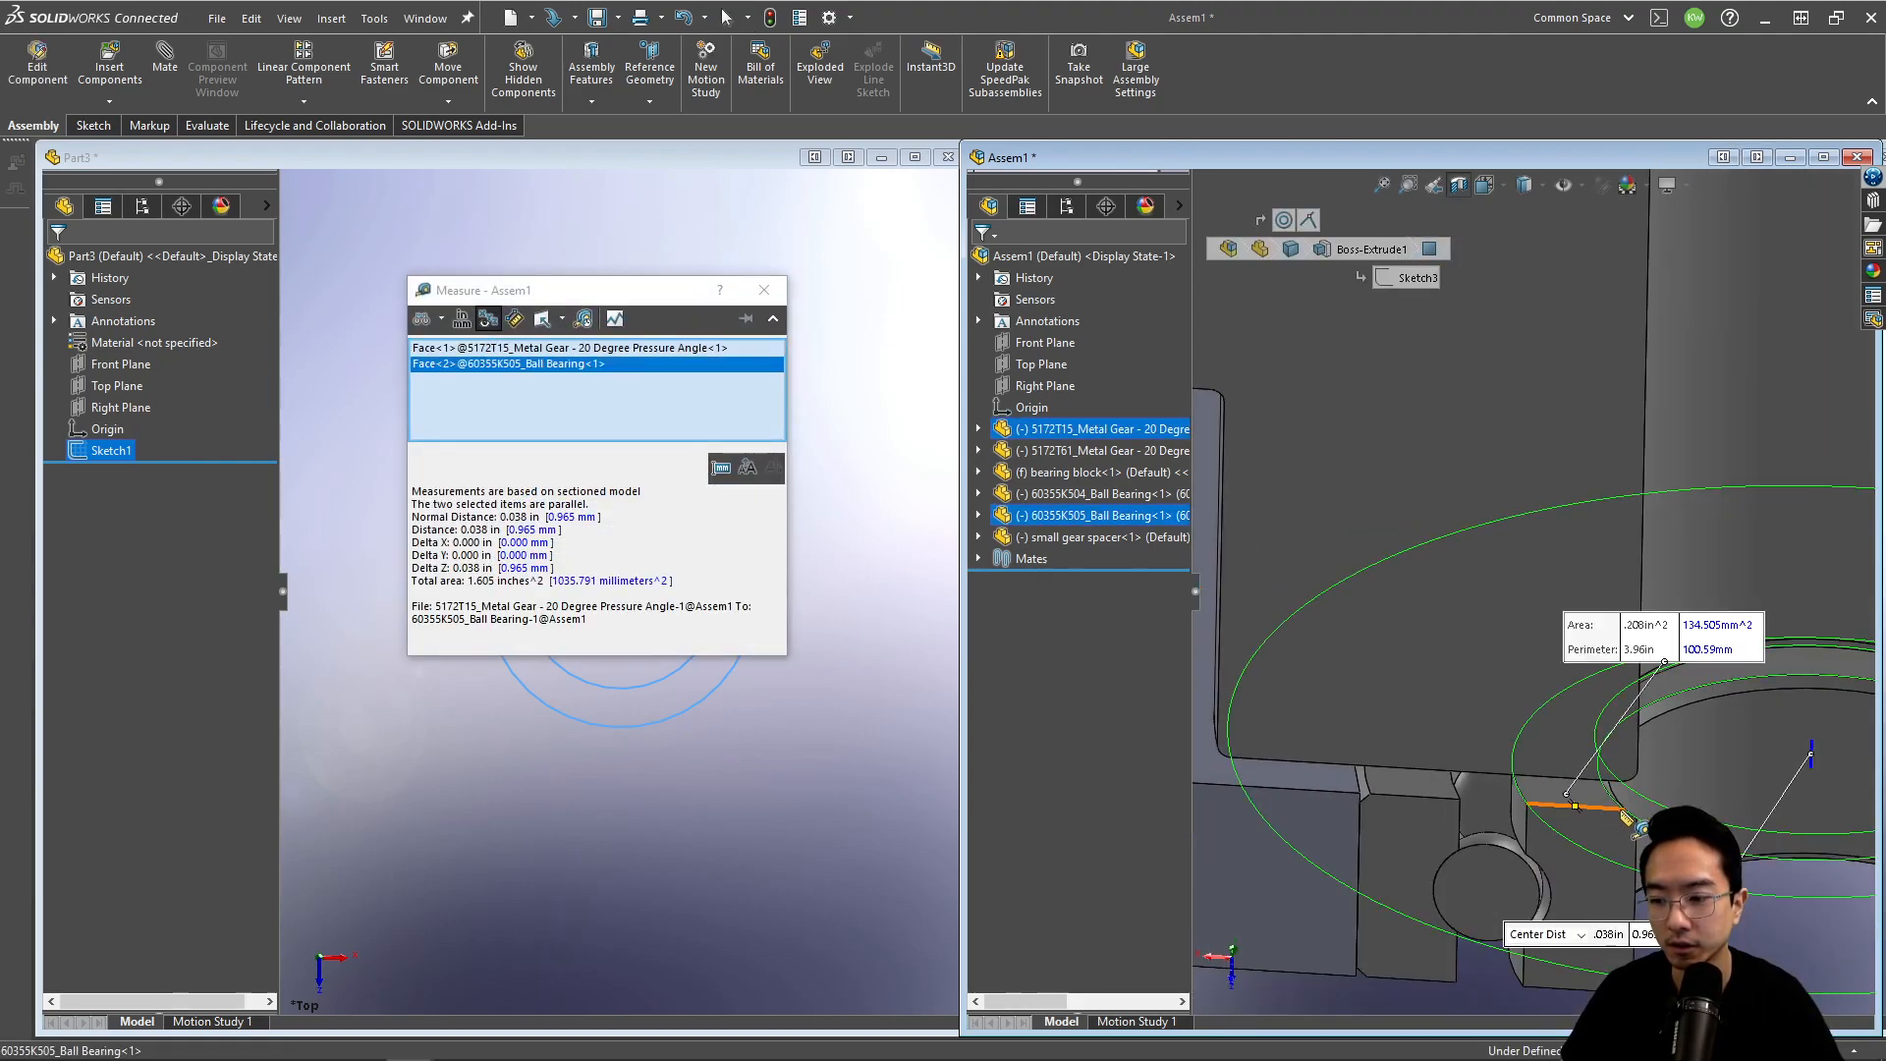
left_click(763, 290)
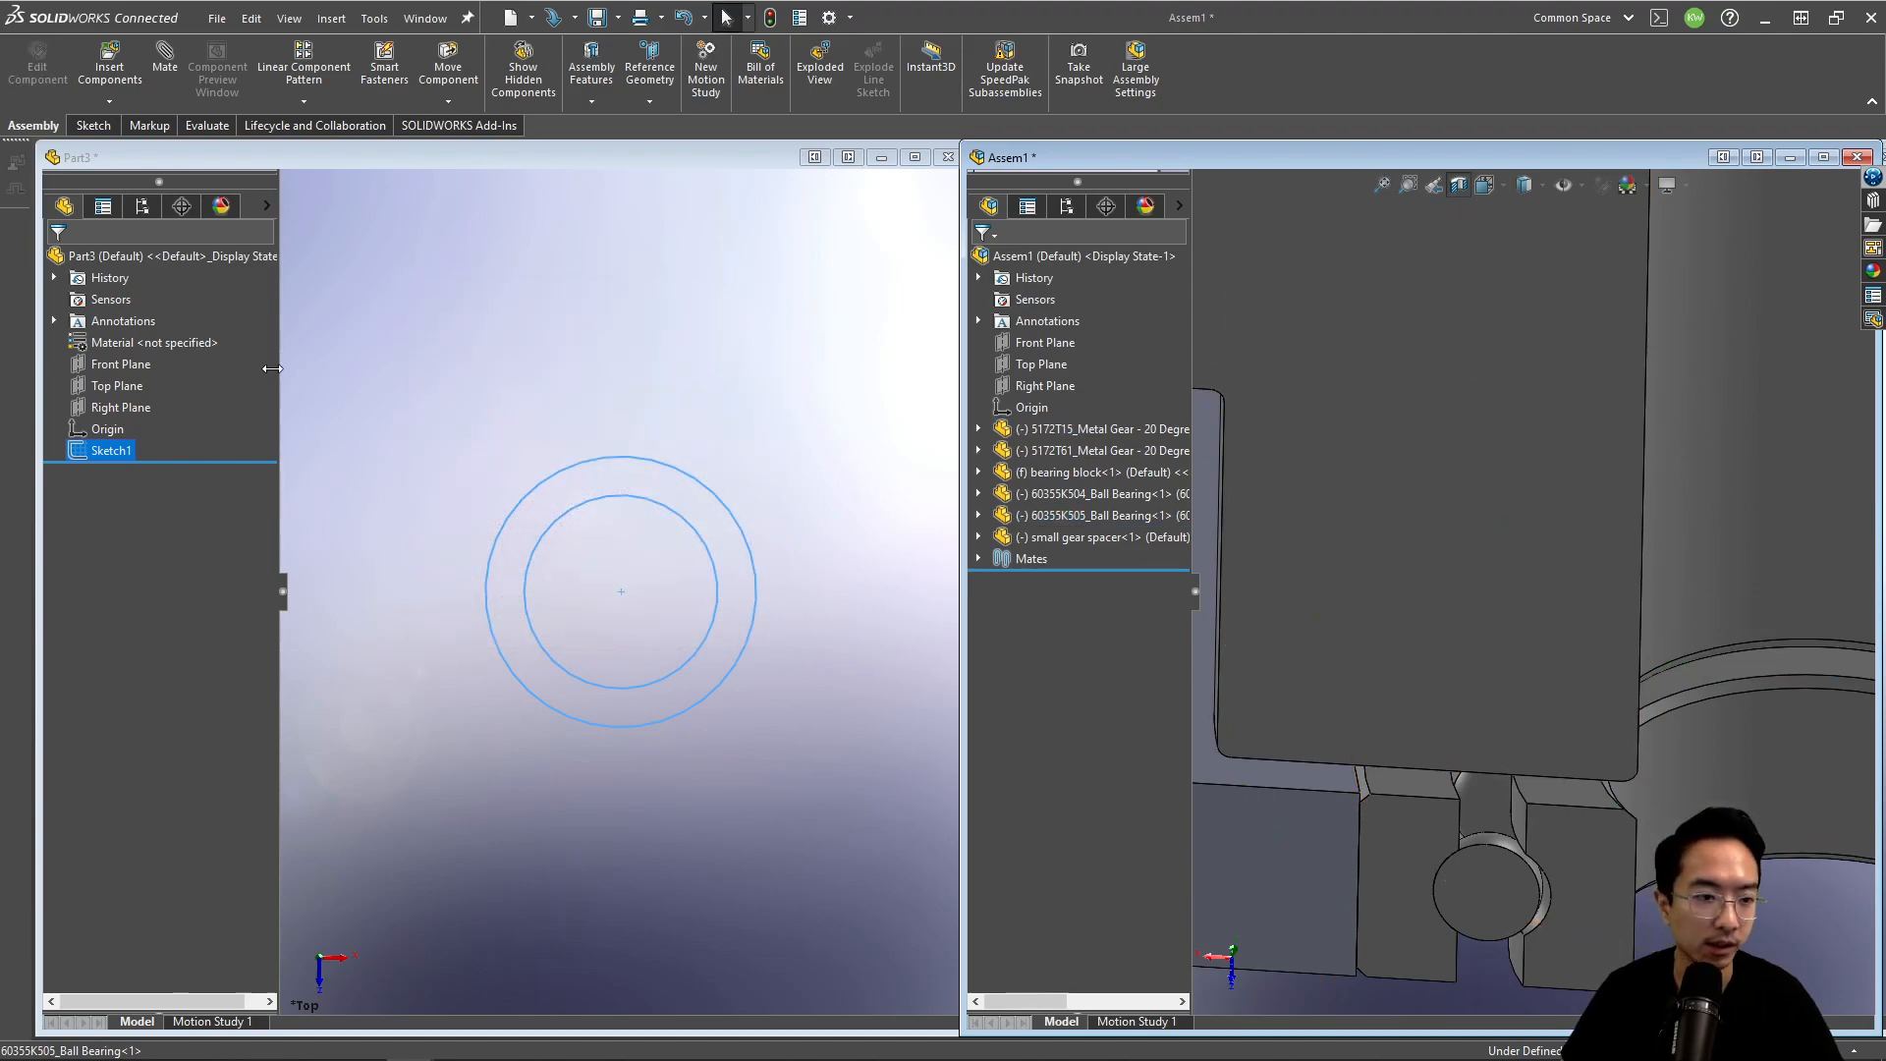
Step: Extrude the two-circle ring sketch in the new part to match the 0.038 in gap between larger gear and bearing
left_click(244, 411)
left_click(80, 450)
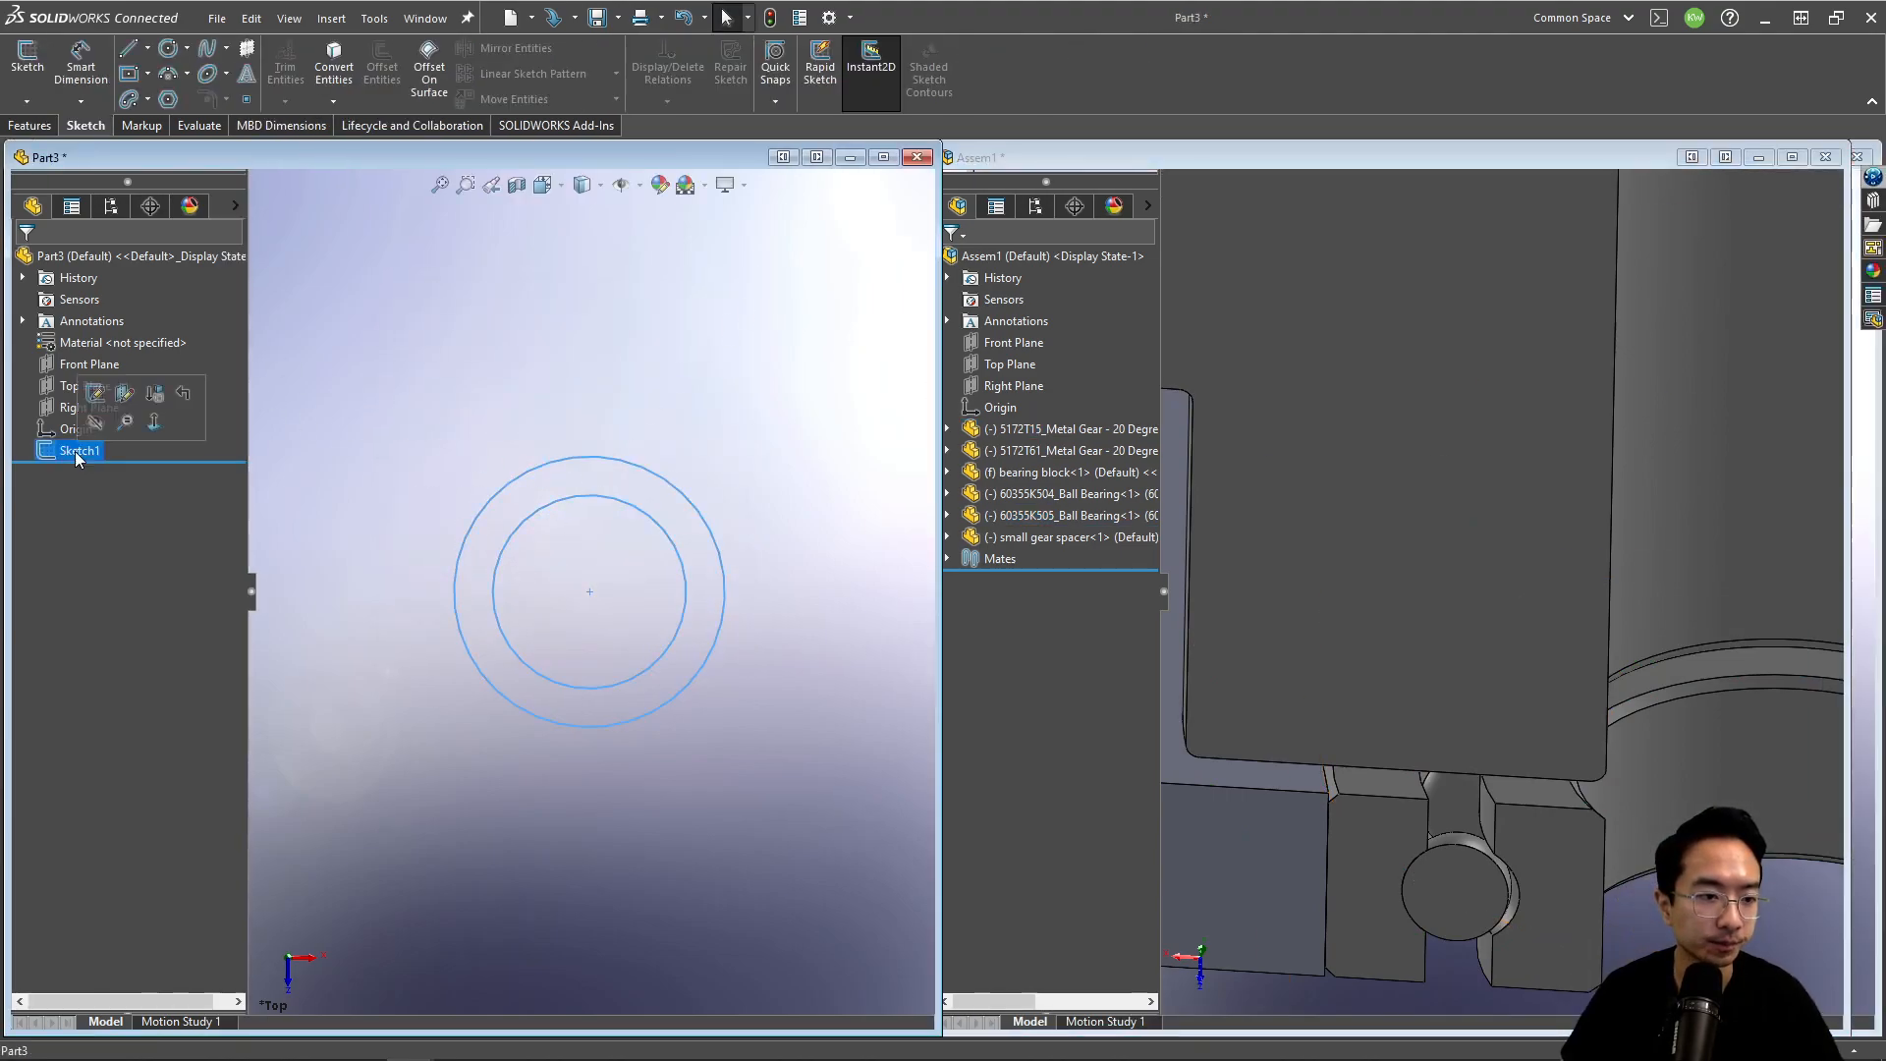
left_click(30, 126)
left_click(35, 64)
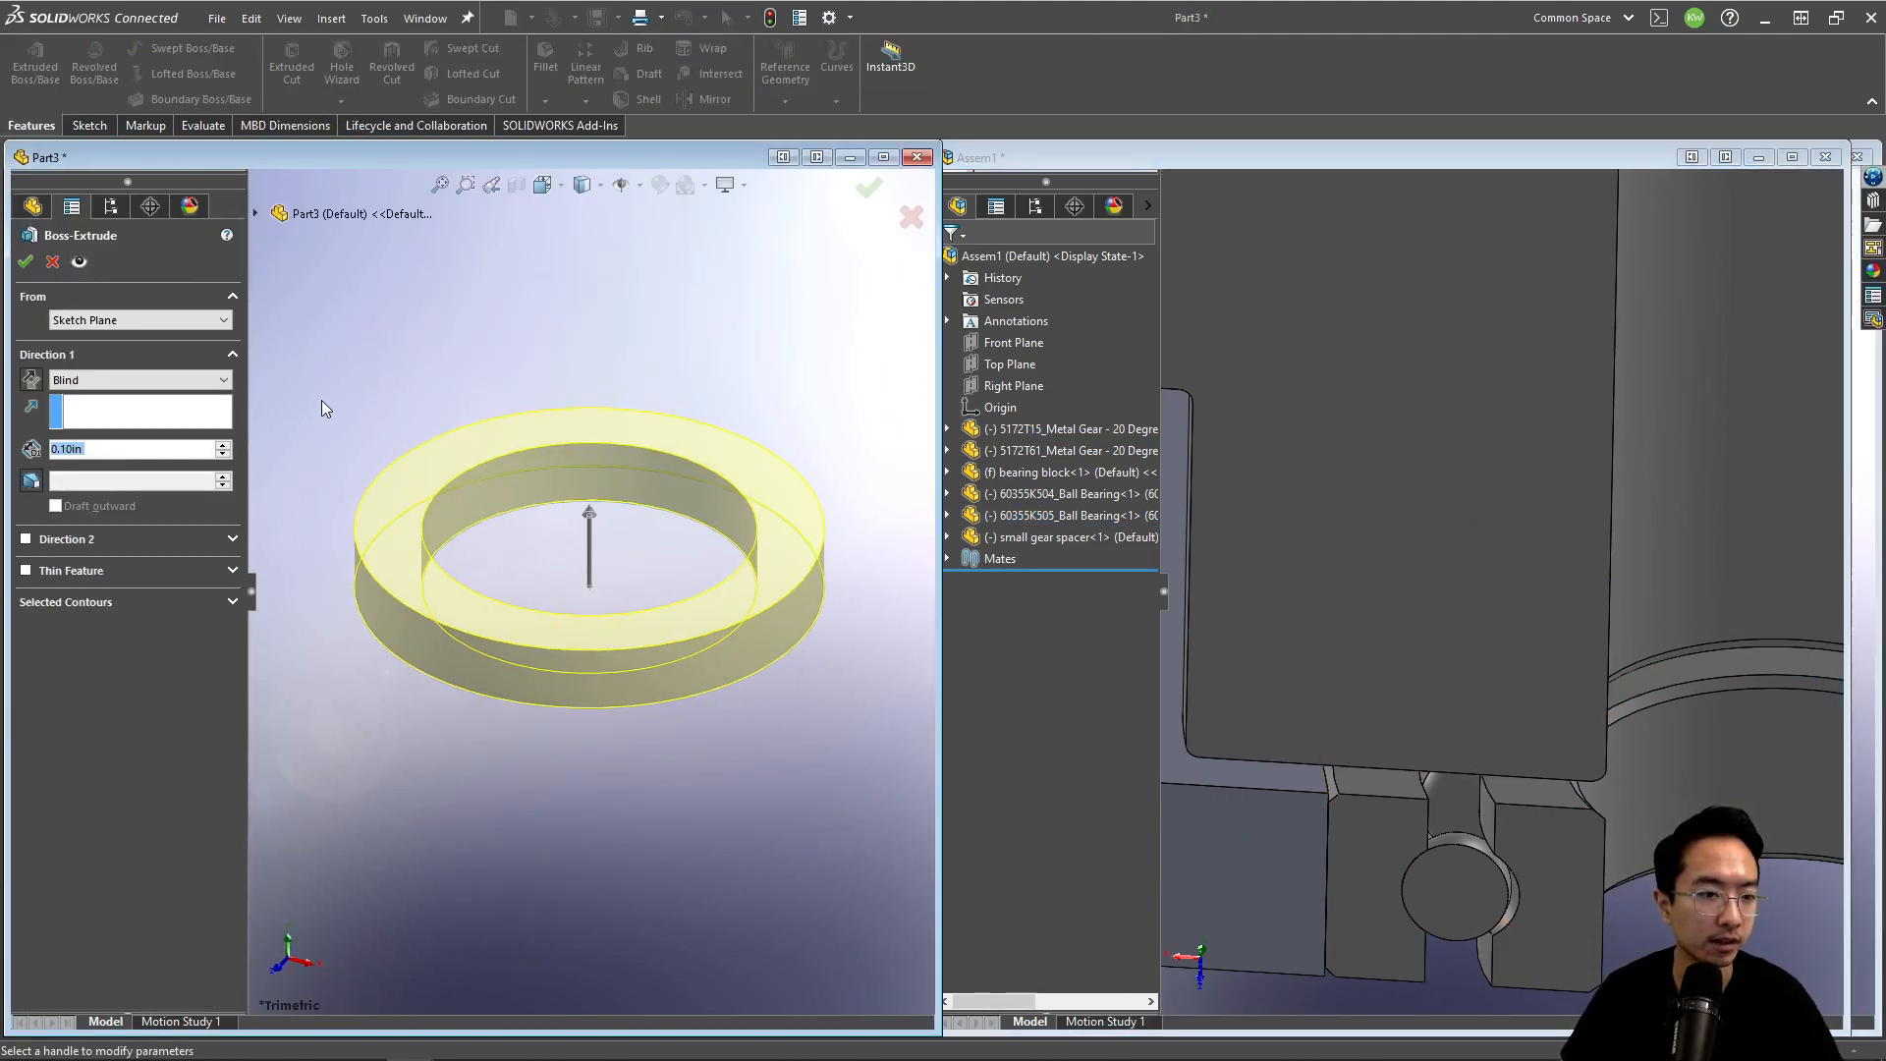
type(".0")
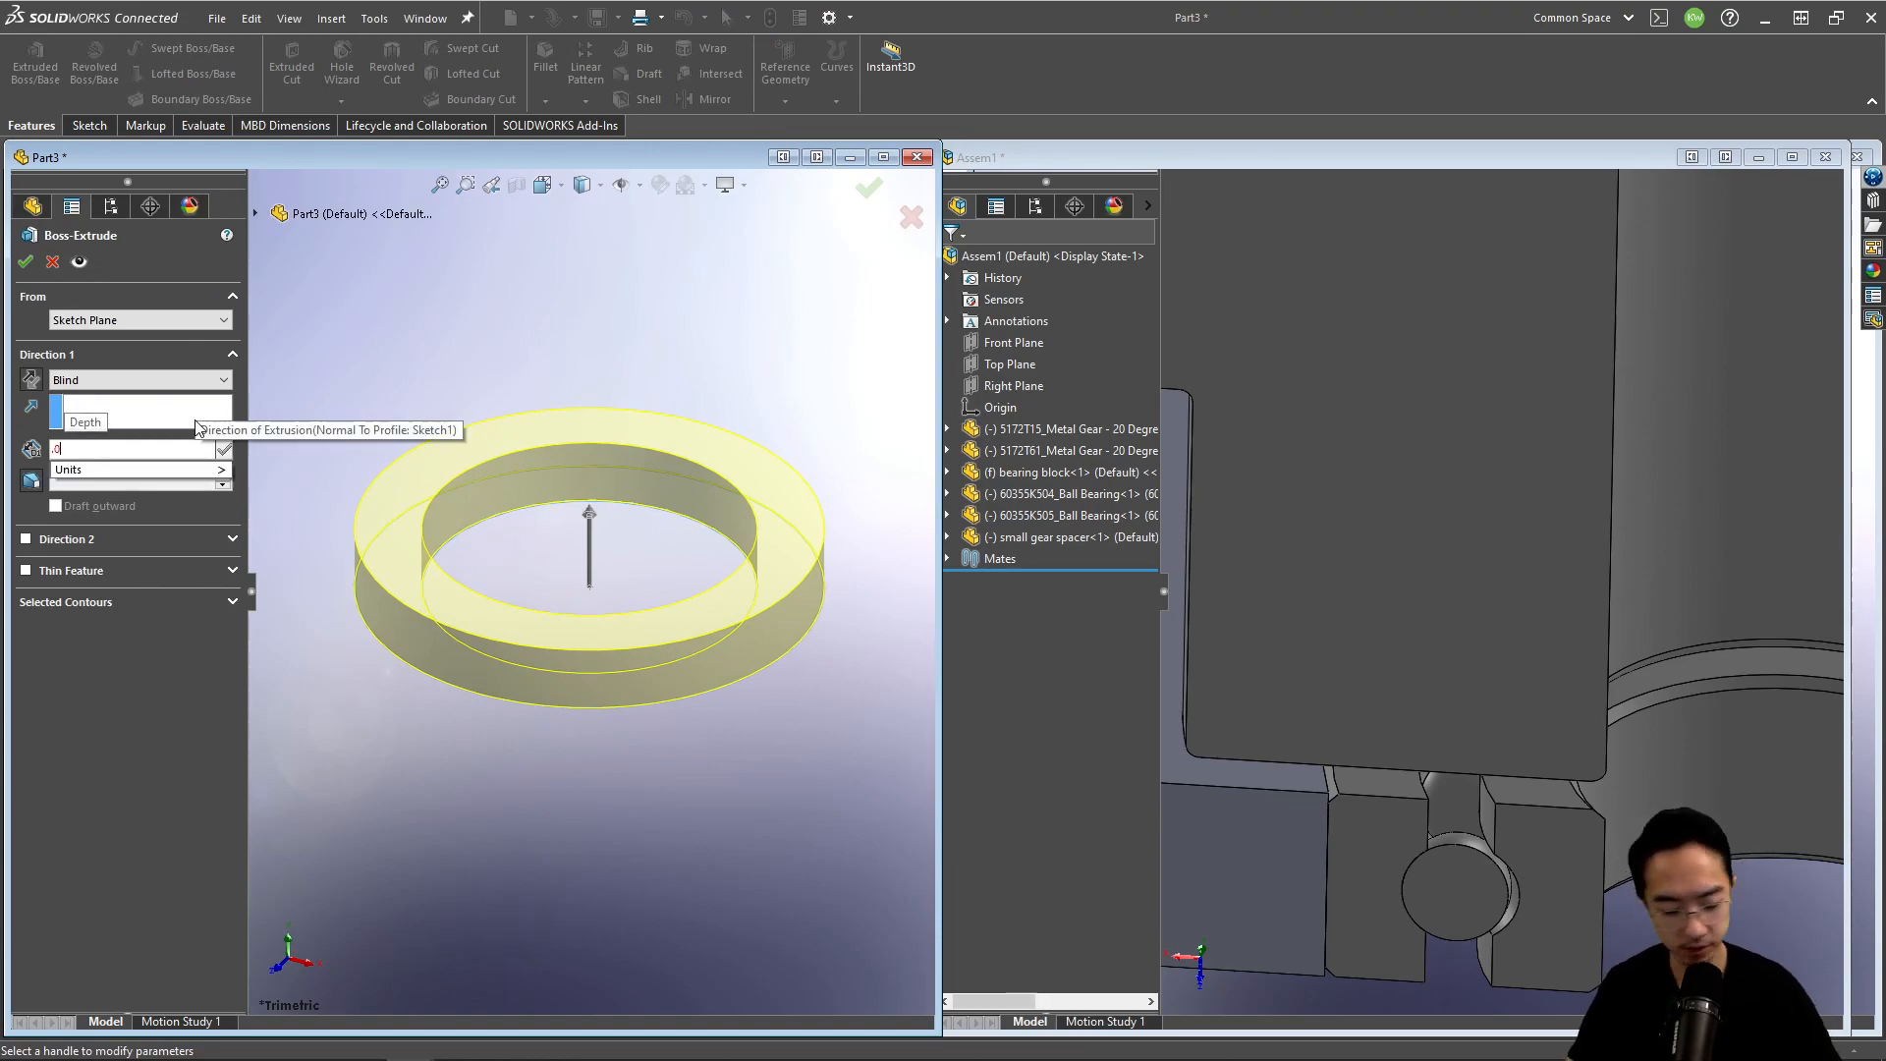
key("Return")
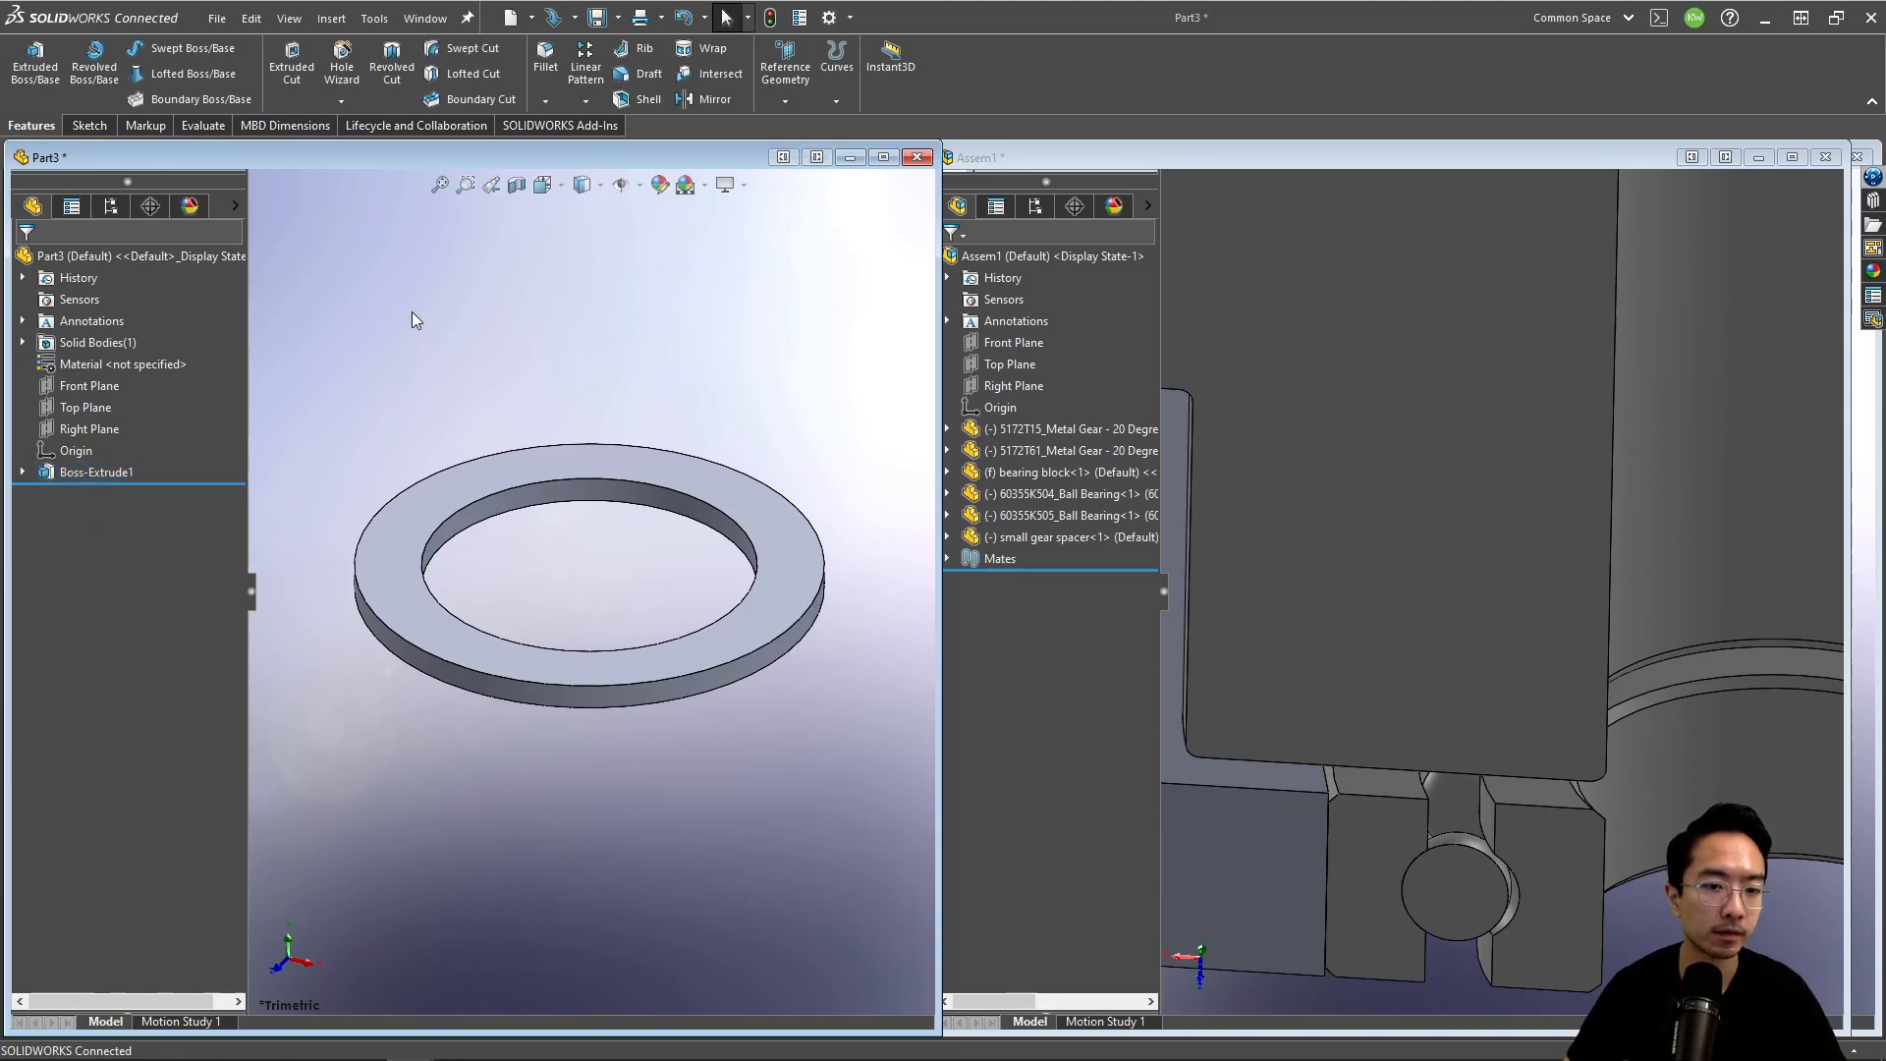
Step: Save the new ring part as "big gear spacer" in the 24-bushing folder
key("ctrl+s")
type("bigge")
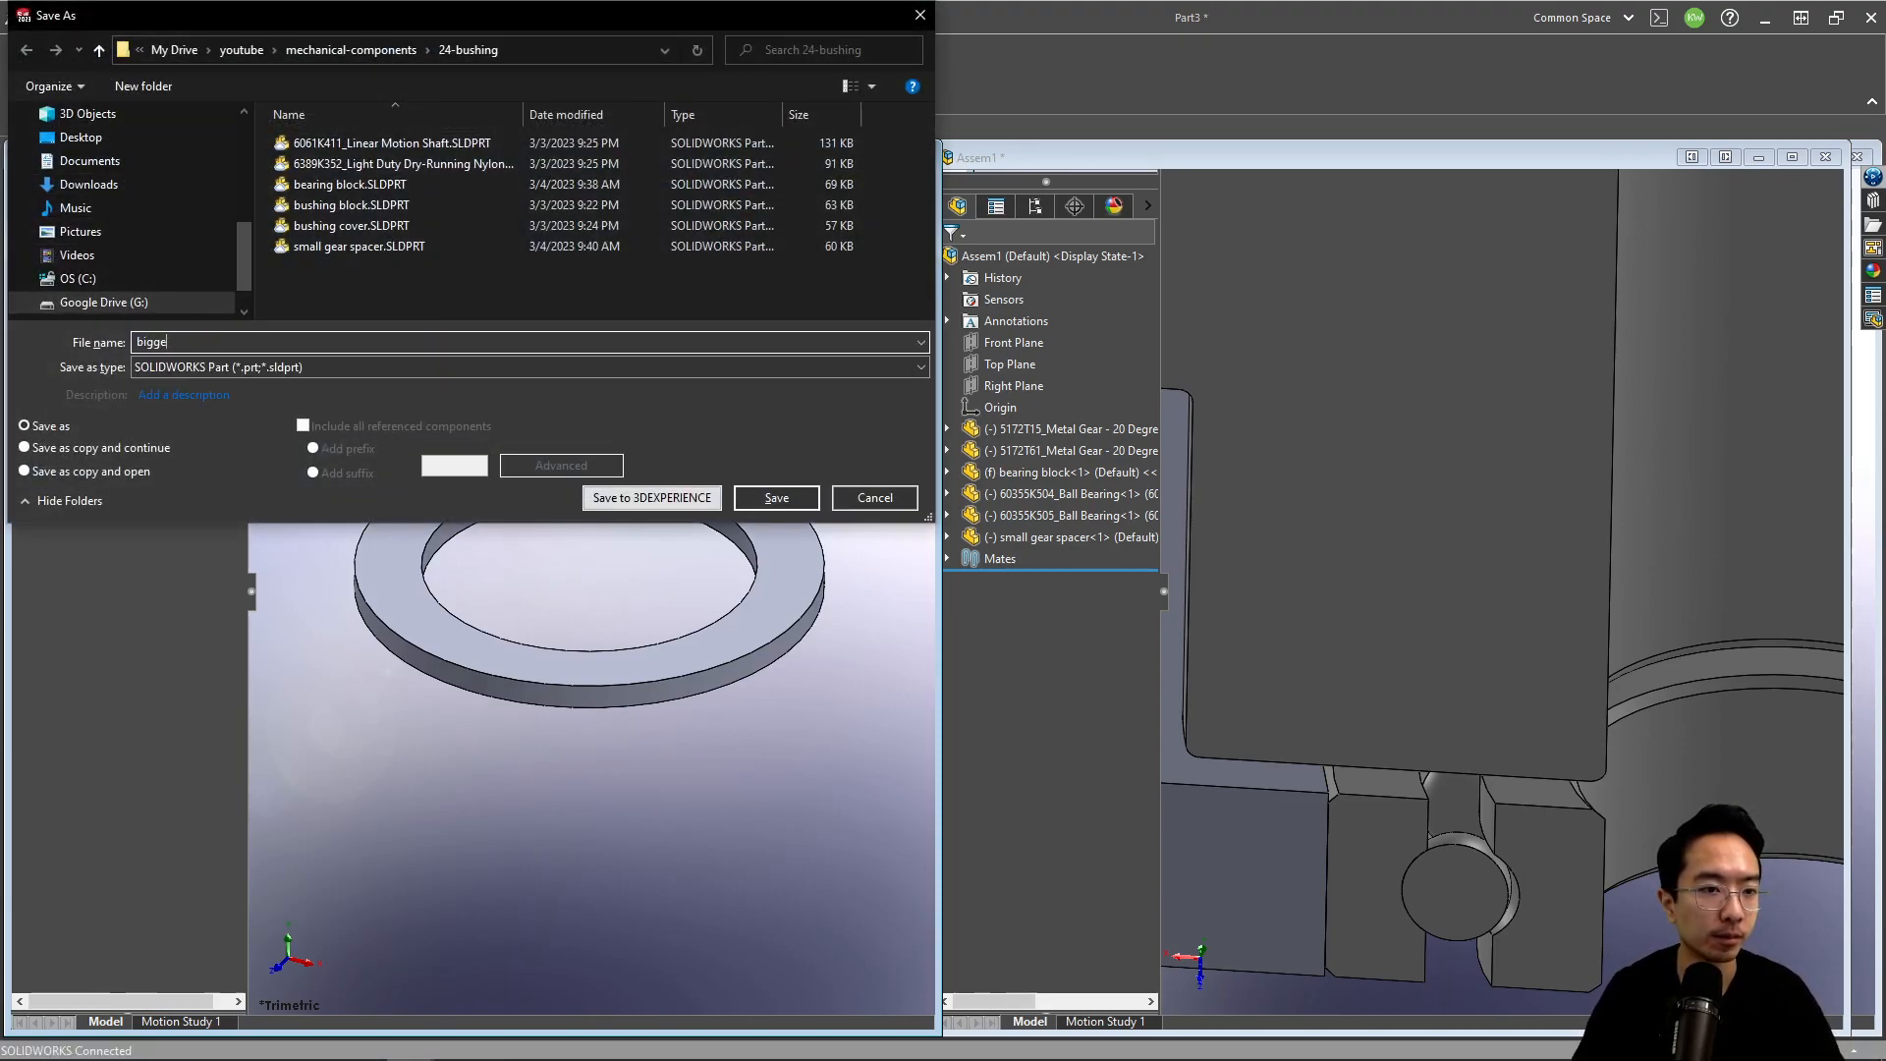
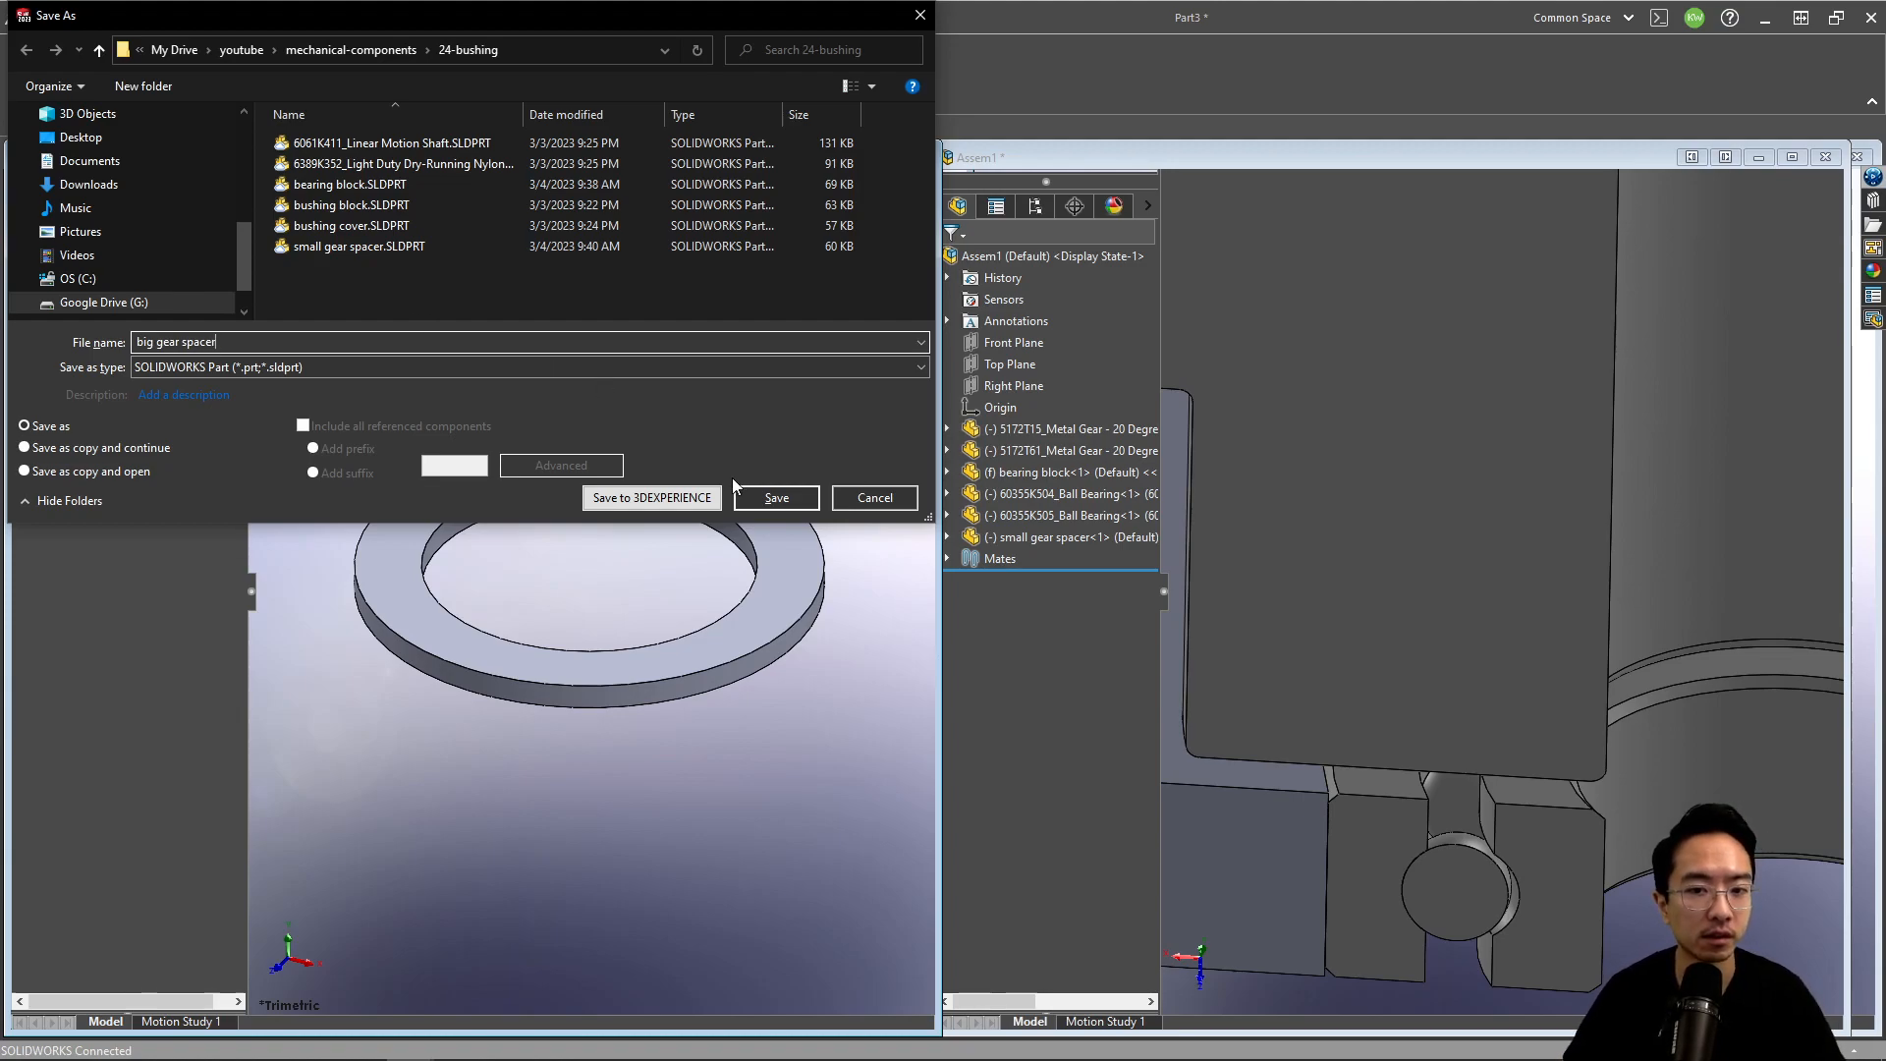
left_click(775, 498)
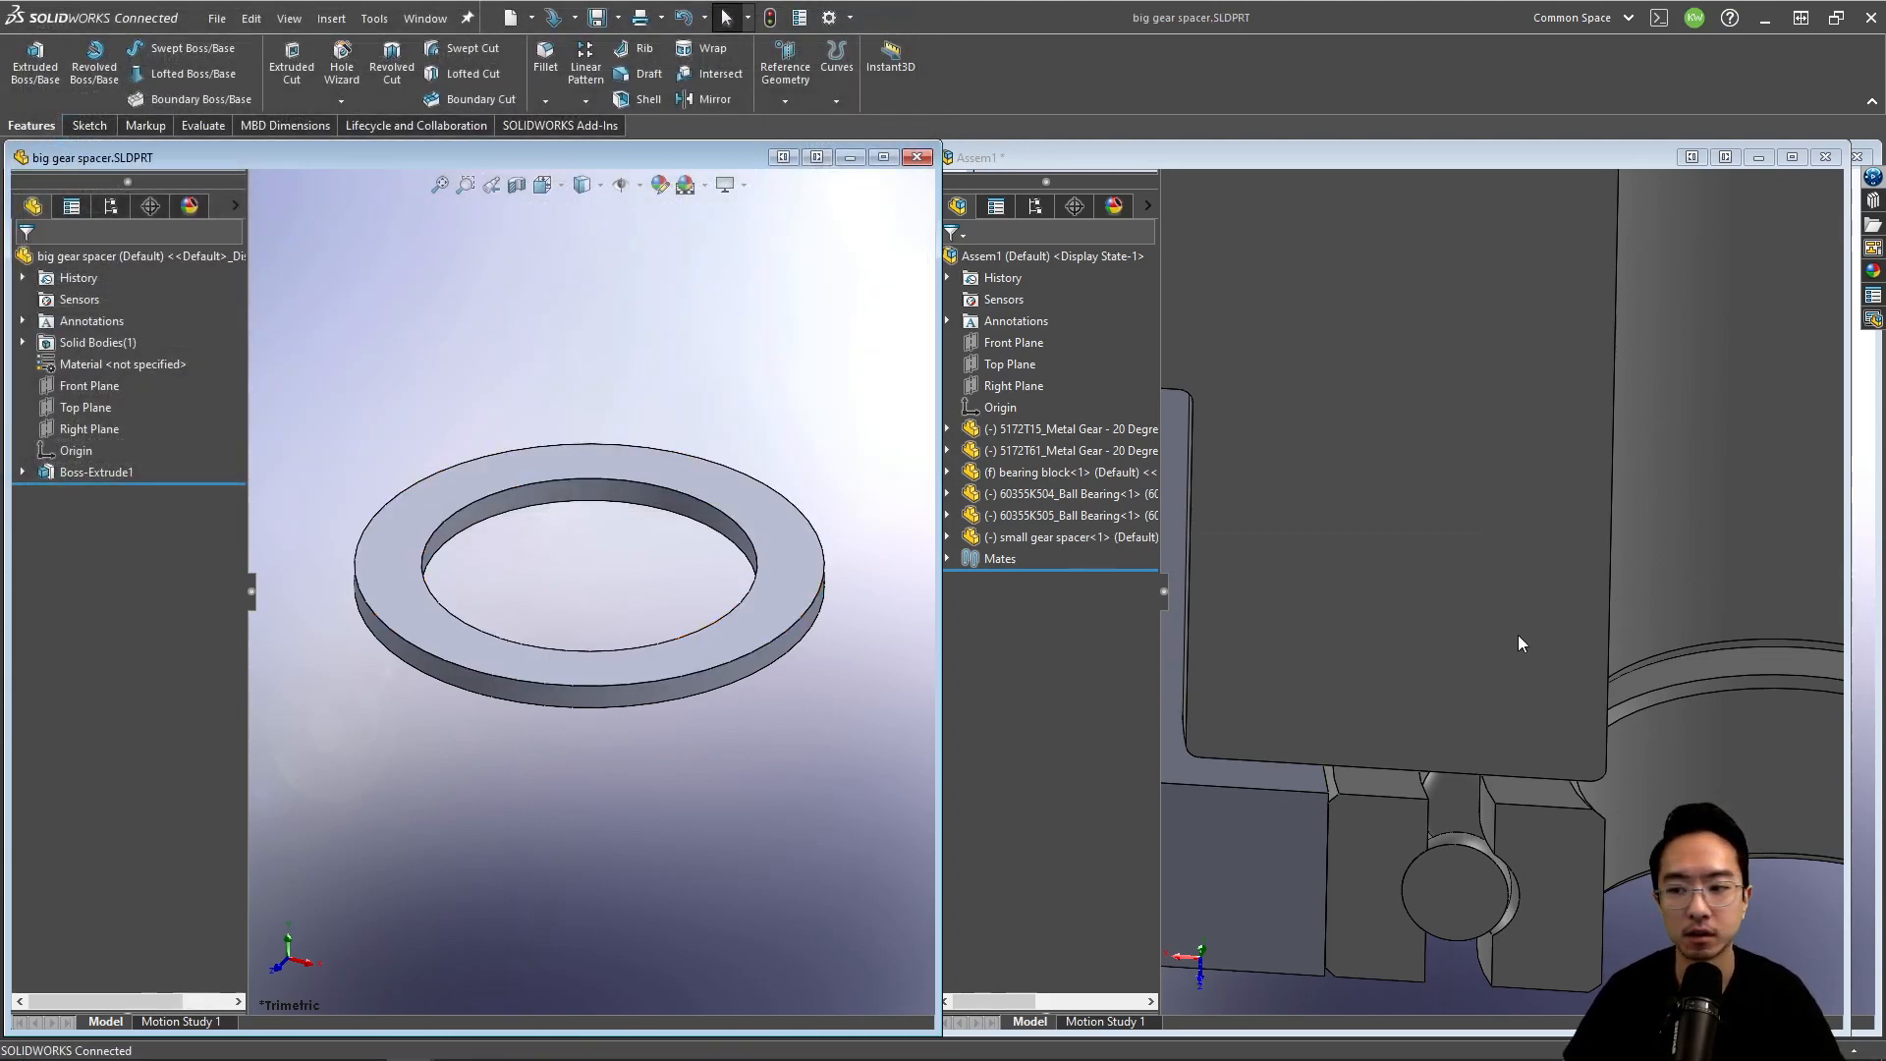
Step: Insert the big gear spacer into the assembly above the gears and turn off the section view
left_click_drag(98, 256, 1605, 275)
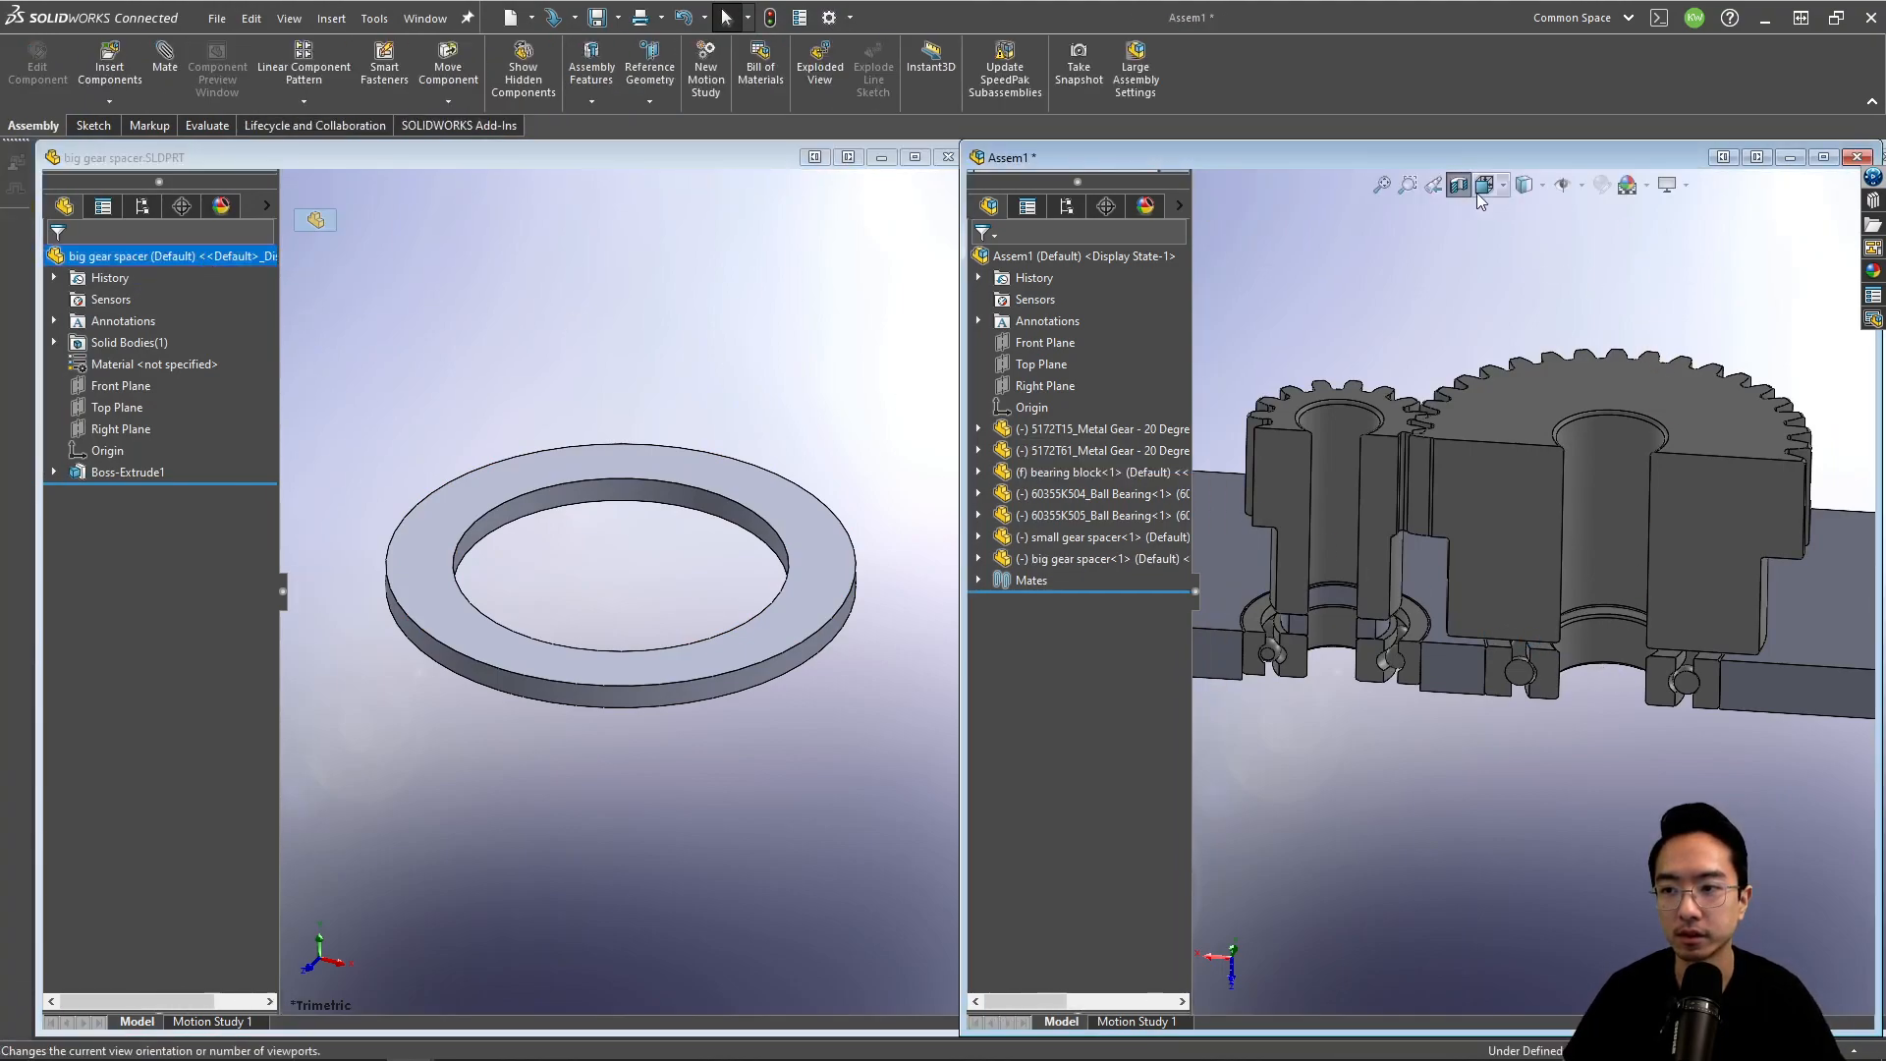
left_click(1458, 185)
scroll(1647, 379, "up", 2)
scroll(1607, 393, "down", 5)
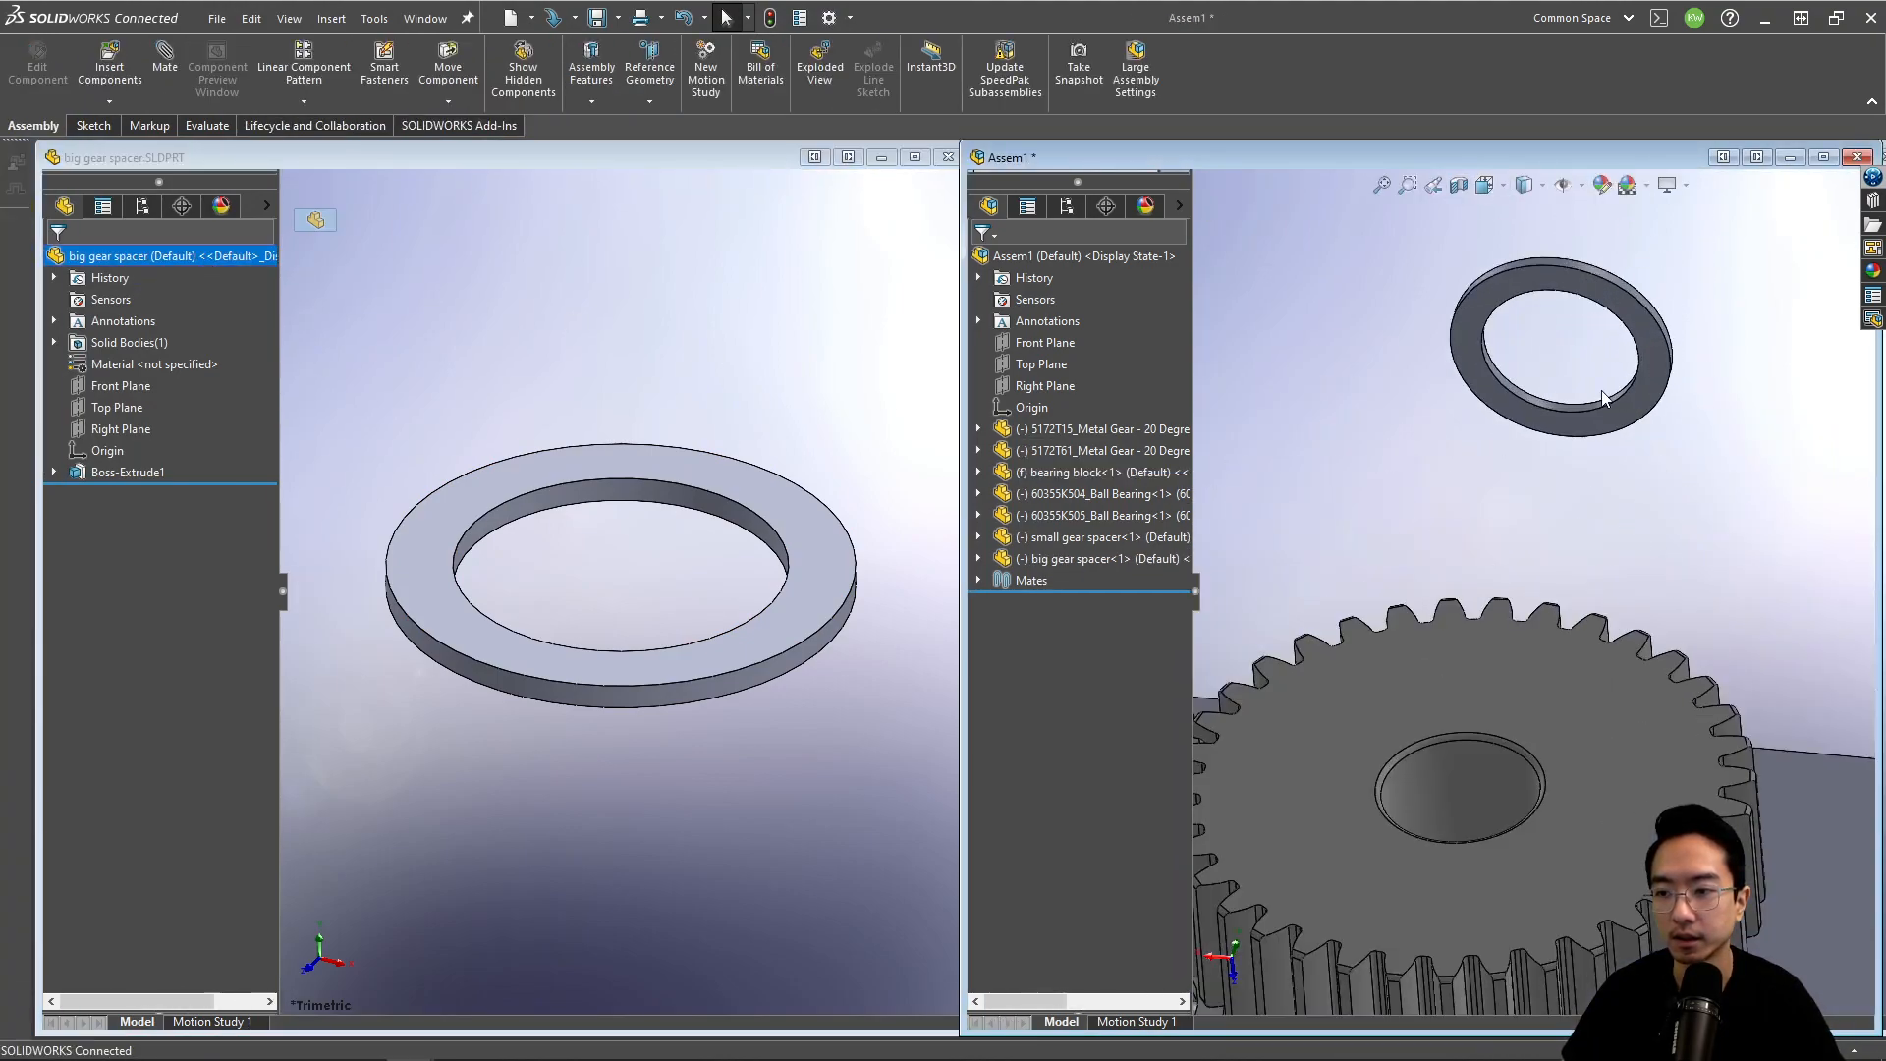
Step: Add a coincident mate between the big gear spacer's flat face and the bearing block's top face
left_click(1599, 420)
left_click(1805, 302)
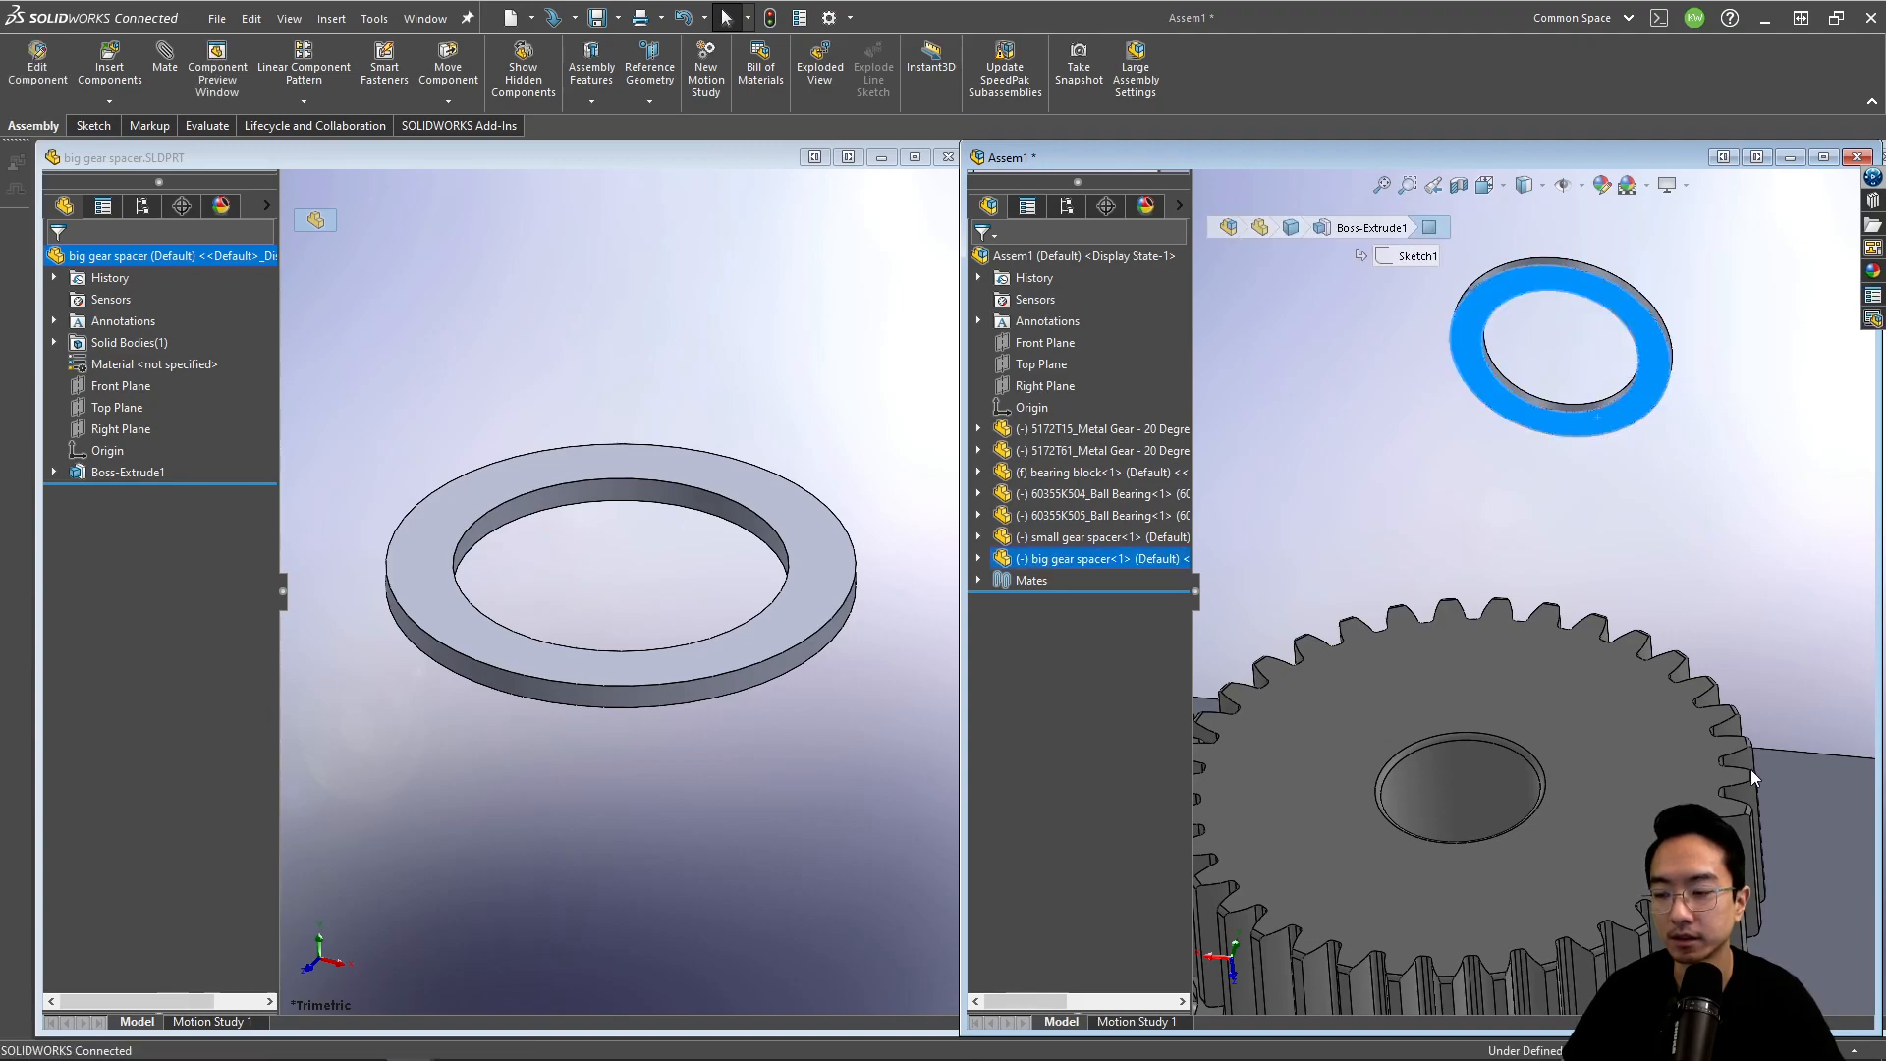
scroll(1752, 774, "up", 3)
left_click(1770, 770)
right_click(1770, 770)
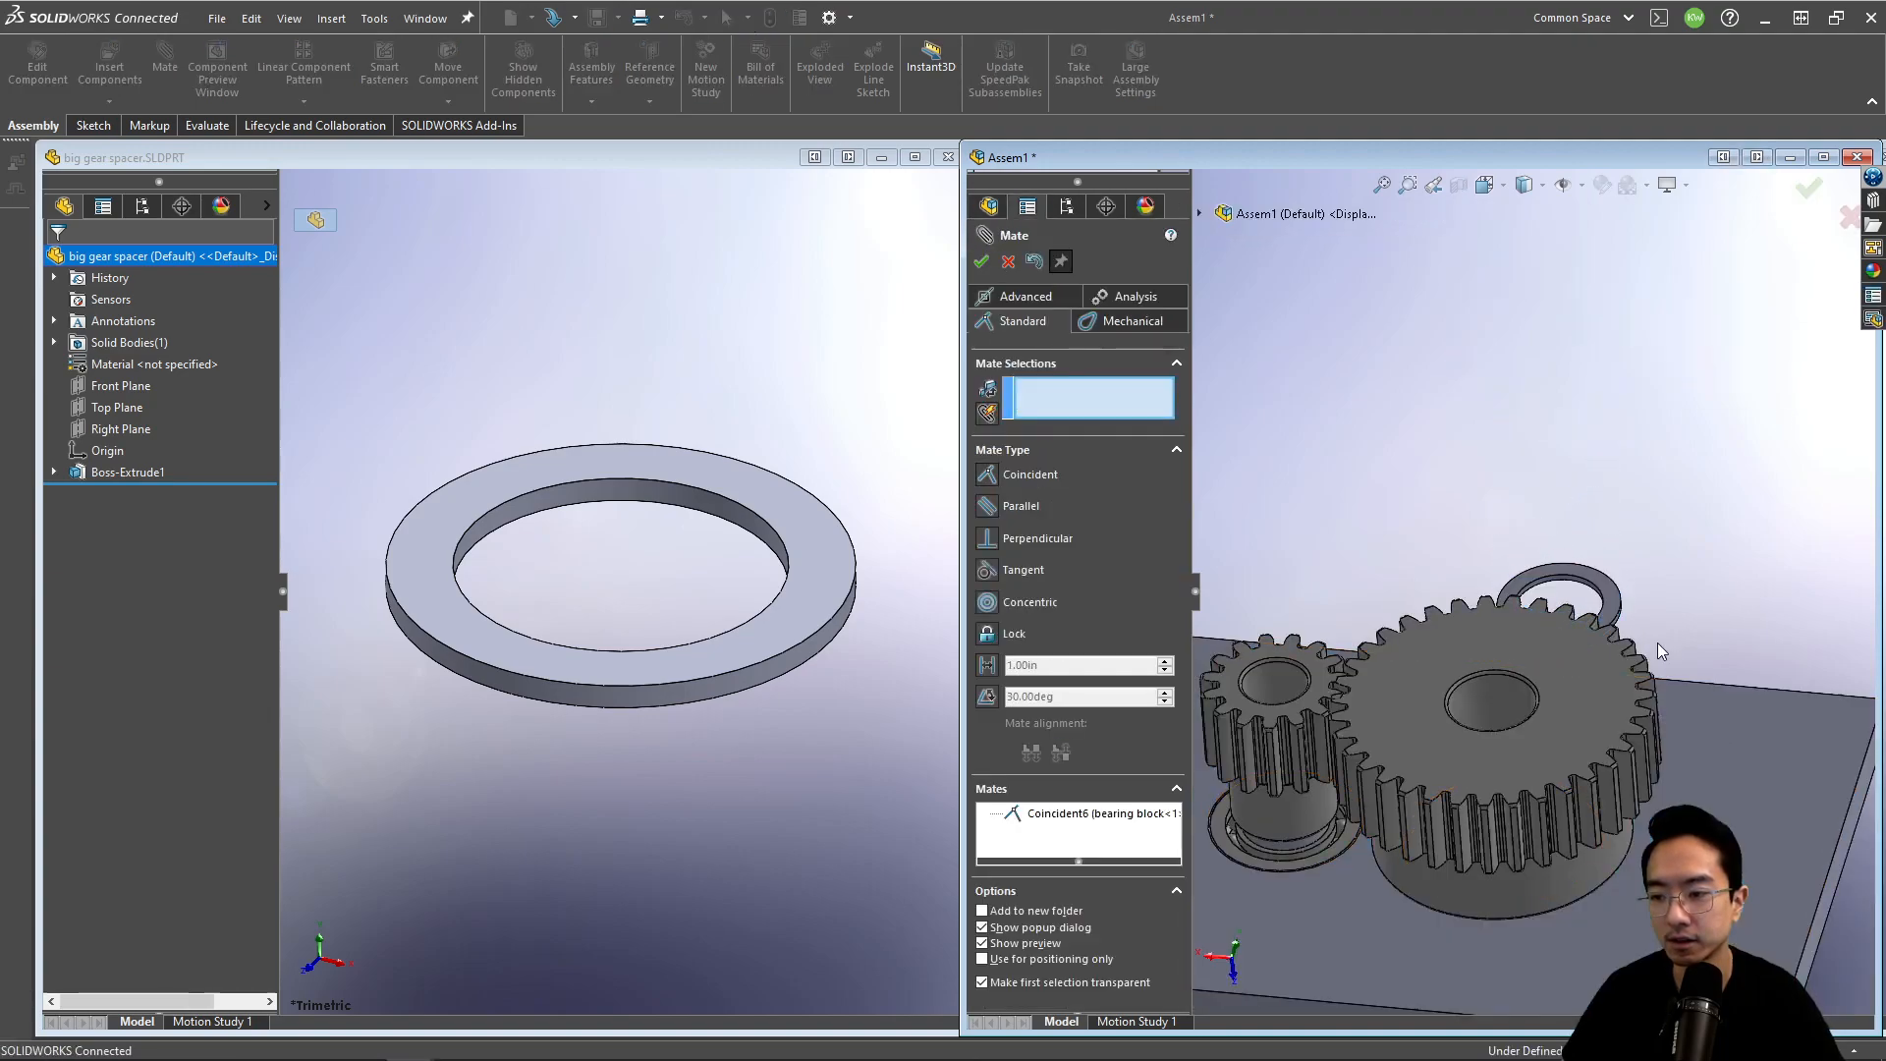
Step: Mate the big gear spacer's inner hole concentric with the larger gear's bore and finish mating
scroll(1658, 644, "down", 6)
left_click(1353, 416)
scroll(1365, 492, "up", 3)
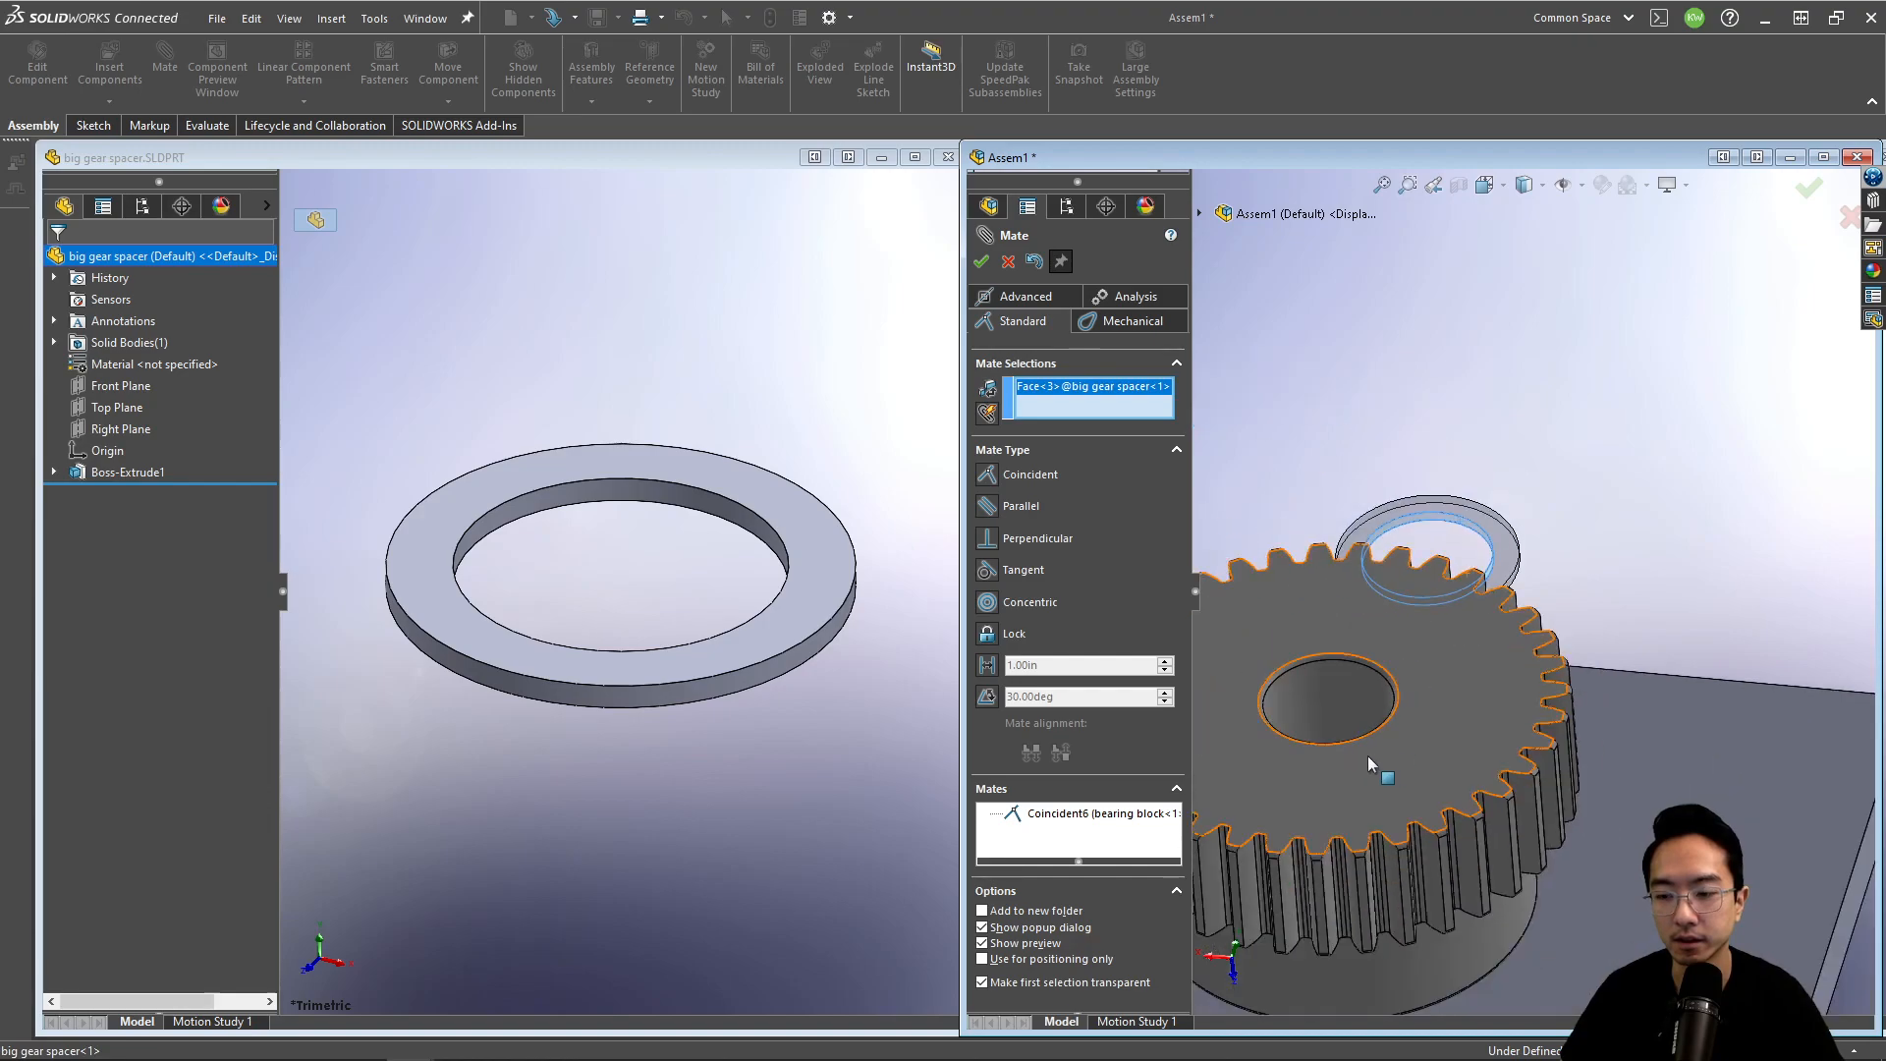
left_click(1346, 704)
right_click(1346, 705)
scroll(1346, 704, "up", 3)
left_click(1809, 187)
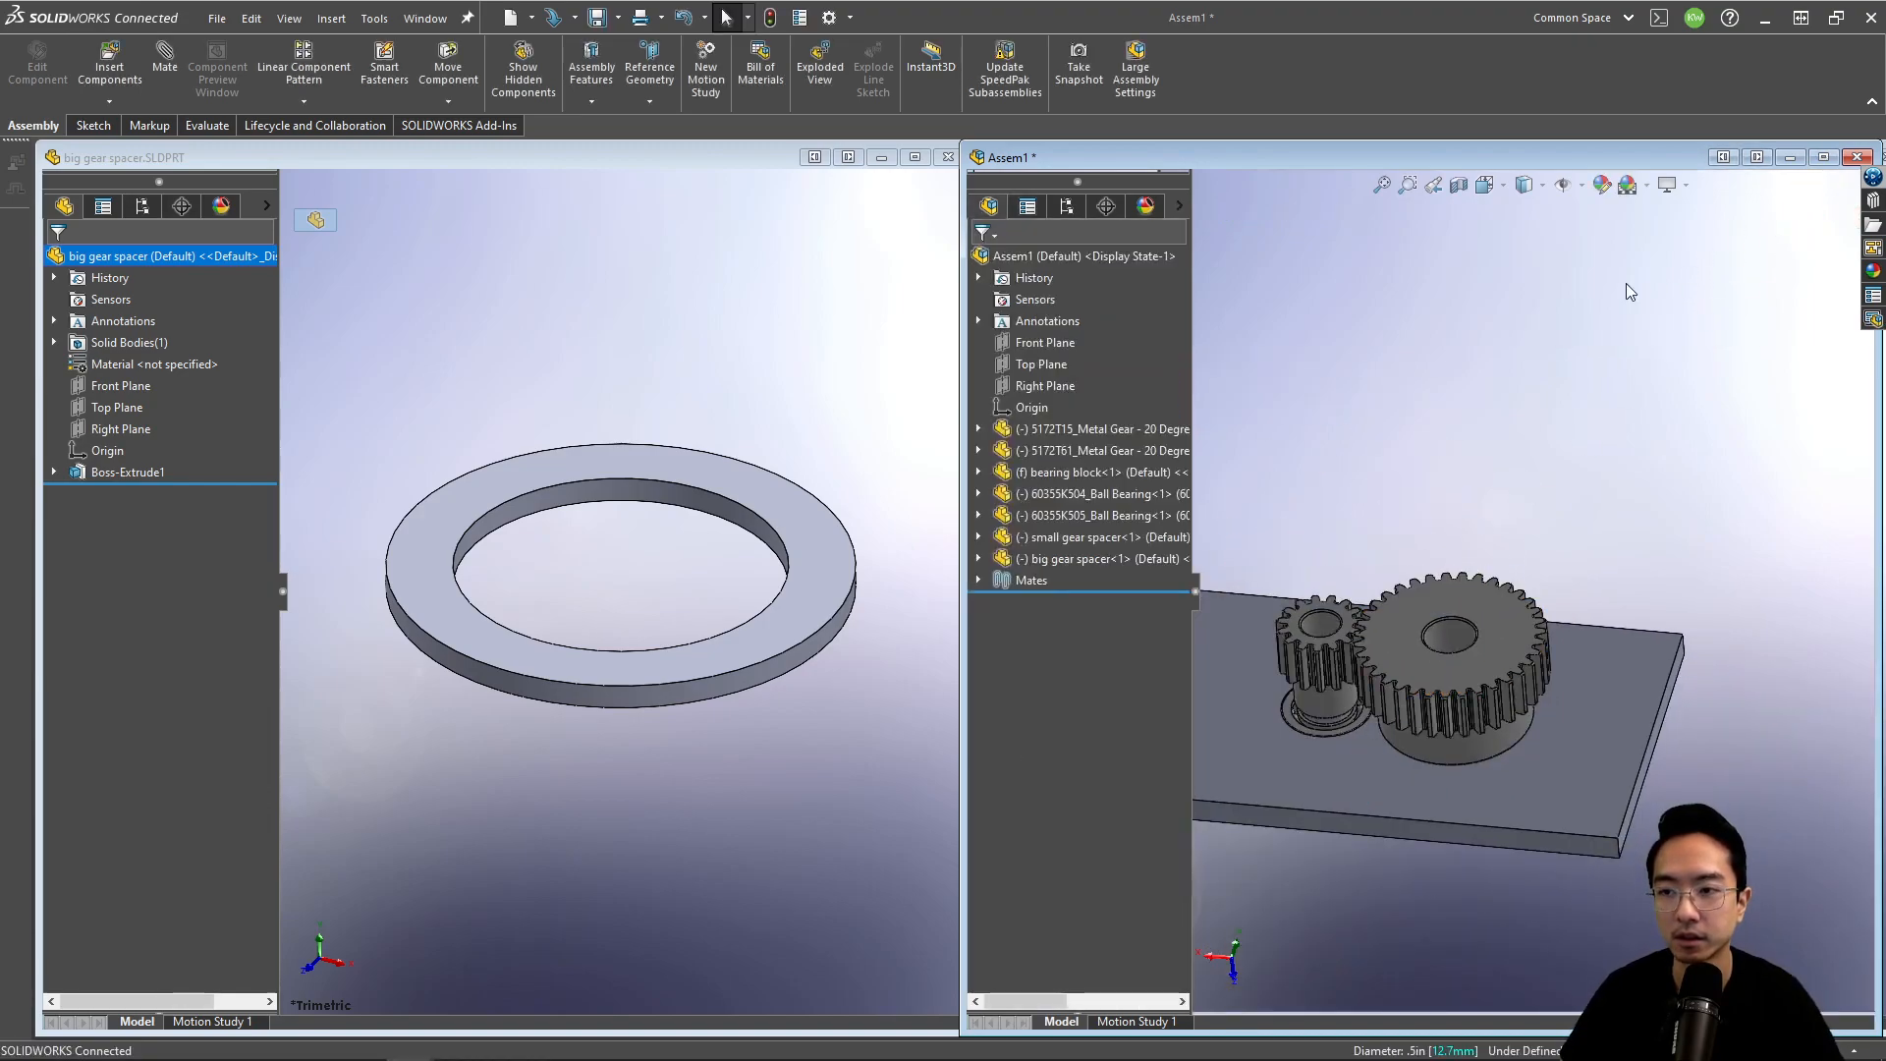
Step: Section the assembly through both gears, maximize its window, and view the cut straight on
left_click(1462, 187)
left_click(1810, 192)
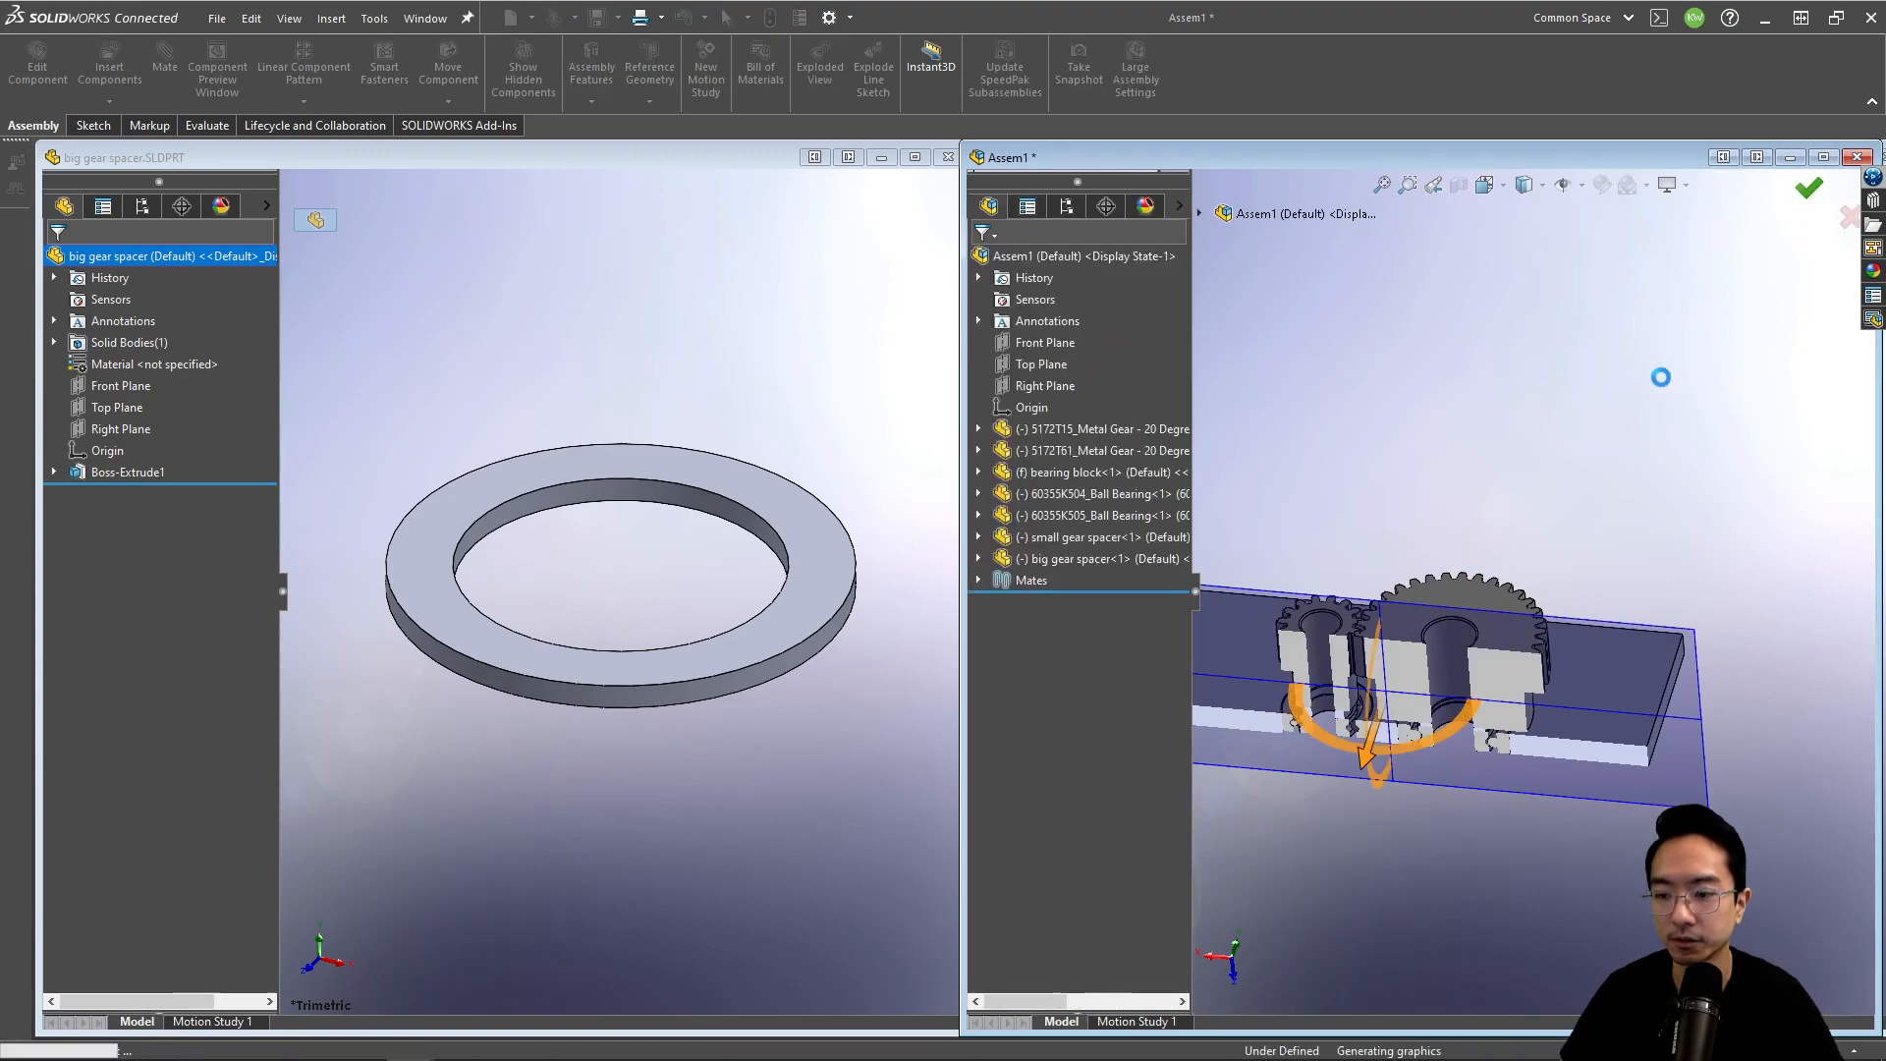
middle_click_drag(1624, 405, 1717, 232)
left_click(1824, 158)
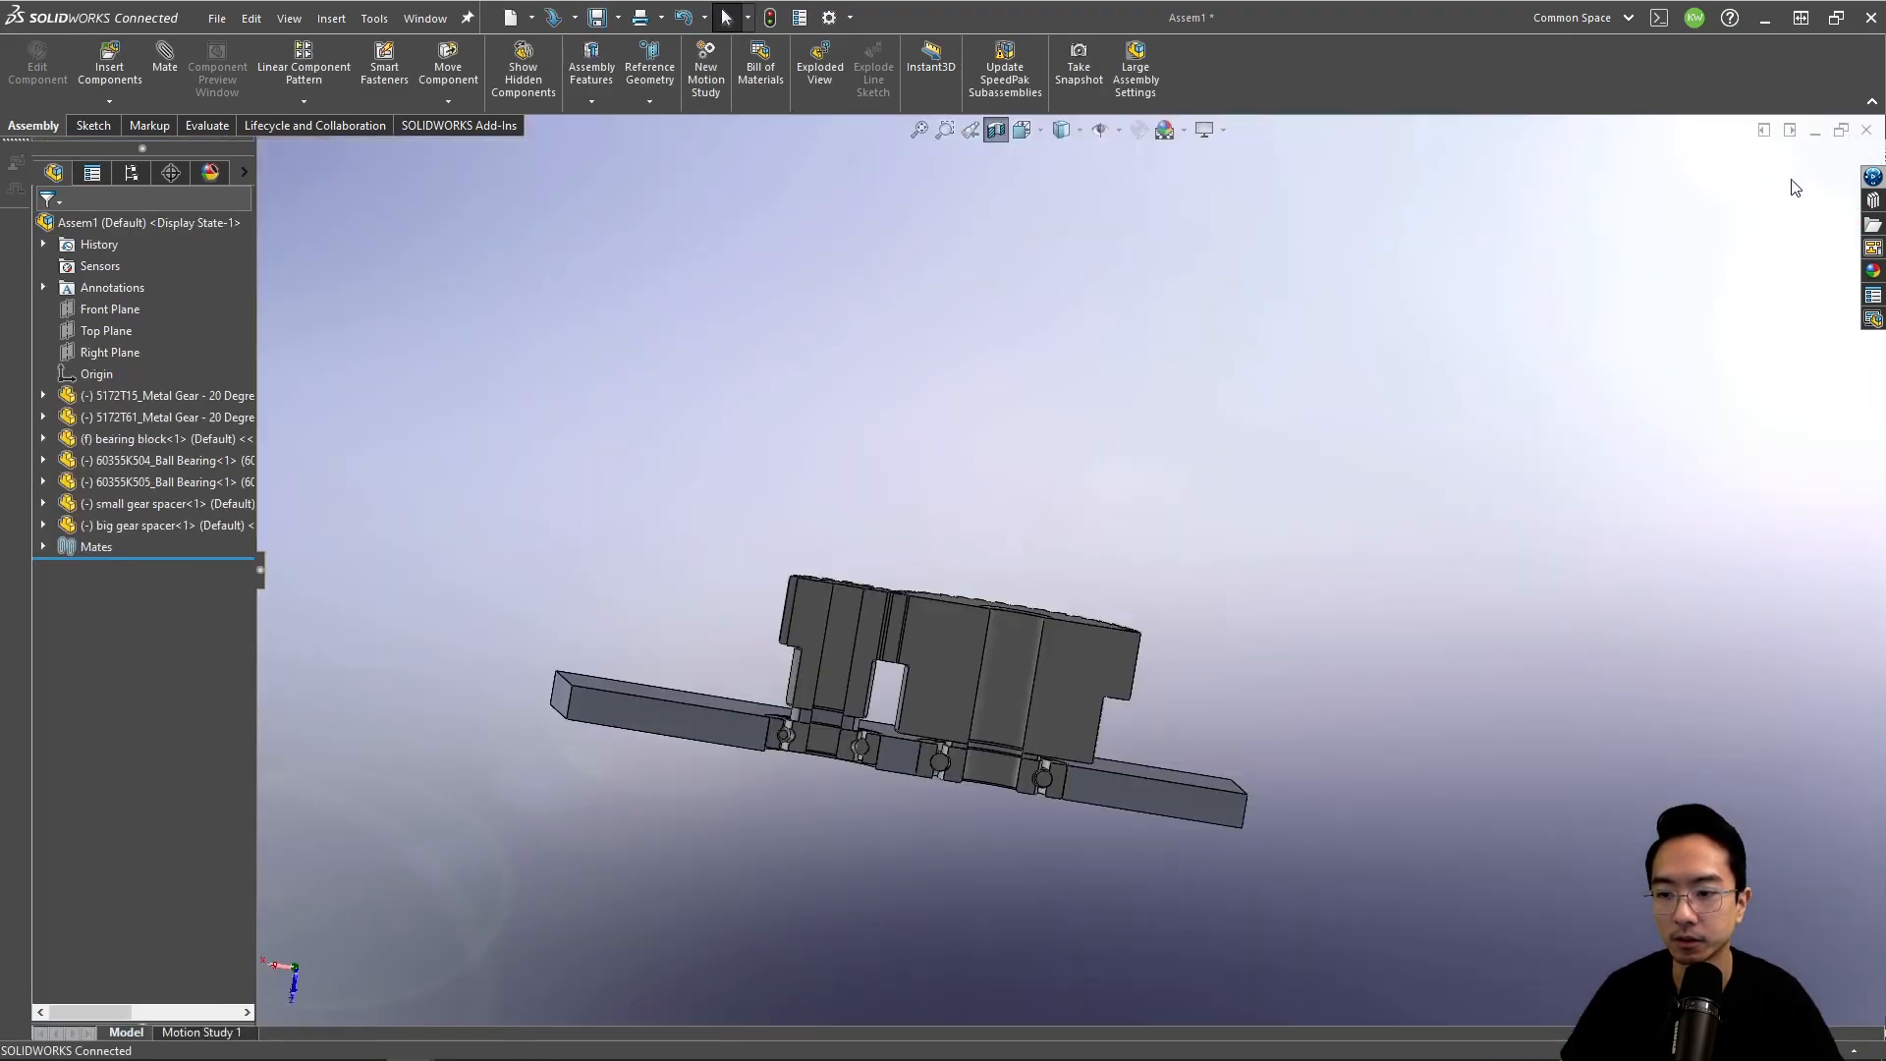
key("space")
left_click(840, 562)
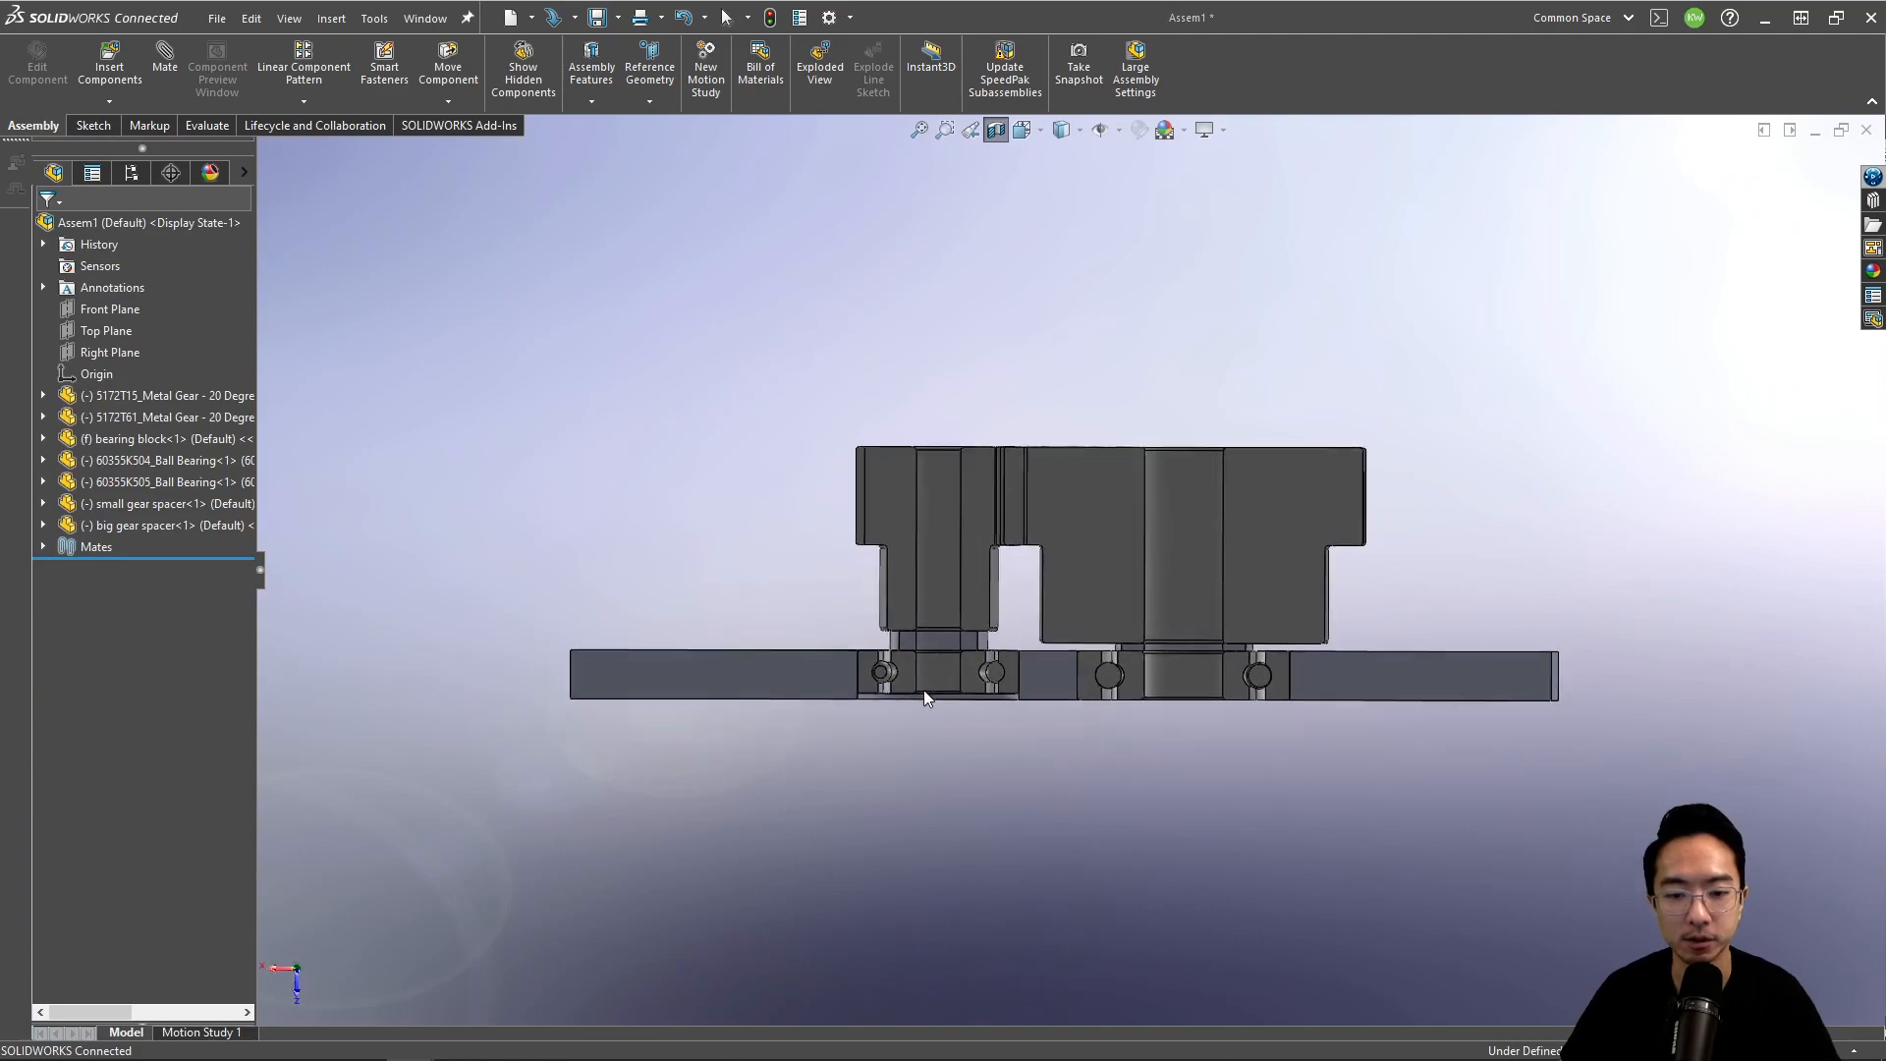
Step: Examine in the cross-section how both spacers sit between the gear hubs and the bearings' inner rings
scroll(924, 687, "down", 5)
scroll(1154, 582, "up", 3)
scroll(929, 692, "down", 3)
scroll(700, 592, "up", 3)
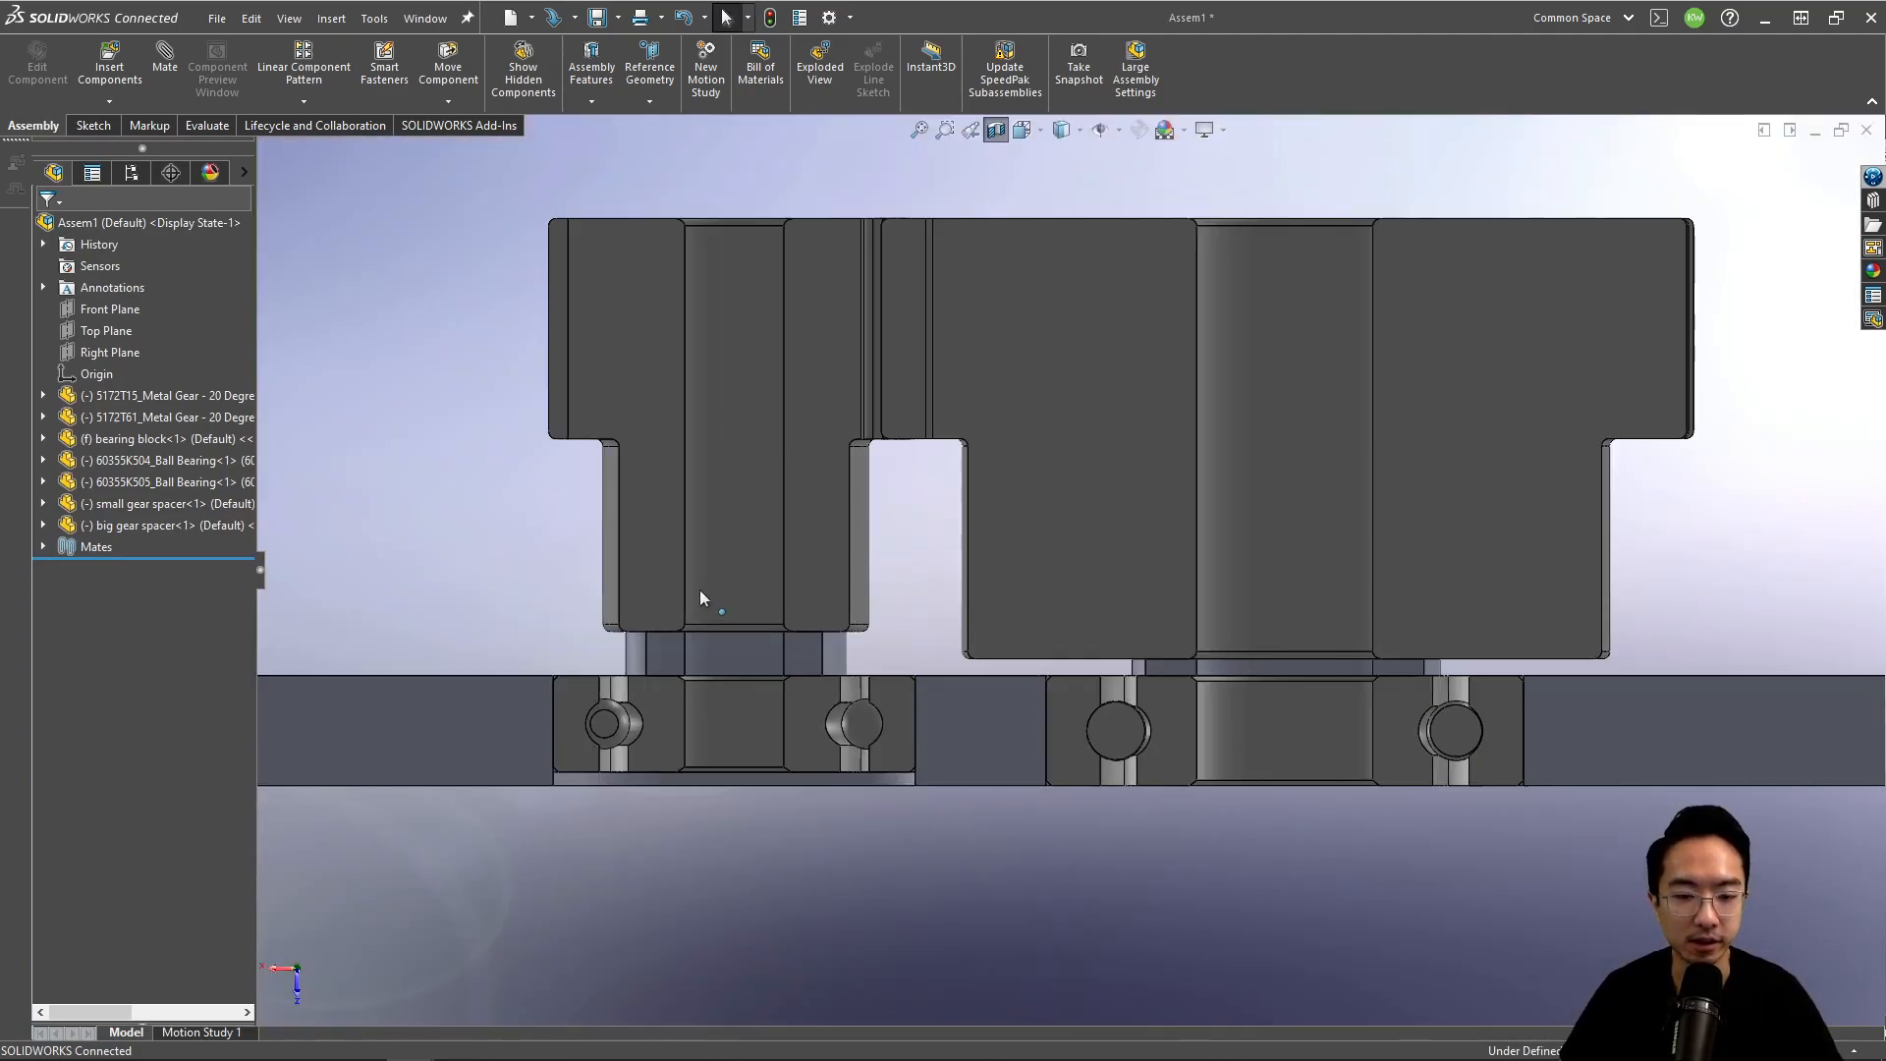
scroll(761, 627, "down", 3)
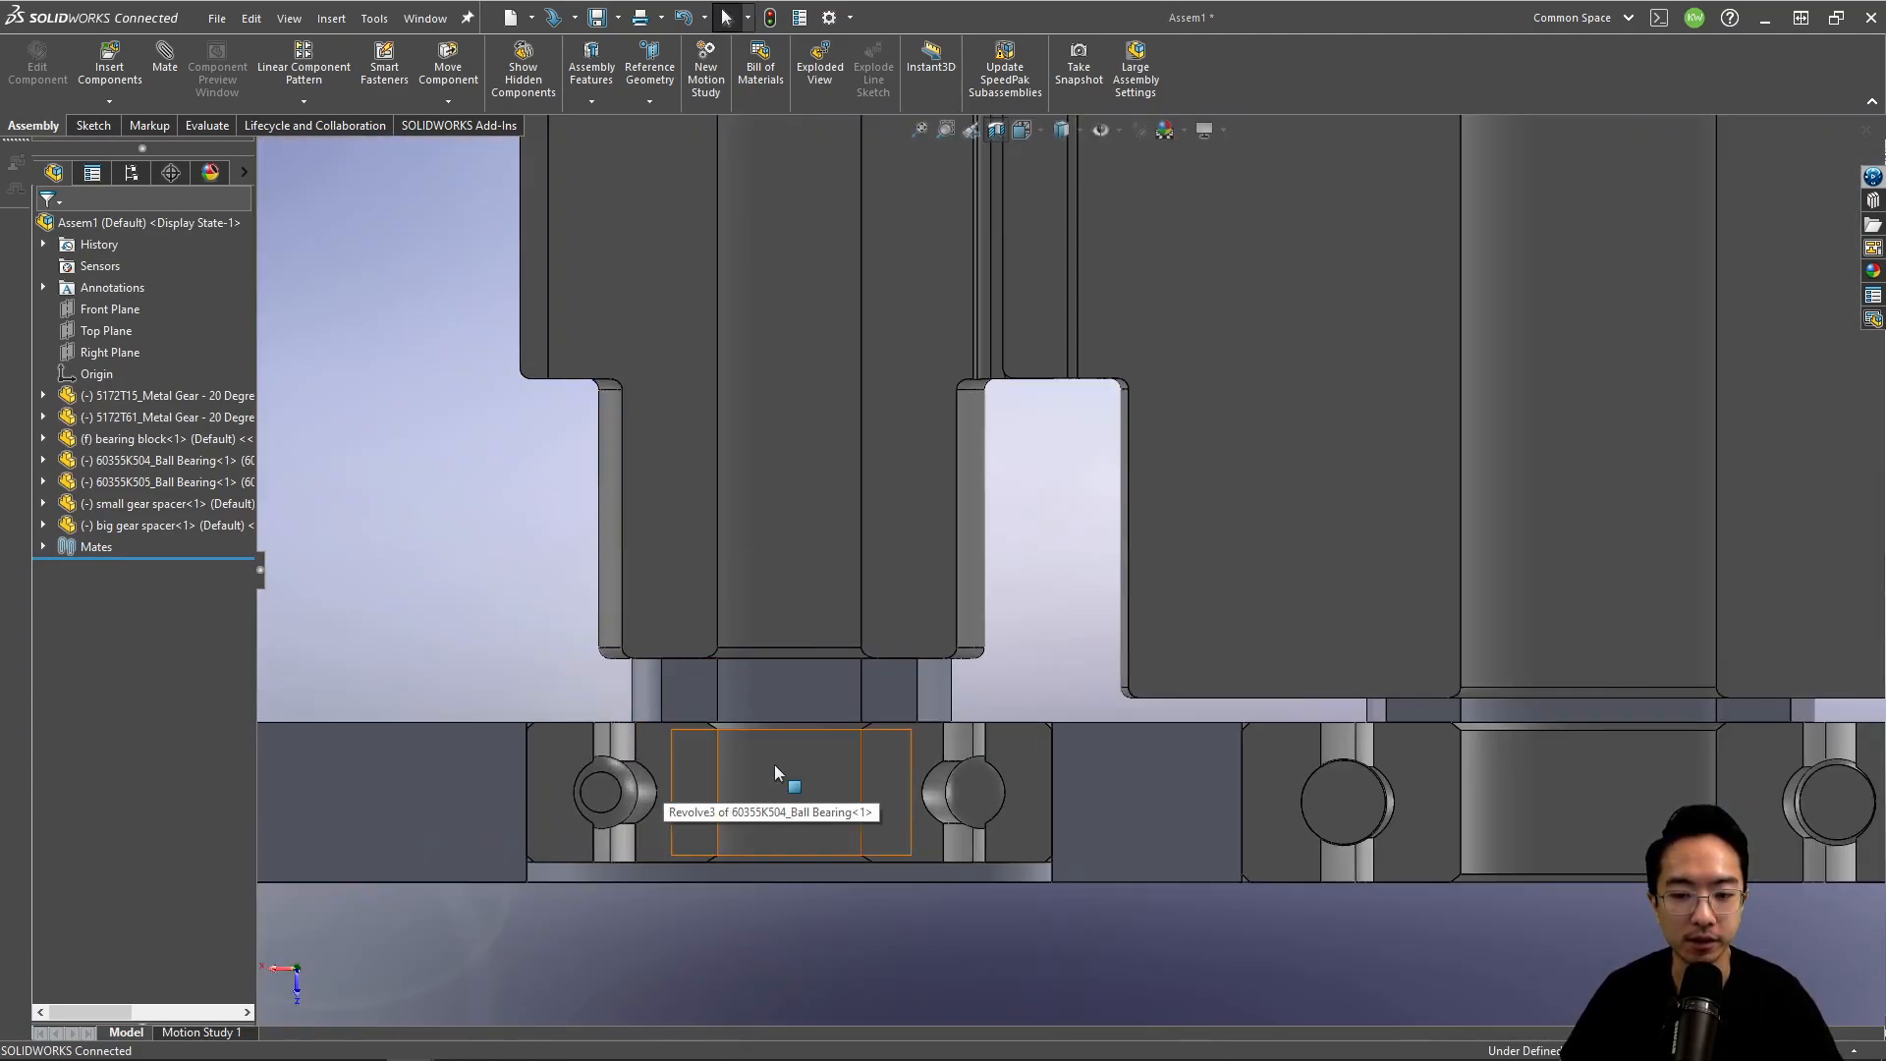
scroll(1169, 782, "up", 3)
mouse_move(1328, 675)
middle_mouse_down()
mouse_move(1337, 737)
mouse_move(1307, 724)
mouse_move(1299, 660)
mouse_move(1327, 586)
mouse_move(1198, 640)
mouse_move(1259, 678)
middle_mouse_up()
scroll(1297, 707, "down", 5)
left_click(1230, 668)
left_click(1230, 668)
scroll(1261, 668, "up", 7)
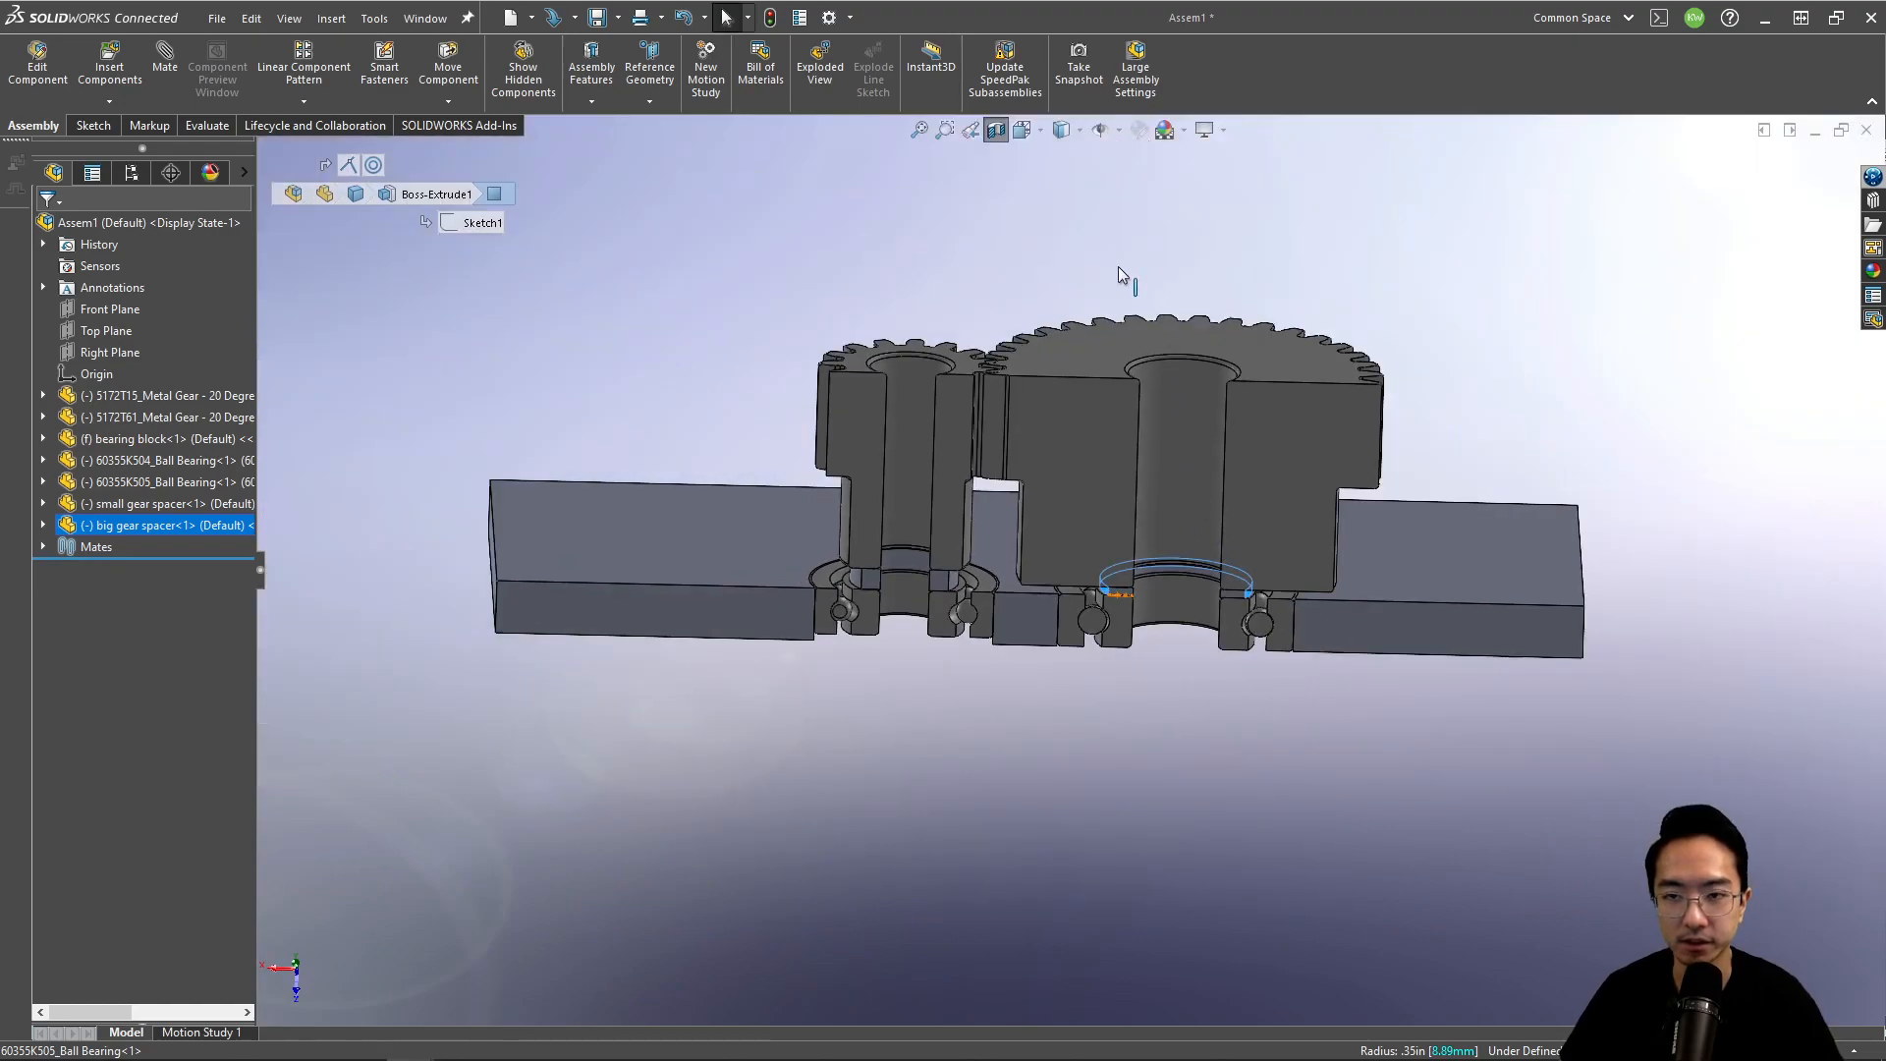
Step: Turn off the section view and inspect the meshing teeth of both gears from above
middle_click_drag(1028, 297, 1094, 623)
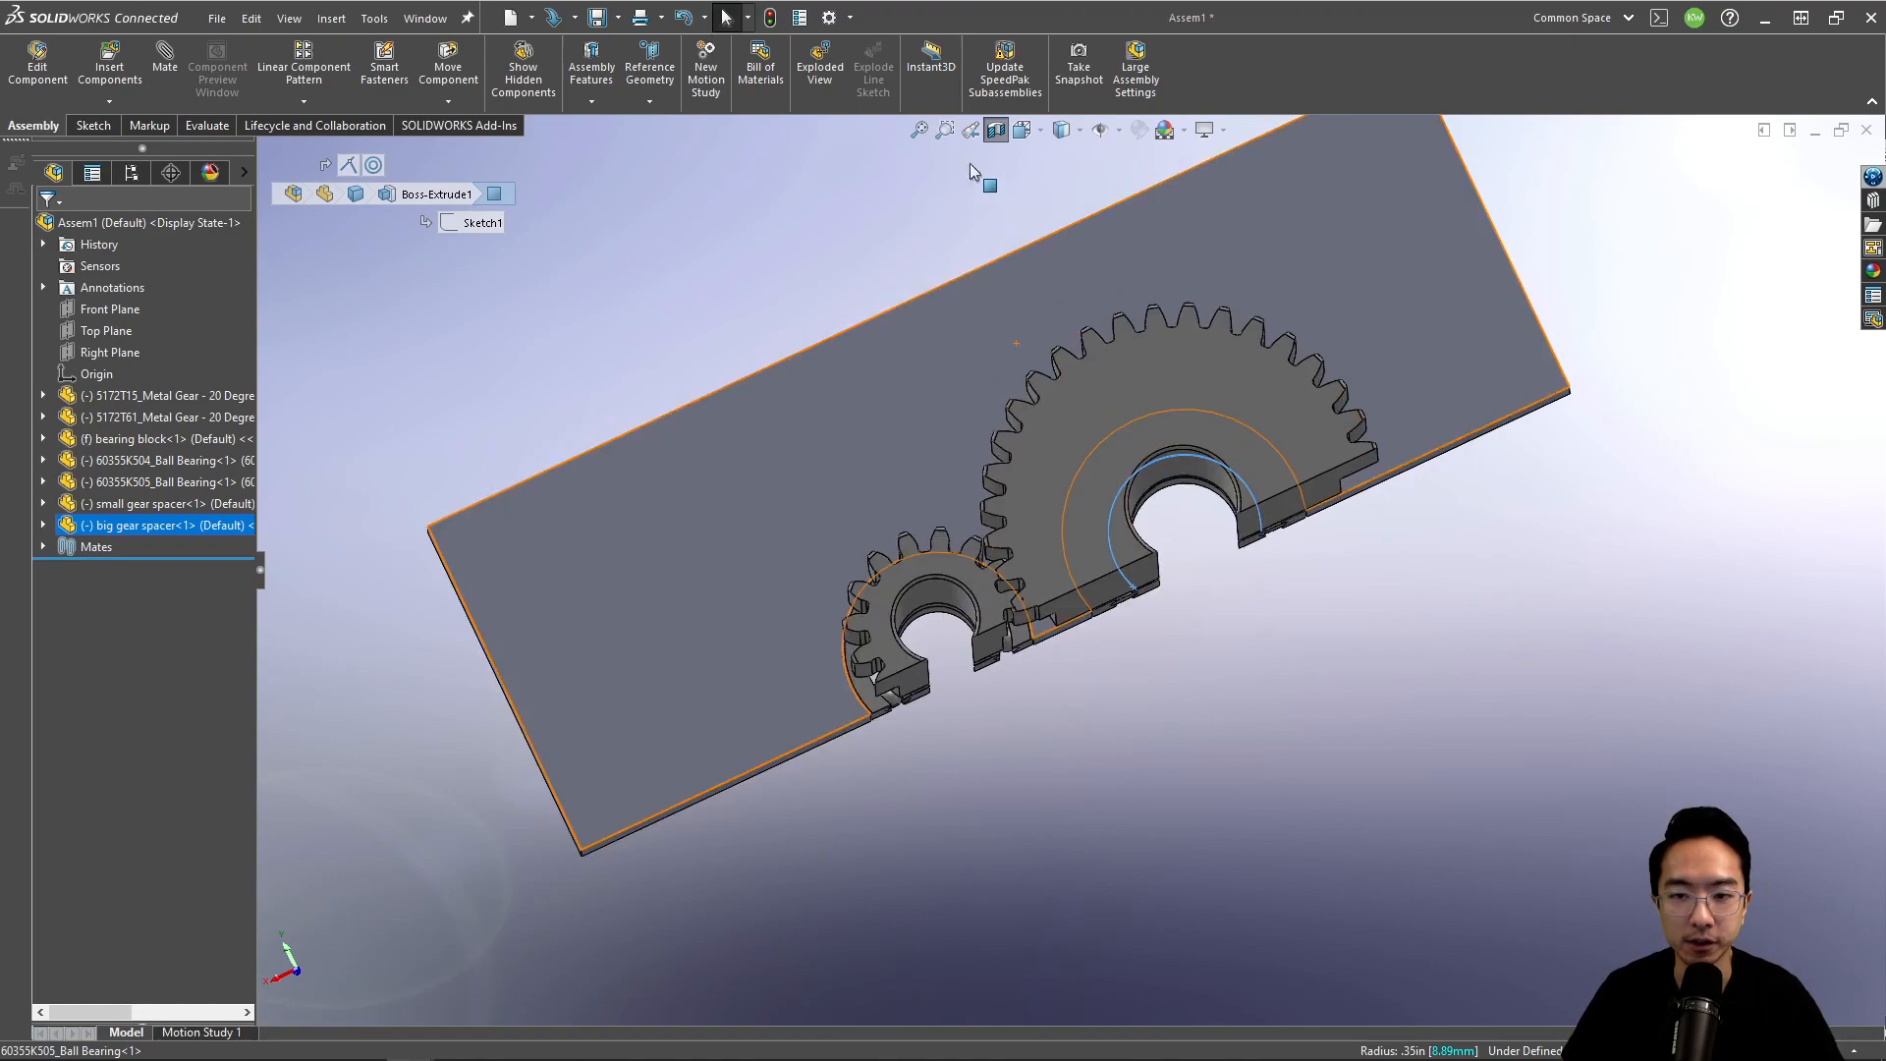
left_click(996, 131)
scroll(976, 587, "down", 5)
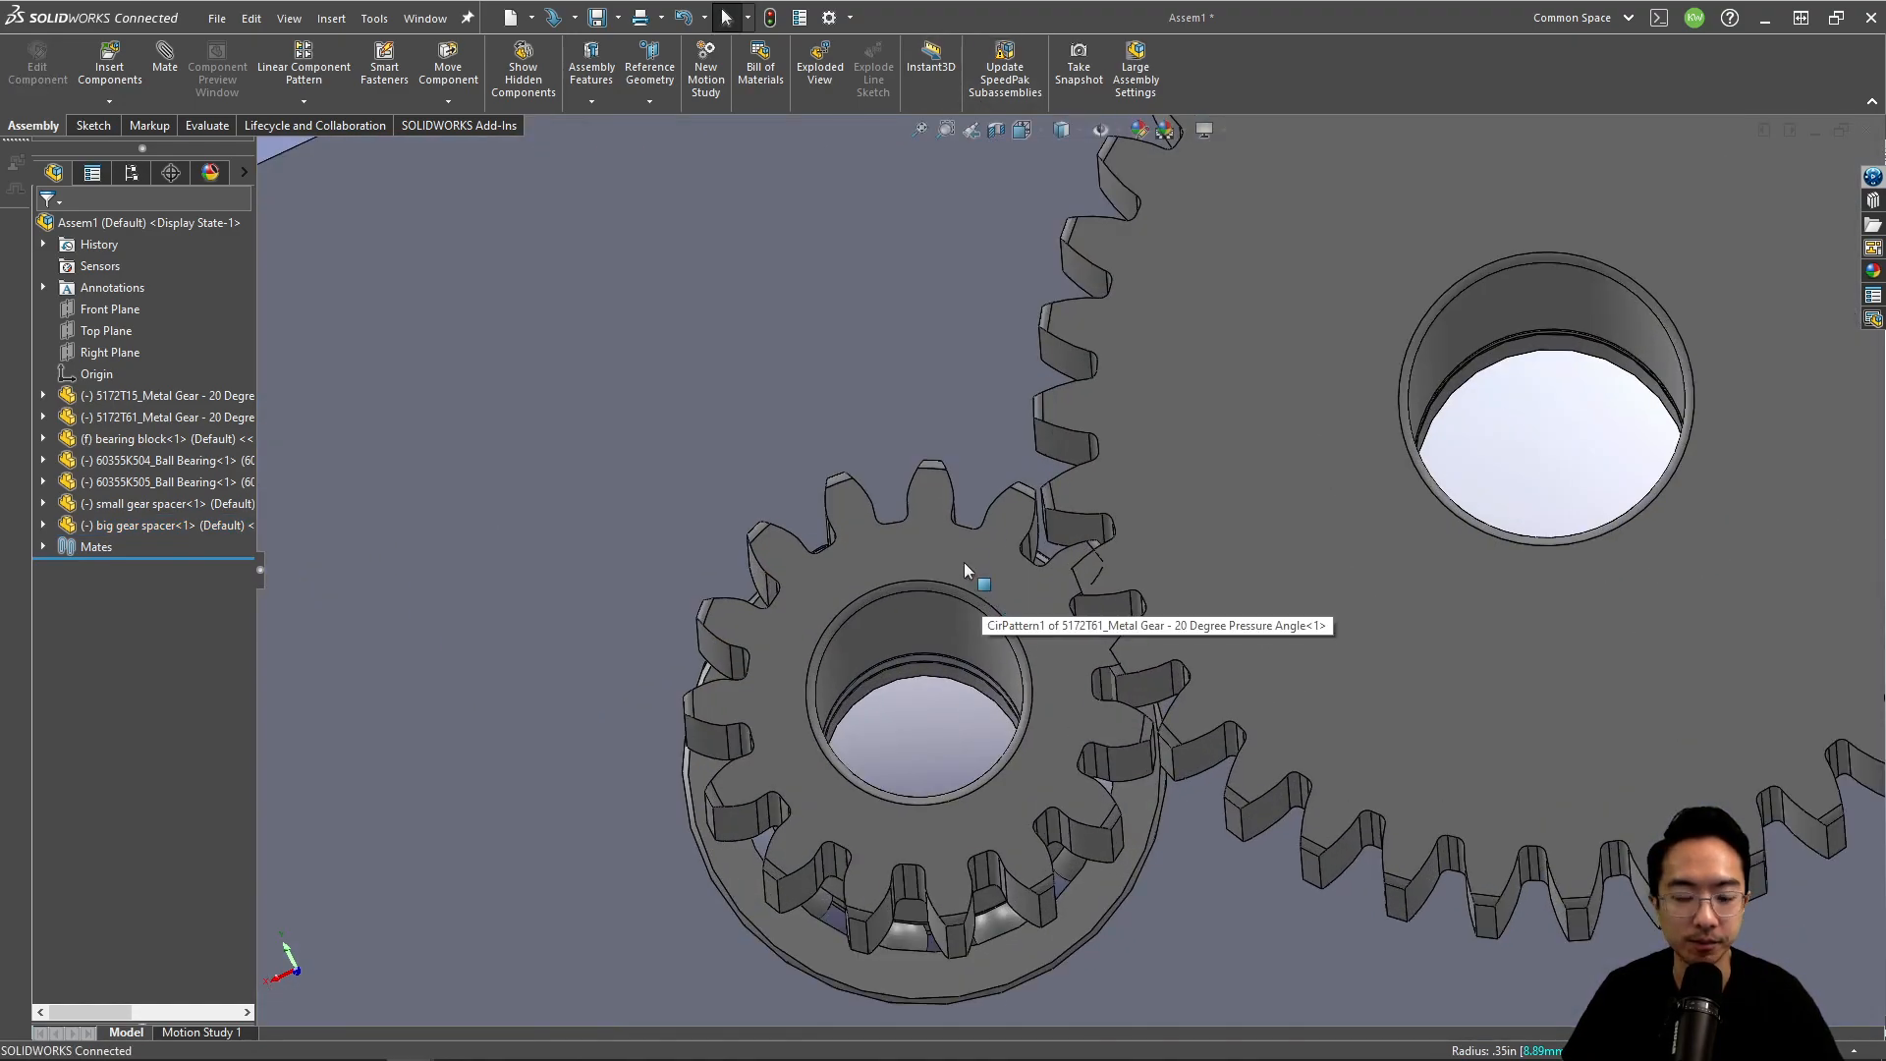
Step: Switch to the browser and compare the specifications on both 20-pitch gear product pages at McMaster-Carr, then return to SOLIDWORKS
mouse_move(398, 1043)
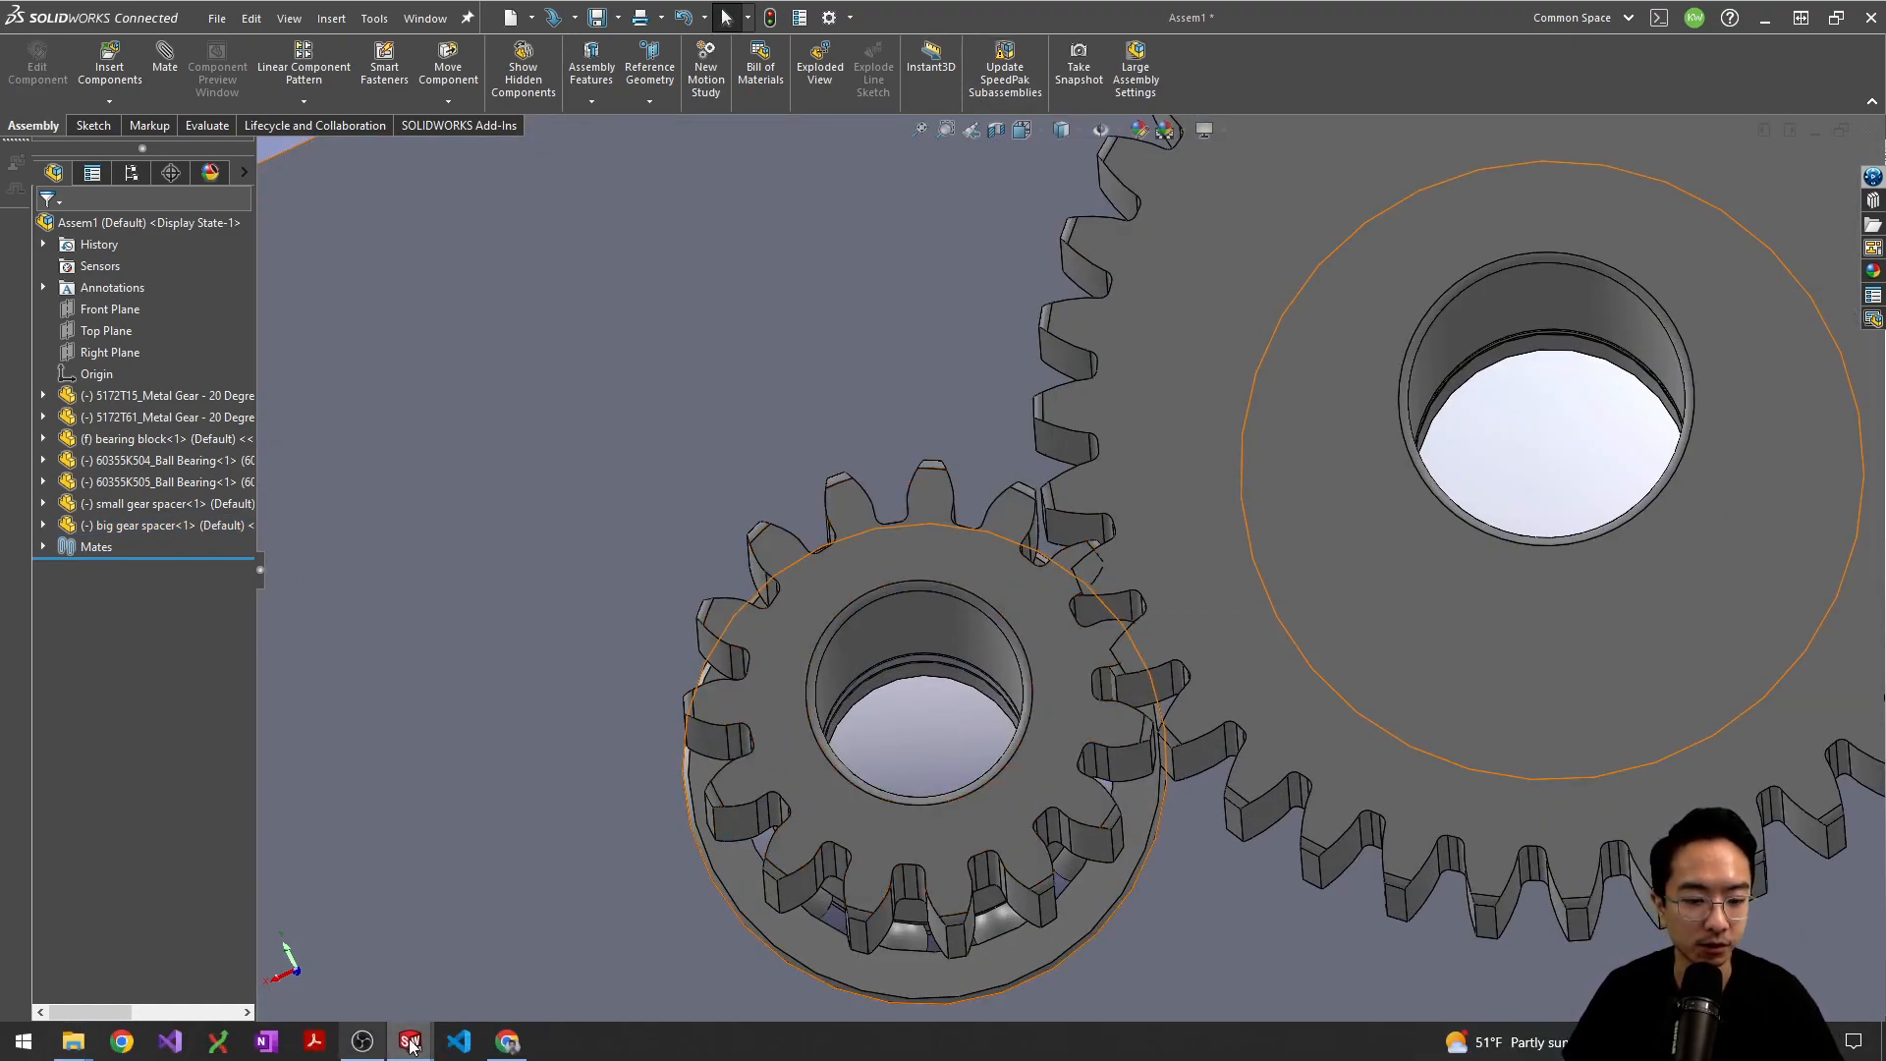
mouse_move(511, 1049)
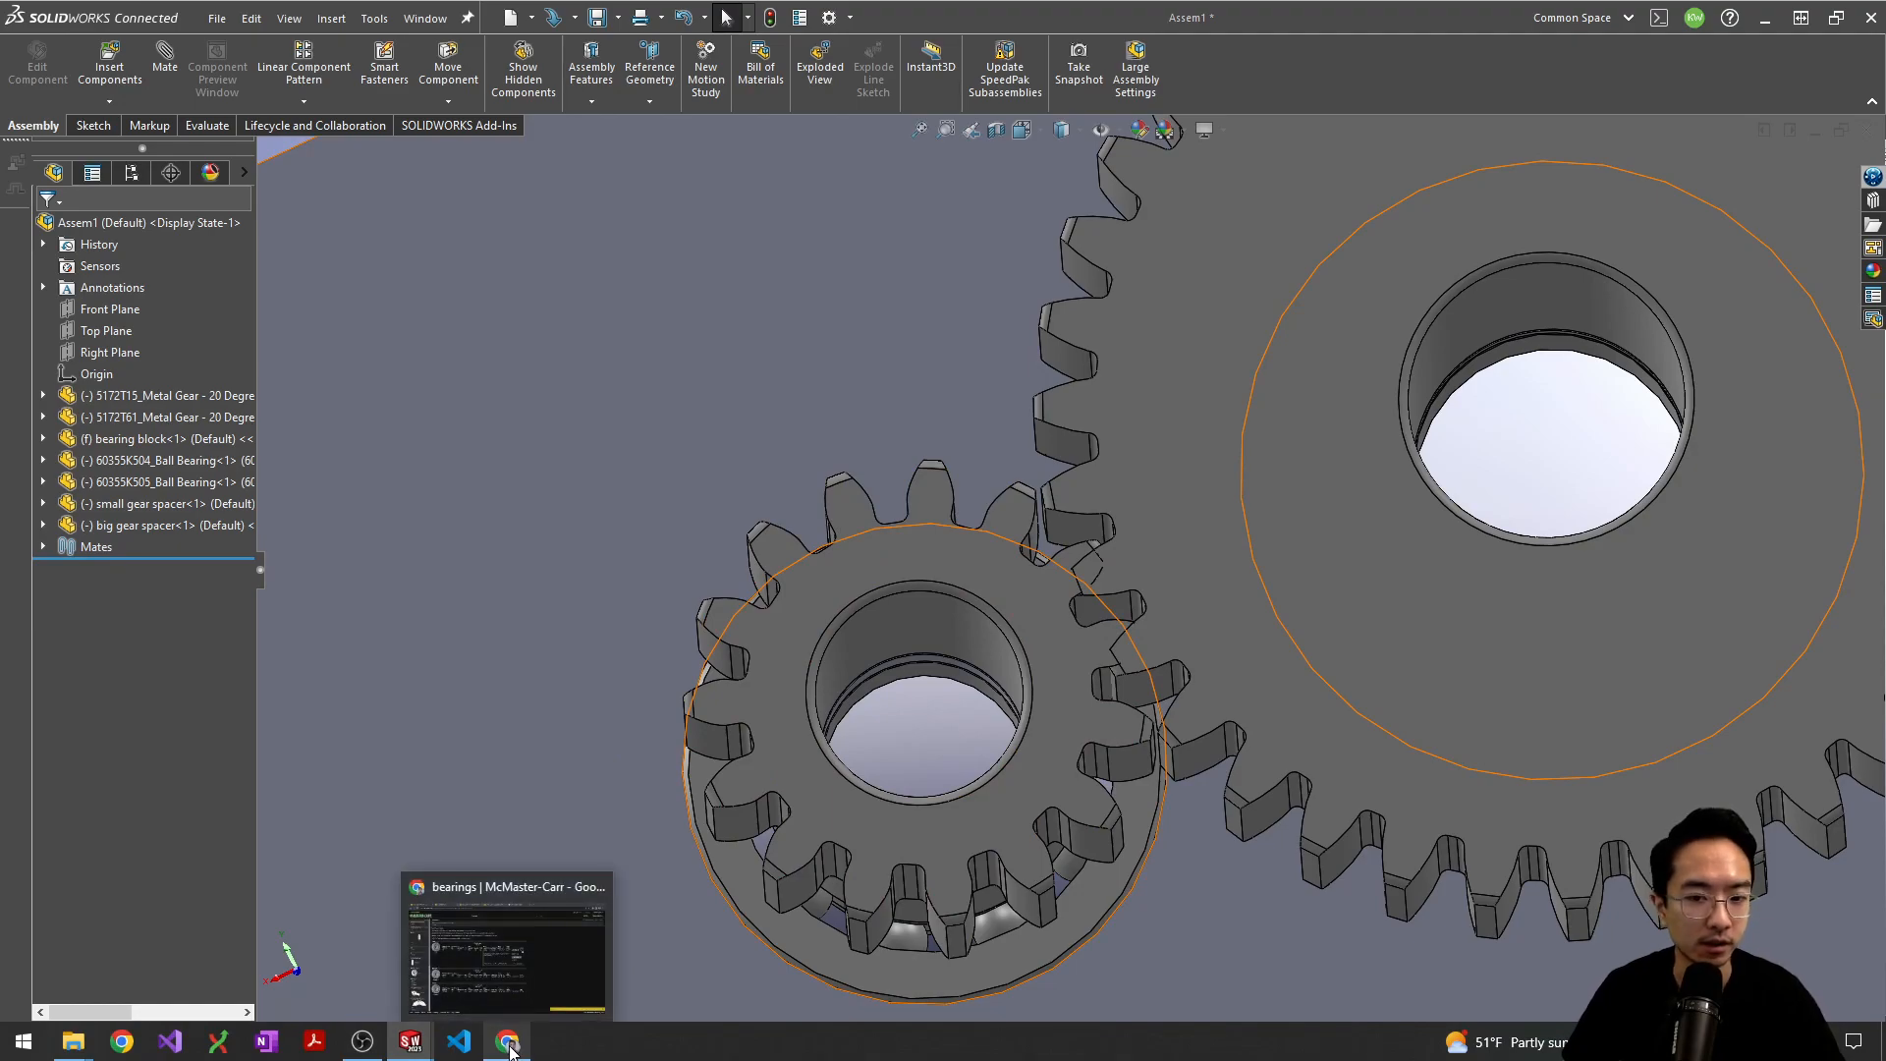
left_click(524, 981)
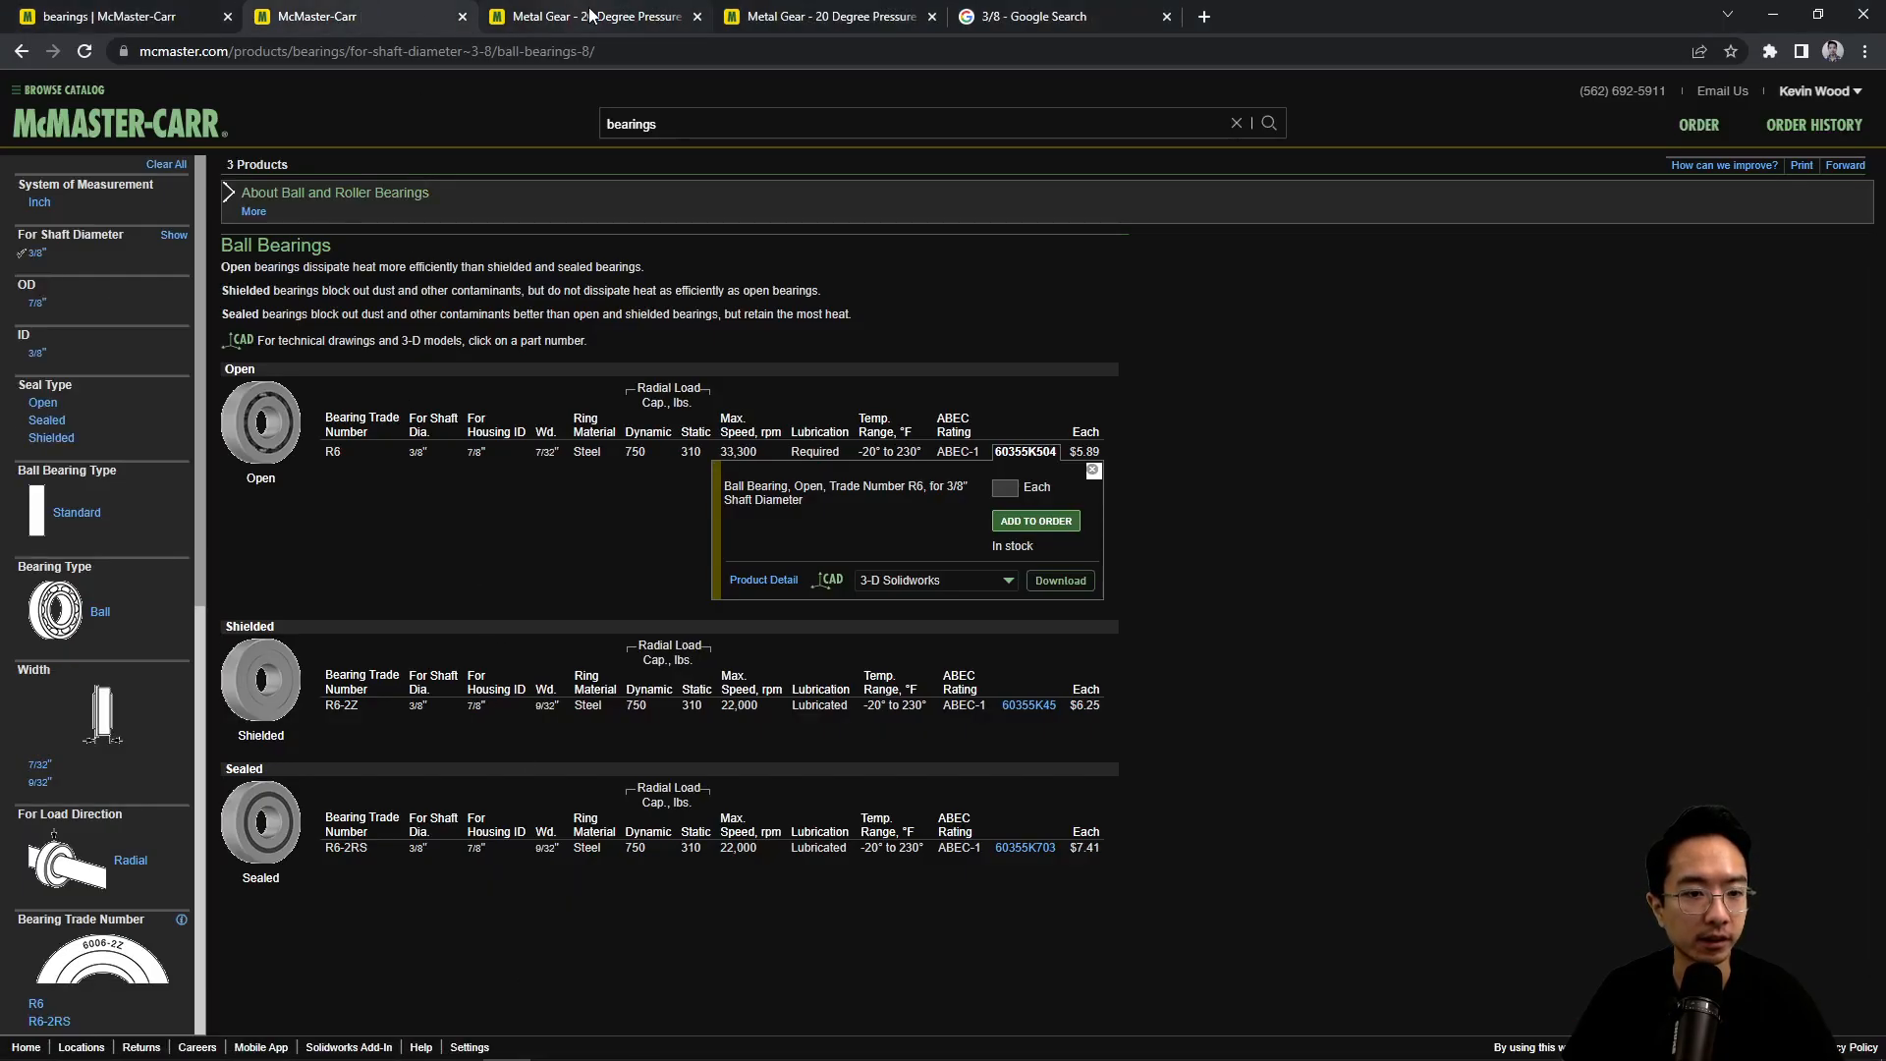
left_click(606, 13)
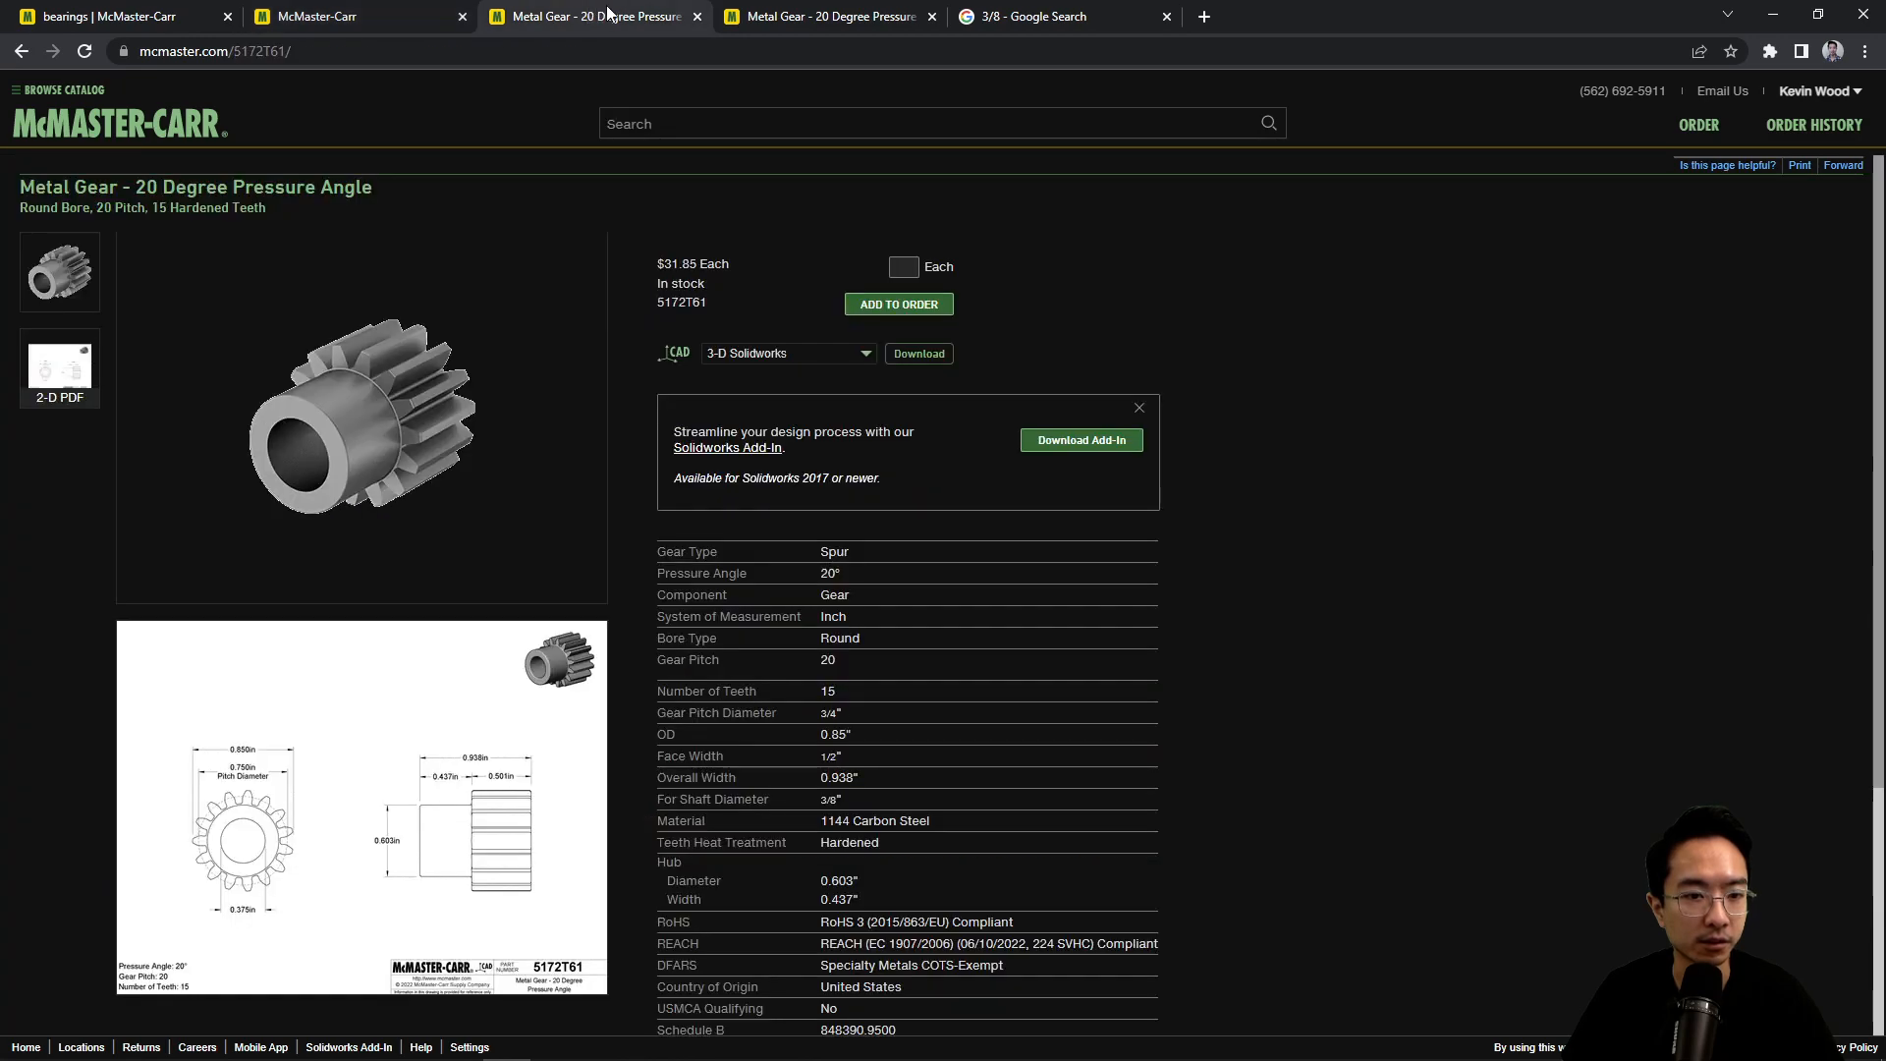
left_click(772, 17)
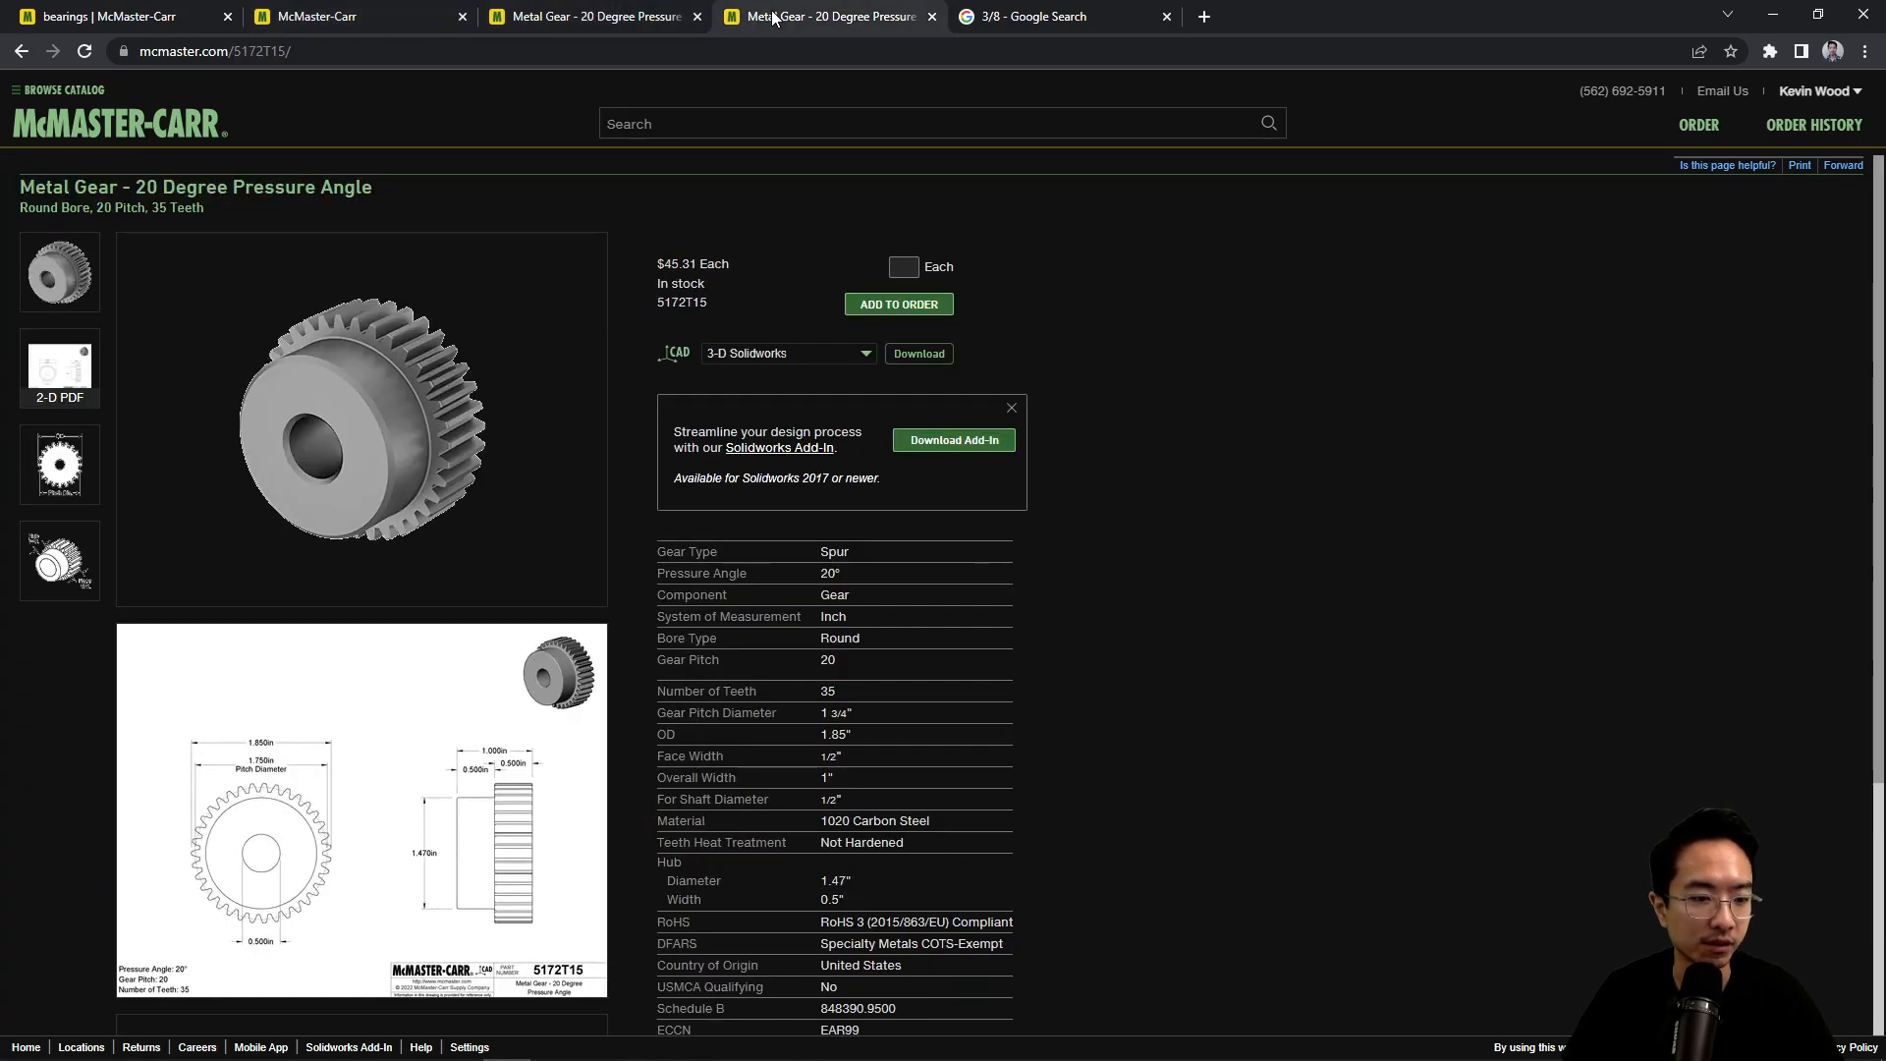
left_click(1771, 12)
Step: Add a gear mate between the small and large gears' cylindrical hubs with a ratio of 0.6 in to 1.47 in
middle_click_drag(557, 578, 550, 403)
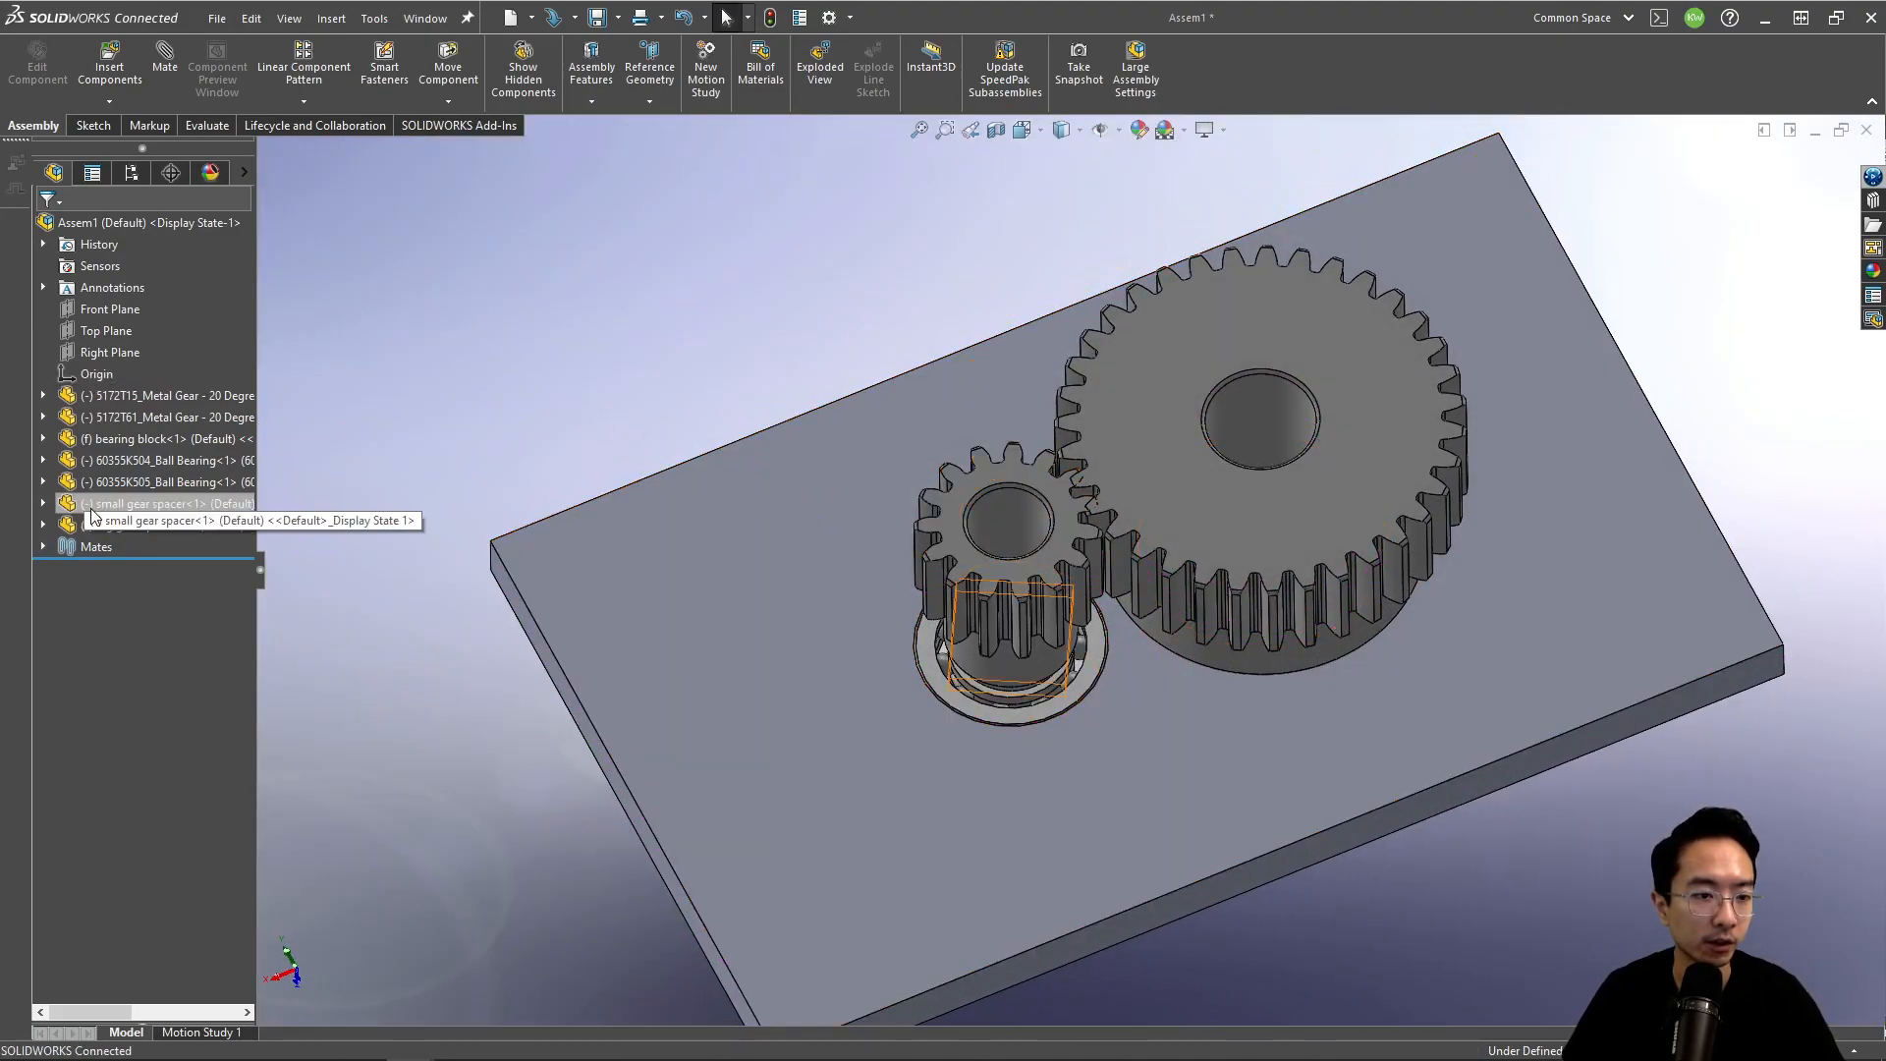
left_click(165, 61)
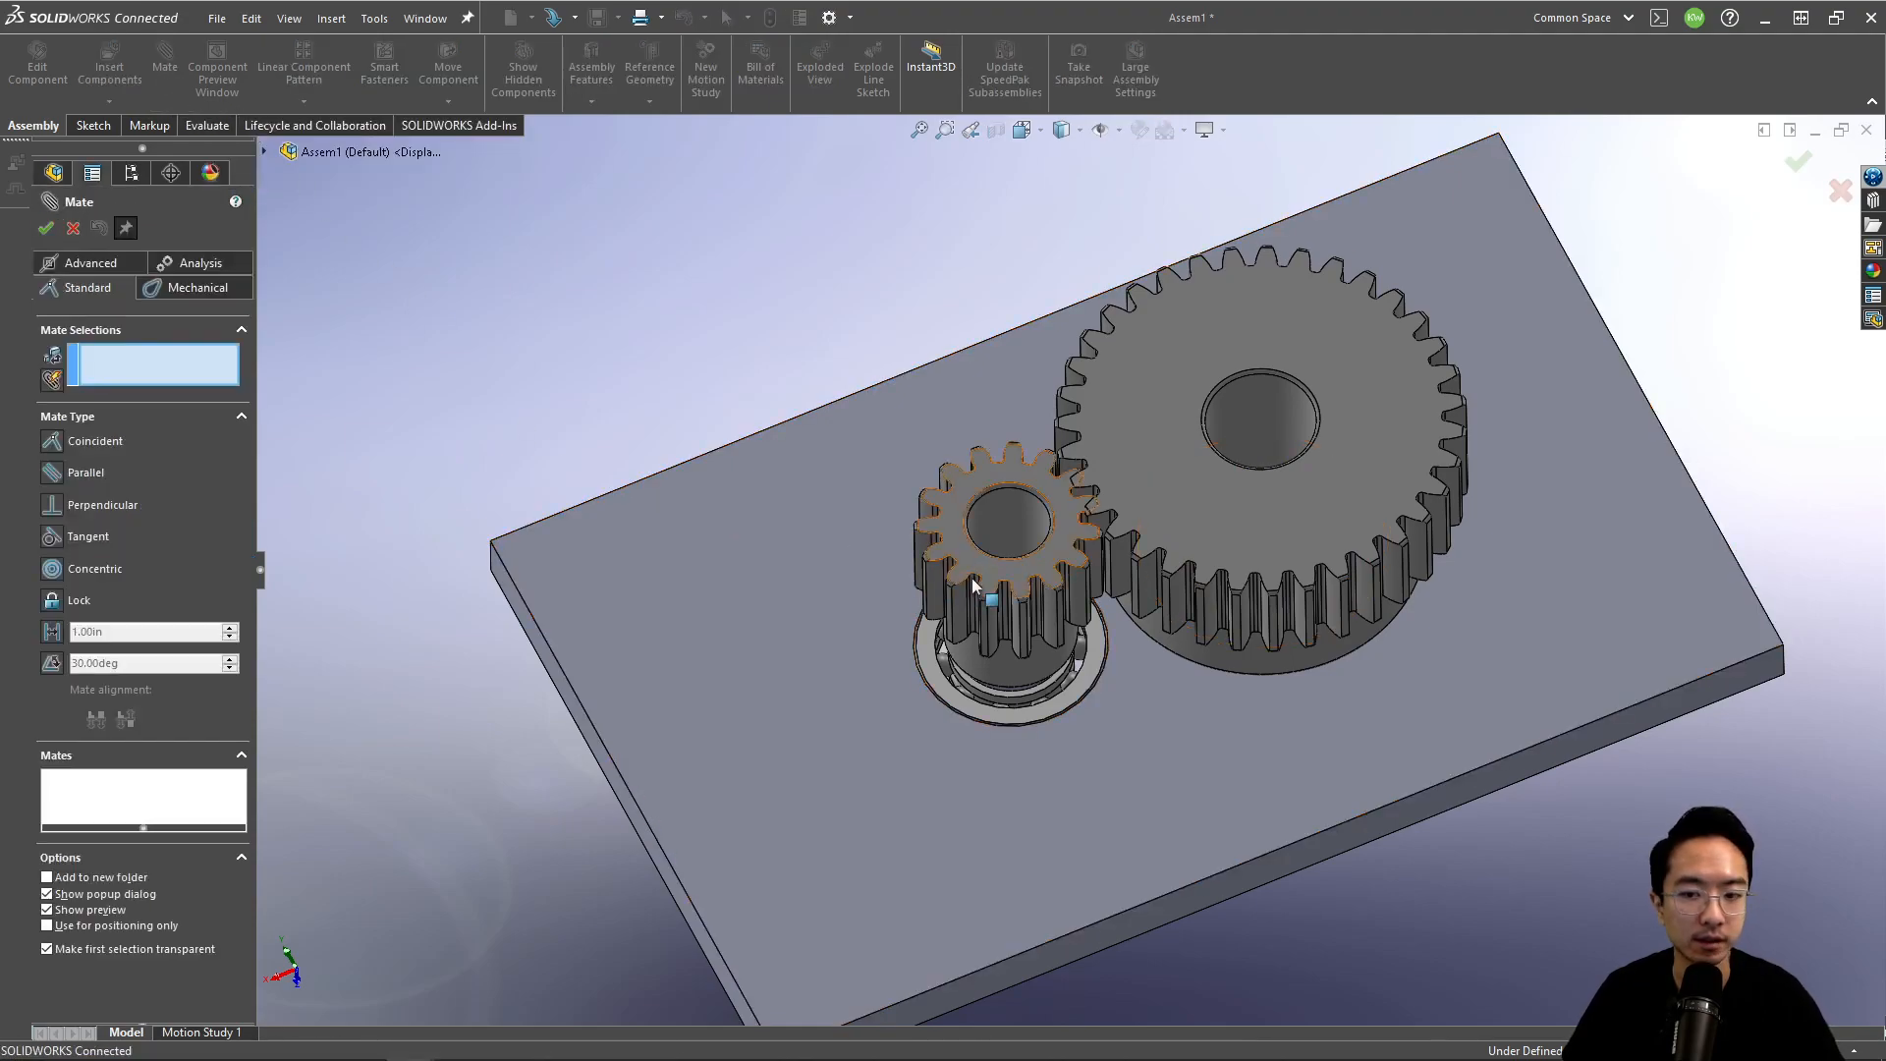
scroll(964, 578, "down", 3)
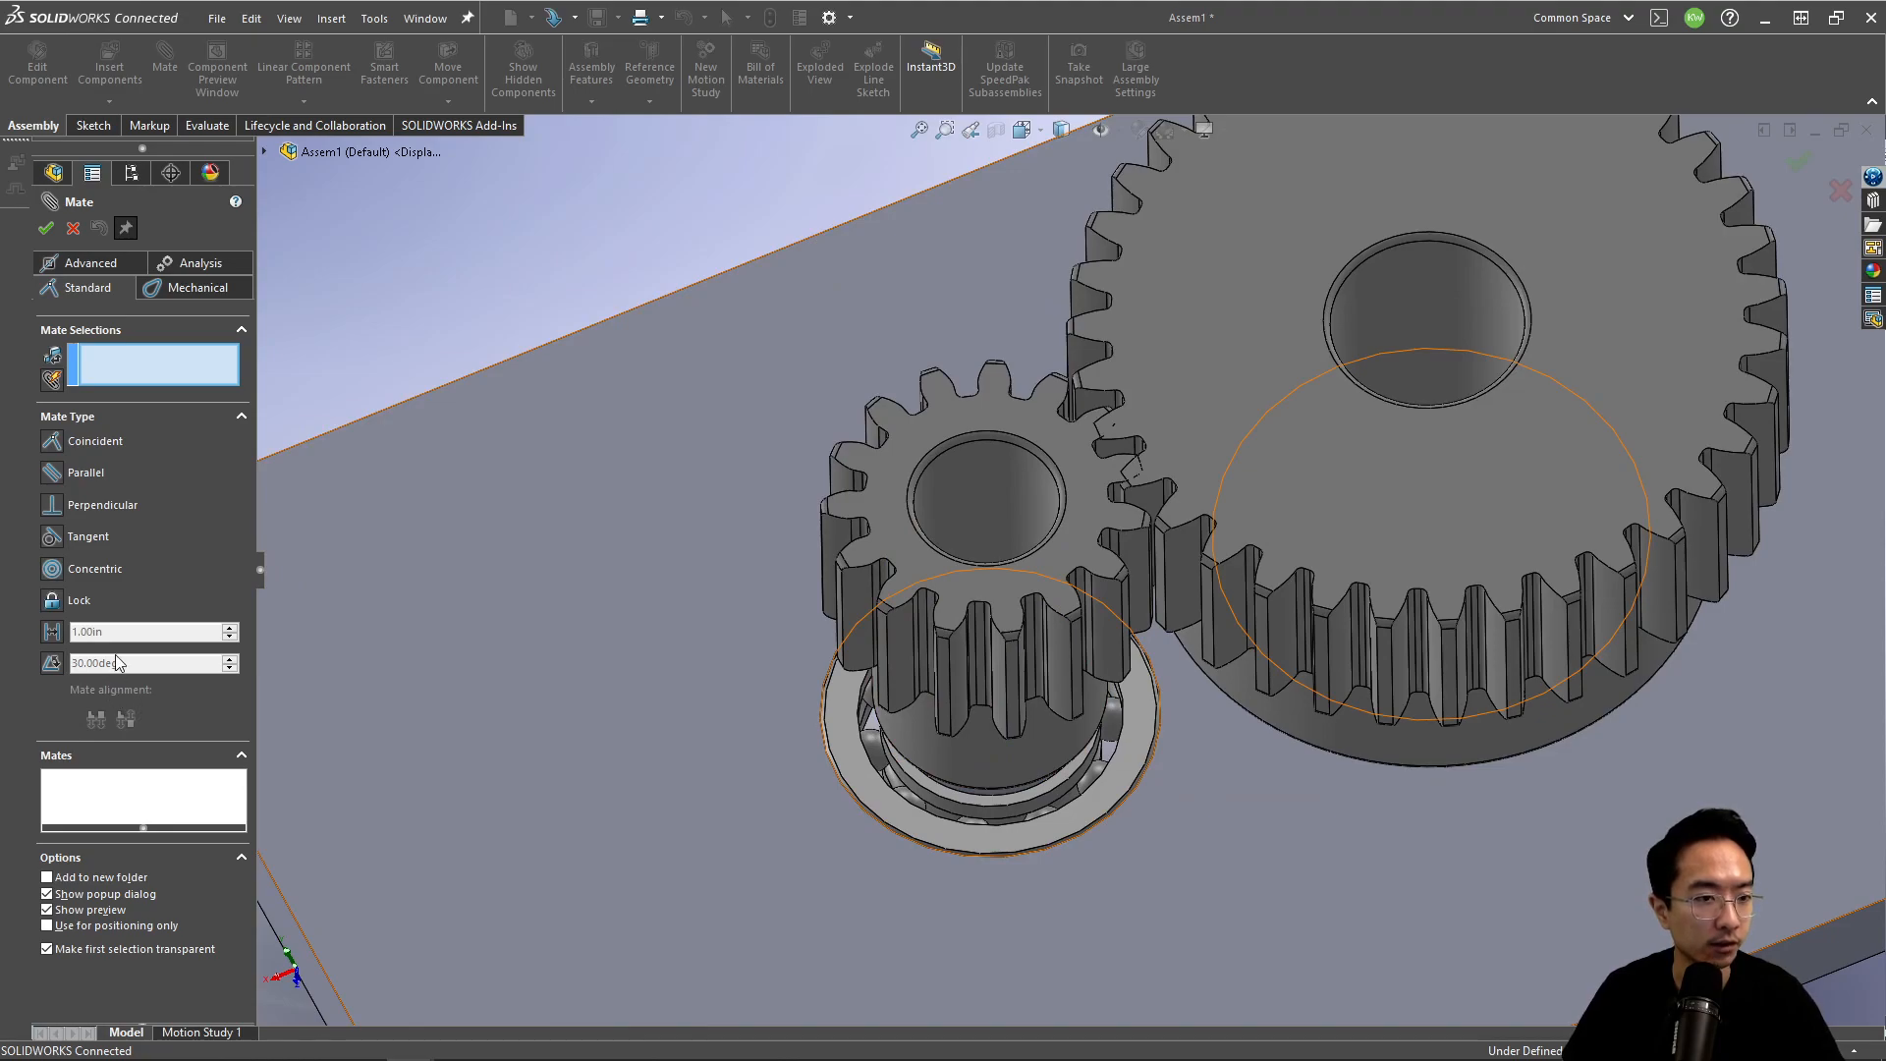
left_click(185, 285)
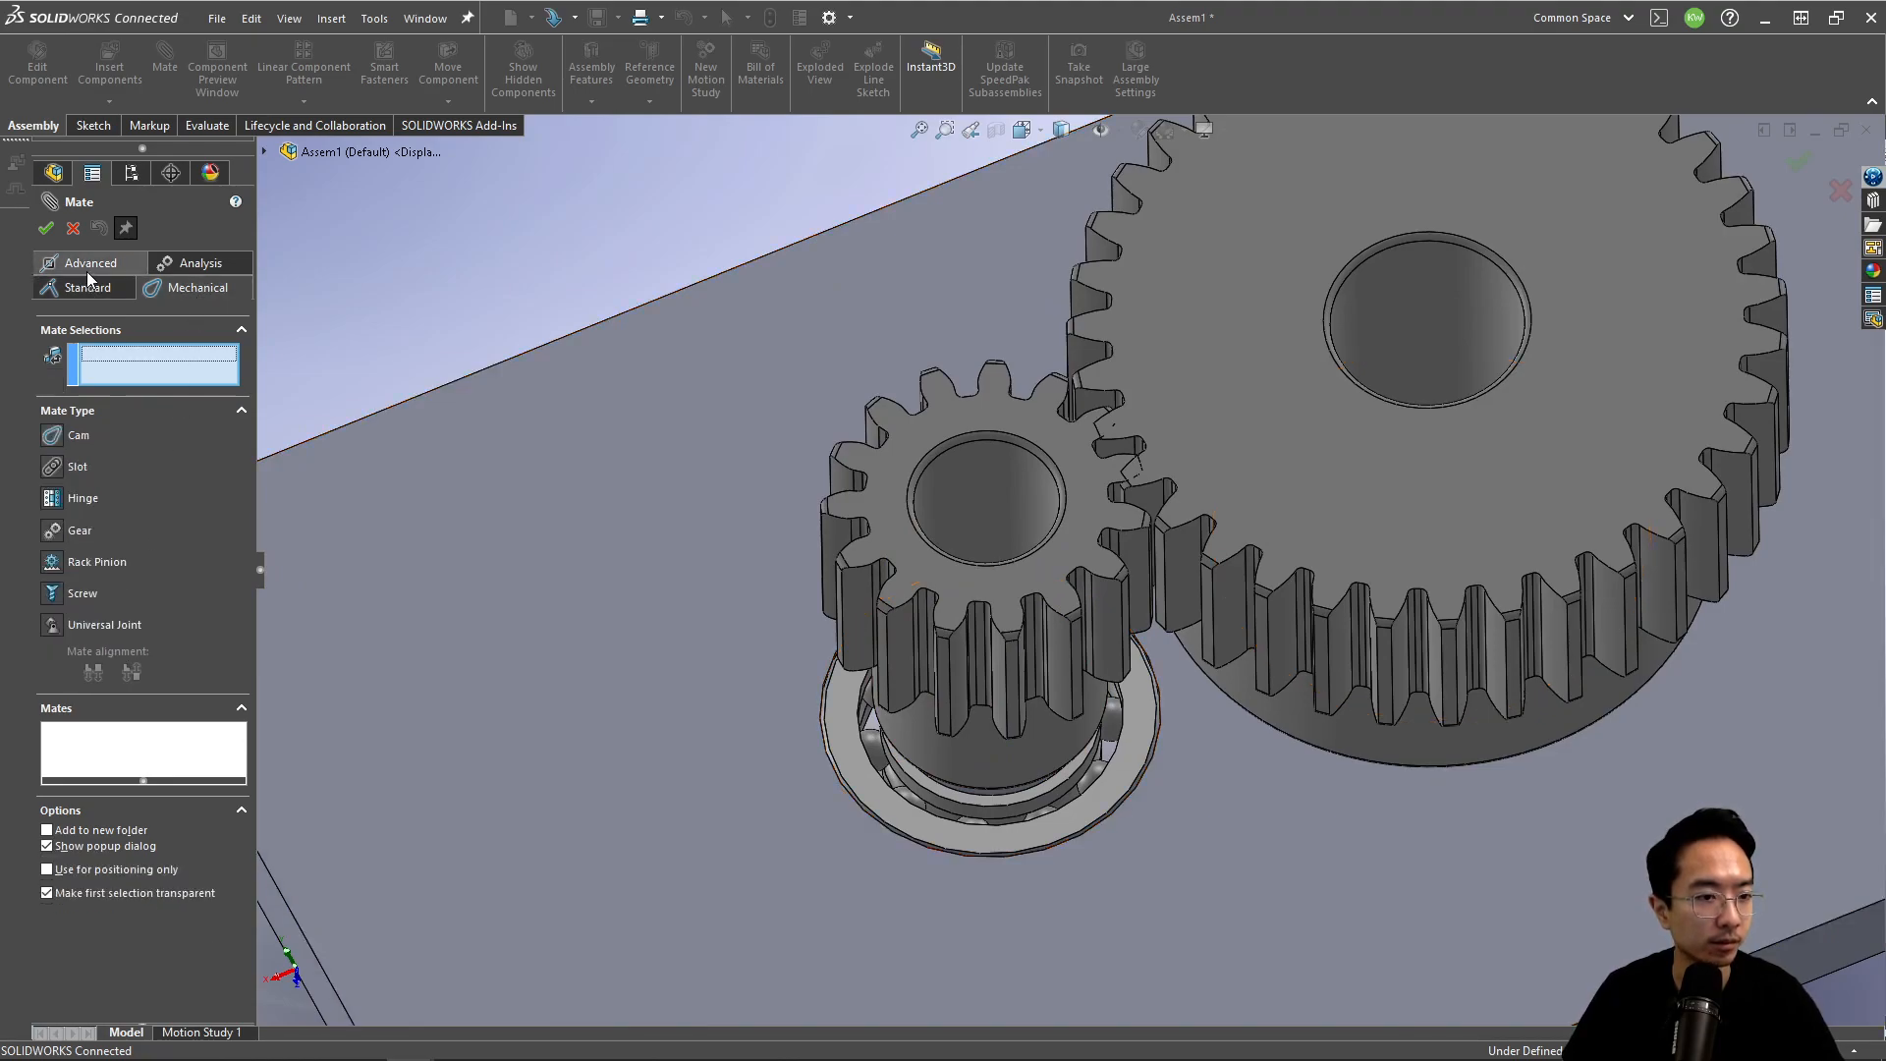
left_click(54, 531)
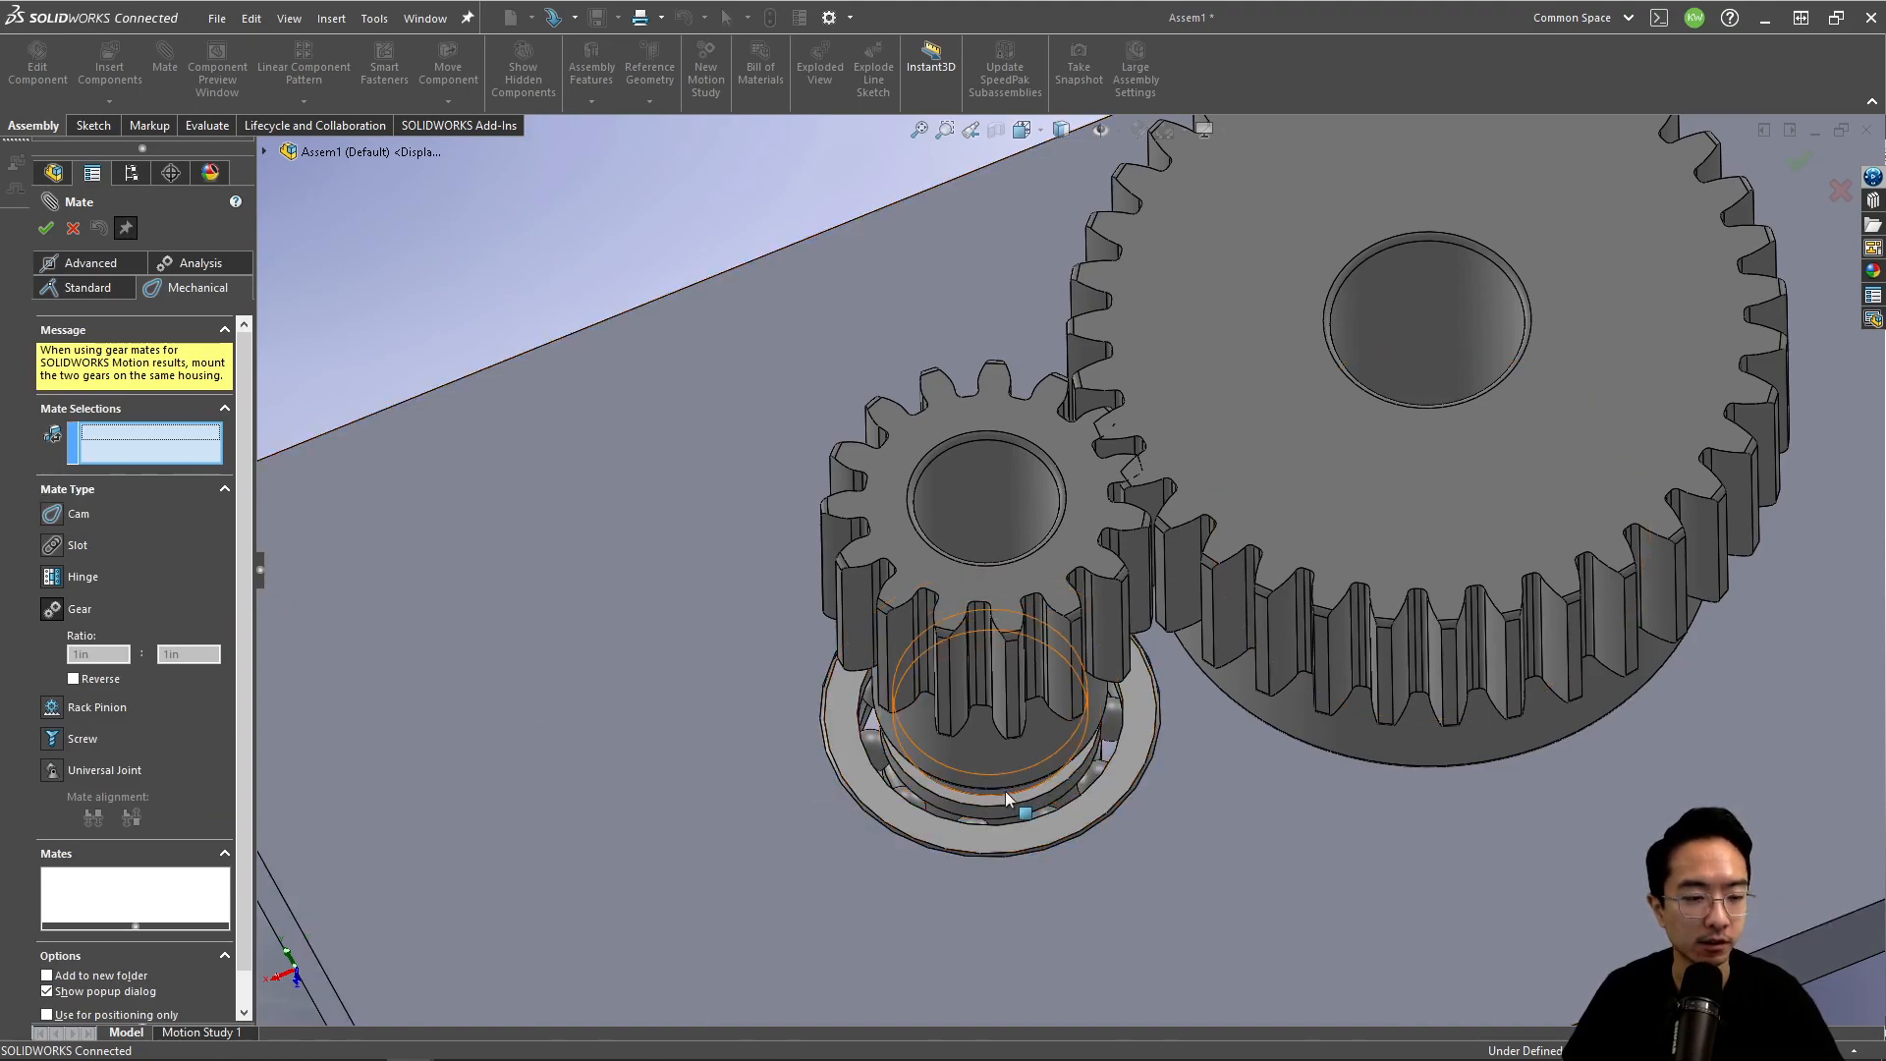
middle_click_drag(1005, 792, 996, 743)
left_click(995, 742)
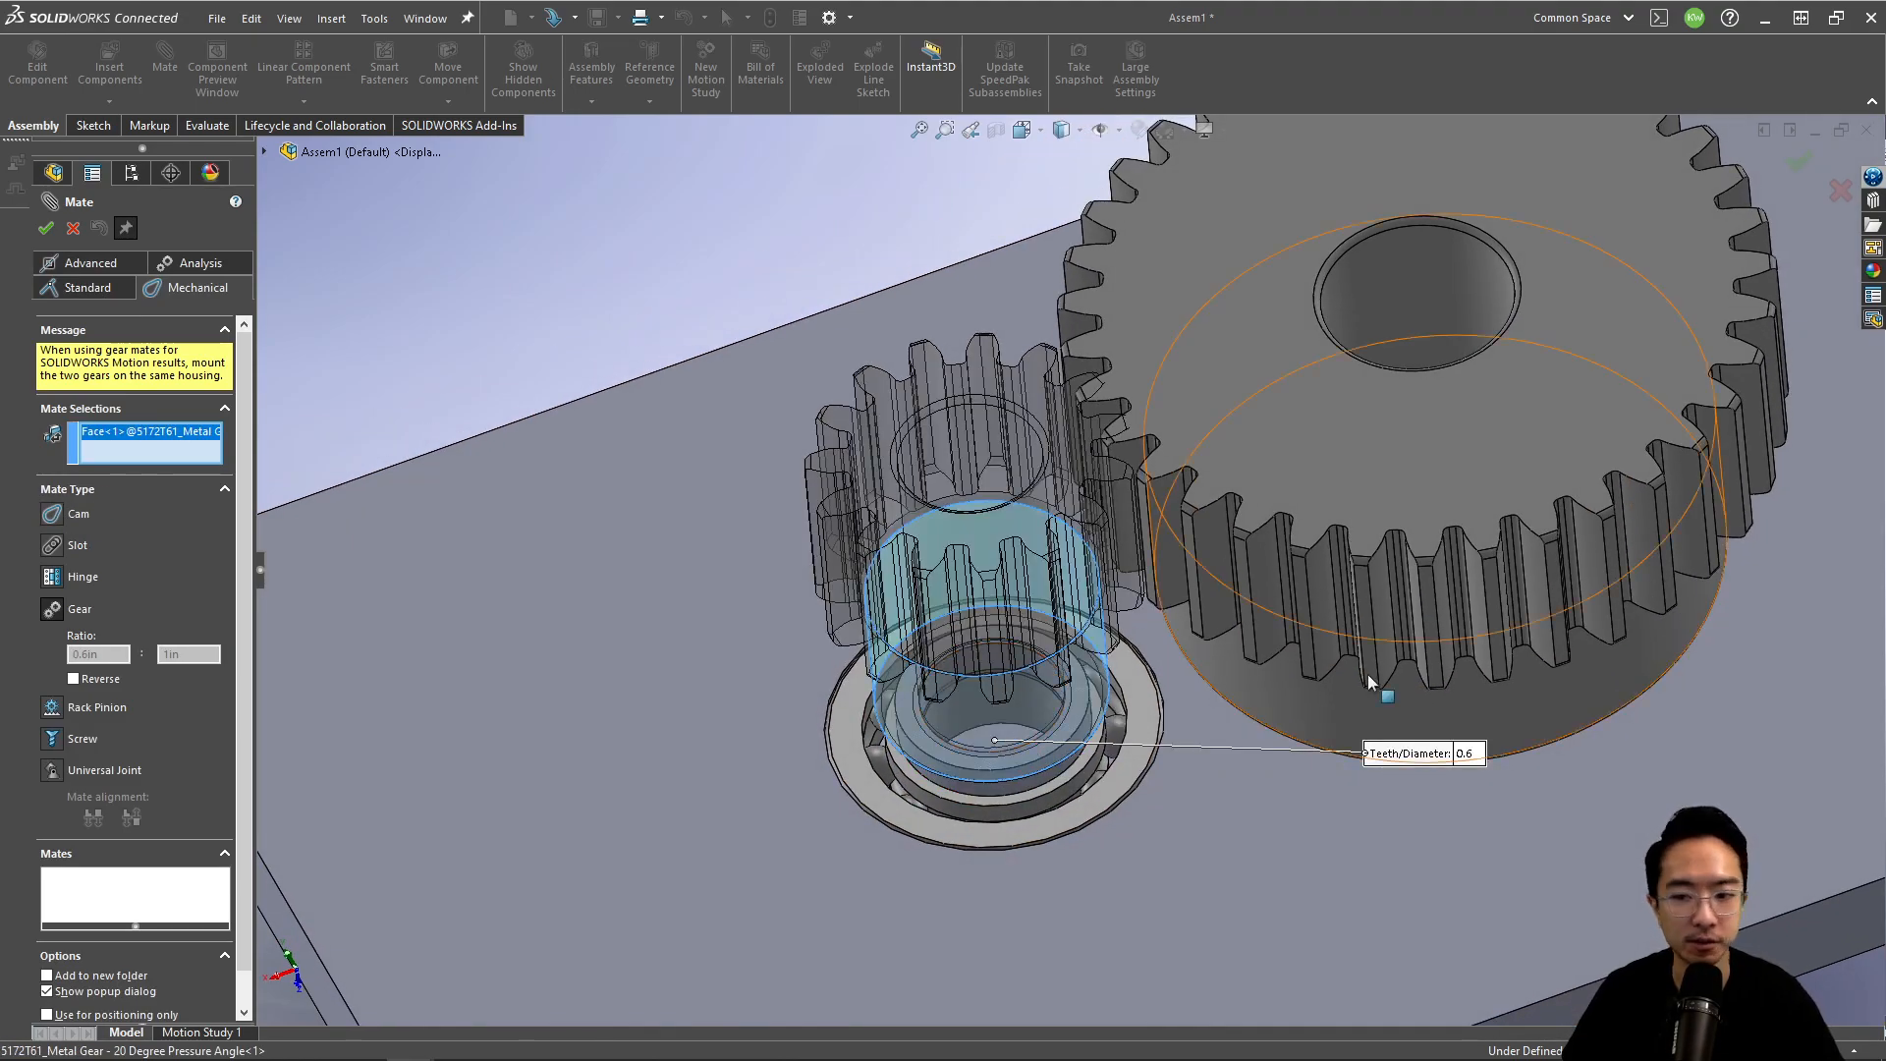
left_click(1412, 707)
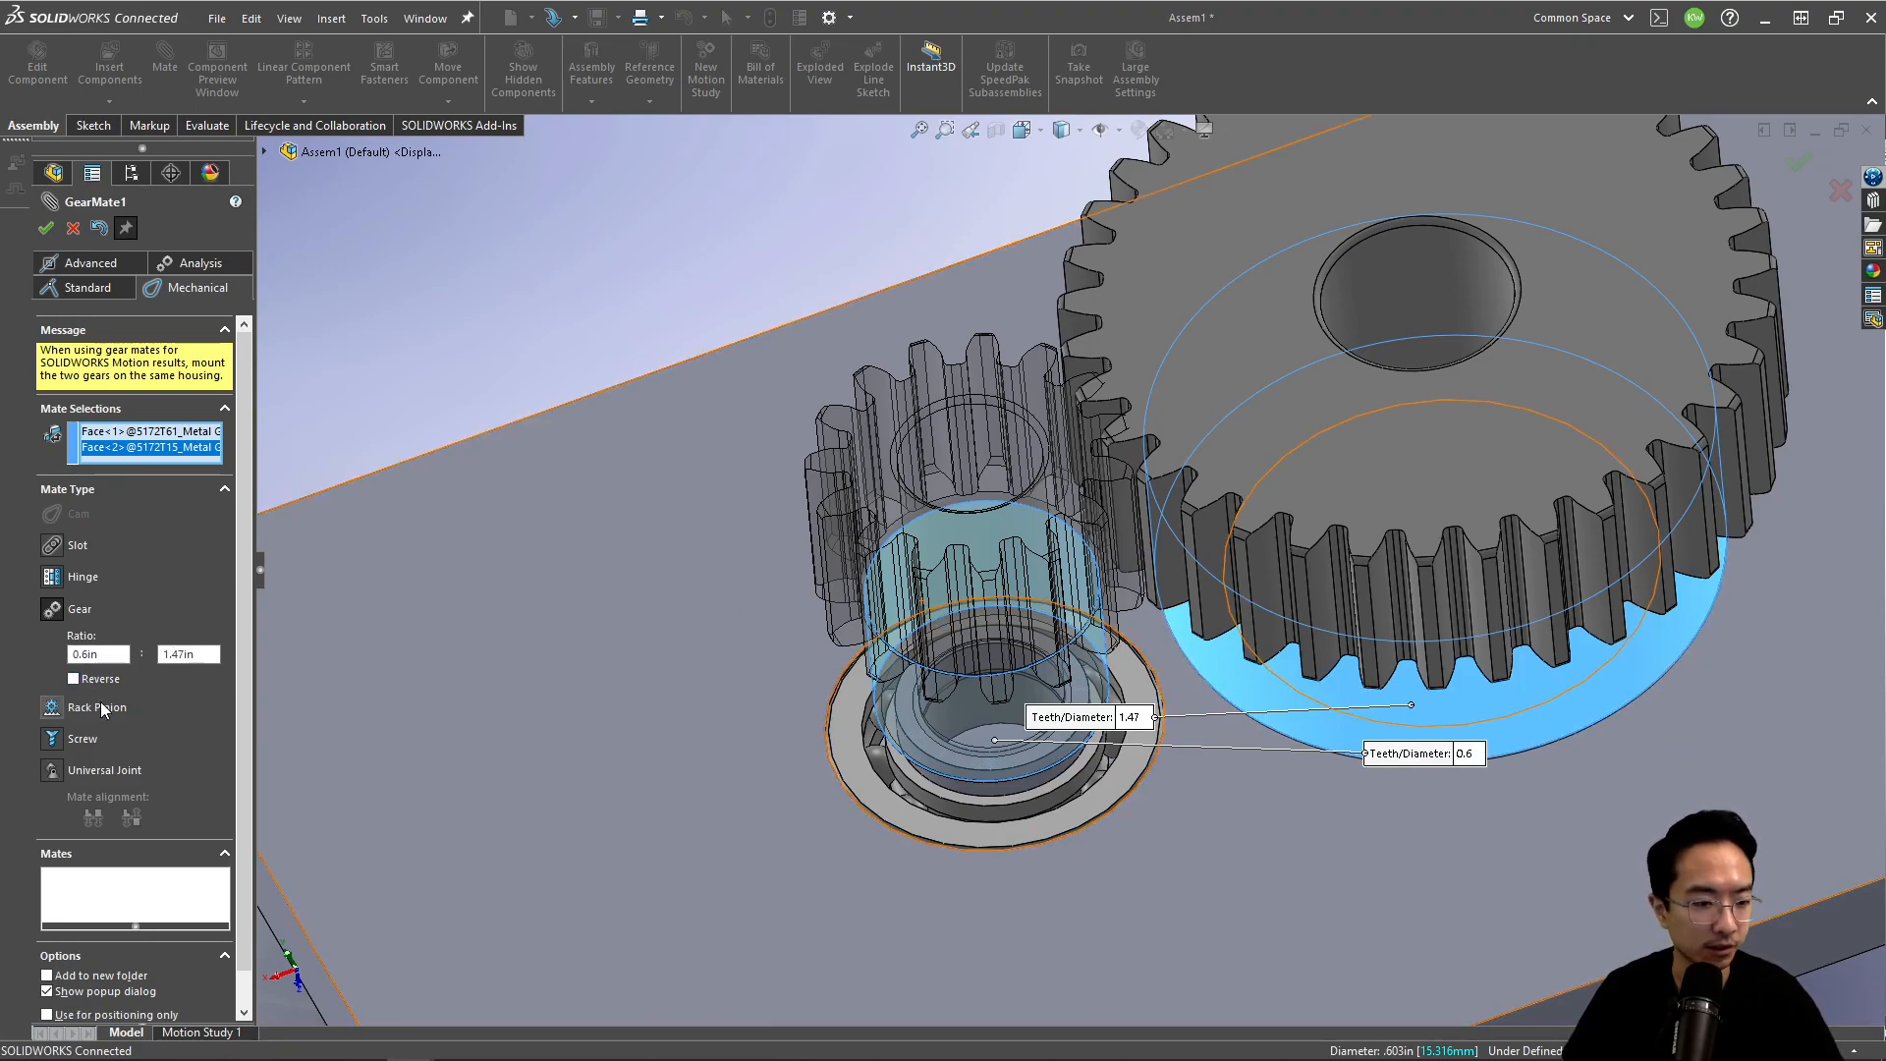
left_click(46, 228)
left_click(46, 228)
Step: Turn the small gear slightly and inspect closely how the teeth of both gears mesh
middle_click_drag(1124, 439, 1104, 456)
scroll(1104, 456, "down", 4)
left_click(992, 371)
left_click_drag(990, 368, 983, 337)
scroll(1035, 326, "down", 4)
middle_click_drag(1035, 326, 1049, 409)
key("Escape")
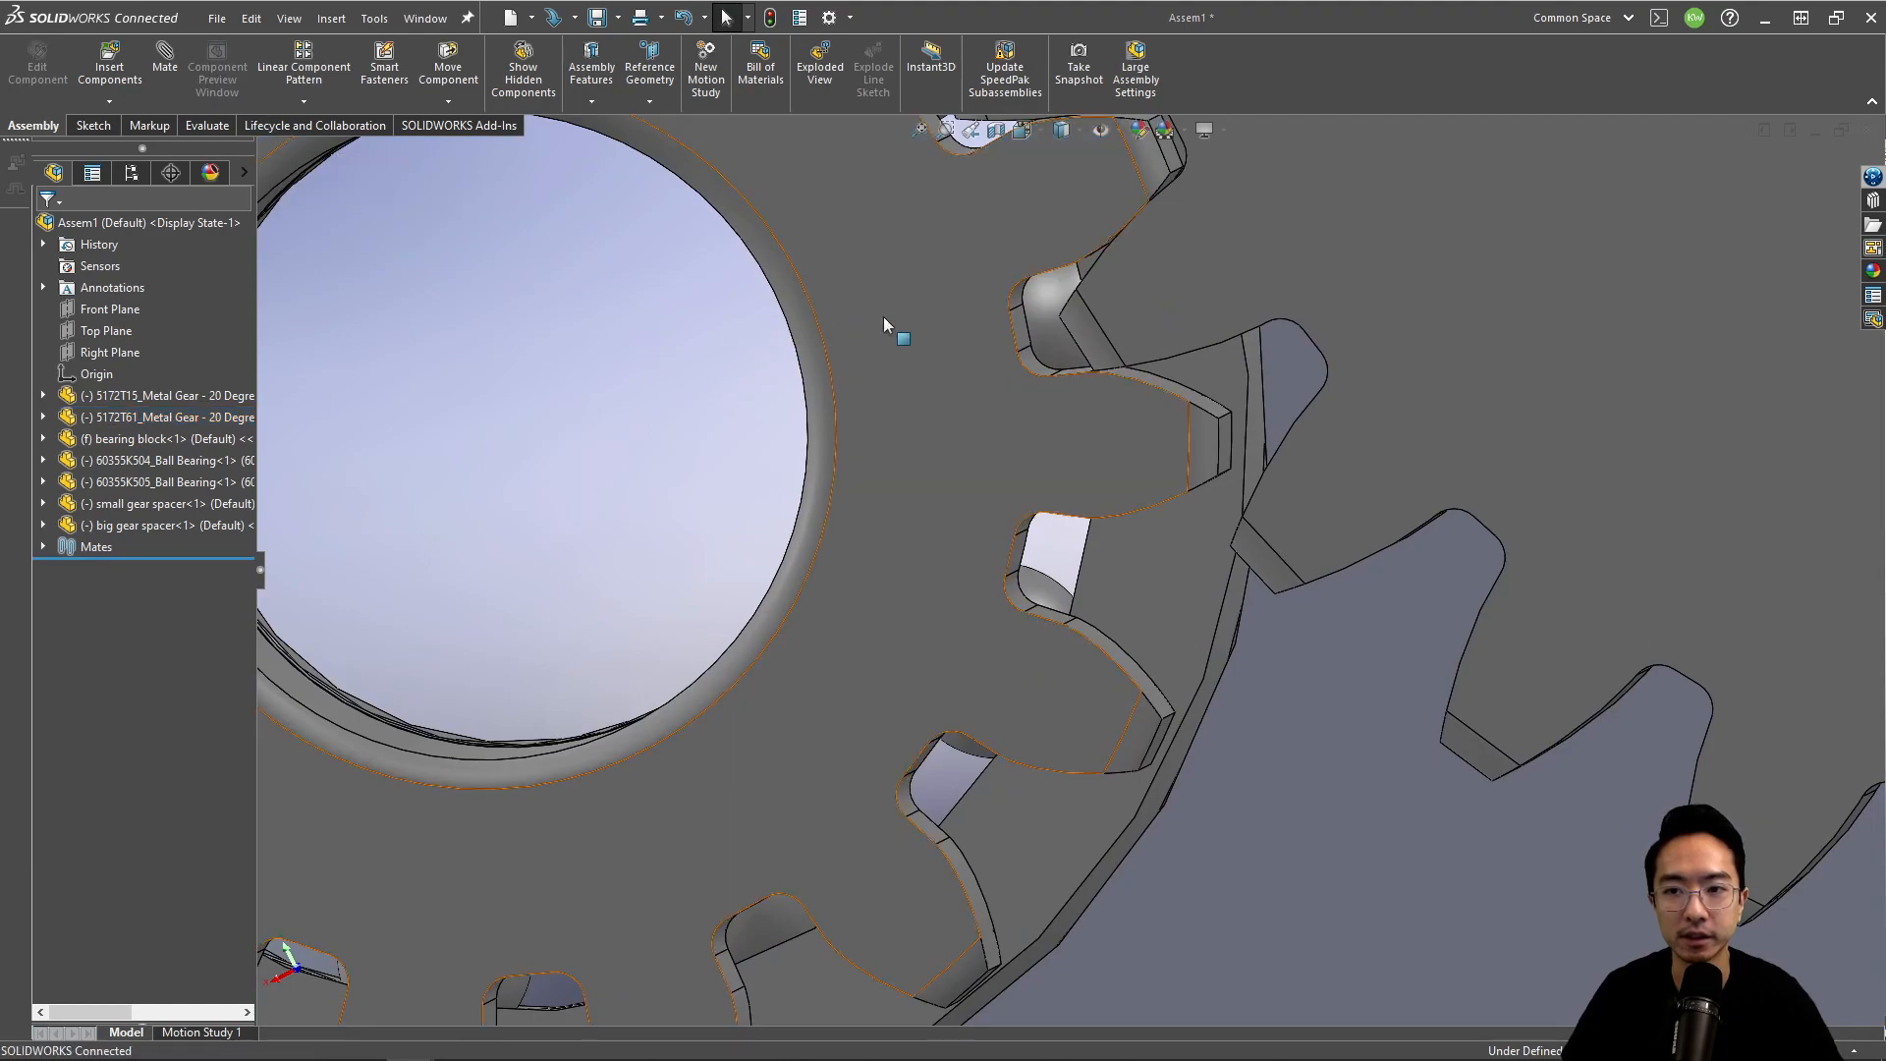
scroll(1041, 393, "up", 3)
scroll(1035, 289, "down", 3)
scroll(1079, 592, "up", 5)
middle_click_drag(1078, 594, 1084, 459)
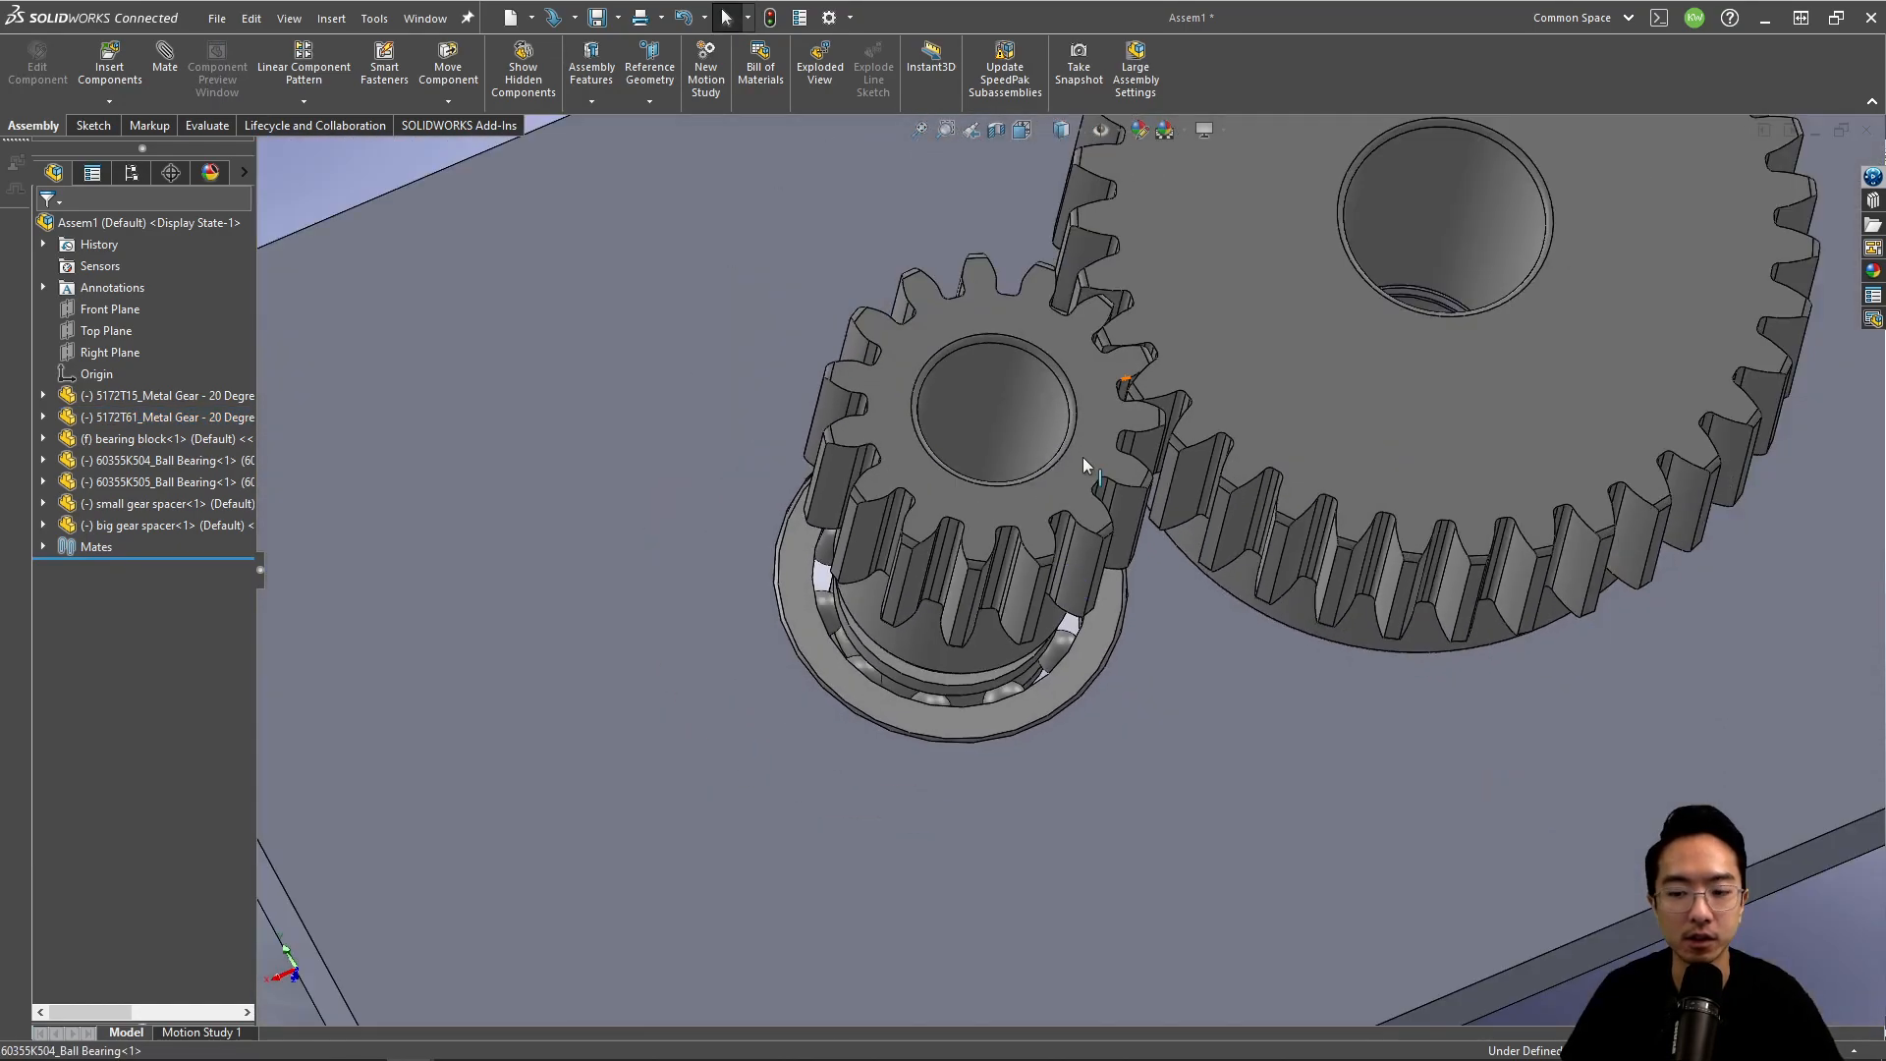
Step: Select both gear hubs for a new mate and check each gear's pitch diameter on its McMaster-Carr product page
left_click(163, 55)
middle_click_drag(981, 678, 973, 614)
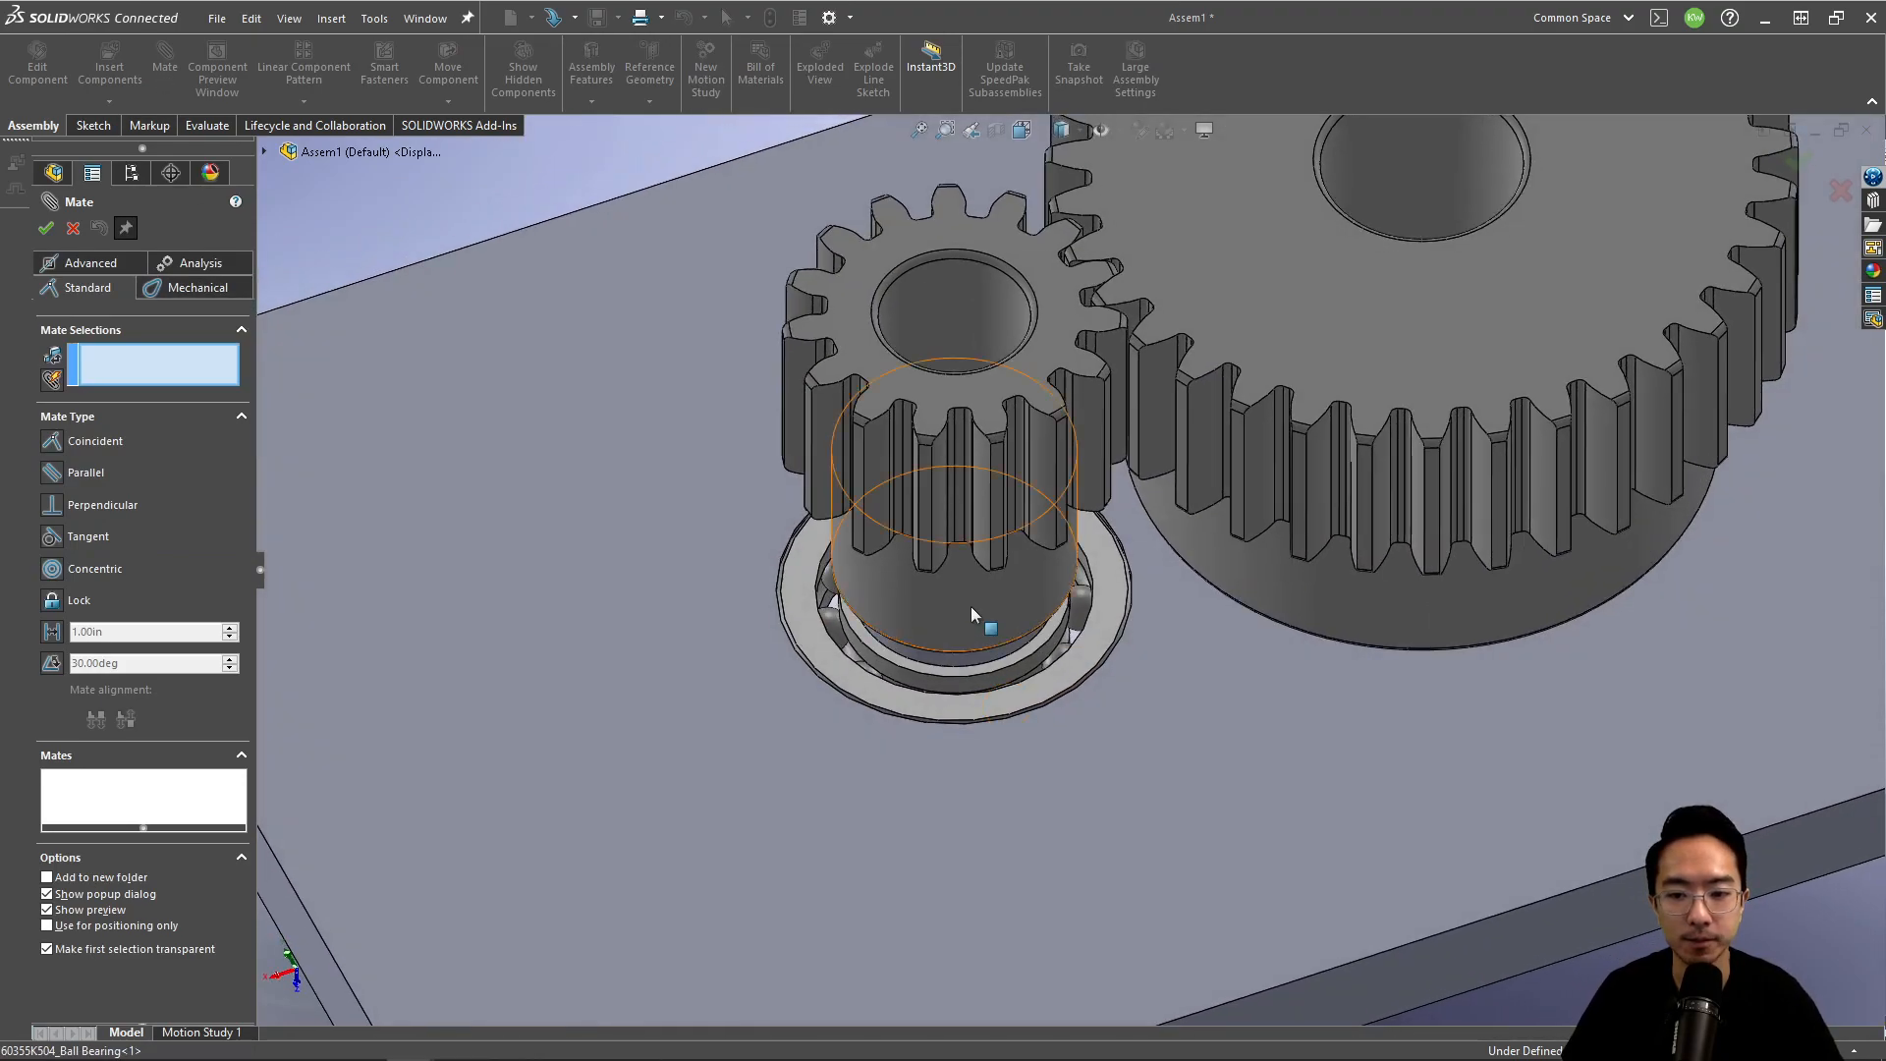
left_click(972, 614)
left_click(1295, 607)
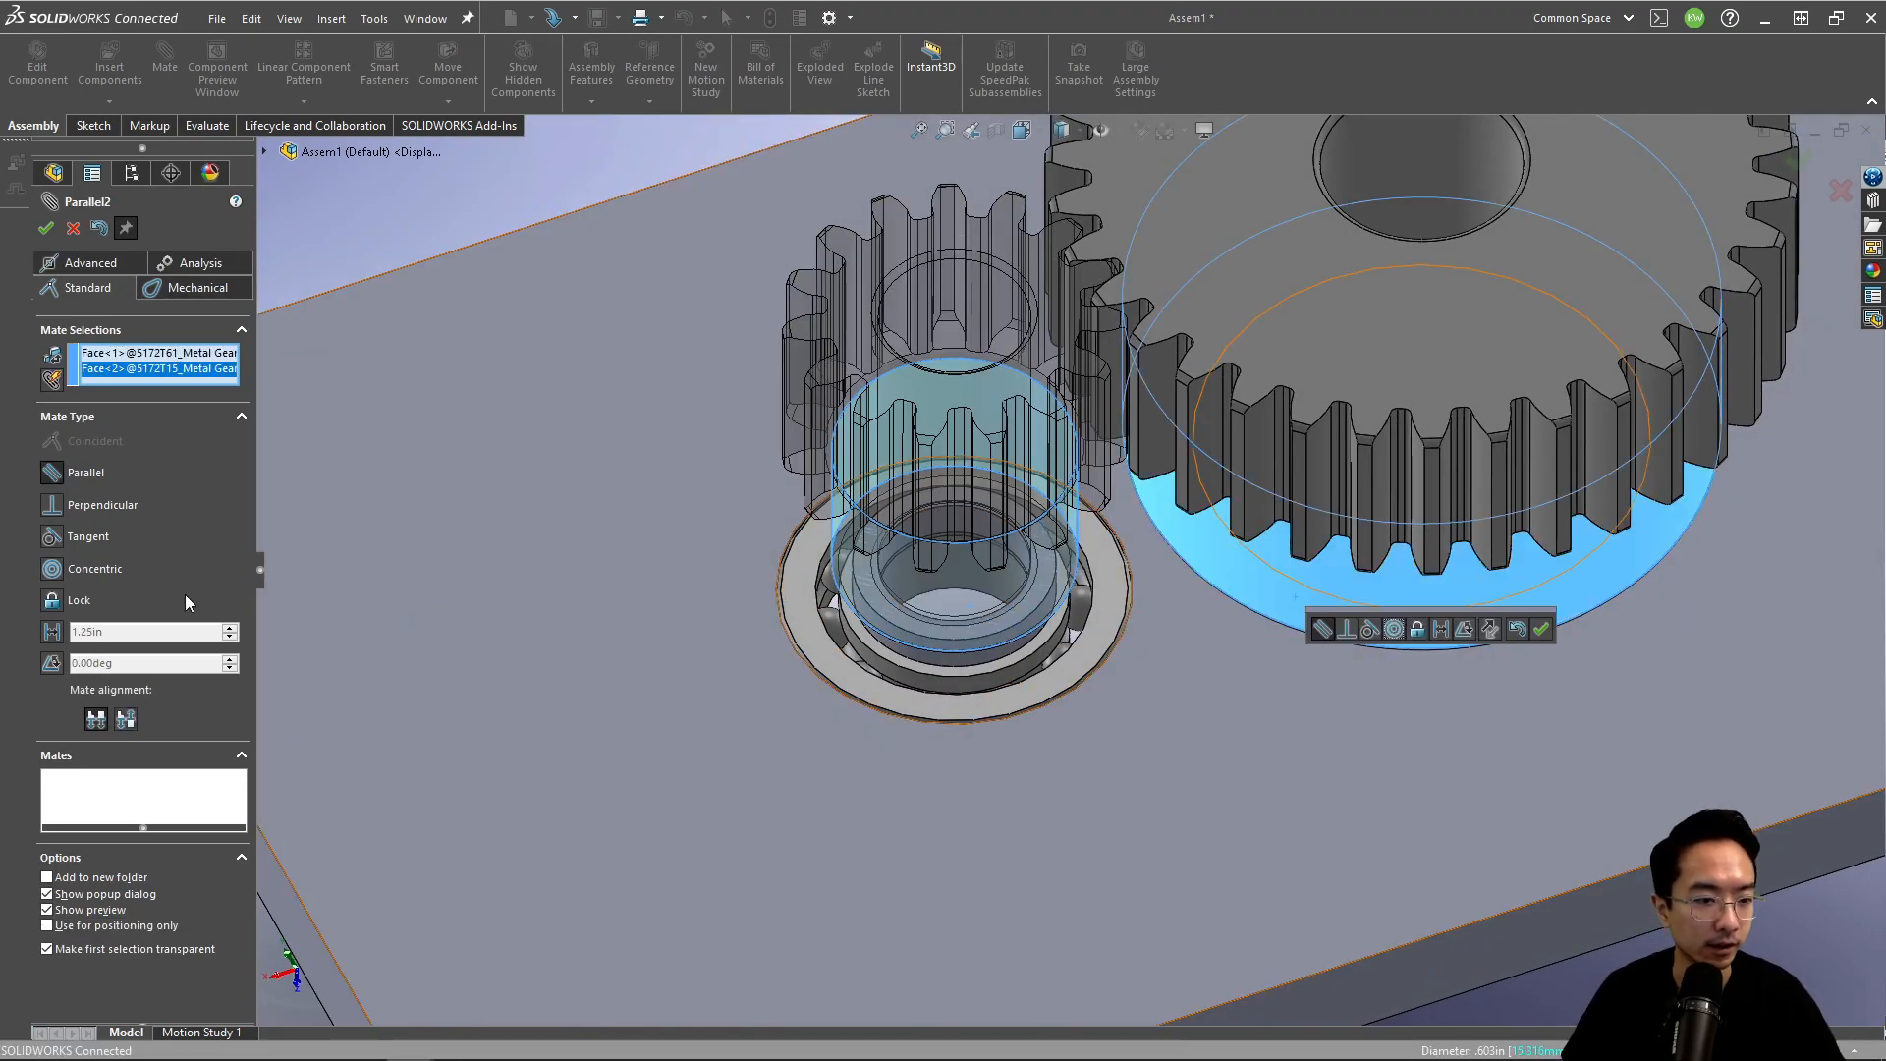
mouse_move(147, 1056)
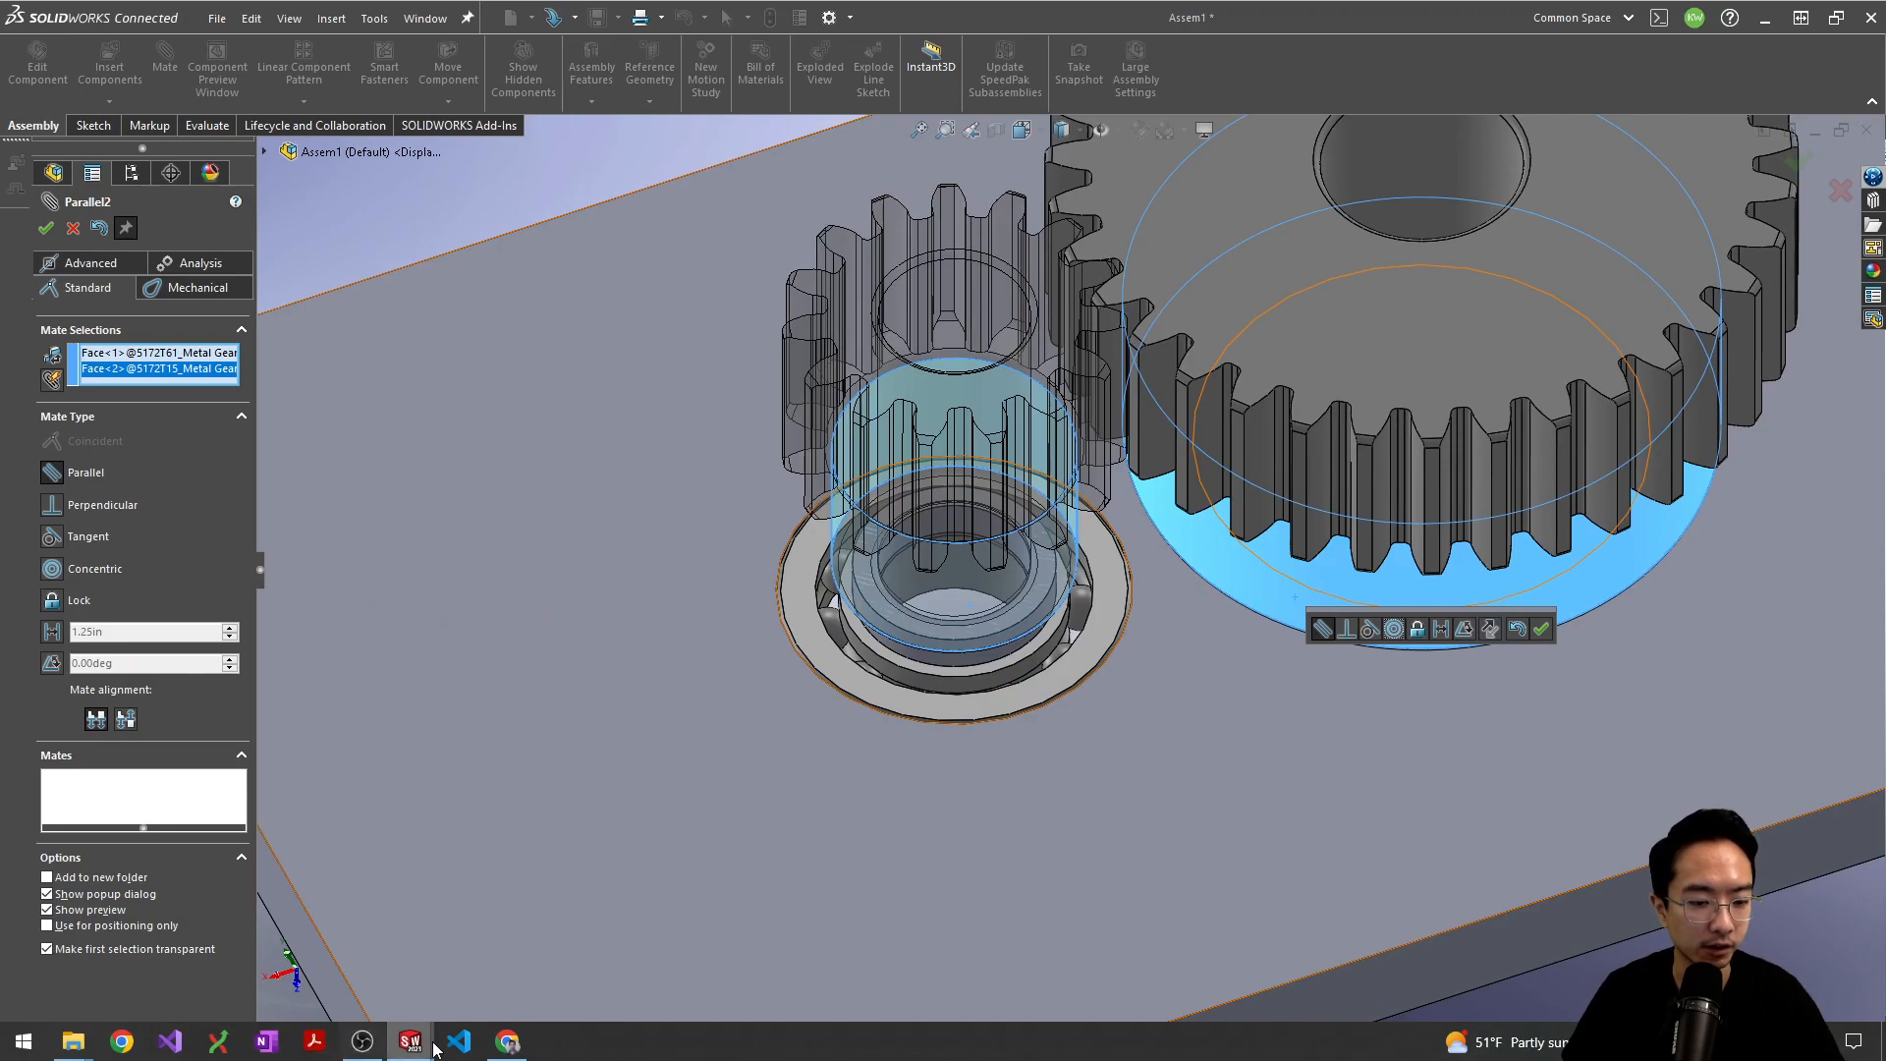
left_click(508, 1043)
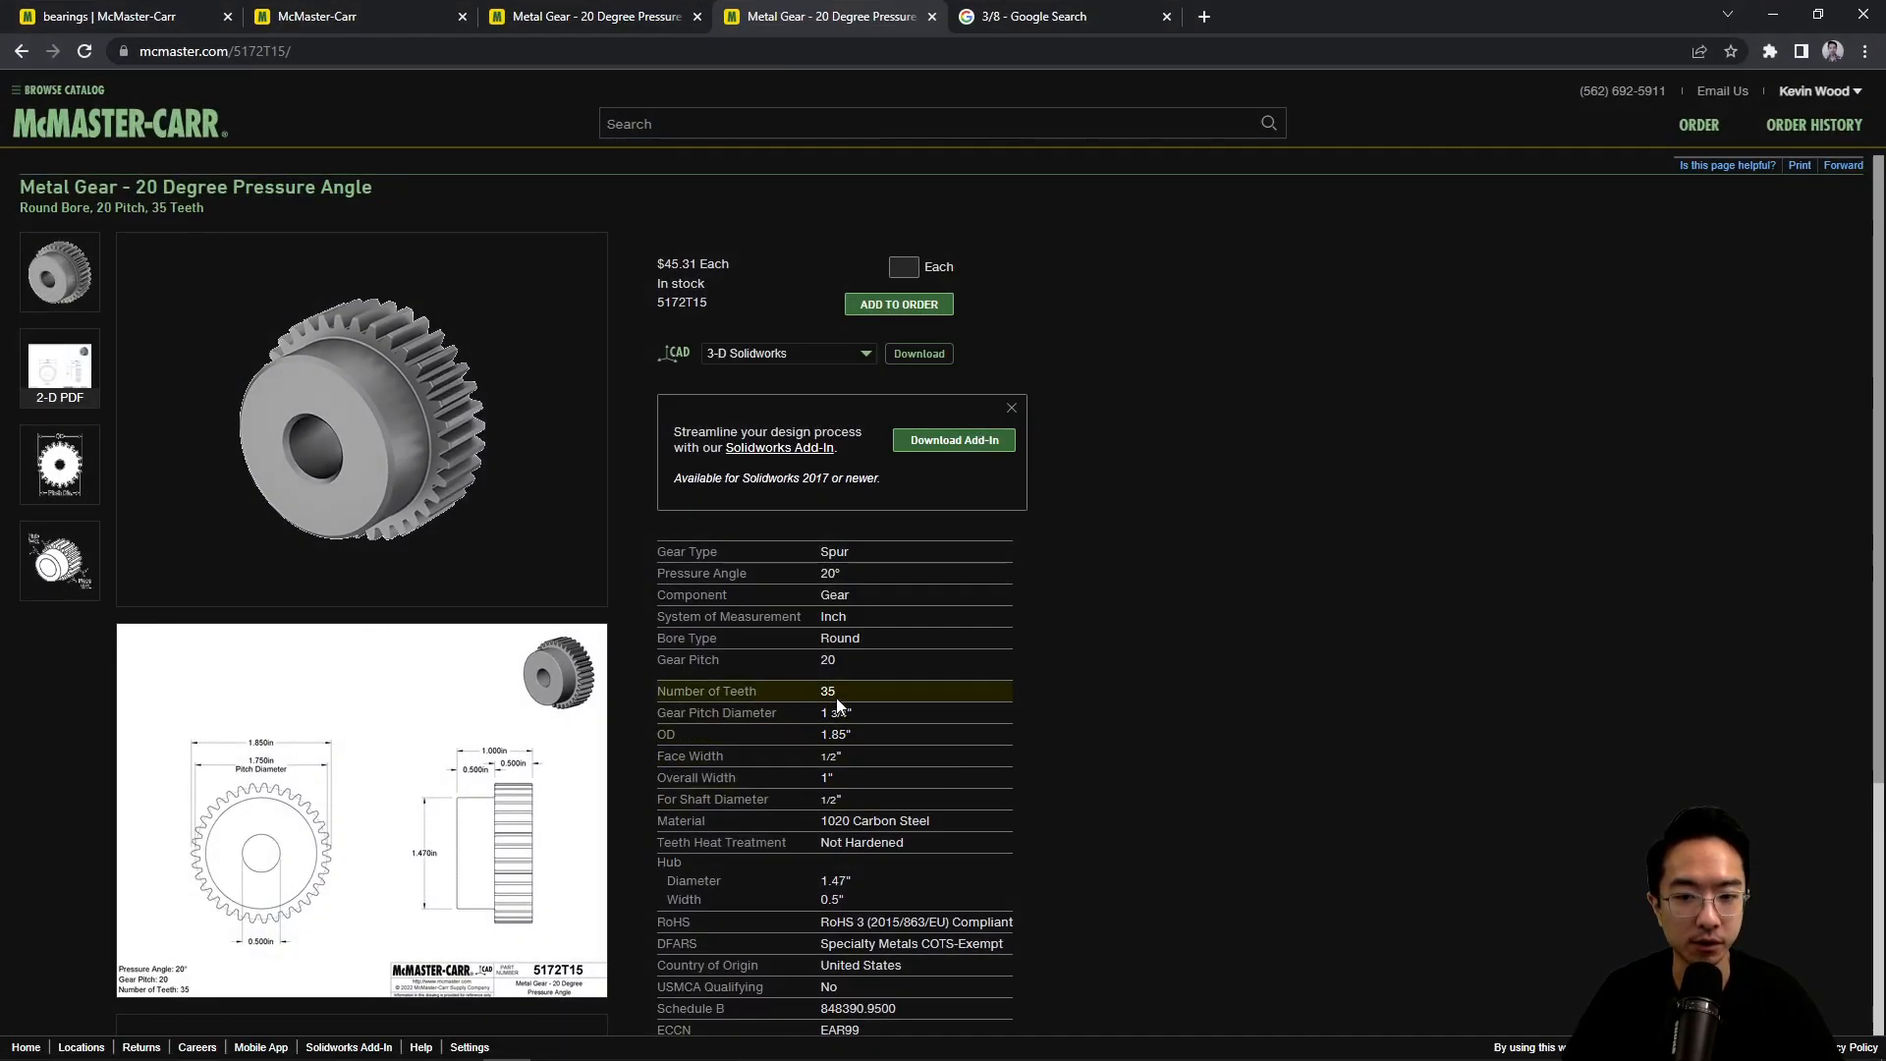
left_click(638, 17)
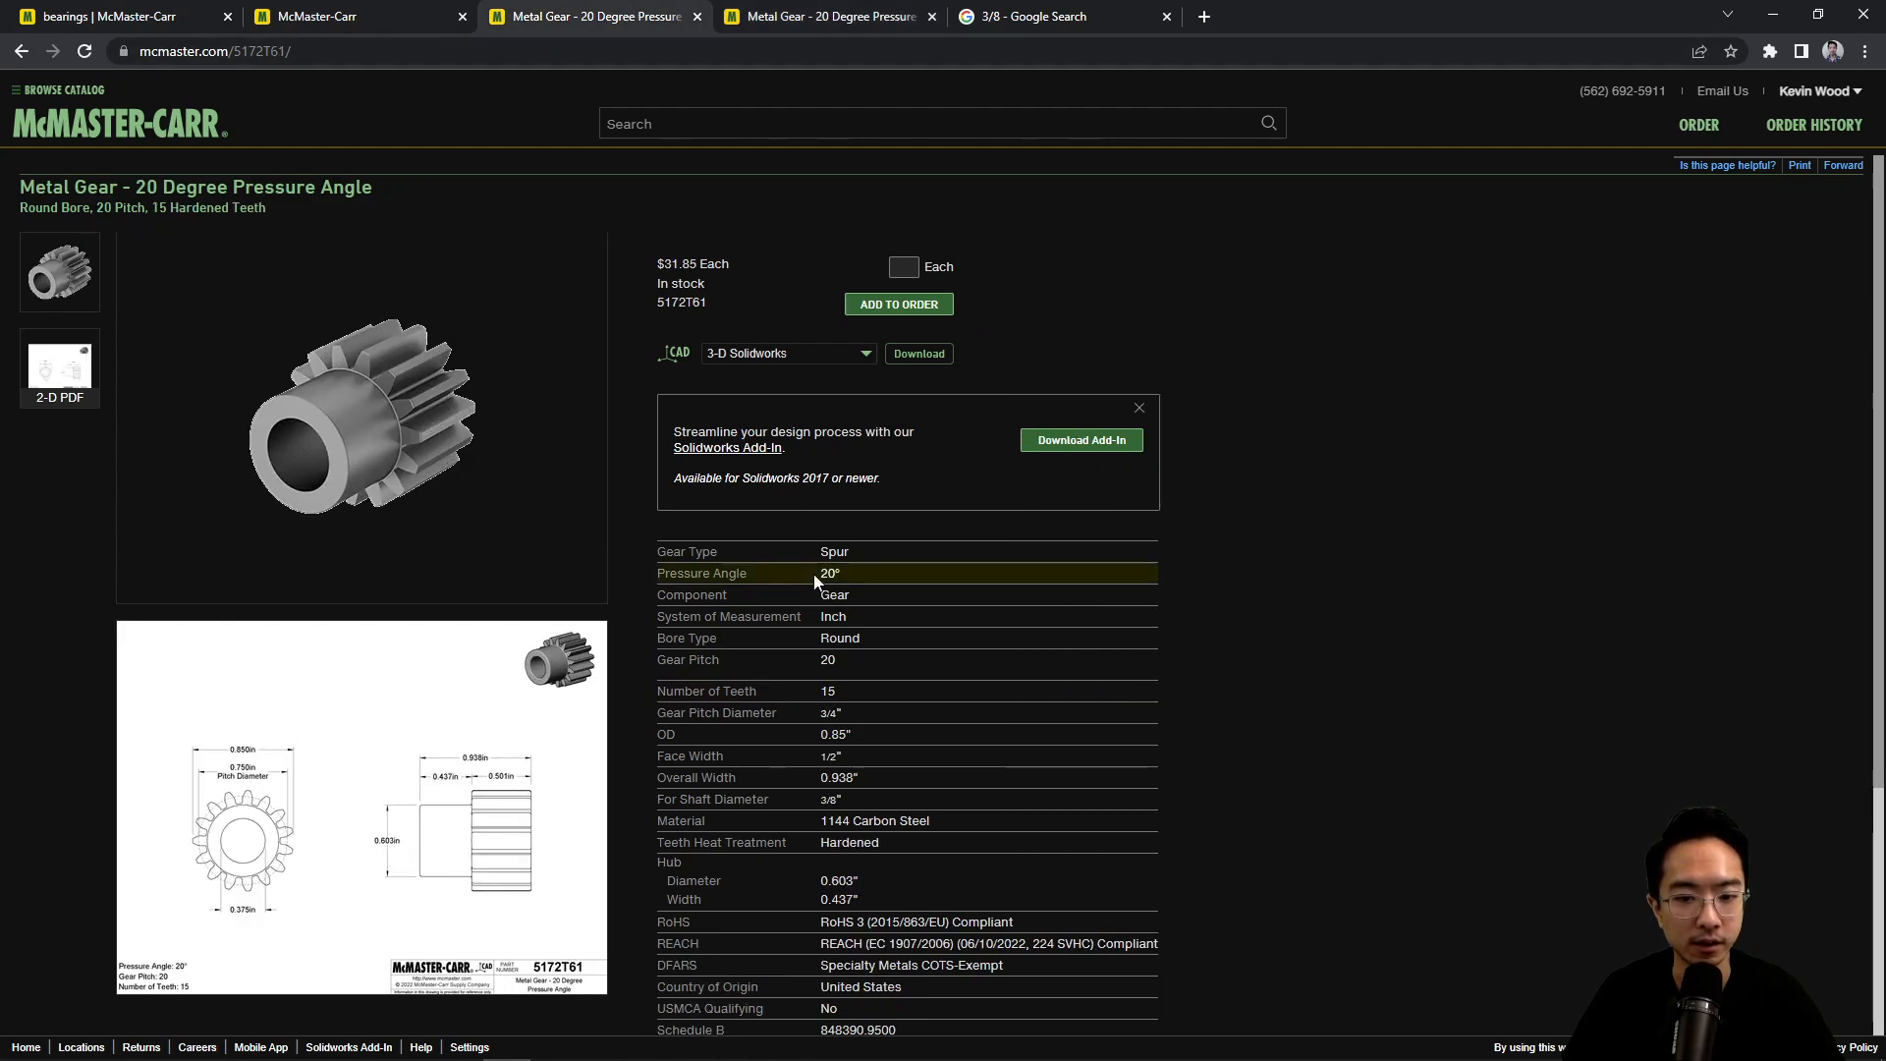
left_click(1788, 16)
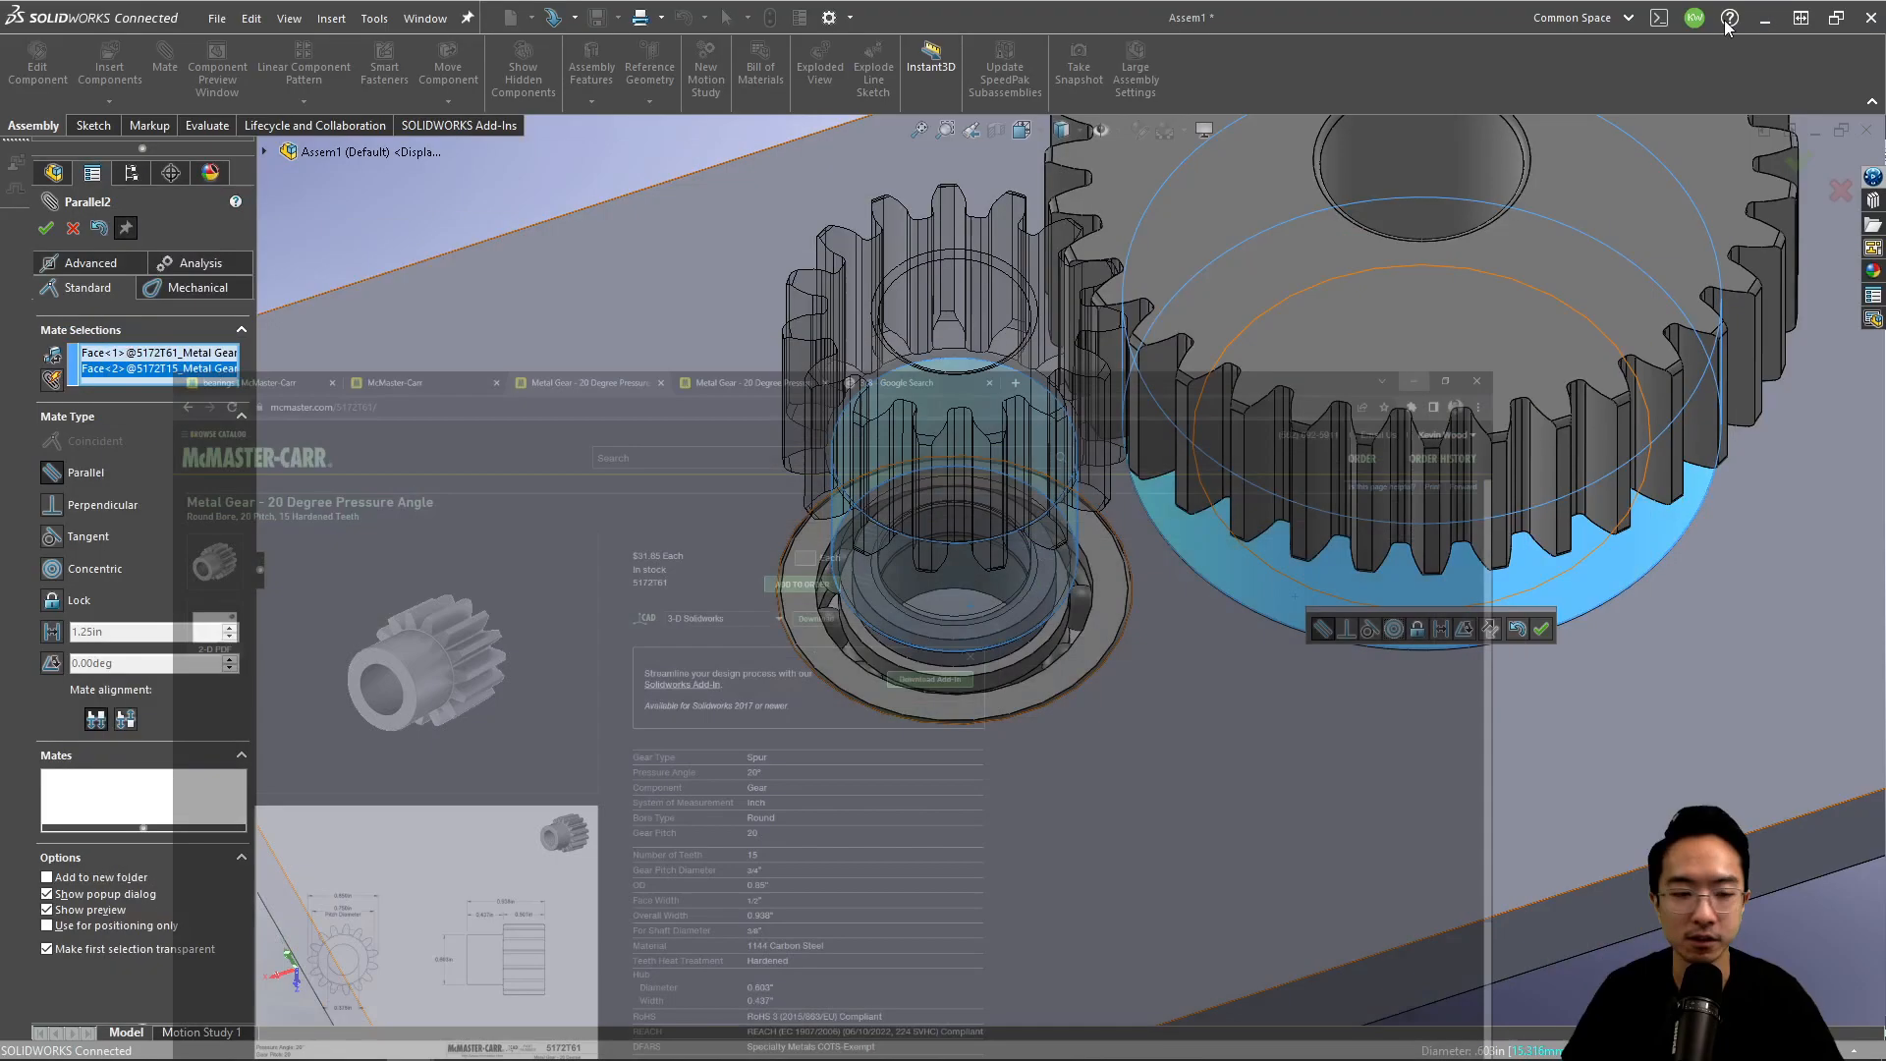
Step: Make it a gear mate with a ratio of 0.75 in to 1.75 in and finish mating
left_click(167, 289)
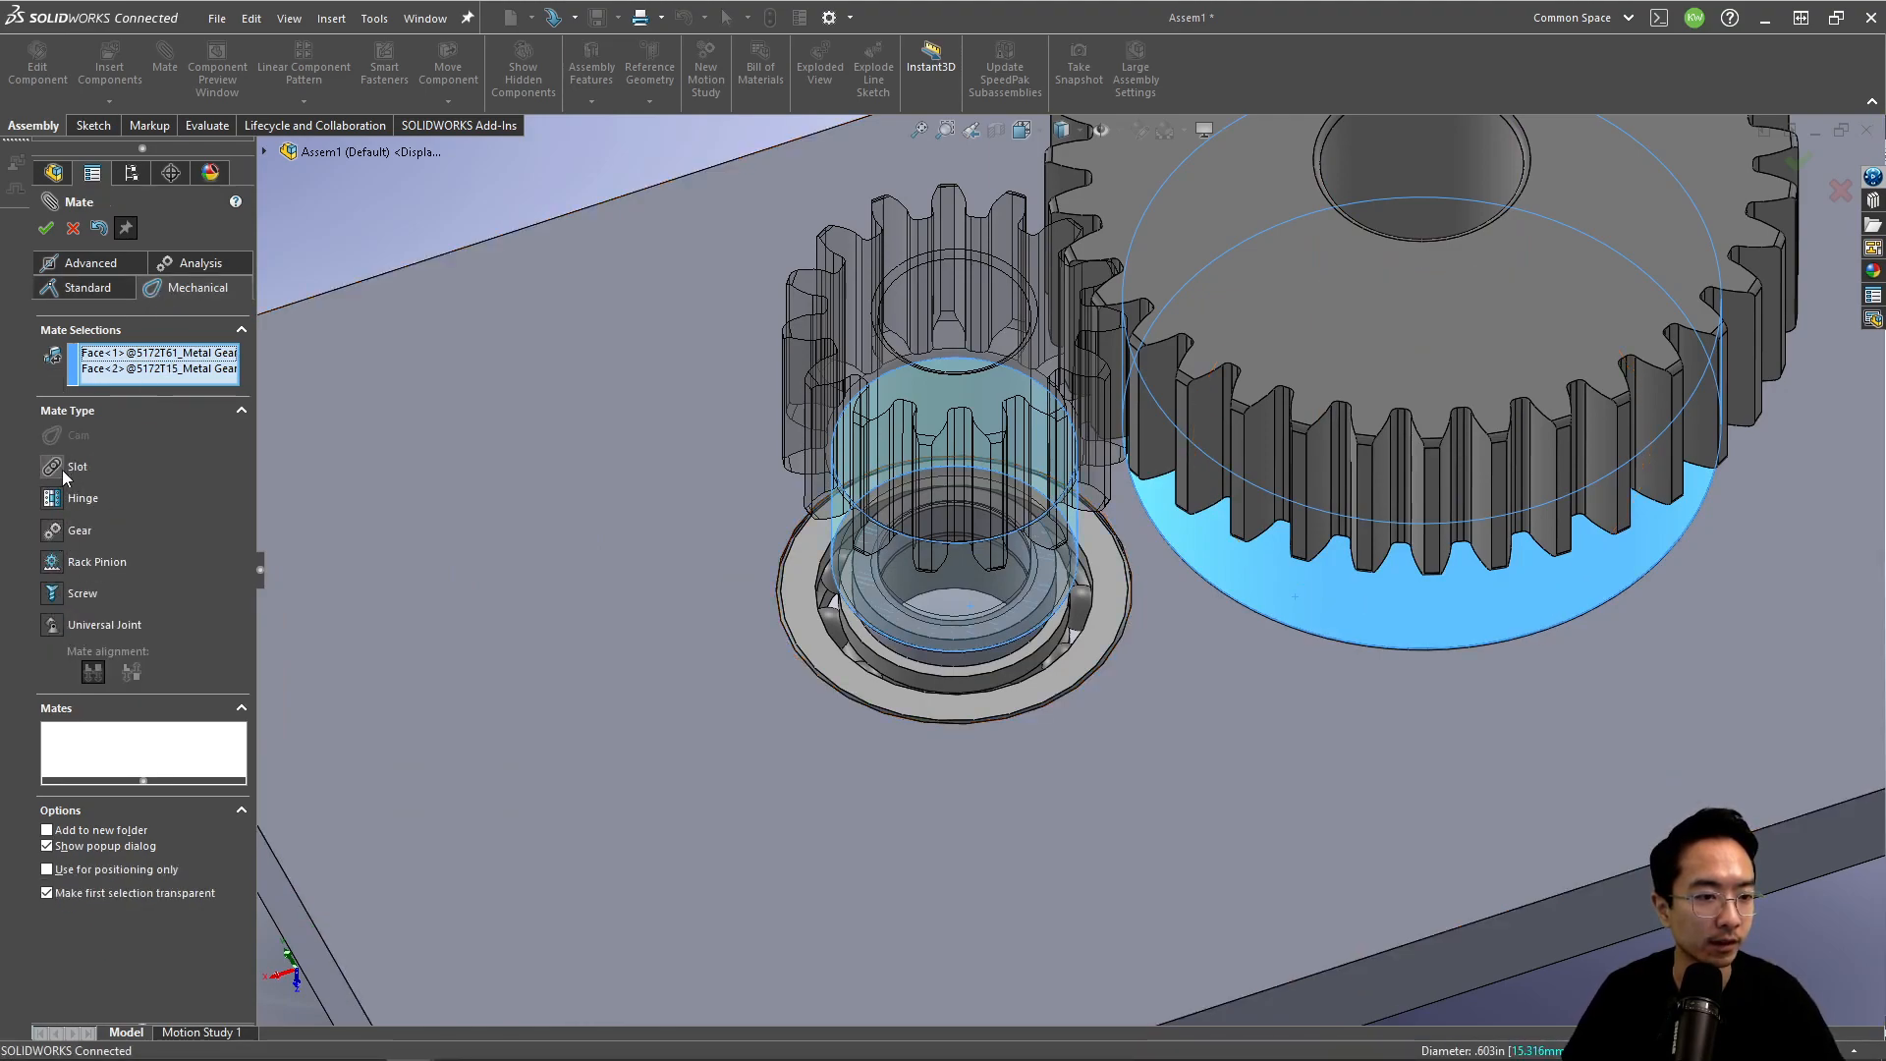
left_click(49, 531)
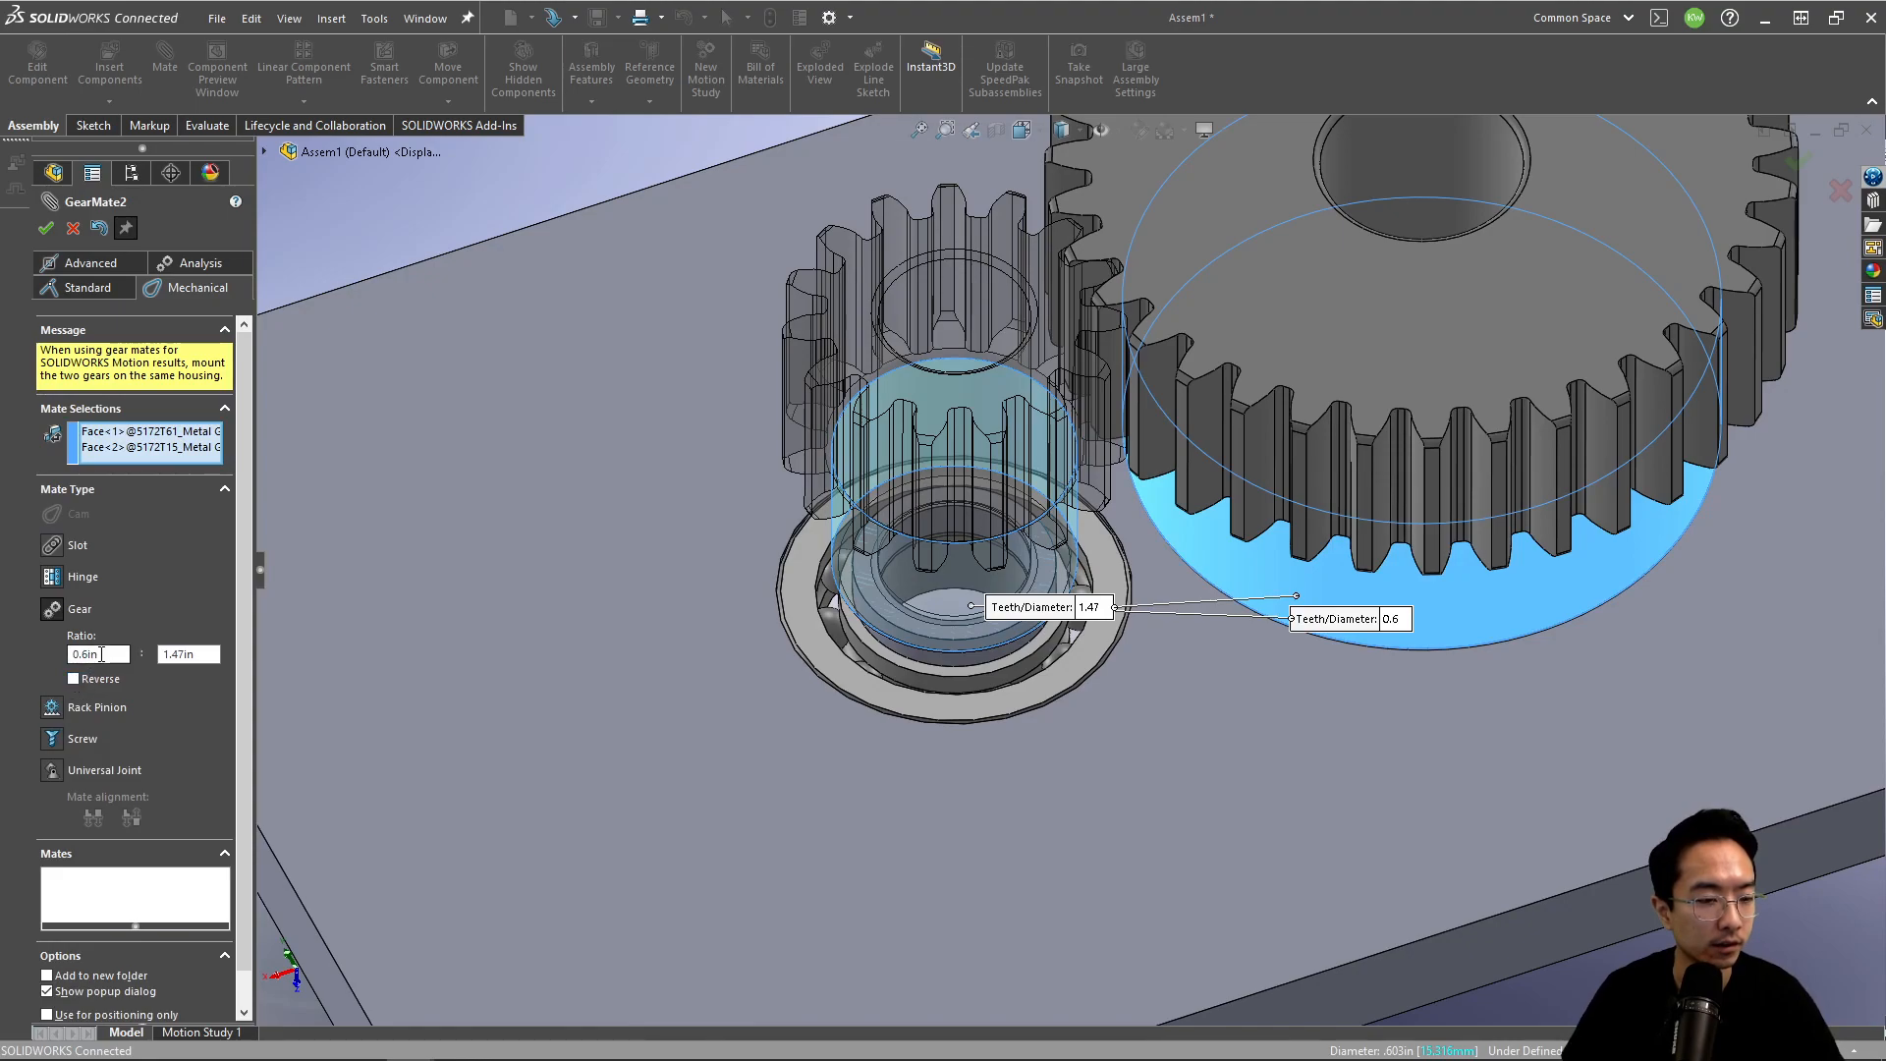
left_click_drag(101, 654, 37, 653)
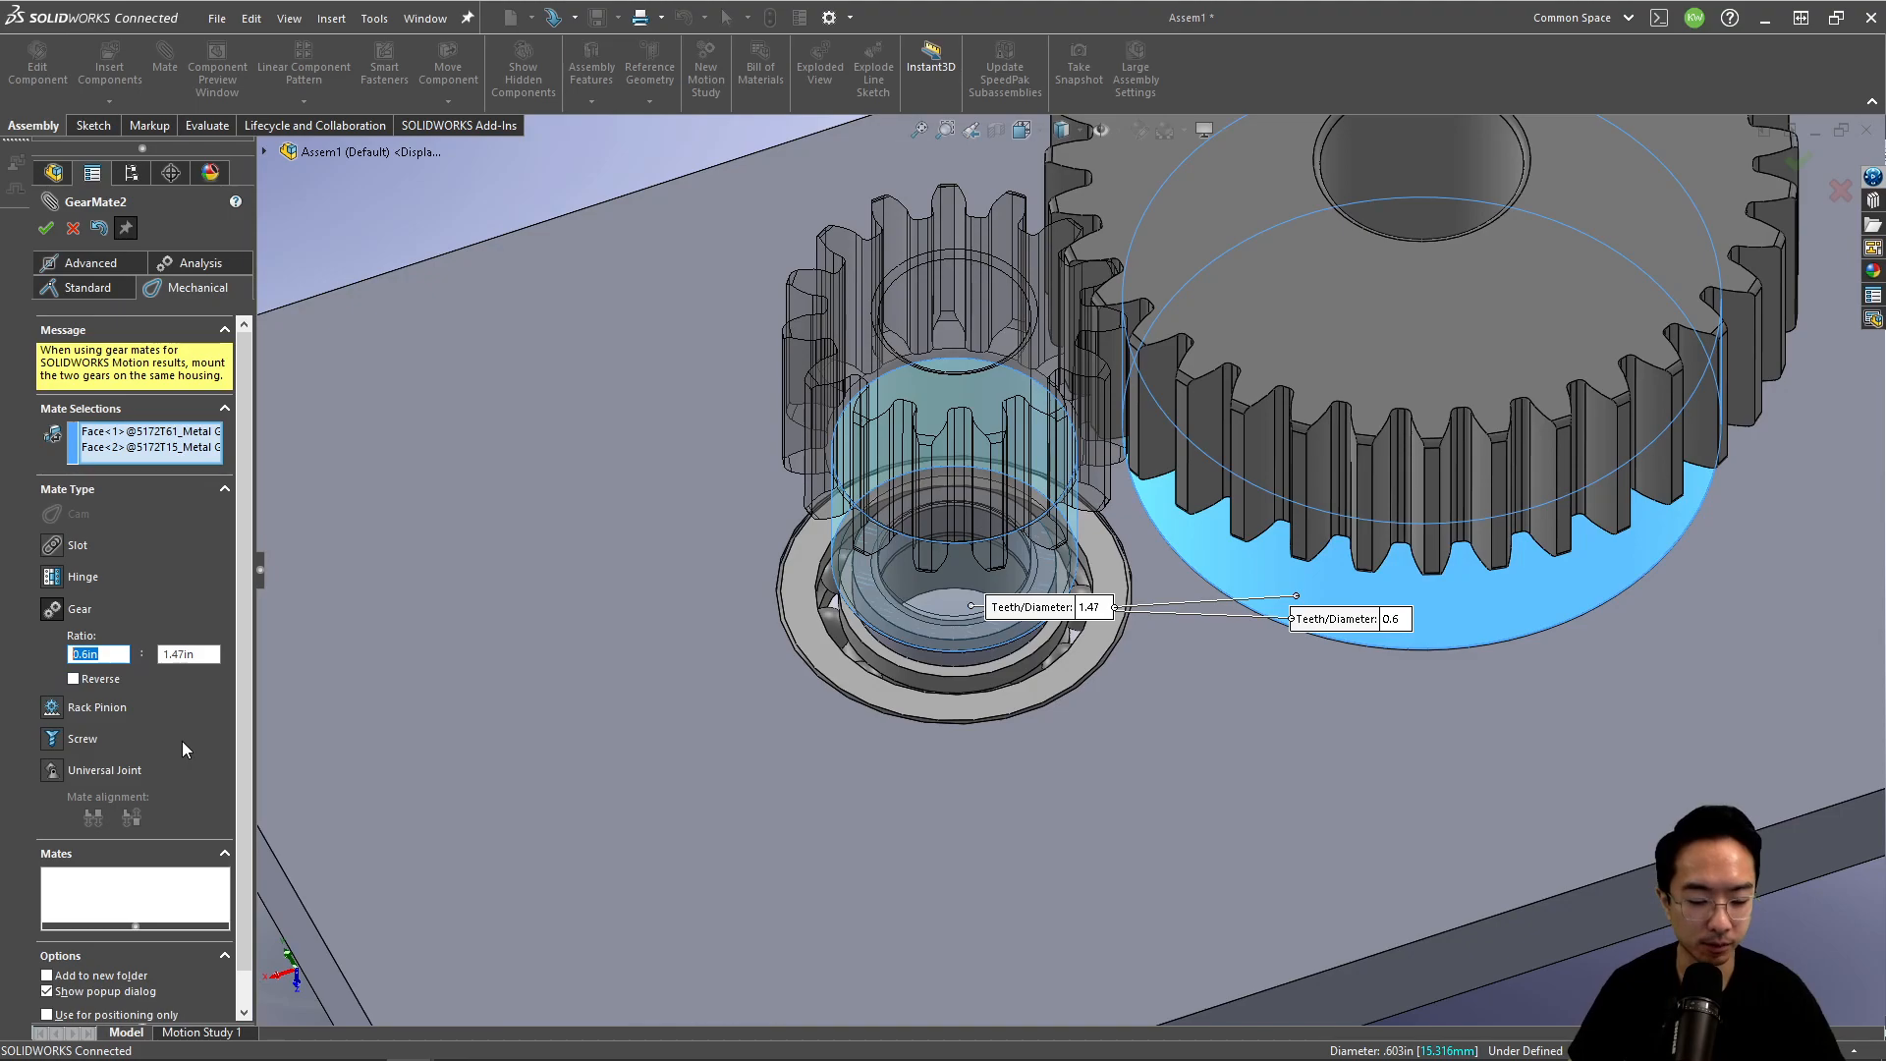
type(".7")
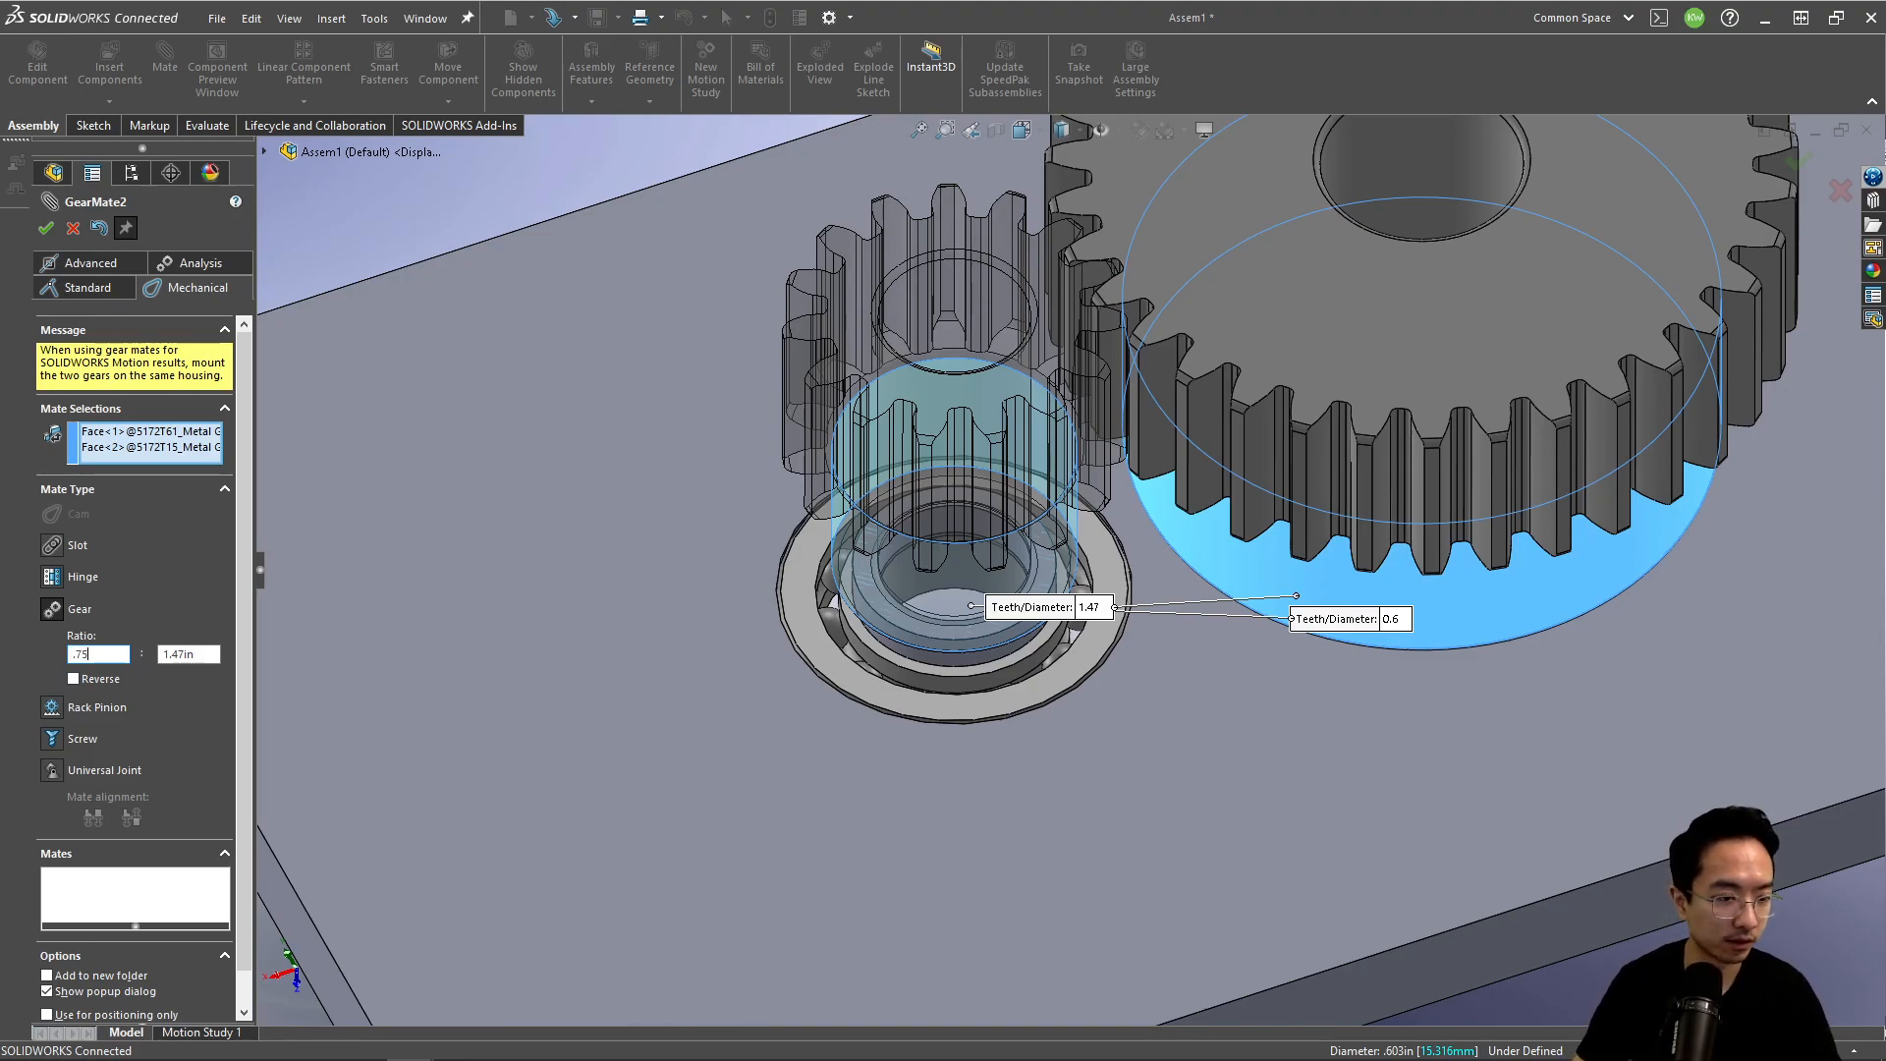
type("5")
key("Tab")
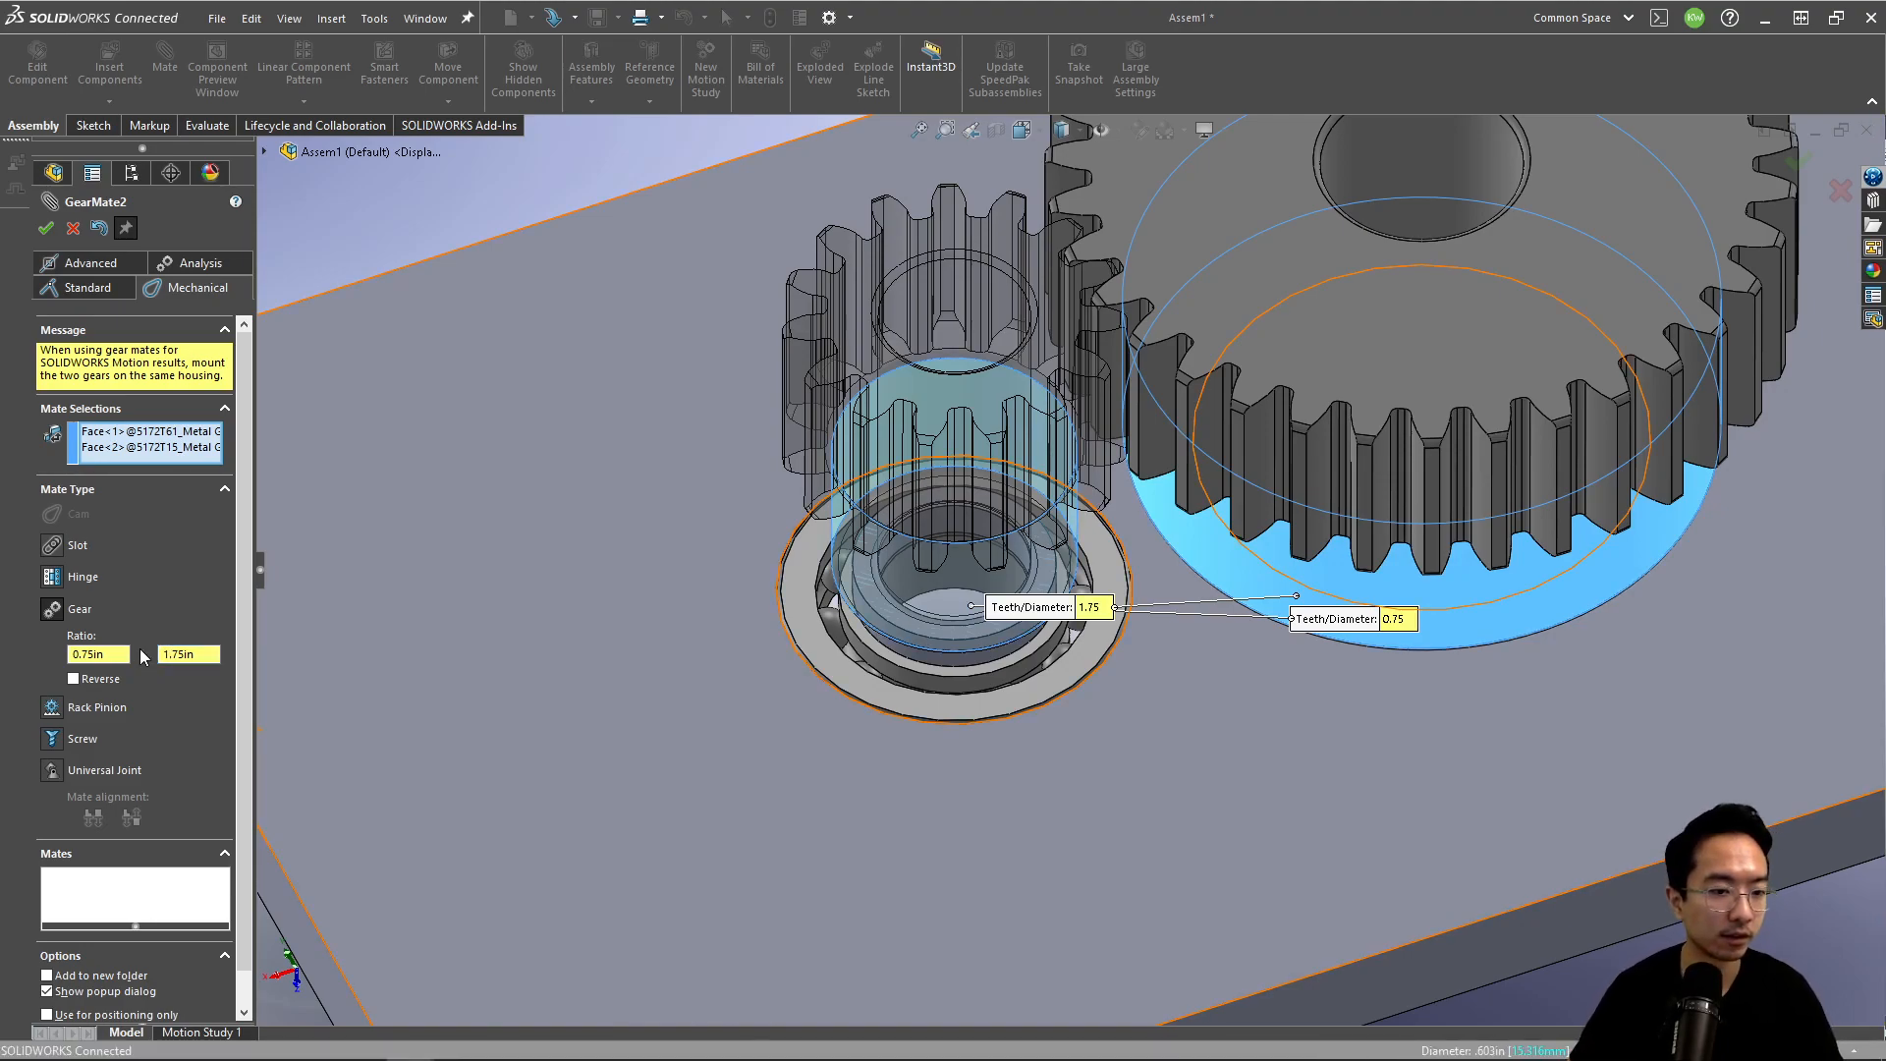
left_click(47, 232)
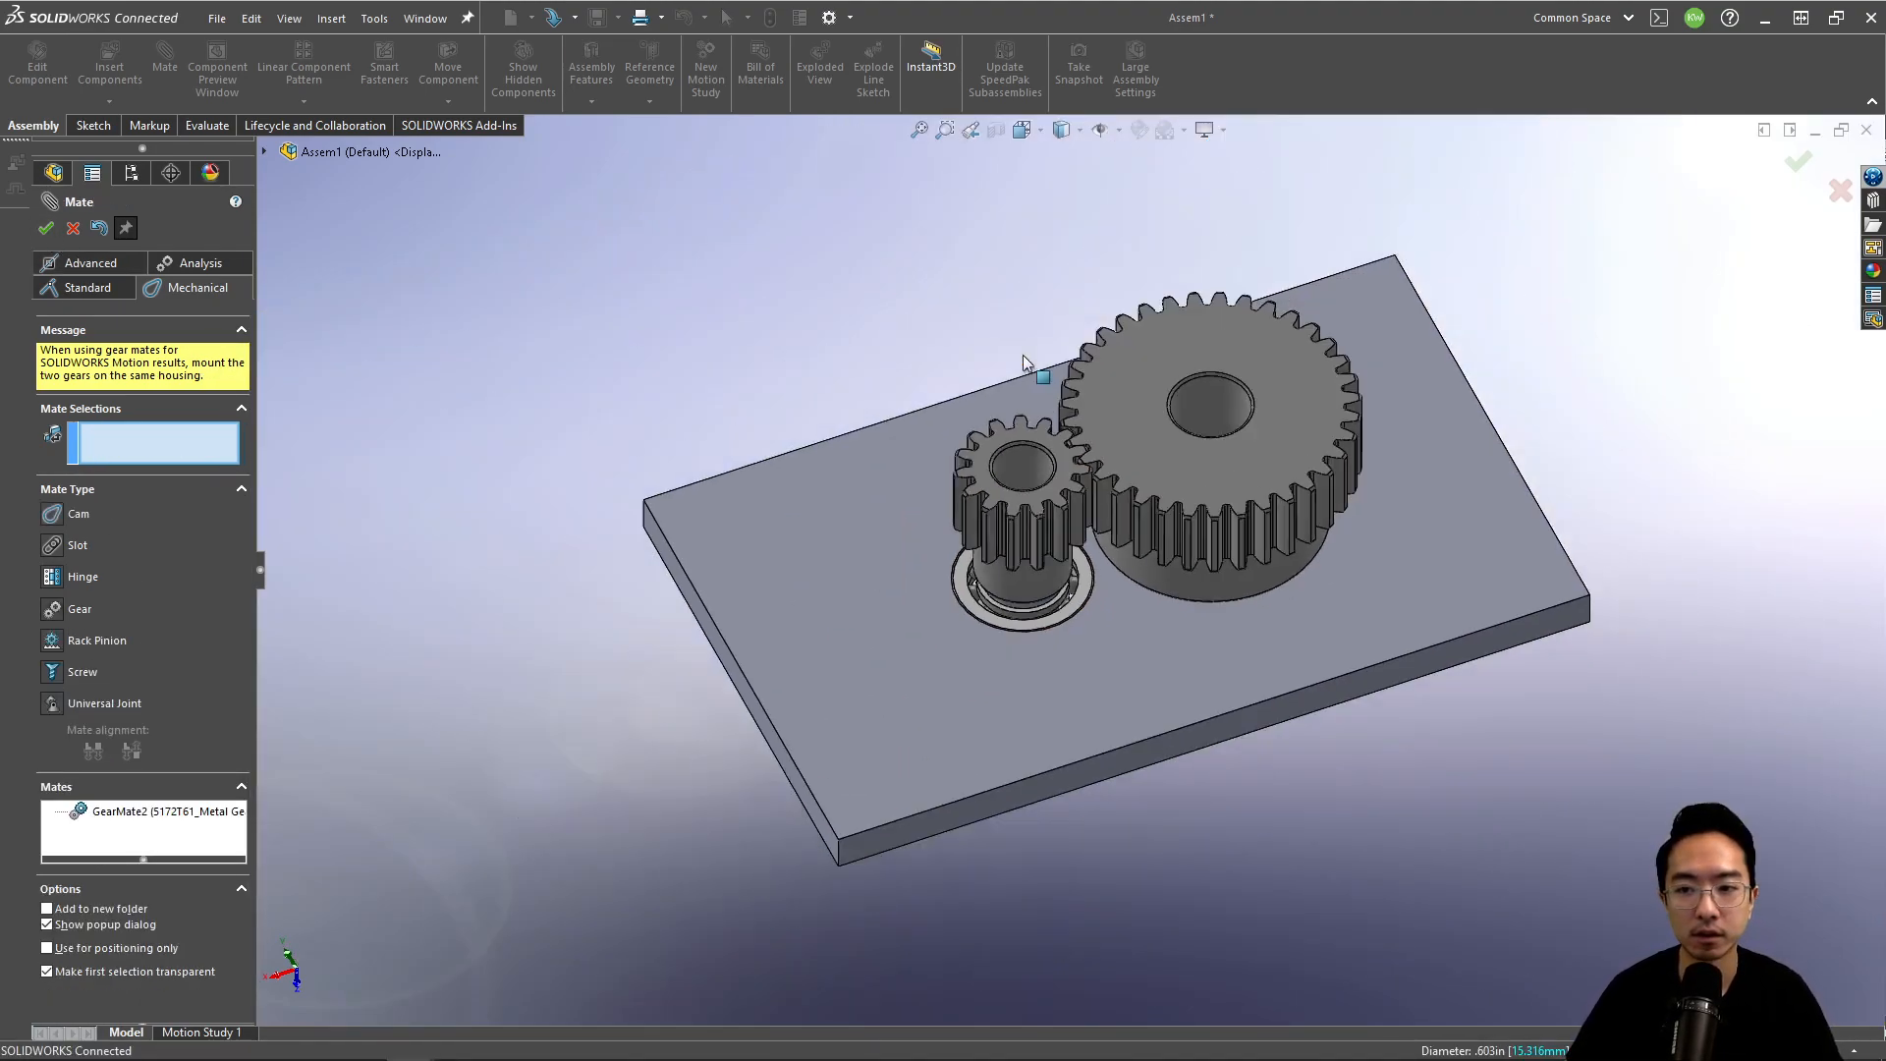
left_click(1794, 155)
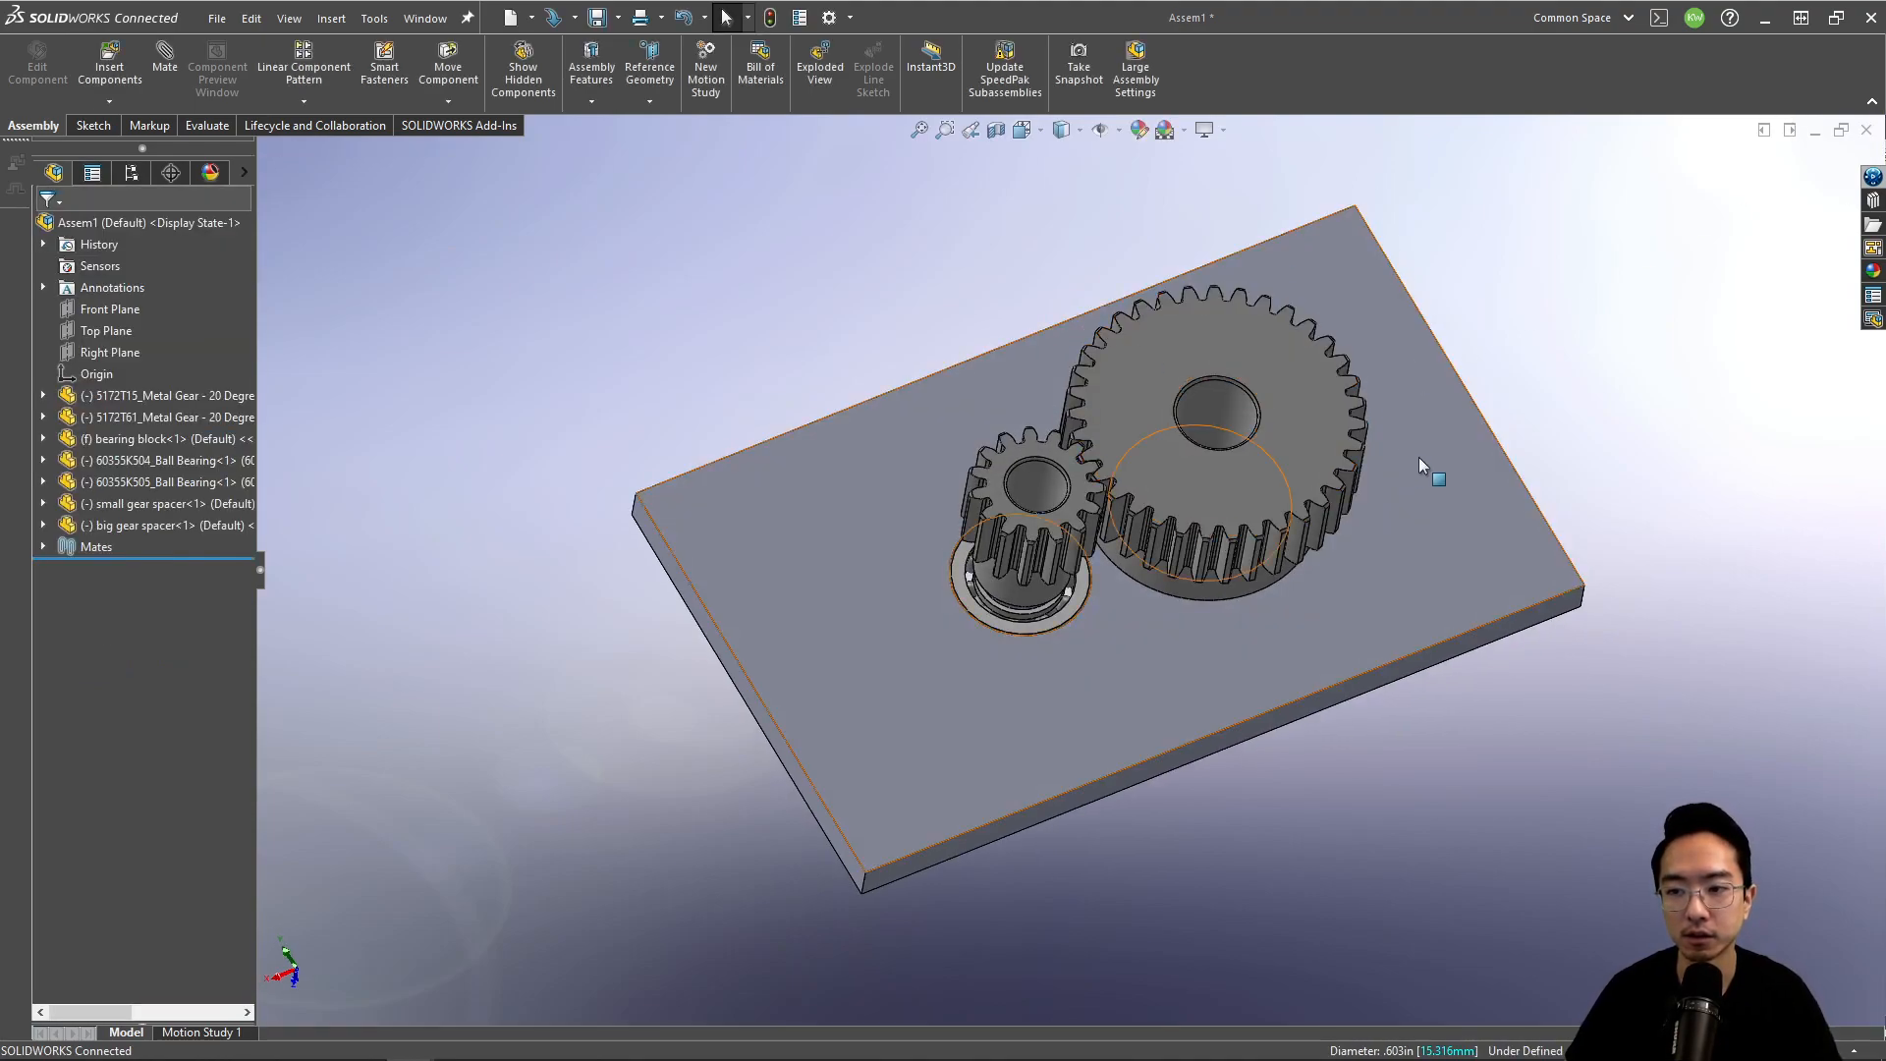
Step: Rotate the meshed gears to check the motion of the new gear mate
left_click(1418, 457)
left_click(1594, 398)
left_click_drag(1093, 521, 1108, 621)
left_click(275, 493)
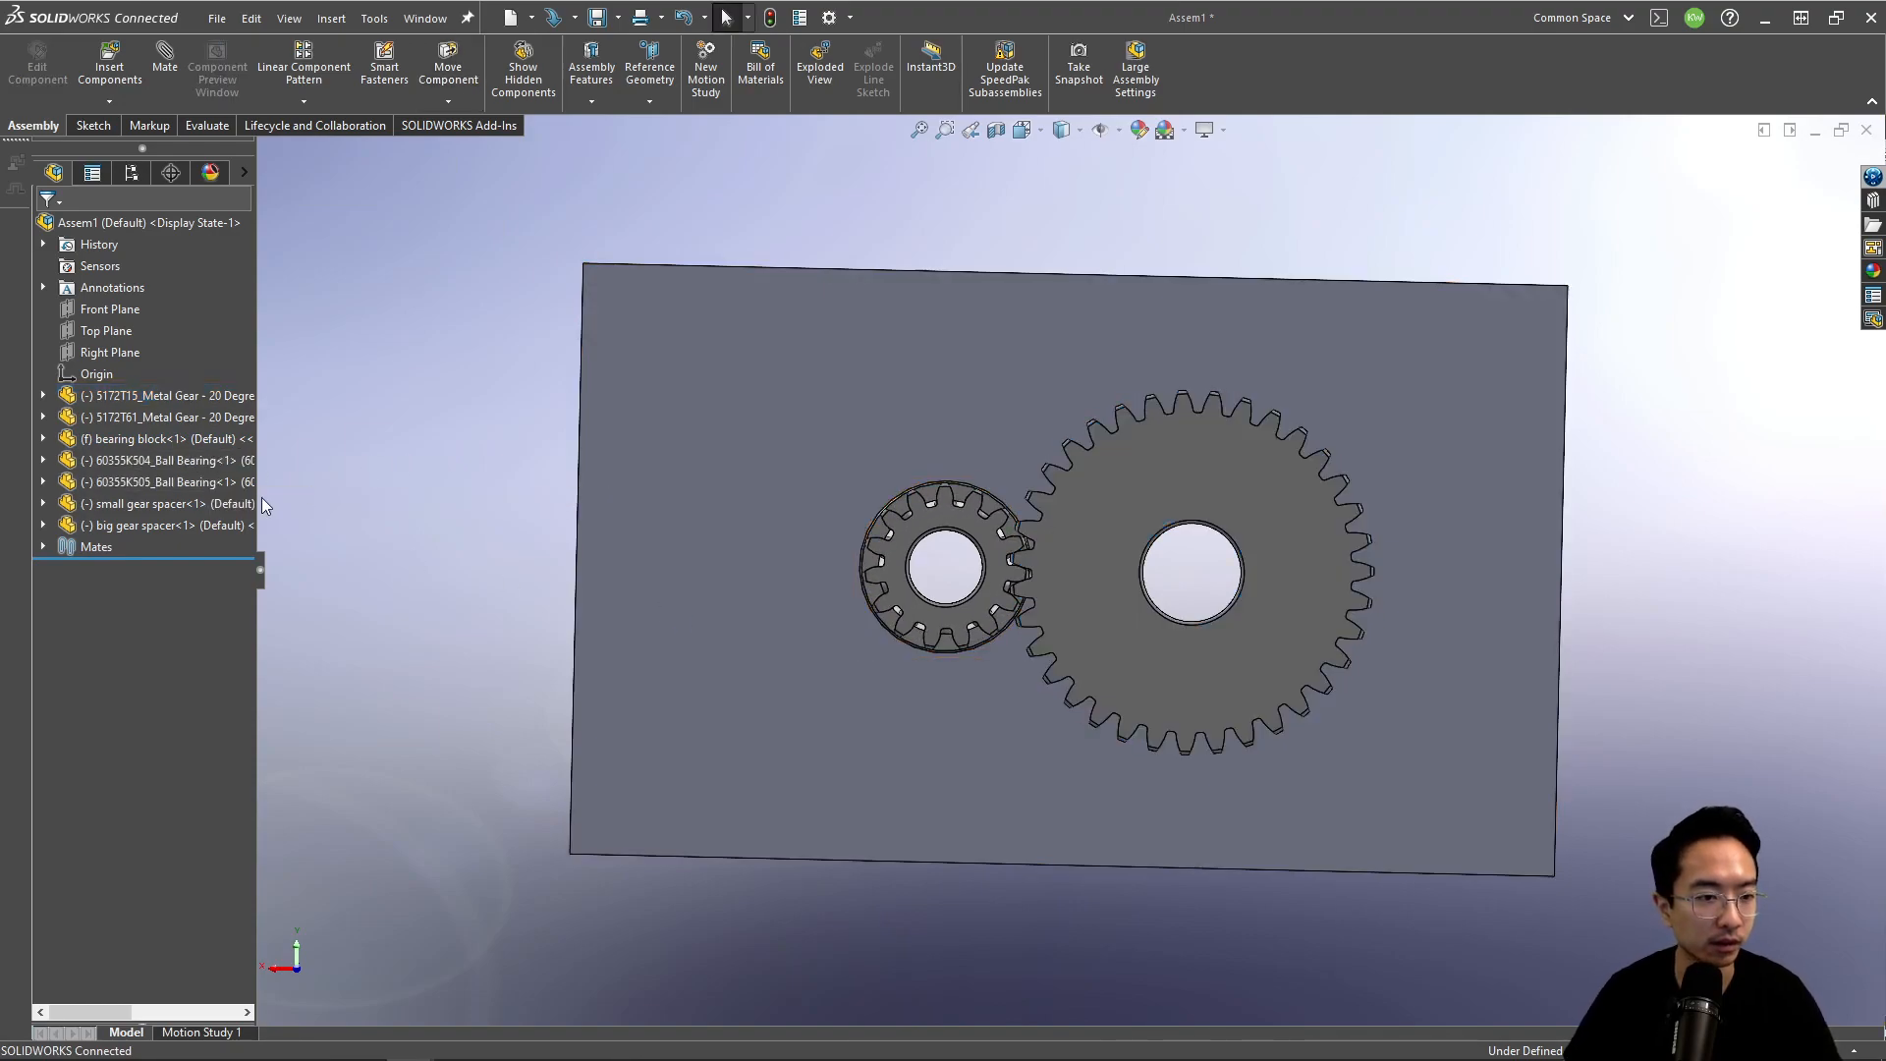
Step: Float the fixed bearing block and move it slightly to test its freedom
right_click(149, 444)
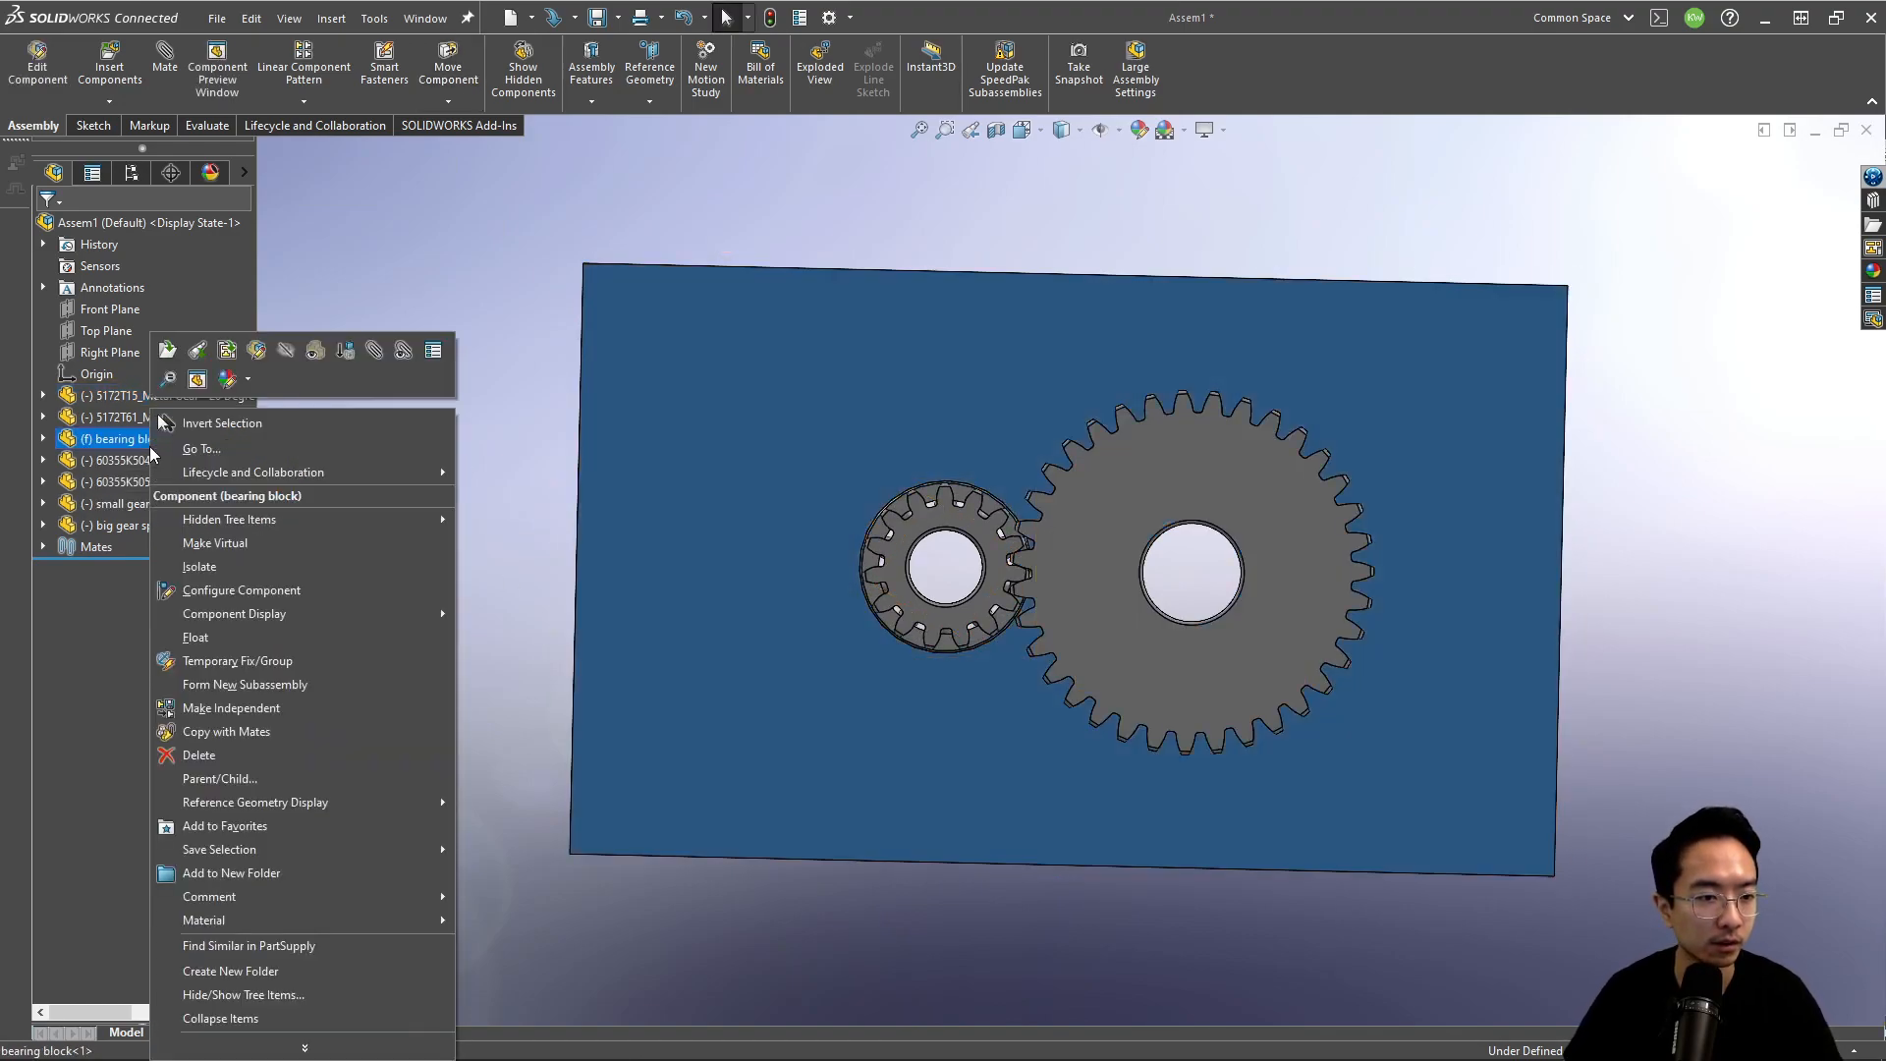
left_click(187, 636)
left_click_drag(605, 761, 626, 723)
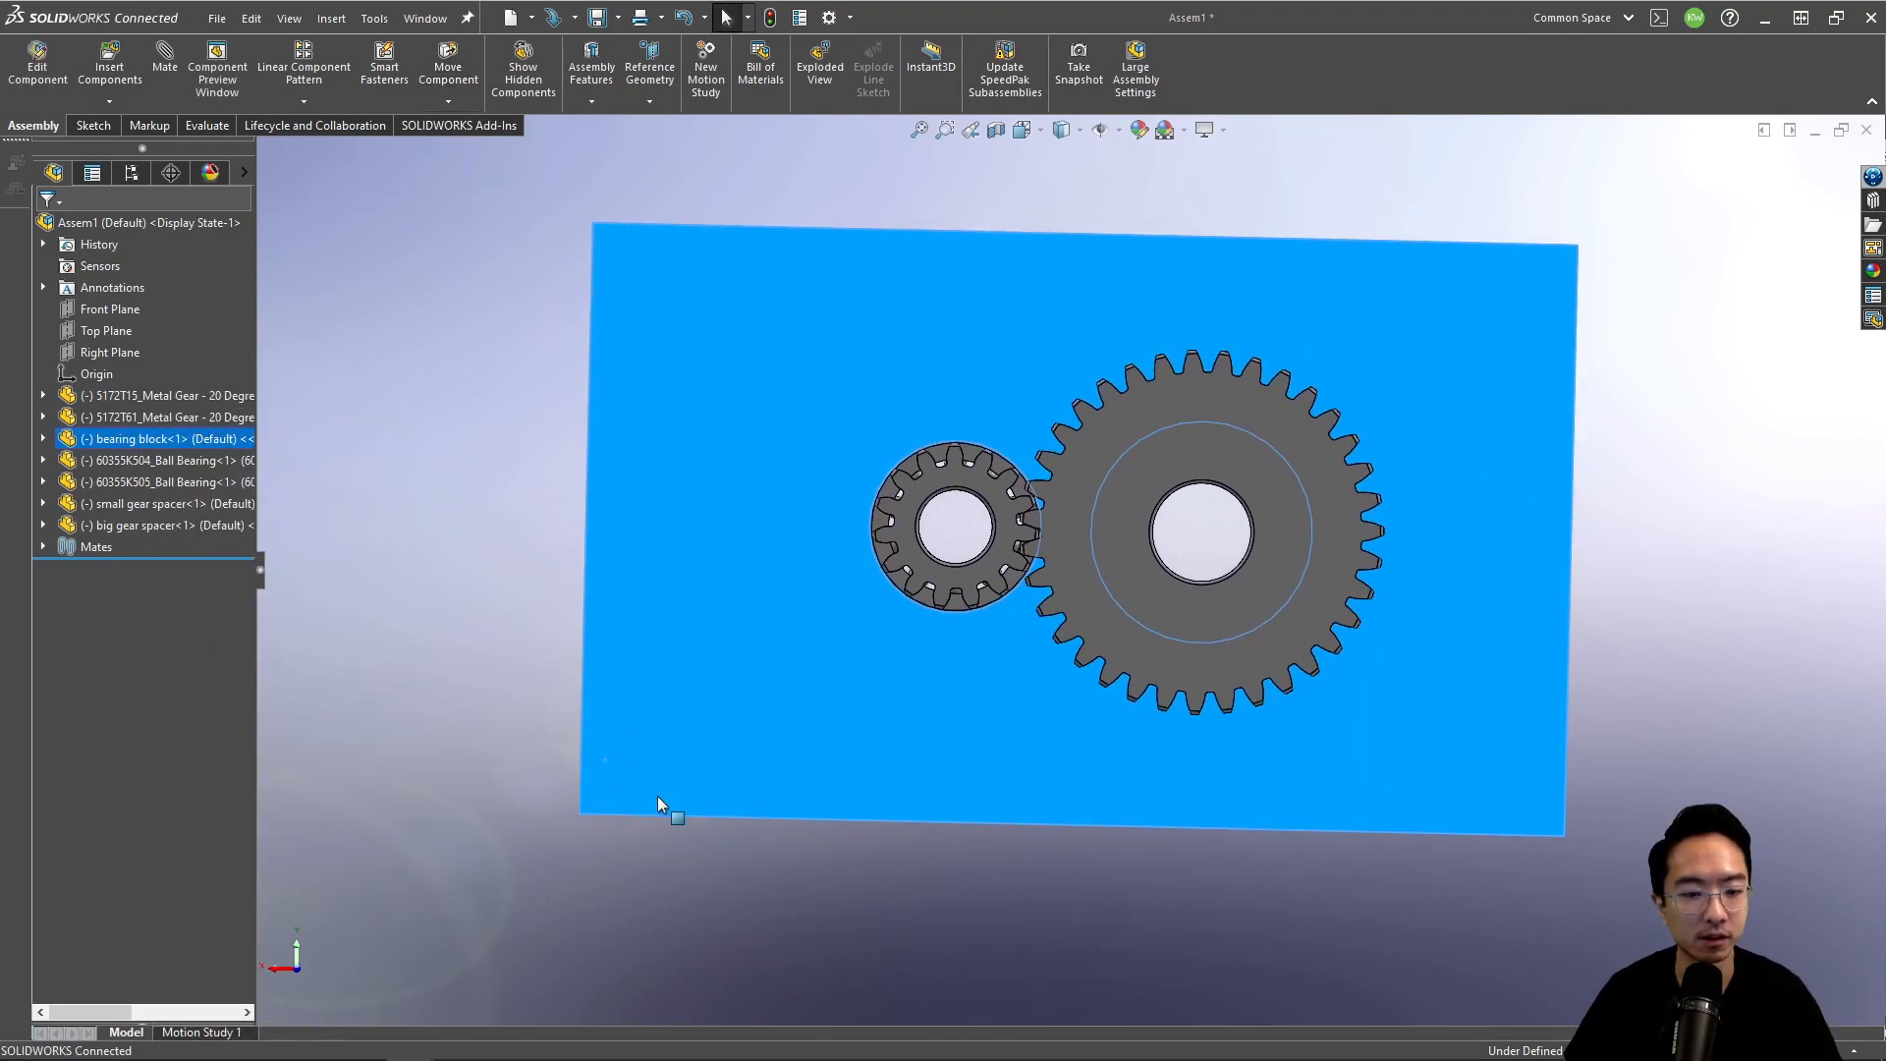
left_click(475, 674)
Step: Mate the bearing block's long lower side face coincident with the assembly's Top Plane
scroll(766, 725, "up", 1)
mouse_move(766, 725)
middle_mouse_down()
mouse_move(775, 671)
mouse_move(778, 757)
middle_mouse_up()
scroll(776, 708, "down", 2)
left_click(778, 776)
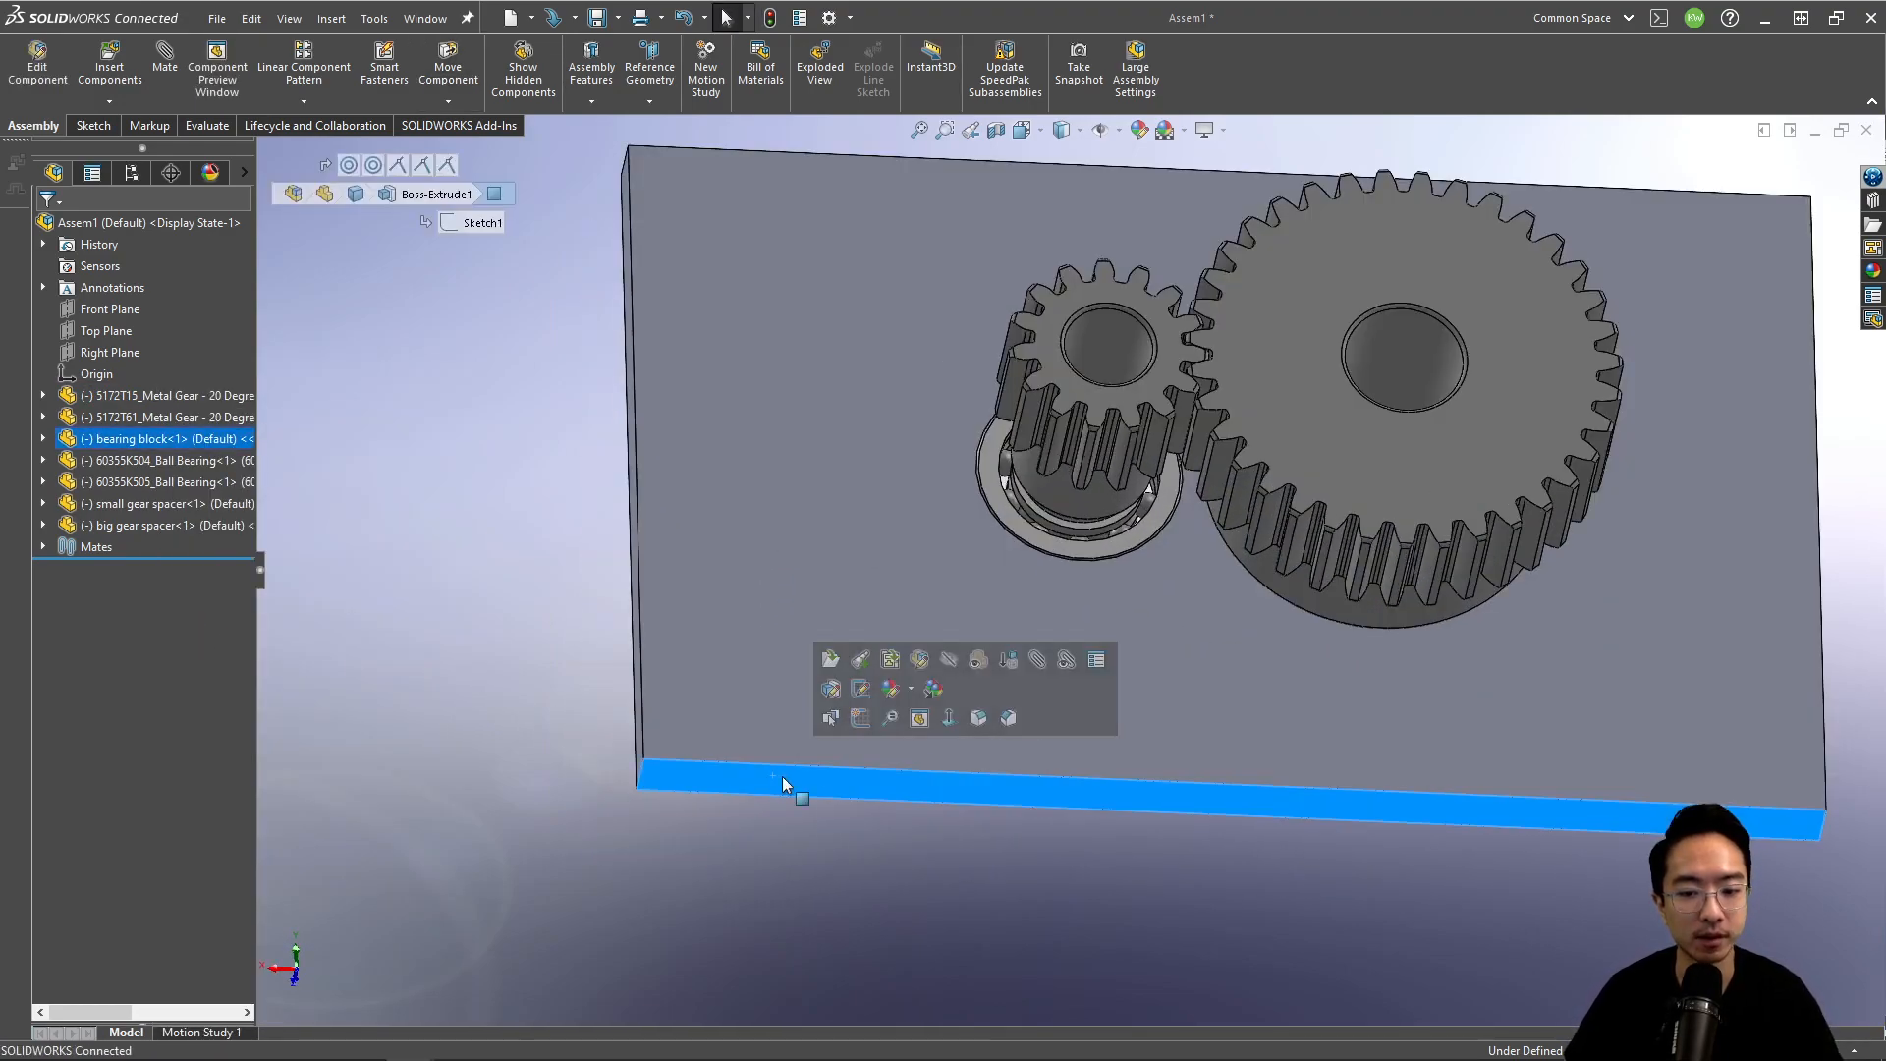
left_click(1035, 660)
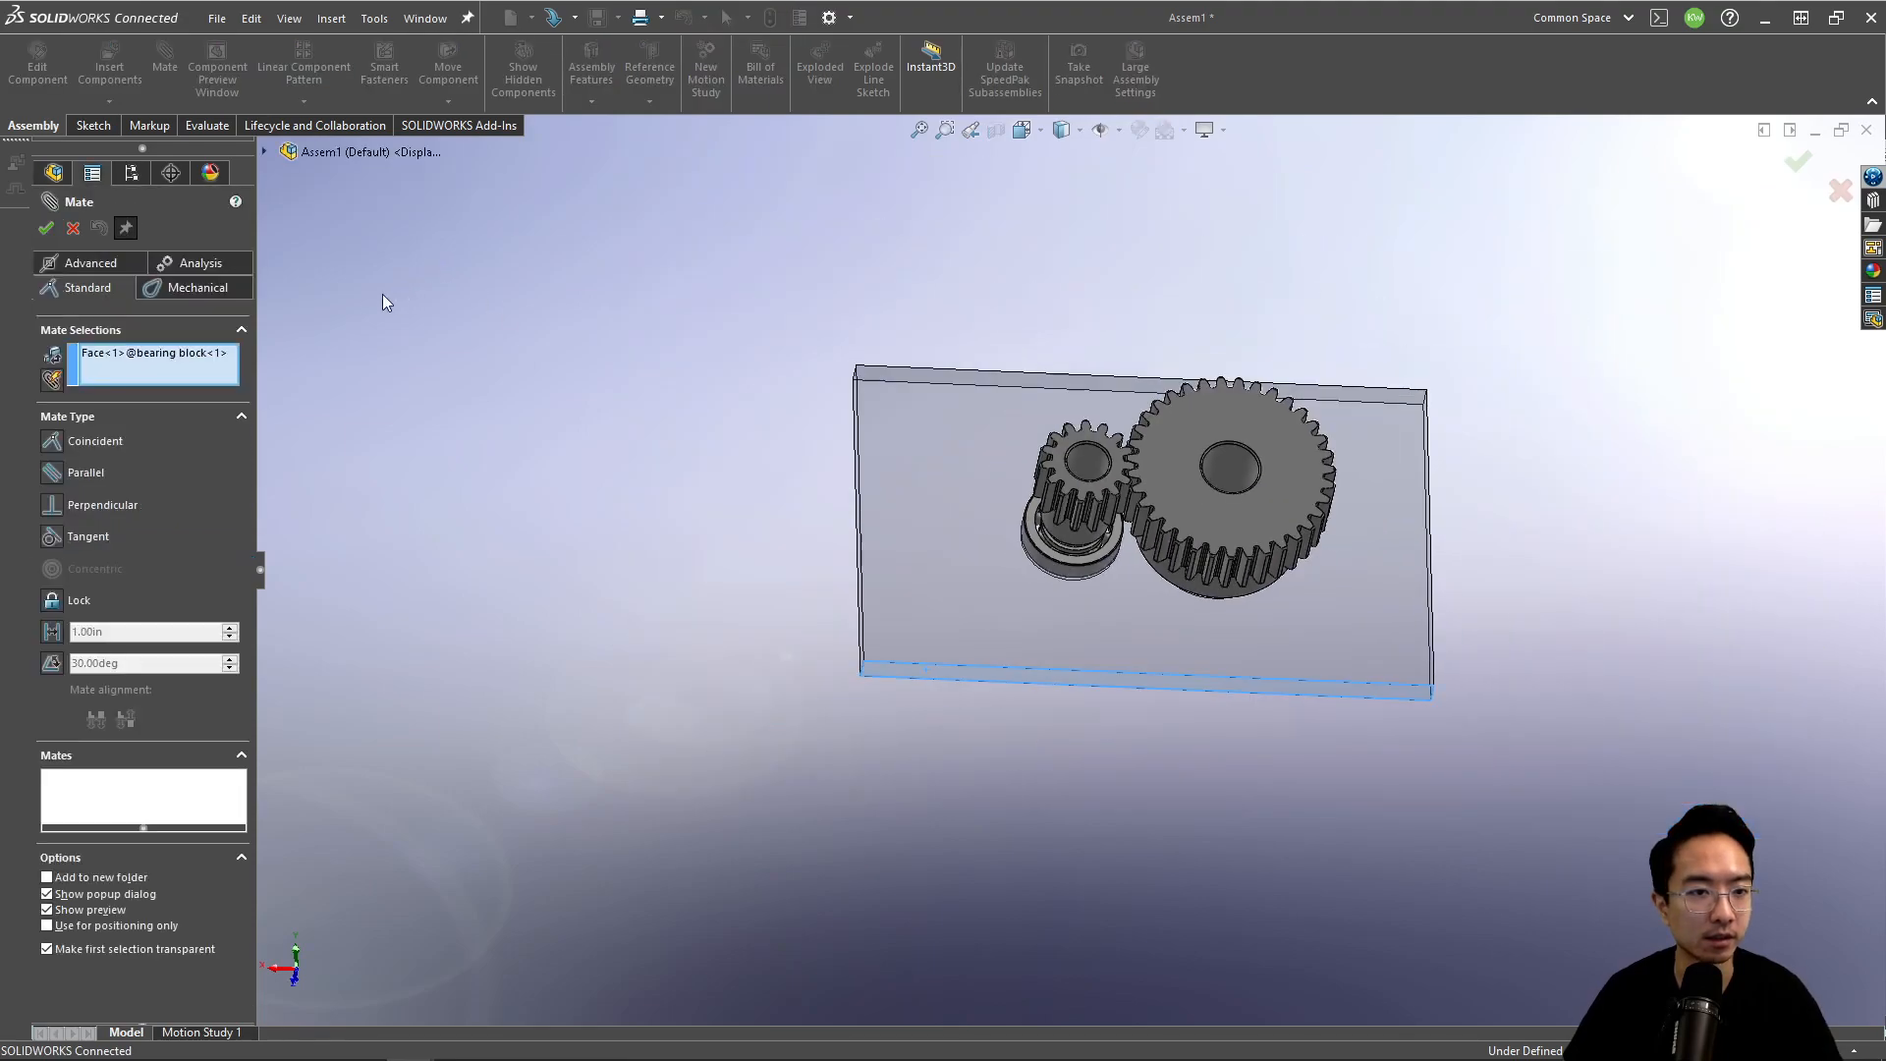
left_click(264, 153)
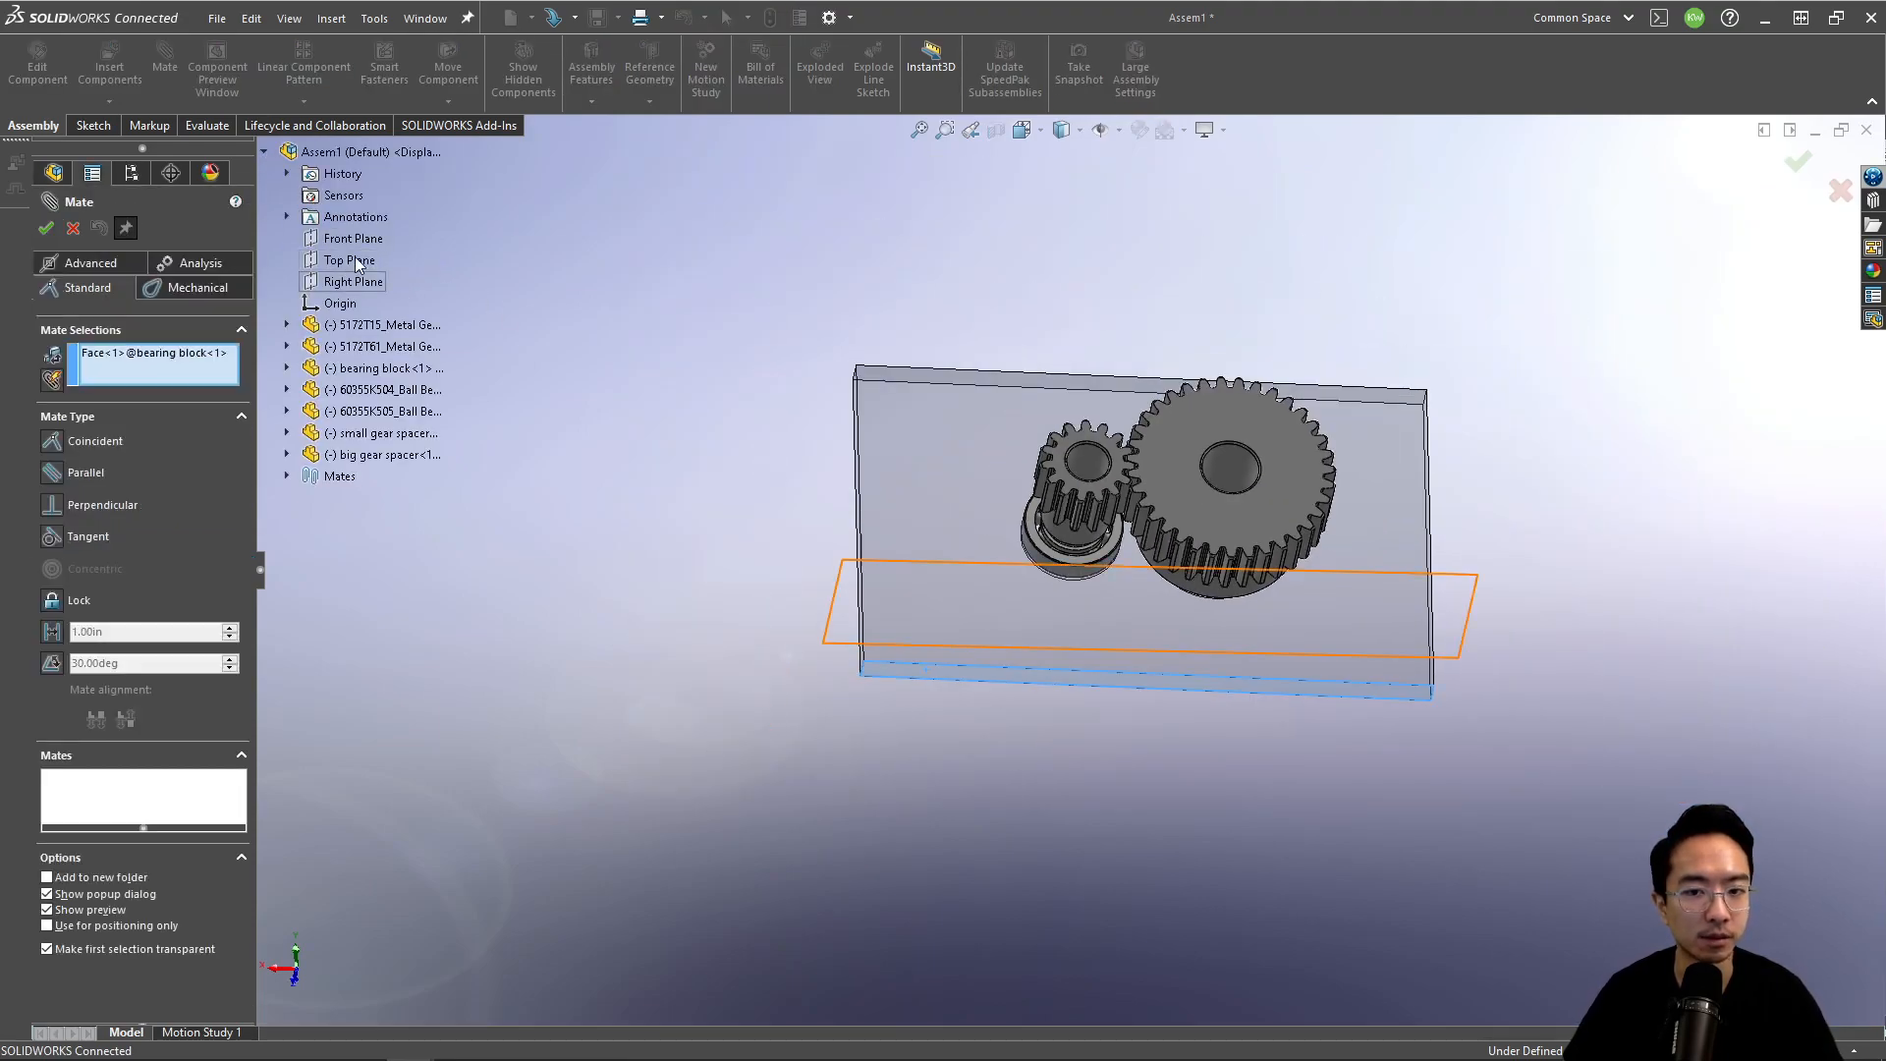
left_click(352, 260)
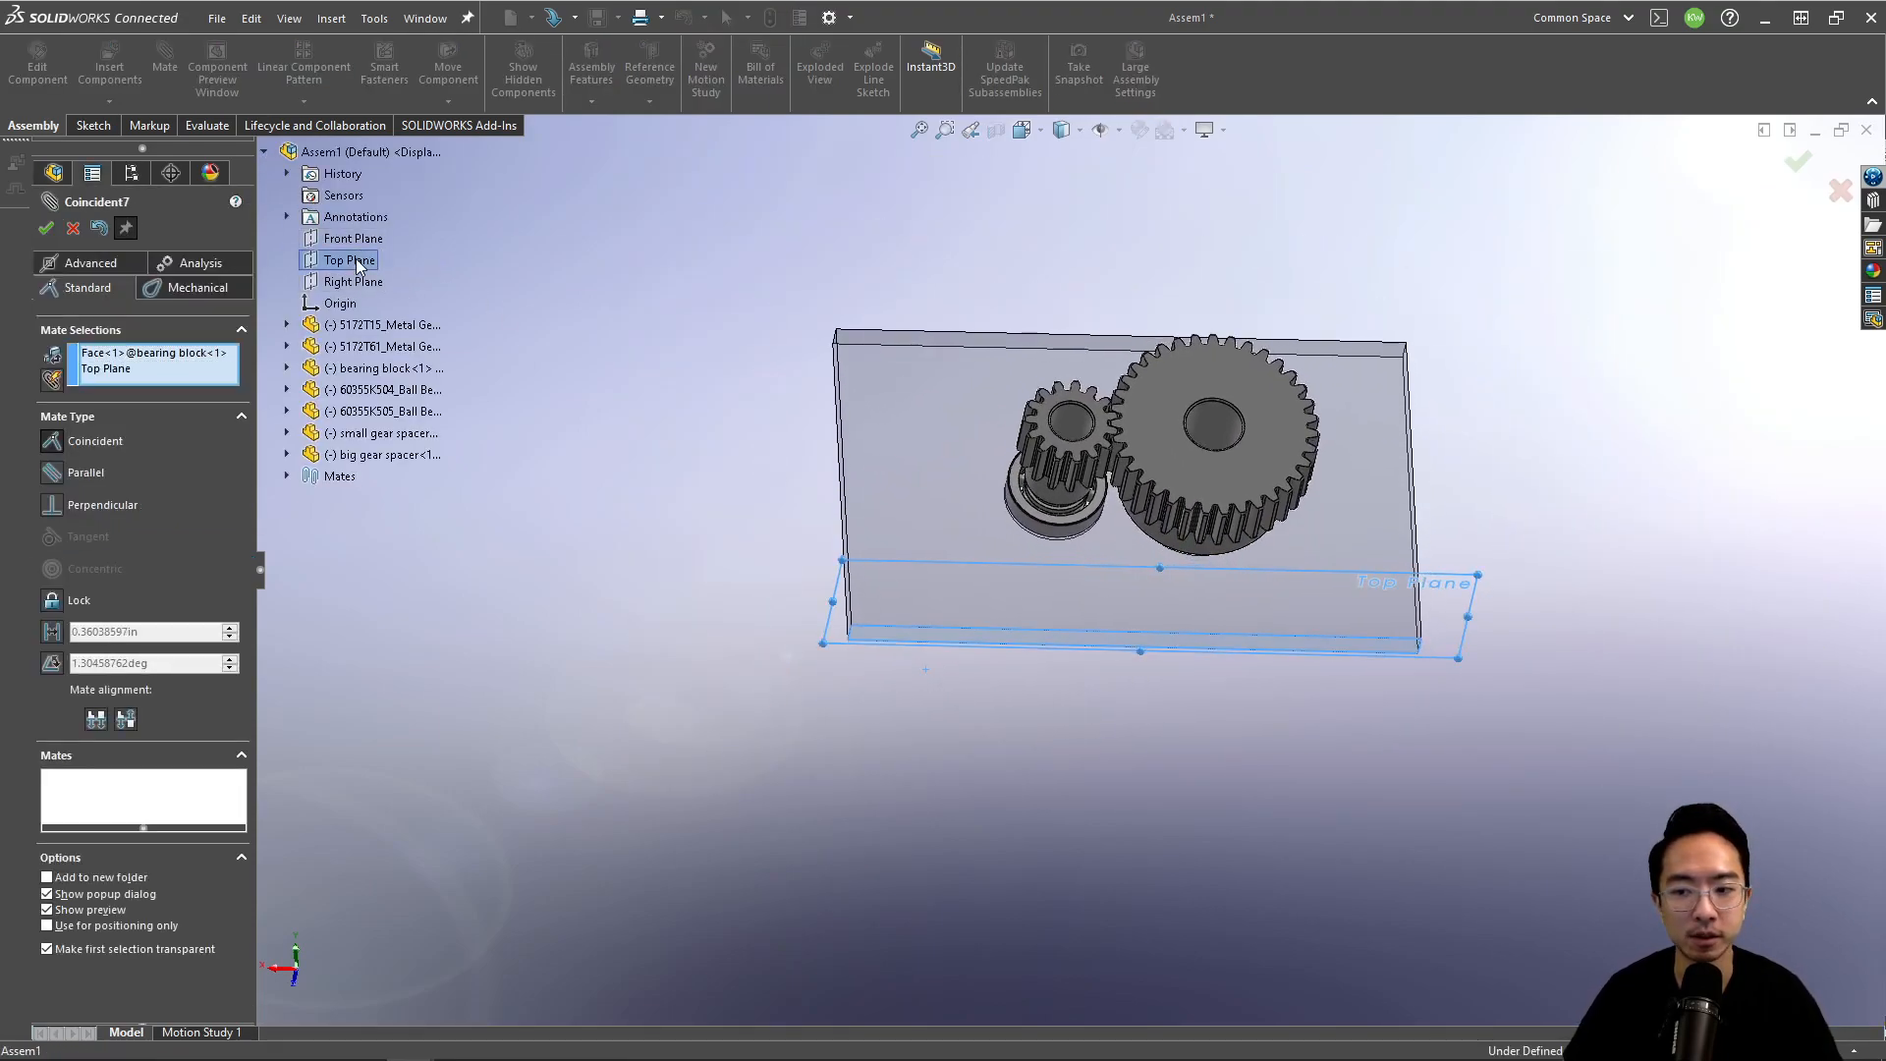
left_click(1801, 163)
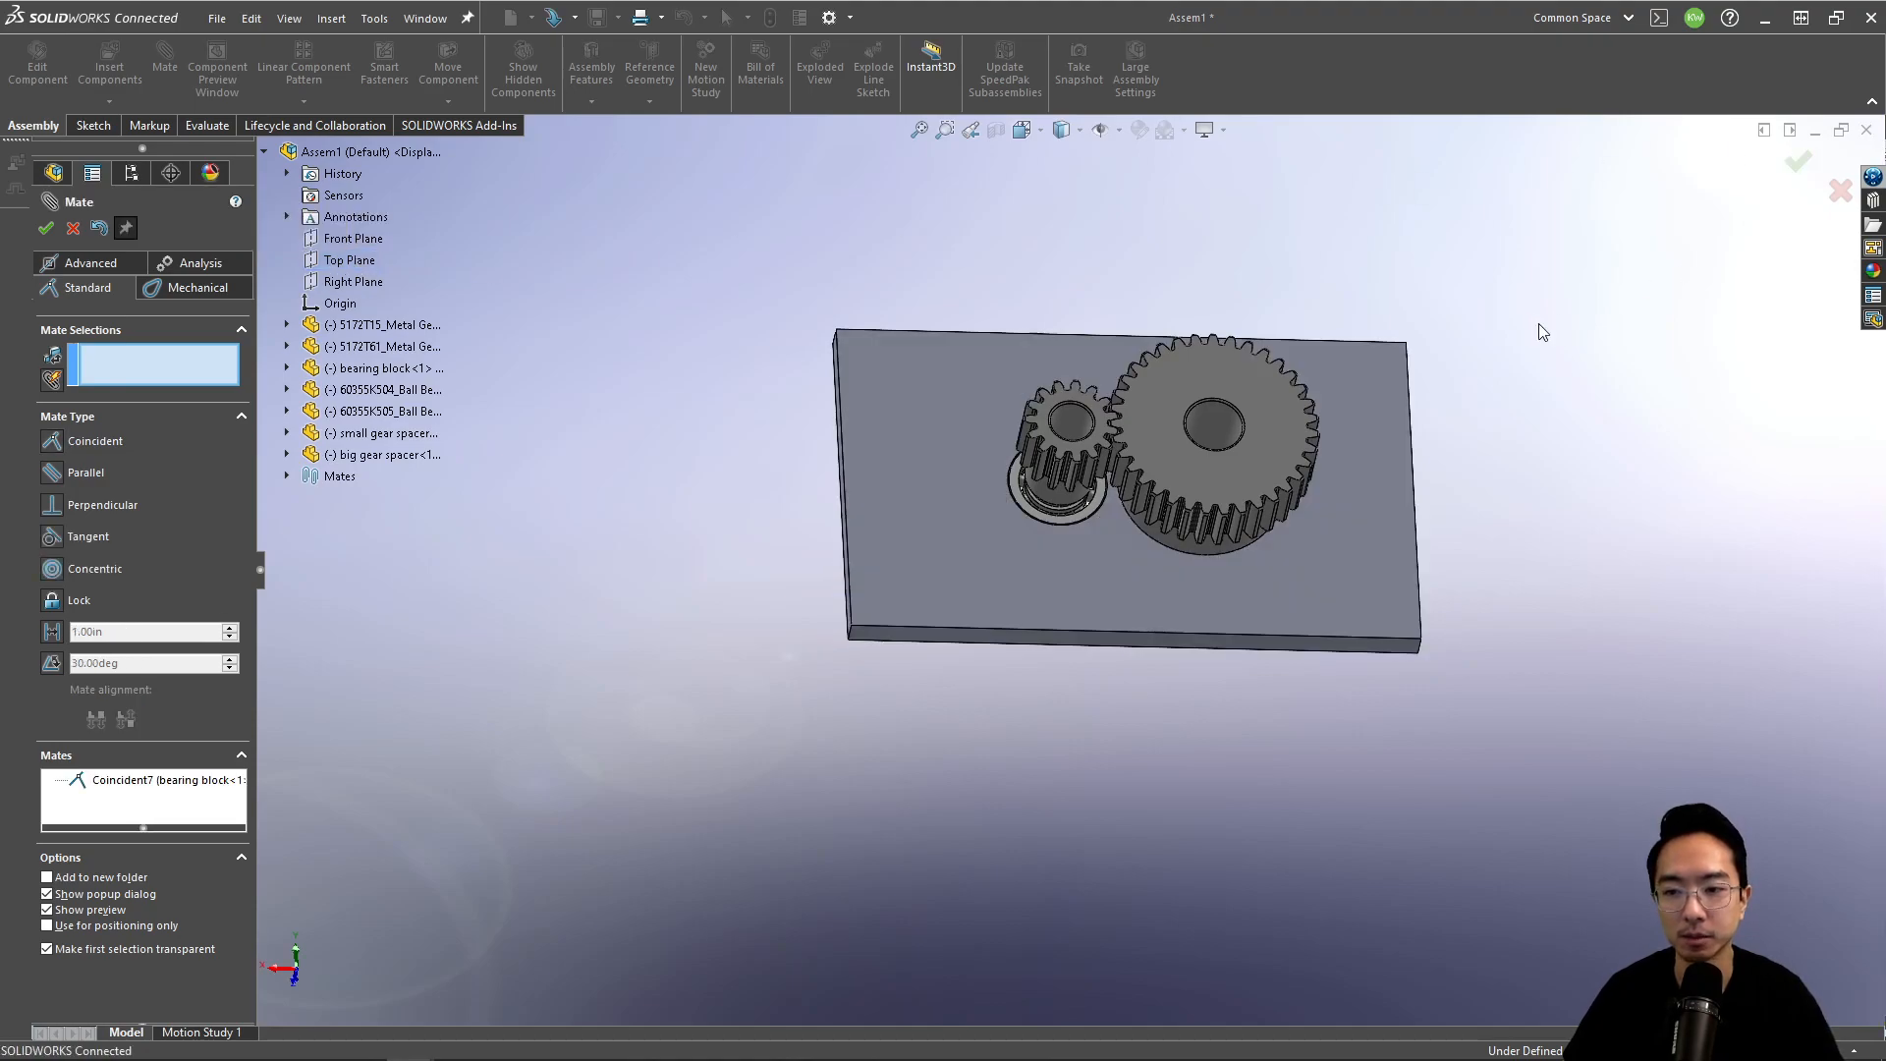
Step: Close the Mate command and fix the bearing block in place again, viewed face-on
left_click(1802, 165)
left_click(1379, 450)
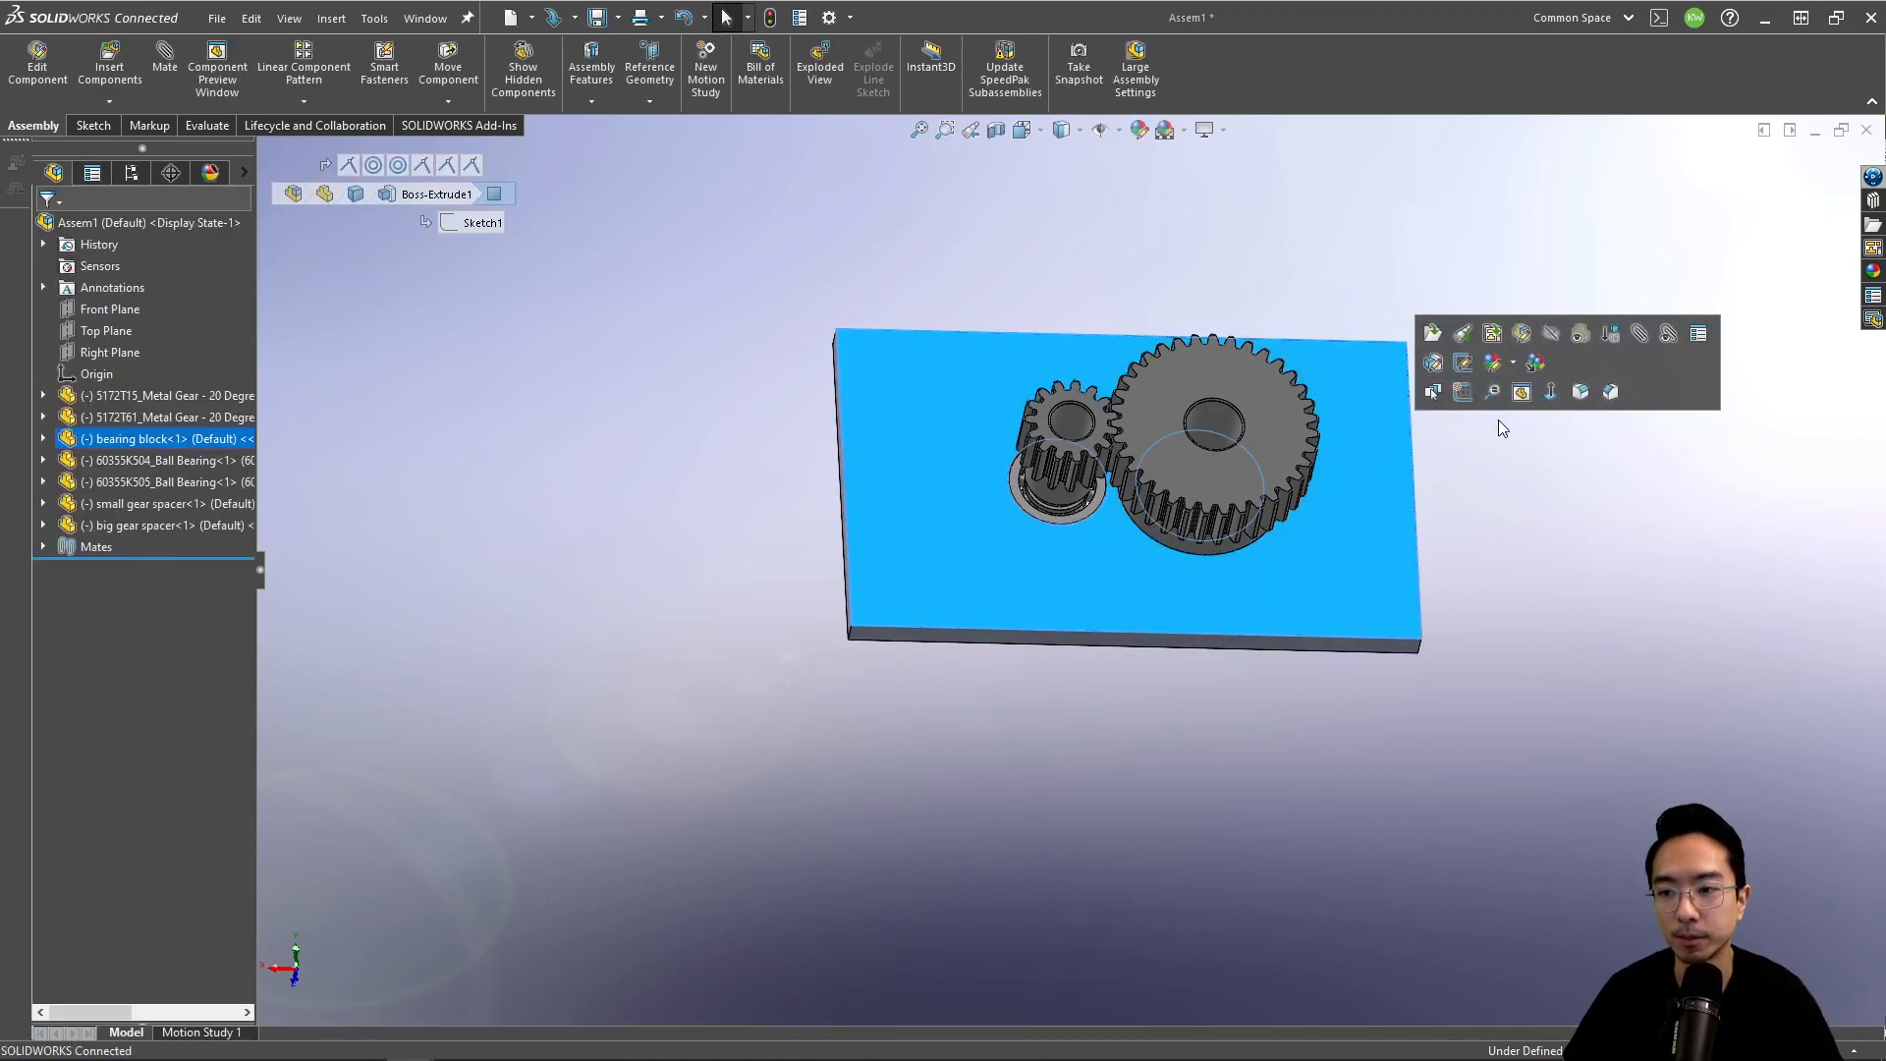
left_click(1549, 393)
right_click(1499, 434)
left_click(1566, 611)
Step: Rotate the large gear and examine how its teeth mesh with the small gear
scroll(1465, 562, "down", 3)
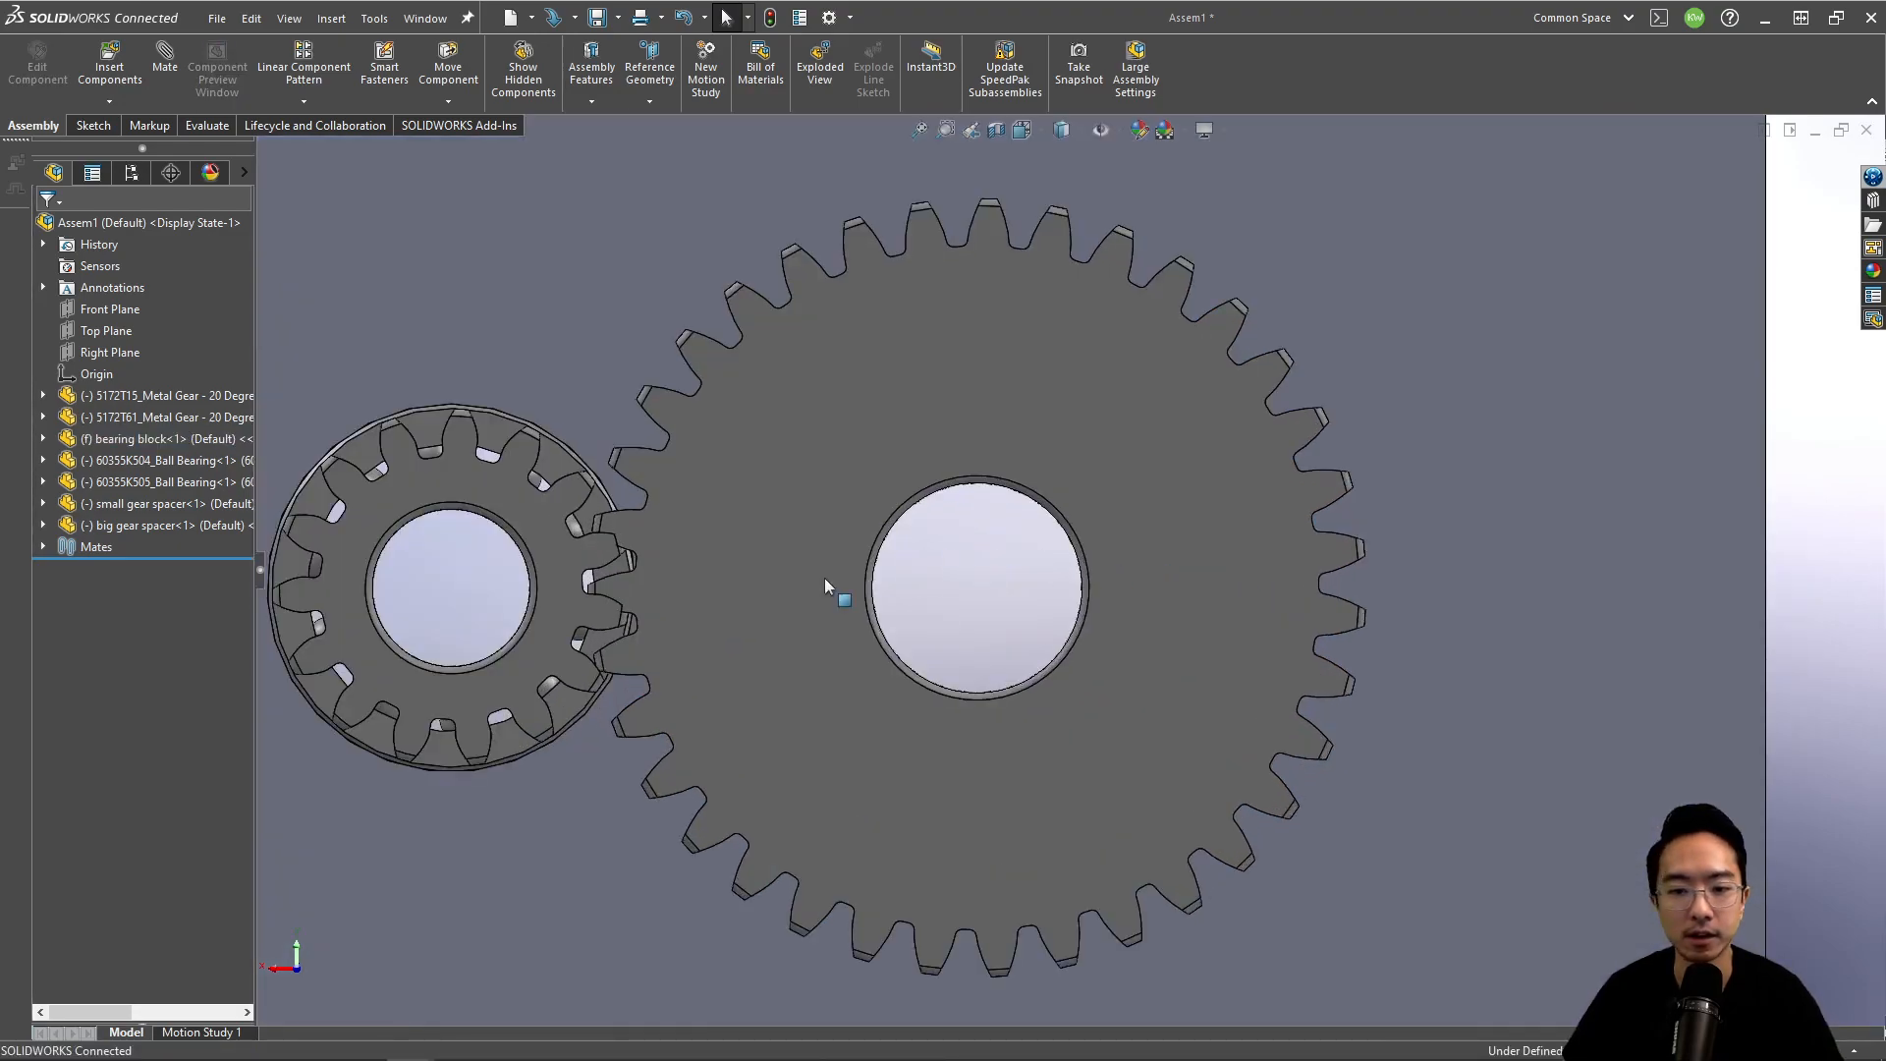
left_click(821, 550)
scroll(830, 570, "down", 2)
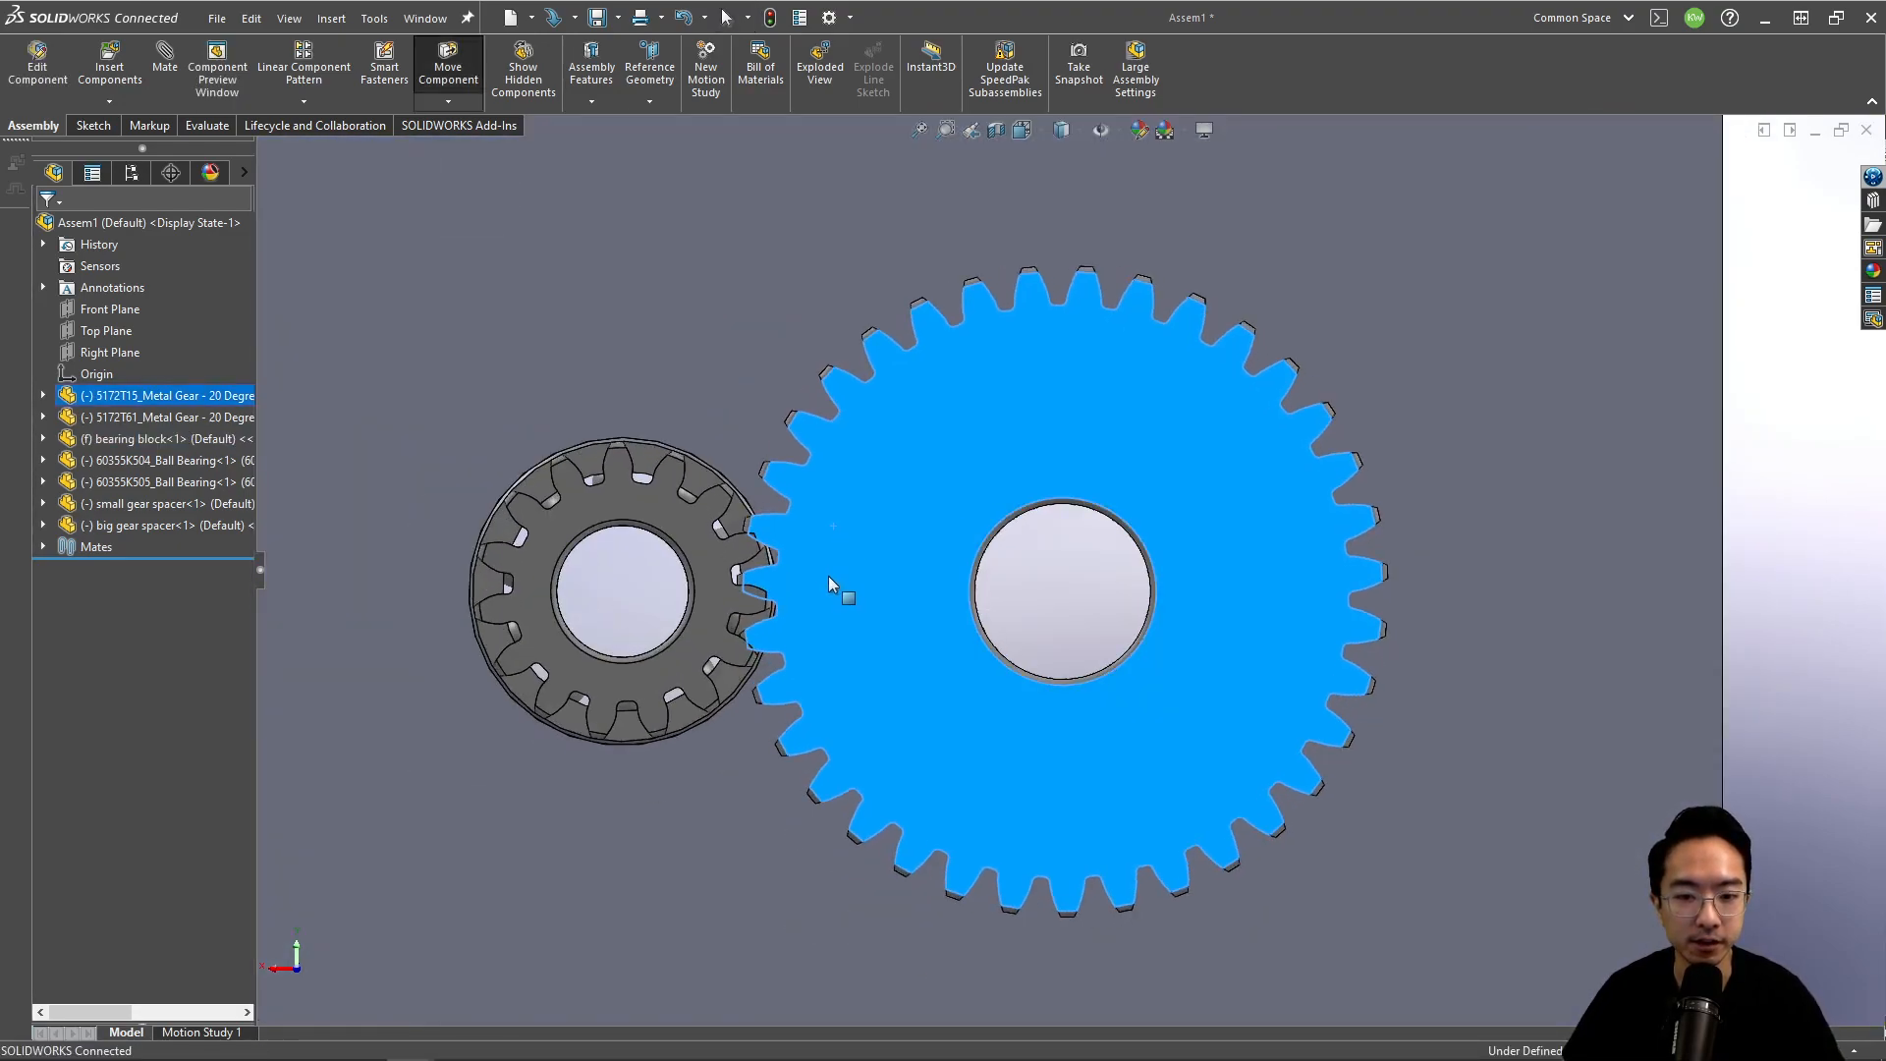
left_click_drag(819, 615, 939, 436)
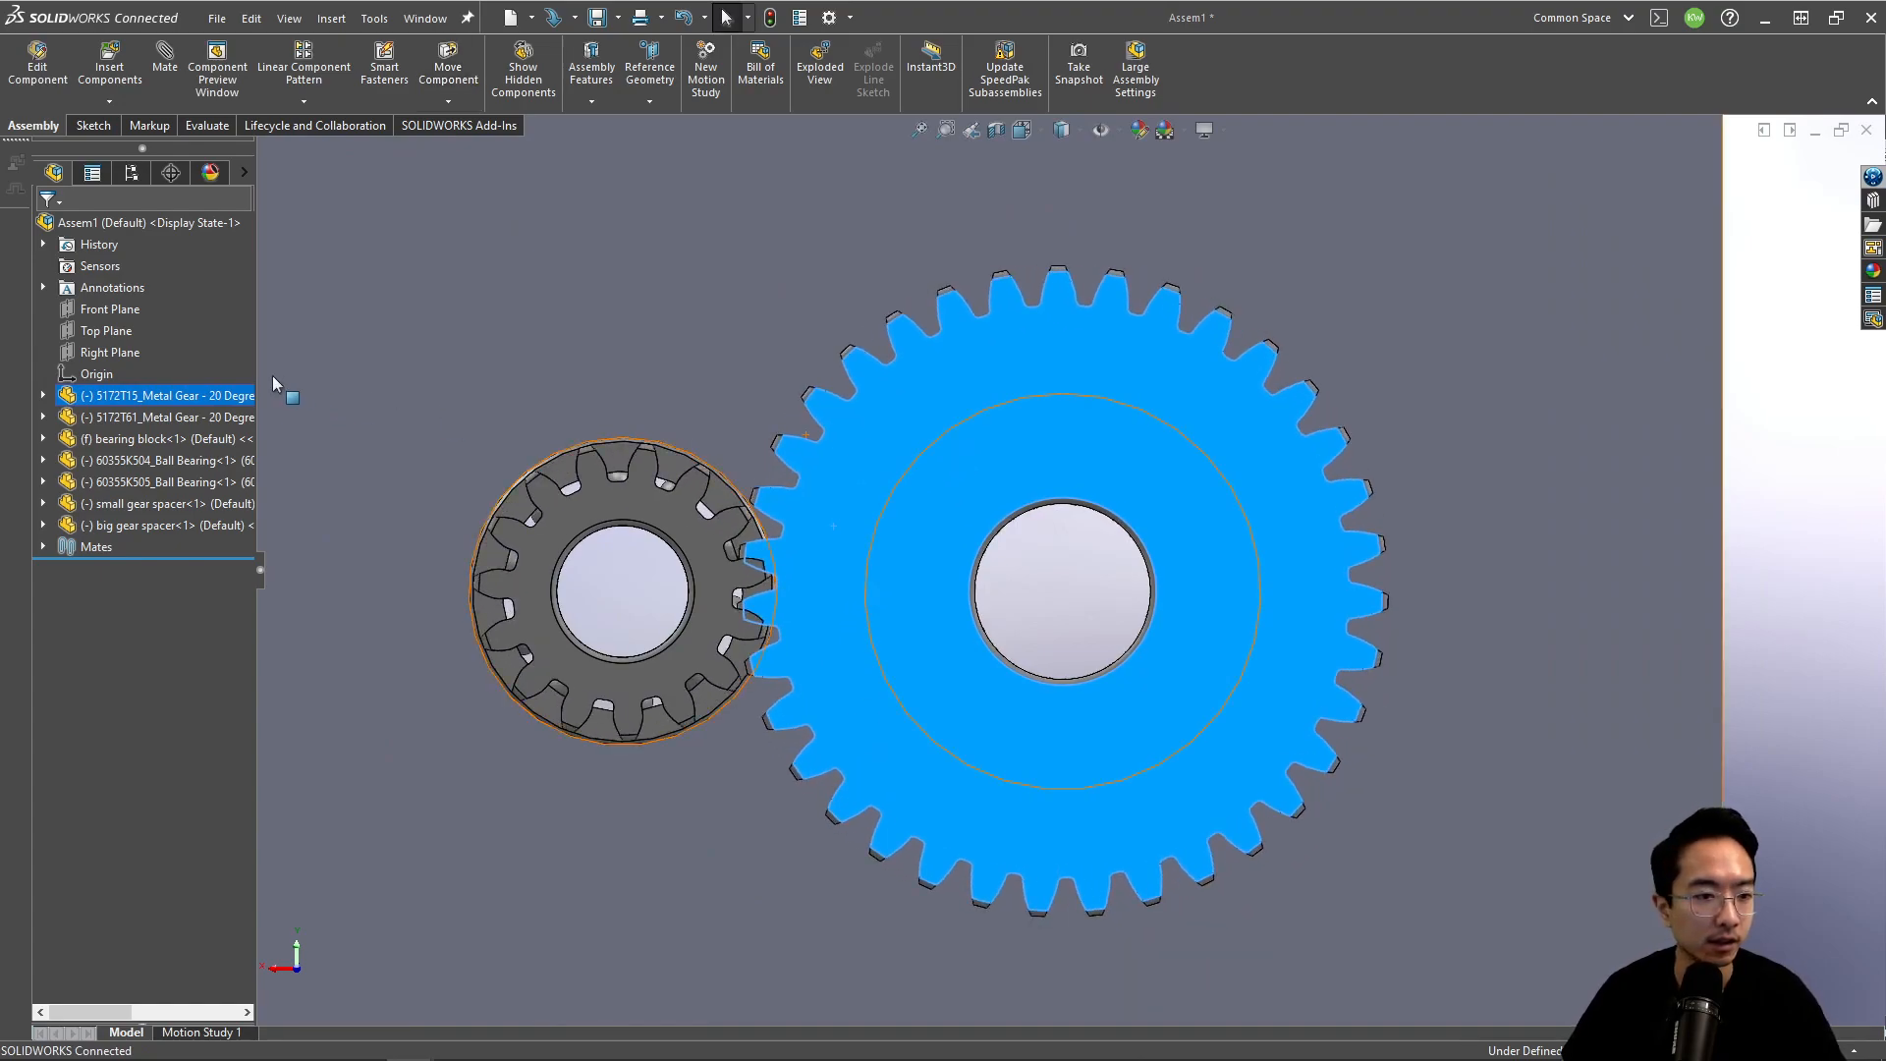
Step: Edit the existing gear mate and set its ratio to 15 in to 35 in
left_click(43, 547)
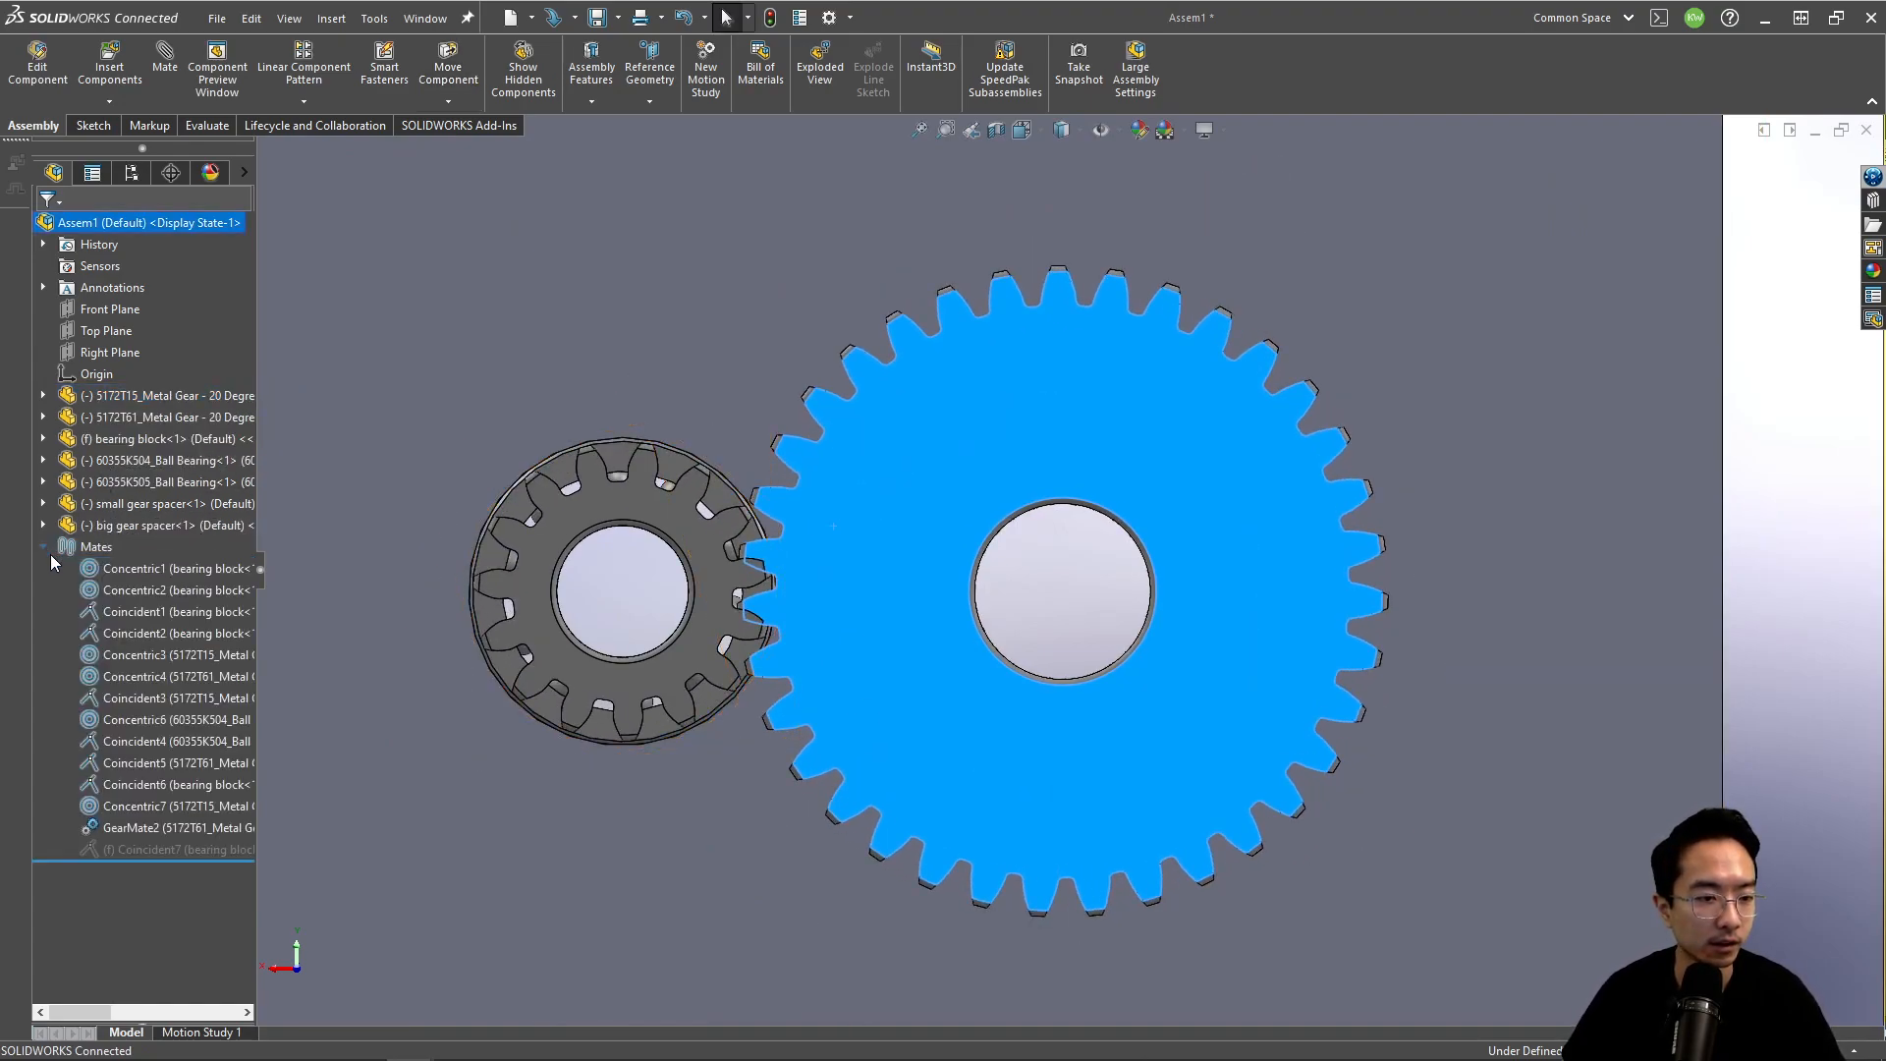
right_click(141, 823)
key("Escape")
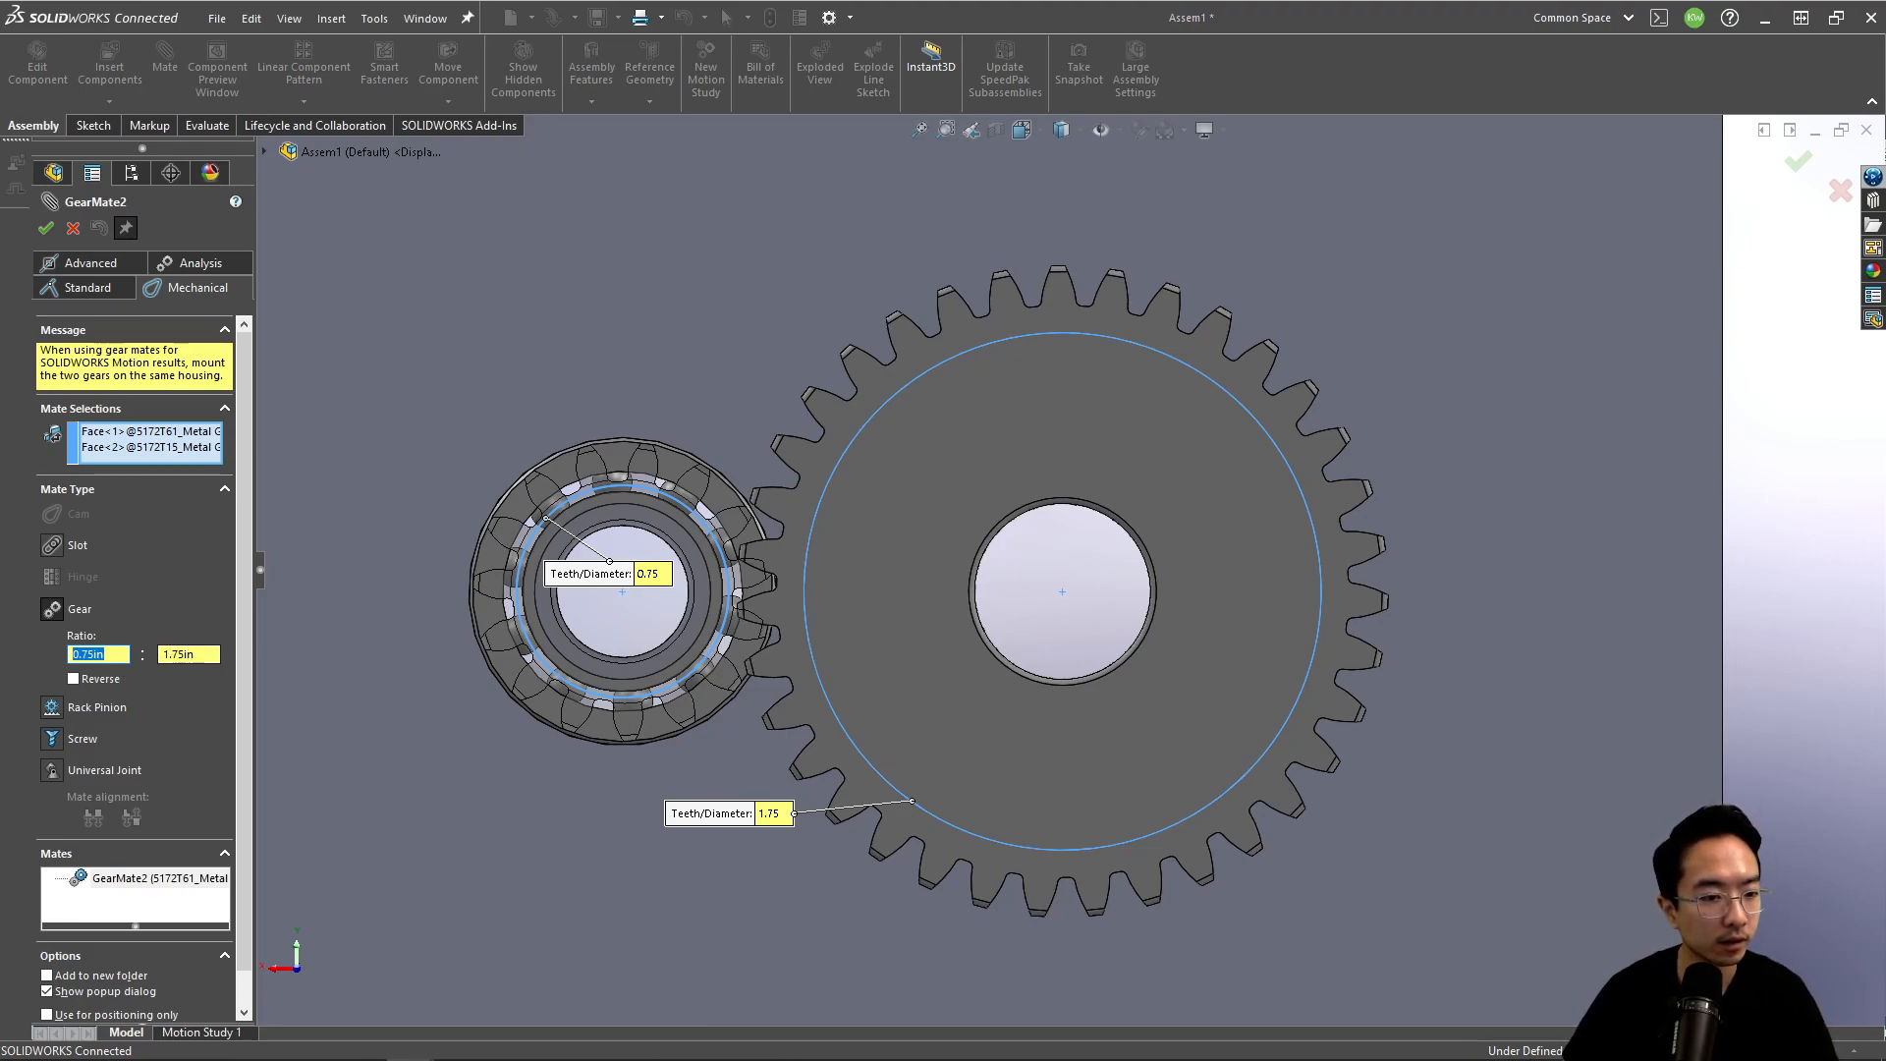
key("Tab")
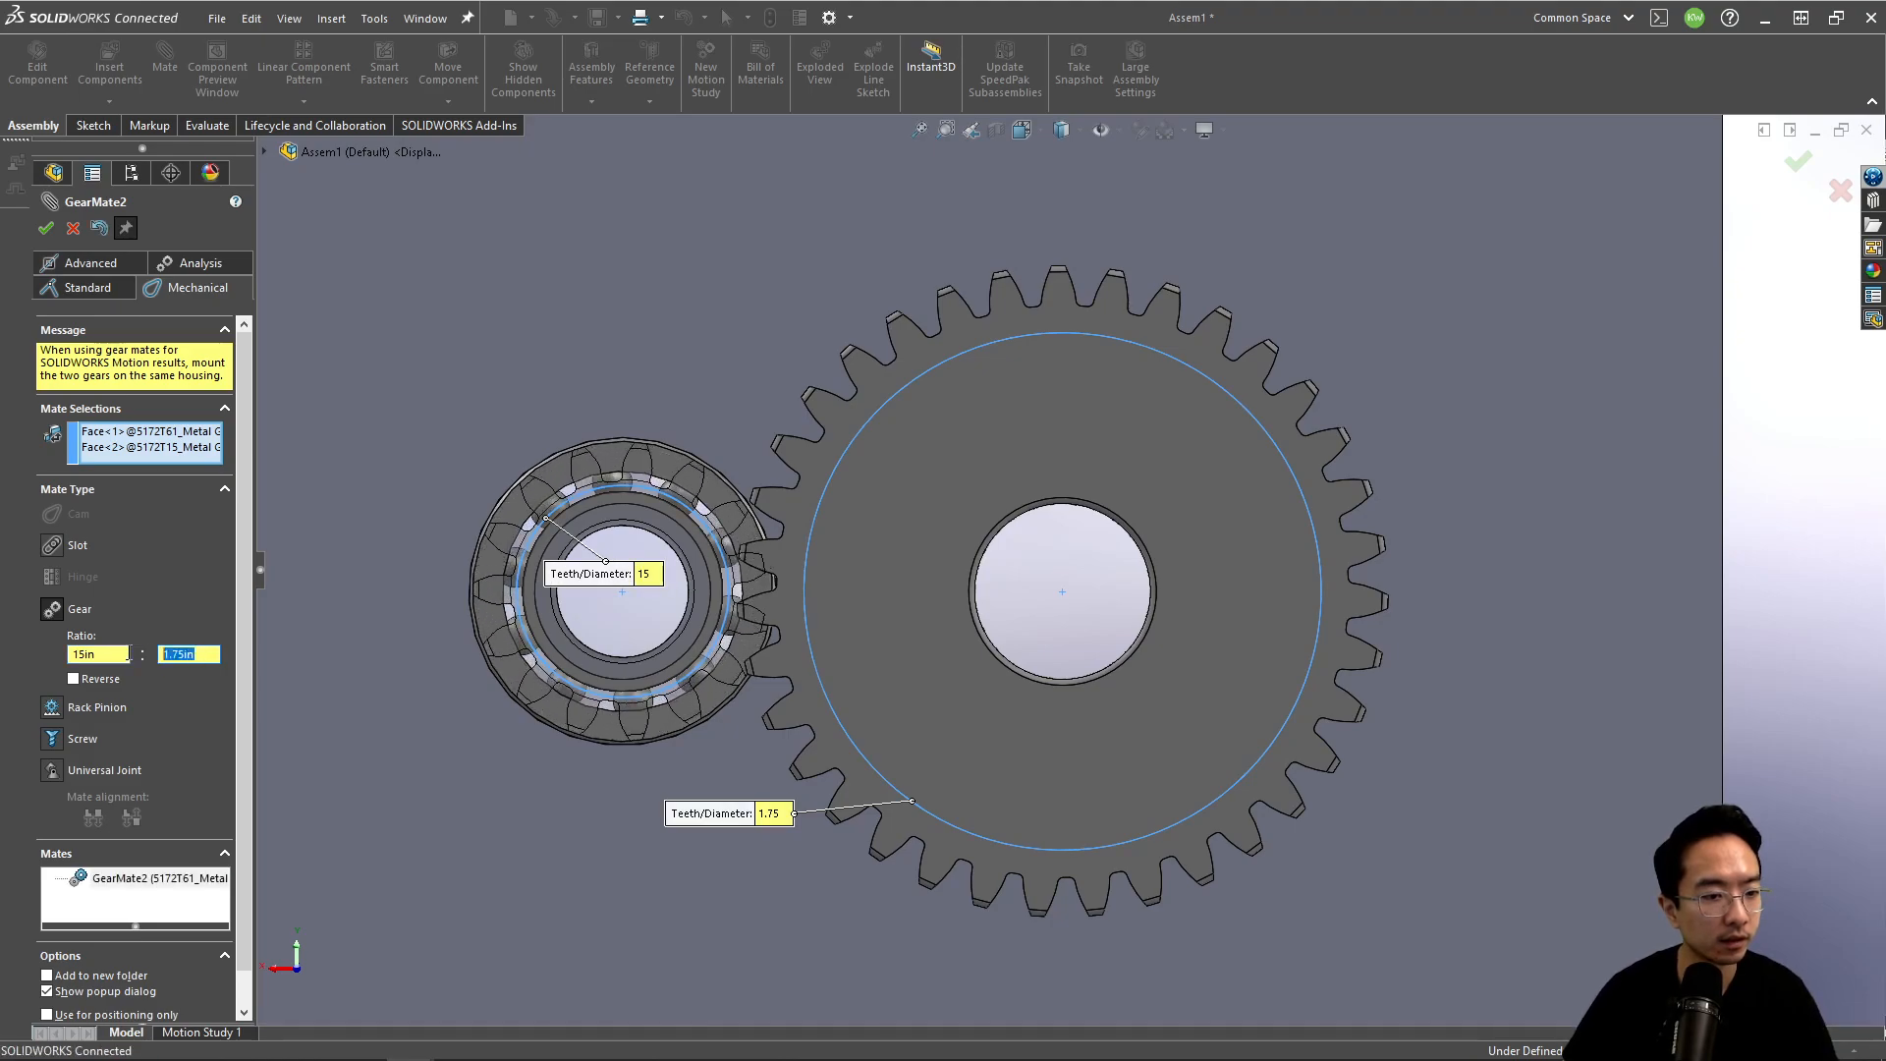
key("Return")
double_click(203, 654)
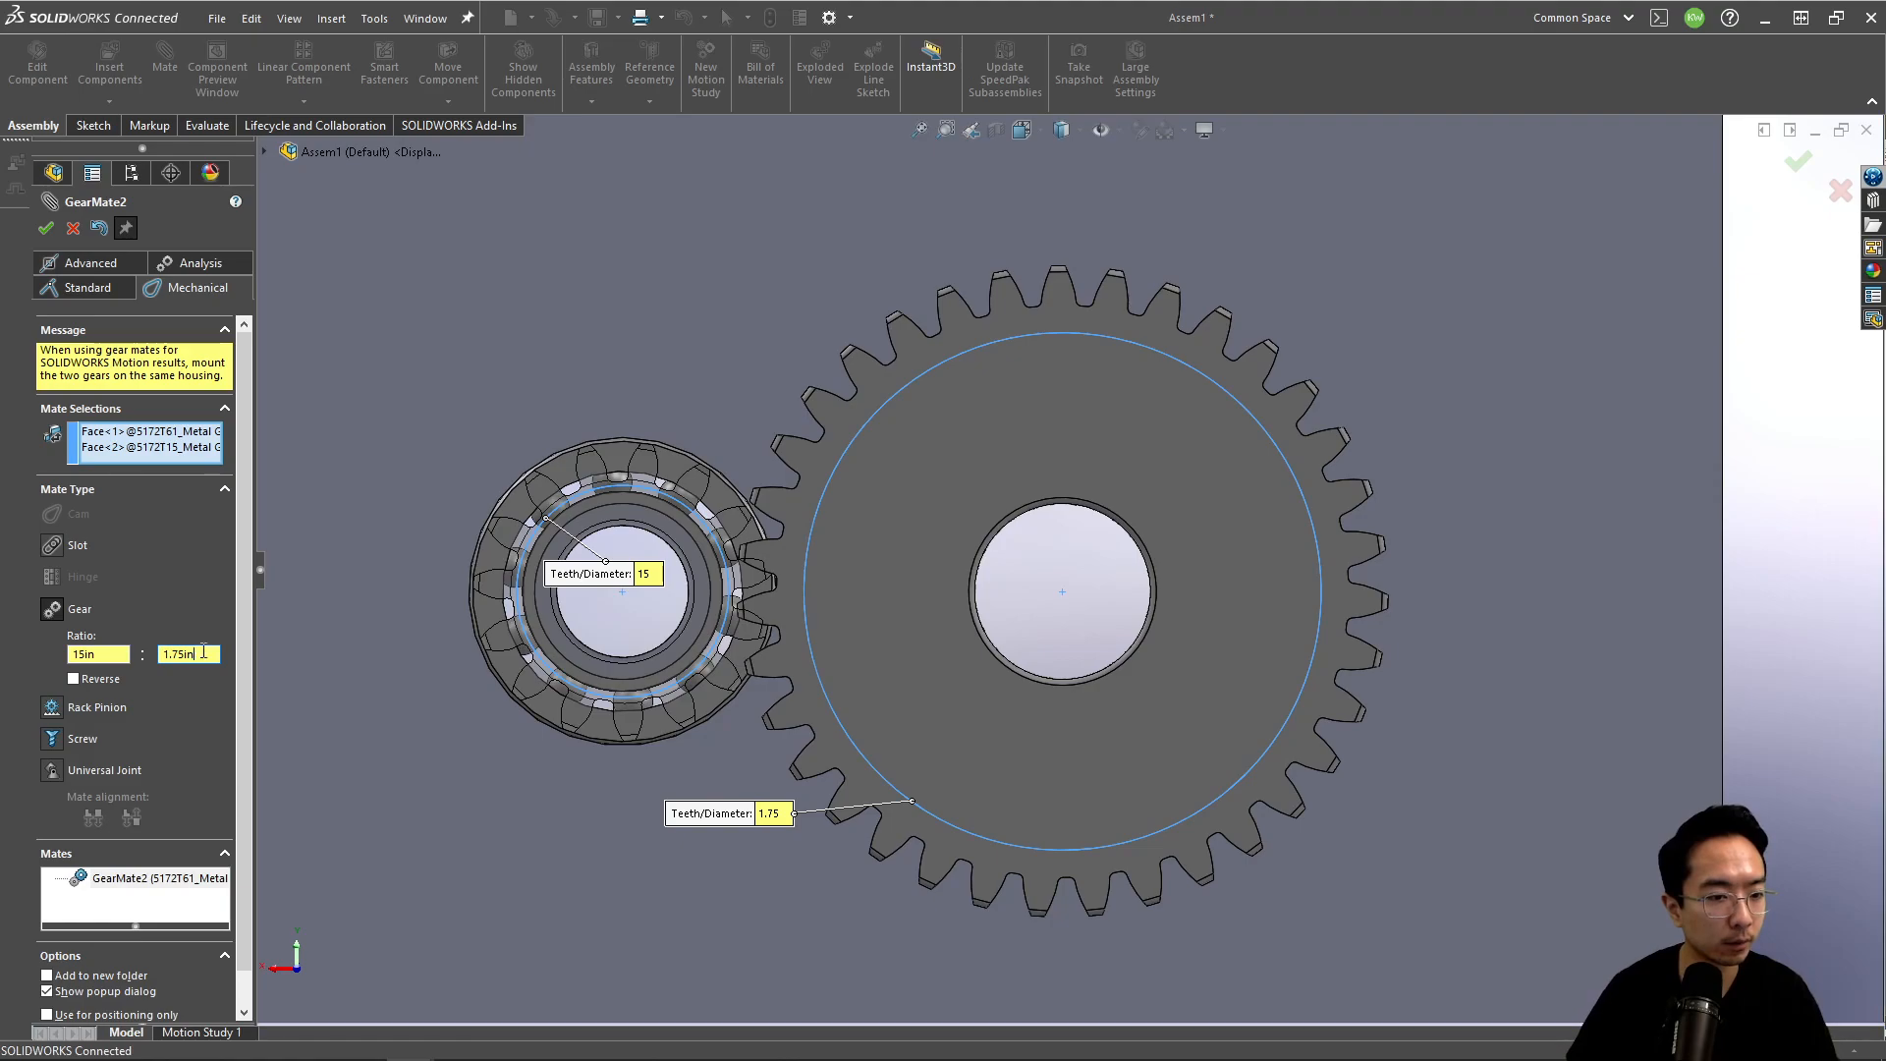
type("35")
key("Return")
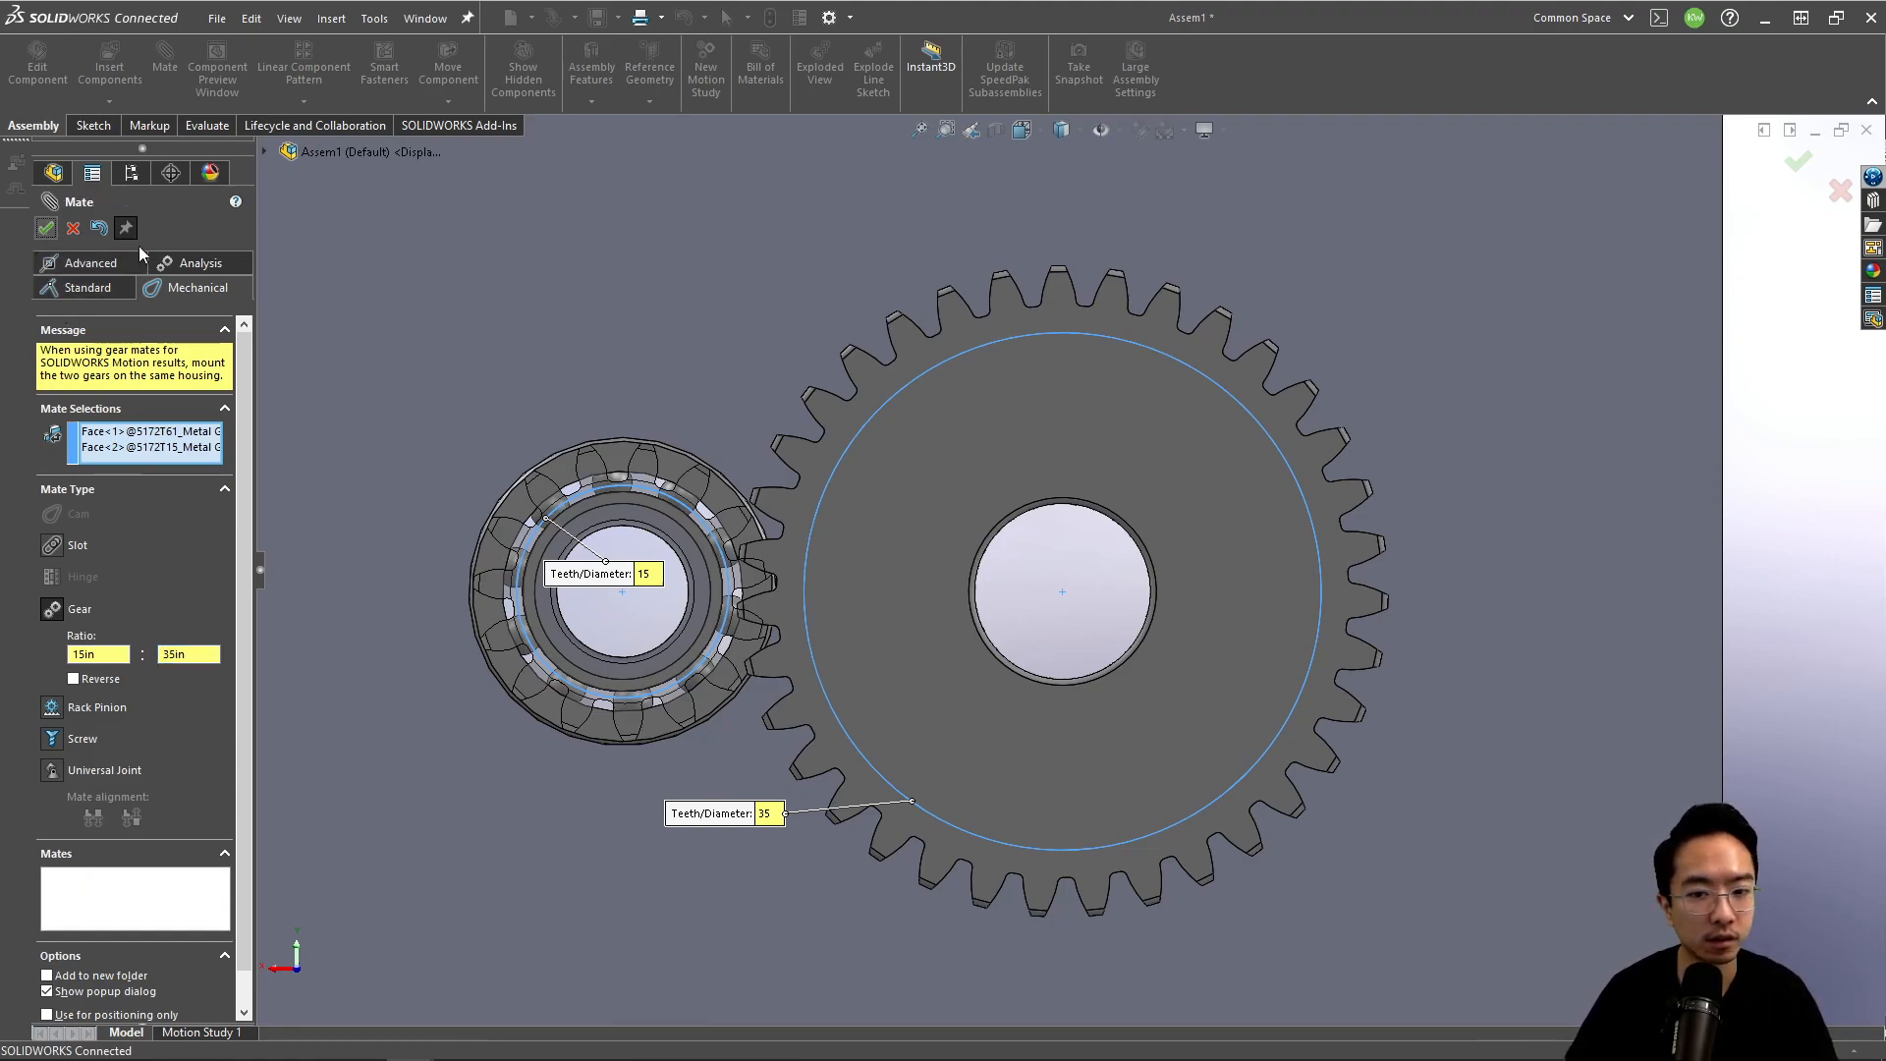
left_click(43, 230)
left_click(46, 229)
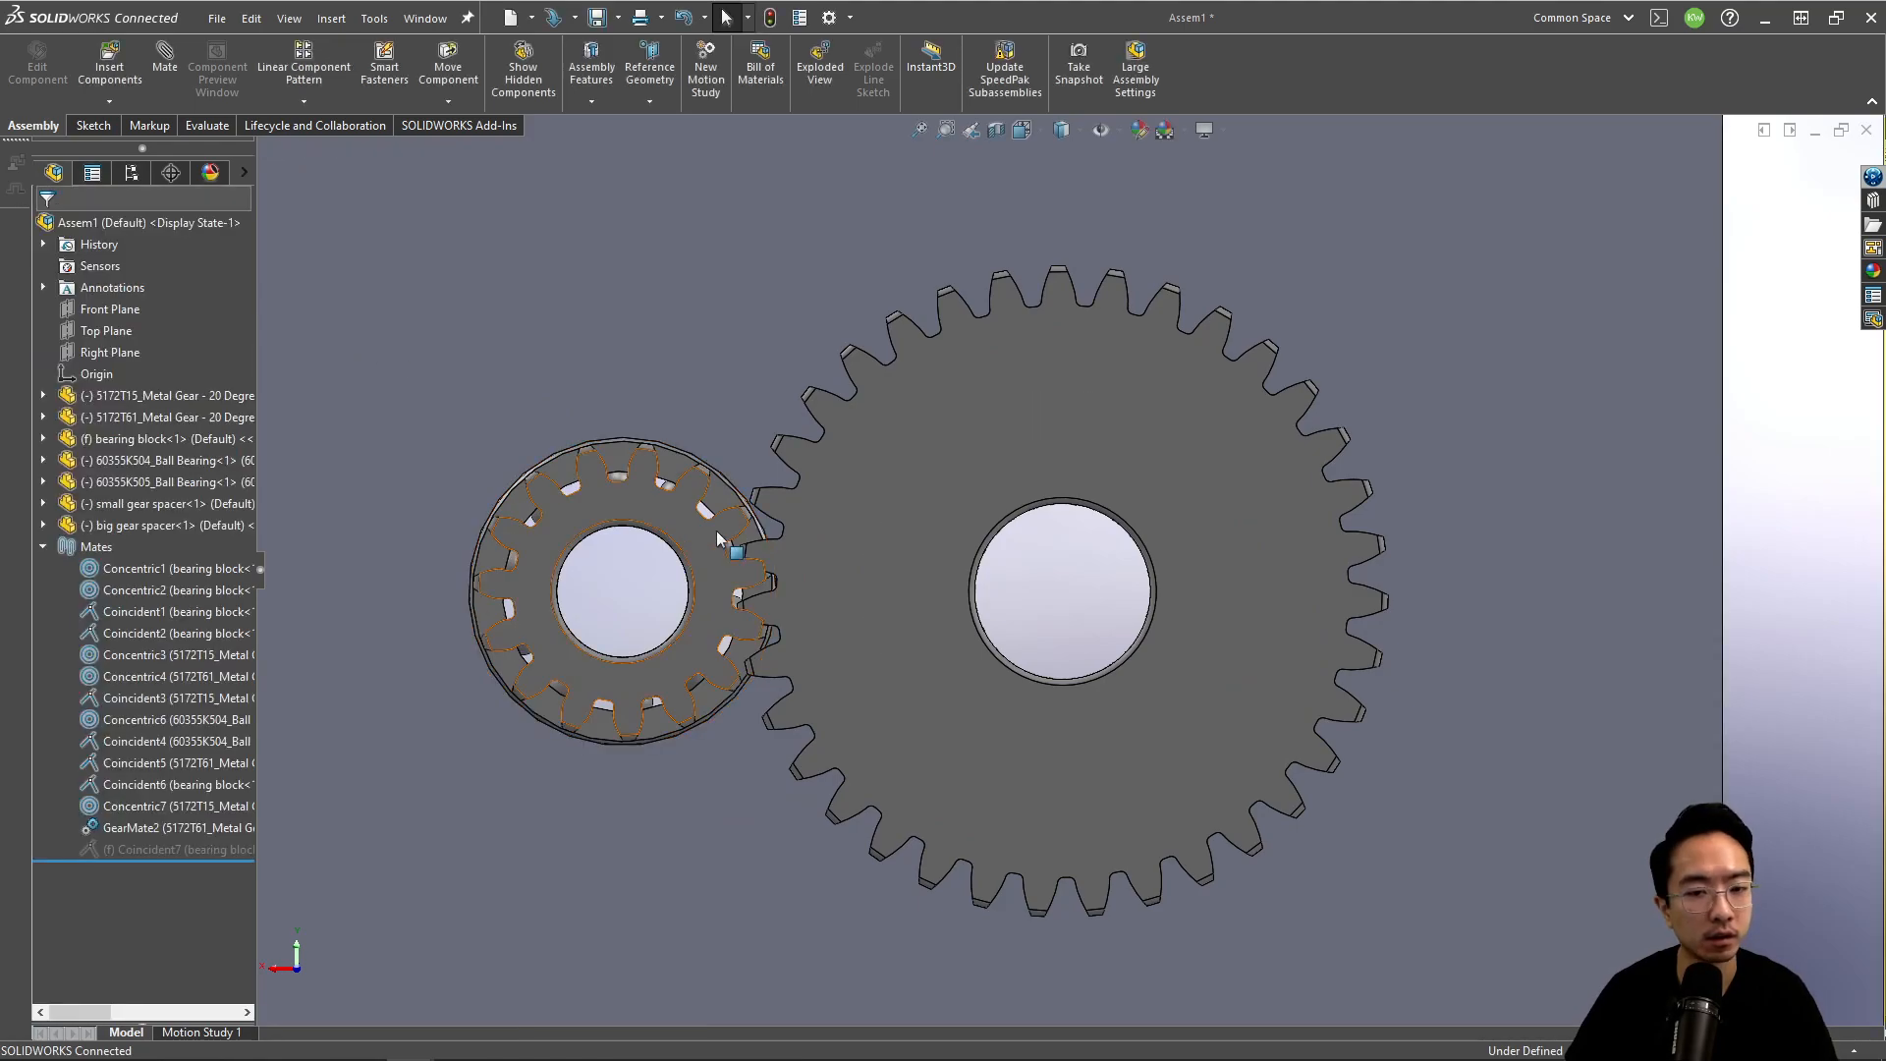
Step: Suppress the gear mate and turn the small gear slightly to line its teeth up with the large gear's gaps
right_click(132, 833)
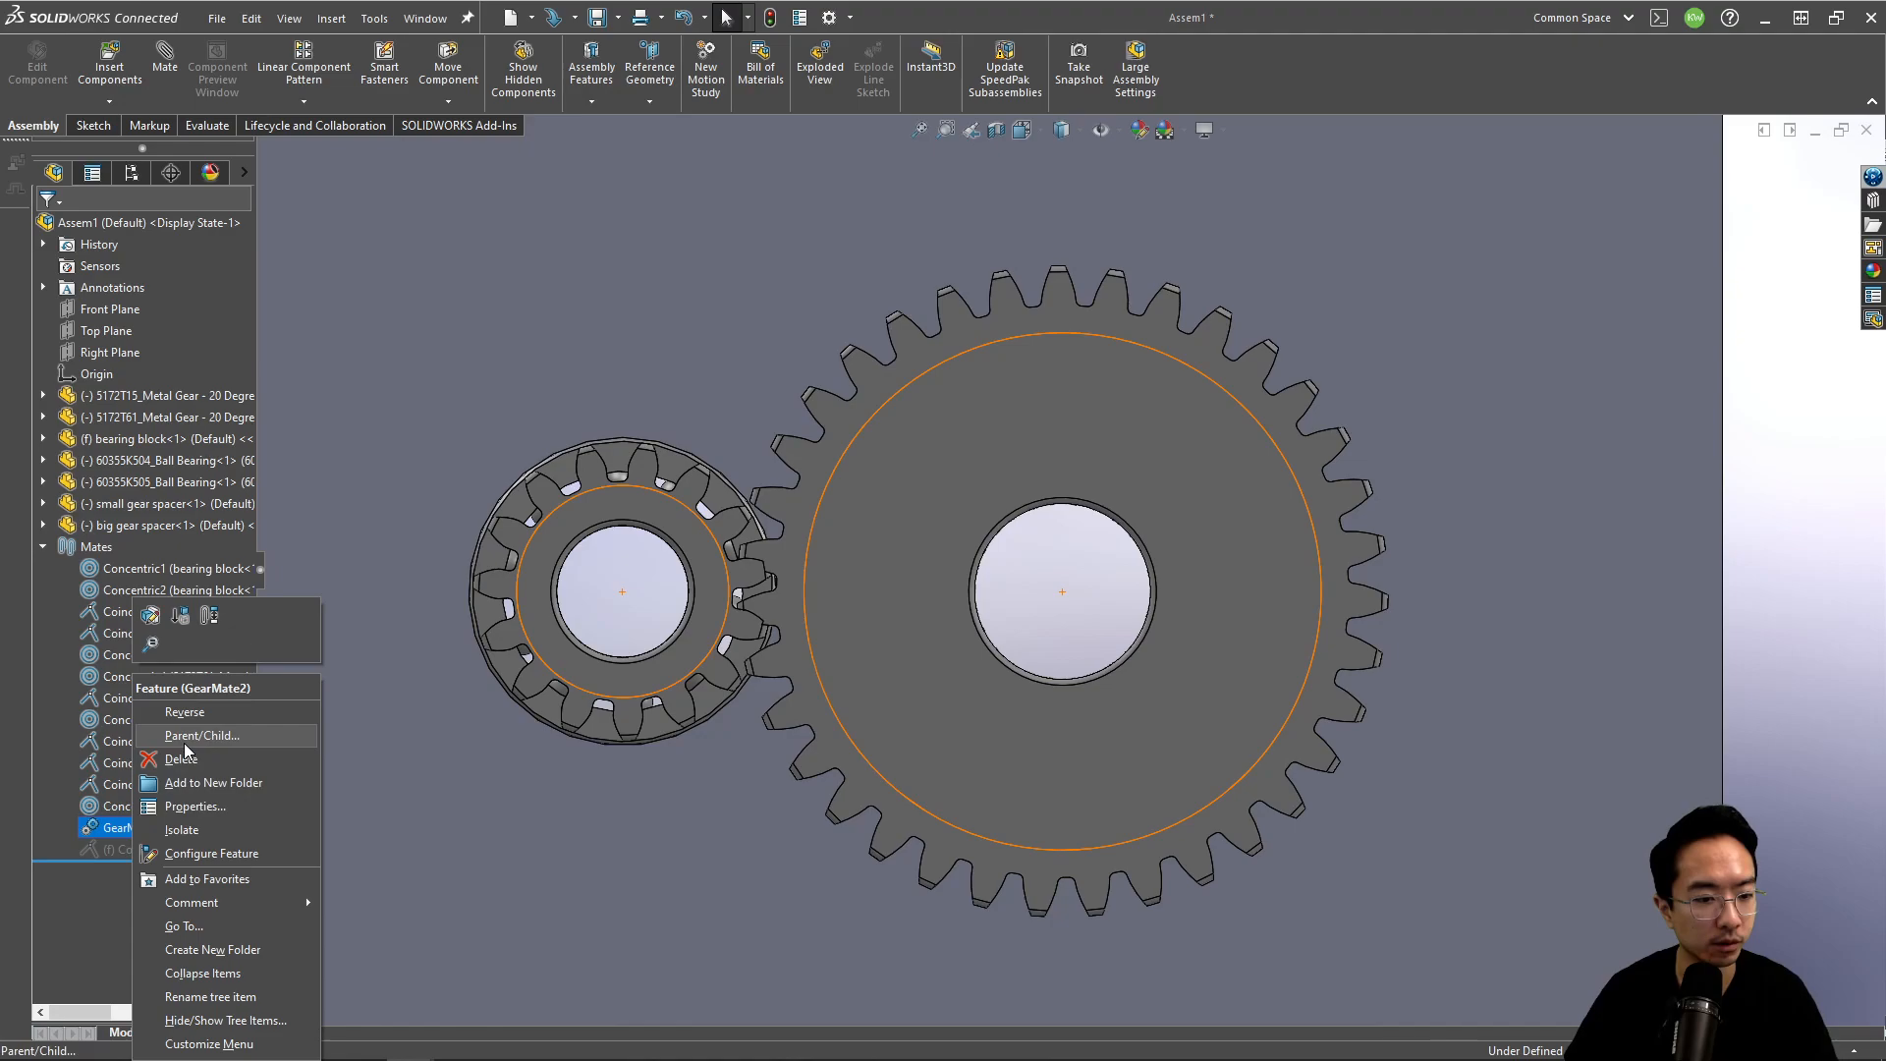
left_click(209, 615)
left_click_drag(734, 630, 743, 635)
scroll(762, 611, "down", 5)
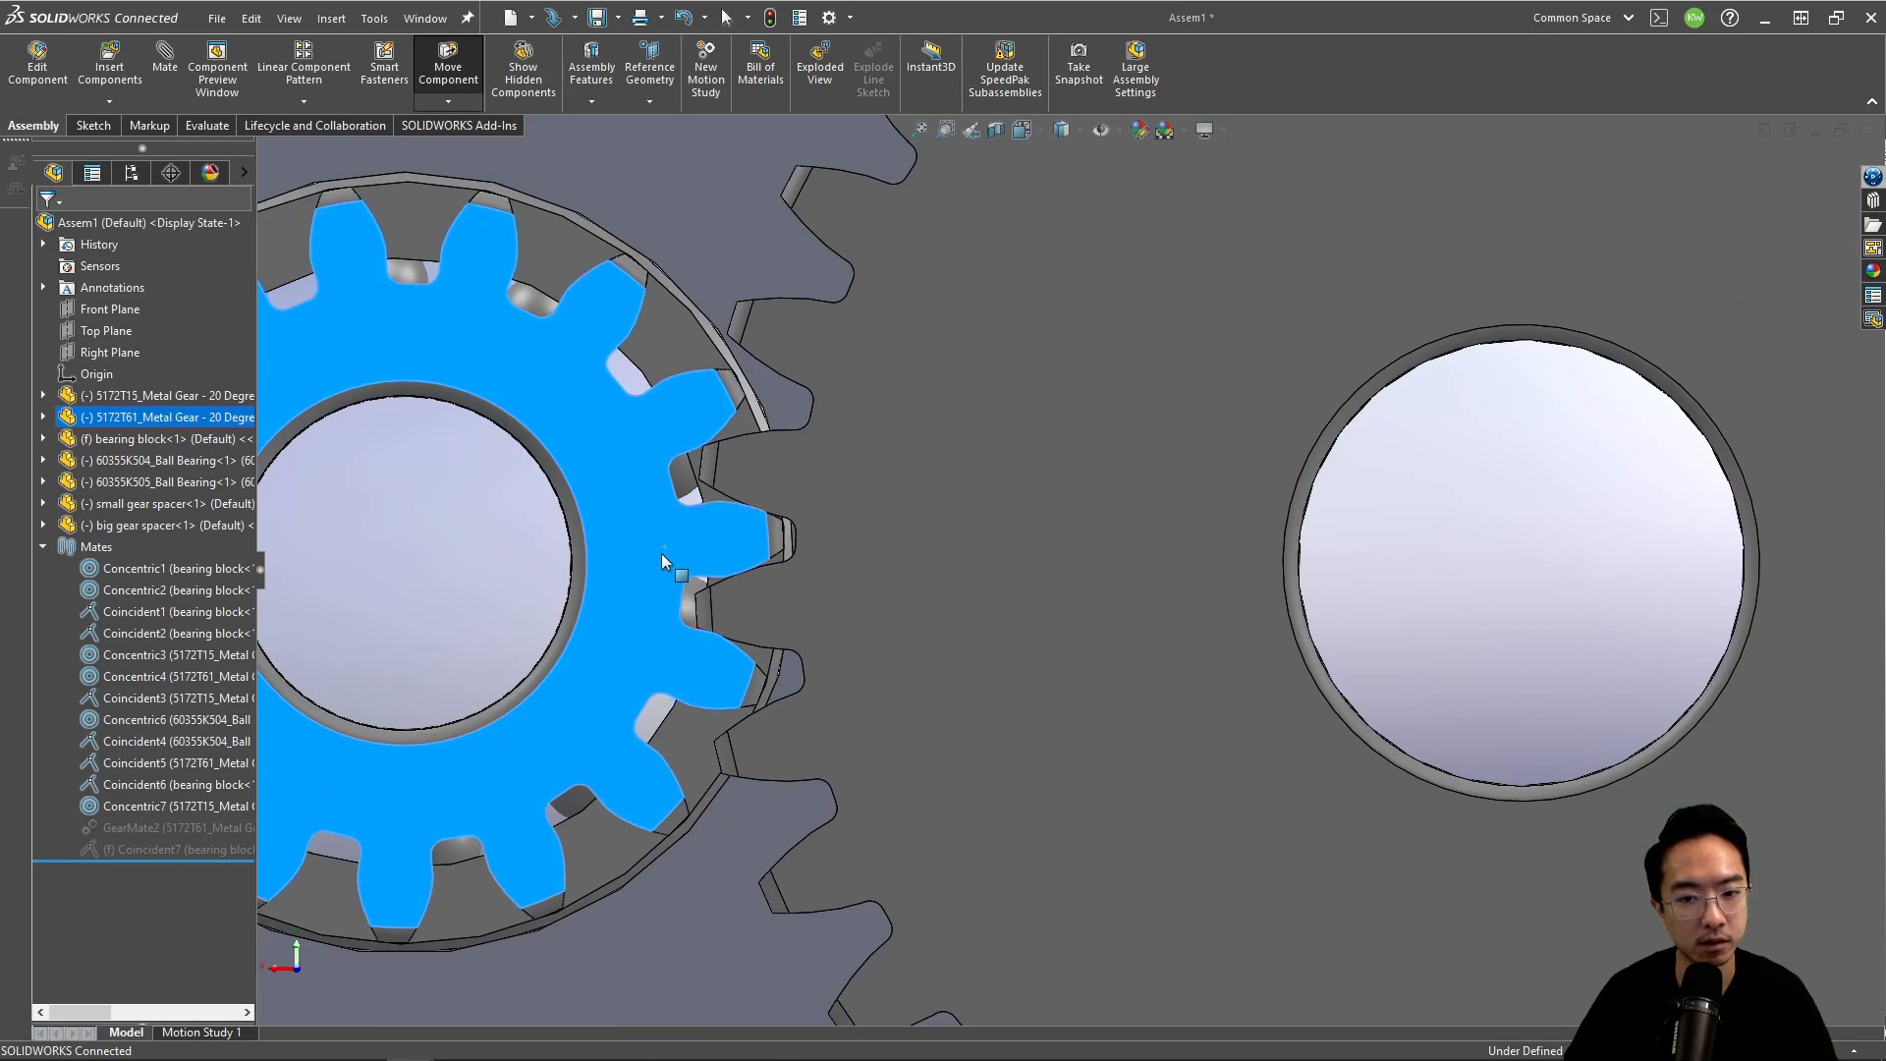
key("Escape")
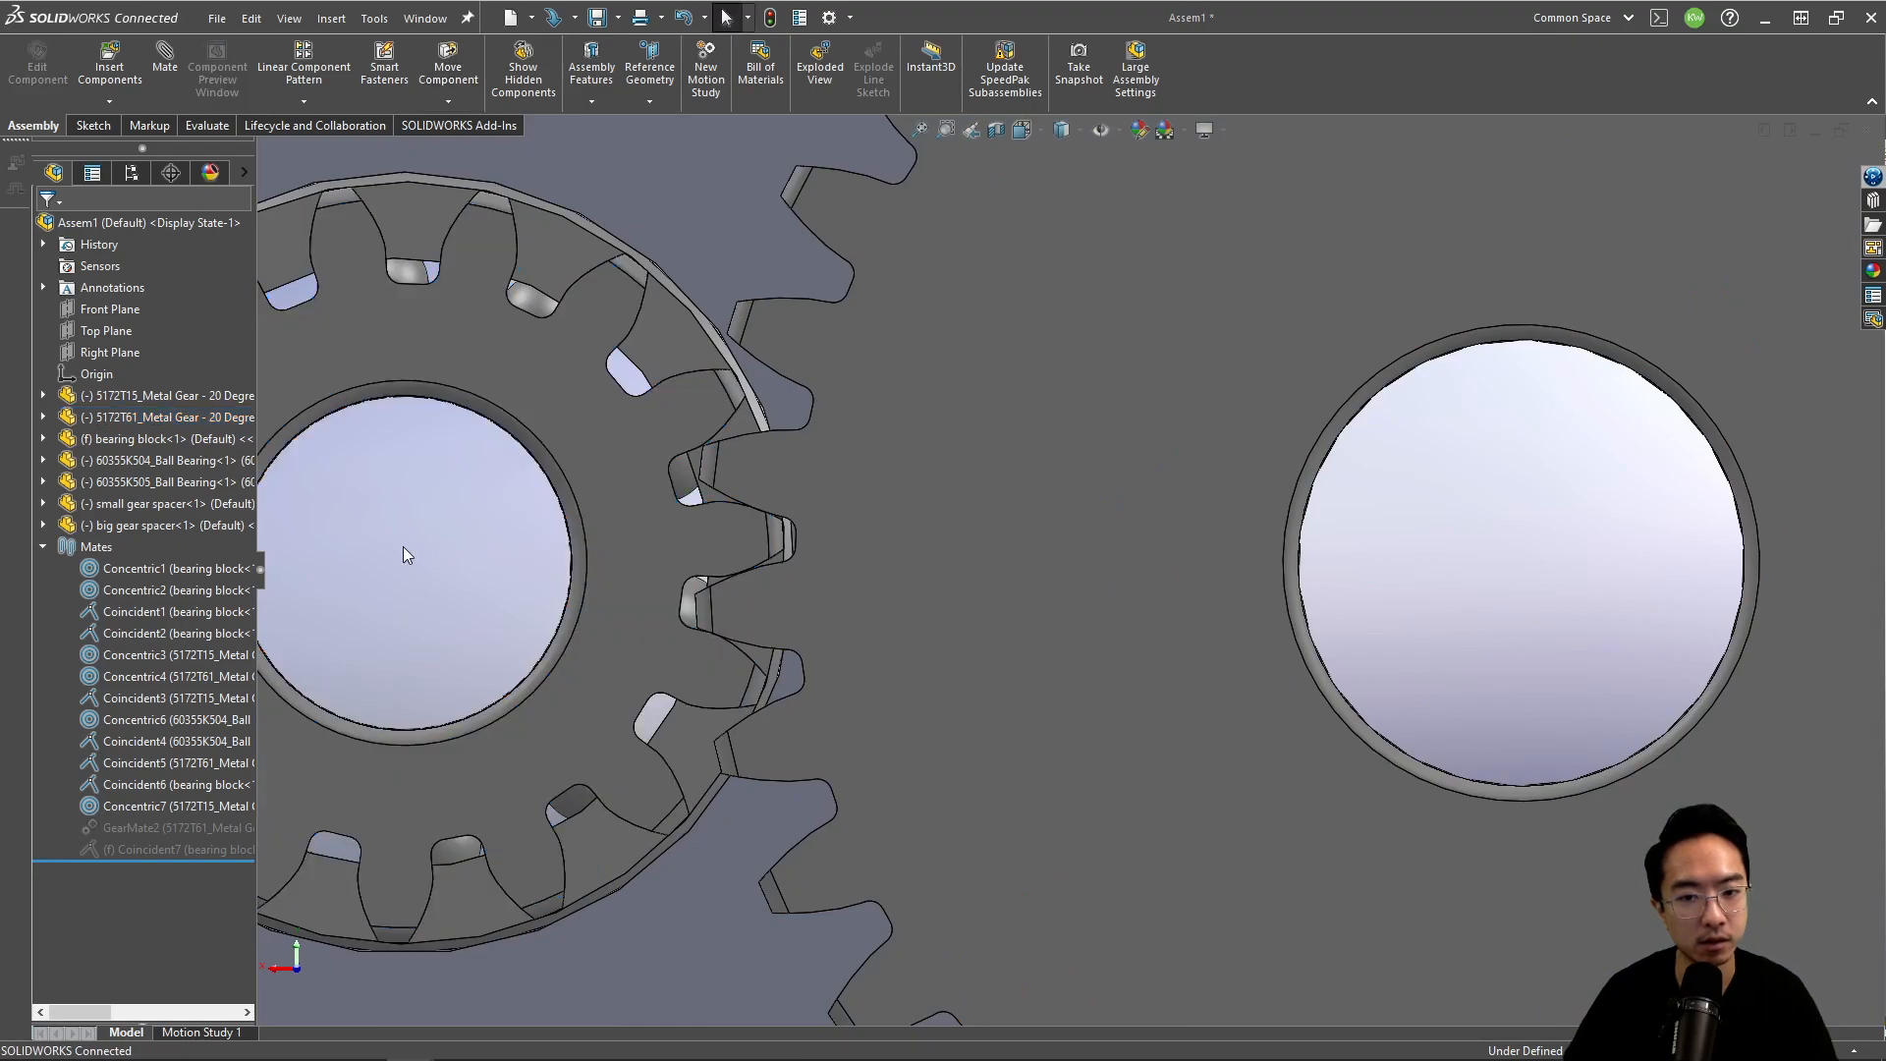
Step: Unsuppress the gear mate and rotate the large gear to test the linked motion
right_click(144, 825)
left_click(192, 617)
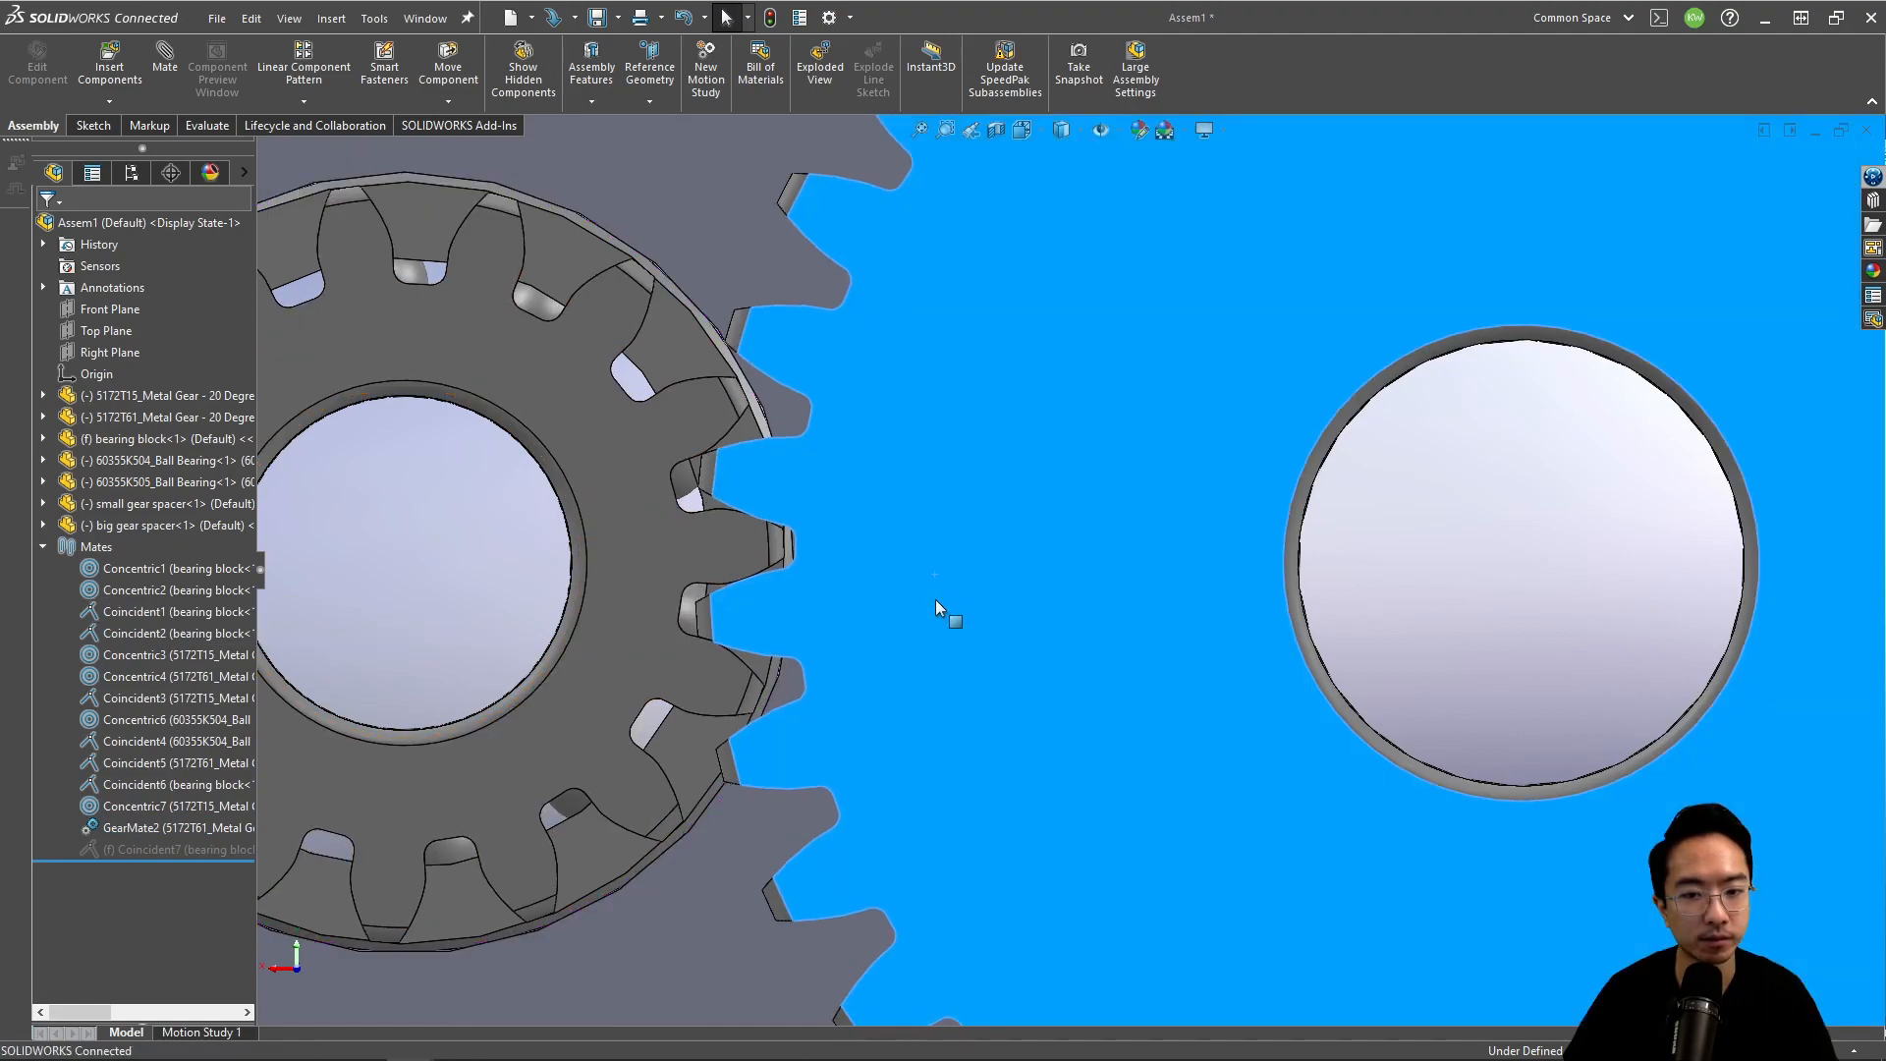
left_click_drag(935, 600, 1499, 787)
key("f")
scroll(1370, 523, "up", 4)
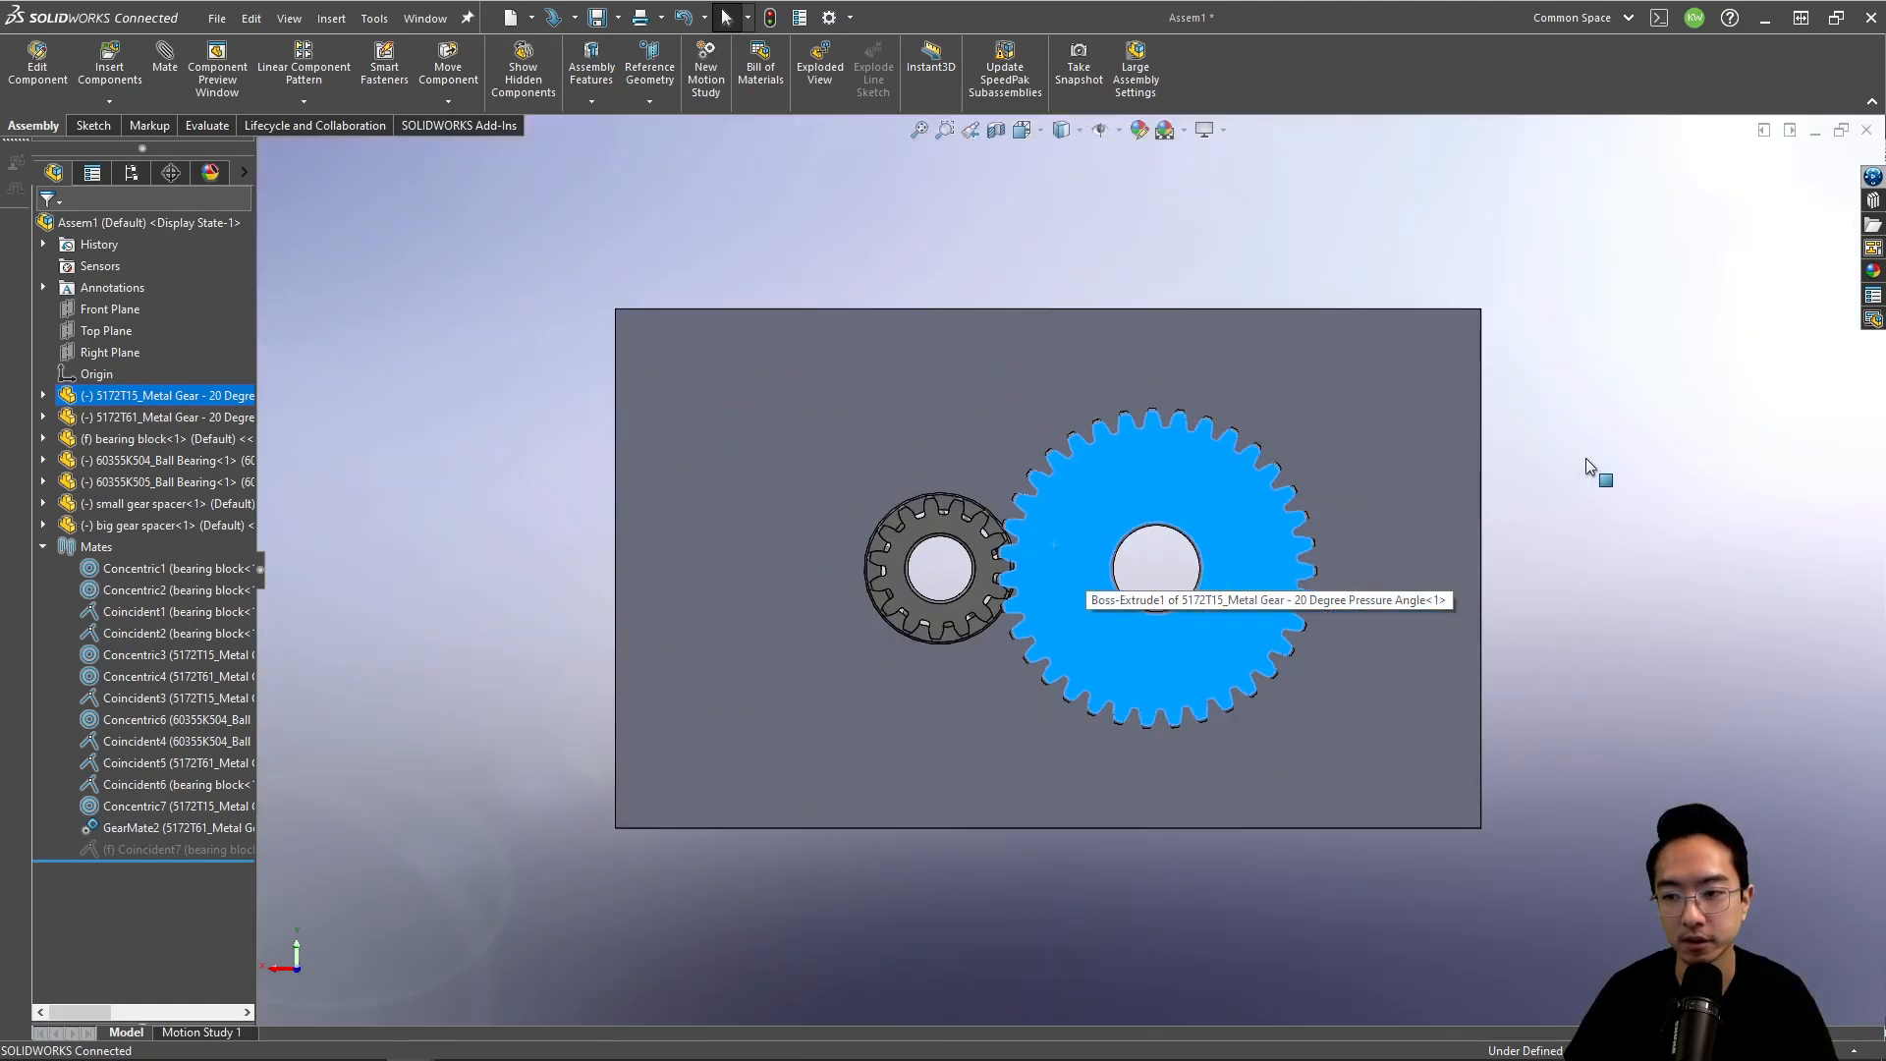
left_click(1582, 458)
Step: Rotate the large gear several more times while inspecting the tooth engagement close up
scroll(1130, 535, "down", 5)
left_click_drag(917, 485, 981, 671)
scroll(833, 583, "down", 5)
left_click_drag(833, 584, 1032, 742)
scroll(794, 441, "down", 8)
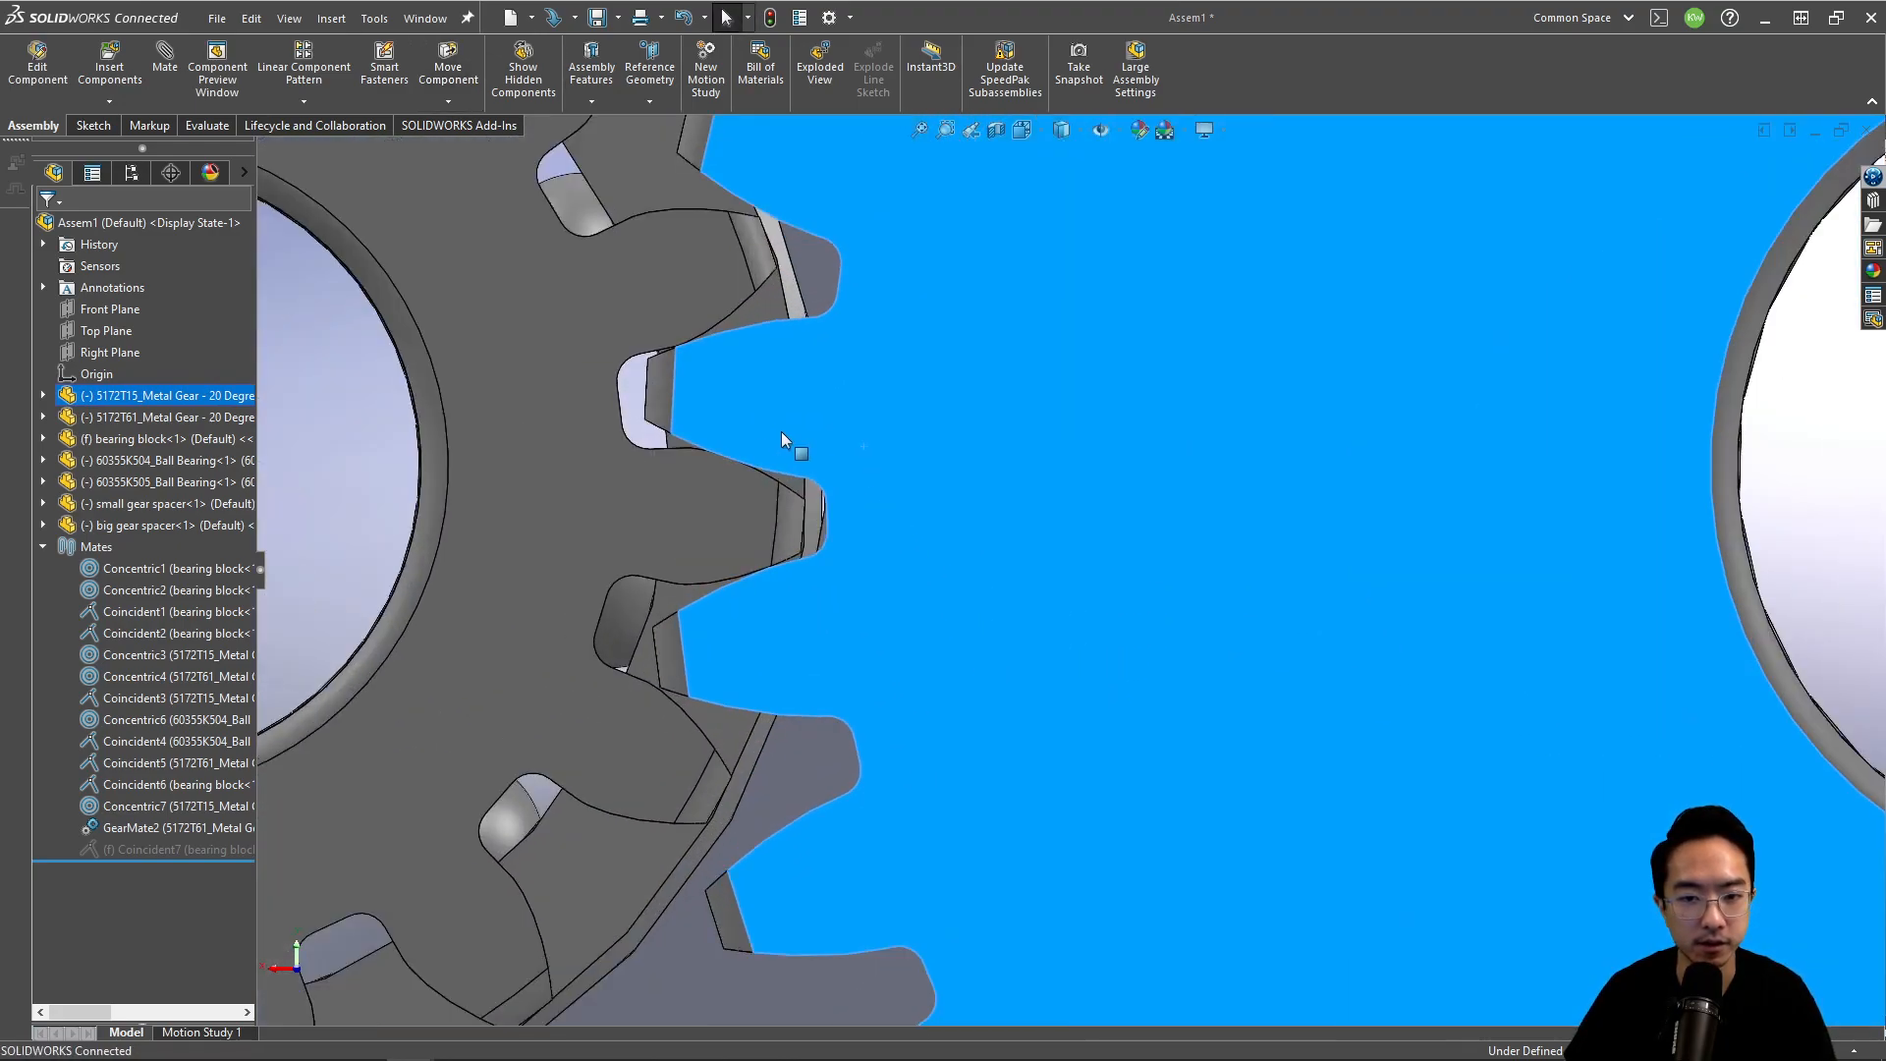
left_click_drag(757, 411, 933, 483)
scroll(925, 485, "up", 12)
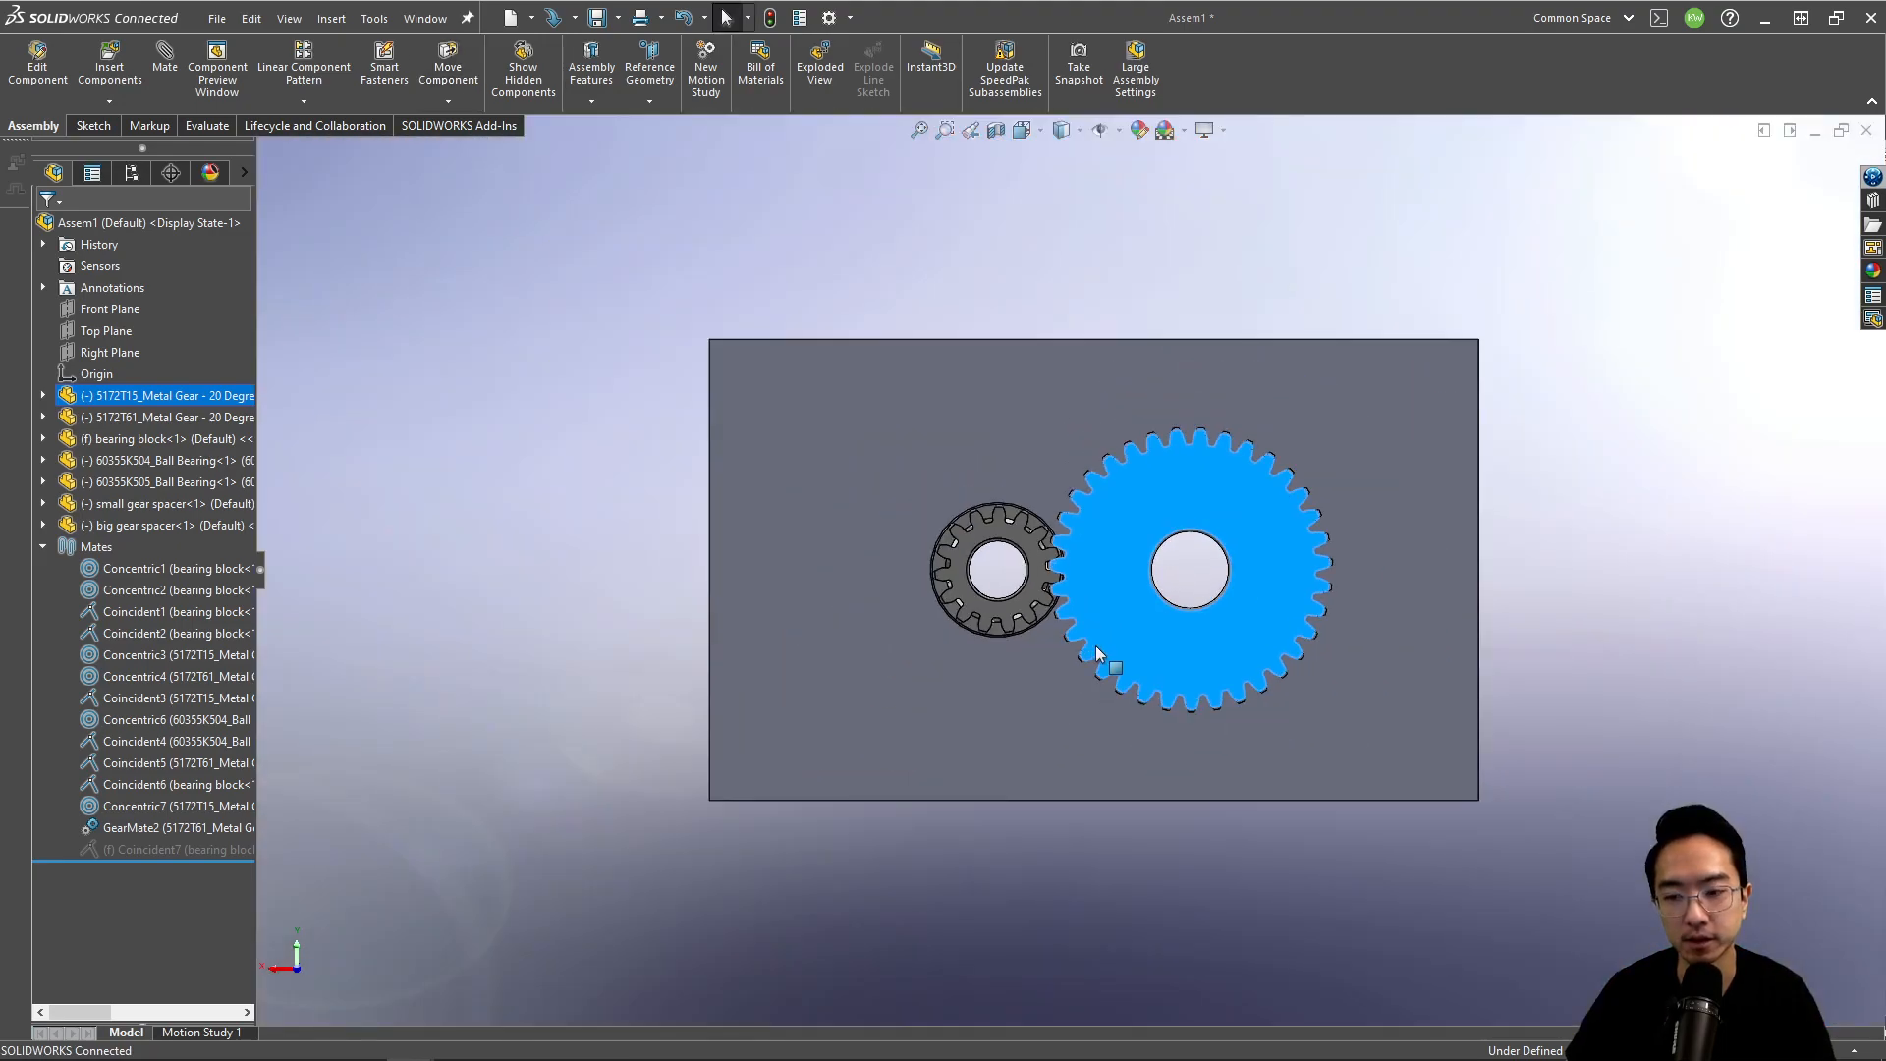
Step: Inspect the gears, spacers and bearings on the block from an angle, including the small gear's bore
middle_click_drag(1094, 645, 1120, 437)
key("Escape")
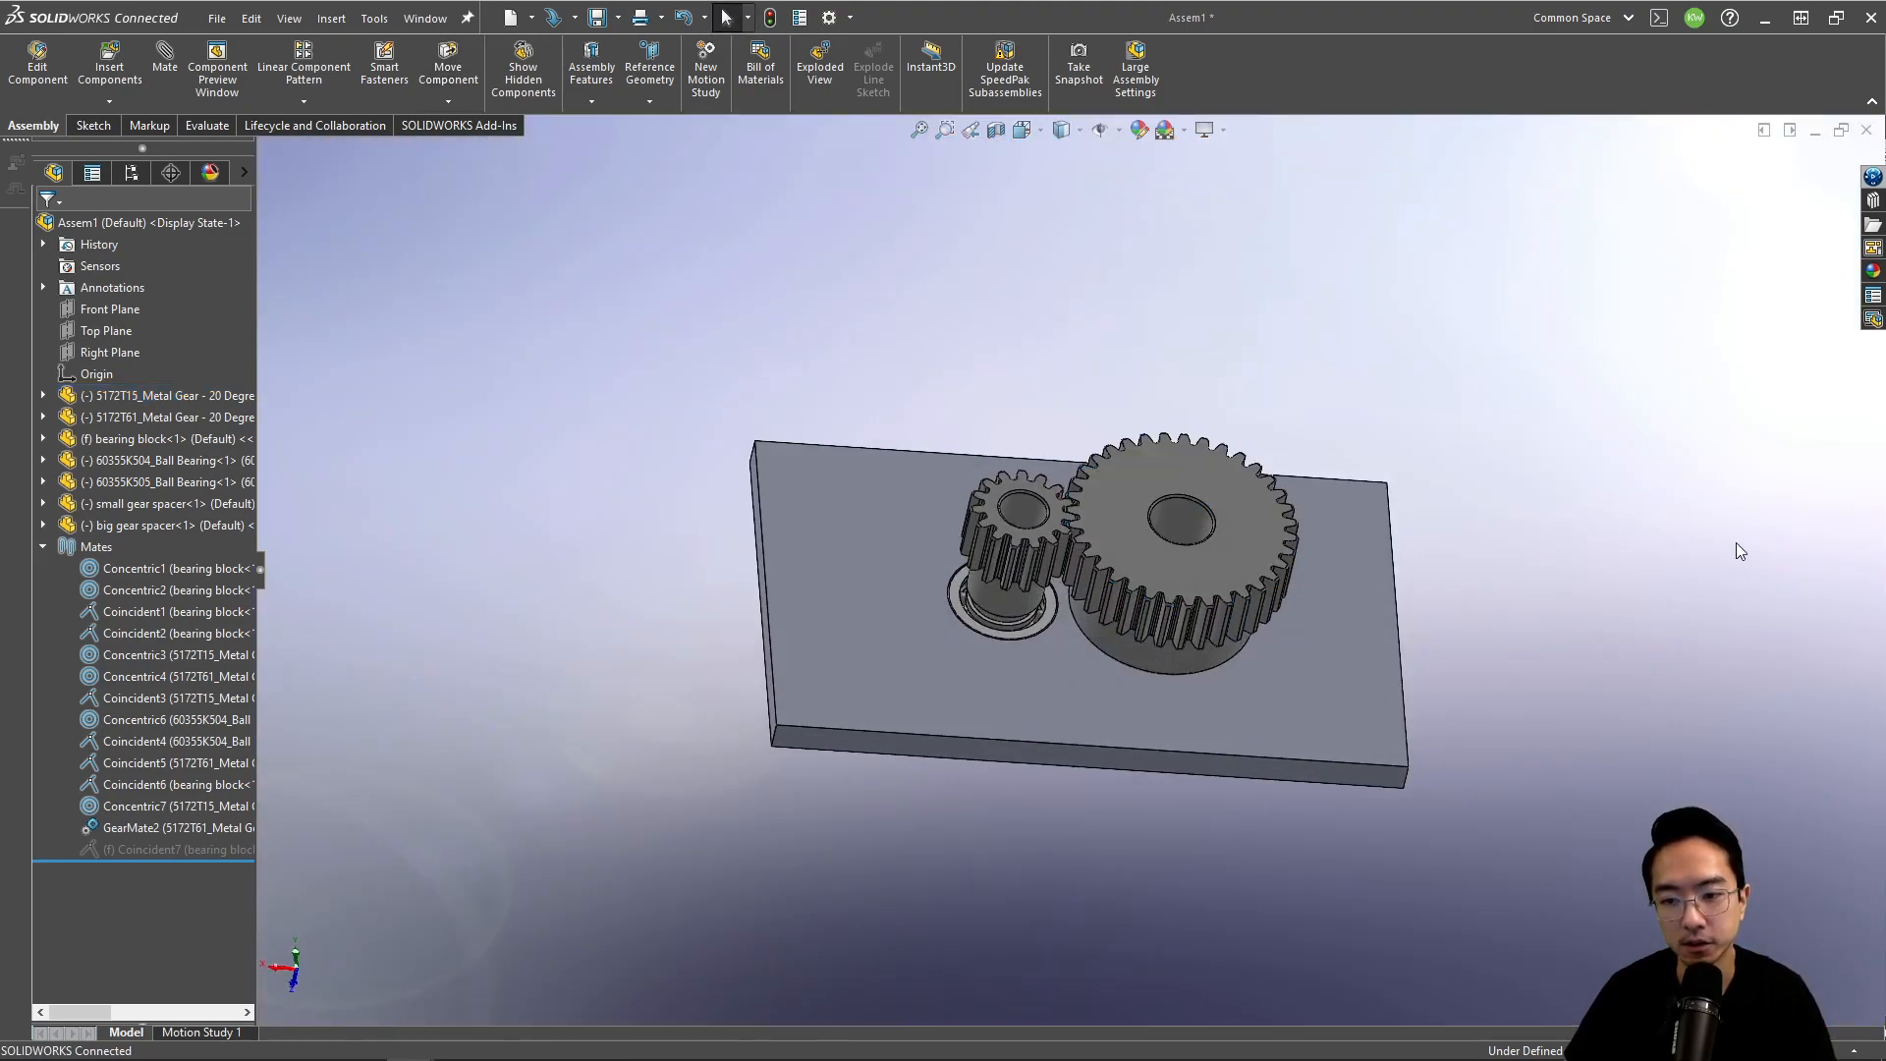
middle_click_drag(1200, 552, 1263, 602)
scroll(1175, 481, "down", 3)
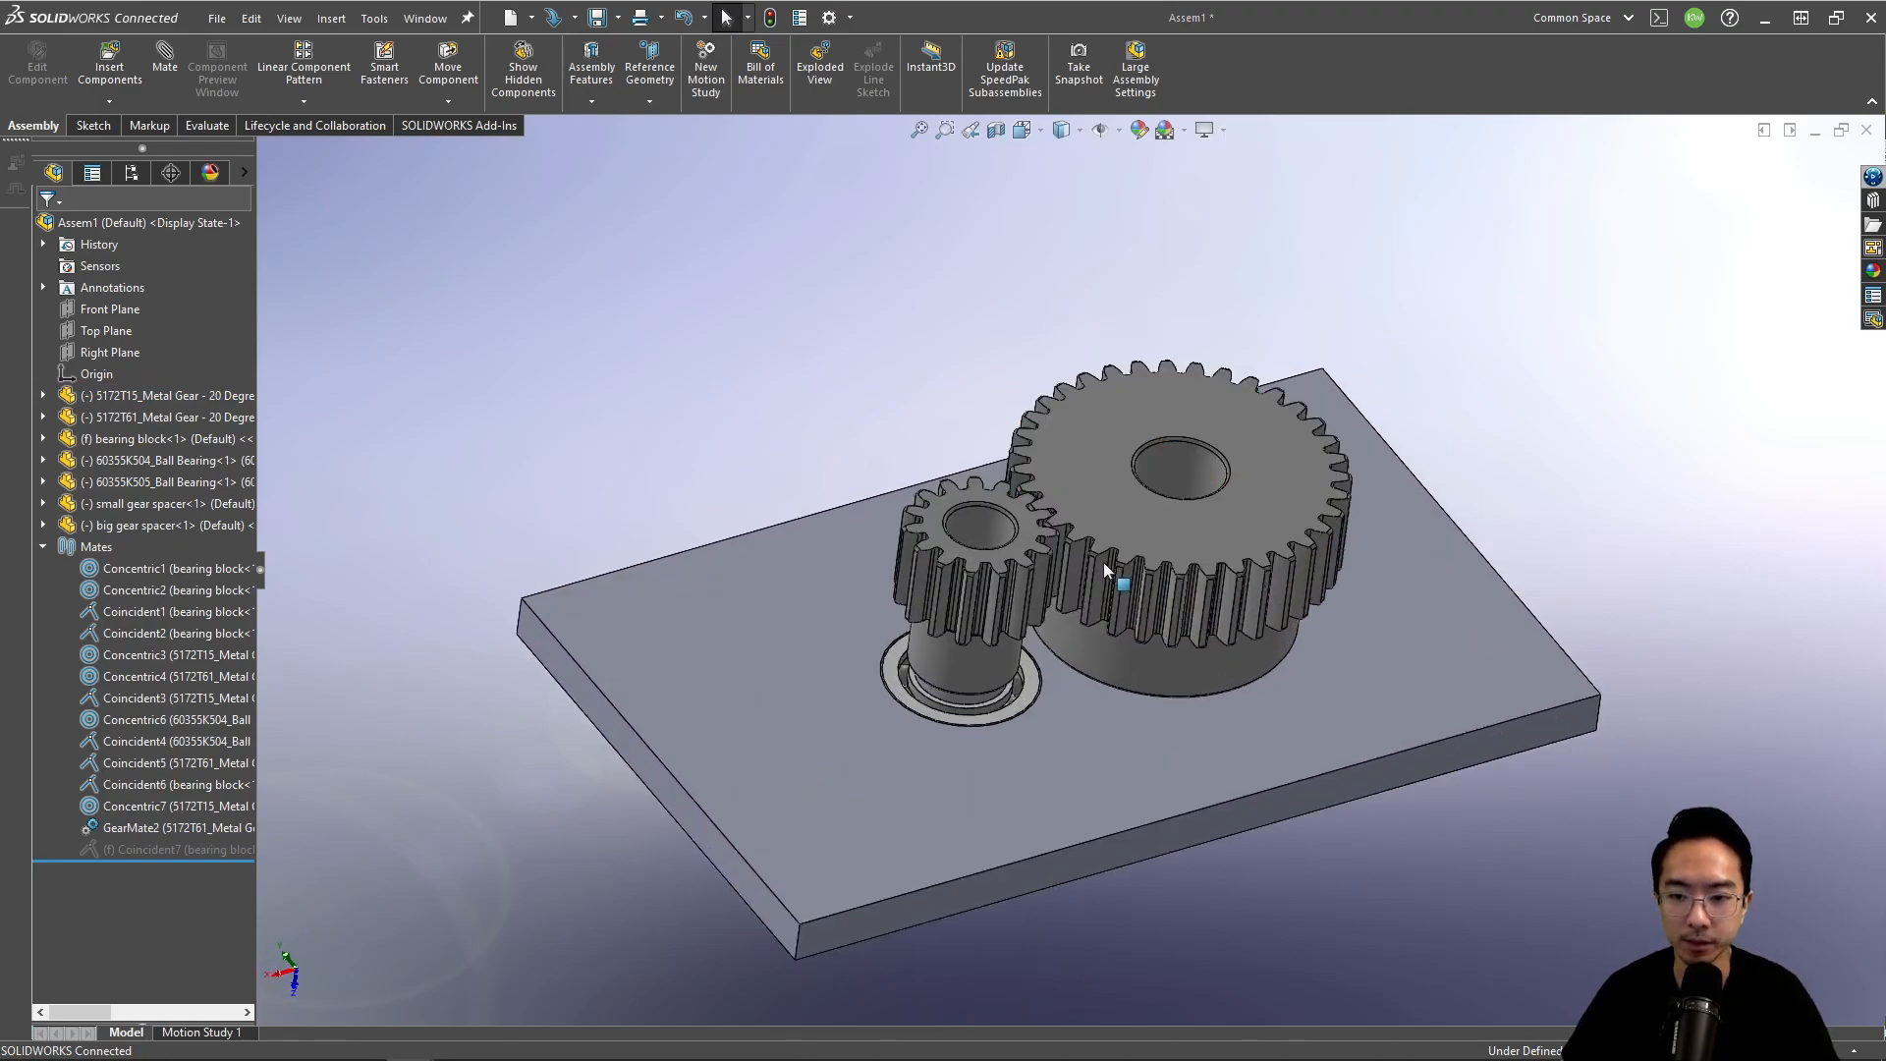
left_click(938, 528)
middle_click_drag(938, 529, 934, 392)
middle_click_drag(1211, 538, 1225, 749)
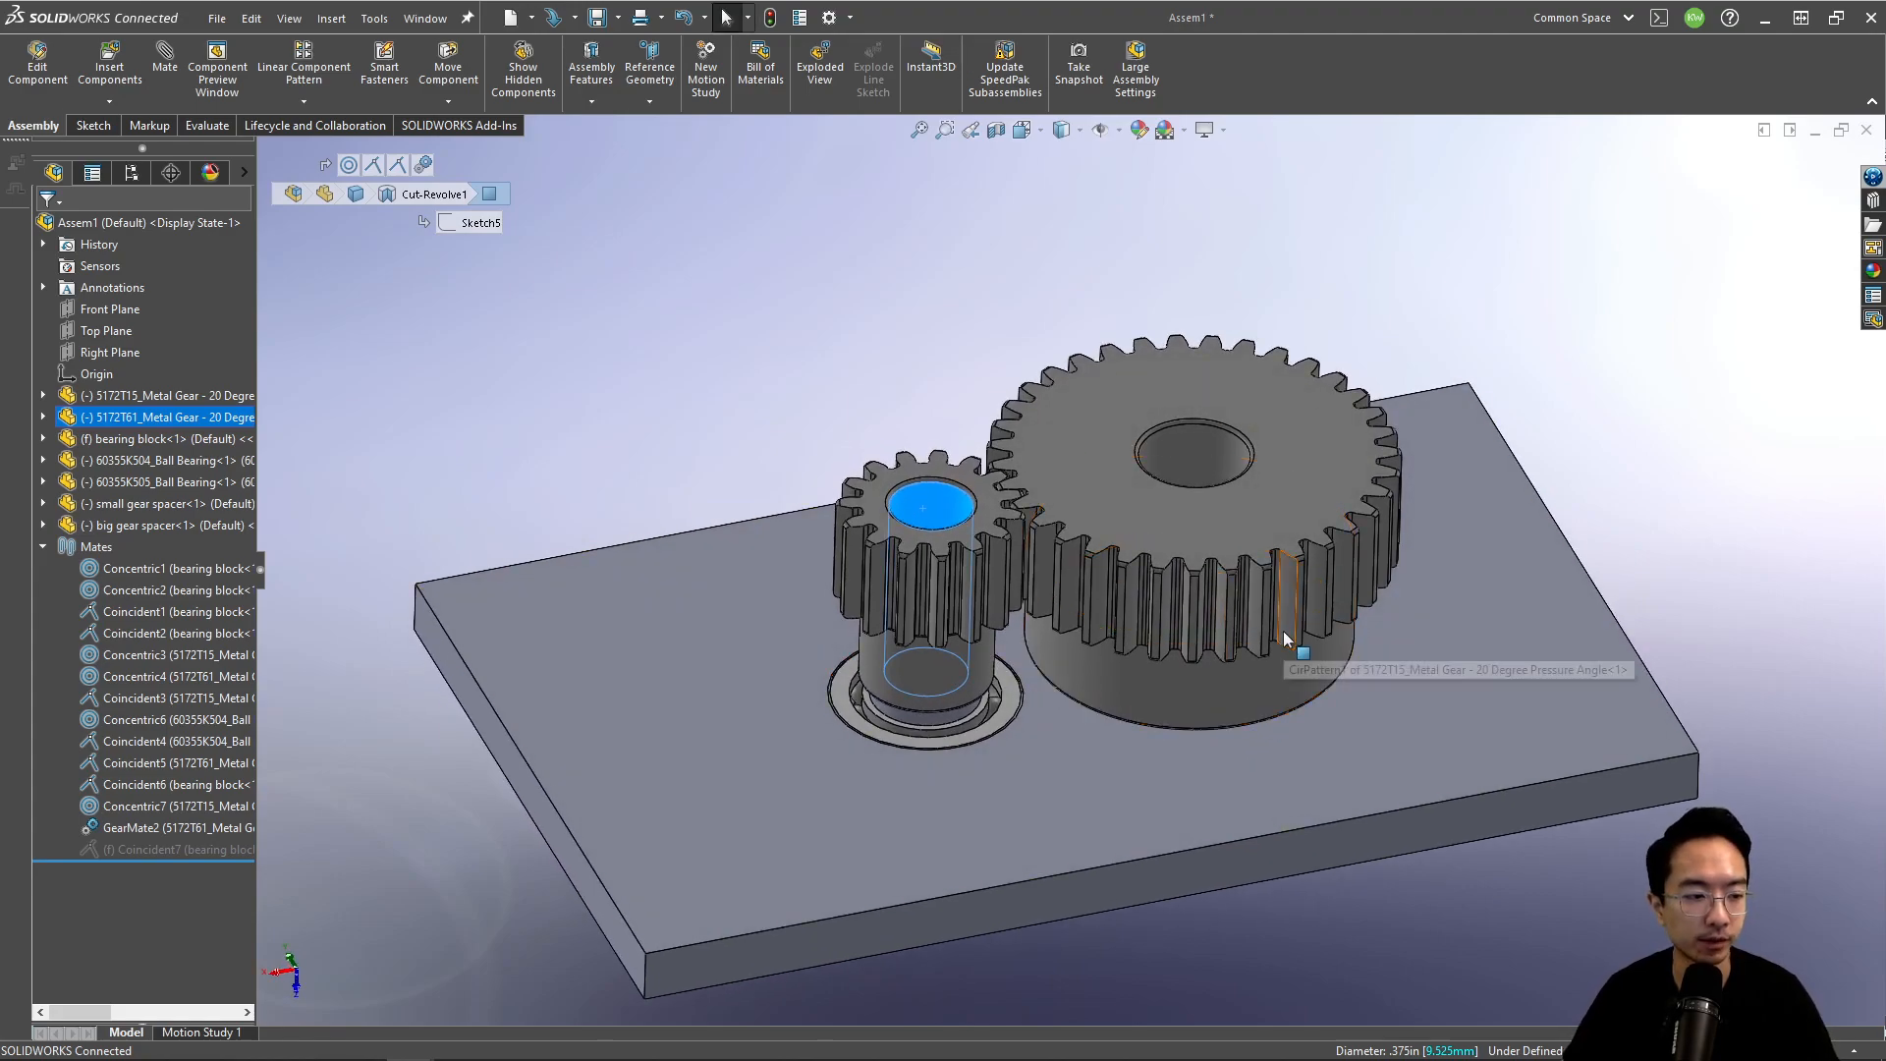
left_click(1638, 449)
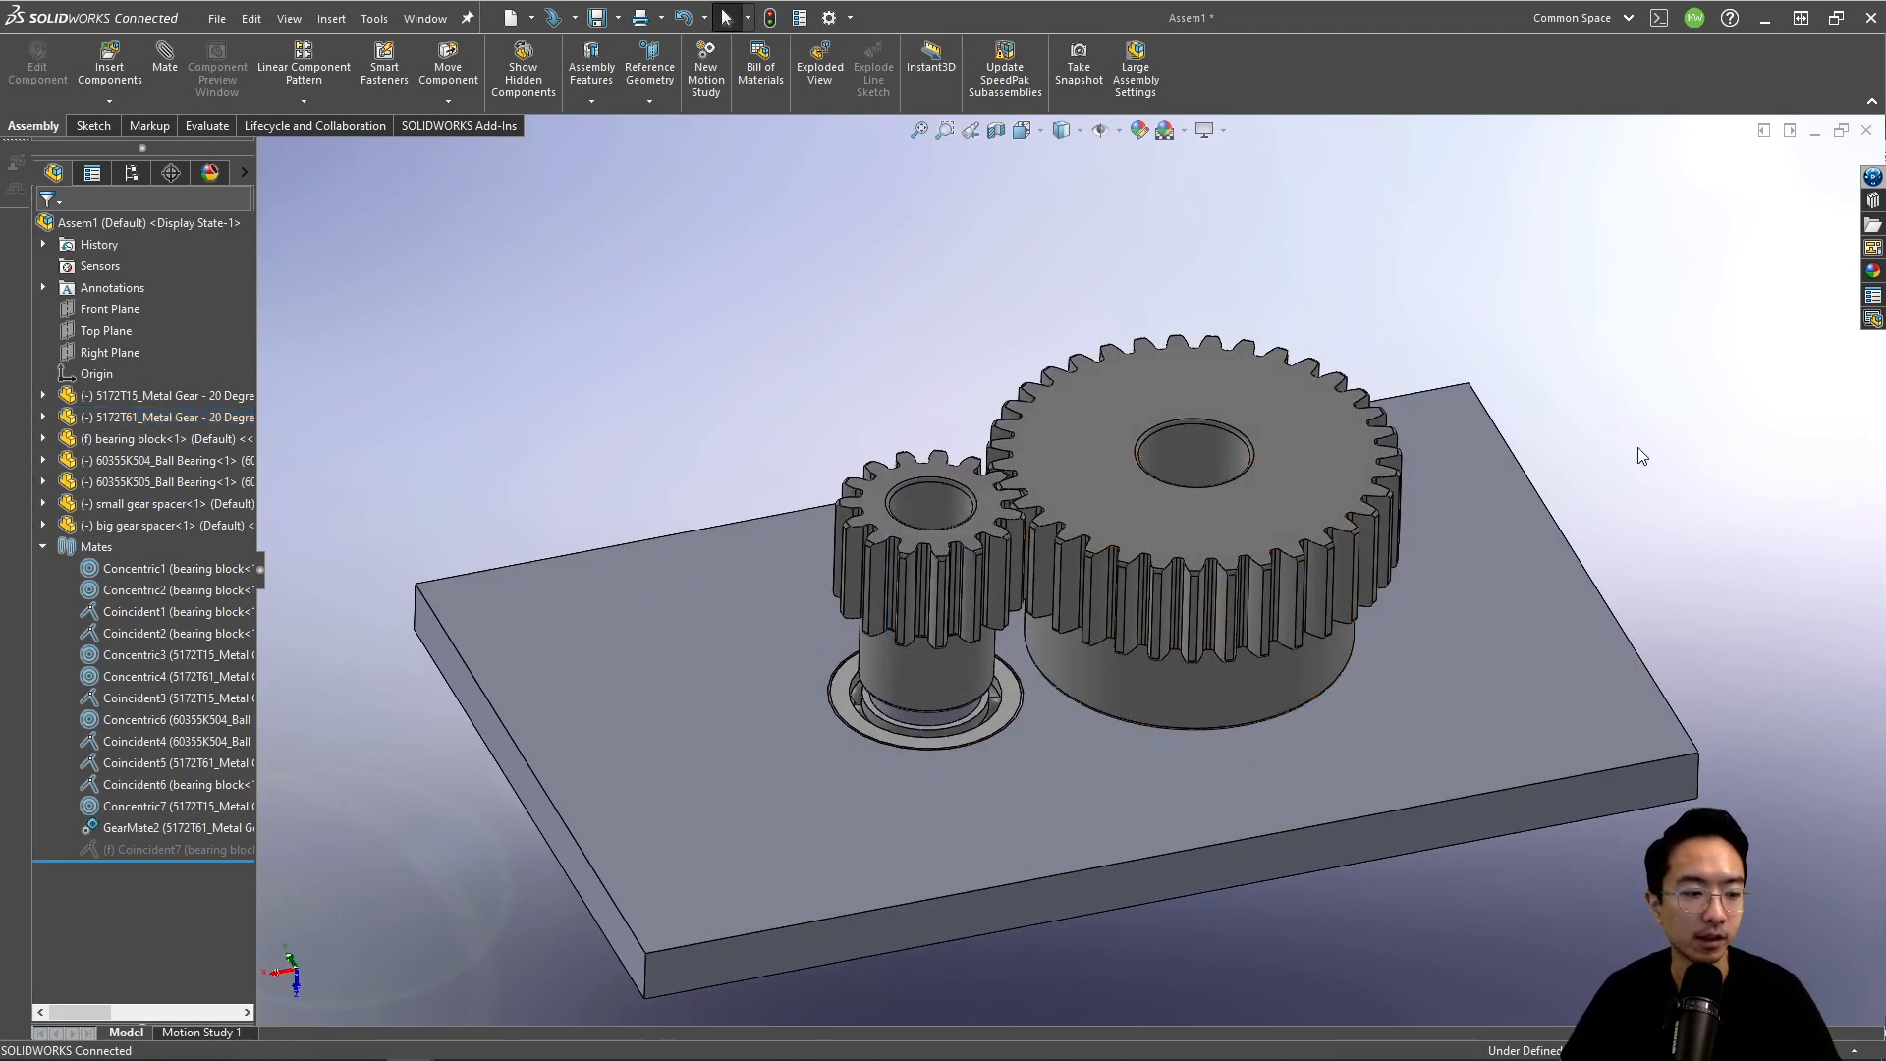